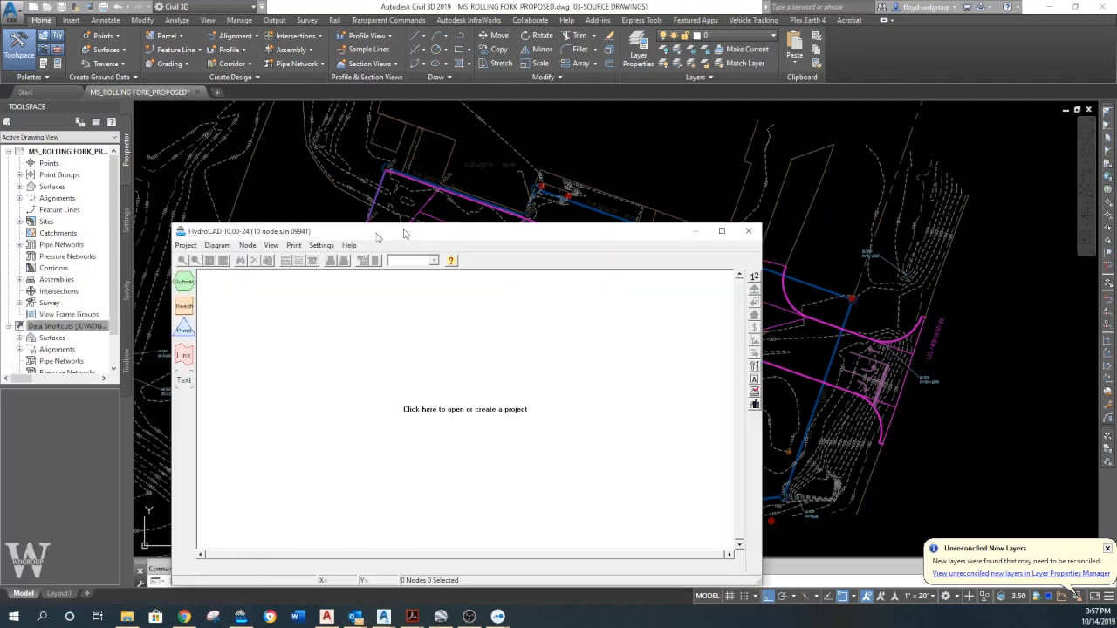
Start opening a HydroCAD project and browse to the WDGROUP folder
drag(376, 234, 518, 108)
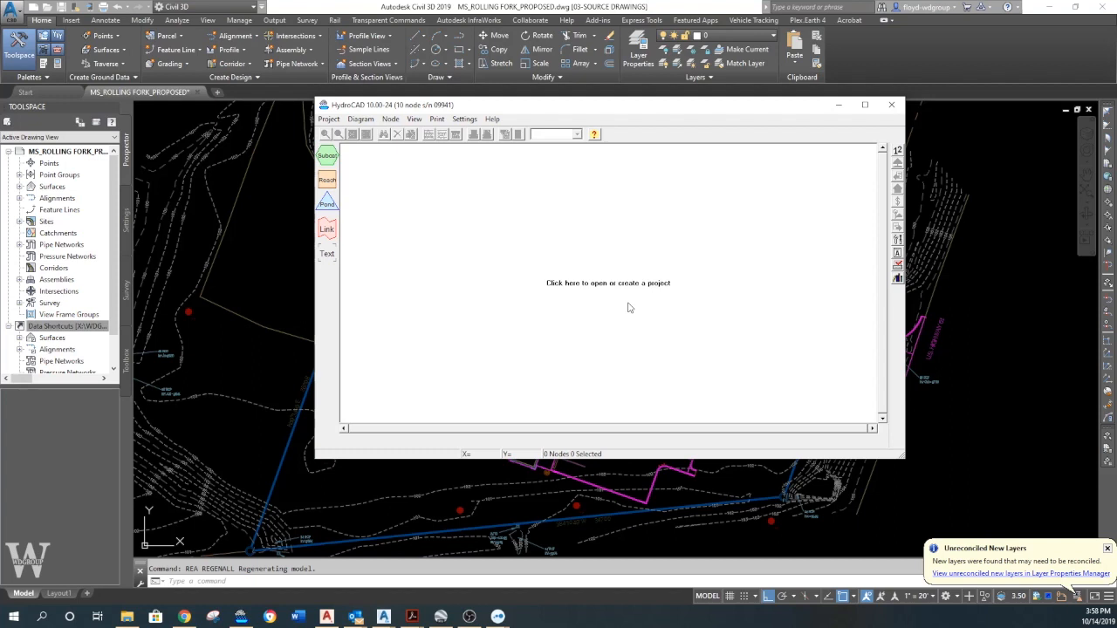
click(329, 118)
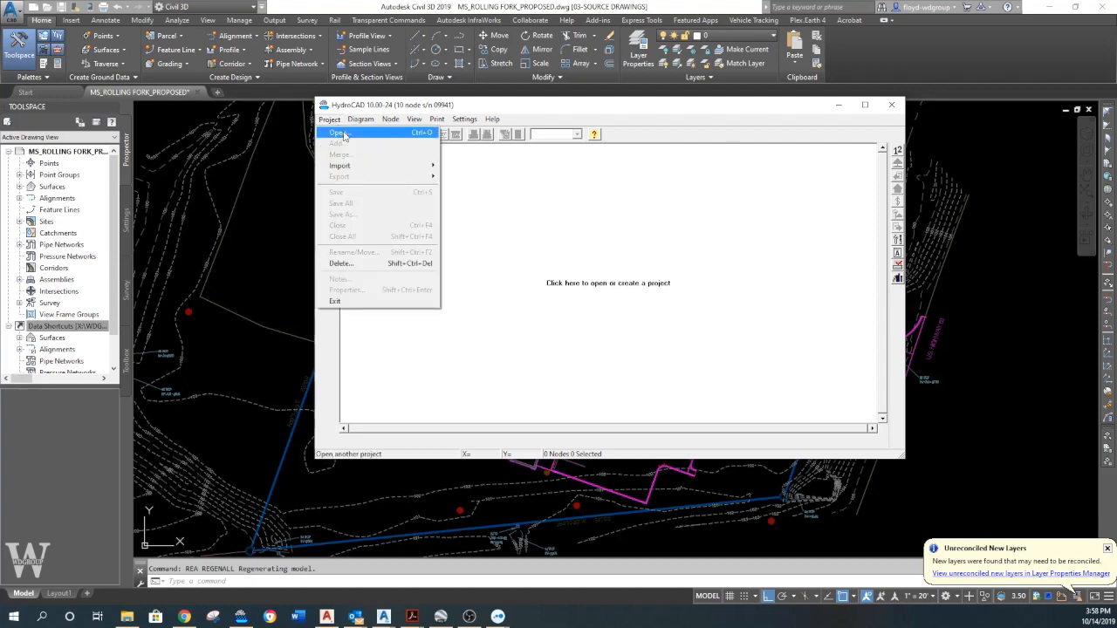
click(340, 134)
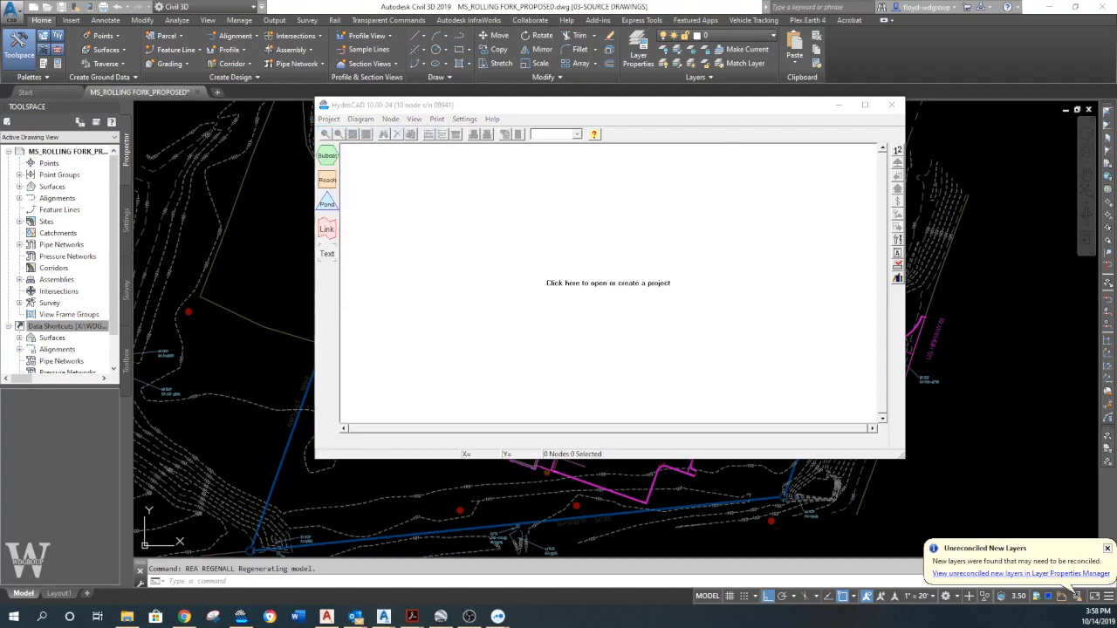
drag(494, 257, 620, 194)
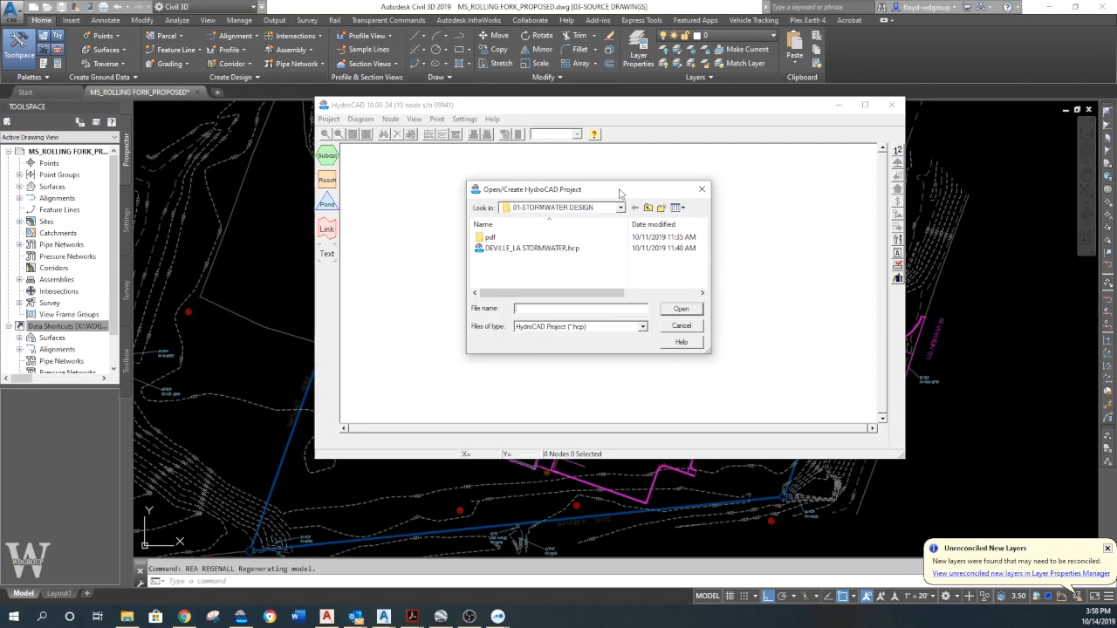
click(620, 208)
click(621, 210)
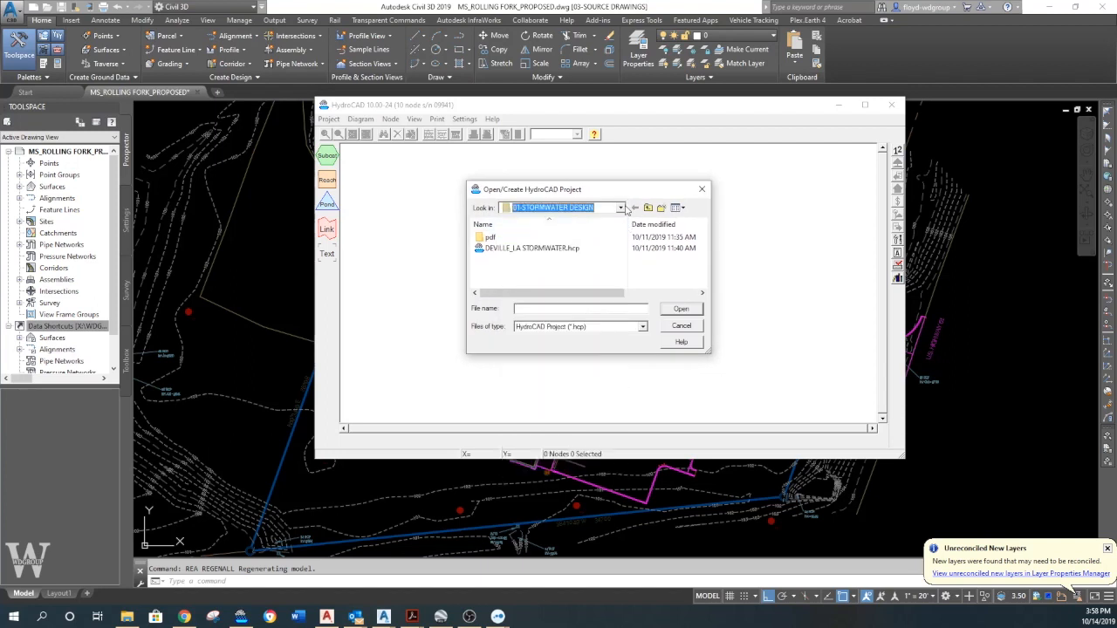
click(621, 208)
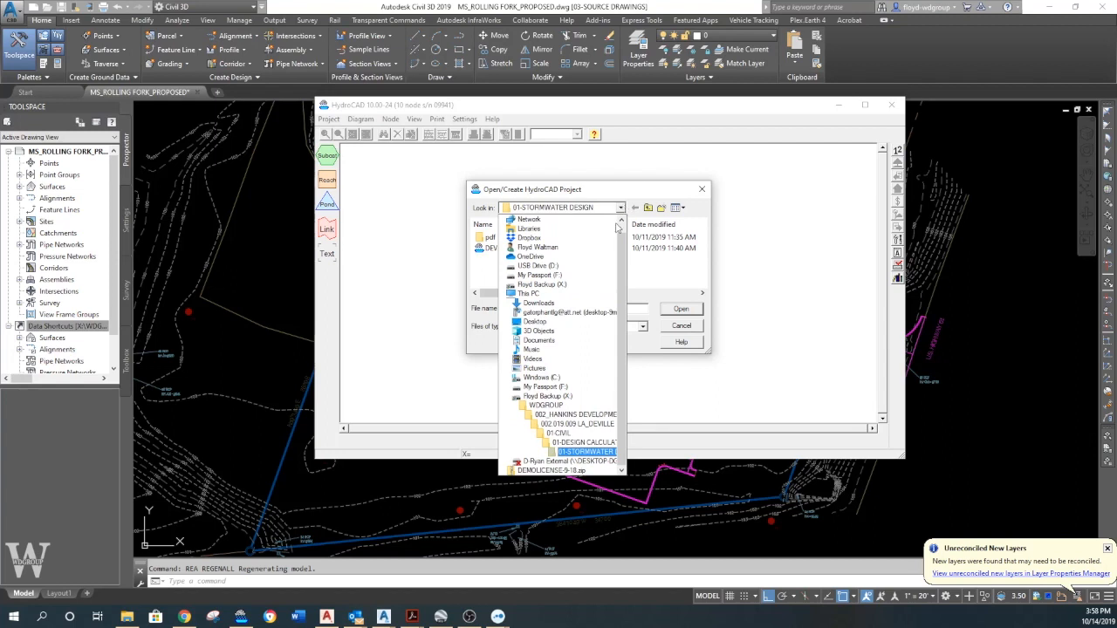
click(550, 406)
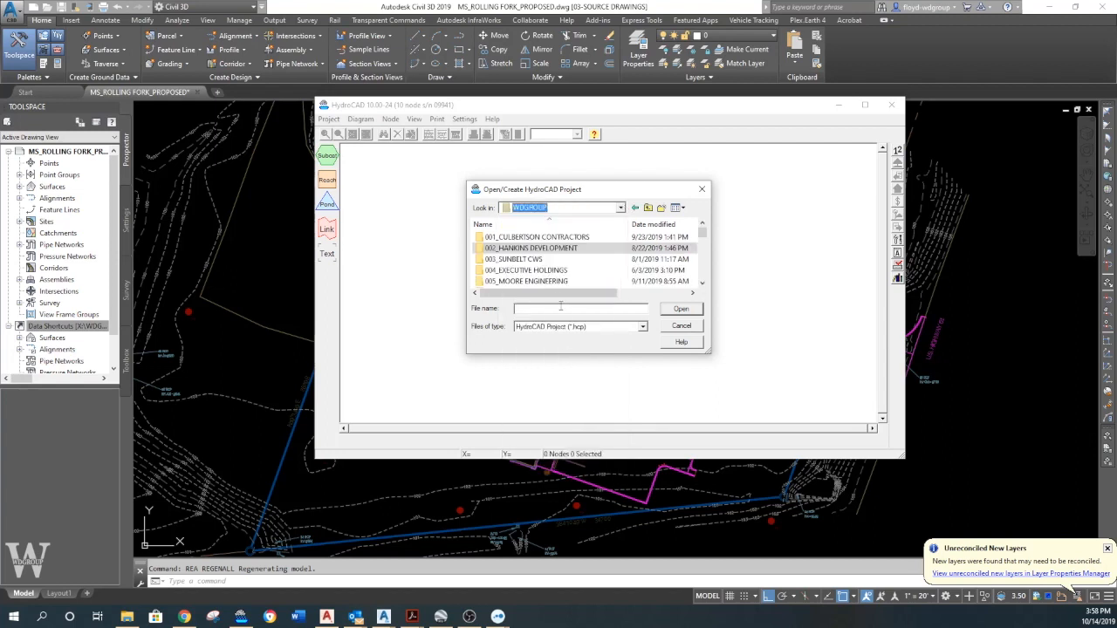
Open VICKSBURG_MS GRANGE HALL STORMWATER.hcp from the 01-STORMWATER DESIGN folder of project 004.019.003 in 004_EXECUTIVE HOLDINGS
double_click(524, 271)
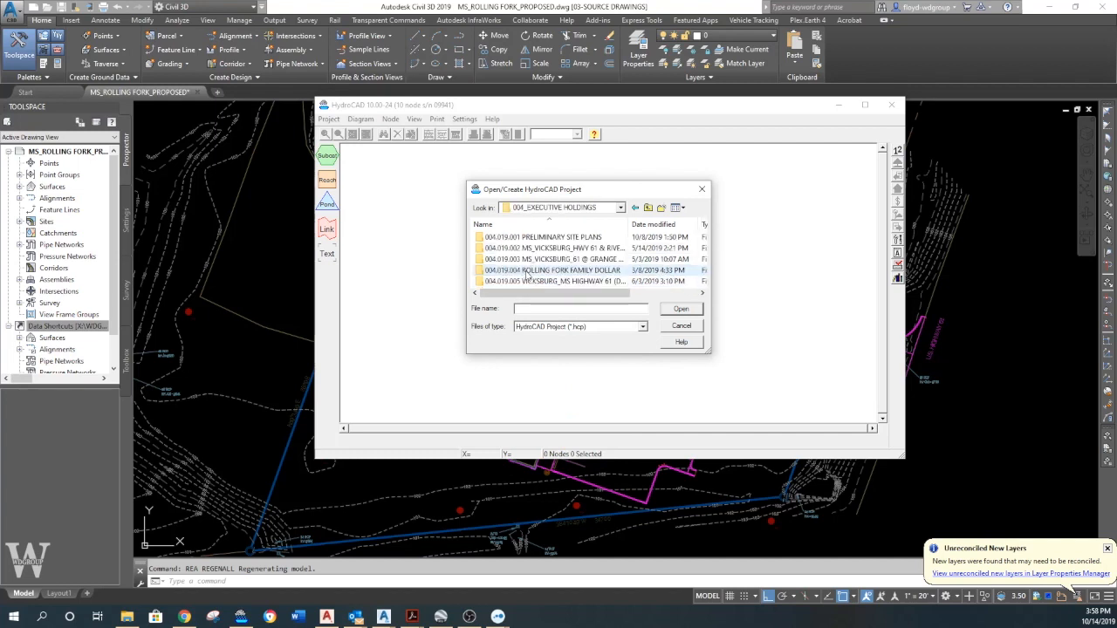
double_click(521, 259)
double_click(515, 237)
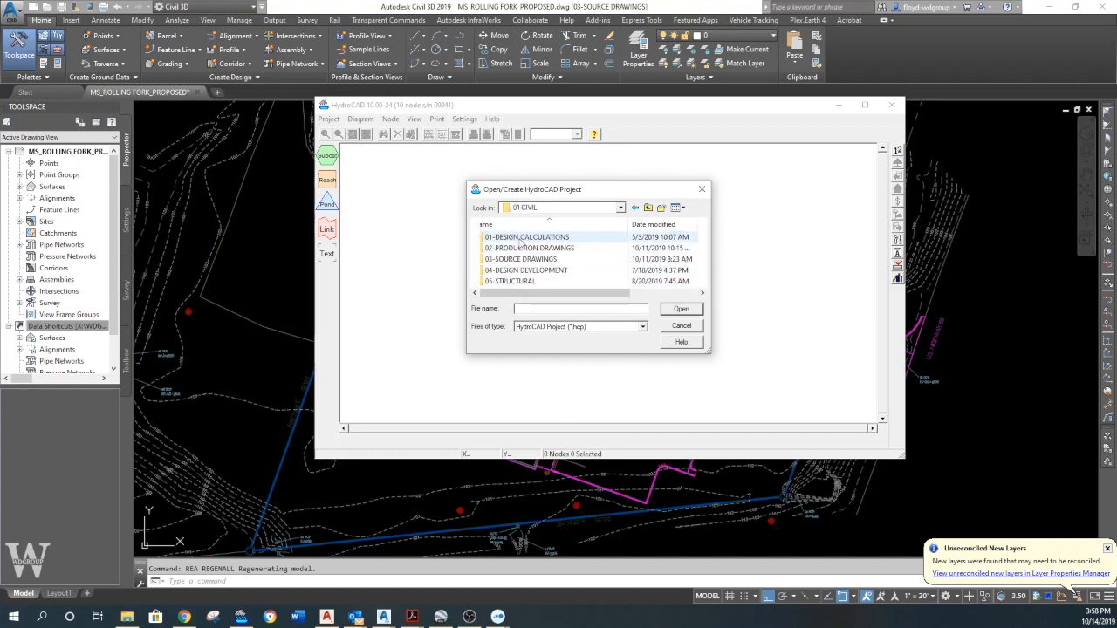
double_click(531, 238)
double_click(532, 237)
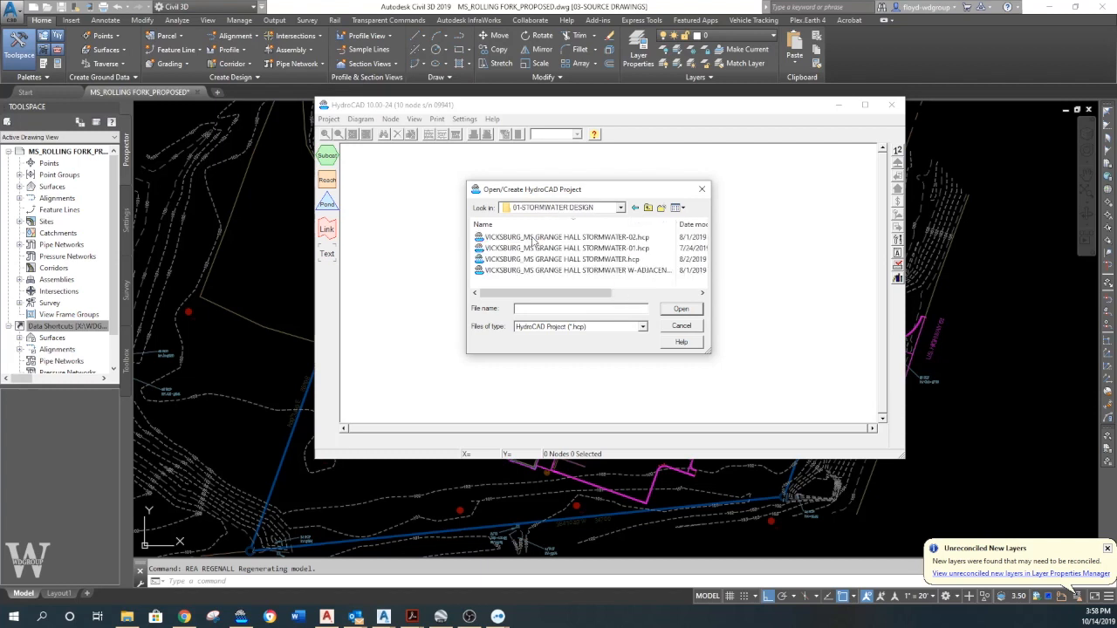
click(559, 236)
double_click(605, 261)
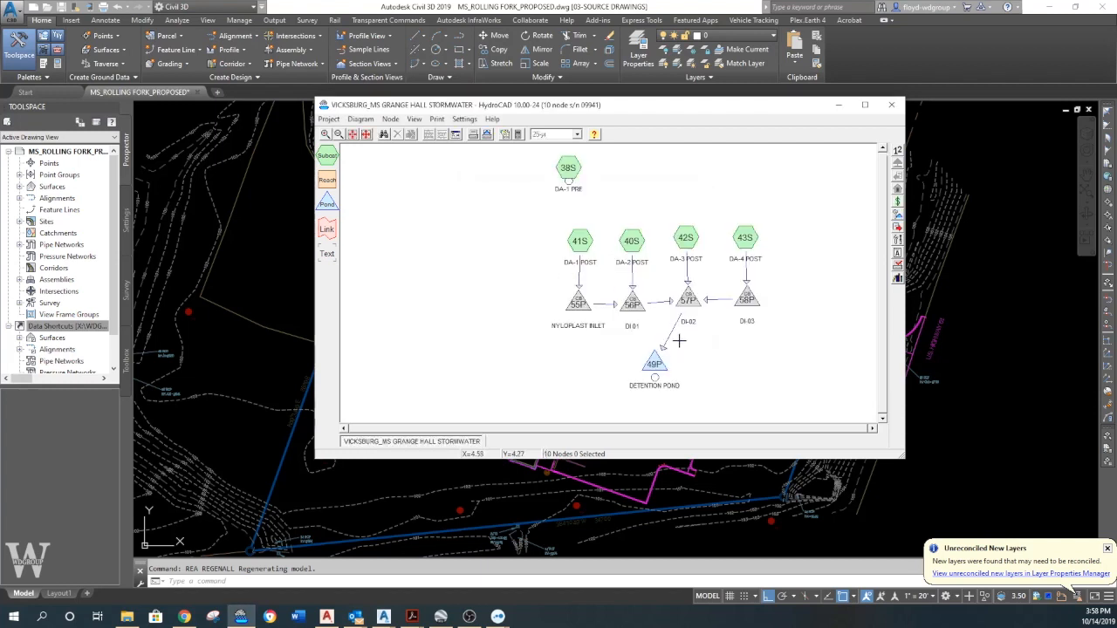
Close the Grange Hall stormwater project
drag(797, 198, 625, 323)
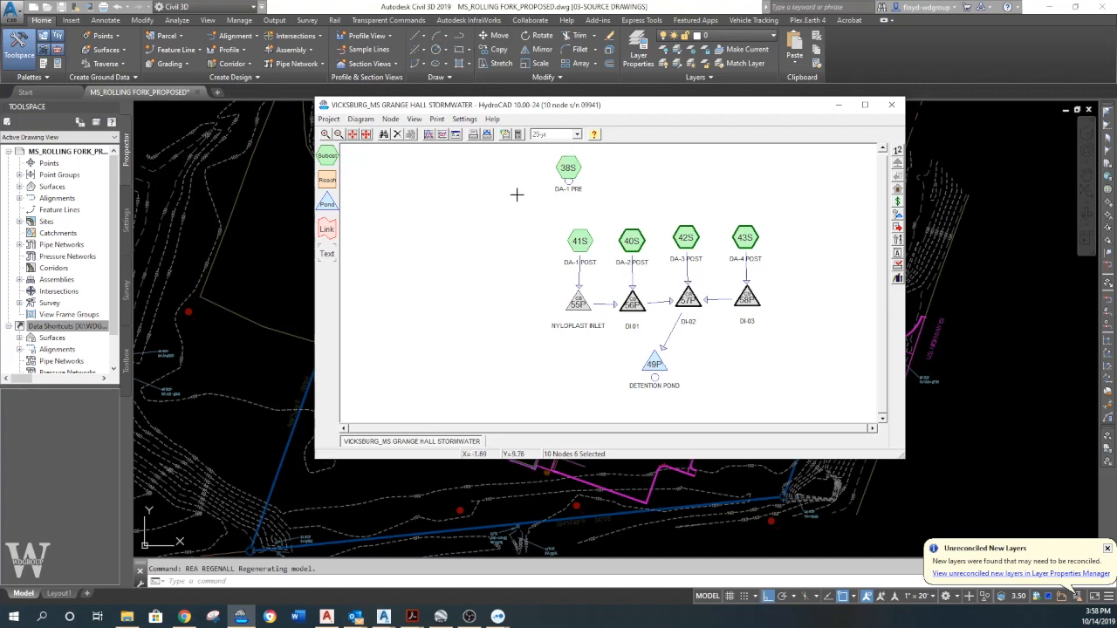
click(329, 119)
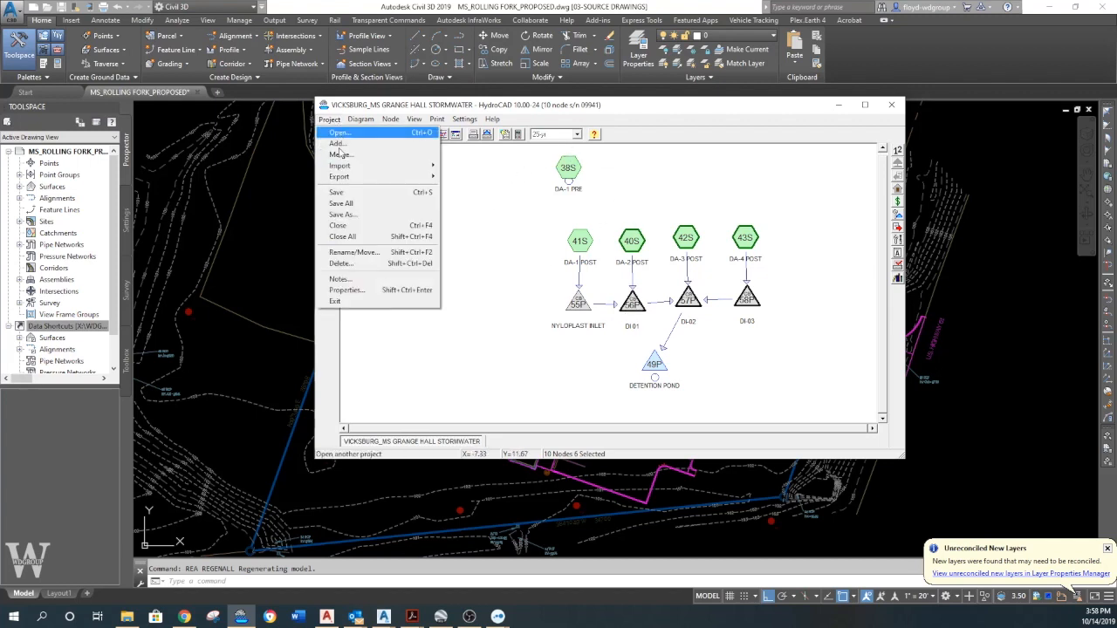
click(338, 225)
Open the VICKSBURG_MS RIVER REGION STORMWATER project from the 01-STORMWATER DESIGN folder of project 004.019.002 in WDGROUP's 004_EXECUTIVE HOLDINGS
click(329, 119)
click(338, 133)
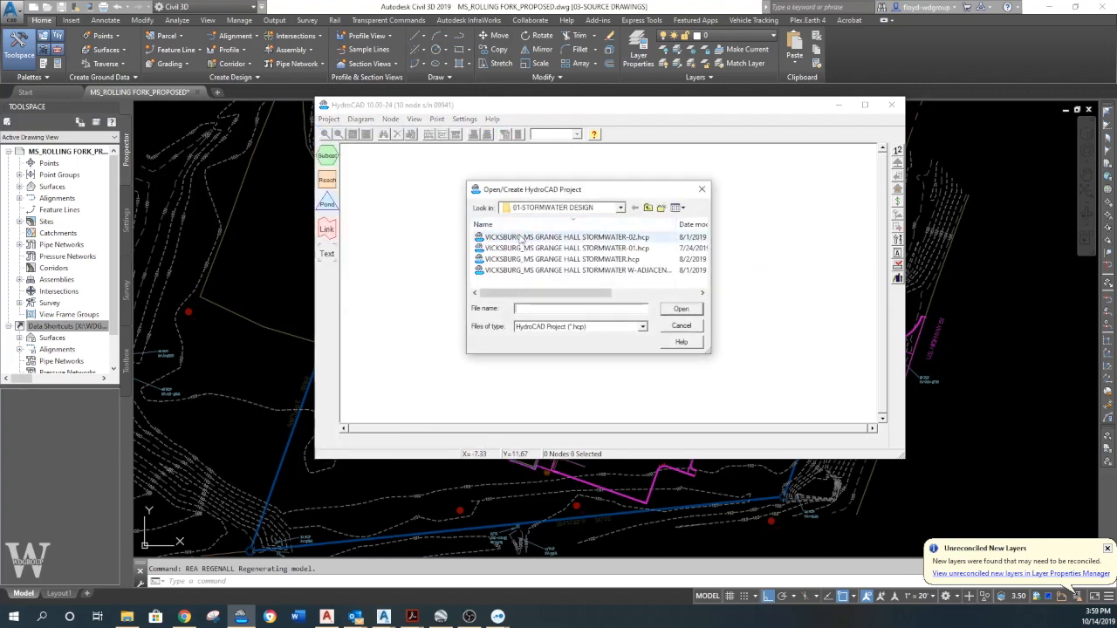
click(620, 210)
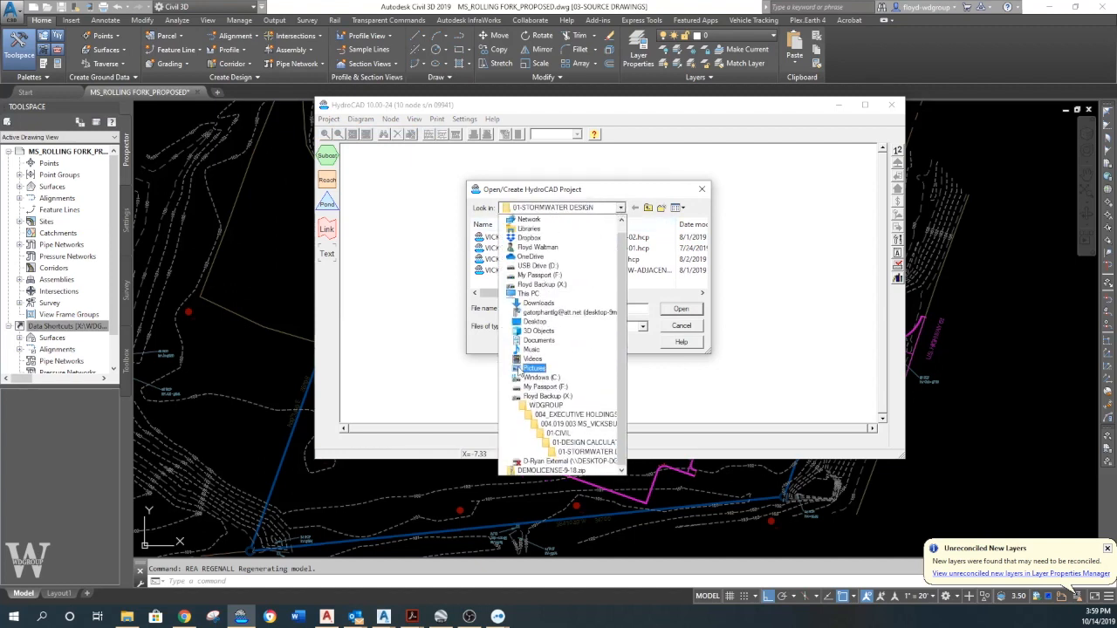
click(546, 405)
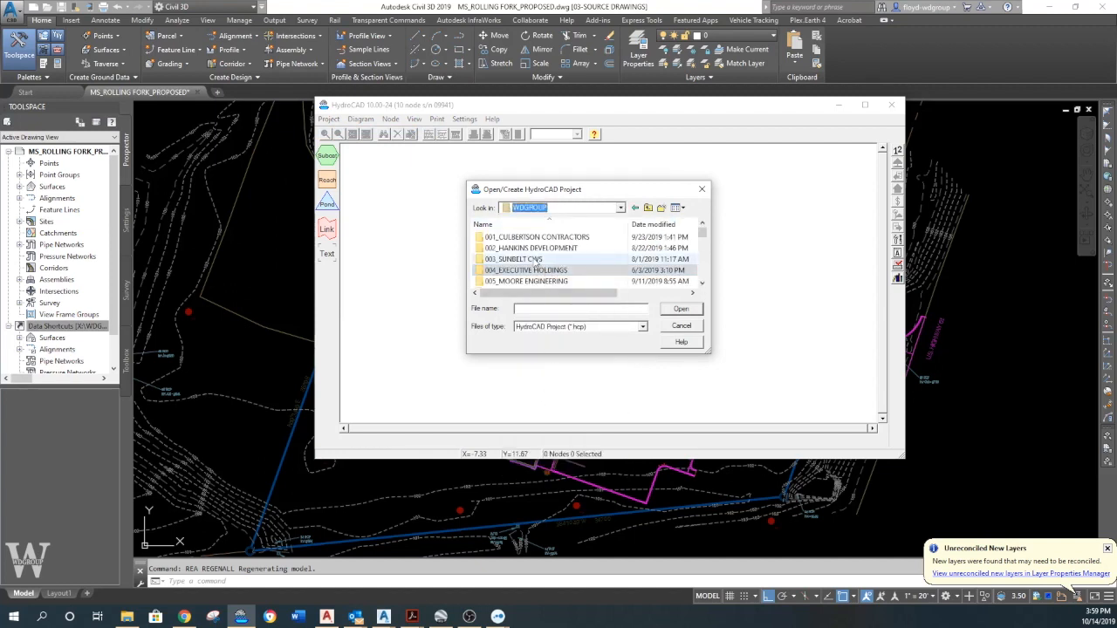
double_click(531, 271)
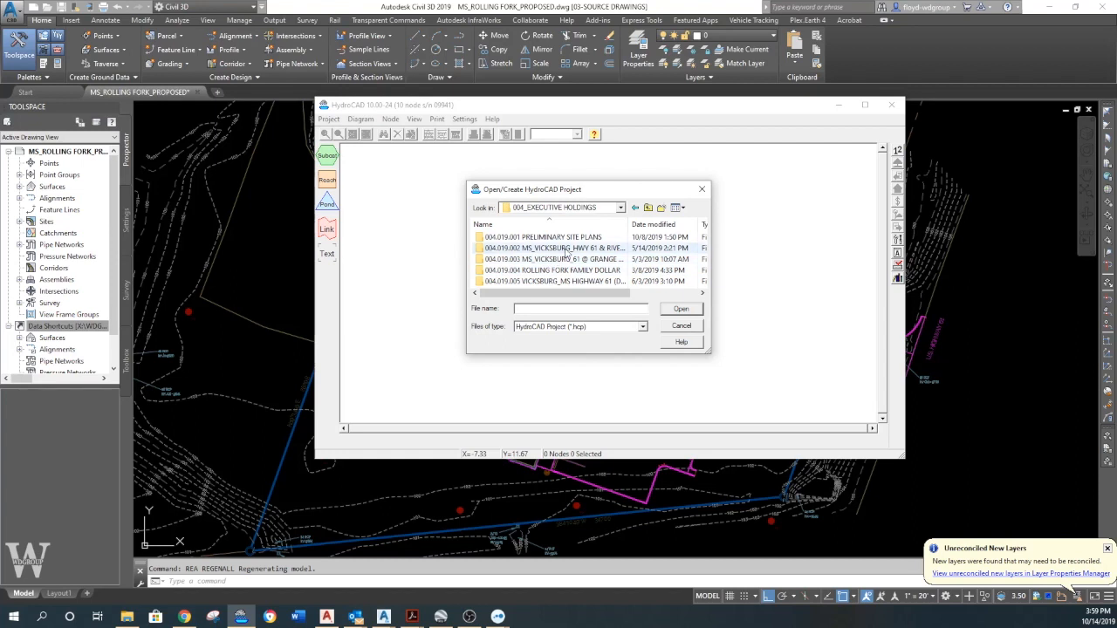
double_click(527, 247)
double_click(525, 238)
double_click(541, 238)
click(548, 238)
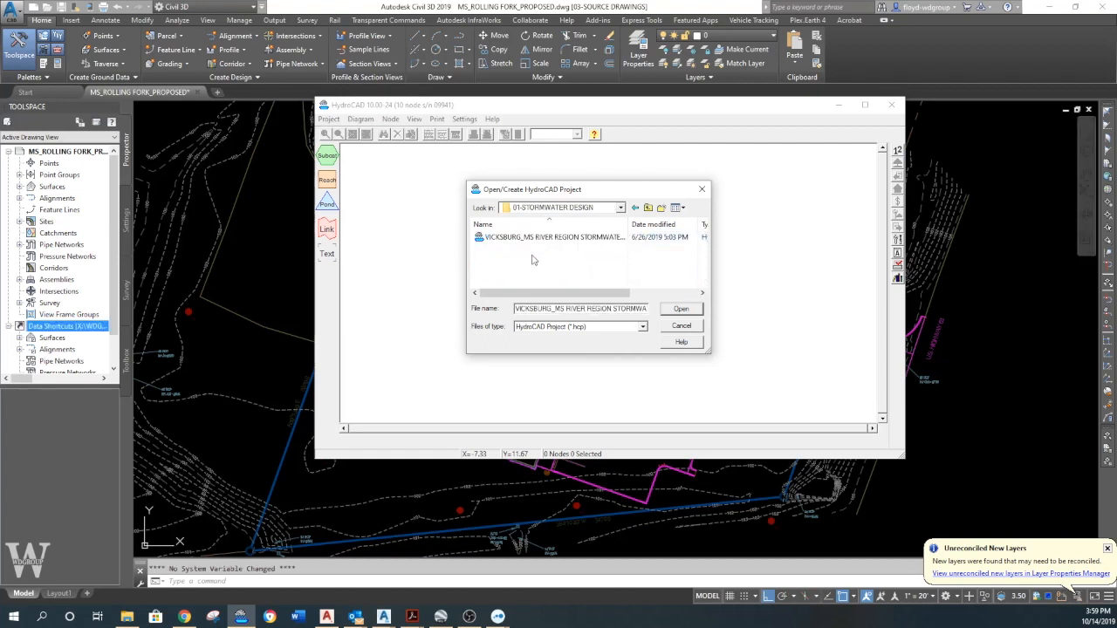
double_click(548, 237)
drag(615, 193, 690, 274)
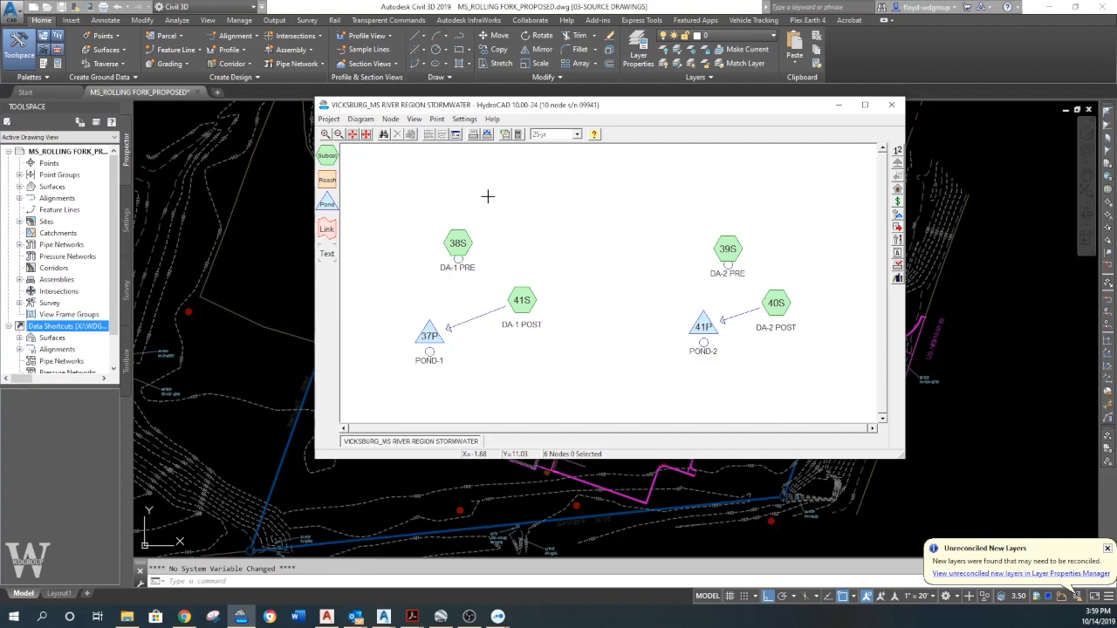
Open the IDF library's download web page from the rainfall options of the calculation settings
click(466, 118)
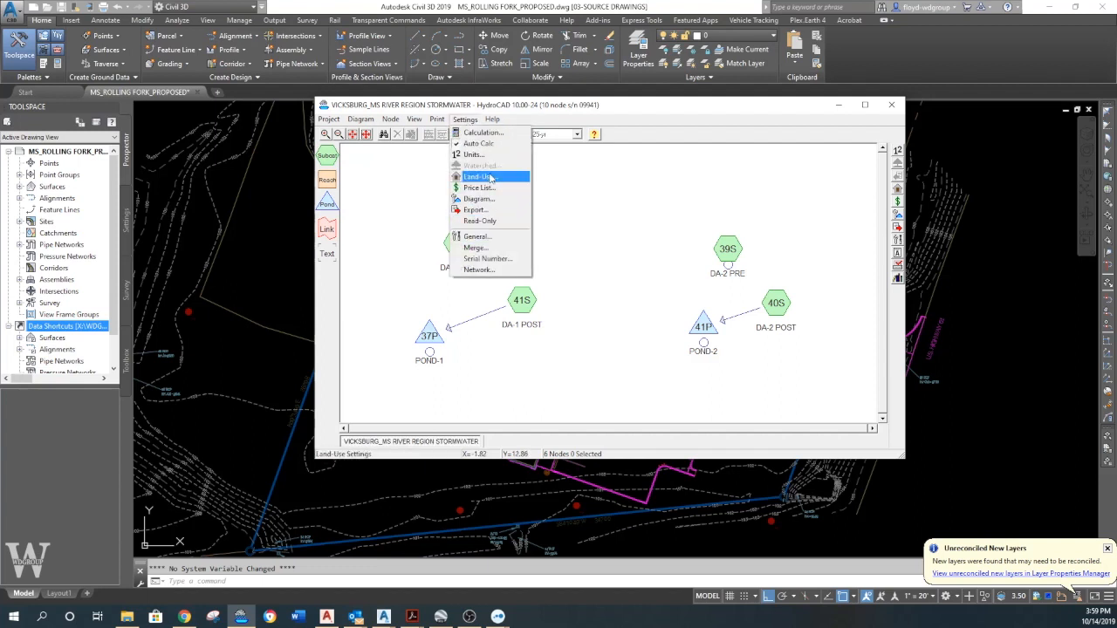
click(488, 133)
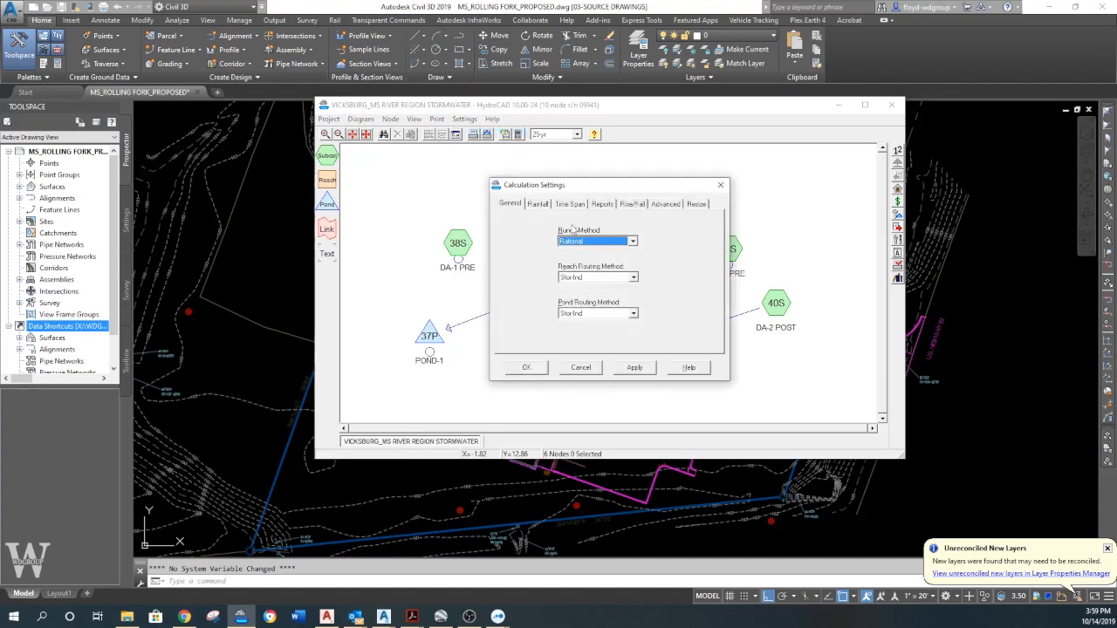
click(546, 206)
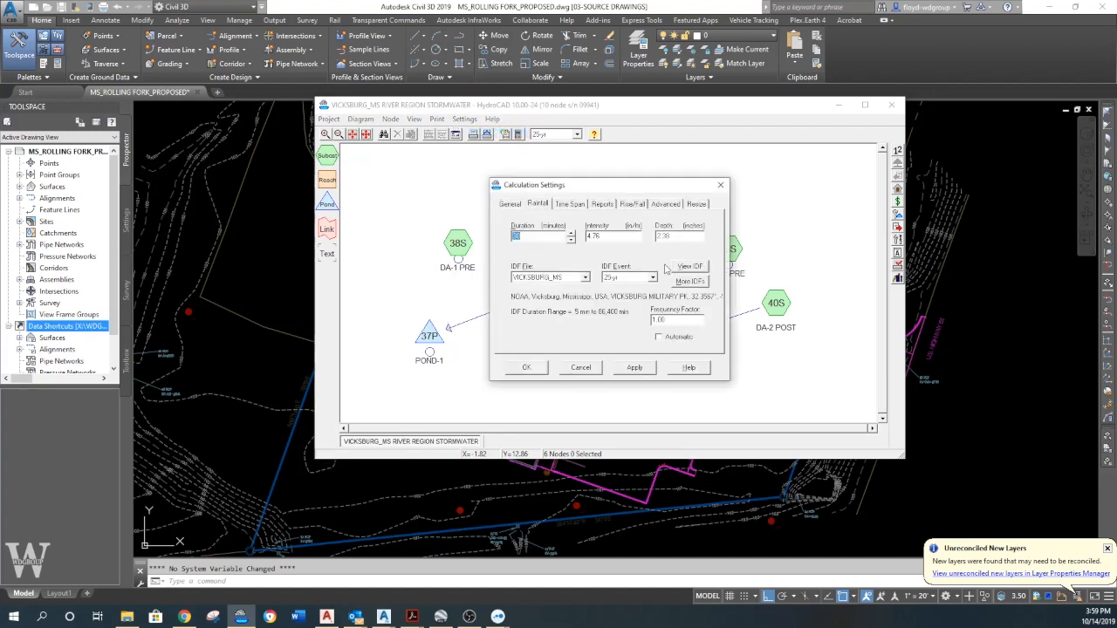
click(690, 281)
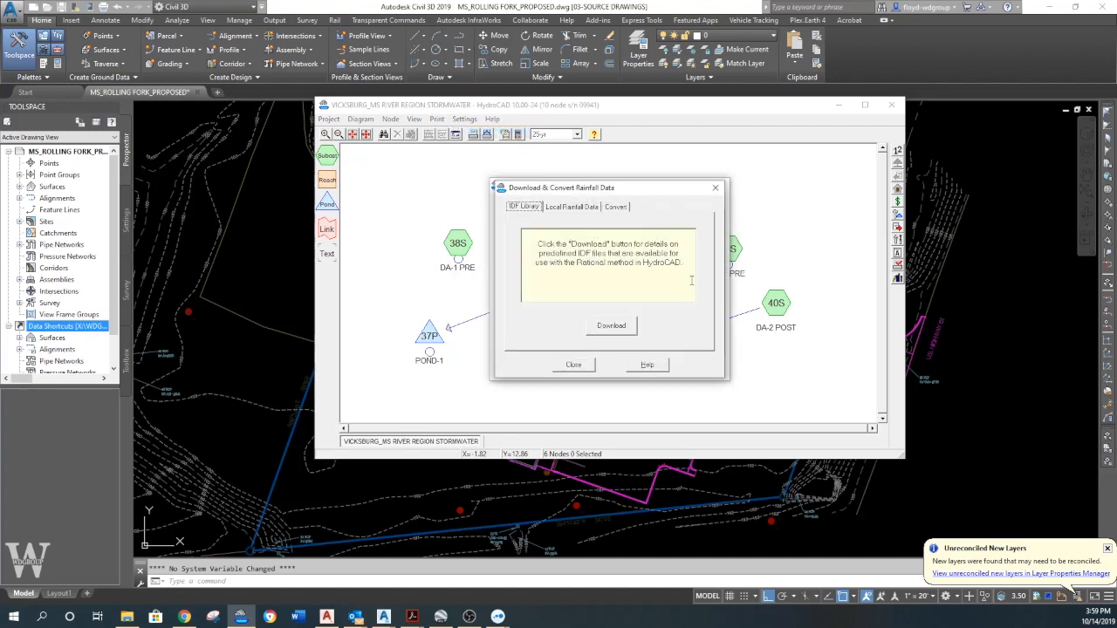
click(612, 328)
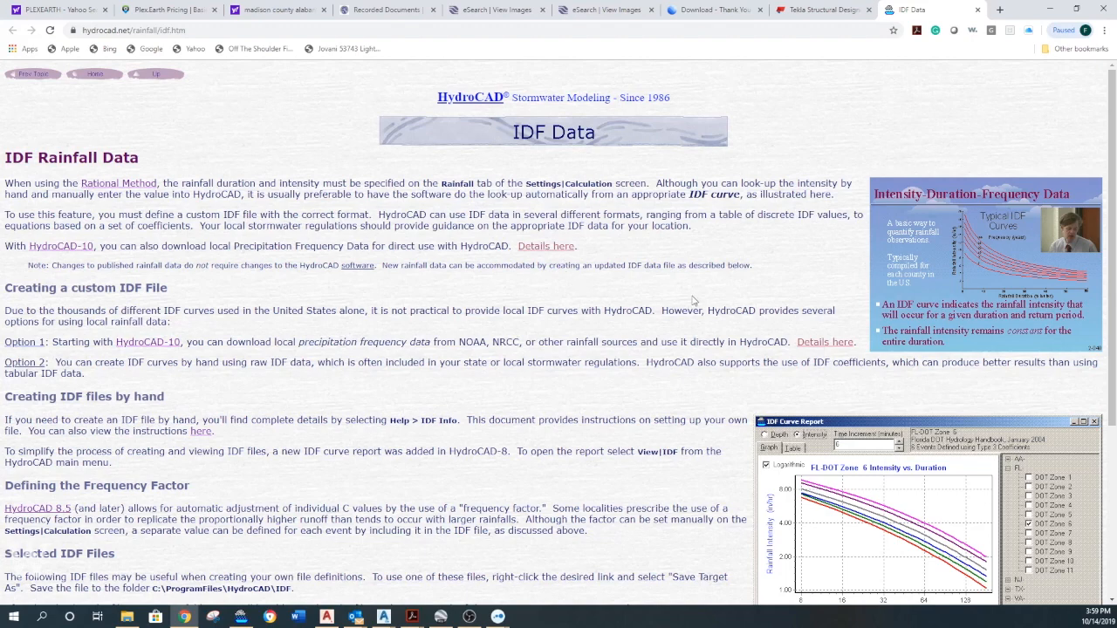
Follow the local precipitation data details and the NOAA download instructions to the NOAA Precipitation Frequency Data Server
scroll(645, 286, down, 1)
scroll(645, 286, down, 1)
scroll(644, 286, up, 1)
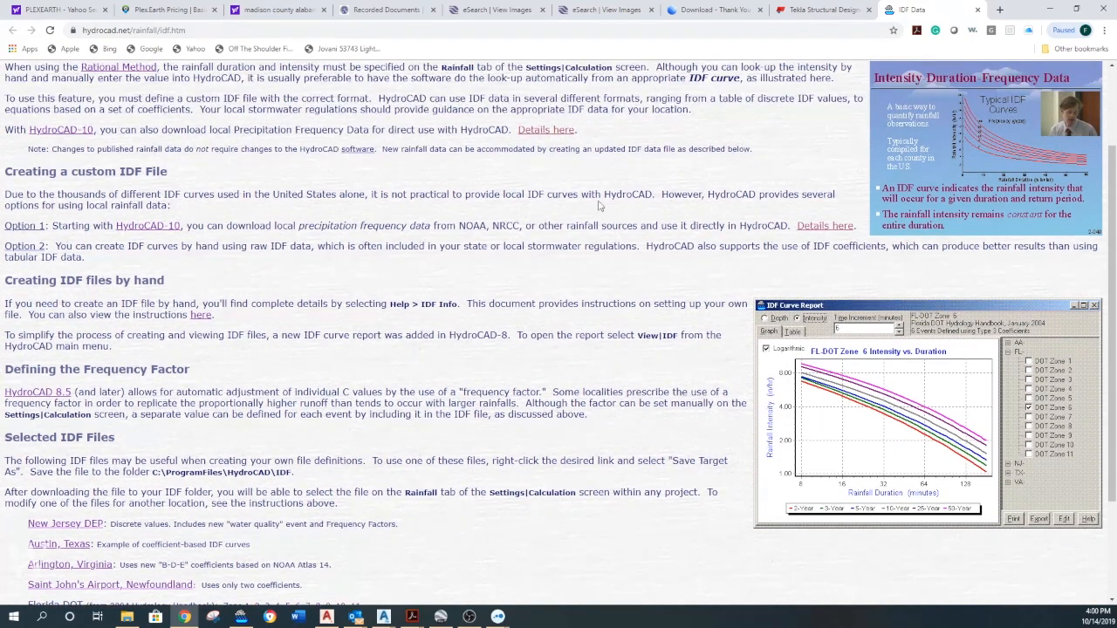
click(545, 131)
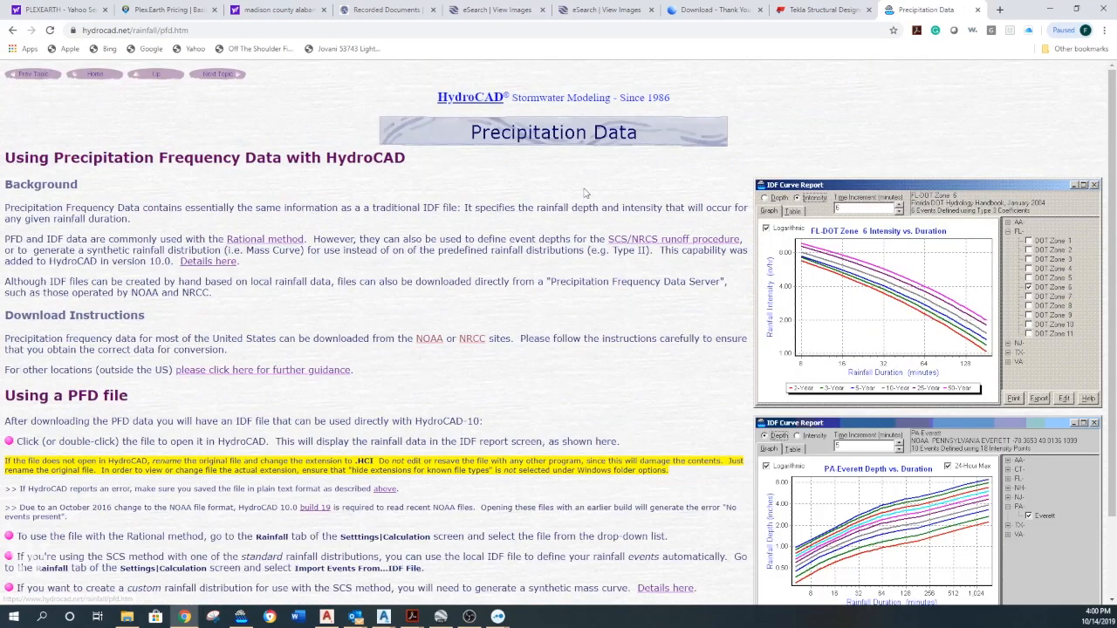
scroll(592, 249, down, 1)
click(433, 290)
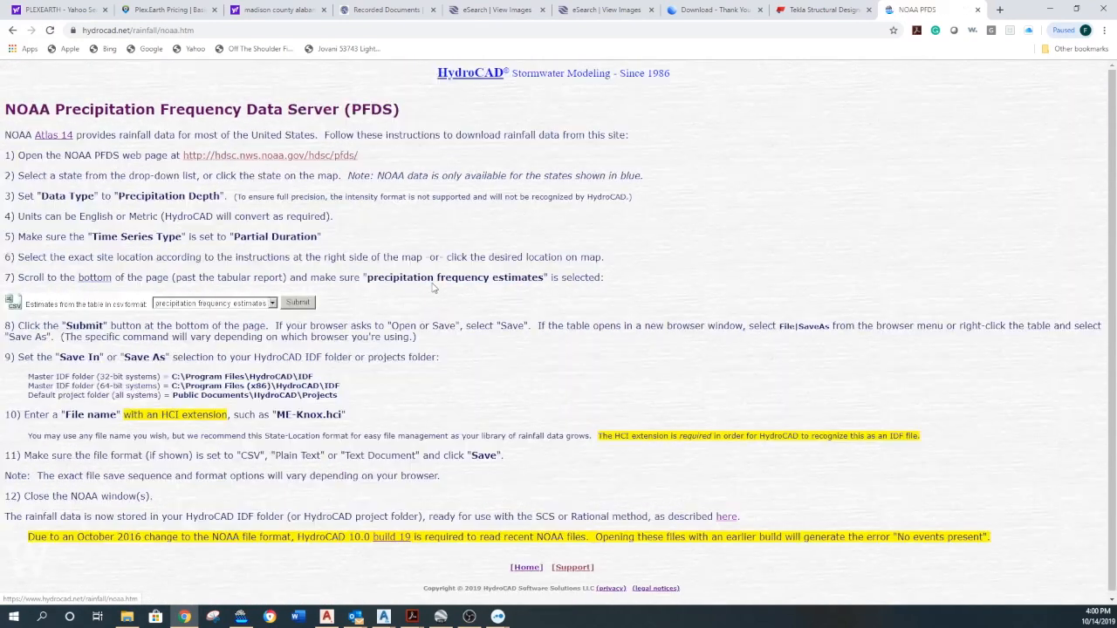
click(293, 155)
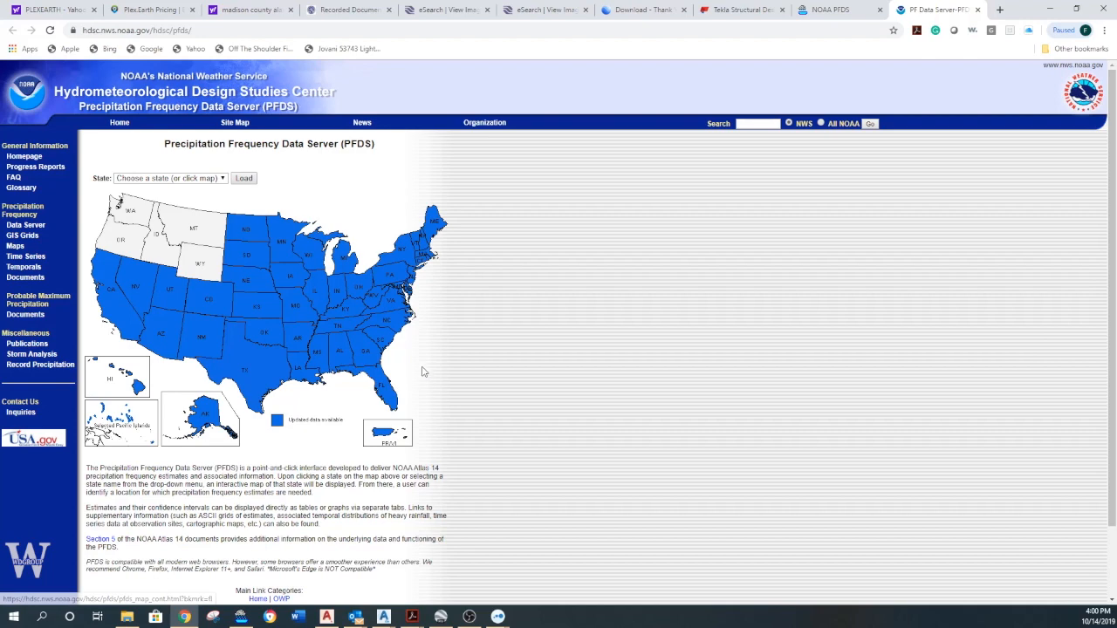
Load the Mississippi precipitation frequency page and select the station ROLLING FORK (22-7560)
click(320, 354)
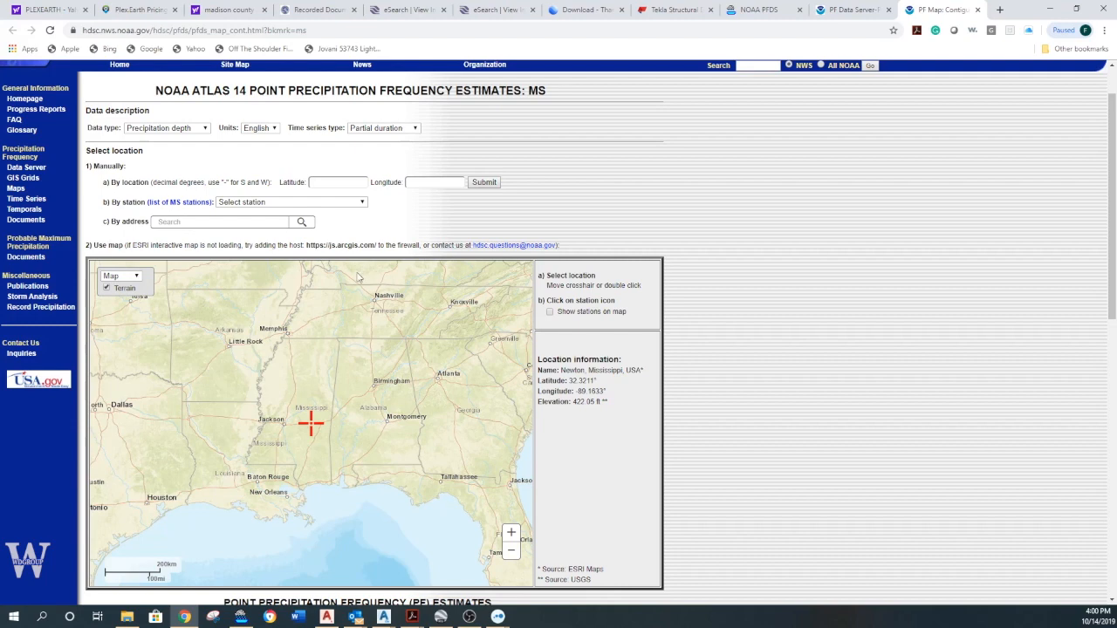
click(364, 204)
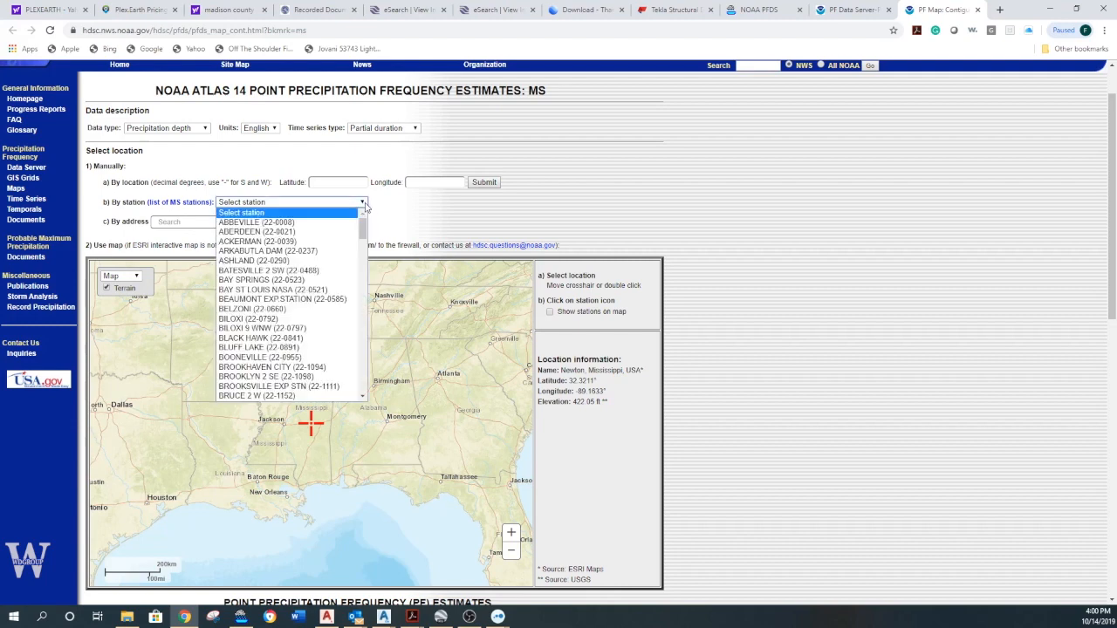
scroll(312, 330, down, 15)
scroll(313, 330, down, 2)
scroll(297, 316, up, 4)
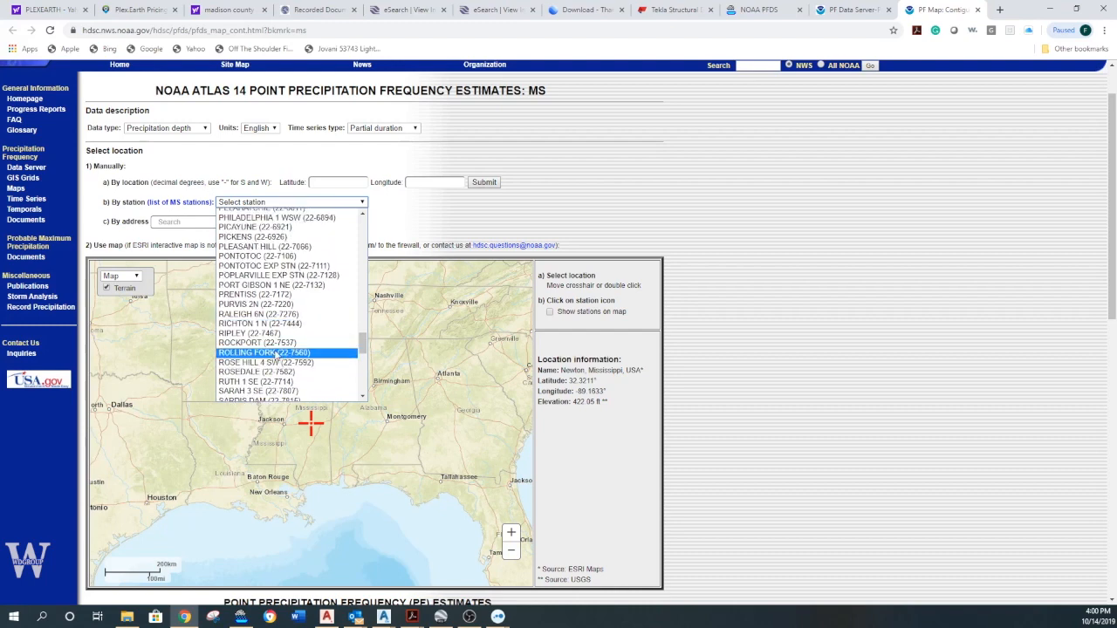
click(276, 353)
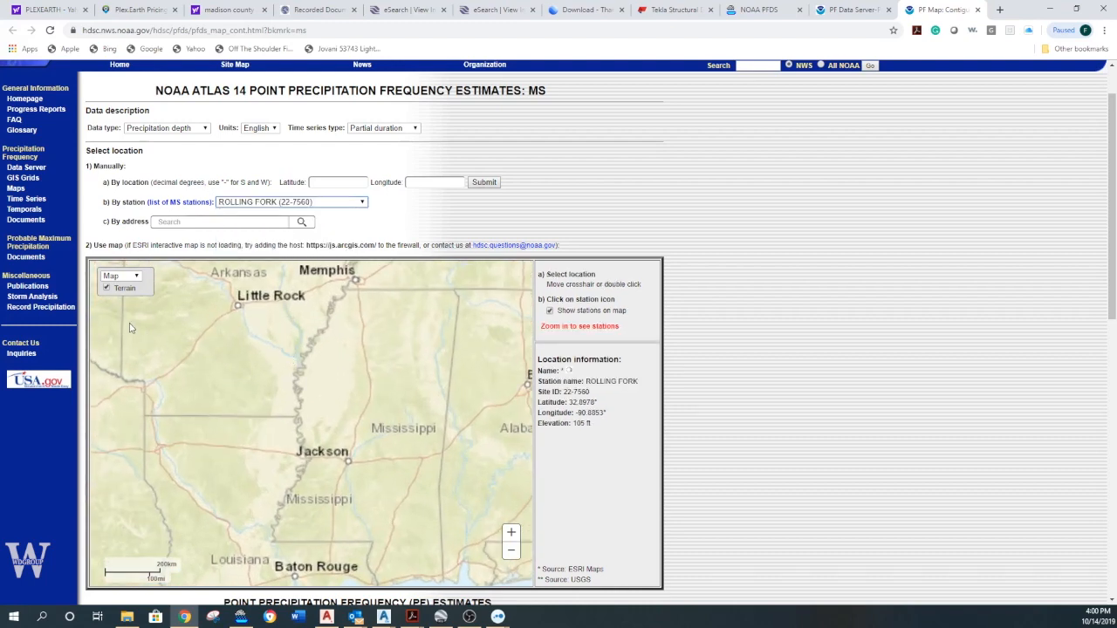
click(512, 550)
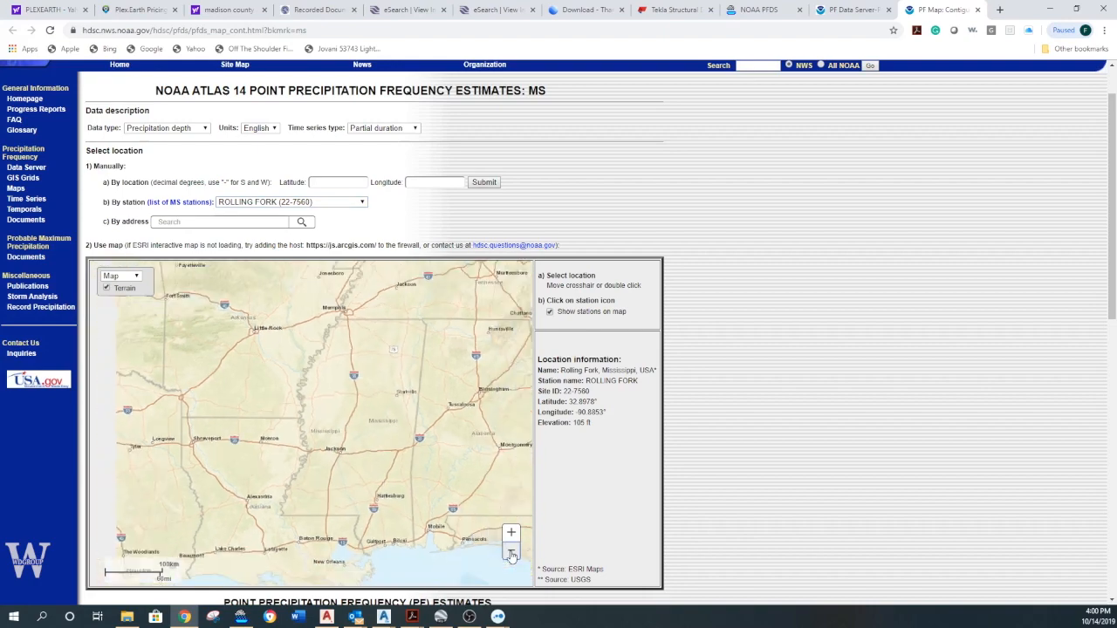
click(512, 532)
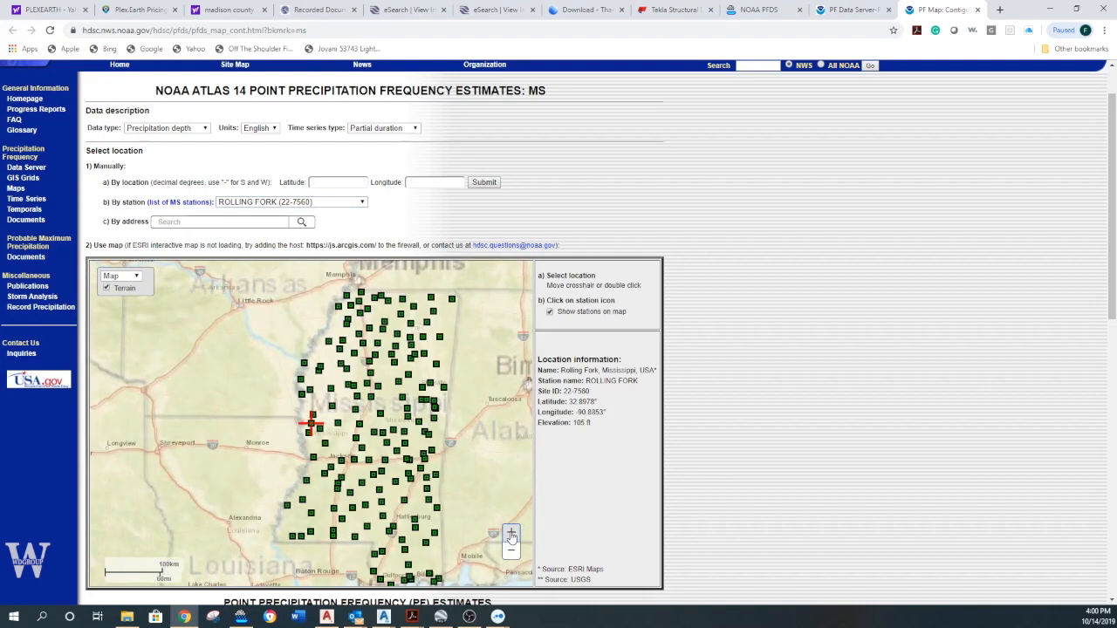
click(511, 533)
click(512, 532)
click(511, 533)
click(511, 532)
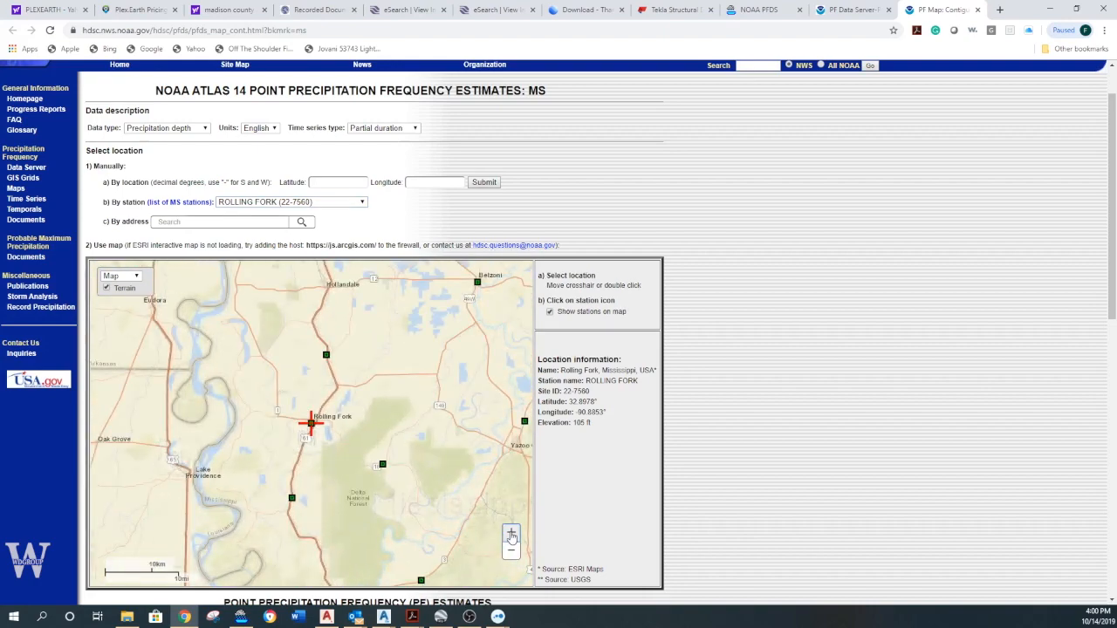
Pick the ROLLING FORK station marker on the NOAA precipitation frequency map
click(512, 532)
click(511, 533)
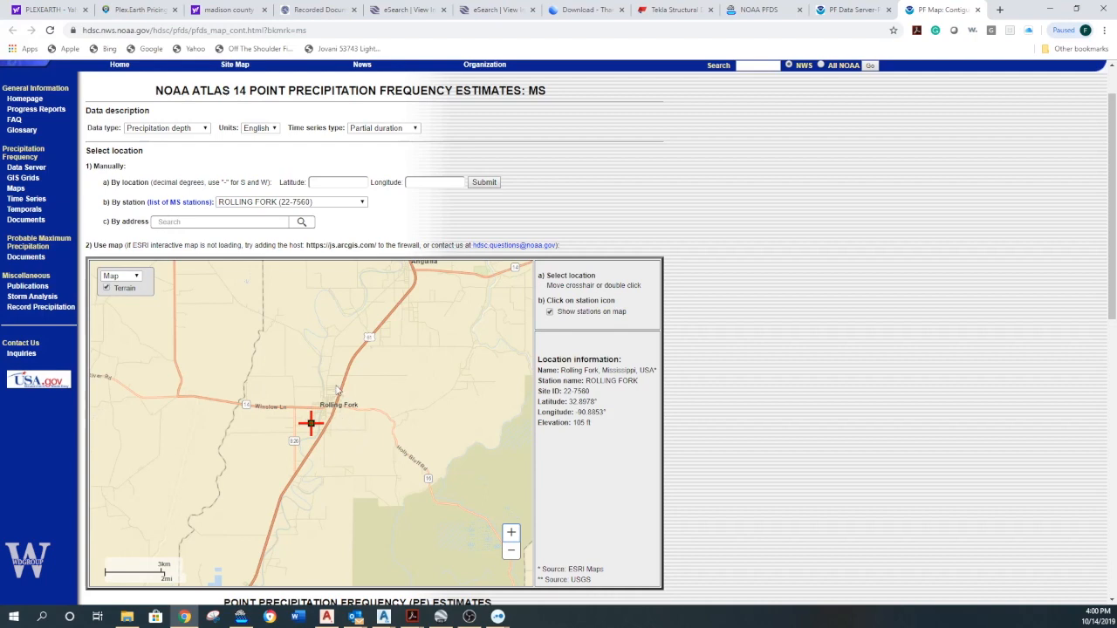
click(311, 425)
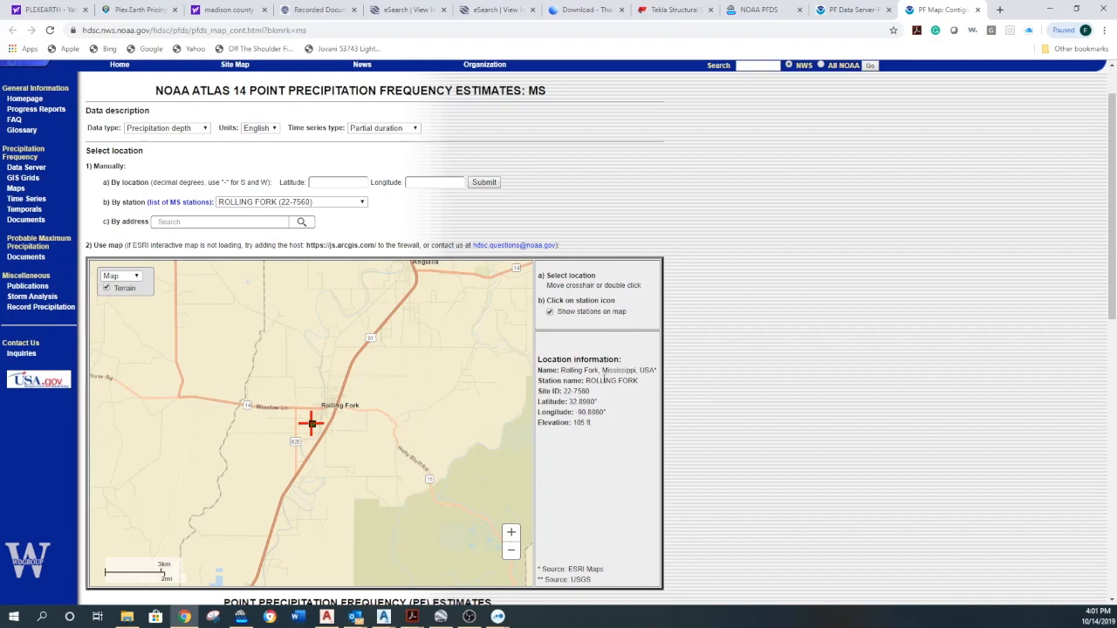
Review the Rolling Fork precipitation depth table and export its precipitation frequency estimates in CSV format
scroll(605, 377, down, 7)
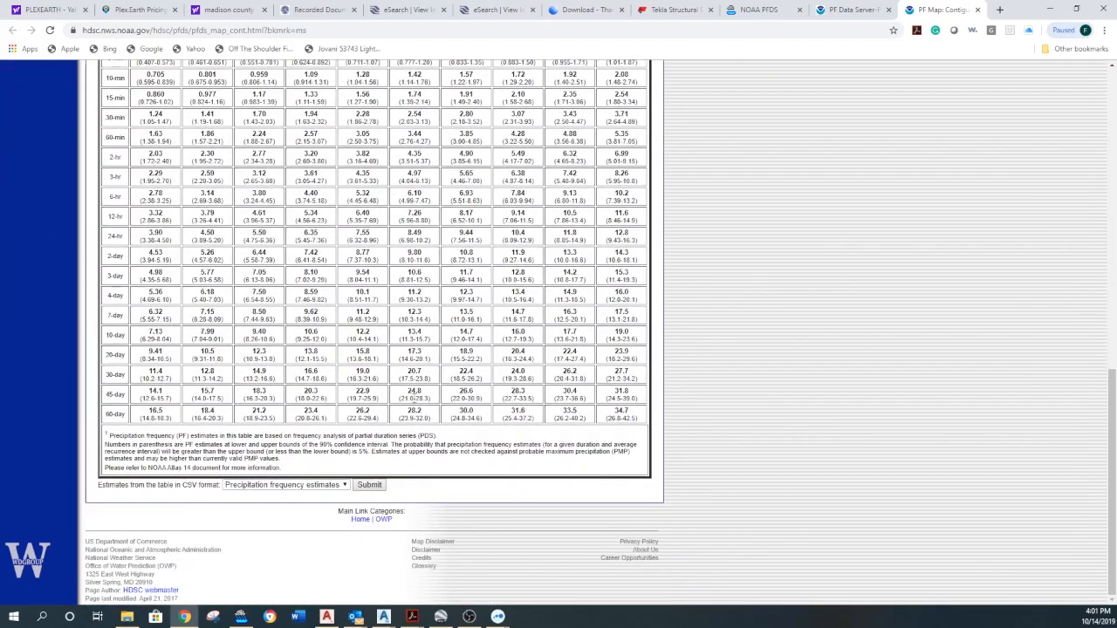
scroll(403, 333, up, 2)
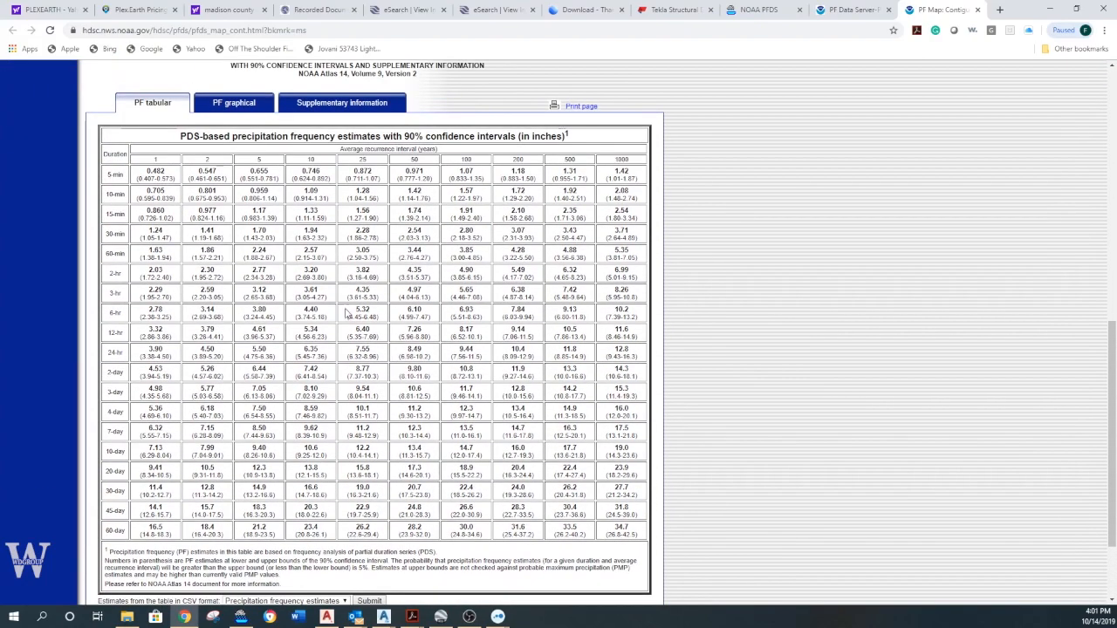
scroll(401, 395, down, 2)
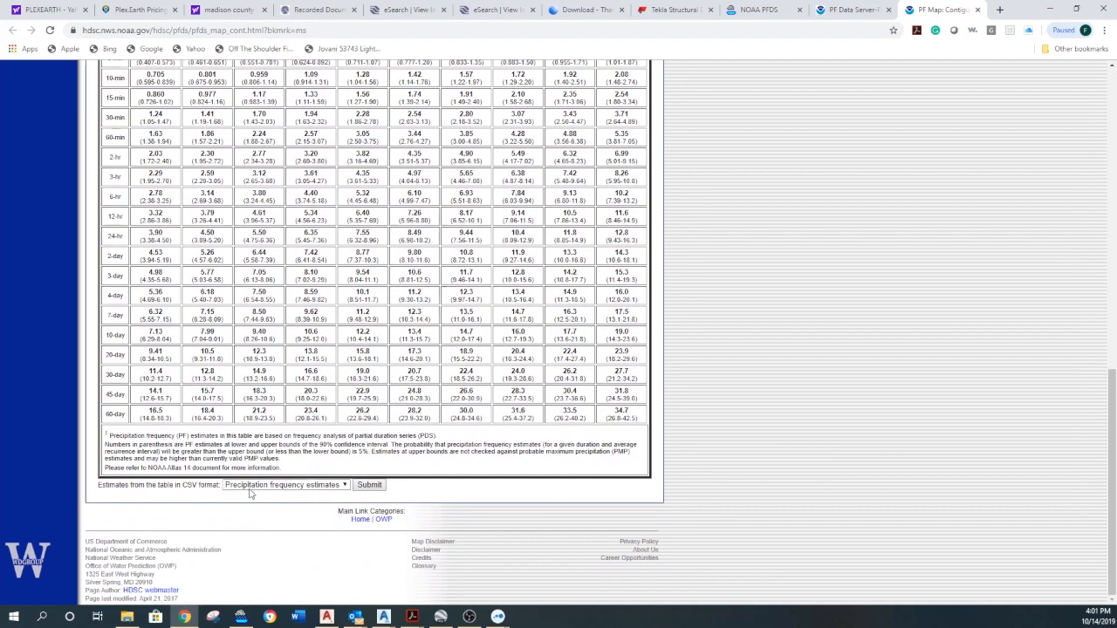
click(370, 487)
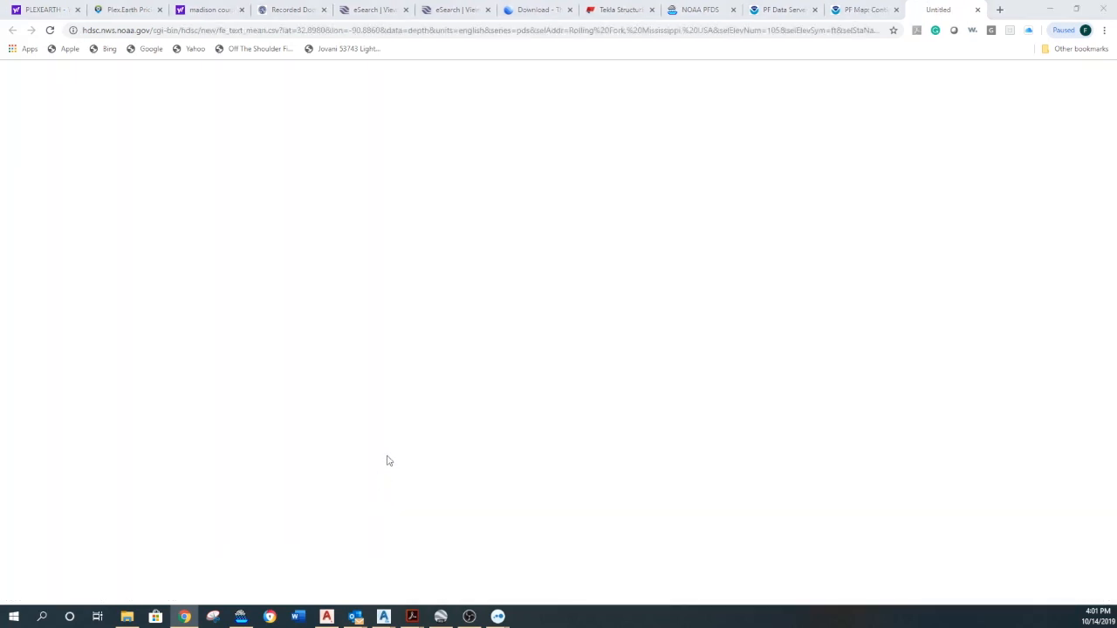
Set the save location to the IDF folder of HydroCAD in Program Files (x86) on drive C
drag(267, 12, 471, 66)
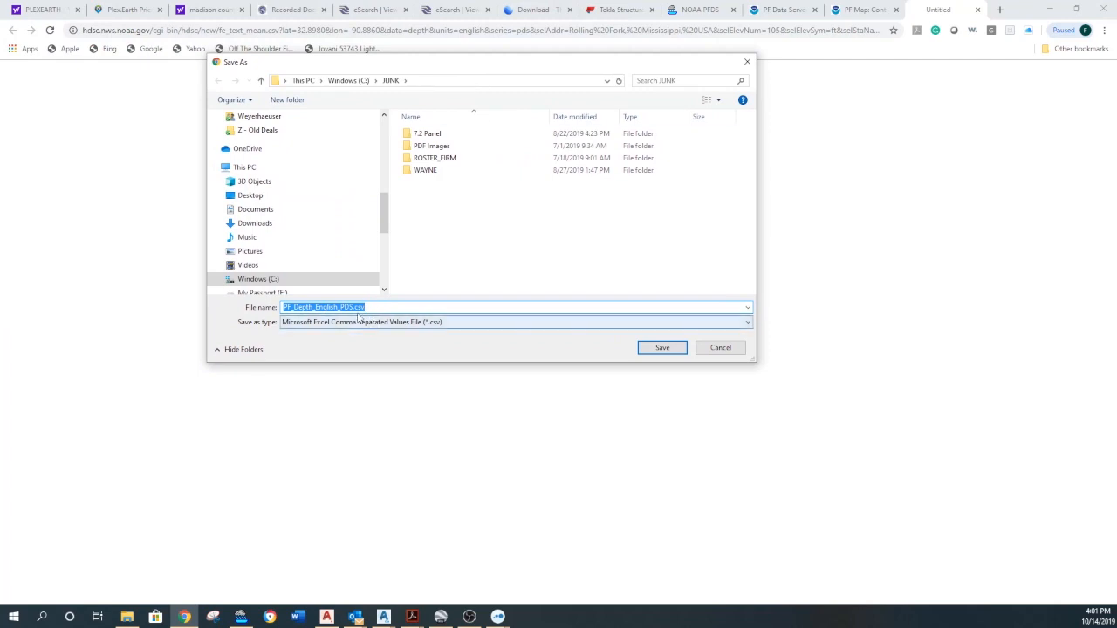
click(296, 280)
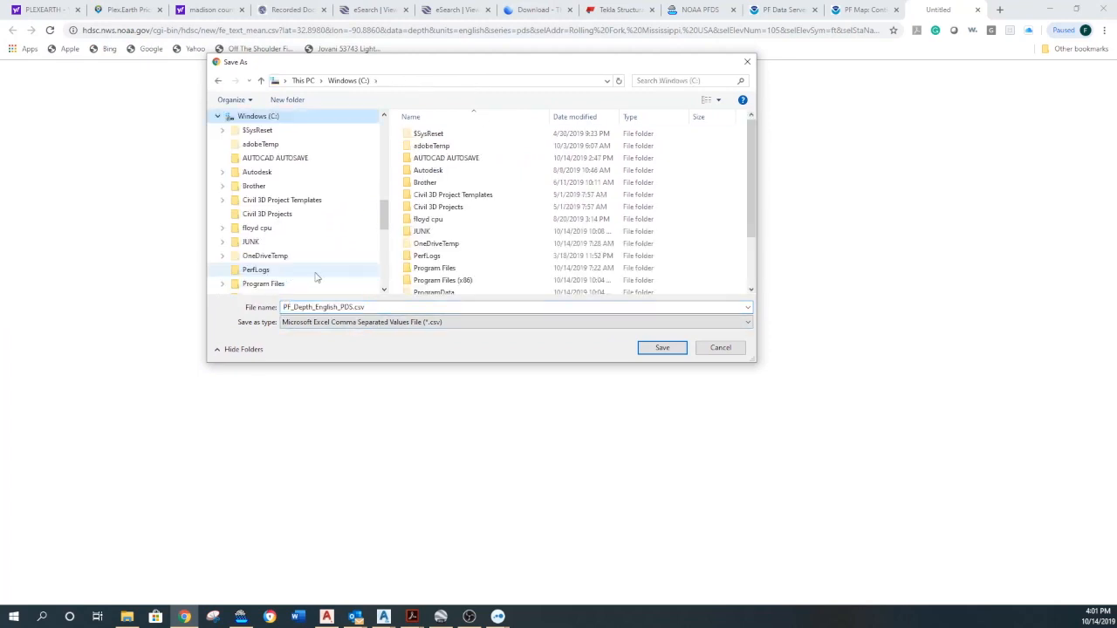
scroll(453, 271, down, 1)
double_click(451, 252)
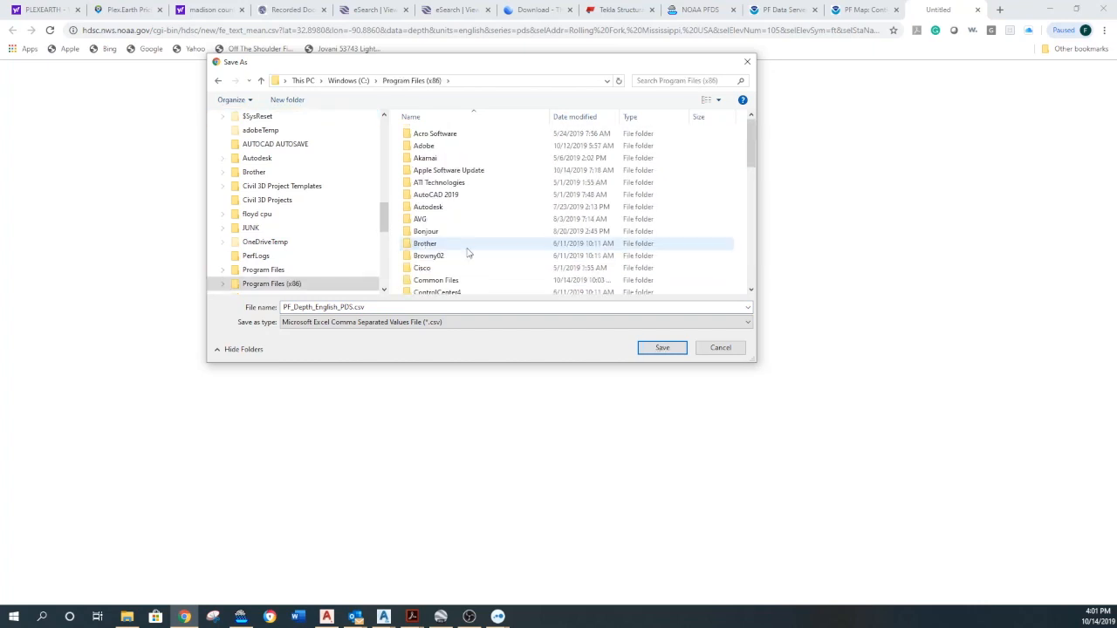
scroll(467, 253, down, 3)
click(443, 264)
double_click(443, 264)
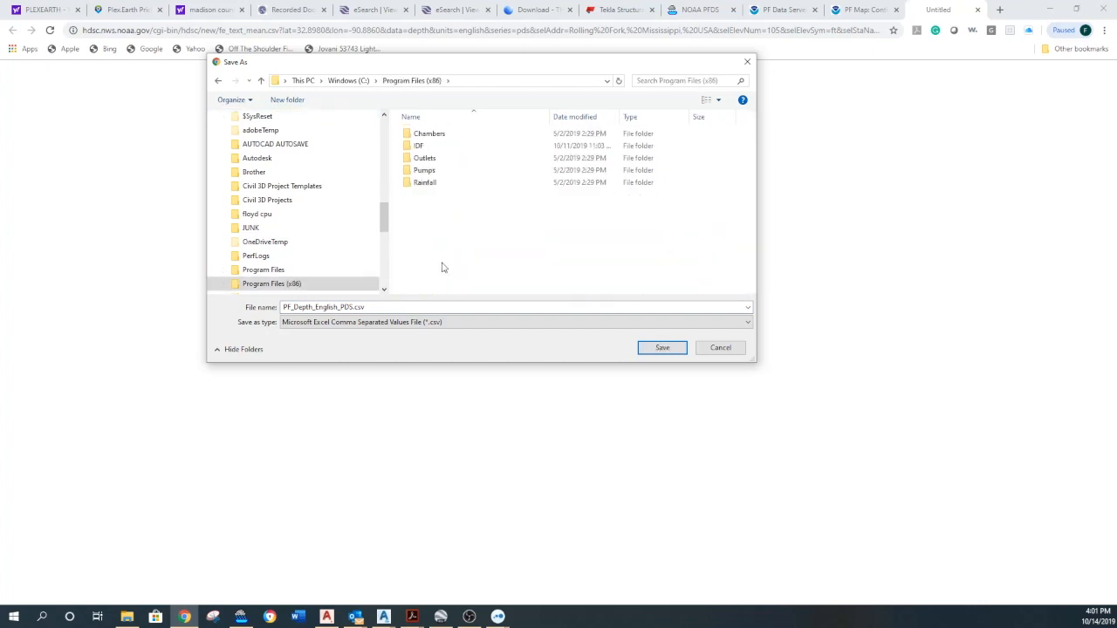
double_click(447, 150)
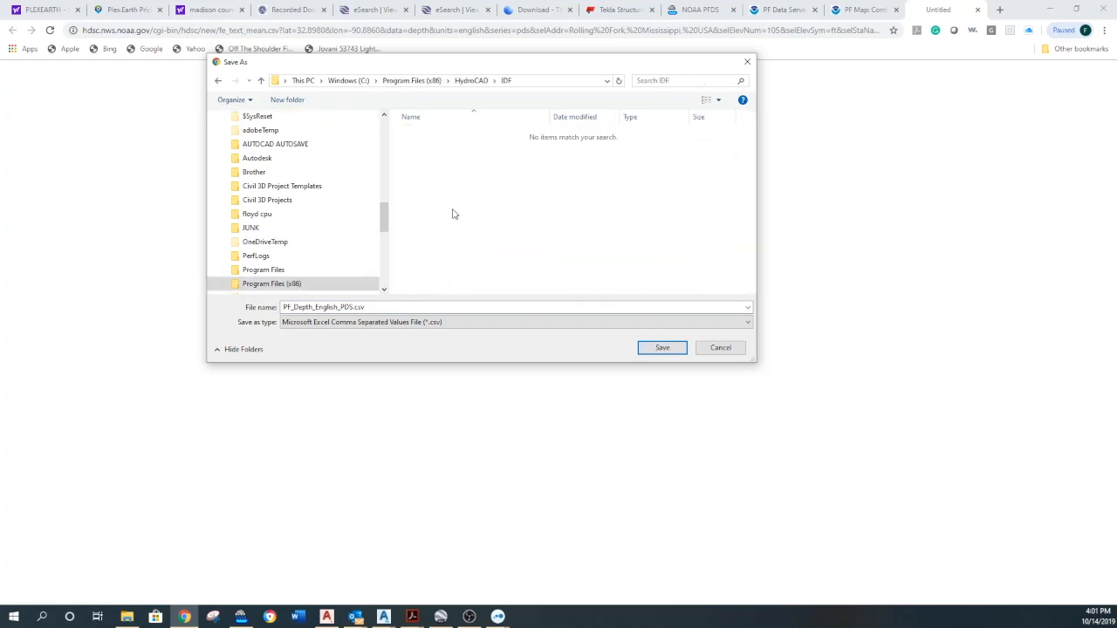
Save the download with file type All Files under the name MS-ROLLING FORK.hci
click(432, 322)
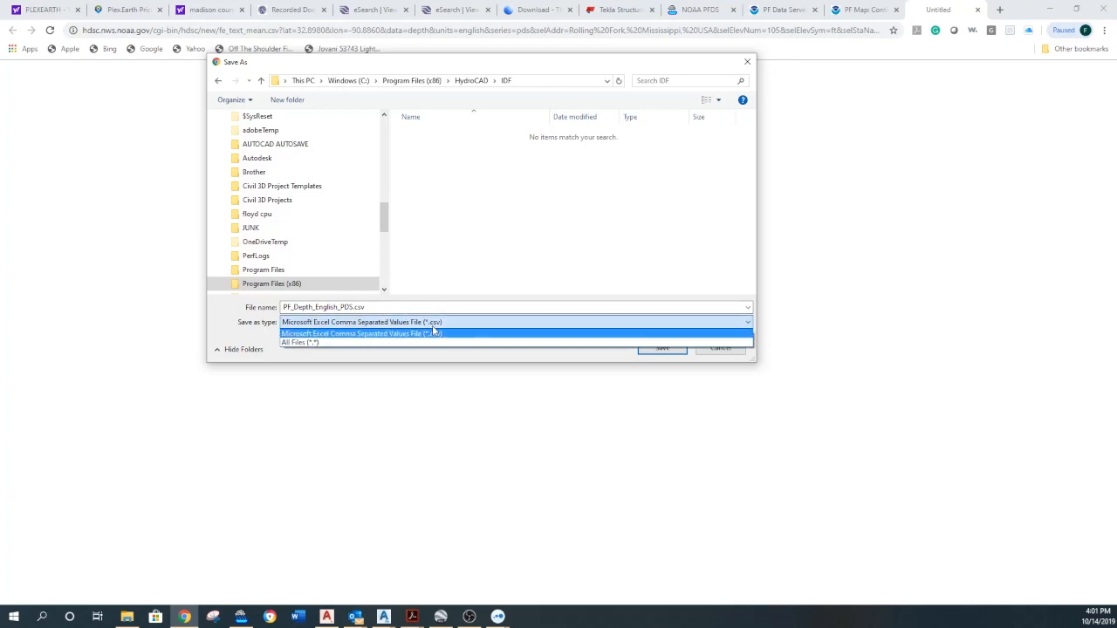
click(302, 343)
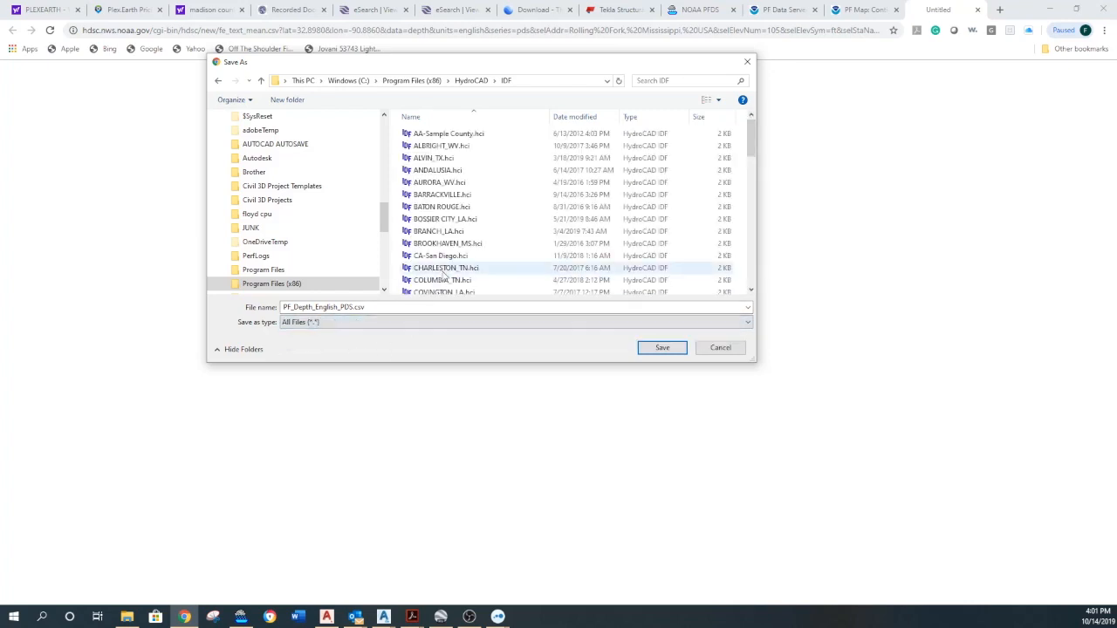
click(451, 171)
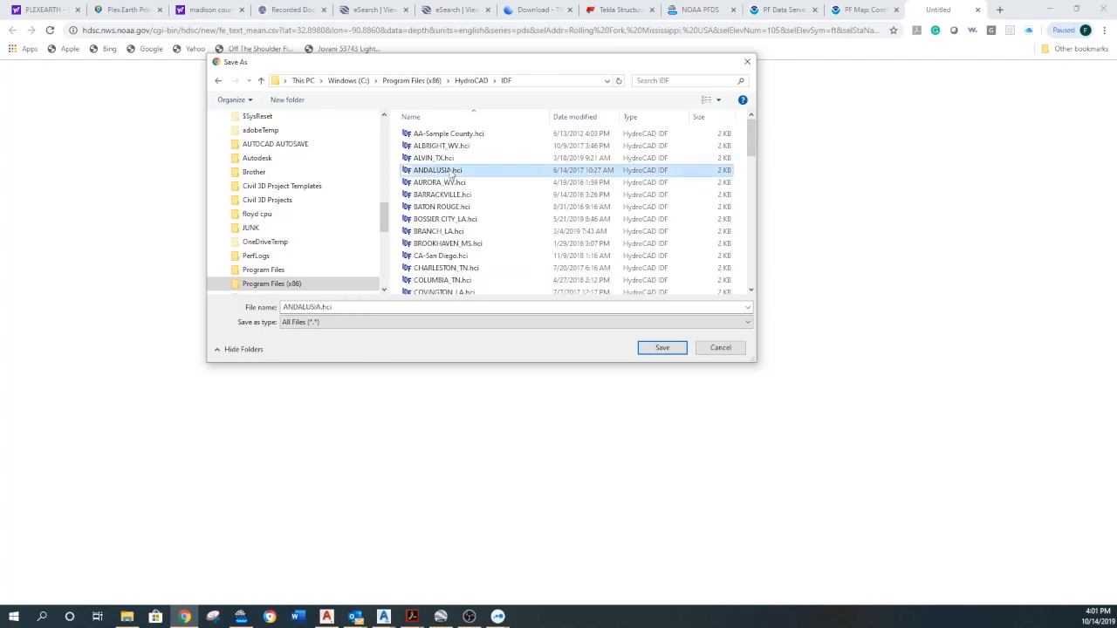
double_click(323, 308)
drag(320, 306, 232, 313)
text(MS)
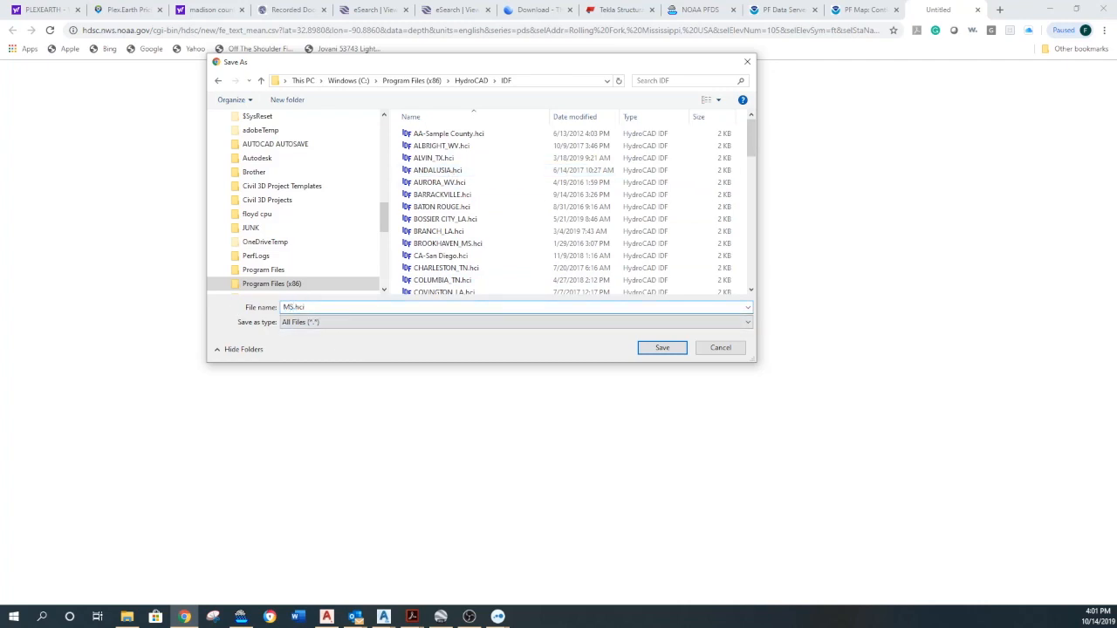
text(-)
text(ROLLING FORK)
click(674, 350)
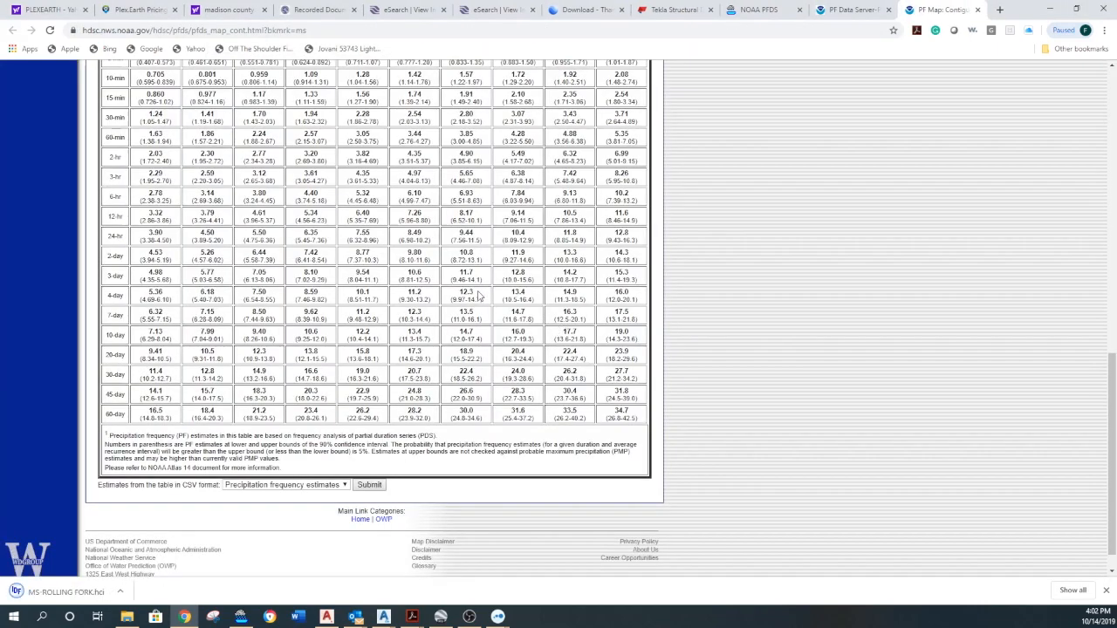
Return to HydroCAD, close the rainfall data download dialog, and accept MS-ROLLING FORK as the new IDF file
click(1050, 8)
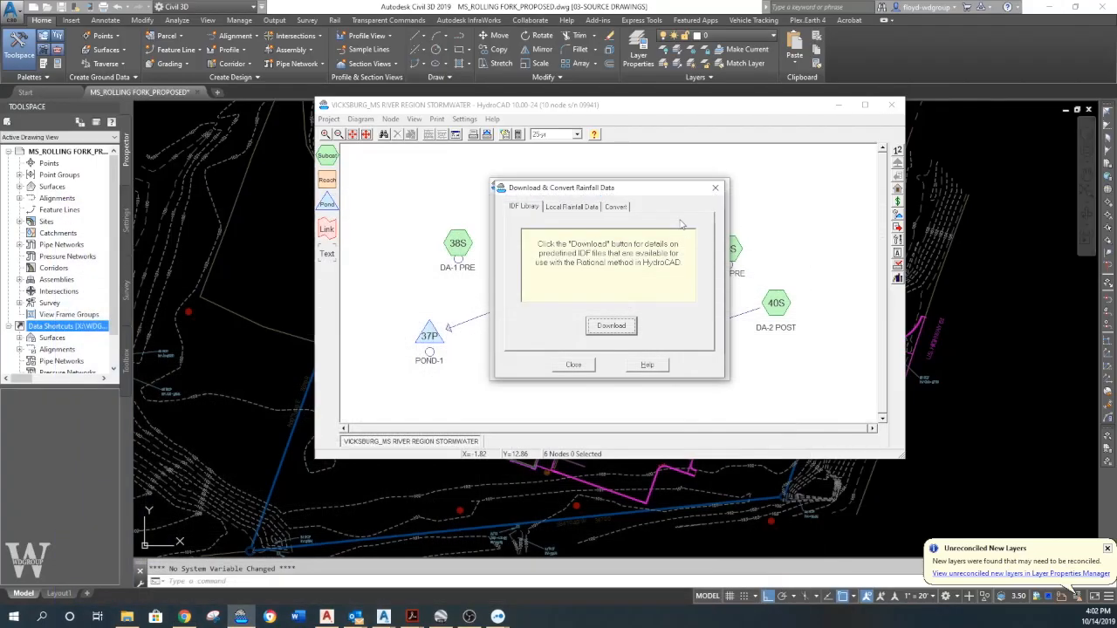
click(573, 365)
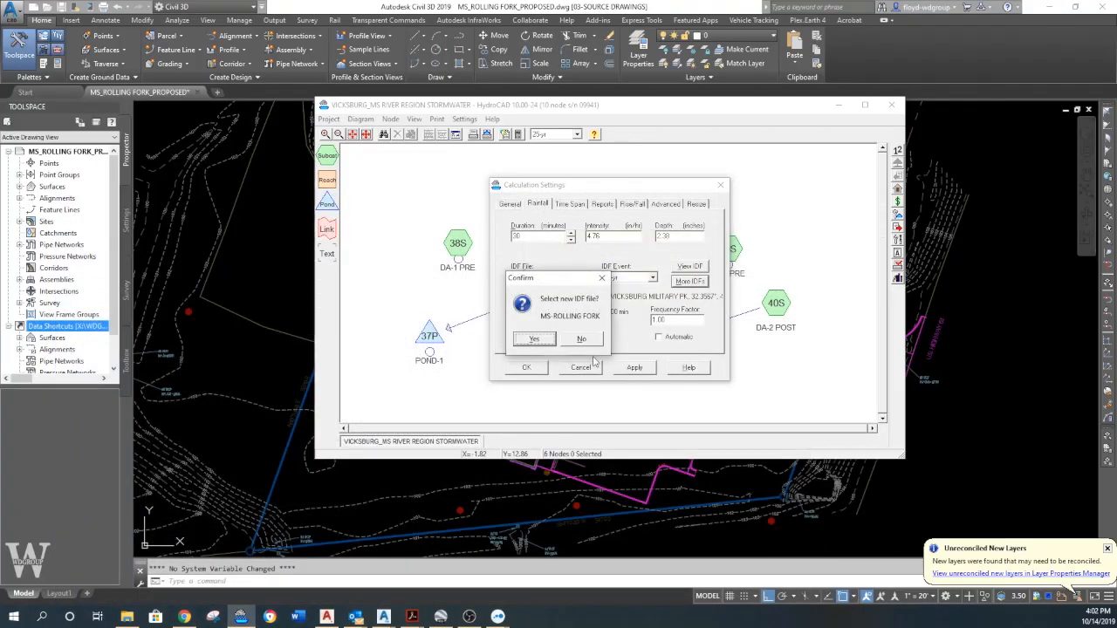
click(534, 339)
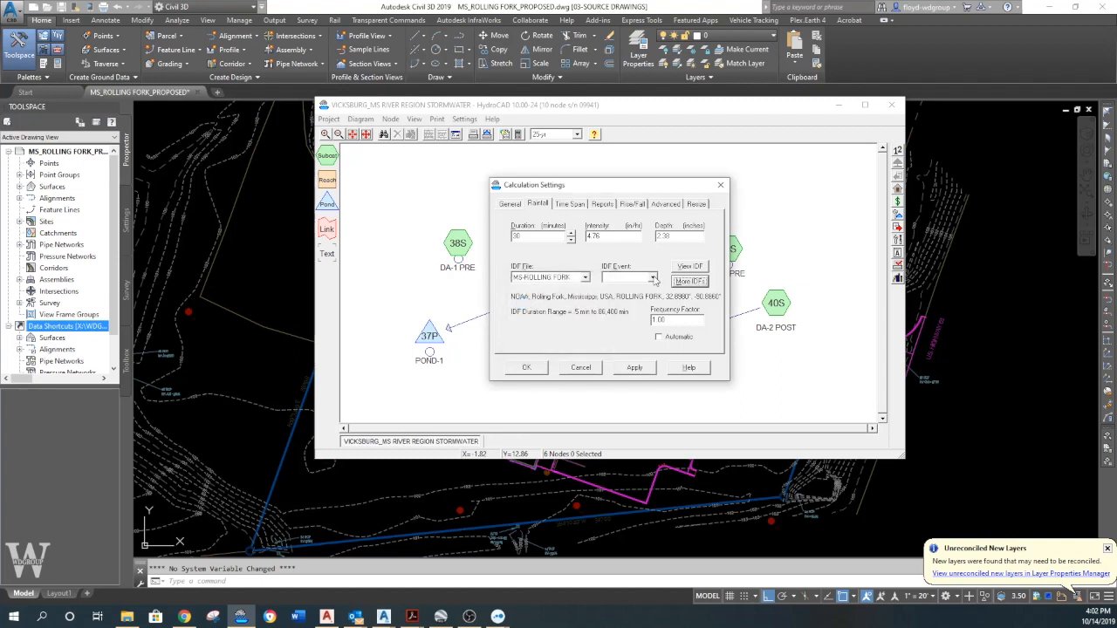
Set the IDF event to 25-yr and accept the calculation settings
click(653, 278)
click(625, 322)
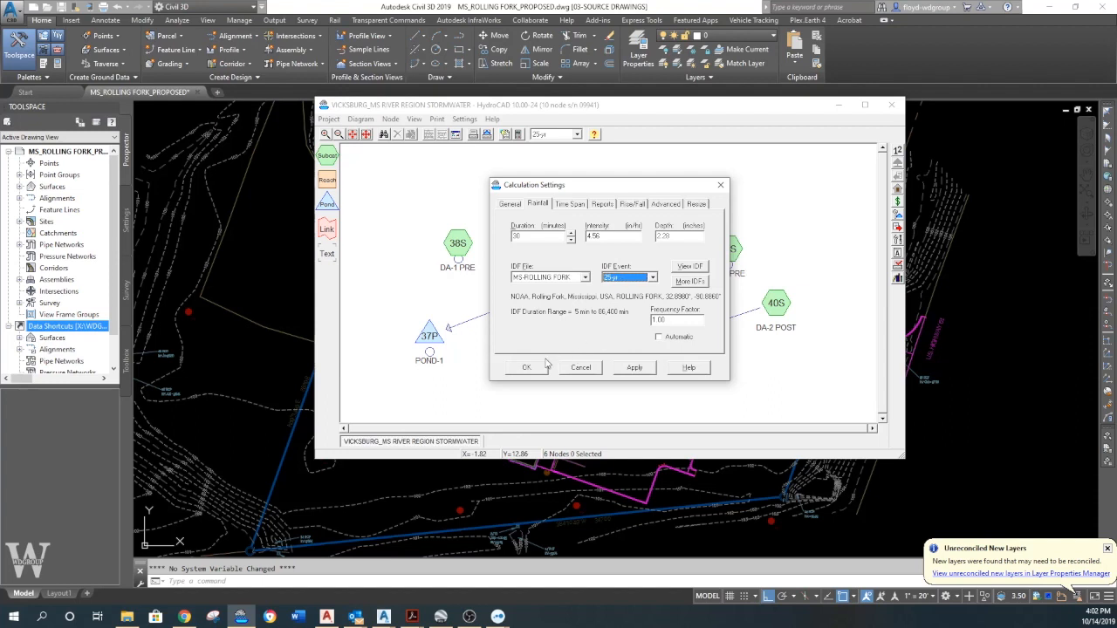
click(527, 367)
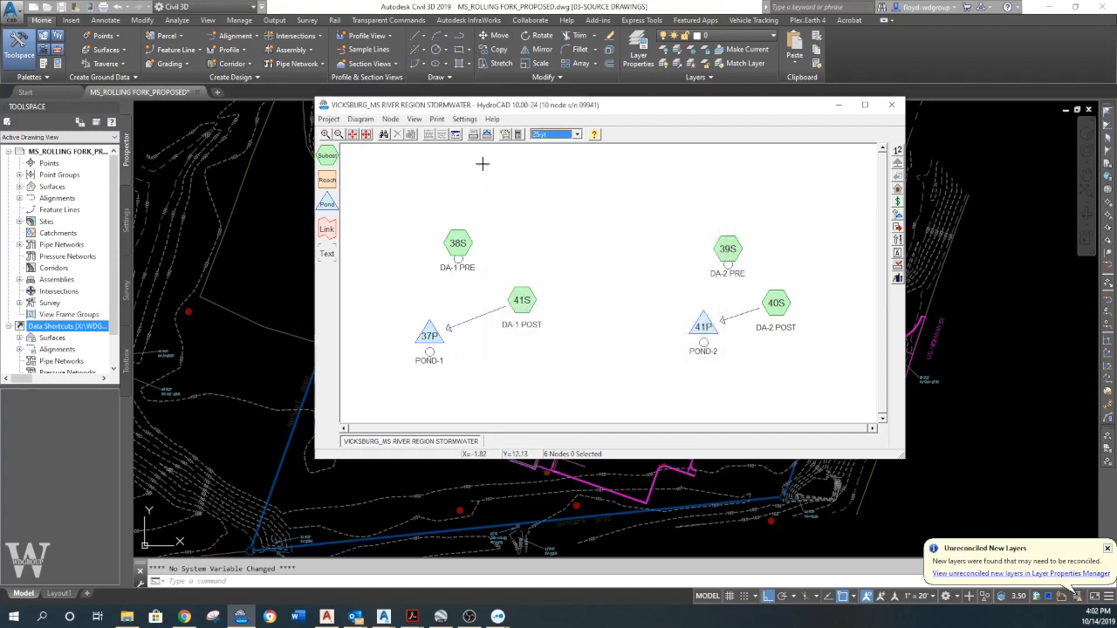
Check the runoff method and the rainfall options in the project's calculation settings
click(465, 118)
click(482, 137)
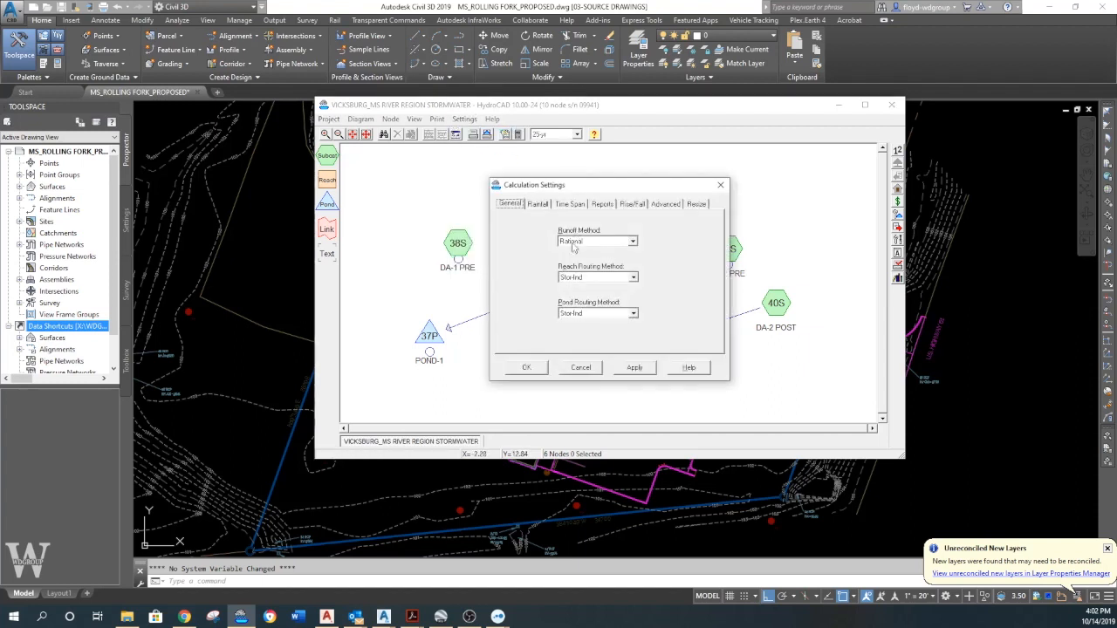
click(538, 205)
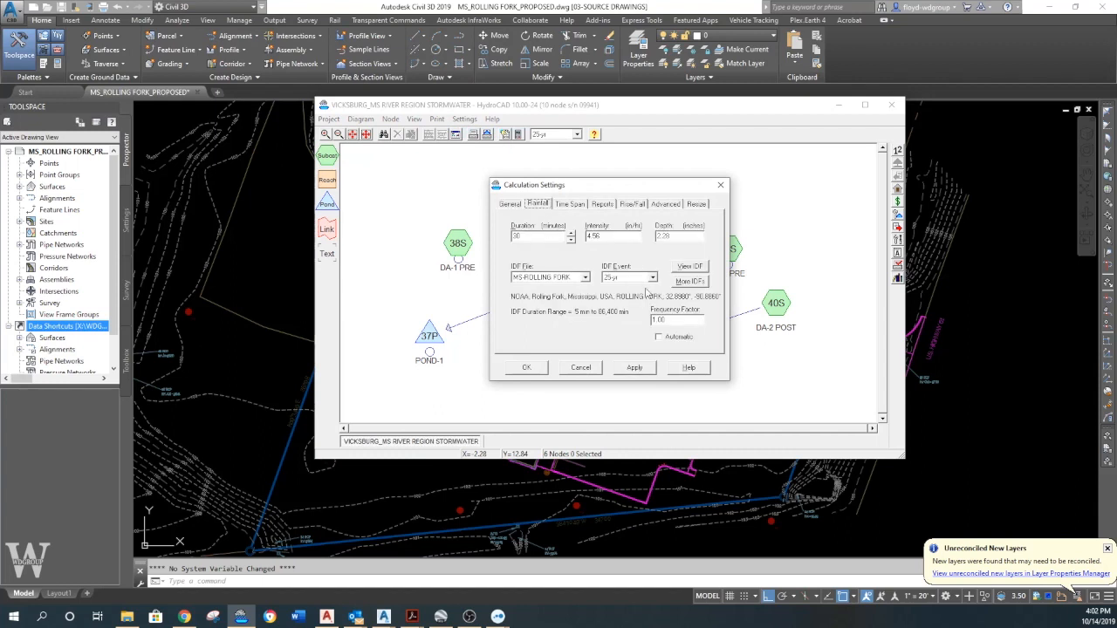
click(530, 368)
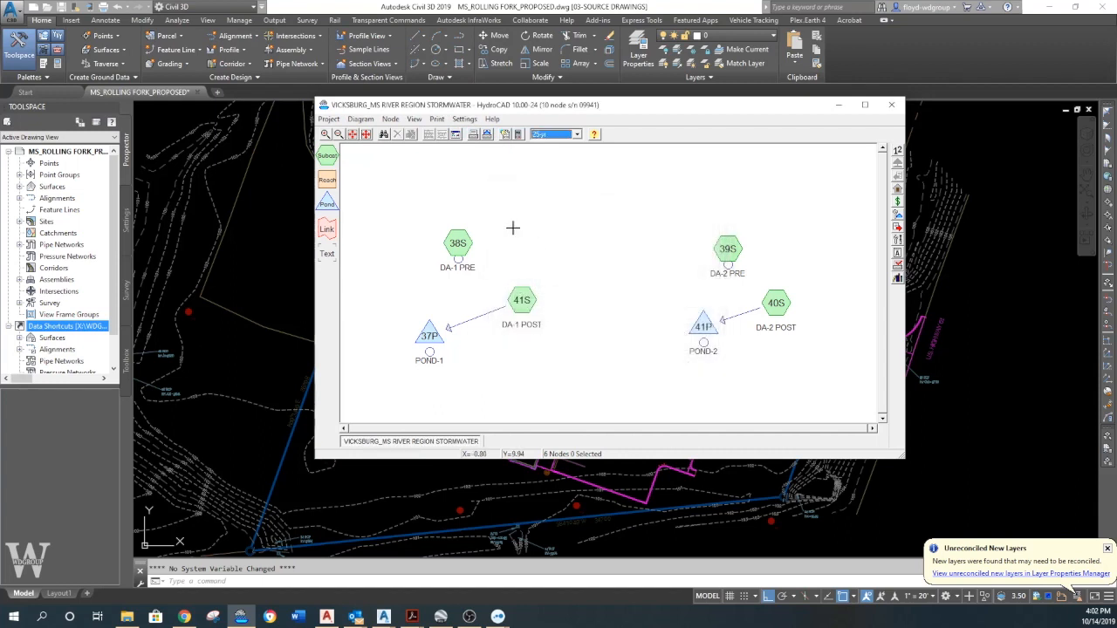
Switch to Civil 3D and open MS_ROLLING FORK (SURVEY).dwg from 05-XREFS\01- DWG of the Rolling Fork project, ignoring missing SHX files
click(841, 104)
middle_drag(466, 370, 498, 363)
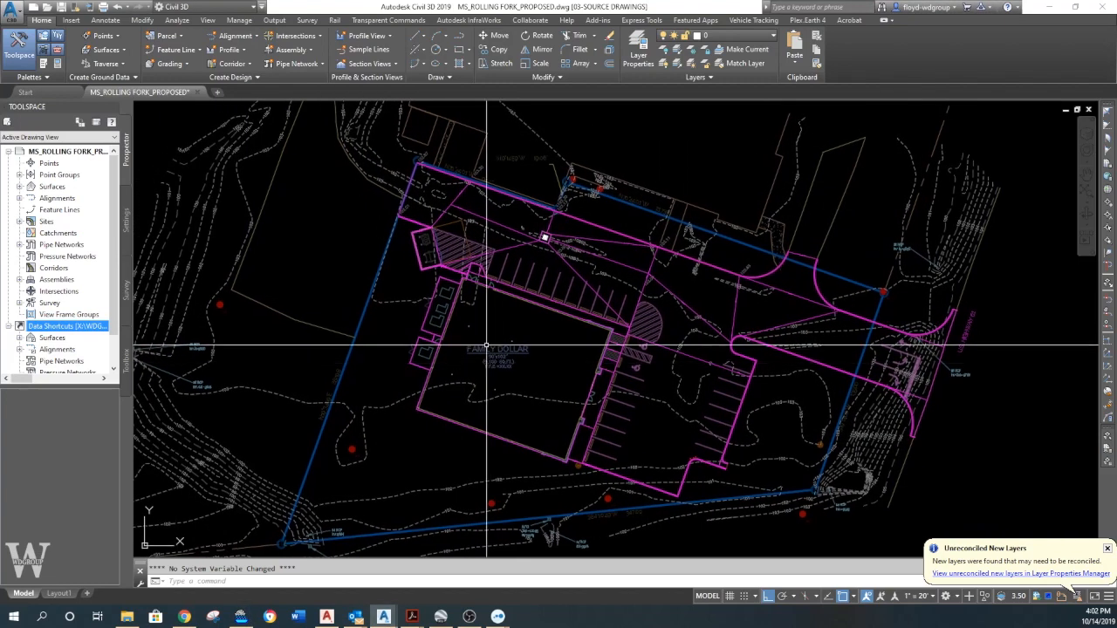
click(48, 8)
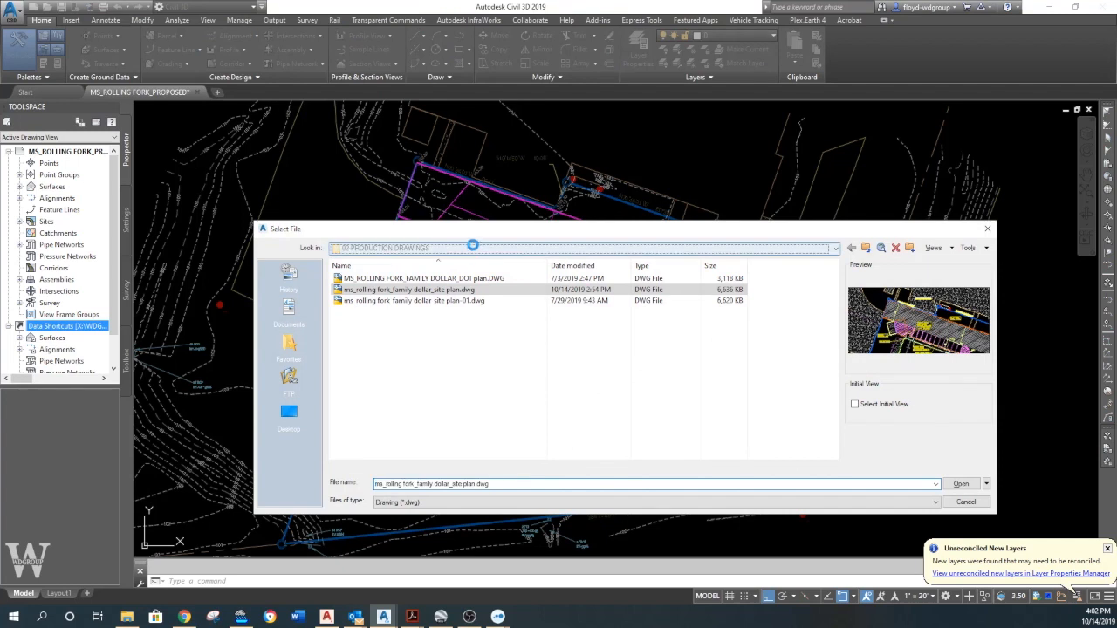
click(473, 246)
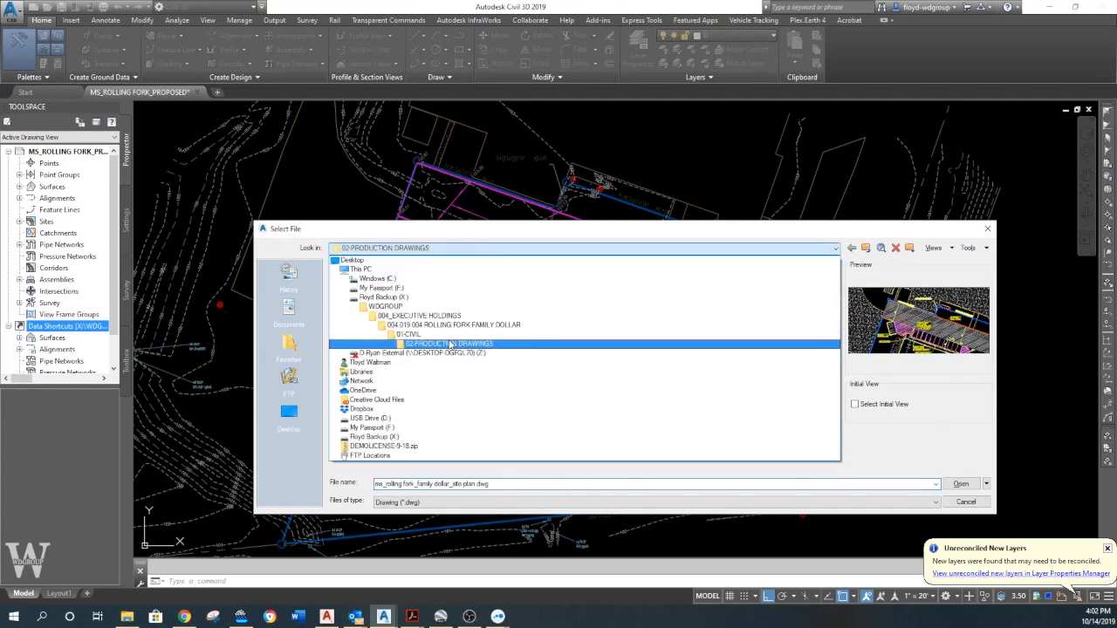
click(443, 329)
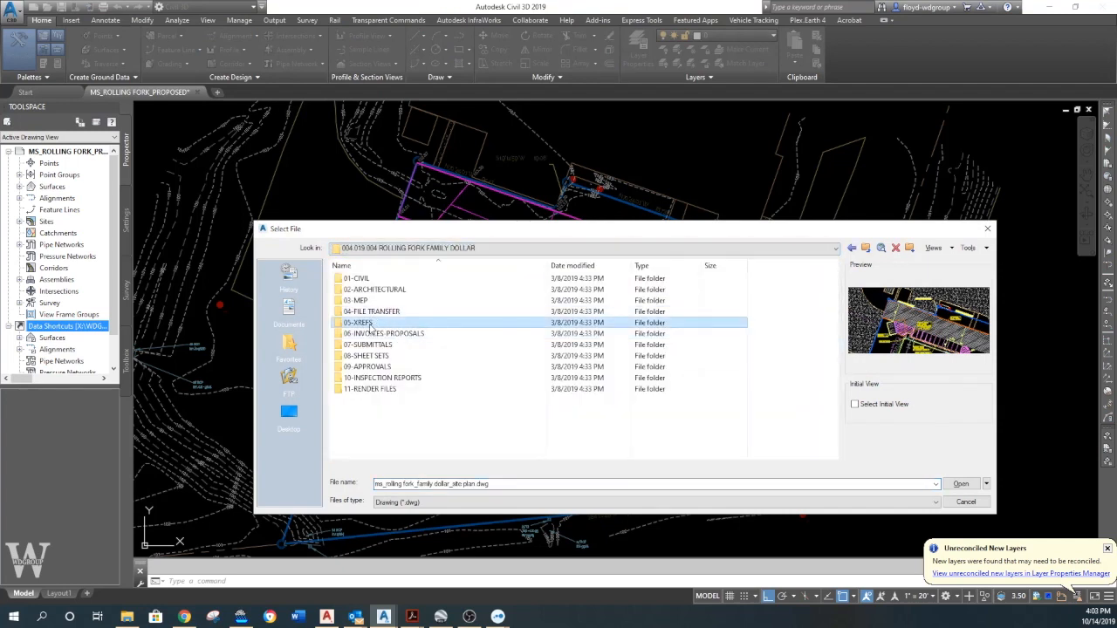
double_click(376, 322)
double_click(381, 279)
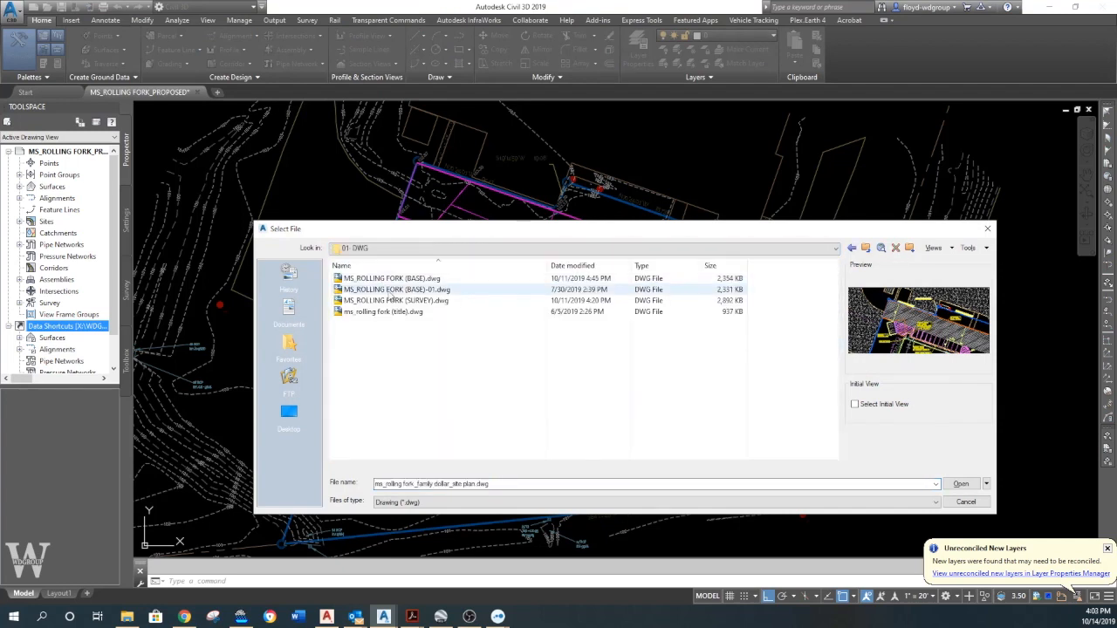
double_click(406, 300)
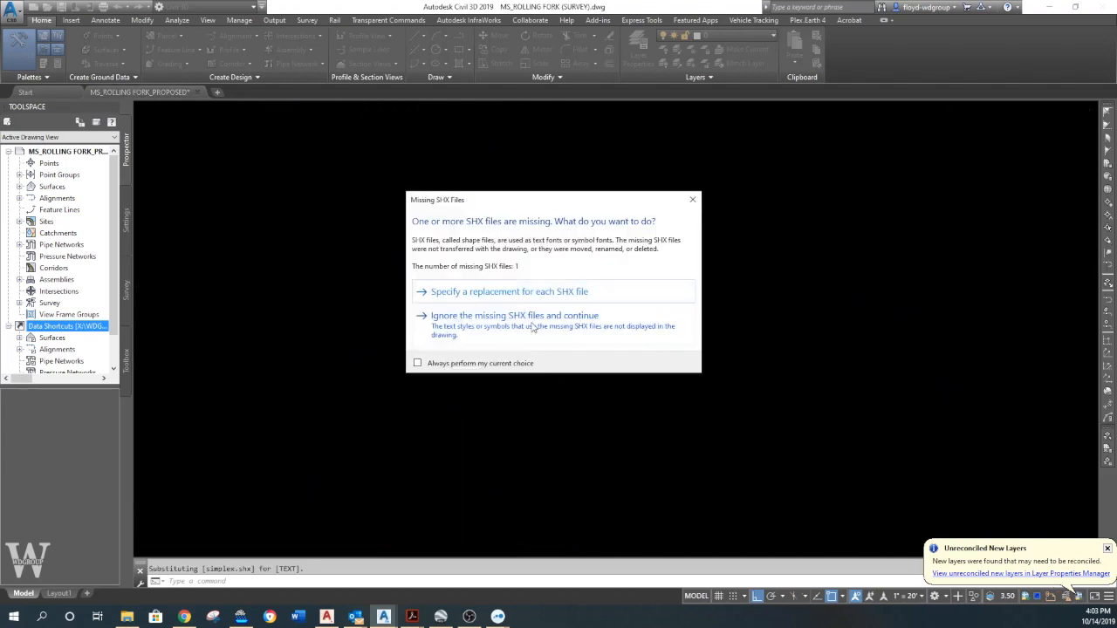
click(534, 322)
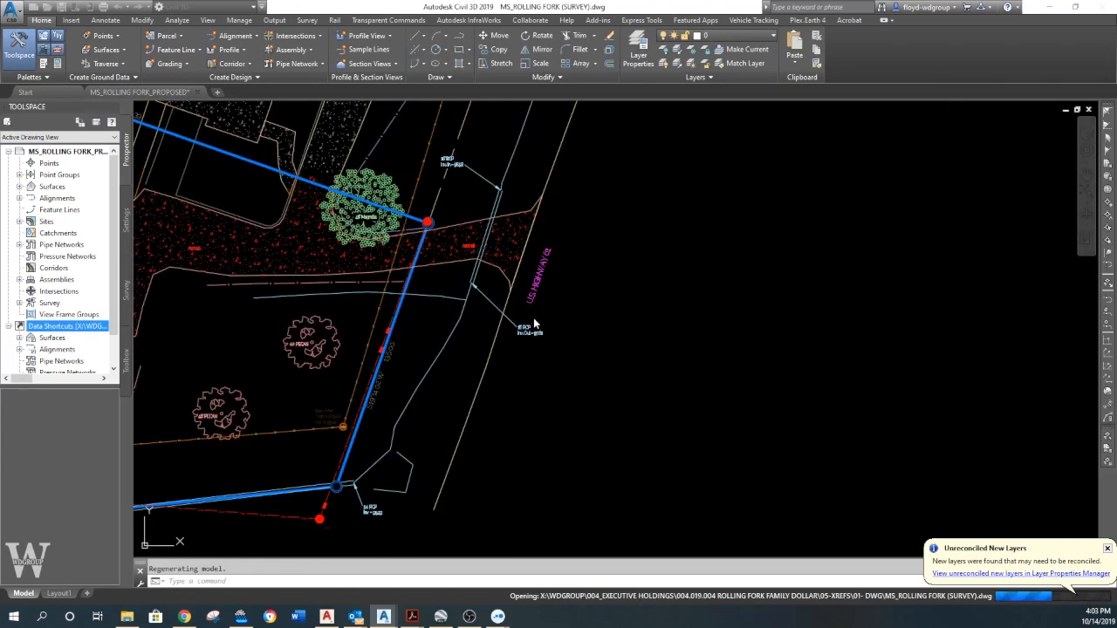
scroll(496, 341, down, 3)
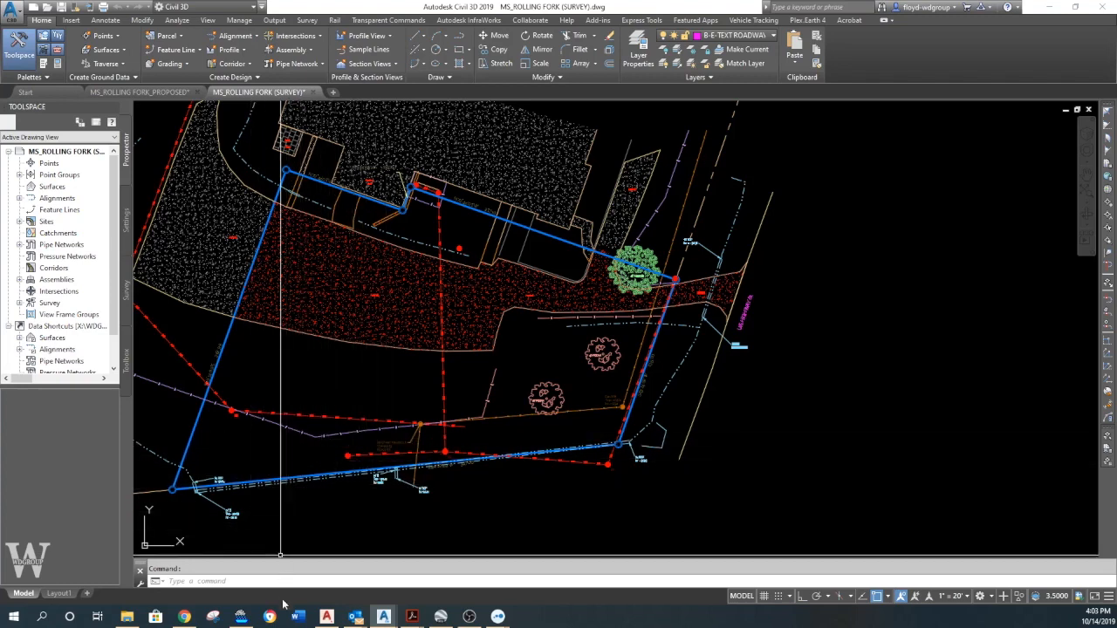
Open Excel with a blank workbook and enter the title "ROLLING FORK MS STORMWATER:" in A1
click(14, 616)
scroll(120, 504, down, 10)
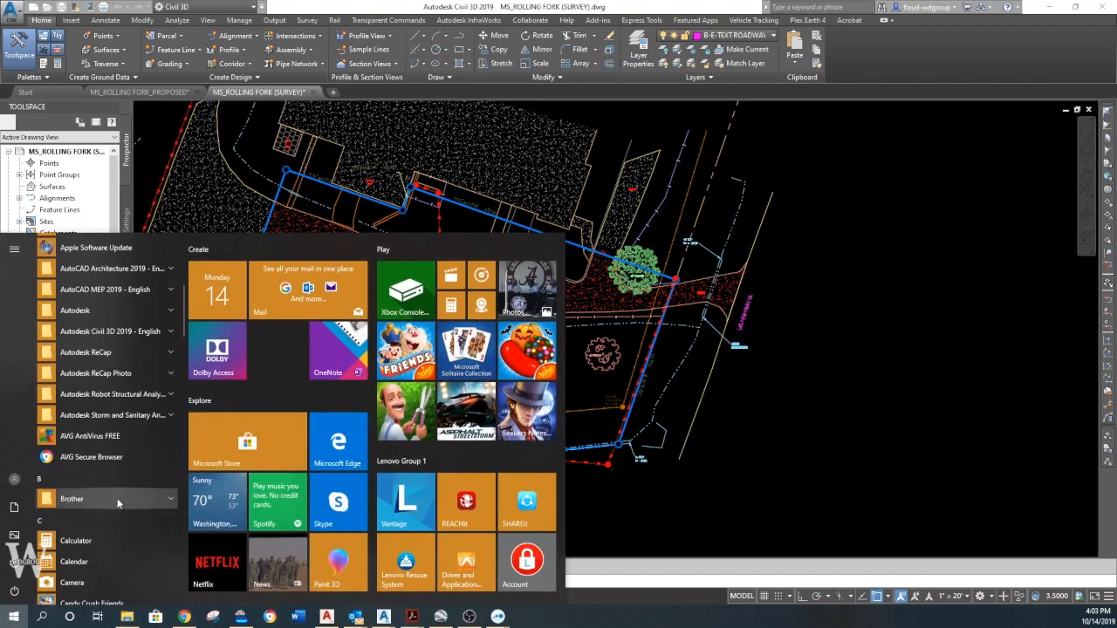
click(69, 548)
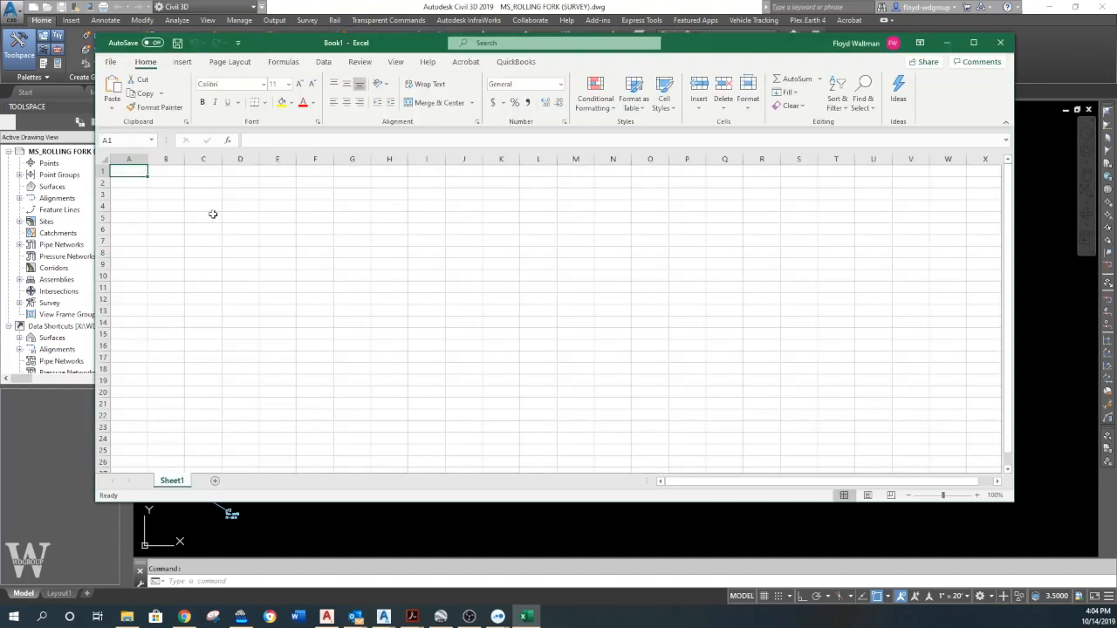
text(ROLLING FORK MS S)
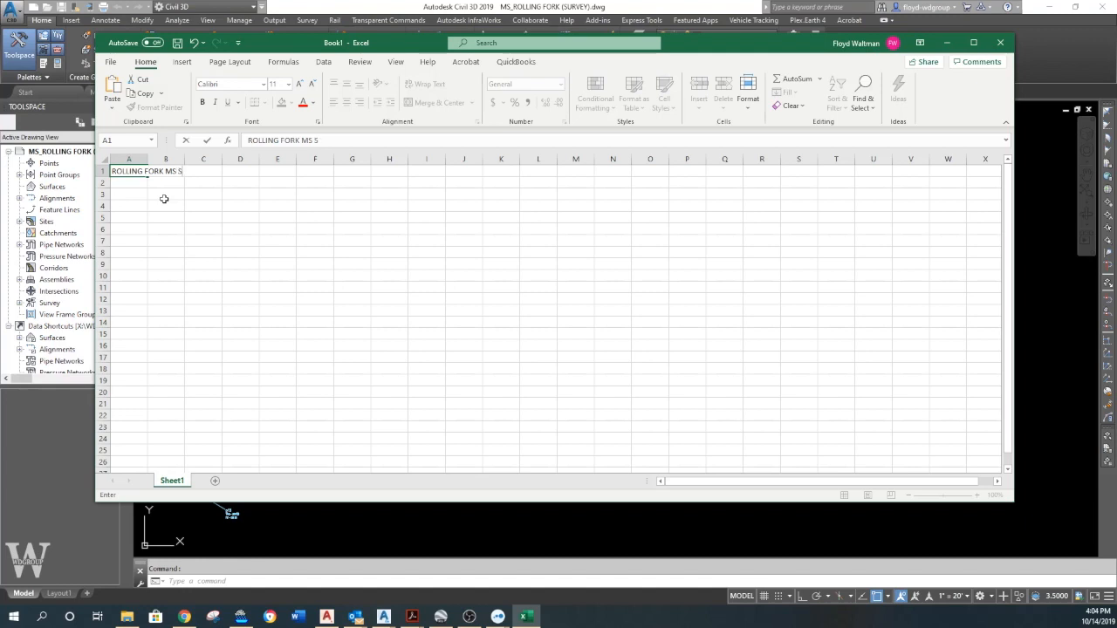
key(Return)
Label column A with TOTAL SITE:, ACRES and SF in rows 3 to 5, and IMPERVIOUS AREA: and PERVIOUS AREA: in rows 7 and 8
key(Return)
text(TOTAL SITE:)
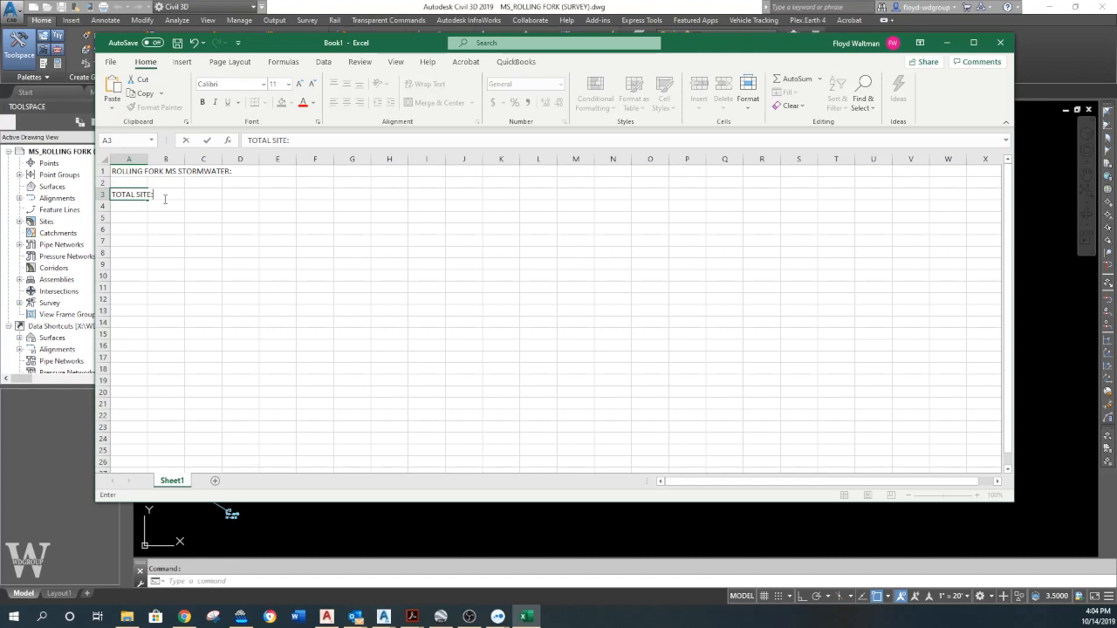
key(Return)
text(ACRES)
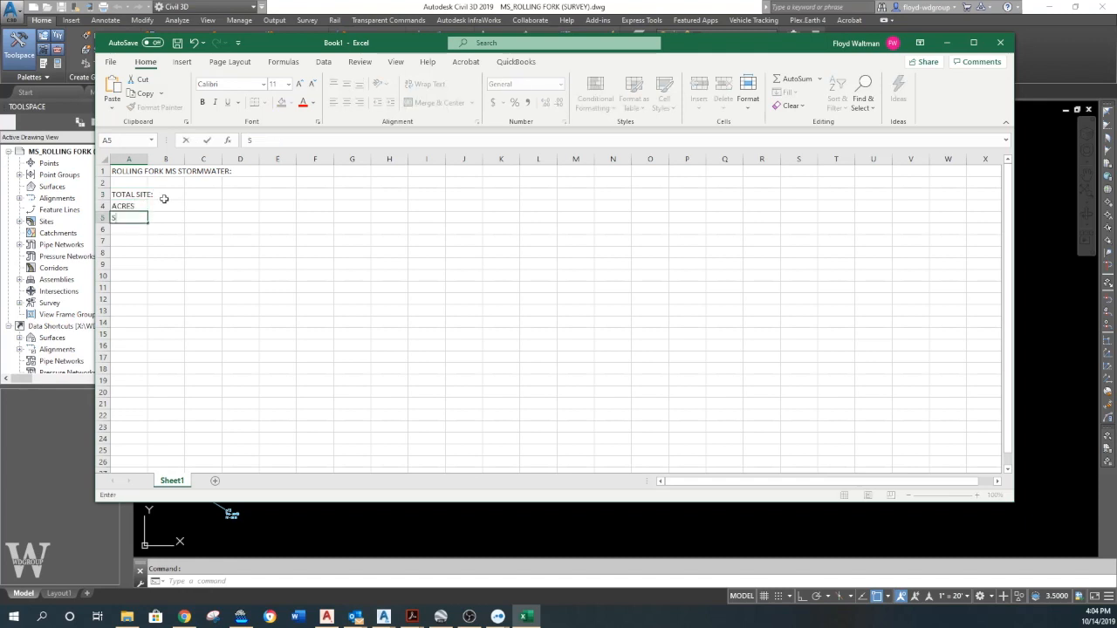
key(Return)
key(Return)
text(IMPERVIOUS AREA:)
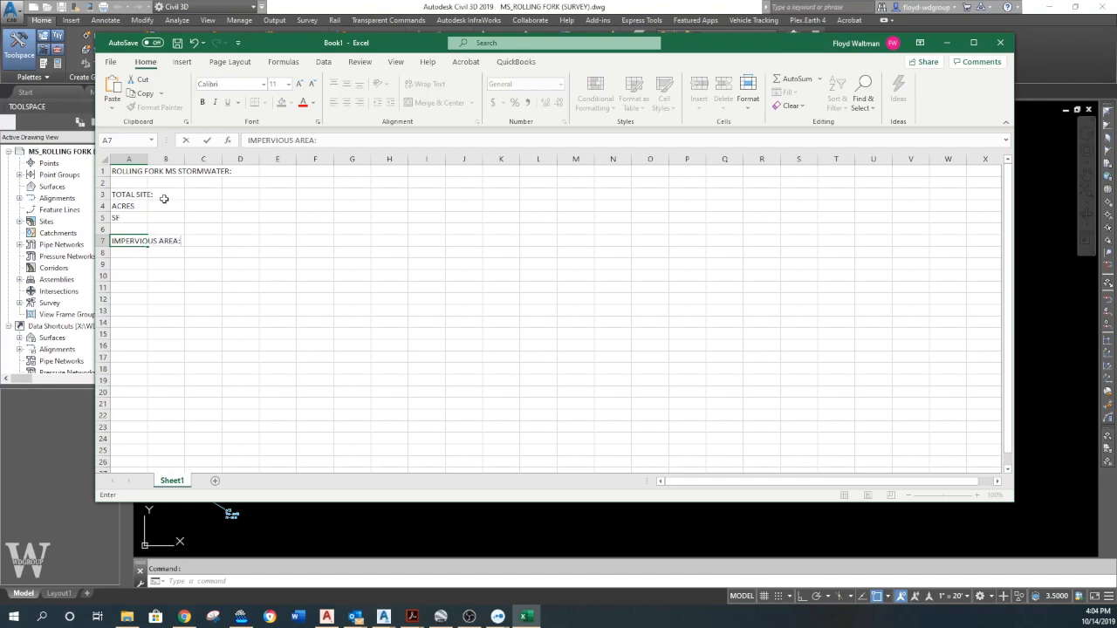
key(Return)
text(PERVIOUS AREA:)
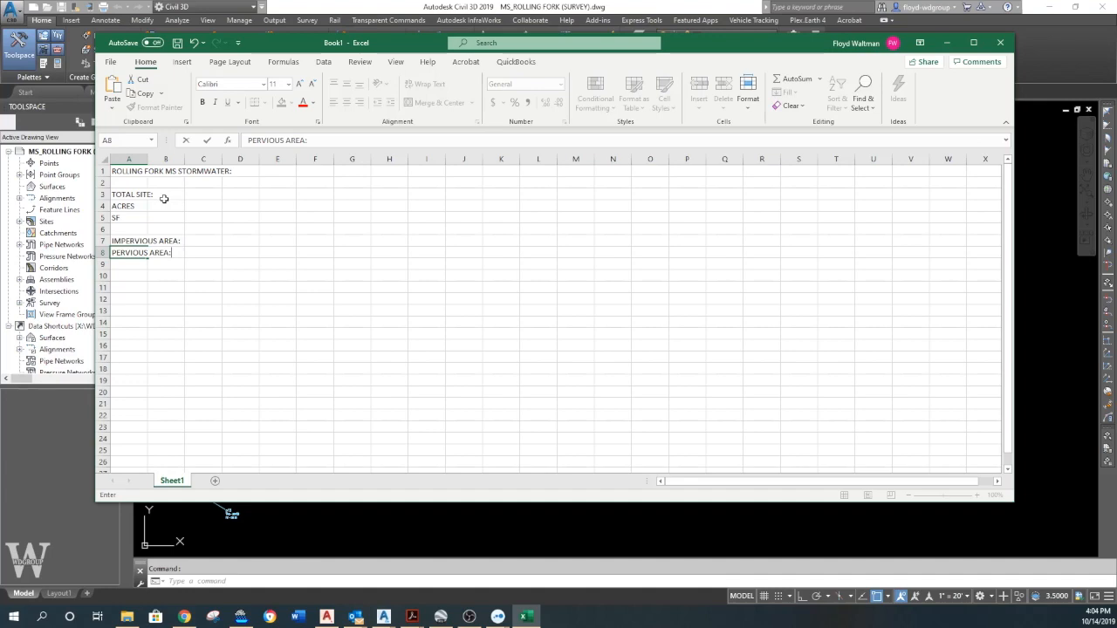
key(Return)
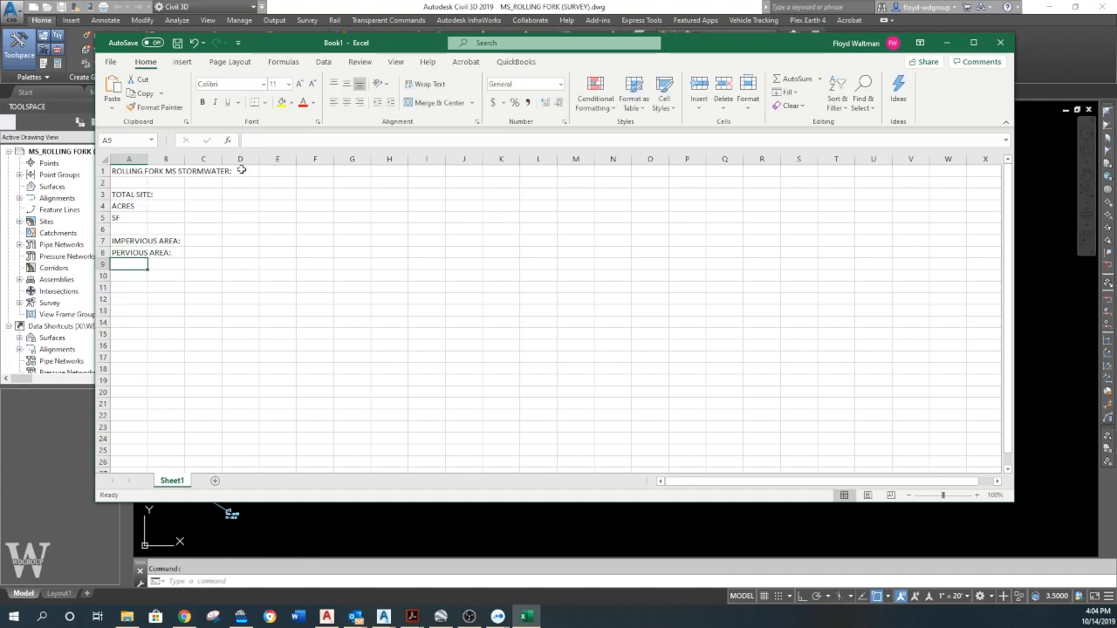
Return to Civil 3D and start a polyline at the site boundary's southwest corner, tracing the south and east lines to the northeast corner
click(949, 45)
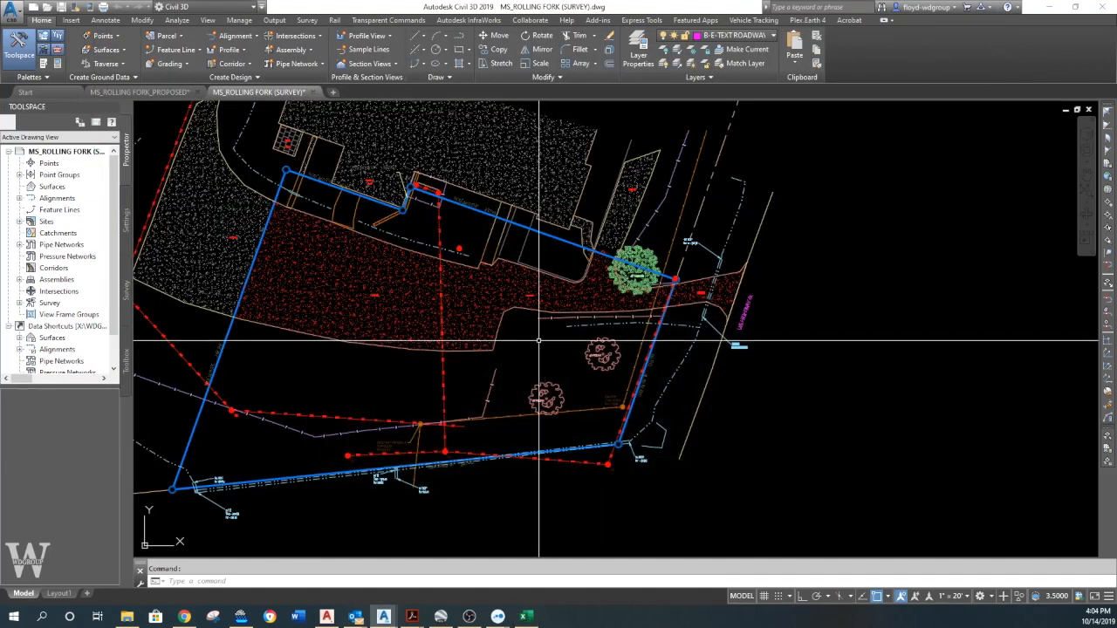
key(Escape)
scroll(365, 417, up, 1)
text(pl)
key(Return)
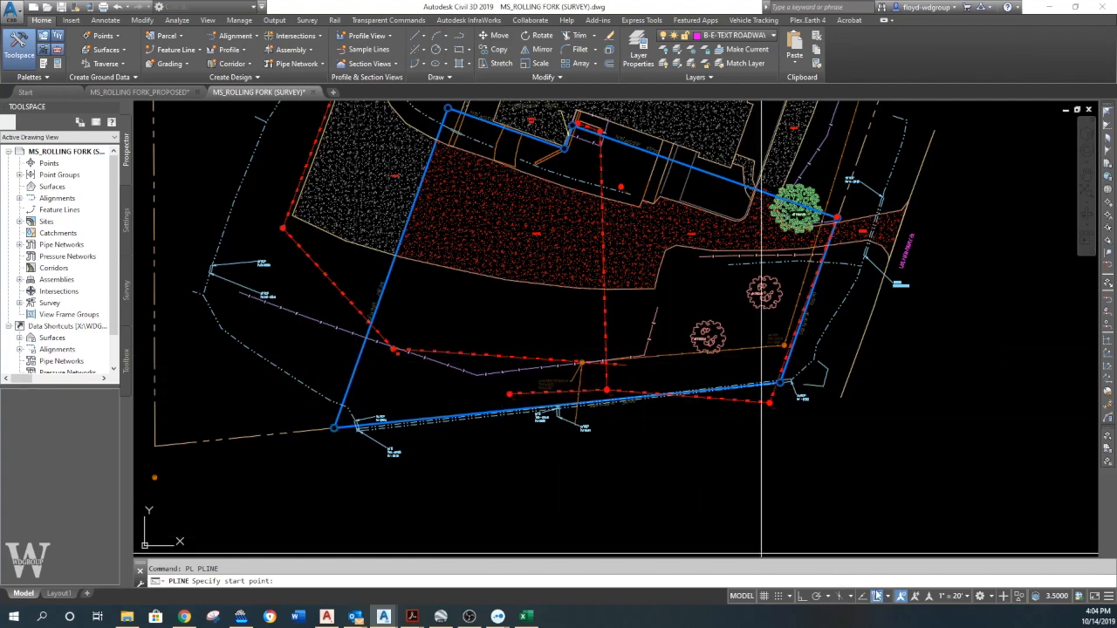
click(335, 428)
scroll(712, 362, up, 3)
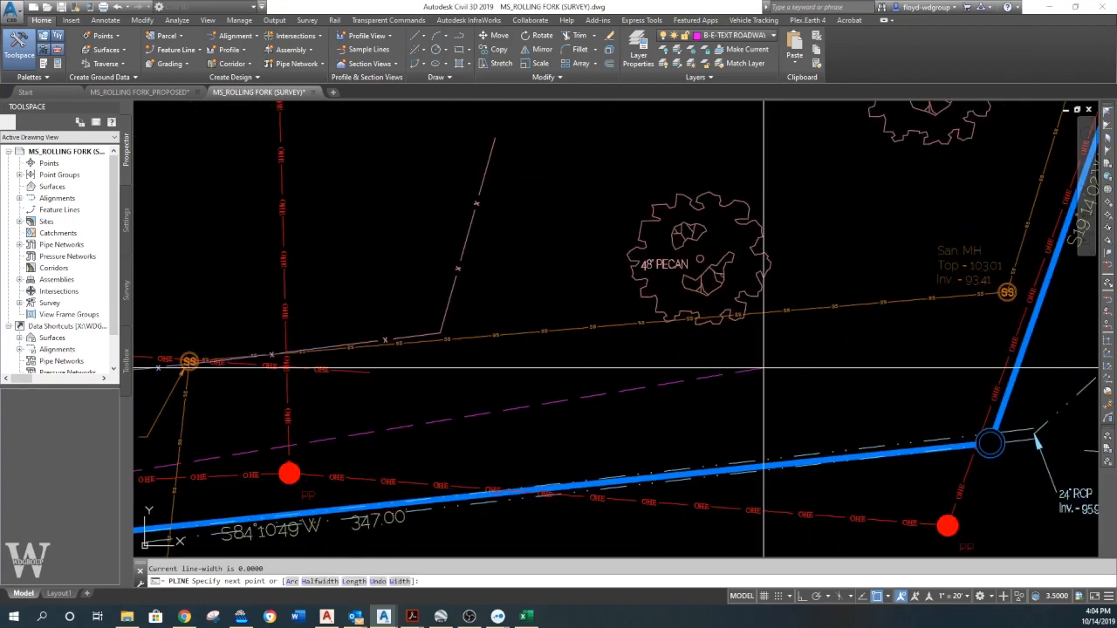
middle_drag(764, 367, 131, 352)
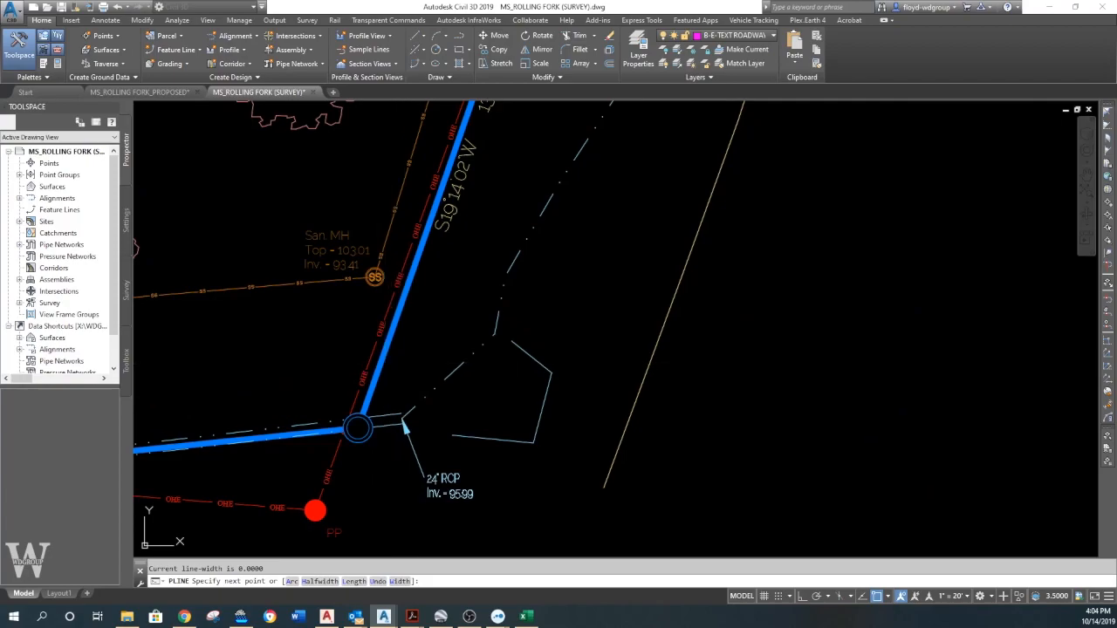
click(358, 428)
scroll(497, 286, down, 3)
scroll(499, 148, up, 5)
middle_drag(385, 458, 641, 304)
click(589, 369)
Continue the polyline along the north boundary through the short jog to the northwest corner, and close it
scroll(447, 359, down, 5)
middle_drag(447, 359, 892, 379)
scroll(583, 261, up, 5)
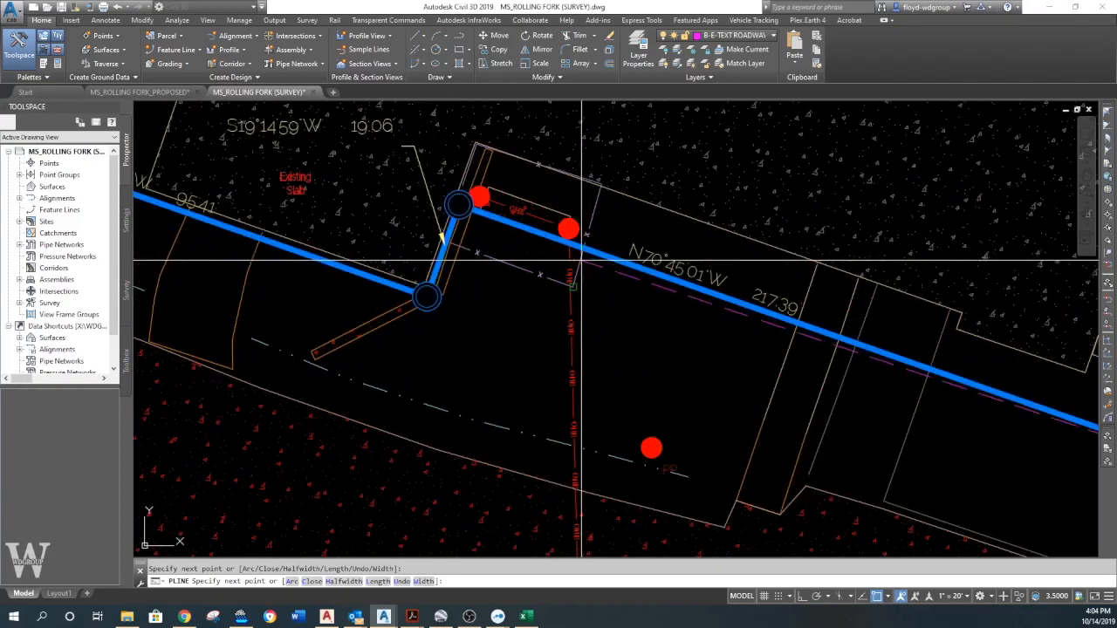
click(636, 265)
scroll(441, 276, up, 4)
click(420, 286)
scroll(420, 287, down, 4)
middle_drag(407, 310, 876, 365)
middle_drag(264, 186, 484, 294)
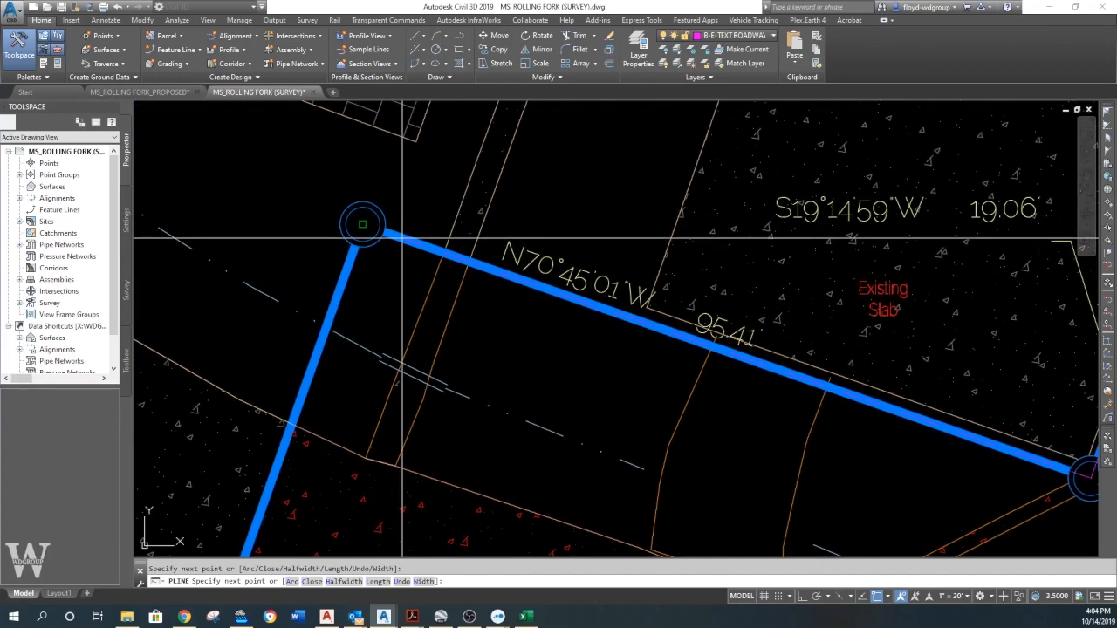
click(362, 224)
scroll(378, 333, down, 3)
middle_drag(147, 533, 235, 187)
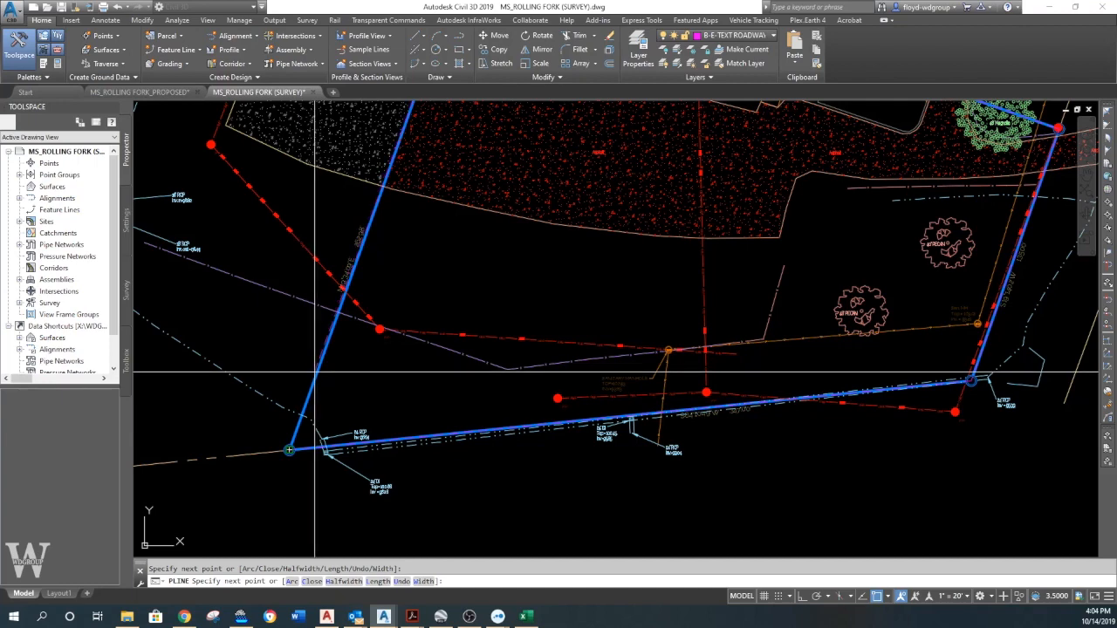
text(c)
key(Return)
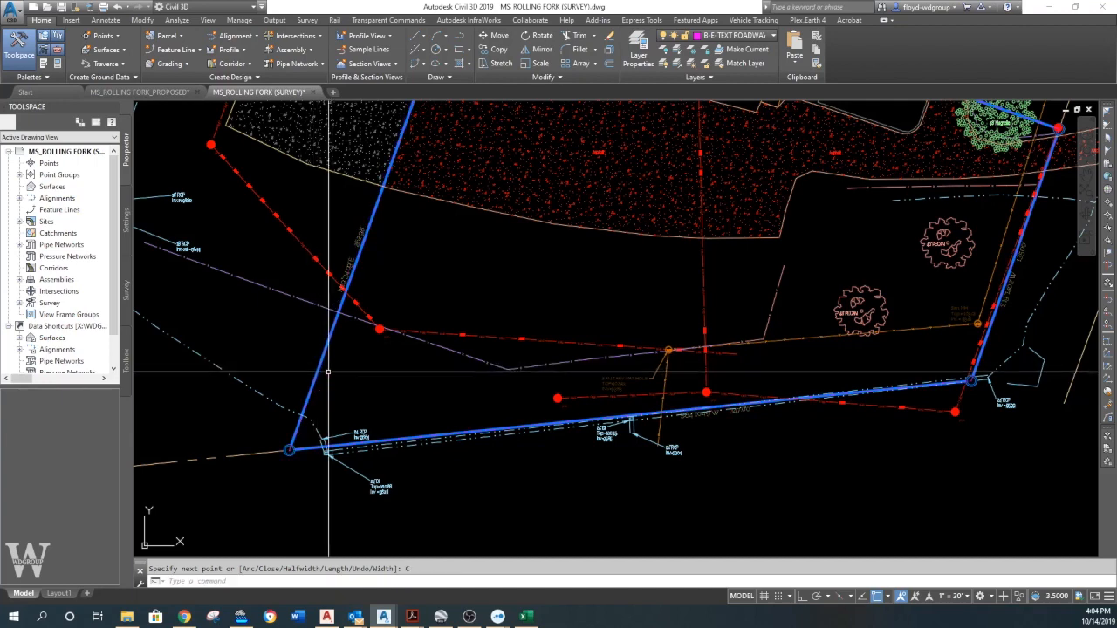
List the properties of the closed boundary polyline and copy its area value
text(li)
key(Return)
click(297, 428)
key(Return)
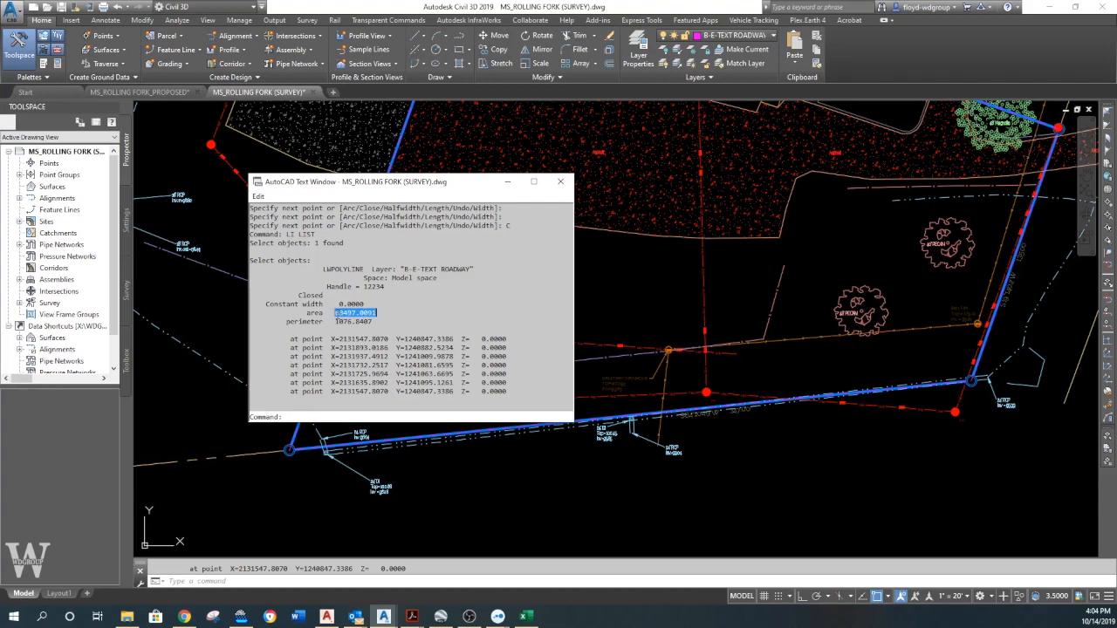
Switch to Excel, paste the copied site area into C3, and calculate the acreage in C4 with =C3/43560
click(525, 616)
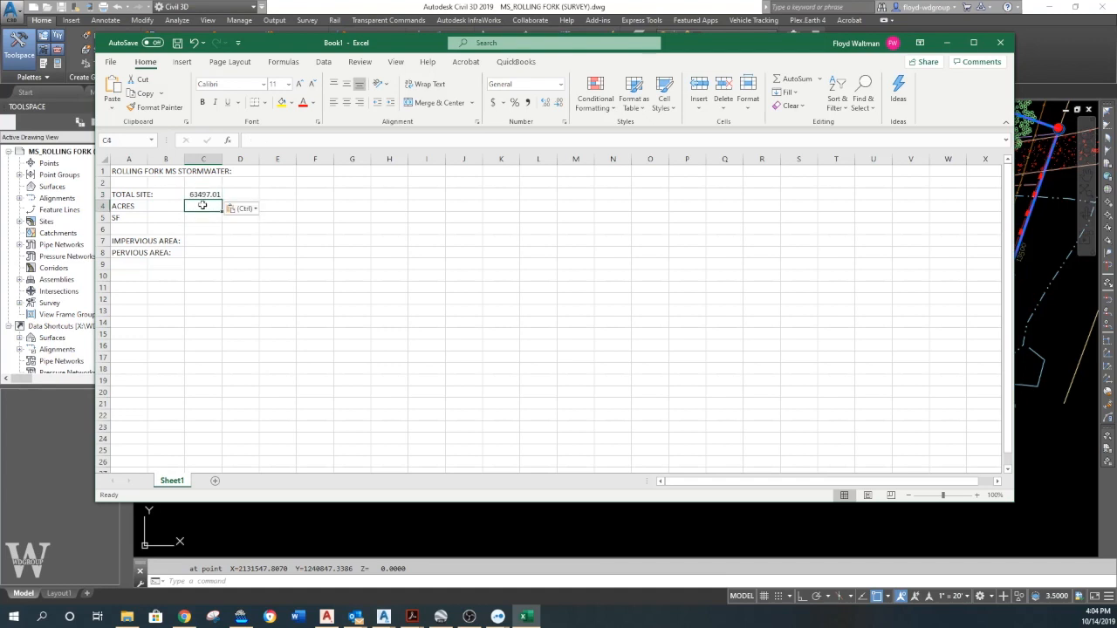
text(=)
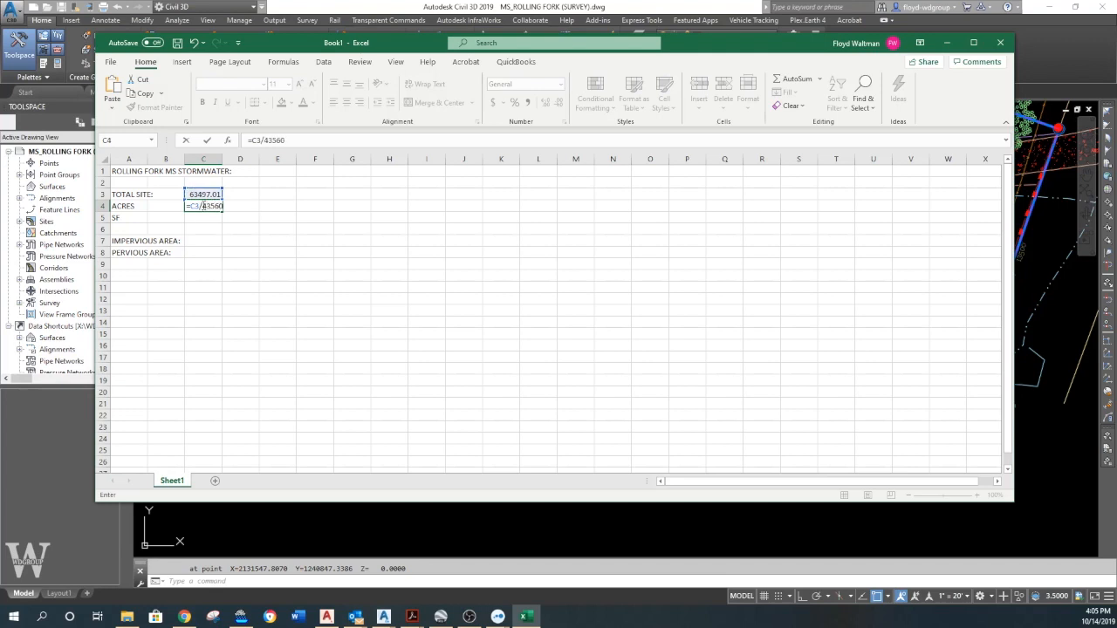
key(Return)
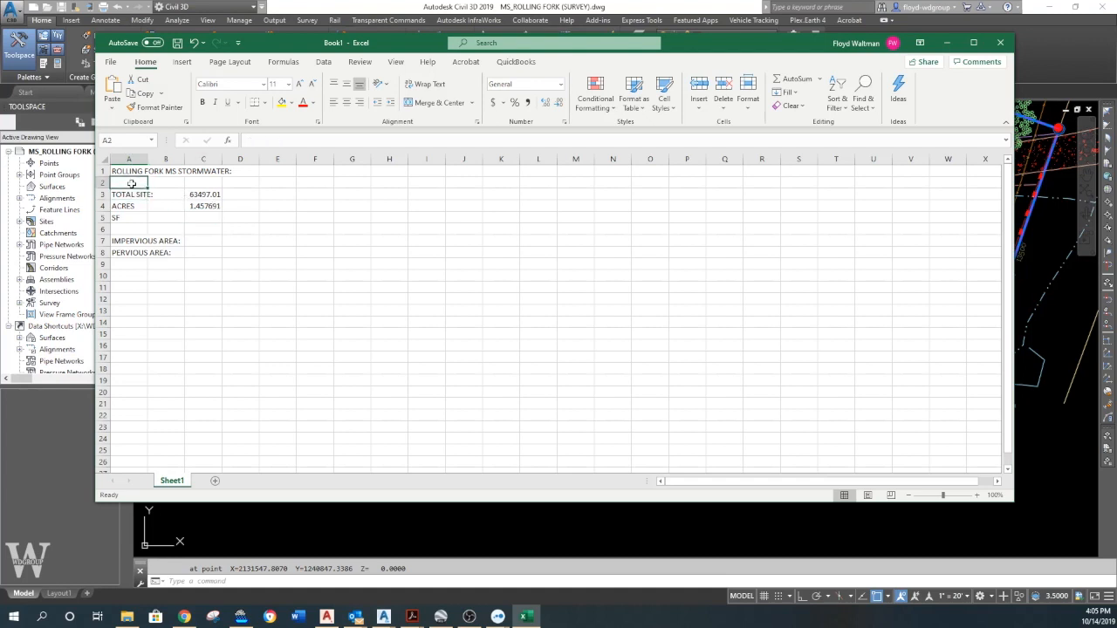
Insert a blank row above row 2 and enter the heading "TOTAL SITE:" in A3
click(103, 183)
right_click(107, 185)
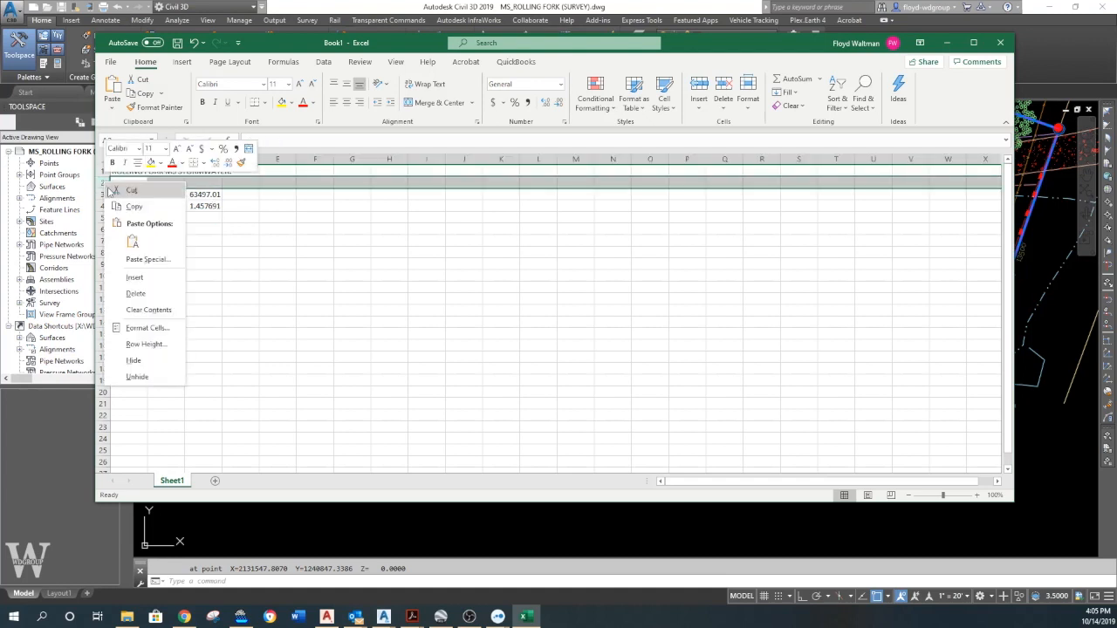
click(134, 277)
click(132, 193)
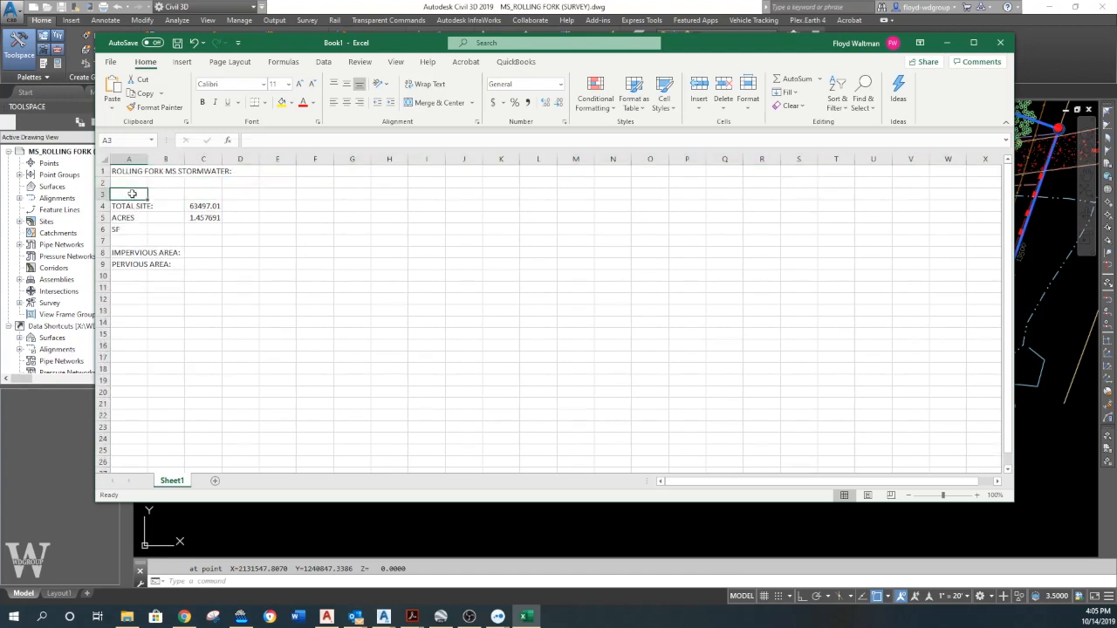
text(TOTAL SITE:)
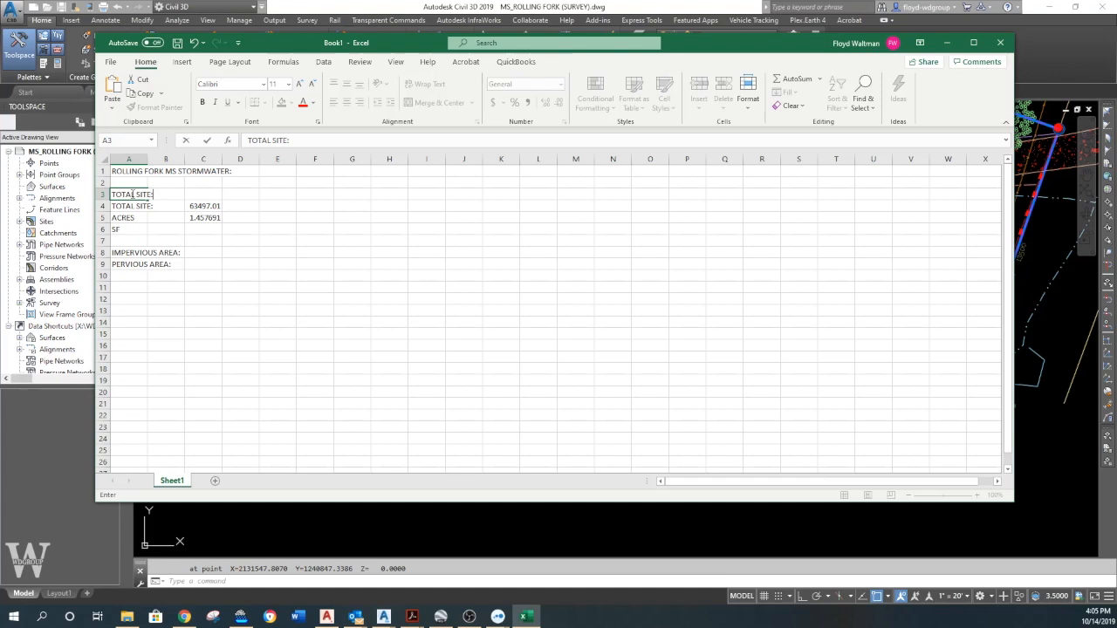
Relabel A4 as "SF:" and A5 as "ACRES:", and clear the leftover SF label in A6
key(Return)
text(SF:)
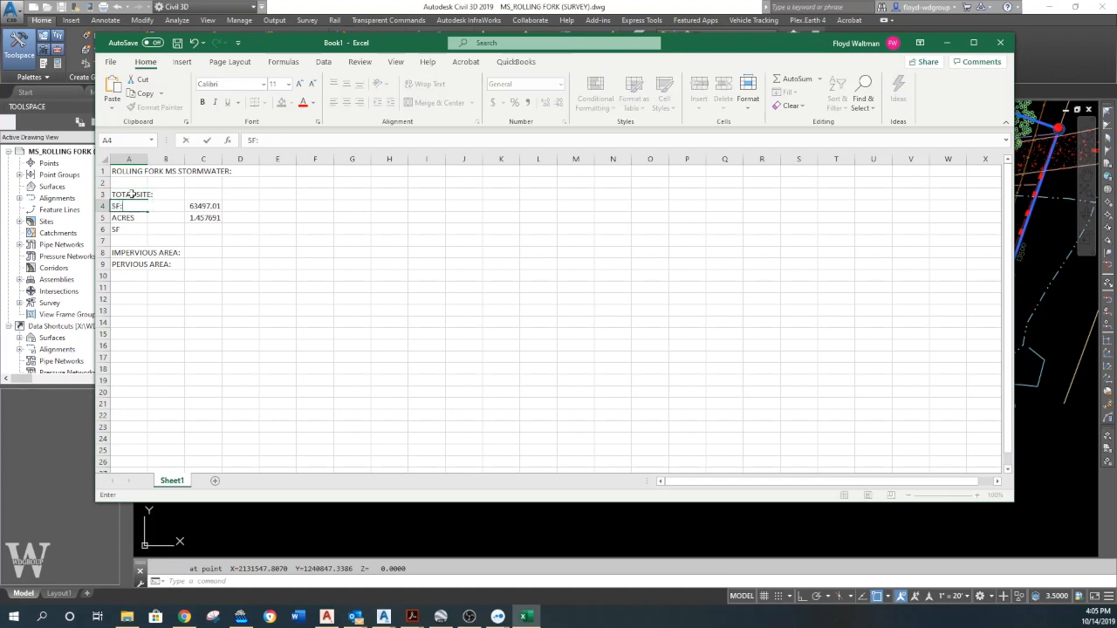
key(Return)
key(Return)
text(AC)
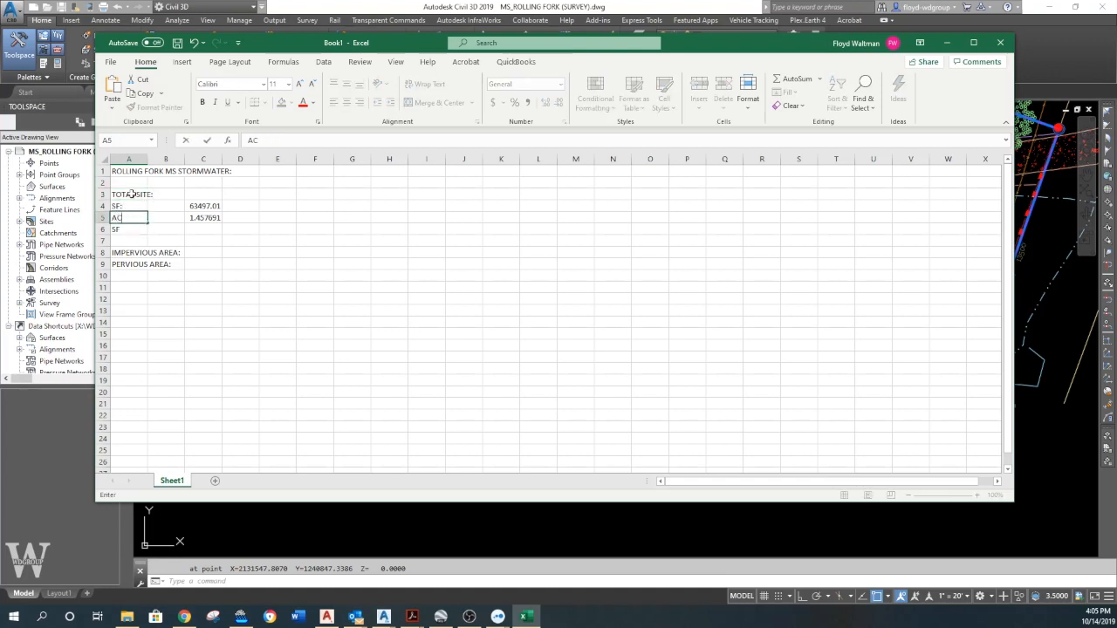
key(Return)
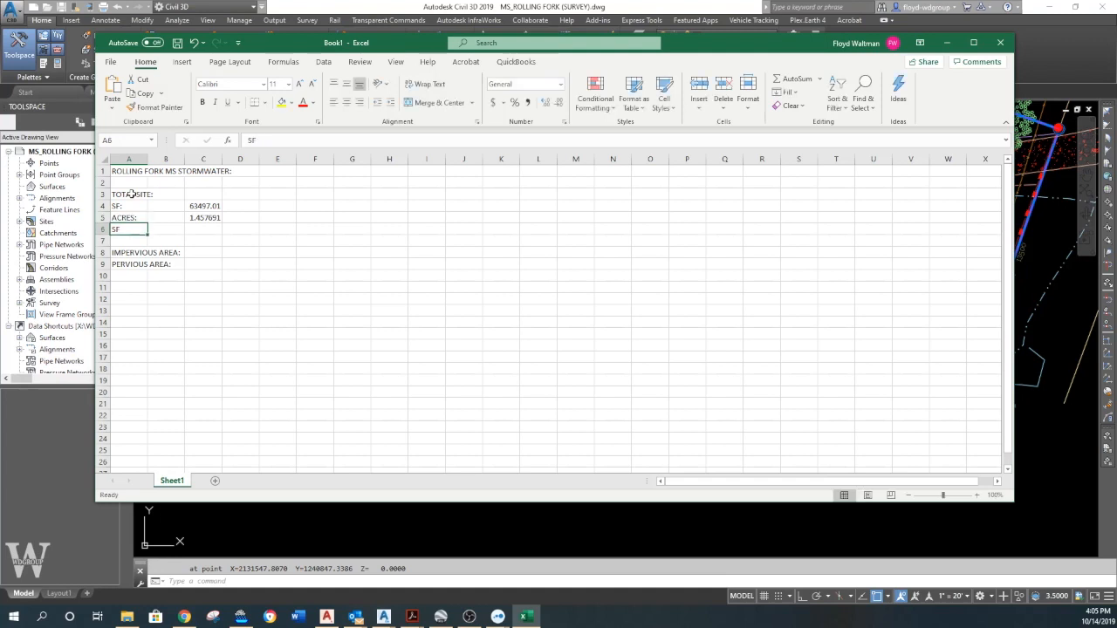
text(\)
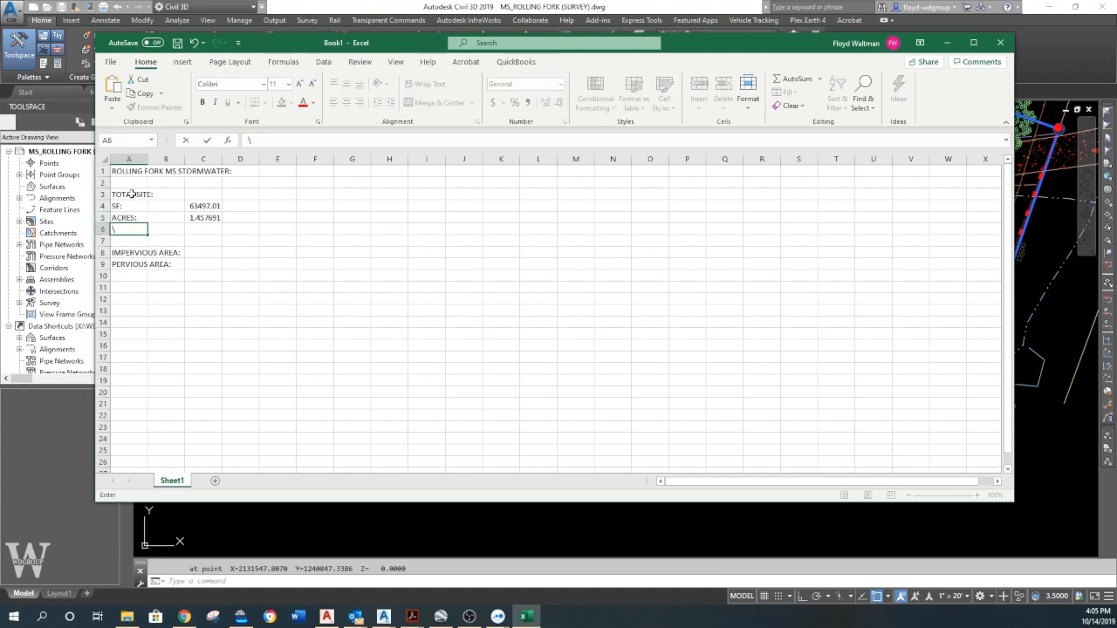
click(298, 311)
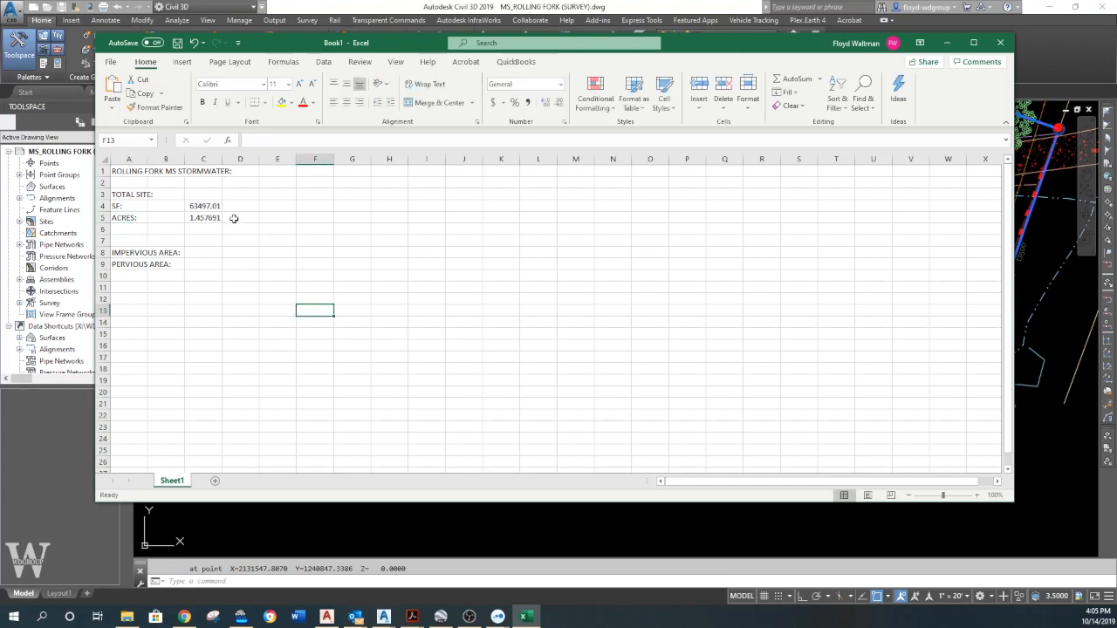
Format the acreage in C5 as a Number with 2 decimal places
right_click(203, 218)
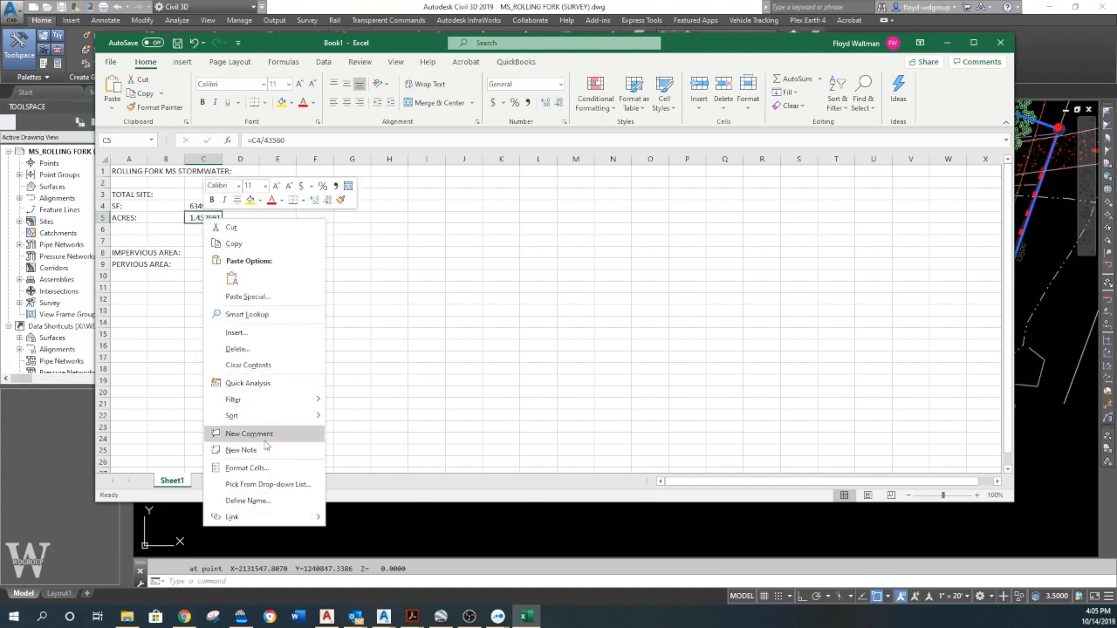
click(267, 472)
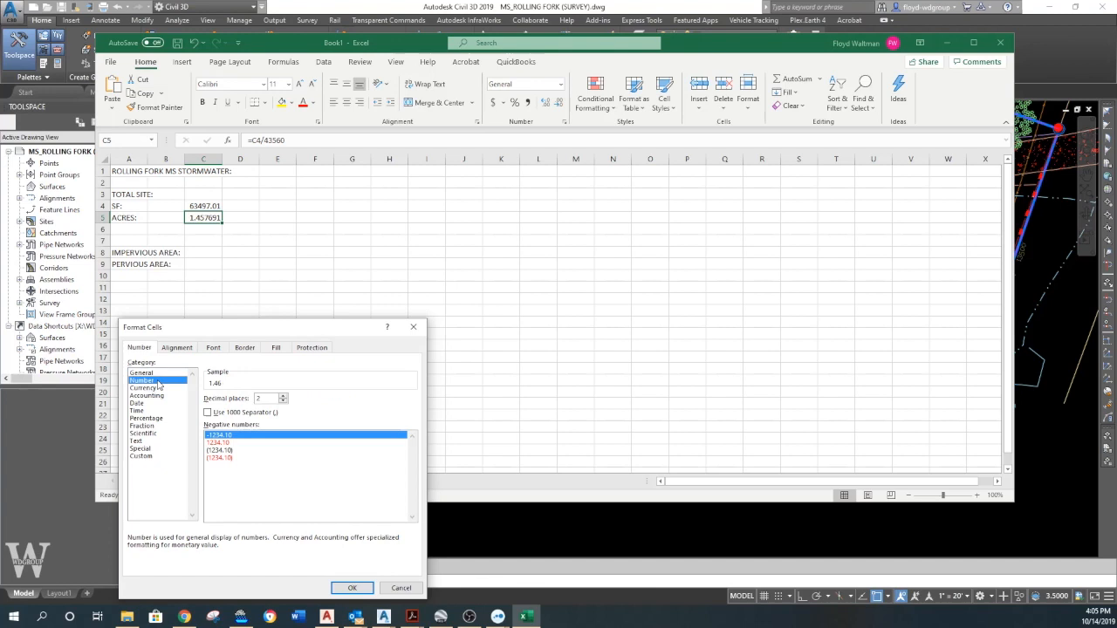
click(352, 588)
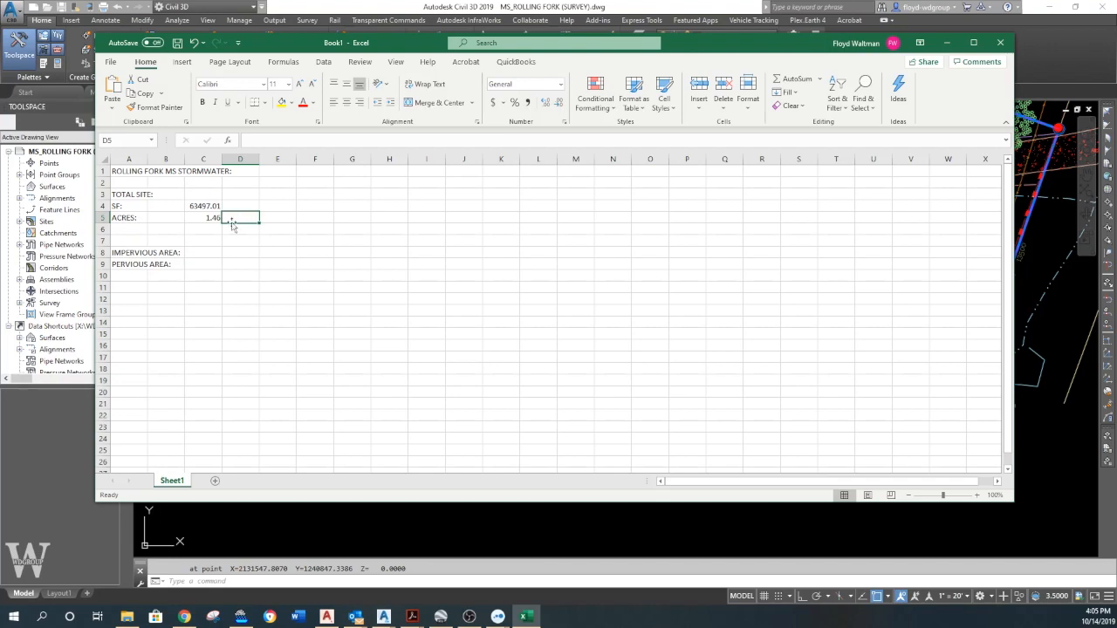
Return to the survey drawing, dismiss the text window, and start a polyline where the west property line meets the asphalt's south edge
click(949, 43)
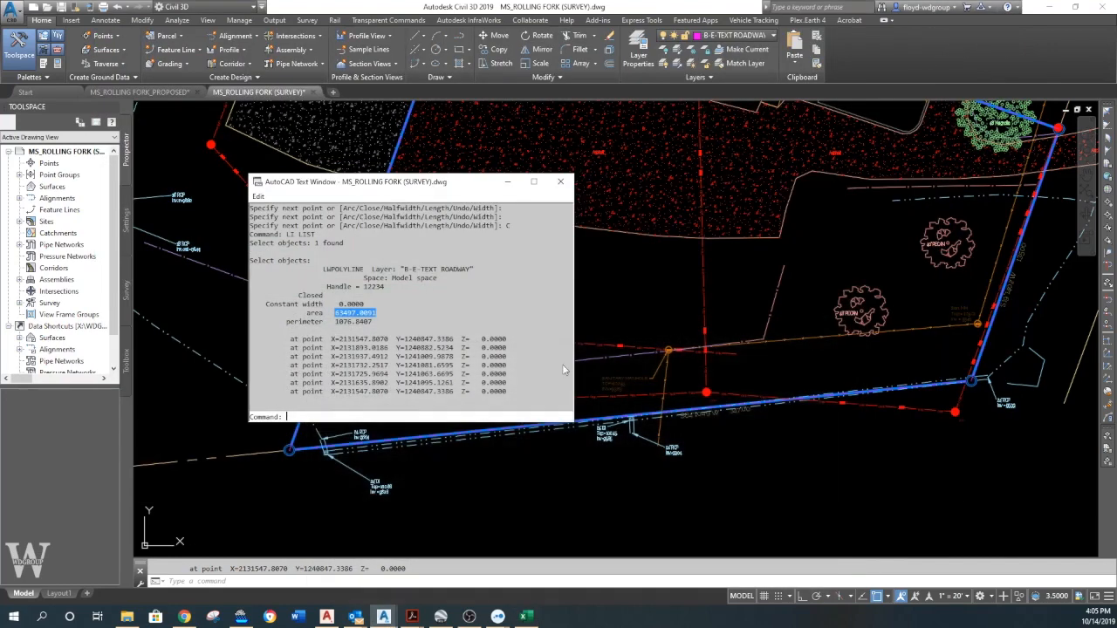
click(563, 182)
middle_drag(439, 242, 425, 373)
text(pl)
scroll(386, 353, up, 2)
key(Return)
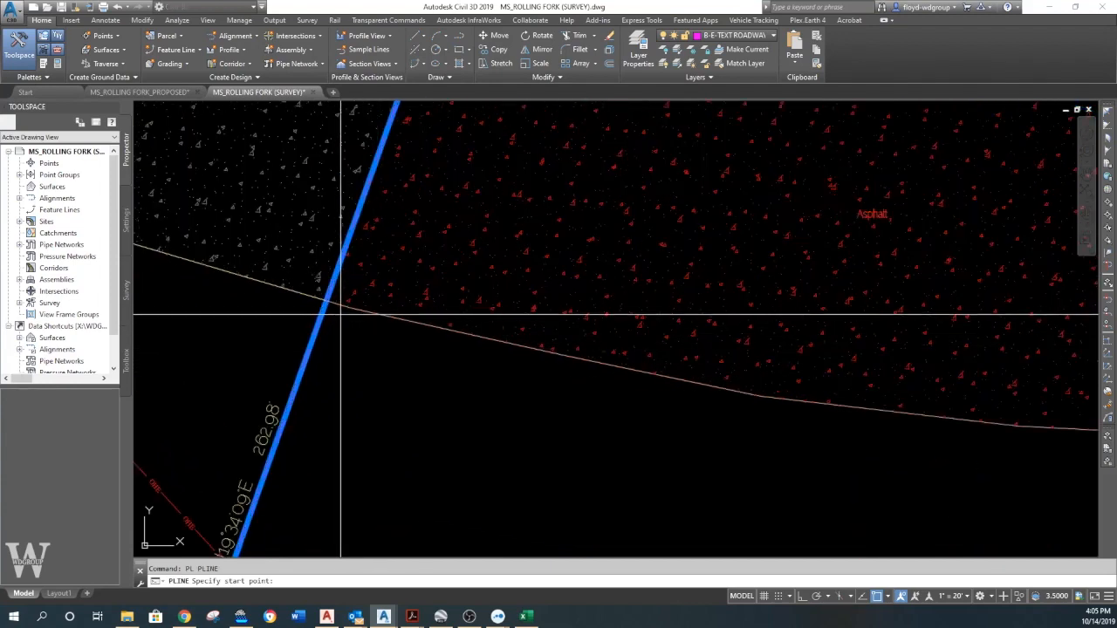
click(326, 301)
click(349, 309)
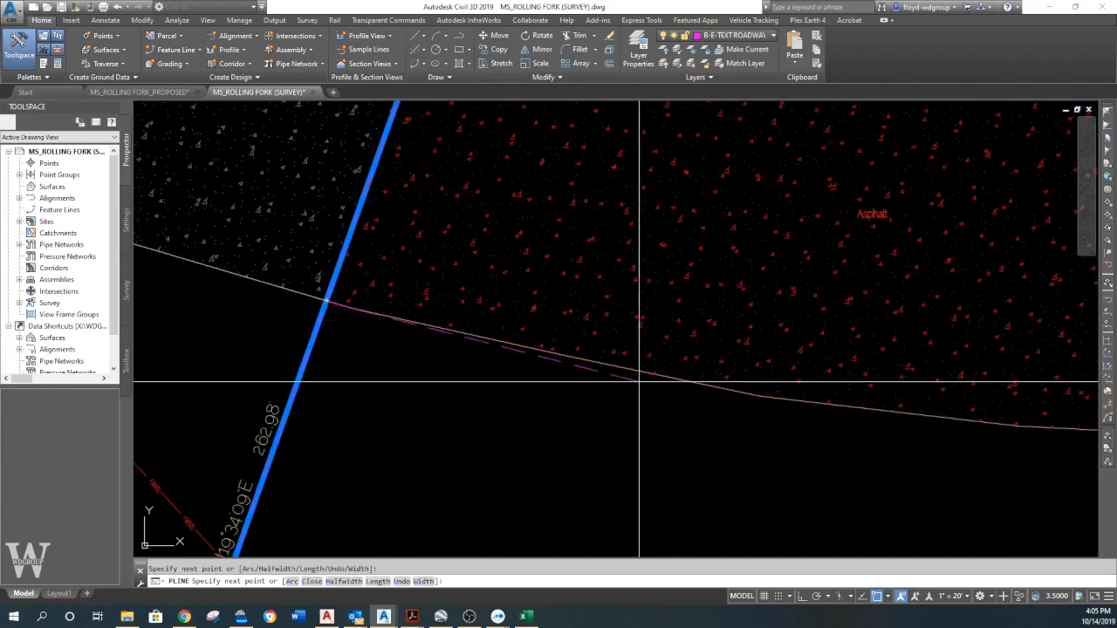
Trace the polyline eastward along the asphalt's south edge to the corner where the pavement narrows
click(760, 397)
middle_drag(841, 428, 803, 444)
text(u)
key(Return)
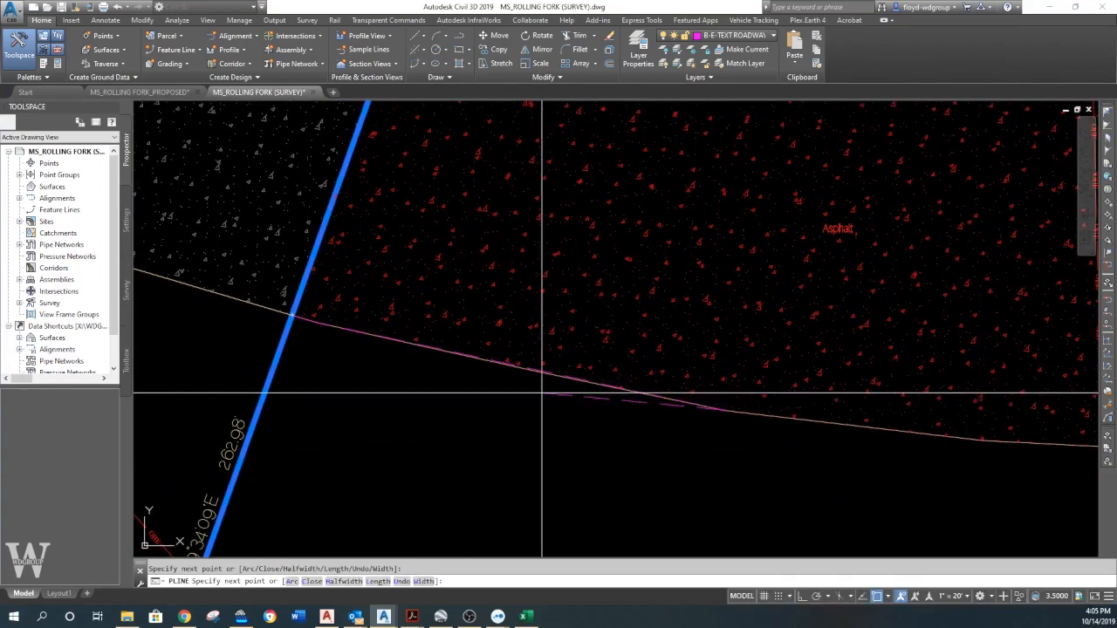
click(724, 412)
middle_drag(965, 457, 573, 452)
click(590, 436)
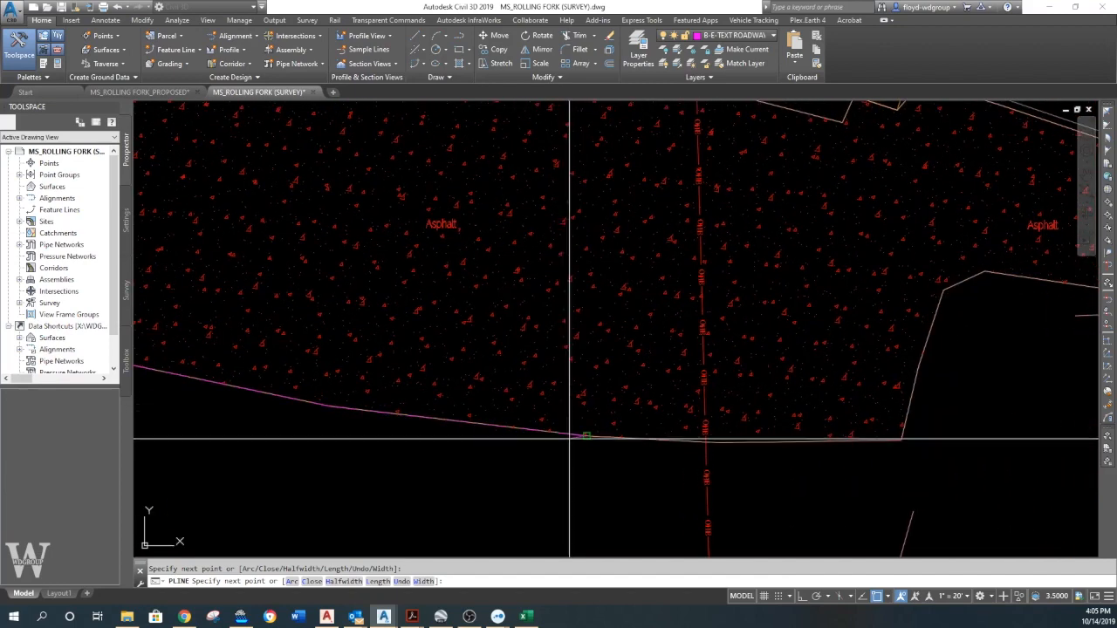
click(902, 440)
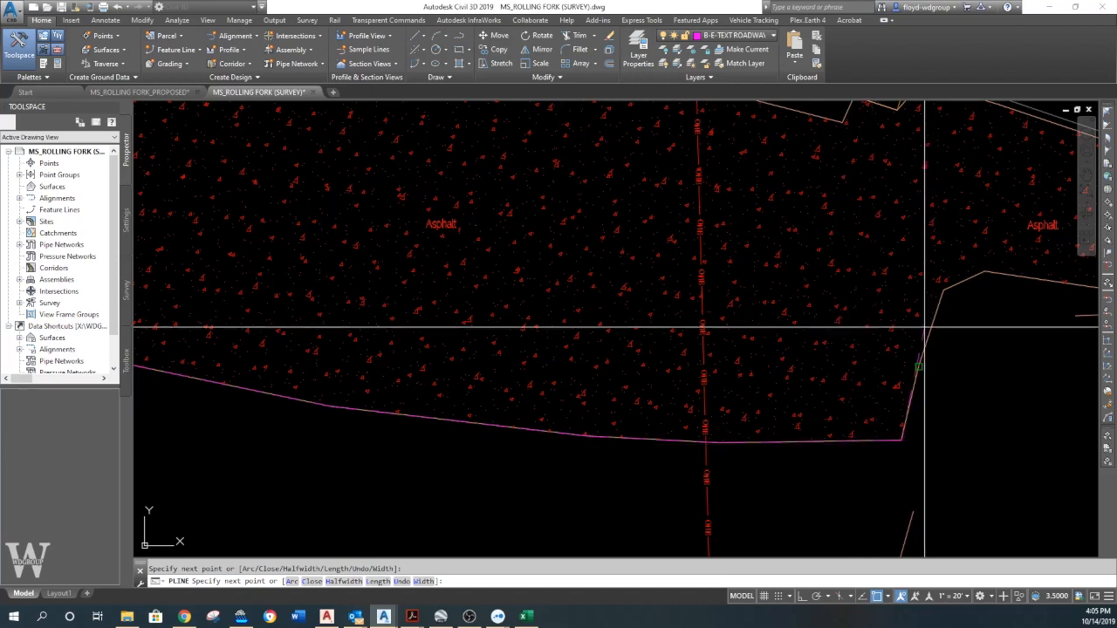
Continue the polyline around the pavement notch and along the driveway's south edge toward the east property line
click(944, 290)
click(985, 271)
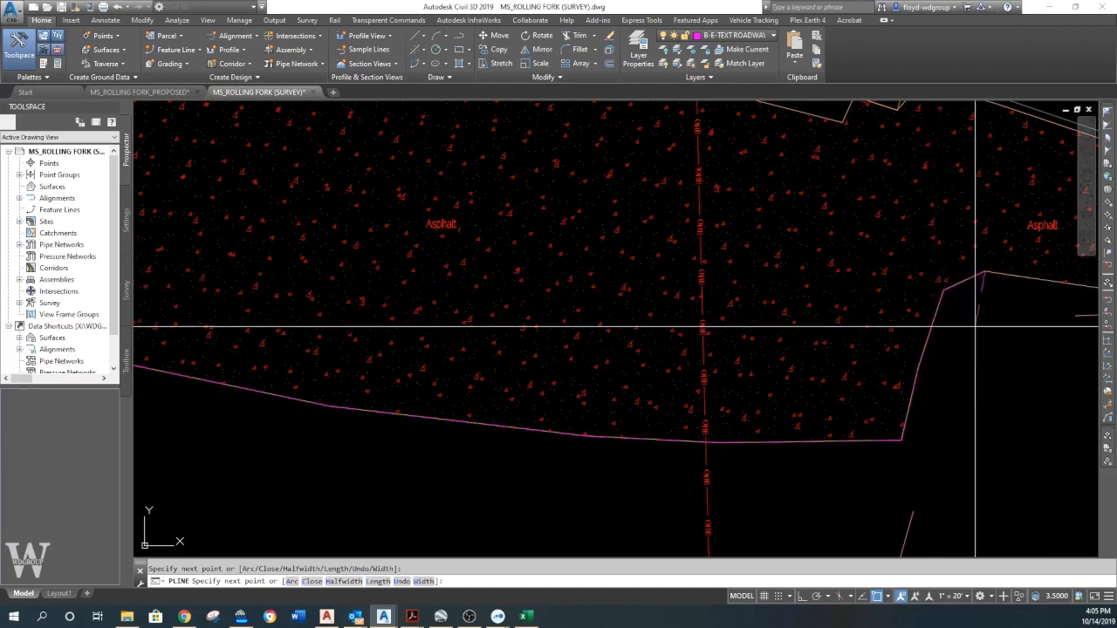
middle_drag(975, 338, 413, 465)
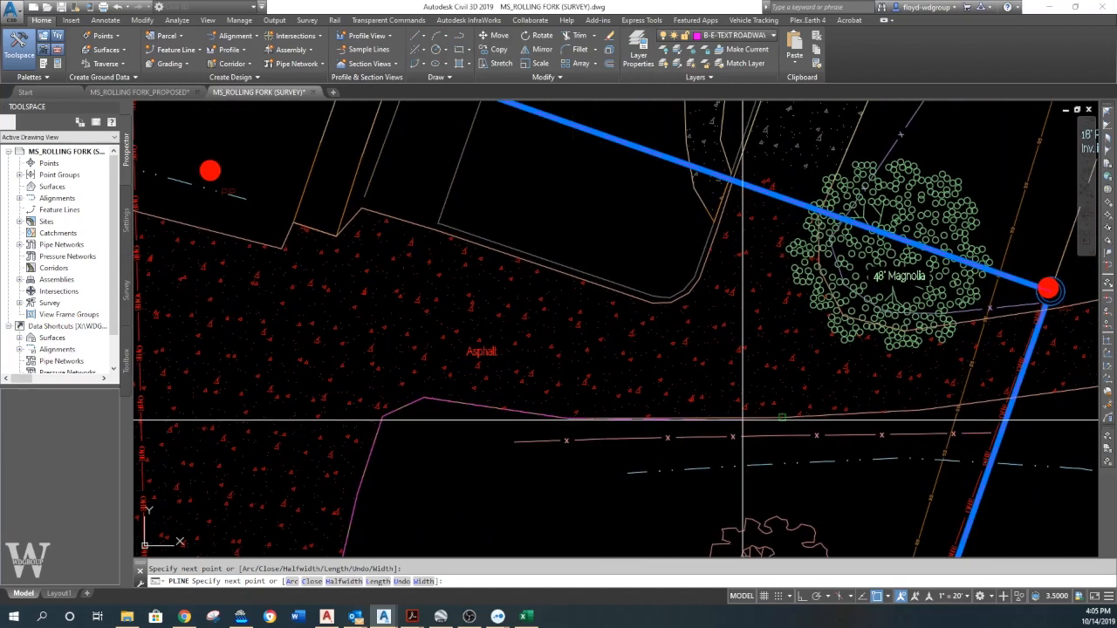
middle_drag(871, 416, 709, 425)
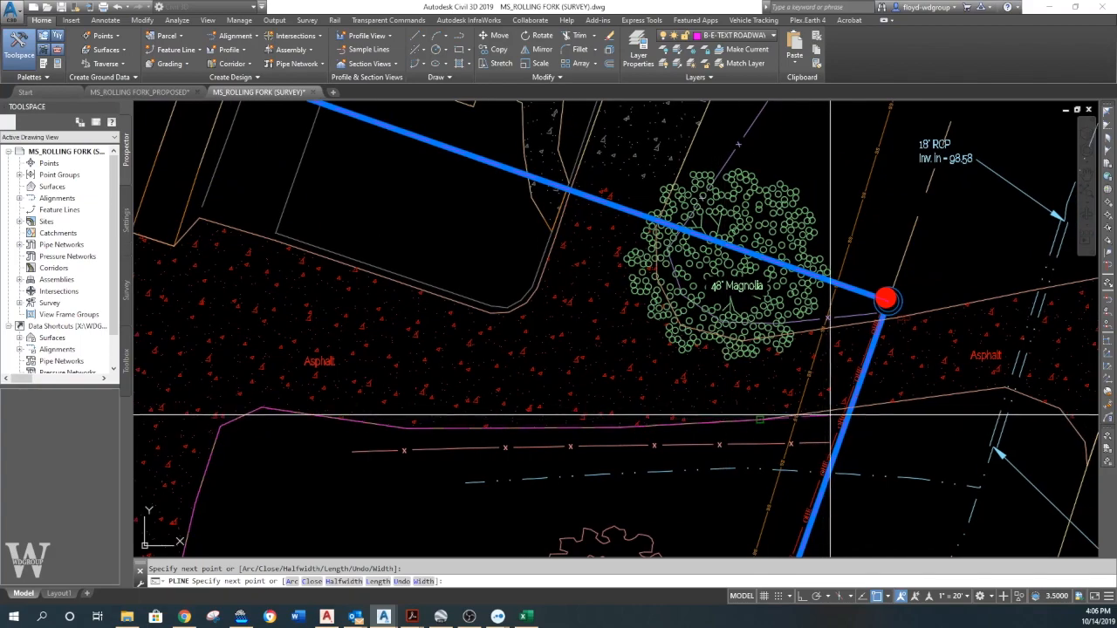
Place a polyline vertex at the apparent intersection of the driveway's south edge and the east property line
scroll(672, 410, up, 5)
text(APP)
key(Return)
click(898, 388)
scroll(897, 388, down, 4)
middle_drag(925, 374, 881, 391)
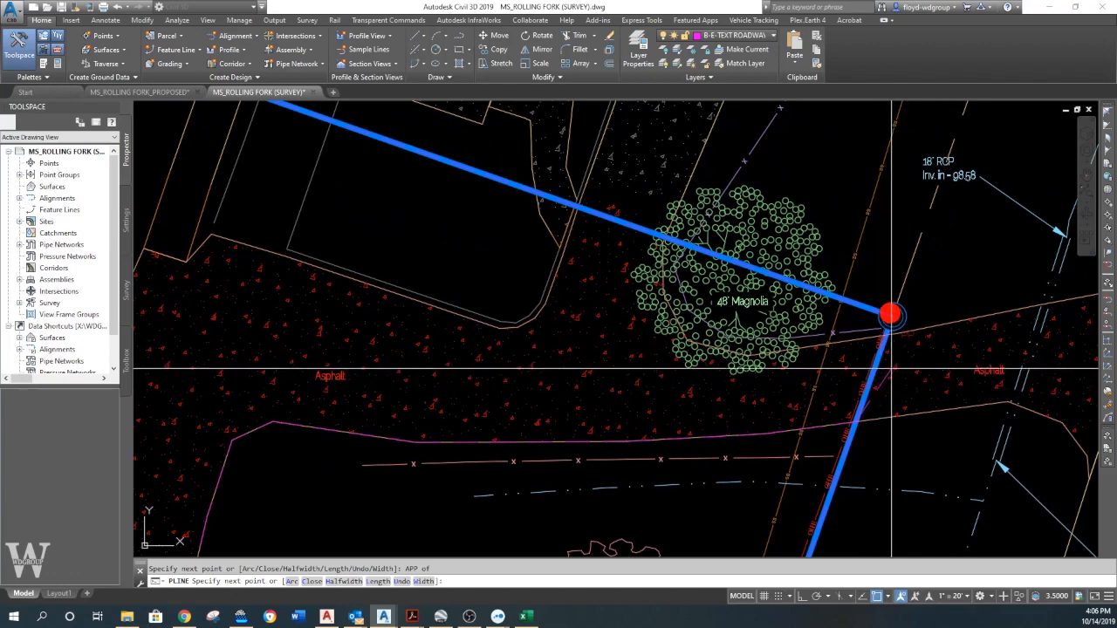
Examine the driveway entrance at the east property corner and its relation to U.S. Highway 61
scroll(889, 374, down, 6)
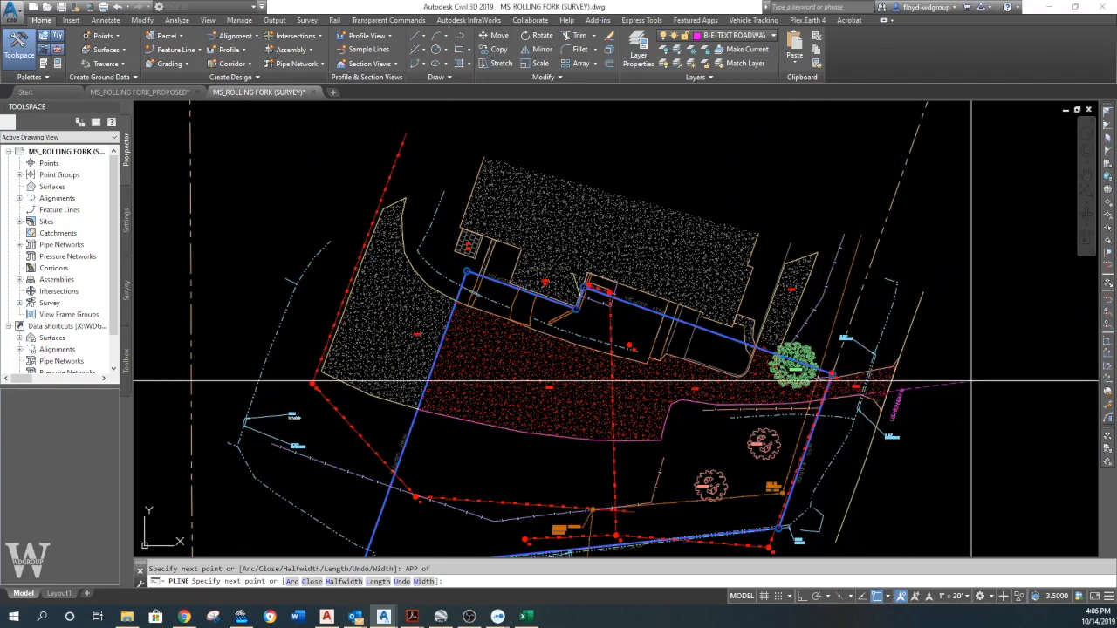
scroll(850, 382, up, 3)
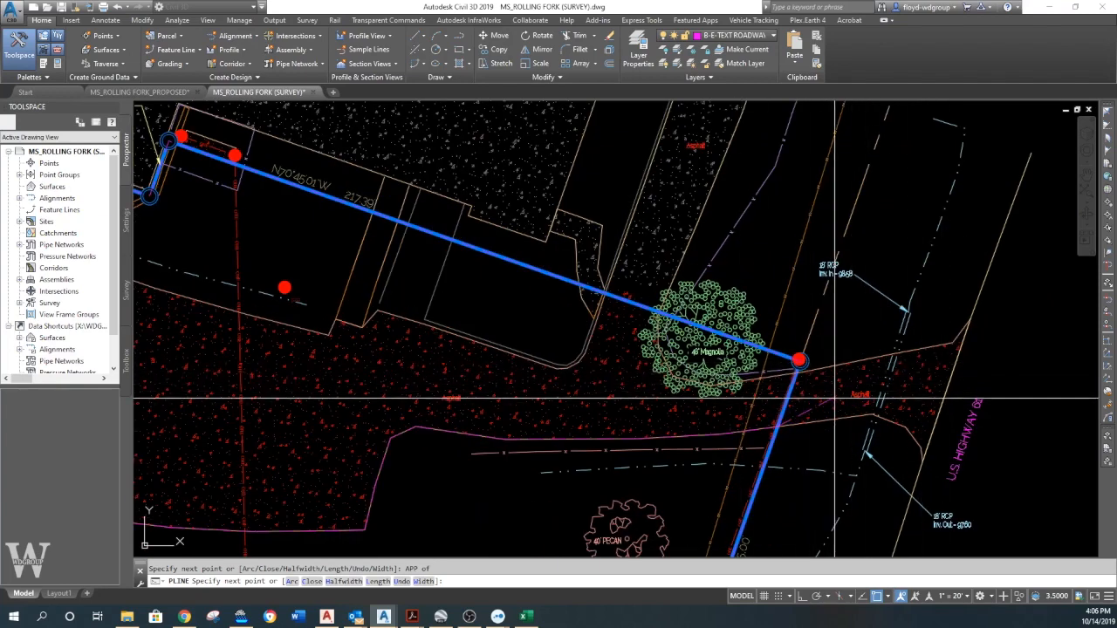
scroll(811, 399, down, 2)
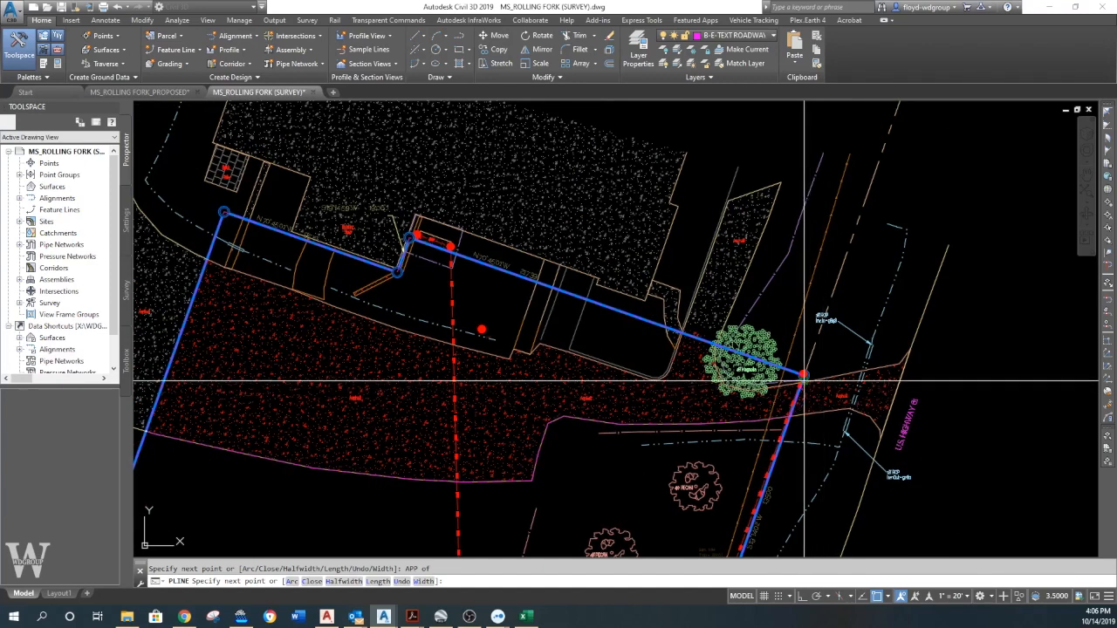
scroll(803, 375, up, 4)
scroll(810, 374, up, 2)
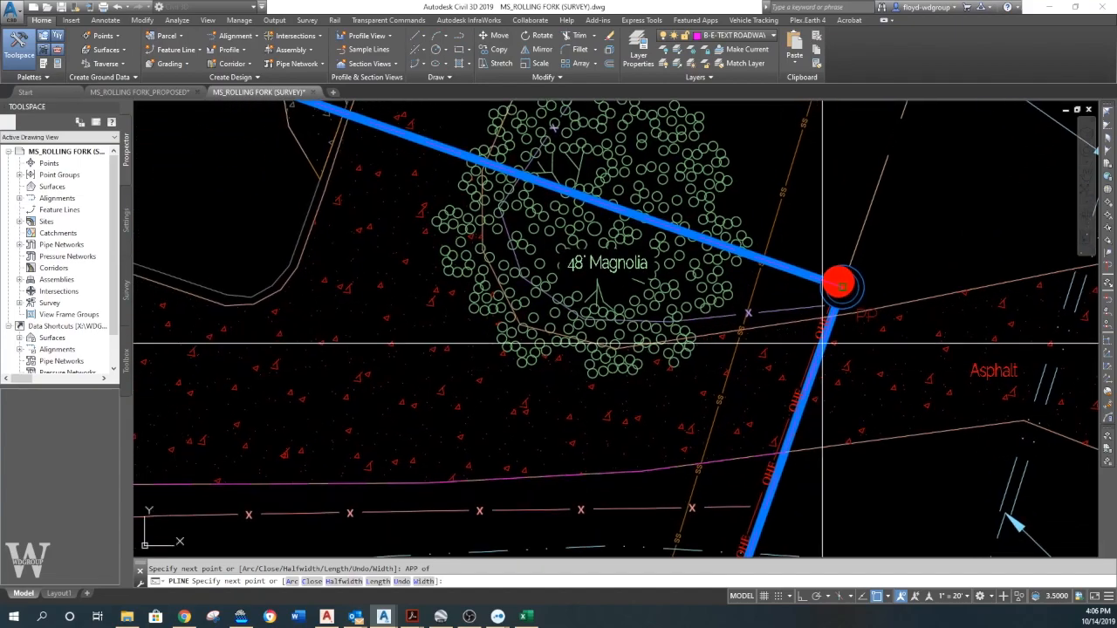
scroll(822, 343, up, 2)
scroll(820, 336, down, 4)
scroll(749, 336, up, 2)
scroll(749, 336, up, 1)
scroll(750, 336, down, 3)
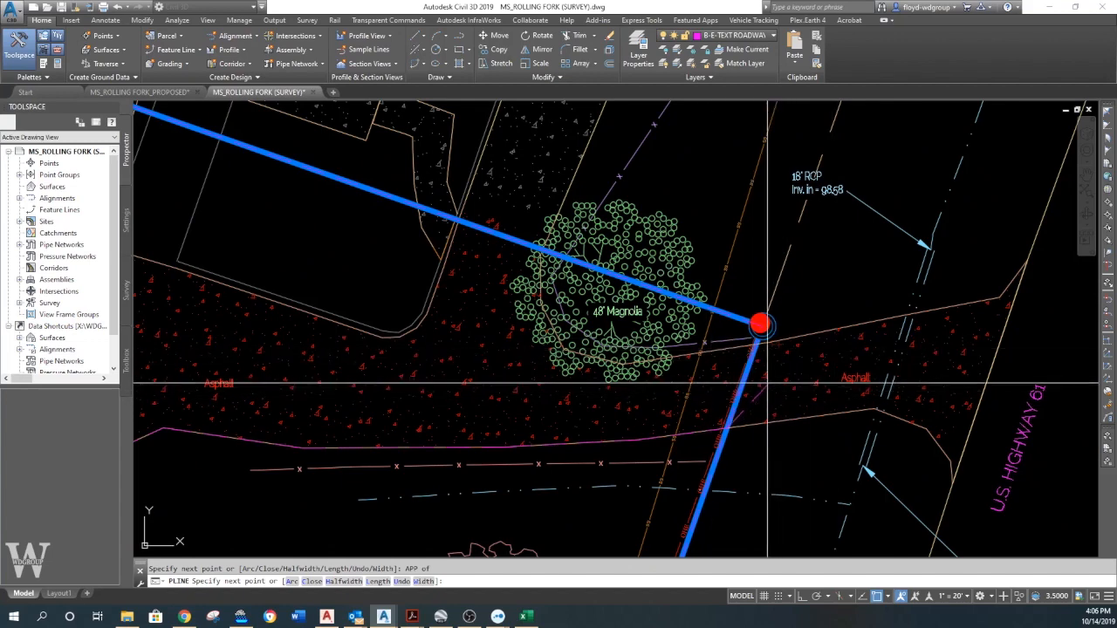
Continue the polyline to the apparent intersection of the driveway's north edge and east property line, then back to the magnolia
scroll(768, 384, up, 4)
text(app)
key(Return)
scroll(748, 320, up, 2)
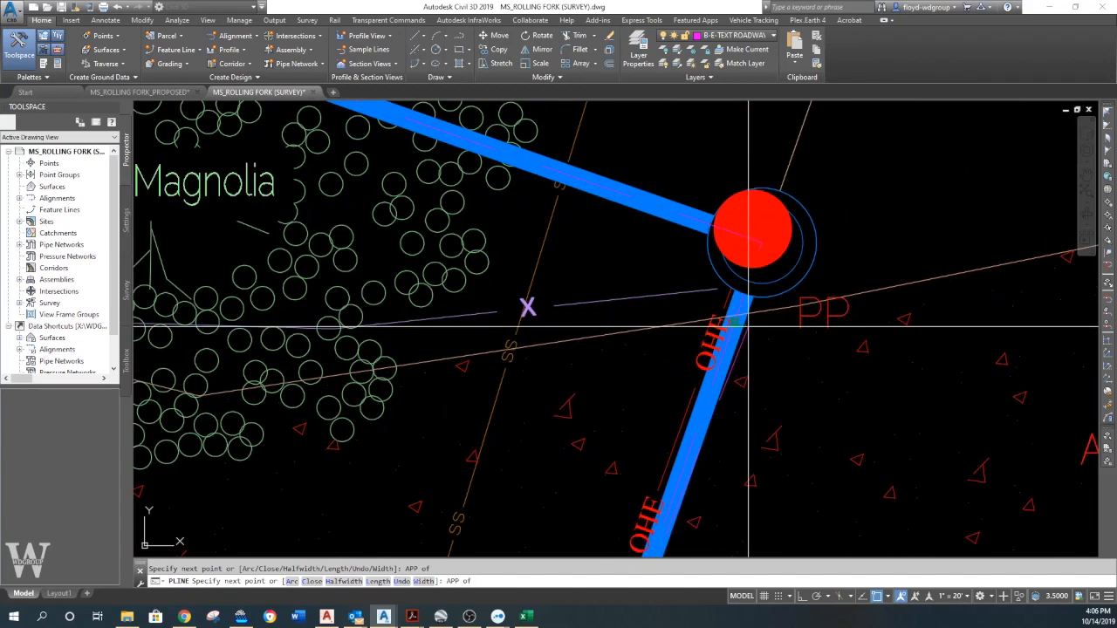
scroll(738, 329, up, 2)
scroll(733, 336, down, 8)
scroll(690, 348, up, 4)
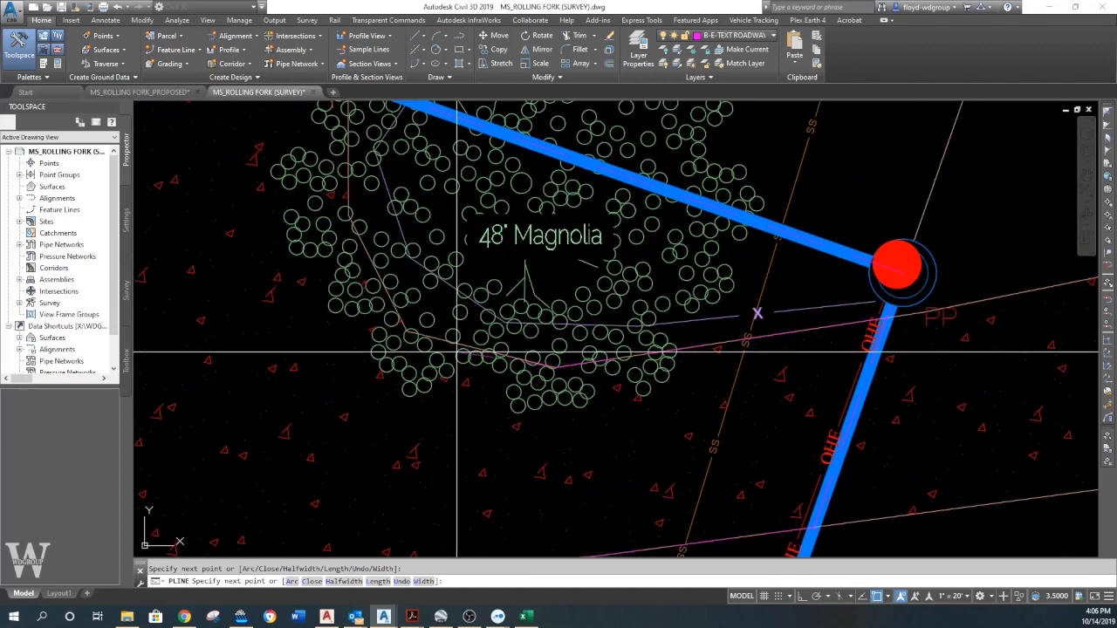
Trace the pavement edge around the 48" Magnolia up to its apparent intersection with the north property line
click(406, 332)
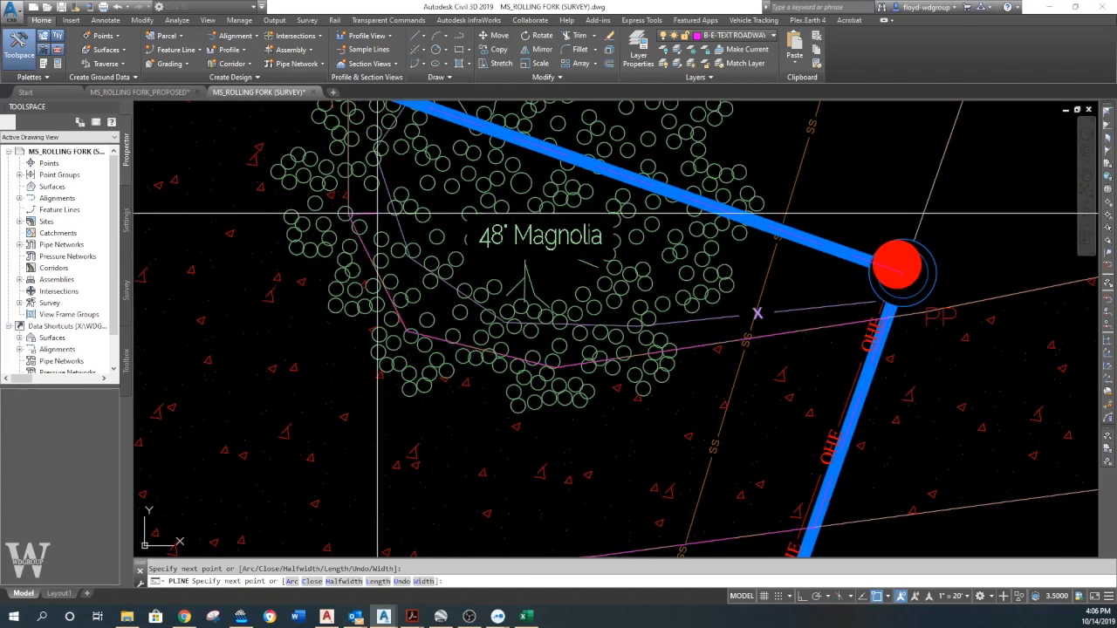
middle_drag(353, 101, 509, 353)
text(APP)
key(Return)
click(512, 346)
Follow the north property line west to the sidewalk edge, then trace that edge down to the curb
text(APP)
key(Return)
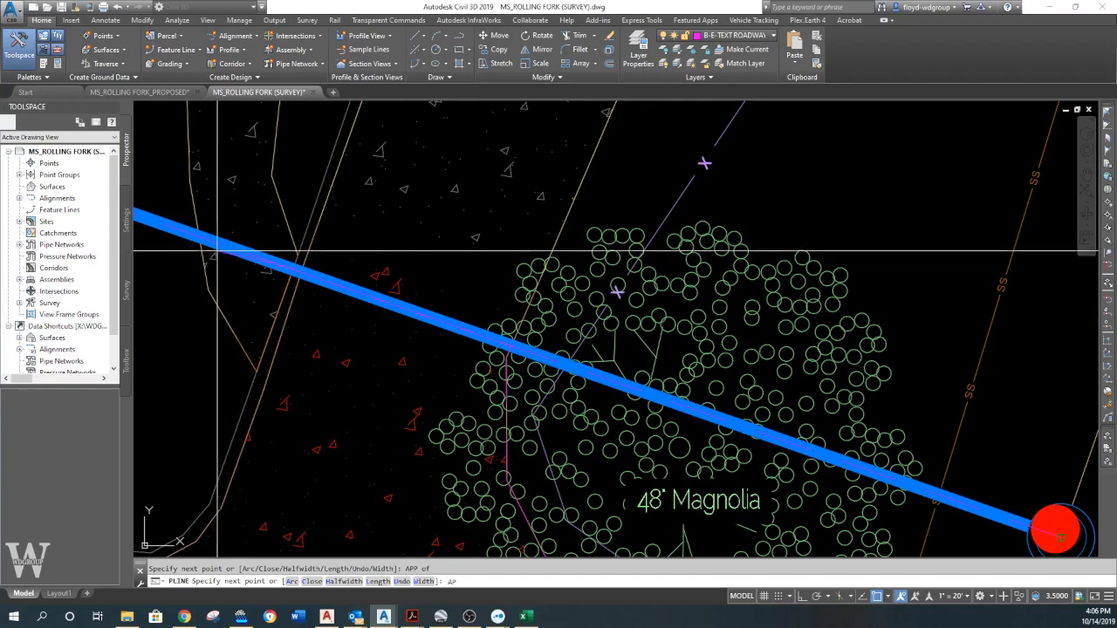
click(199, 239)
click(208, 289)
click(255, 370)
scroll(278, 443, down, 1)
mouse_move(277, 443)
middle_down()
mouse_move(270, 425)
mouse_move(559, 305)
middle_up()
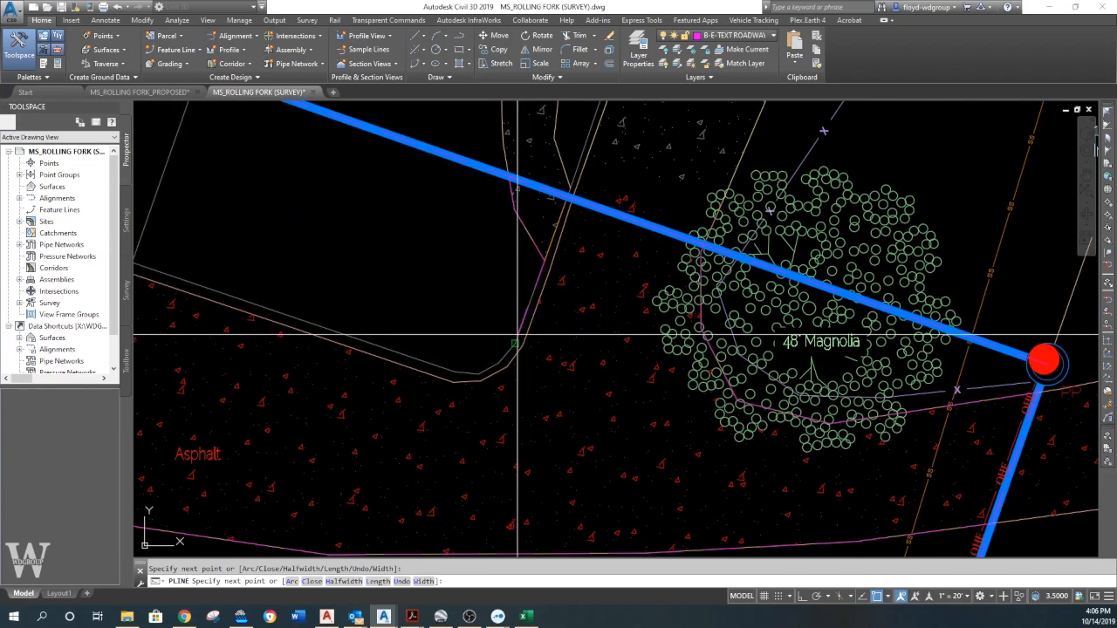
Trace the polyline around the rounded curb corner and along the inner curb line to its southwest corner
click(494, 365)
click(479, 370)
click(453, 370)
middle_drag(200, 280, 627, 455)
click(560, 434)
Extend the polyline up the curbed area's west line to the property line and west to the next parallel line
text(AP)
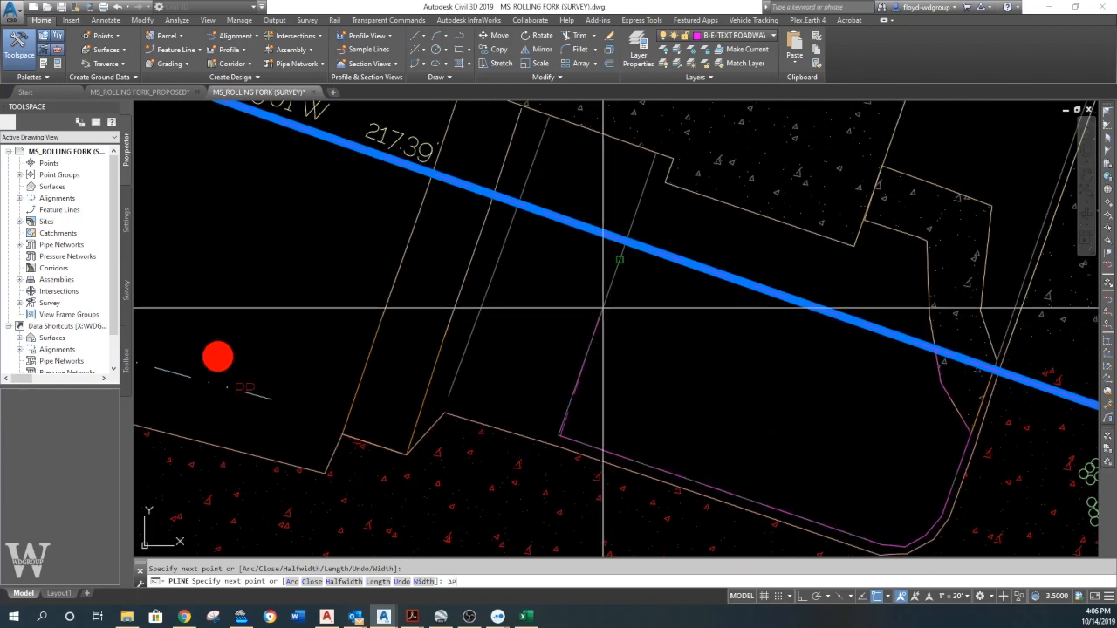
text(P of)
key(Return)
text(APP of)
key(Return)
click(518, 205)
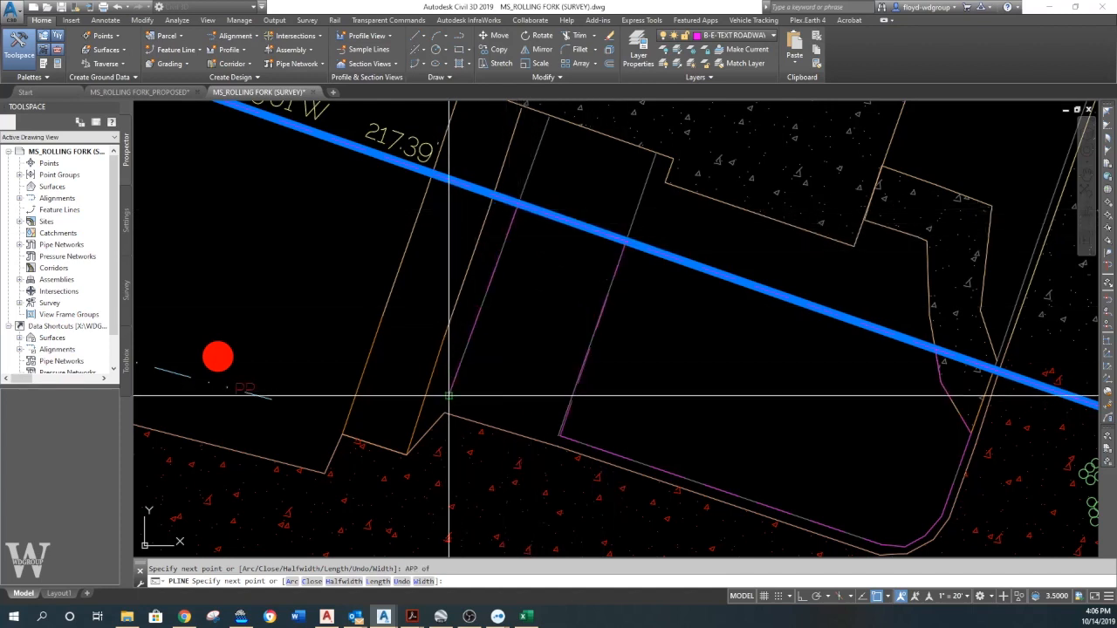
Trace the concrete strips west of the curbed area between the asphalt edge and property line, using apparent intersections
click(445, 412)
text(APP of)
click(494, 194)
text(A)
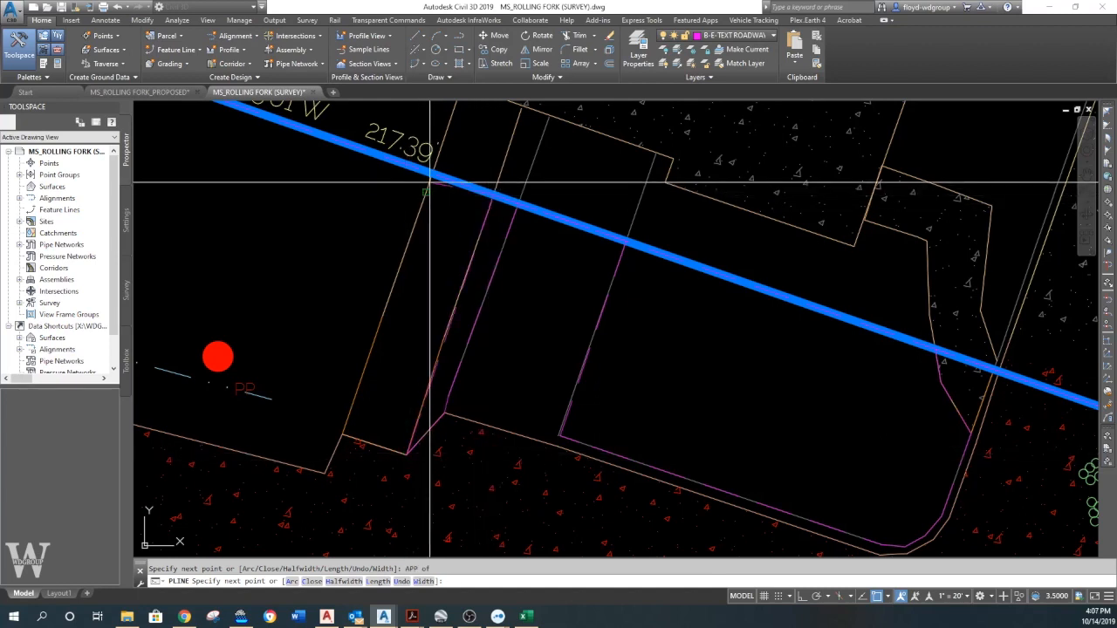
key(BackSpace)
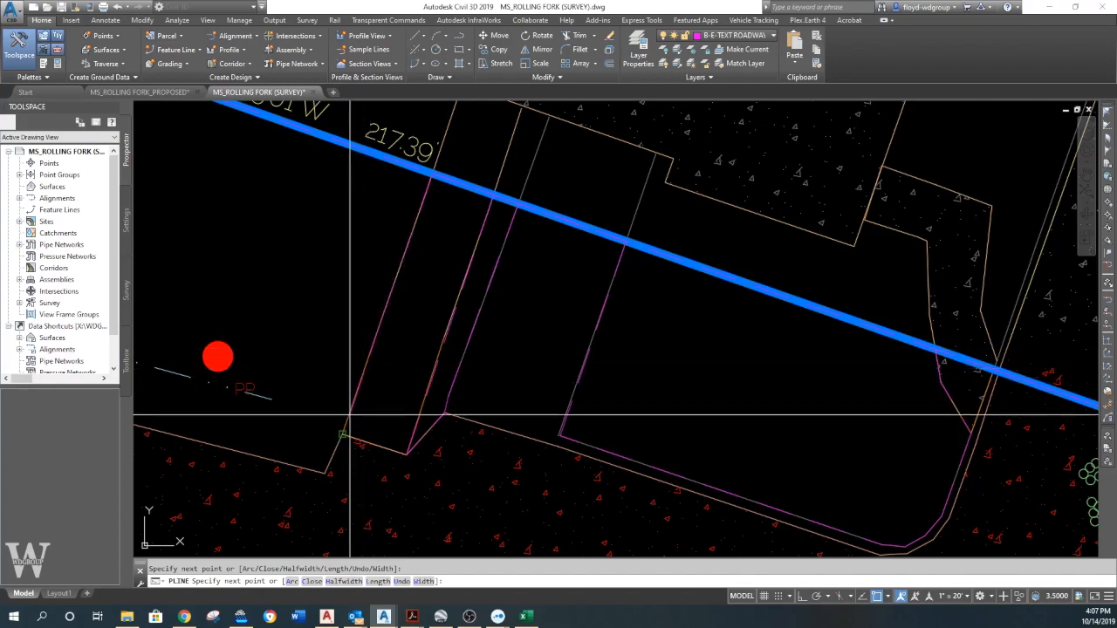
Continue the polyline west along the asphalt's north edge and up the curved walkway's east edge to the property line
scroll(349, 426, down, 5)
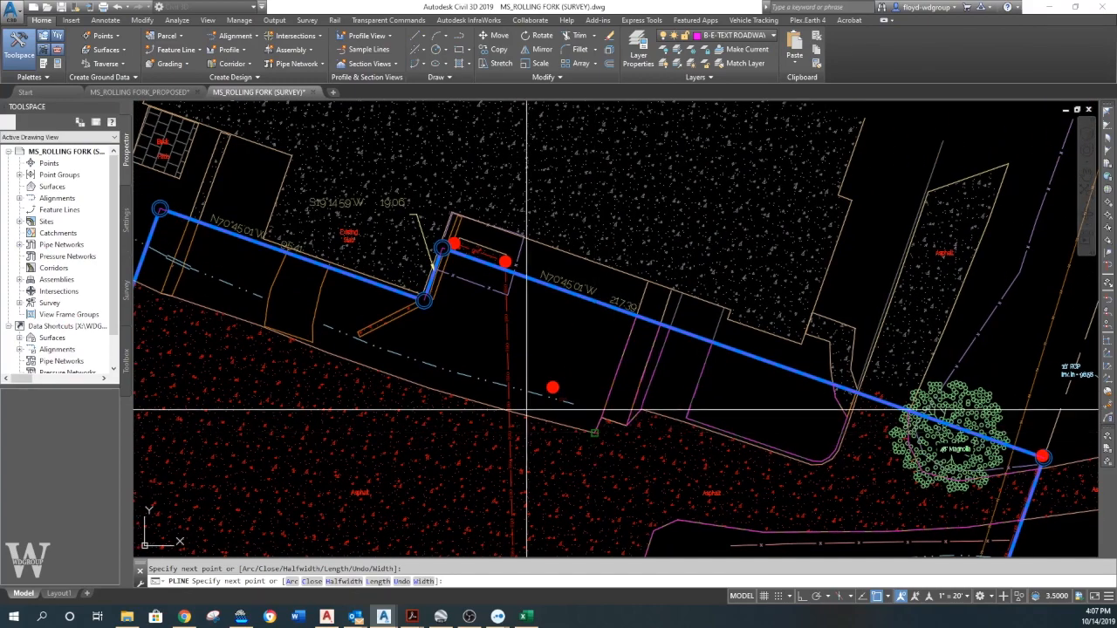
scroll(368, 372, up, 3)
text(APP)
key(Return)
click(360, 339)
click(360, 369)
click(359, 314)
click(381, 215)
text(APP)
key(Return)
click(397, 171)
Cross the curved walkway along the property line and start tracing its west edge back down
text(APP)
key(Return)
click(294, 130)
click(254, 223)
middle_drag(234, 328, 384, 242)
text(APP)
key(Return)
click(385, 242)
click(387, 239)
middle_drag(410, 216, 417, 262)
text(U)
key(Return)
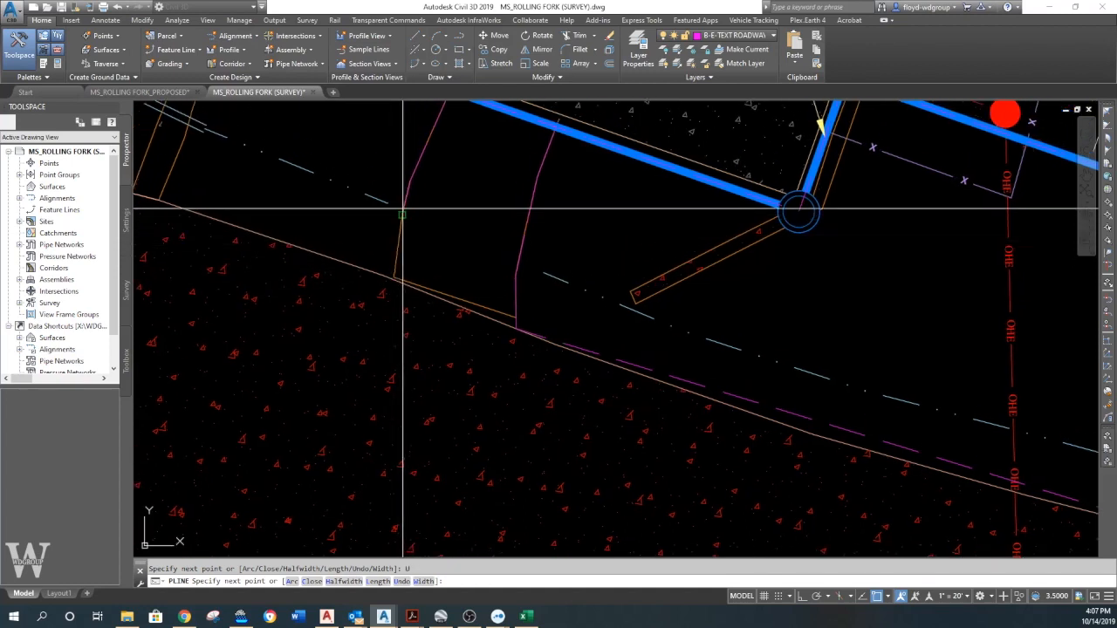
Snap the polyline to the curved walkway's southwest corner, then trace the asphalt edge west to the narrow concrete strip
text(APP)
key(Return)
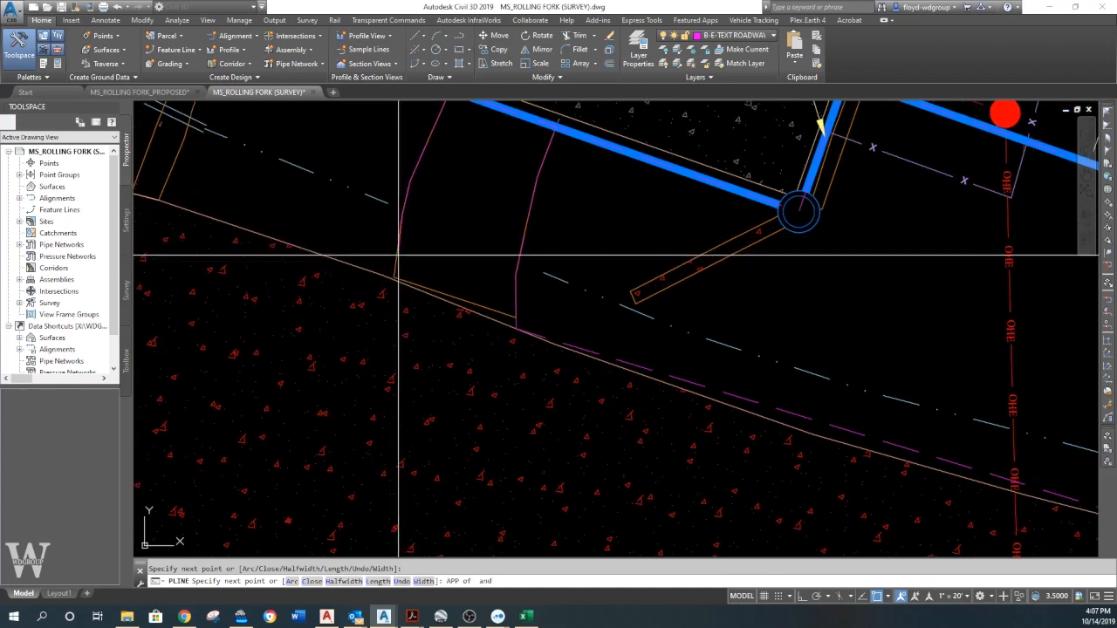
click(395, 288)
middle_drag(396, 288, 568, 319)
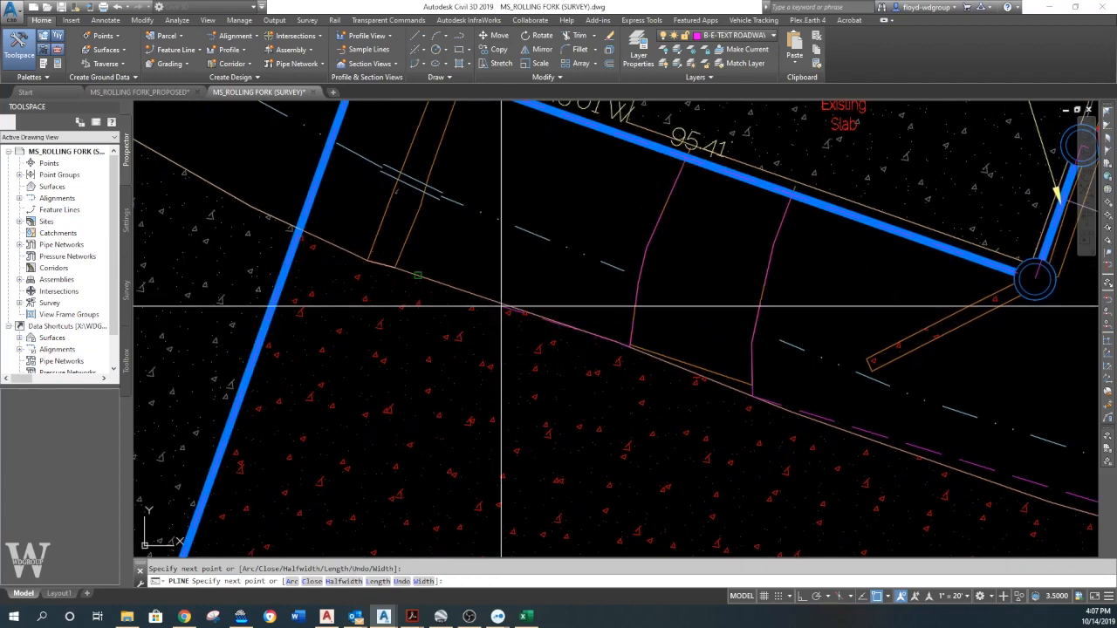
click(397, 263)
Trace the narrow strip's east edge up to the property line and cross to its west edge with apparent intersections
click(408, 225)
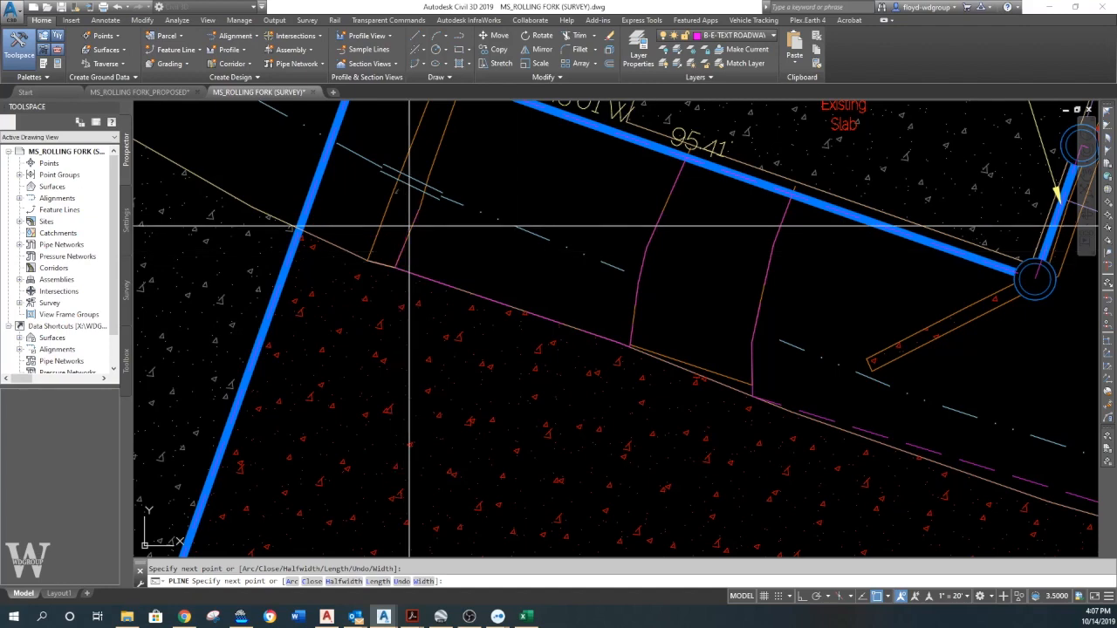
middle_drag(471, 140, 423, 247)
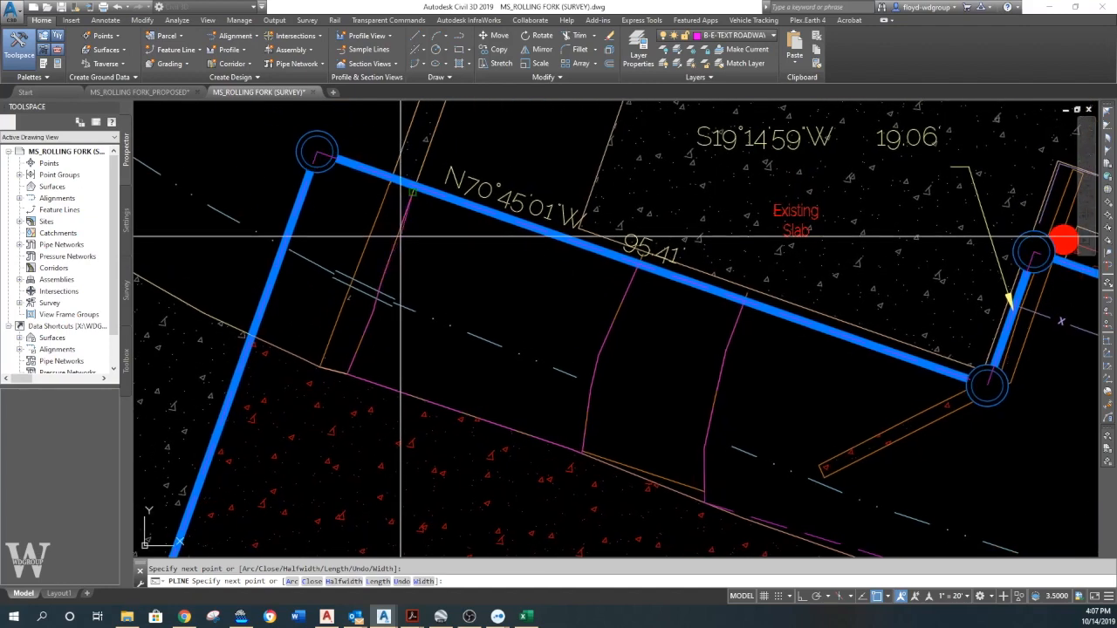
text(APP)
key(Return)
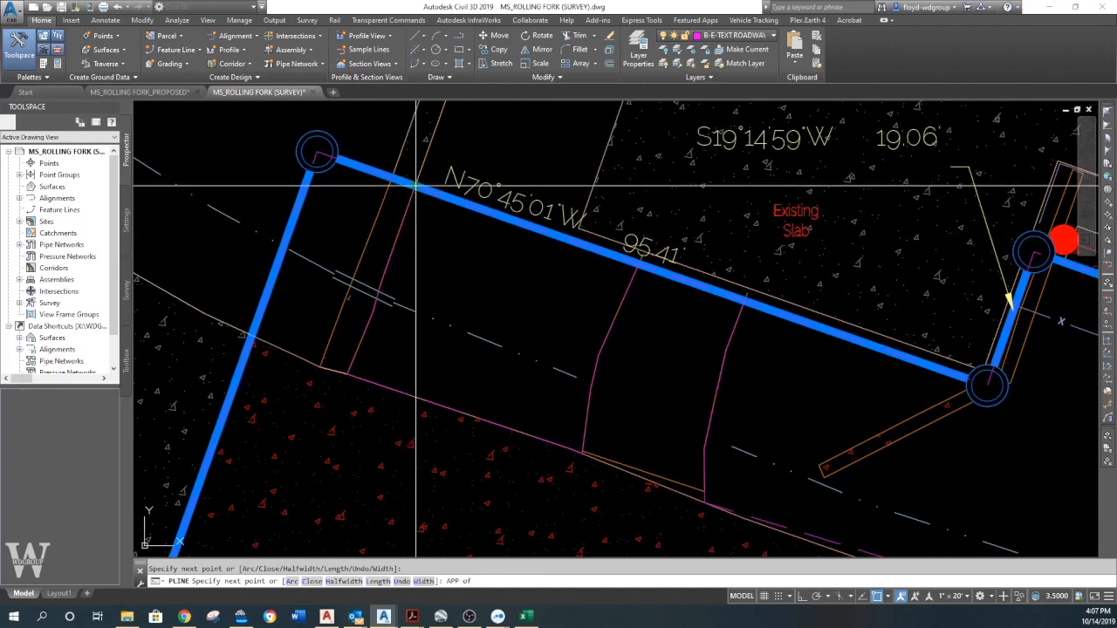
click(393, 181)
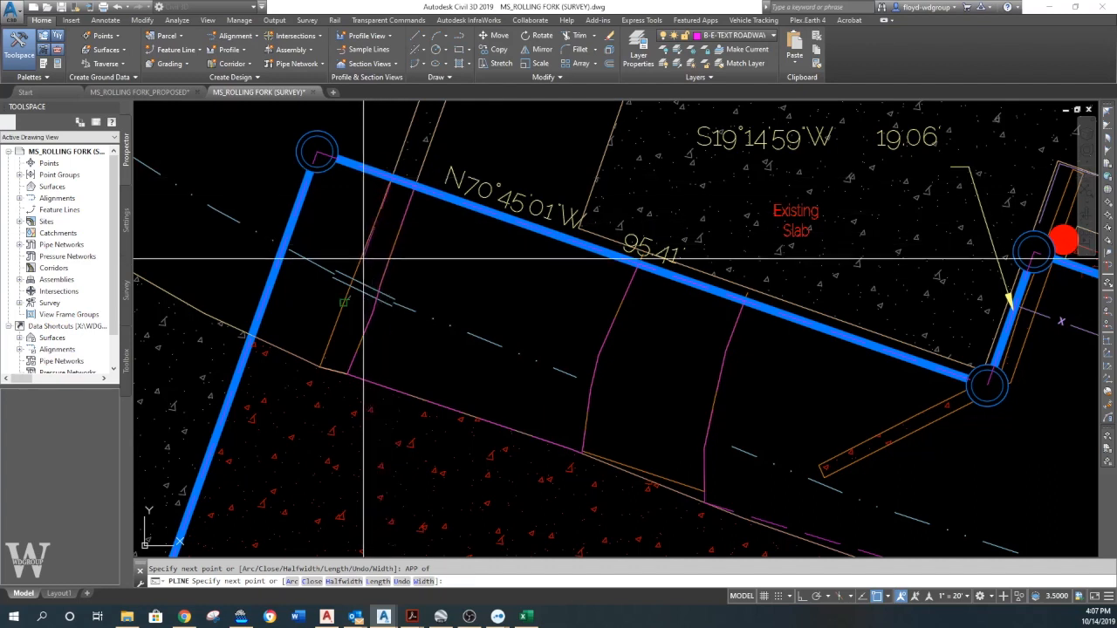
Trace the narrow strip's west edge down and follow the asphalt edge to its apparent intersection with the west property line
click(382, 206)
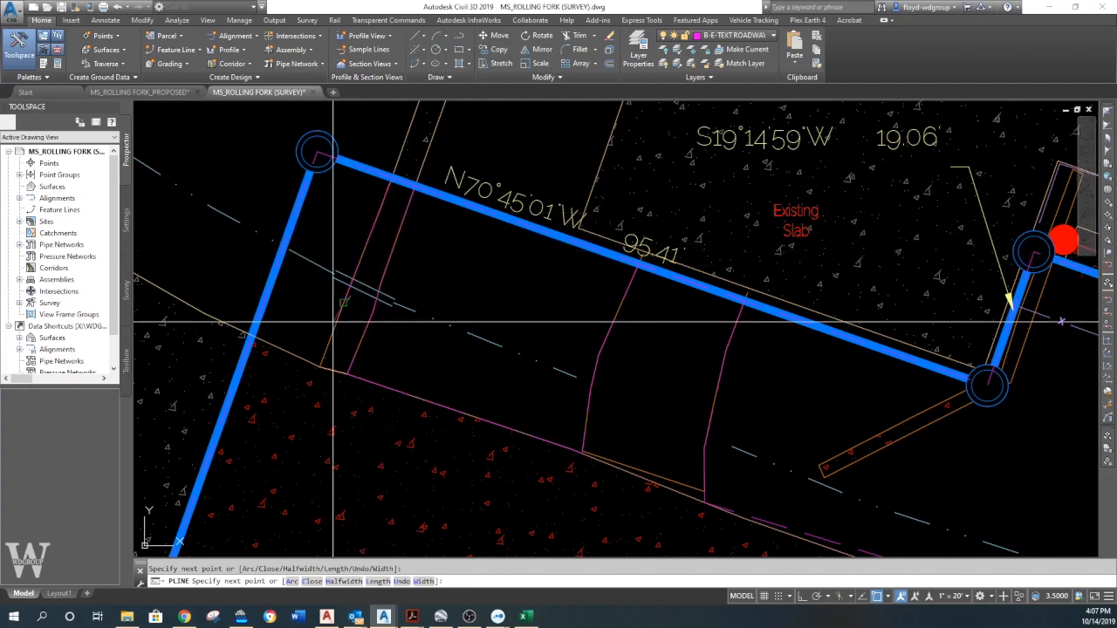
middle_drag(277, 325, 443, 323)
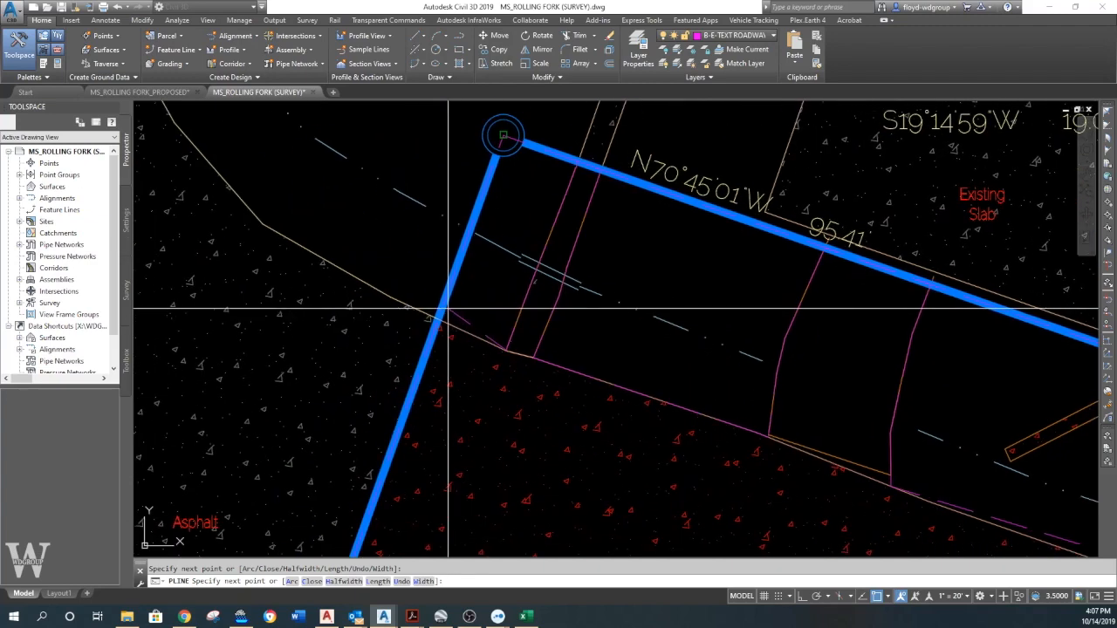
text(app)
key(Return)
click(443, 324)
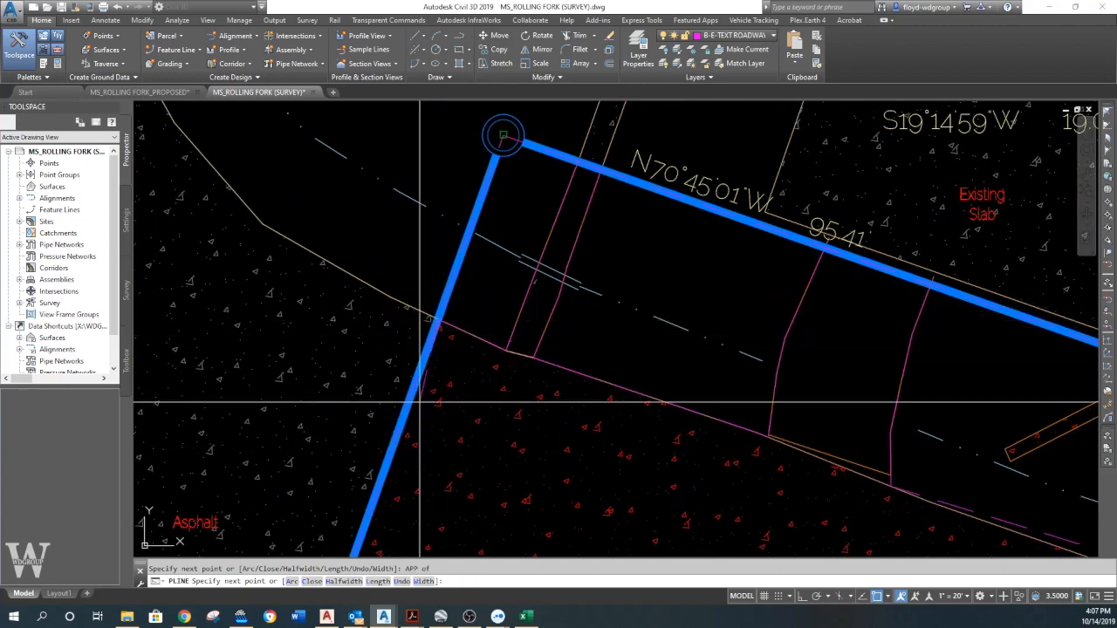
Close the impervious-area polyline around the asphalt and walkways back to its starting point
middle_drag(362, 515, 417, 222)
middle_drag(354, 445, 485, 63)
text(c)
key(Return)
scroll(387, 315, down, 4)
scroll(571, 320, down, 3)
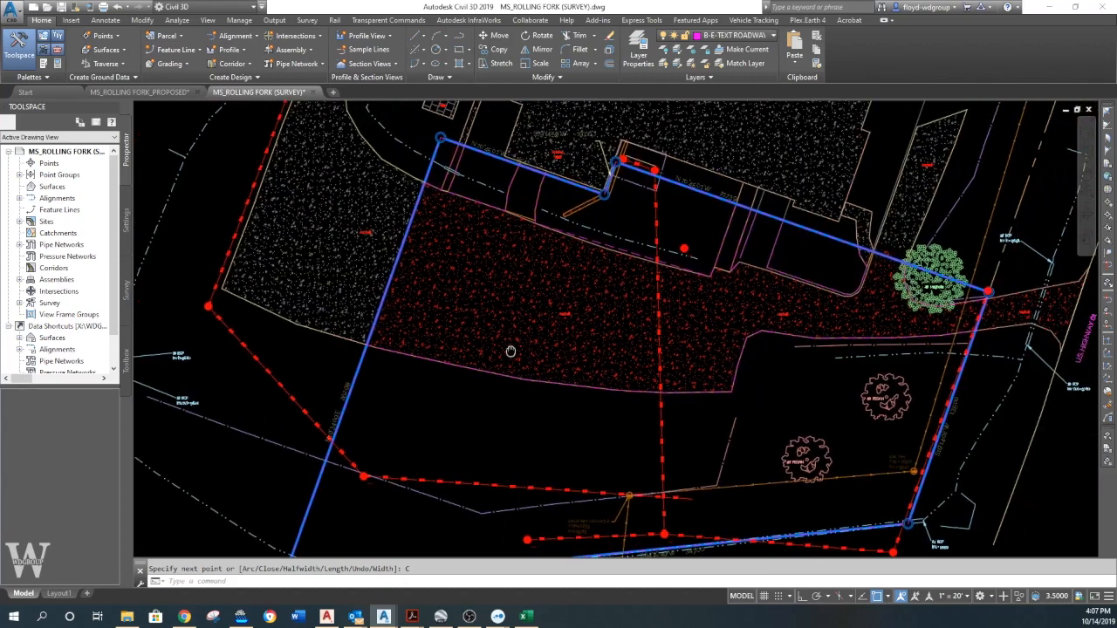
List the closed impervious-area polyline's properties and enter 829.6953 as the impervious area in cell C8 of the Excel sheet
text(li)
key(Return)
click(516, 377)
key(Return)
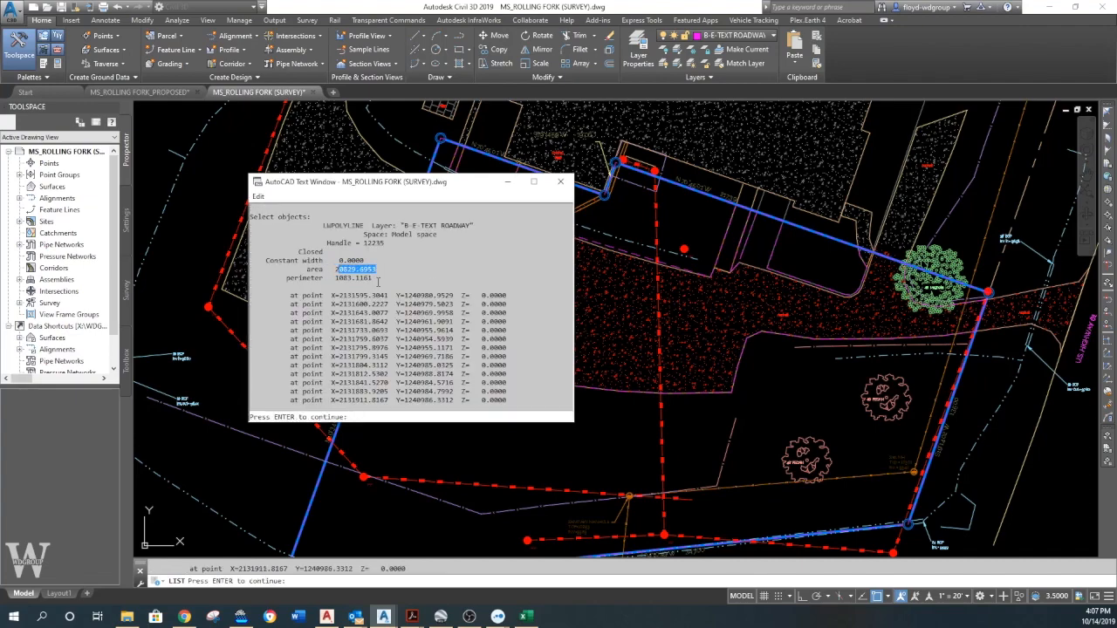
click(526, 616)
click(215, 251)
text(829.6953)
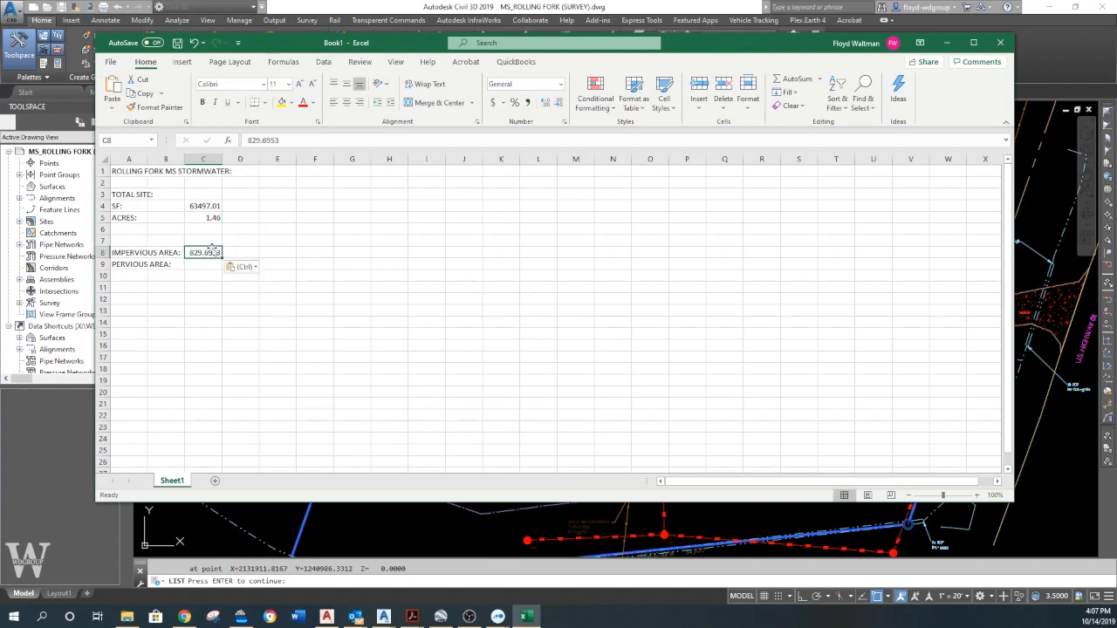
click(200, 266)
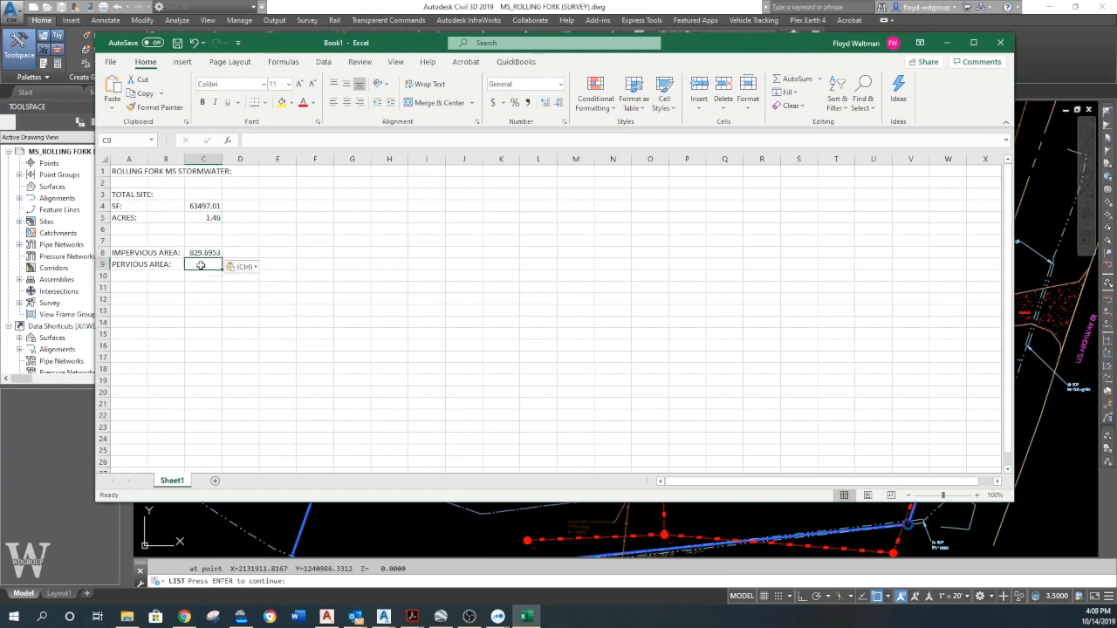
List the impervious polyline in Civil 3D again, cancel the command, and set the impervious area in Excel cell C8 to 20829.6953
click(372, 556)
key(Return)
text(li)
key(Return)
click(542, 381)
key(Return)
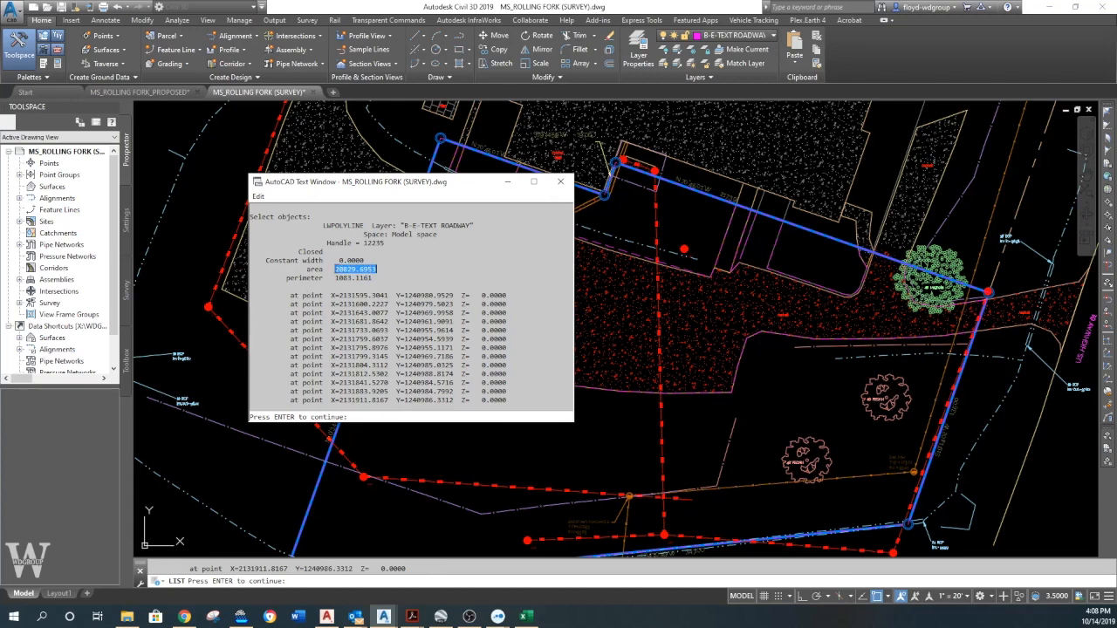
key(Escape)
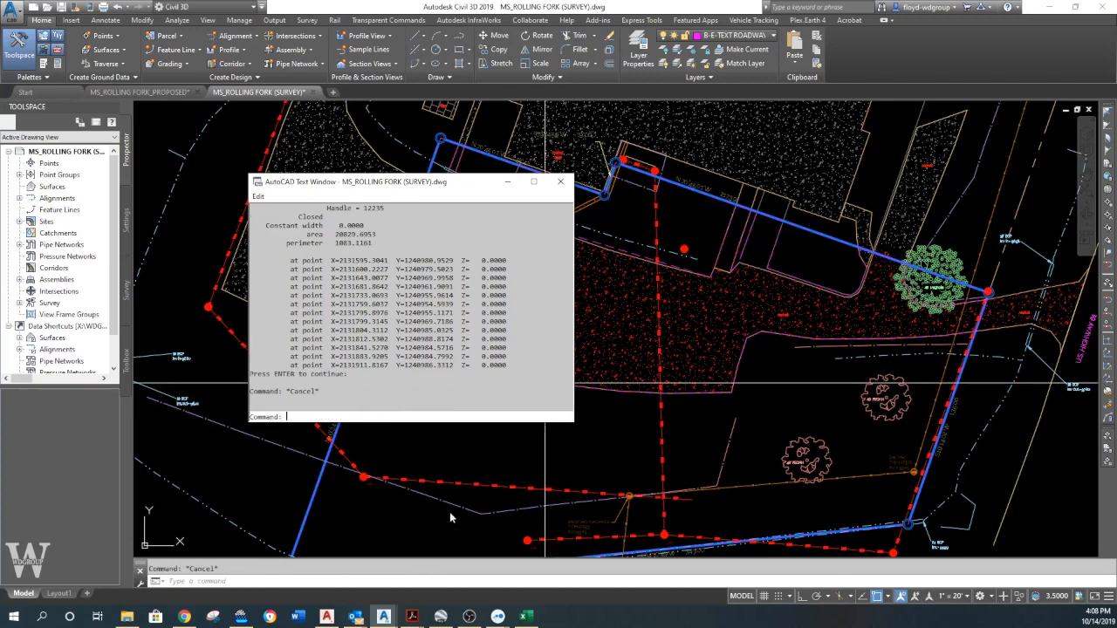
click(524, 617)
click(201, 253)
text(20829.6953)
Calculate the pervious area in cell C9 as total site area minus impervious area with the formula =C4-C8
click(201, 264)
text(=)
key(Up)
key(Up)
key(Up)
key(Up)
key(Up)
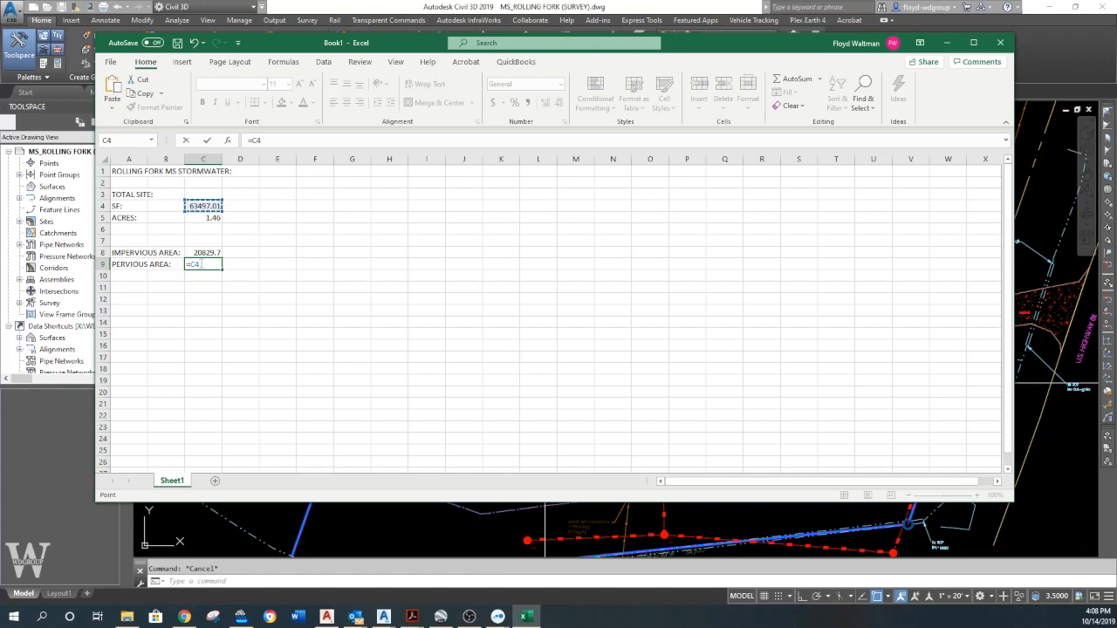
key(Return)
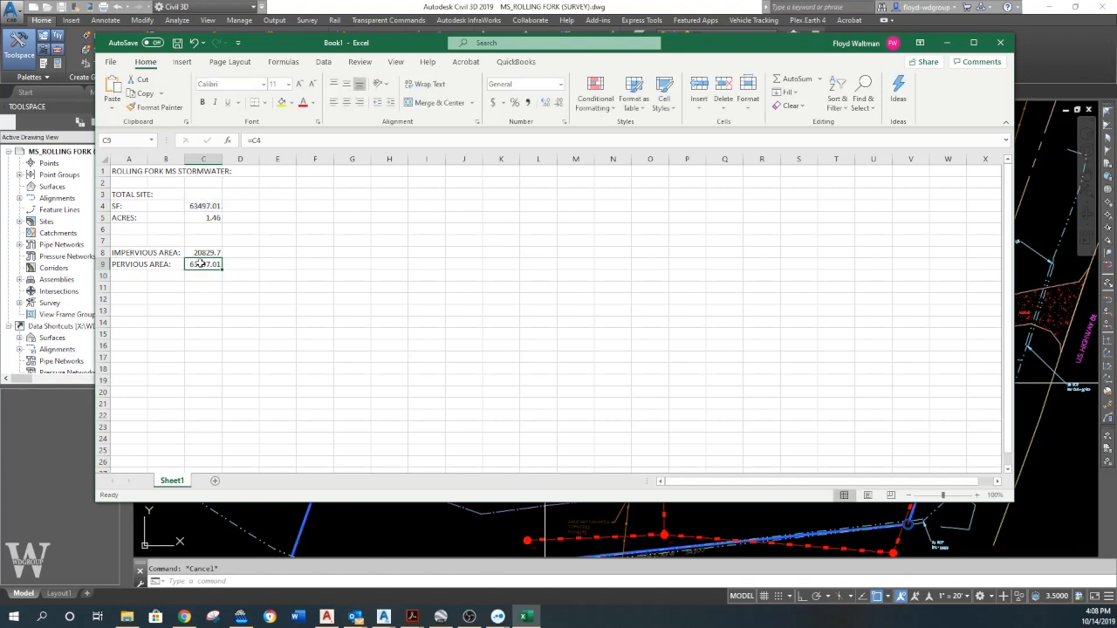
double_click(201, 263)
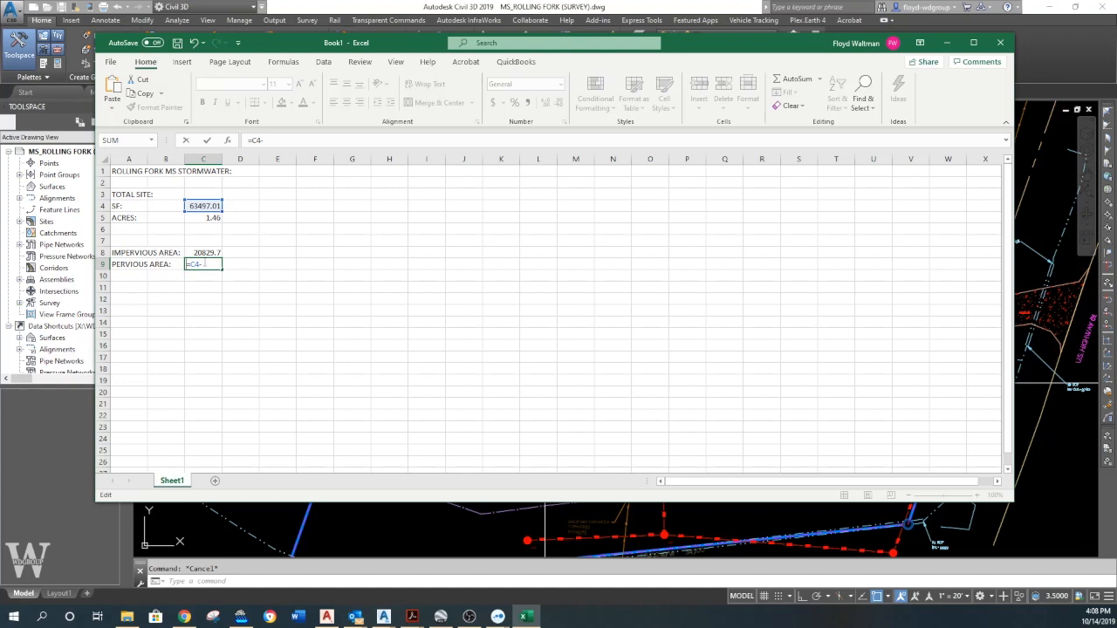
click(207, 252)
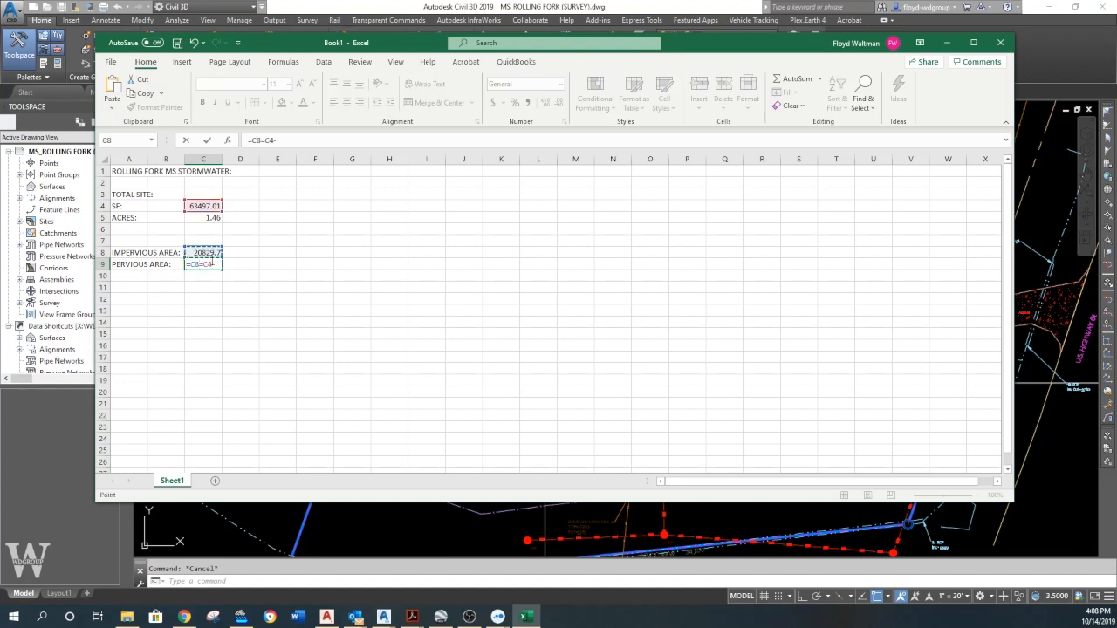
key(Escape)
double_click(213, 264)
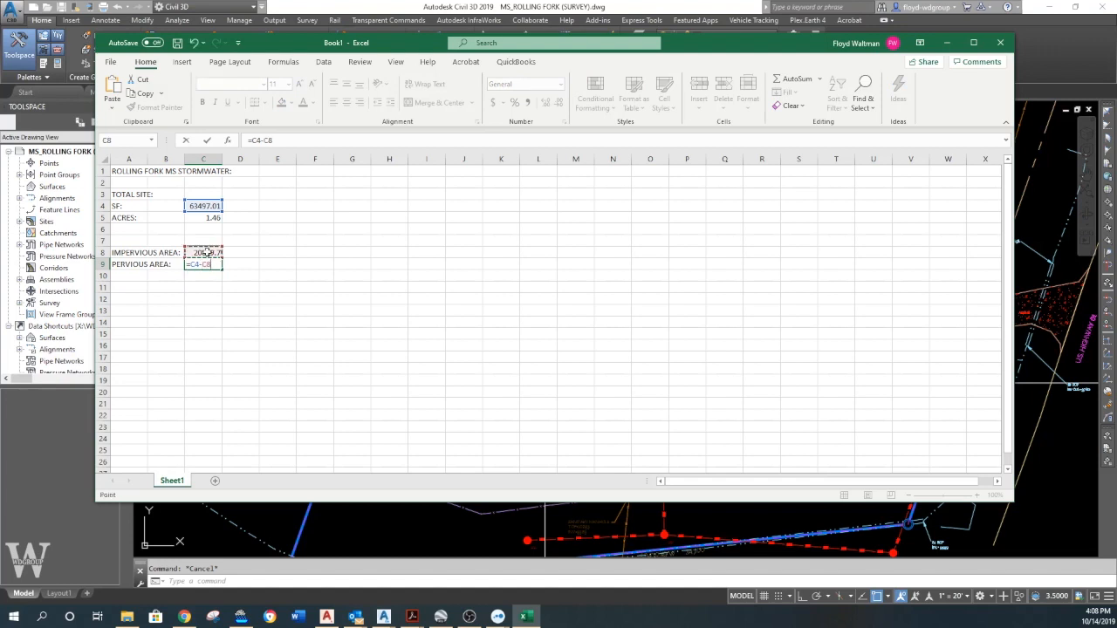
key(Return)
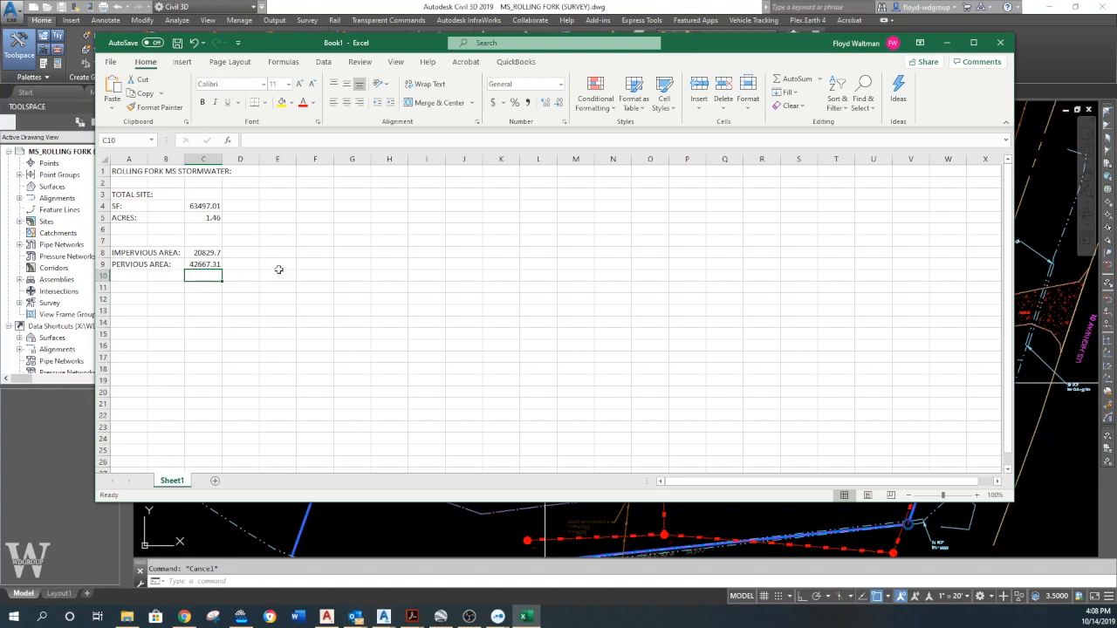
Label cell F9 "AREA CHECK:" and add a formula in H9 that sums the impervious and pervious areas
click(312, 263)
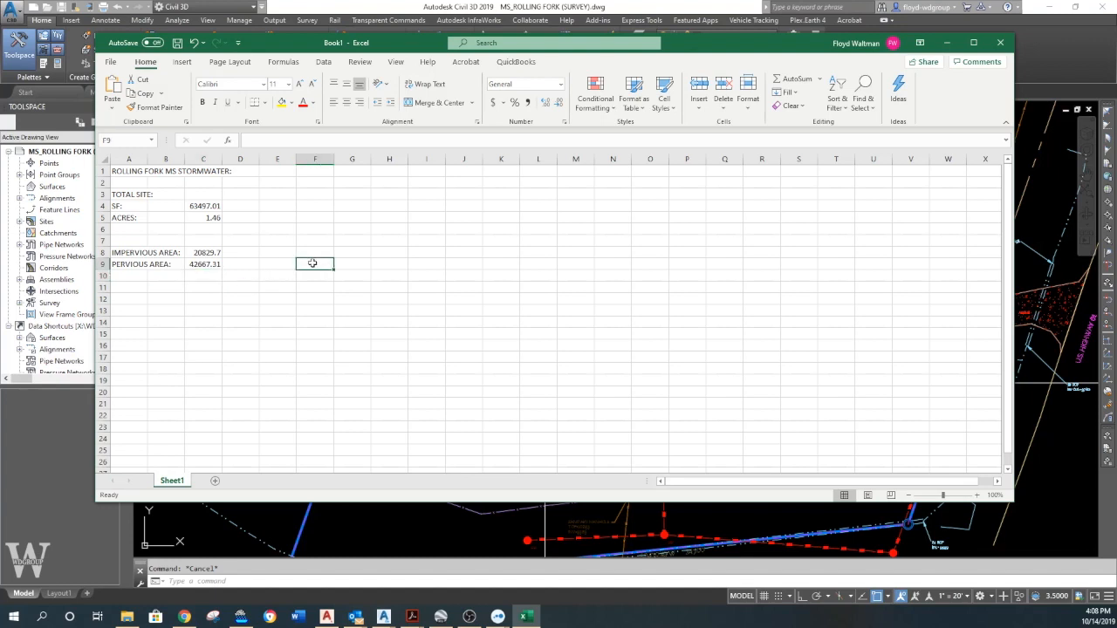
text(AREA CHE)
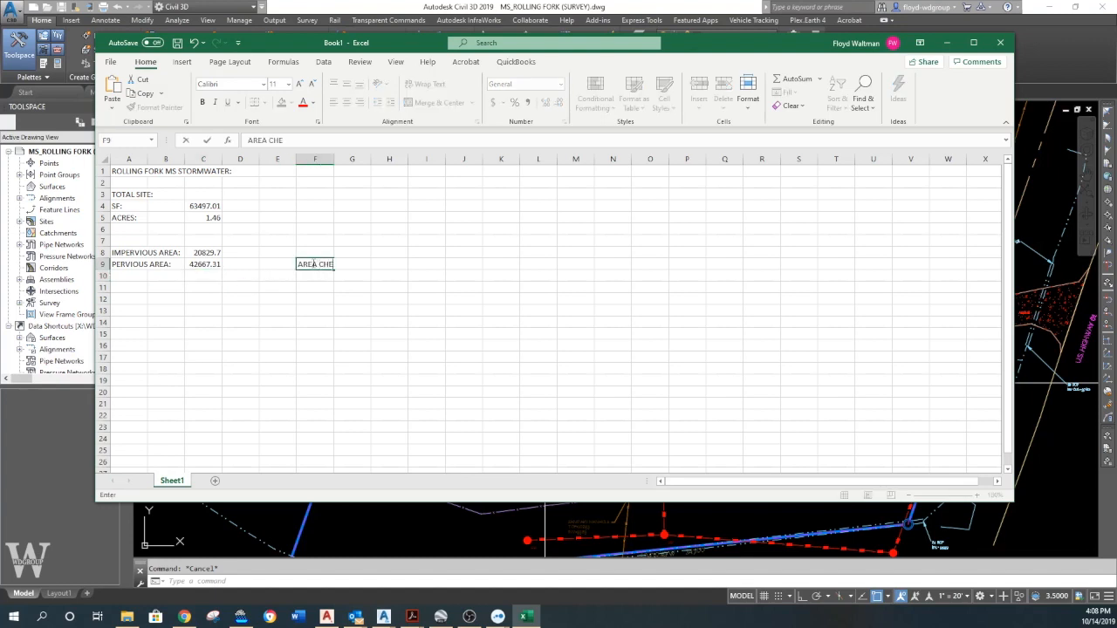
key(Tab)
key(Tab)
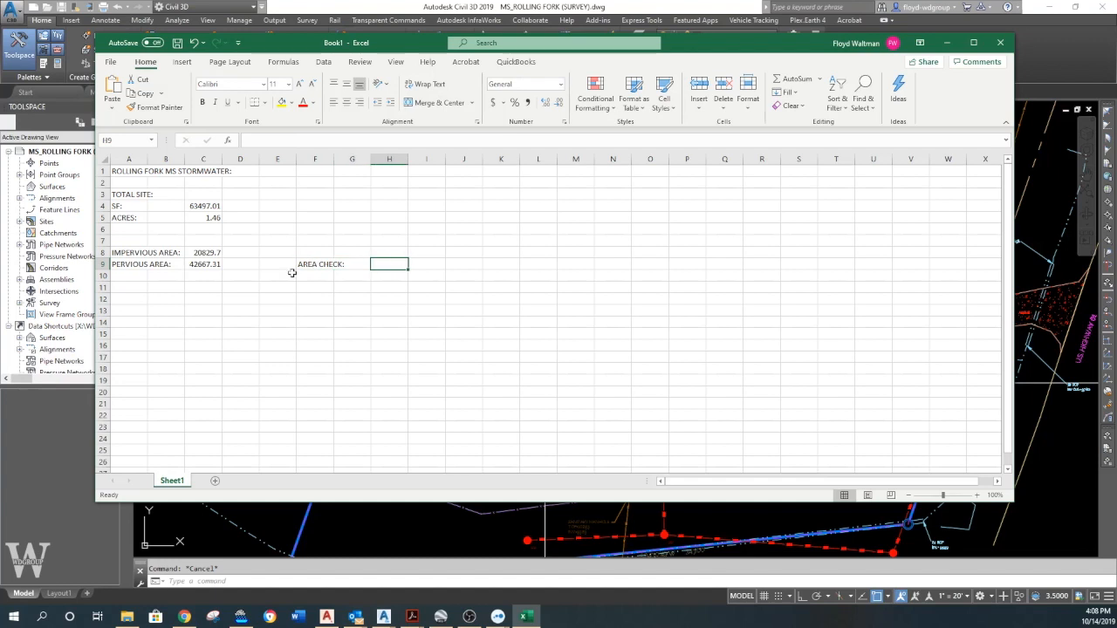
click(211, 252)
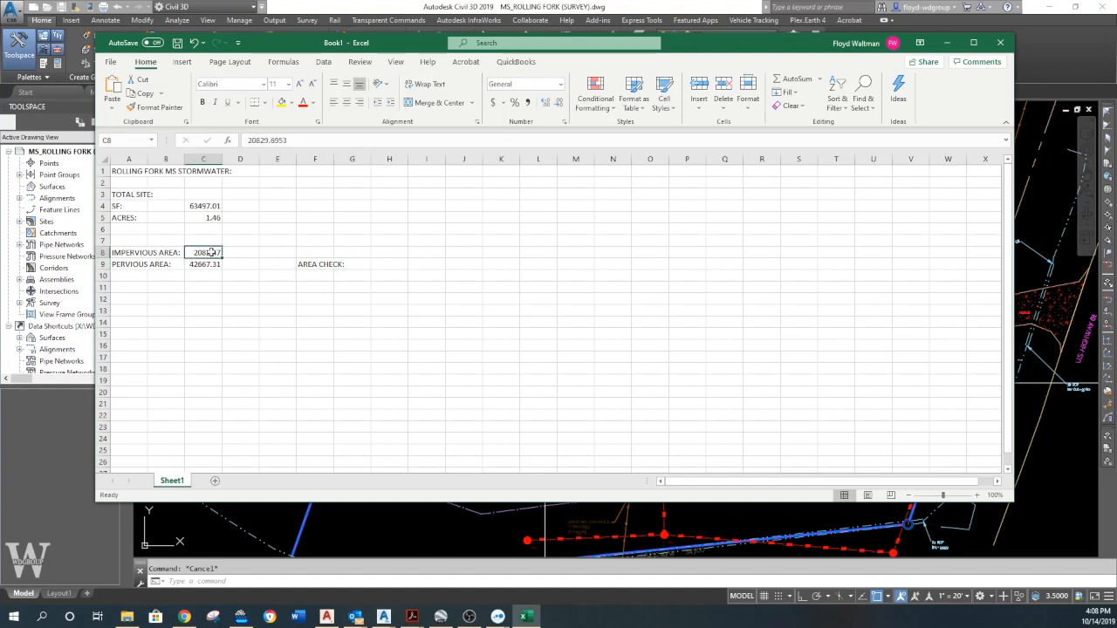
click(382, 266)
text(=)
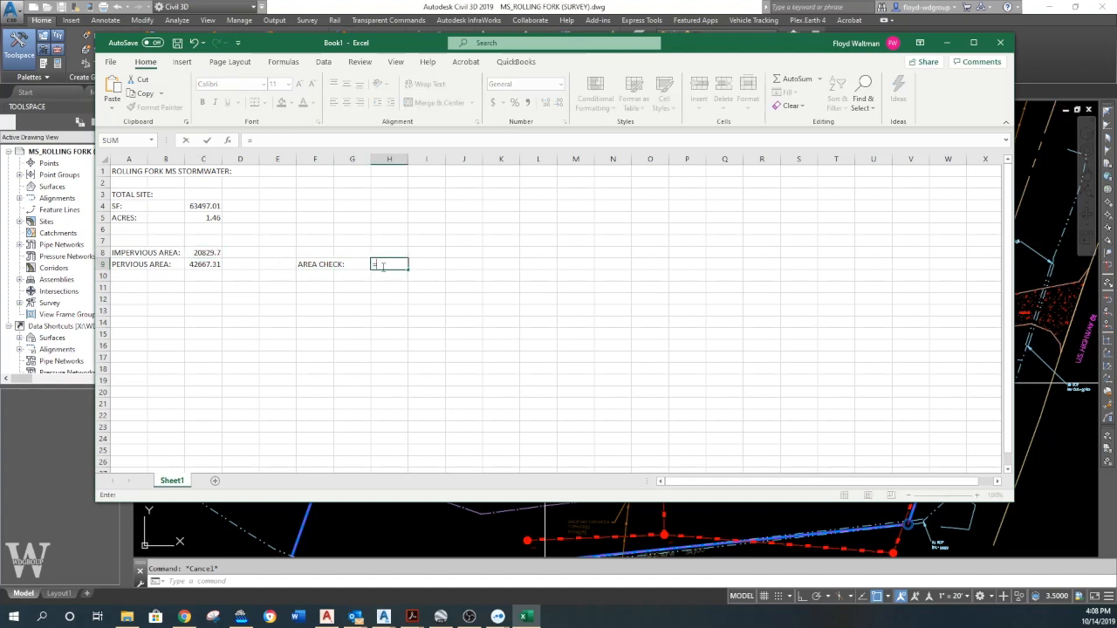
click(206, 251)
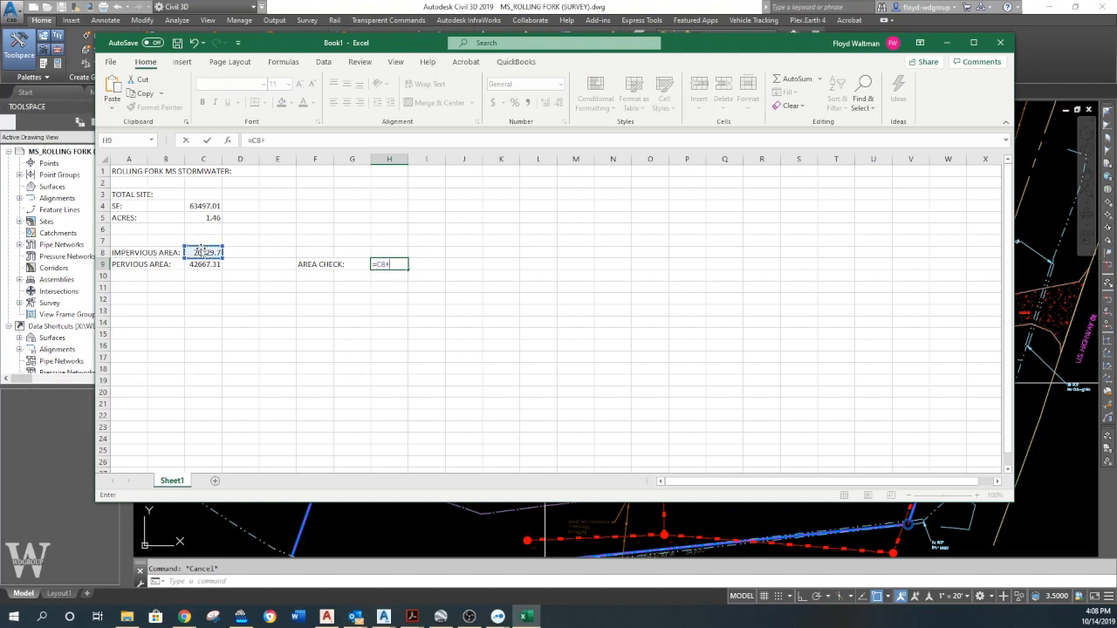
key(Return)
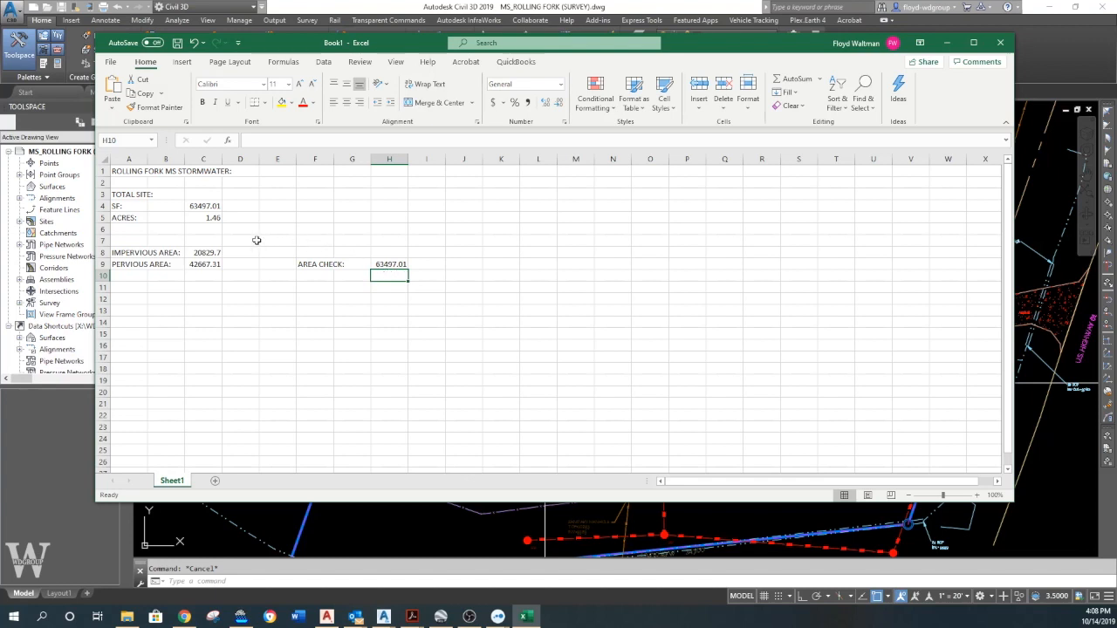
Widen column C slightly and format the total site SF value in C4 as Number
drag(223, 159, 230, 159)
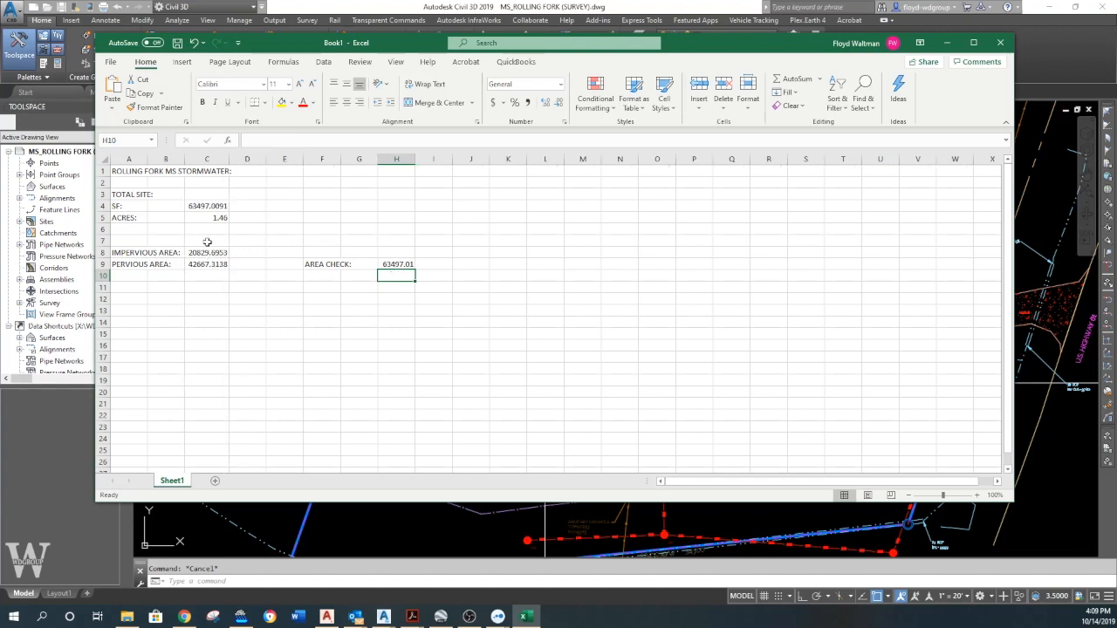
click(206, 206)
right_click(208, 207)
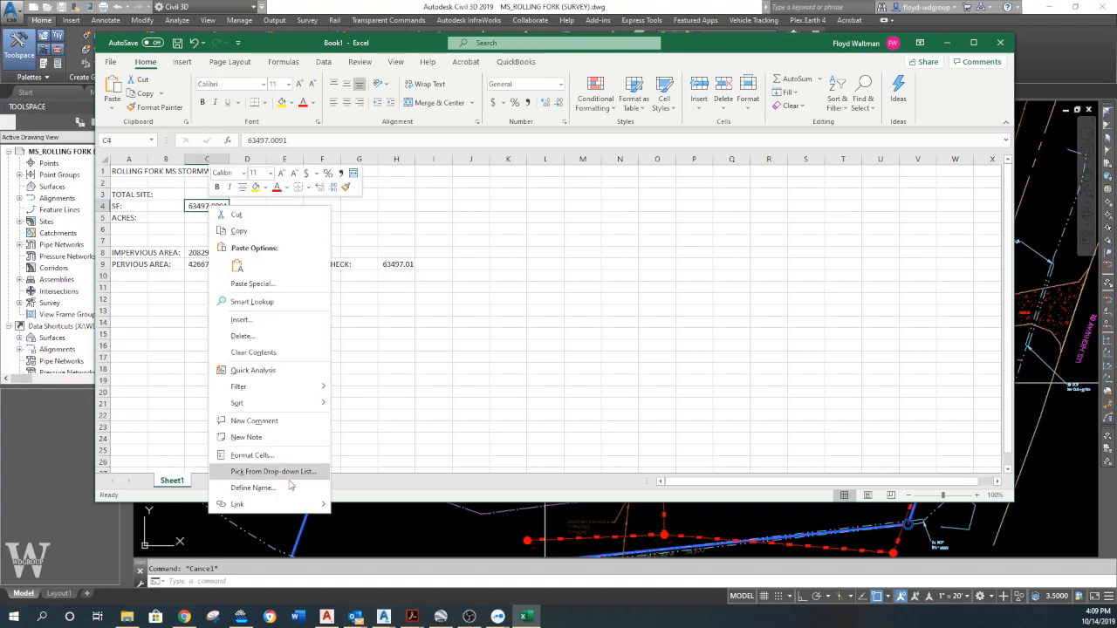
click(251, 456)
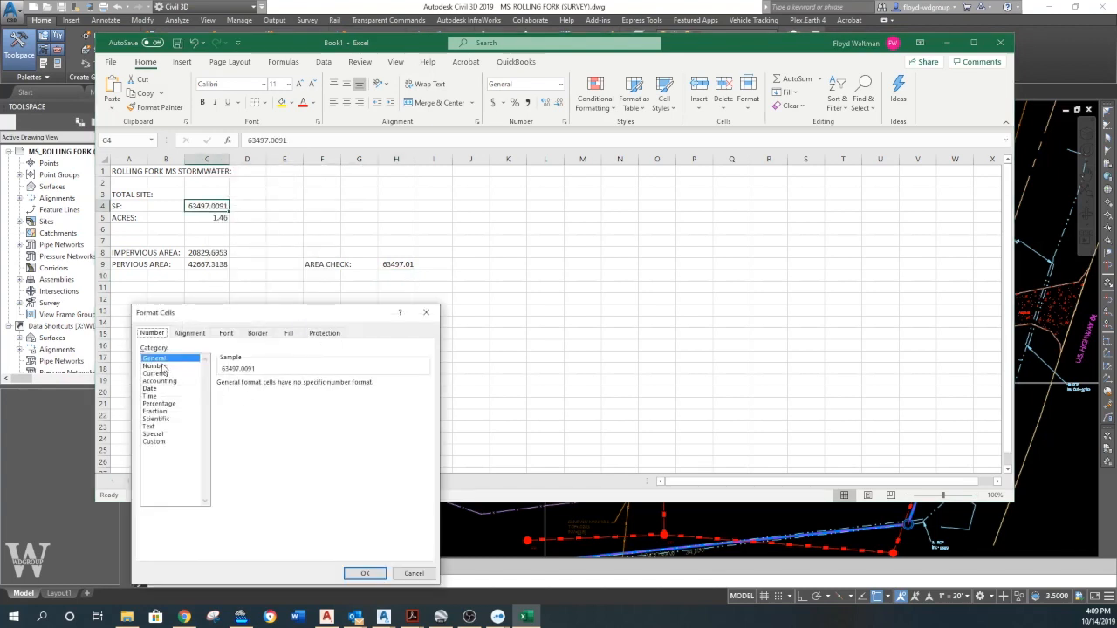
click(156, 365)
click(365, 574)
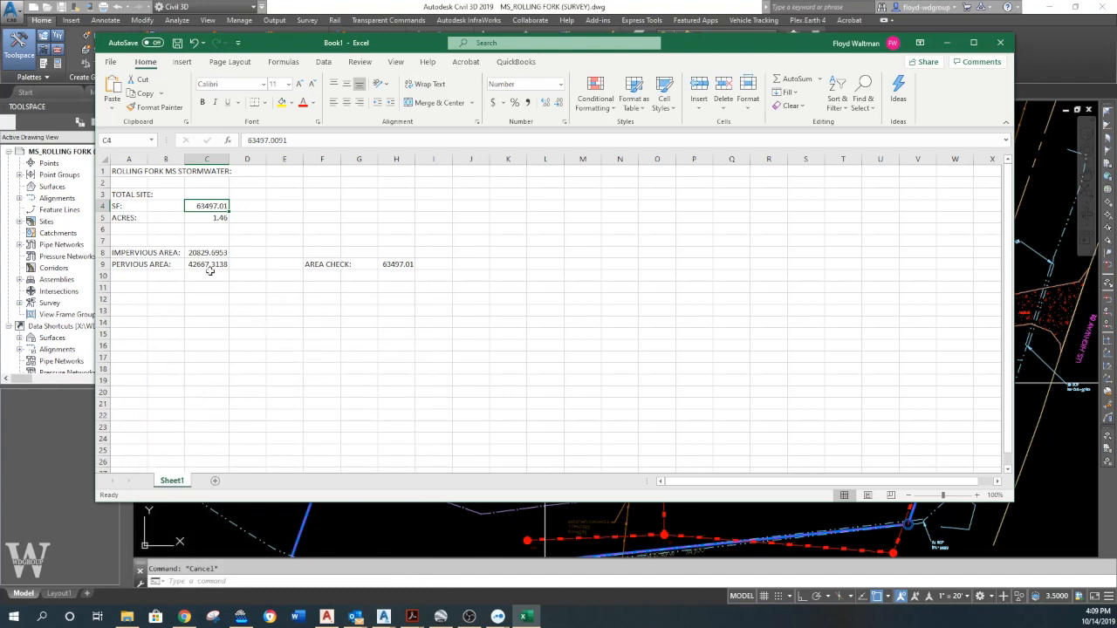
Format the impervious and pervious area values in C8:C9 as Number
shift+click(209, 264)
drag(215, 253, 211, 263)
right_click(210, 262)
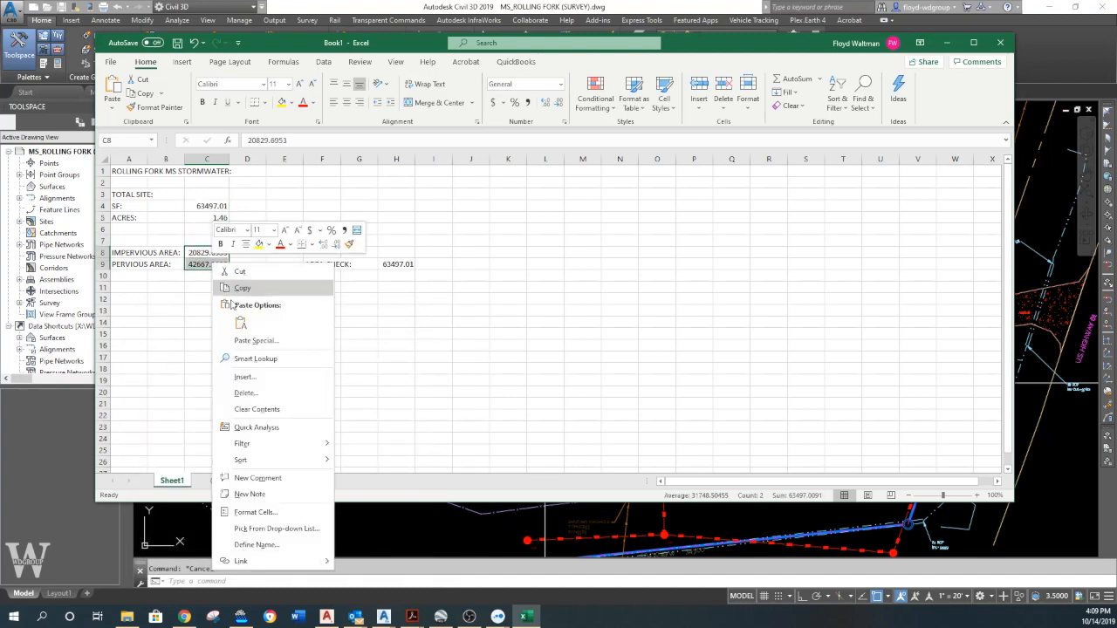
click(278, 513)
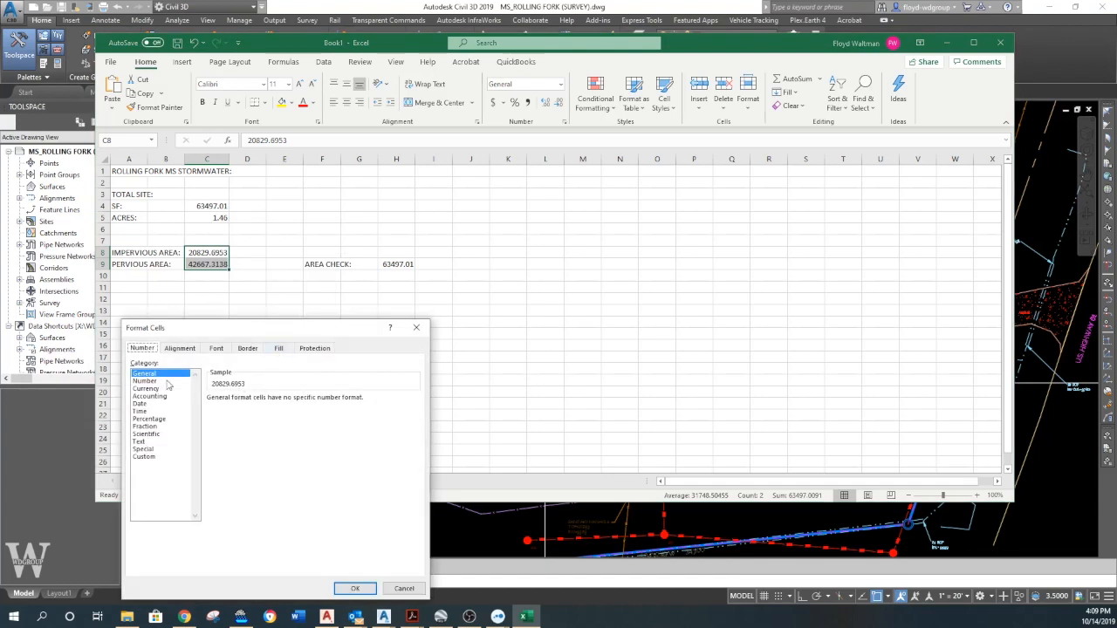
click(145, 381)
click(355, 589)
click(225, 331)
click(288, 310)
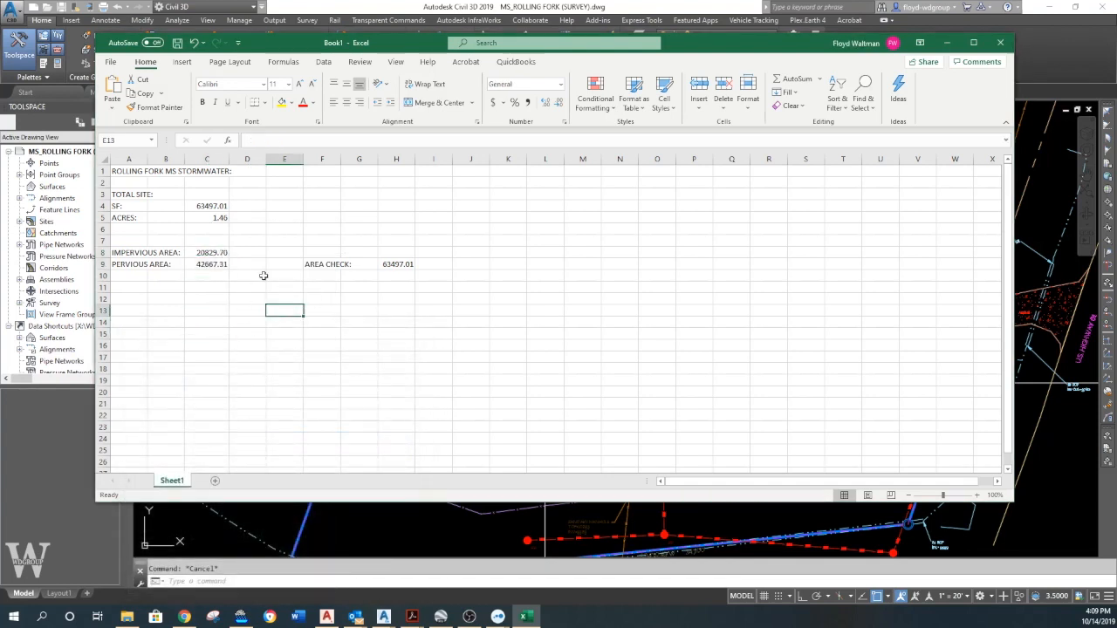
Return to the Civil 3D survey drawing, close the listing text window, and erase the traced impervious-area polyline
click(947, 42)
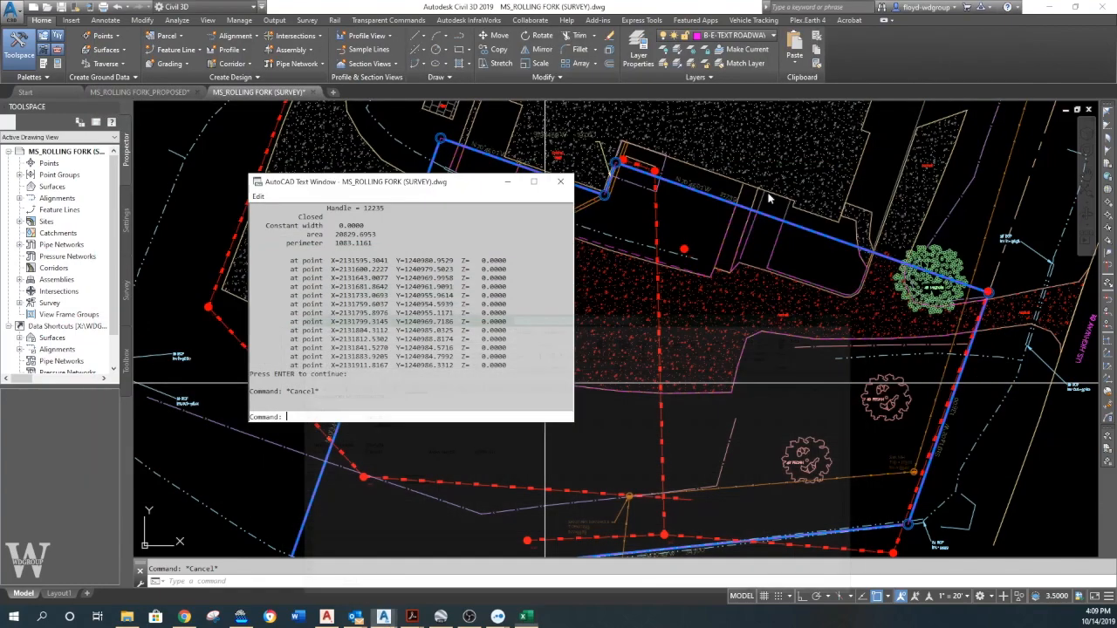
click(560, 183)
middle_drag(565, 429, 543, 384)
scroll(551, 380, down, 2)
scroll(593, 370, up, 2)
text(e)
key(Return)
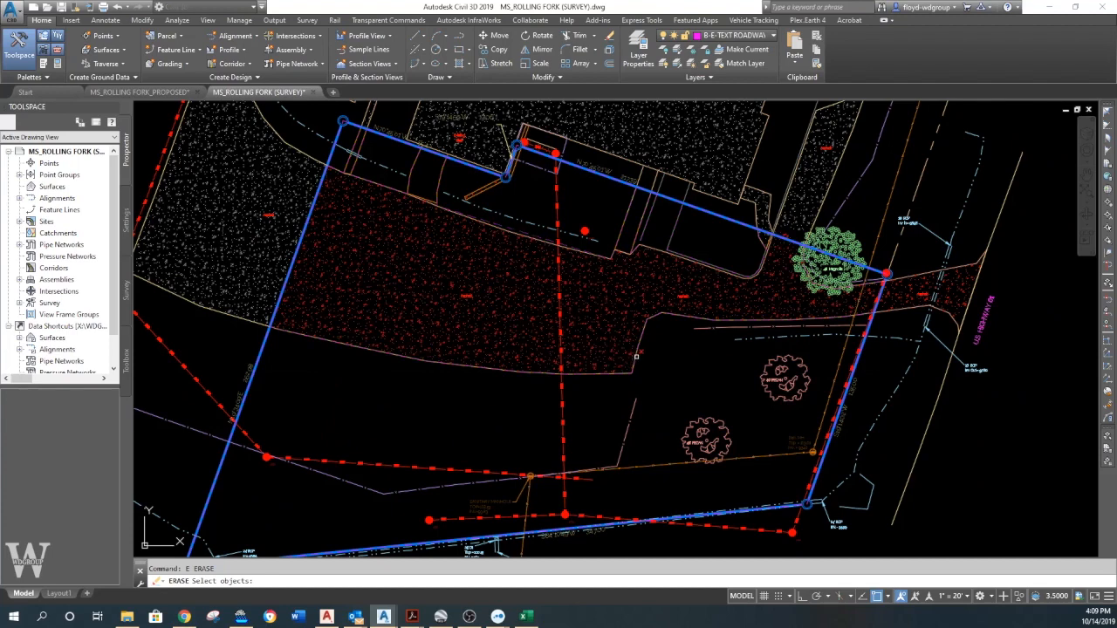
key(Return)
Close the survey drawing without saving and reopen MS_ROLLING FORK (SURVEY).dwg, ignoring the missing SHX files
scroll(535, 394, down, 2)
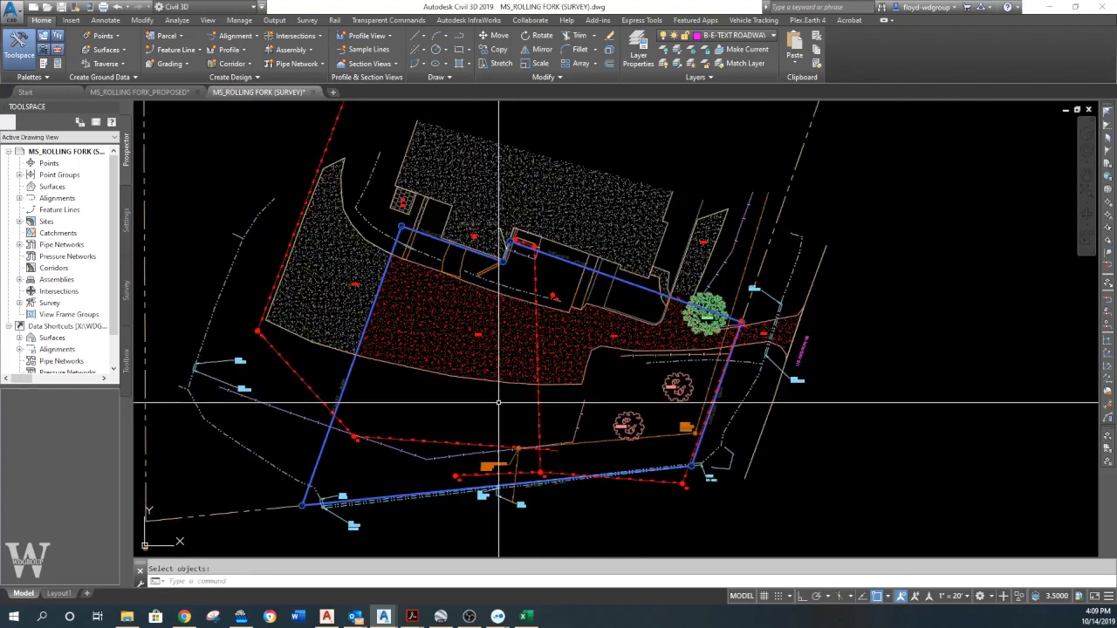
scroll(493, 401, down, 2)
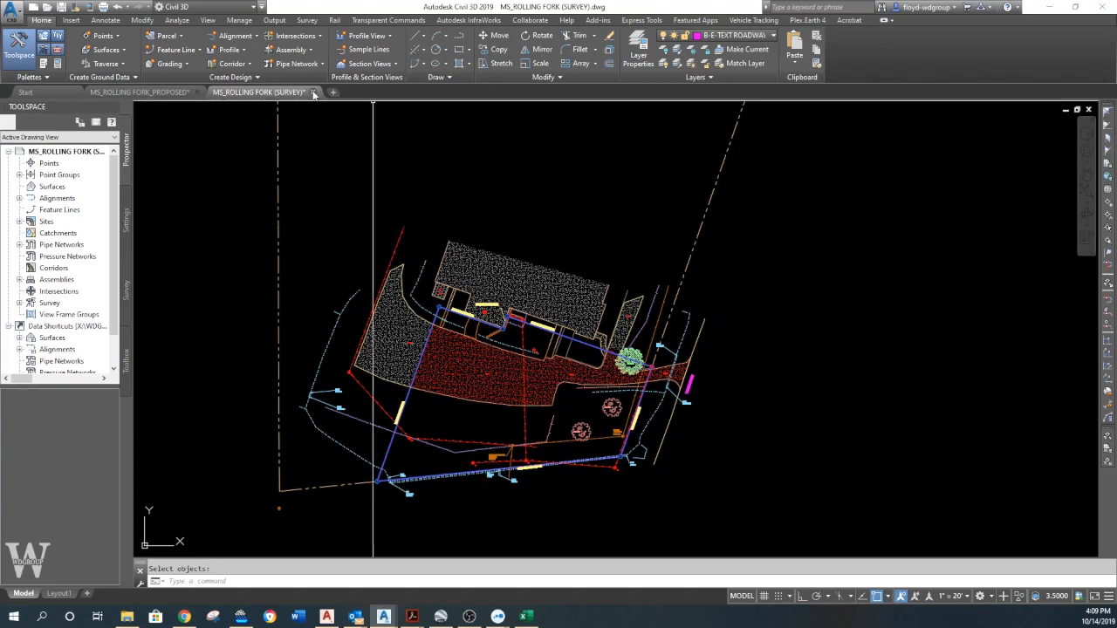
click(576, 339)
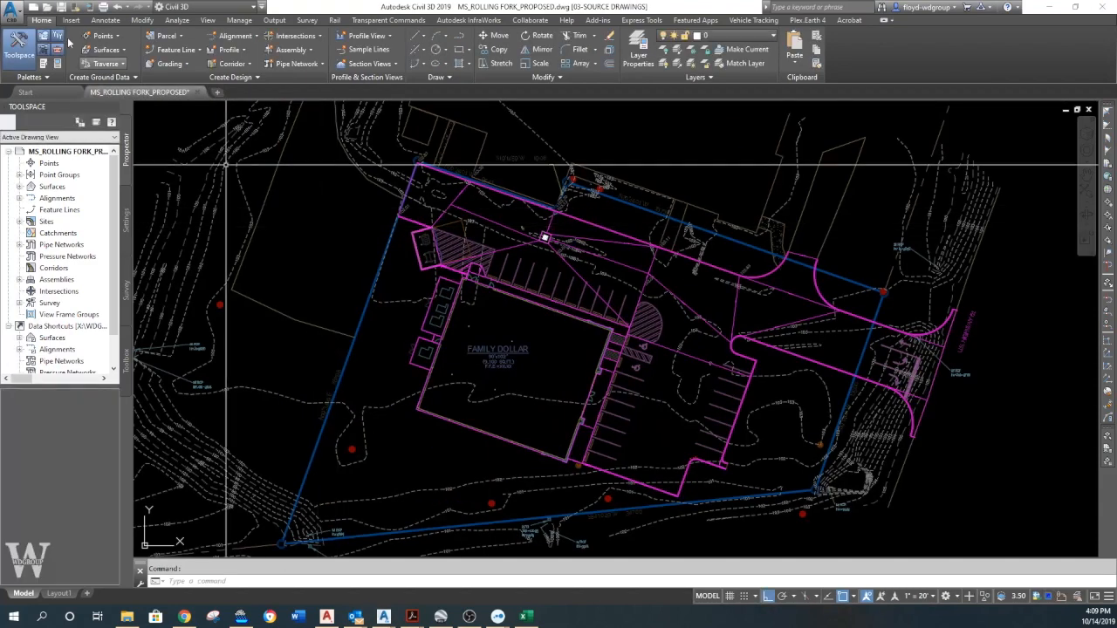
key(ctrl+o)
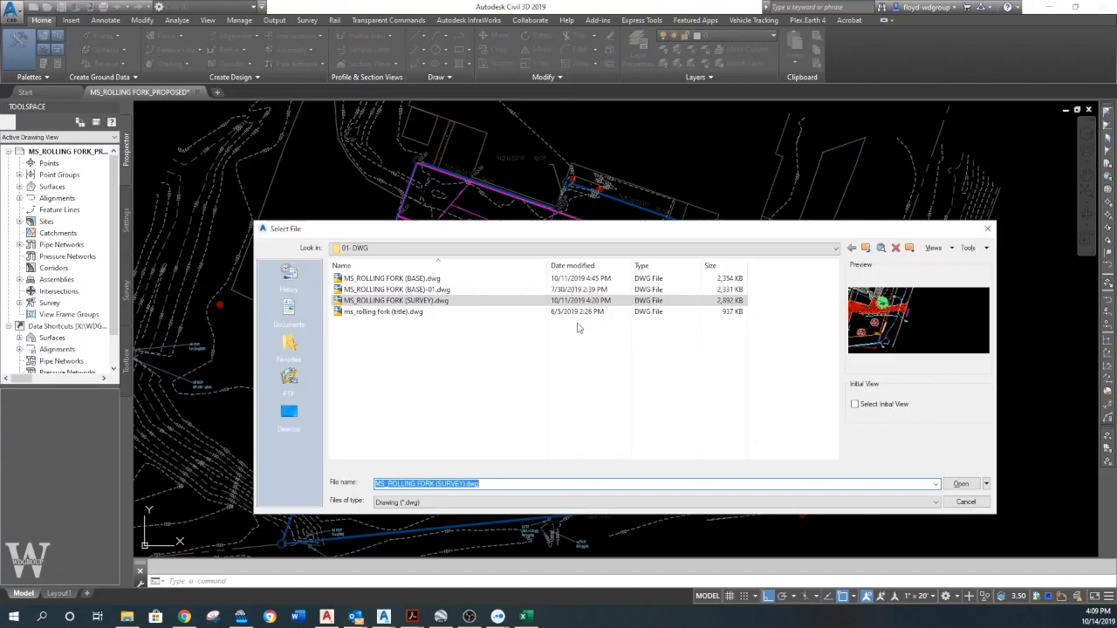
double_click(425, 299)
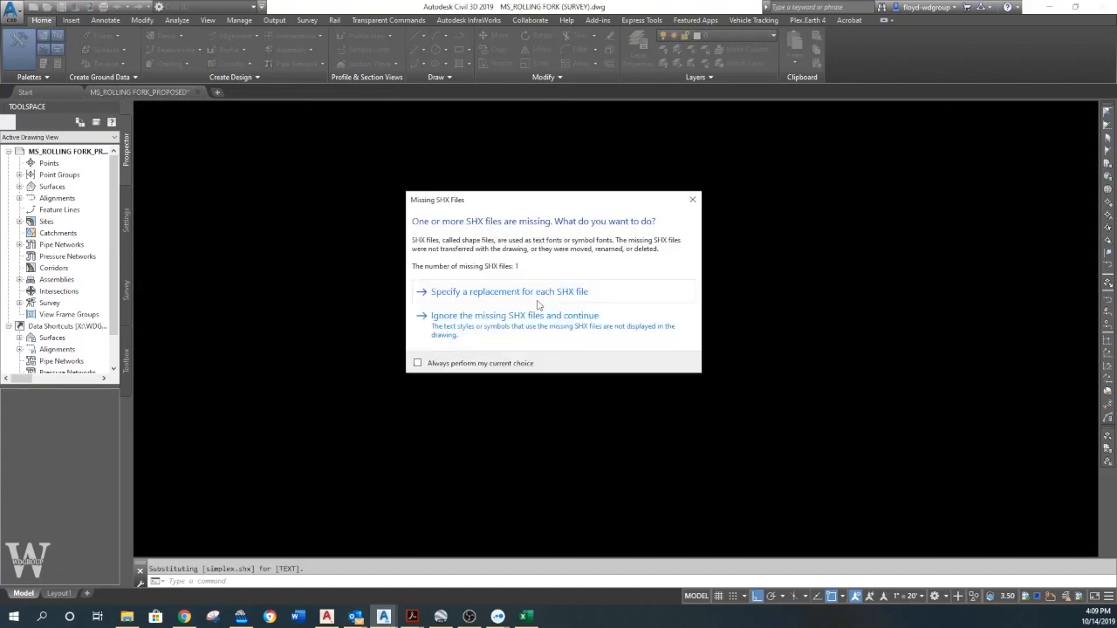
click(518, 319)
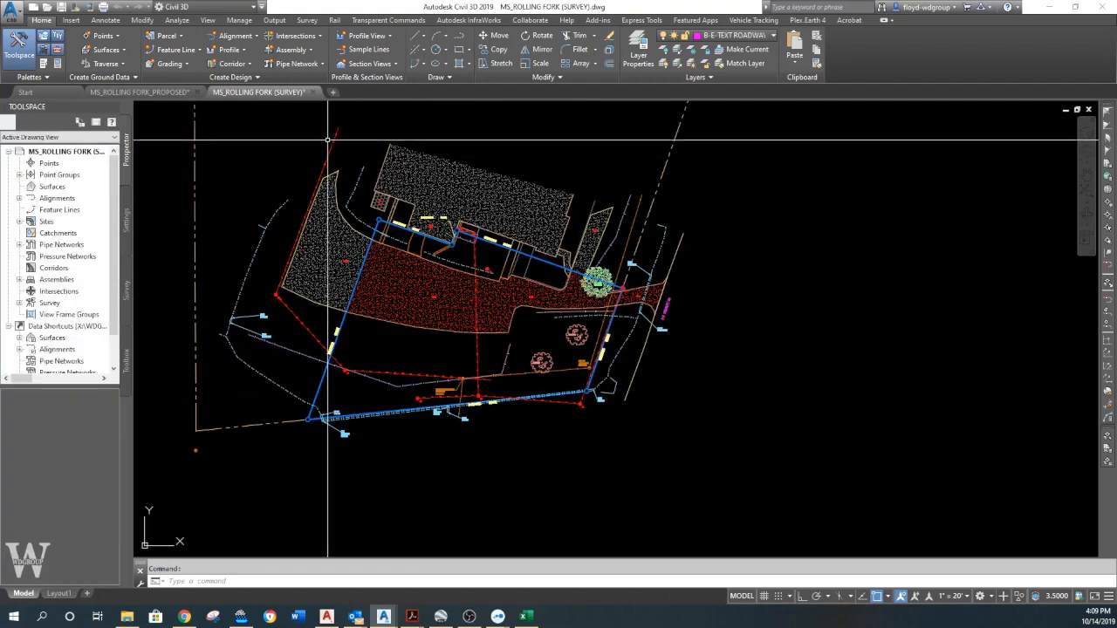
Switch to the MS_ROLLING FORK_PROPOSED drawing with the Family Dollar site plan
click(173, 91)
key(Escape)
middle_drag(608, 301, 566, 247)
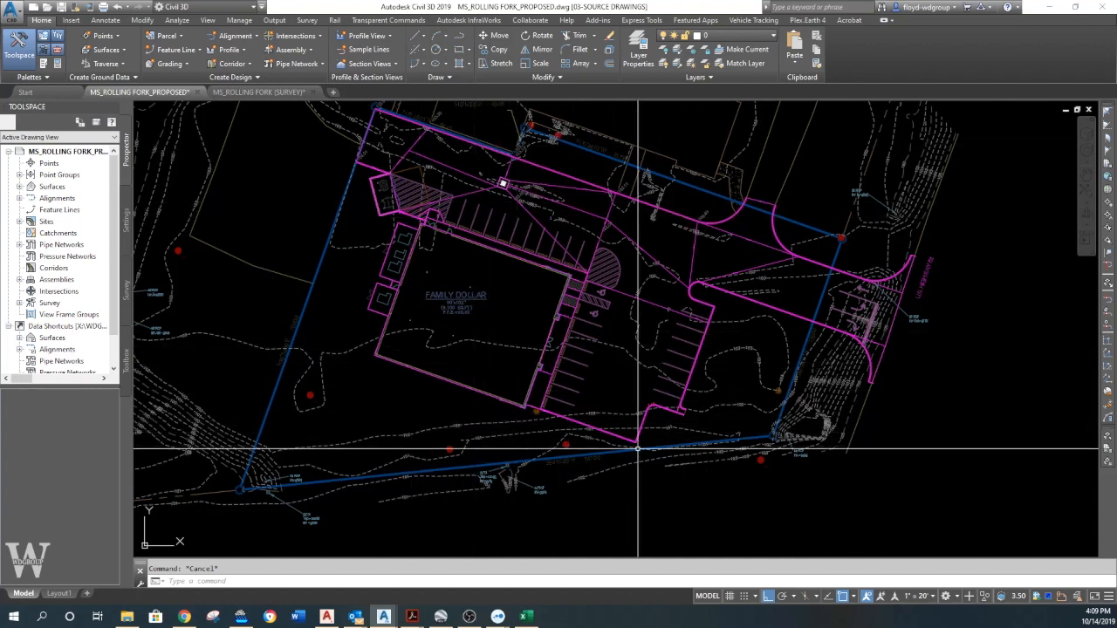
Start Water Drop on the MS_ROLLING FORK_EXISTING surface with path layer B-P-NOPLOT, 2D Polyline paths and start-point markers turned on
click(498, 444)
click(314, 41)
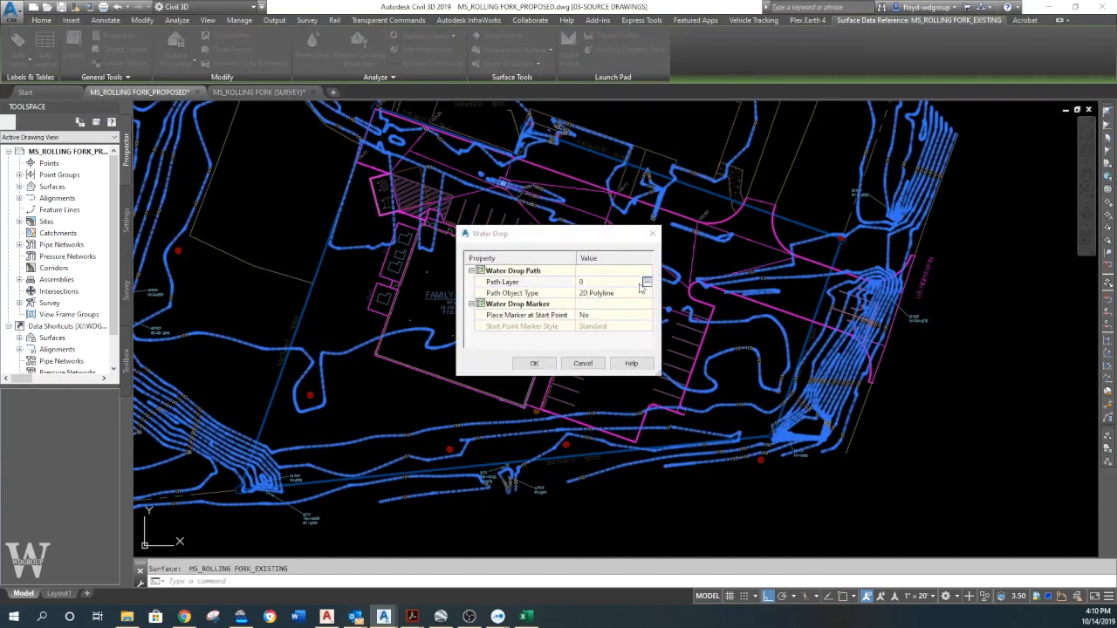
click(647, 282)
click(517, 302)
click(614, 415)
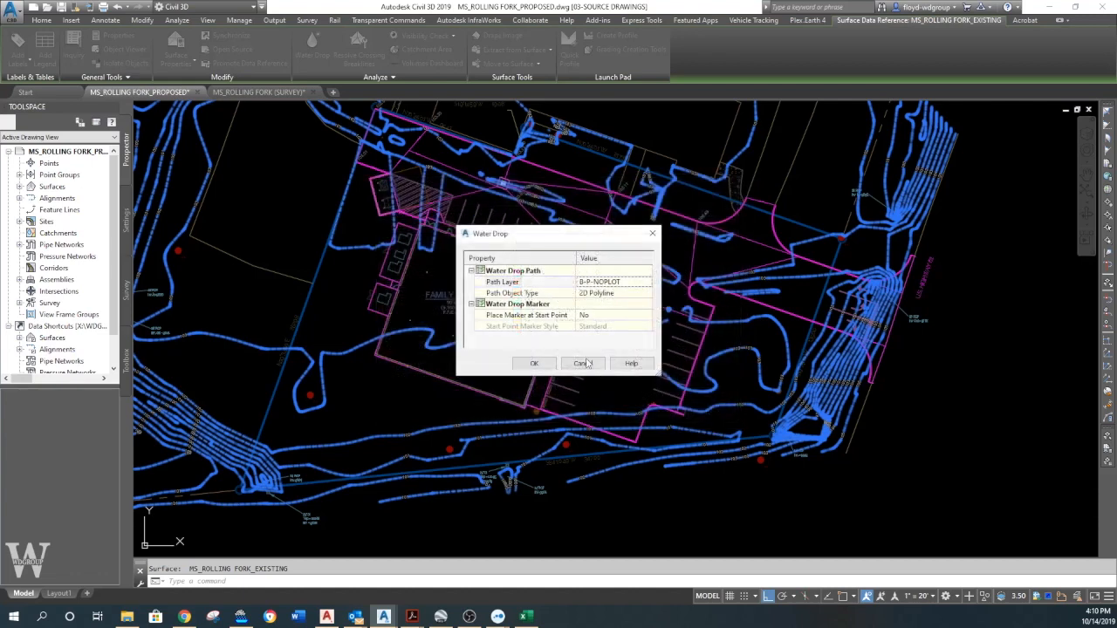
click(596, 315)
click(602, 329)
click(534, 363)
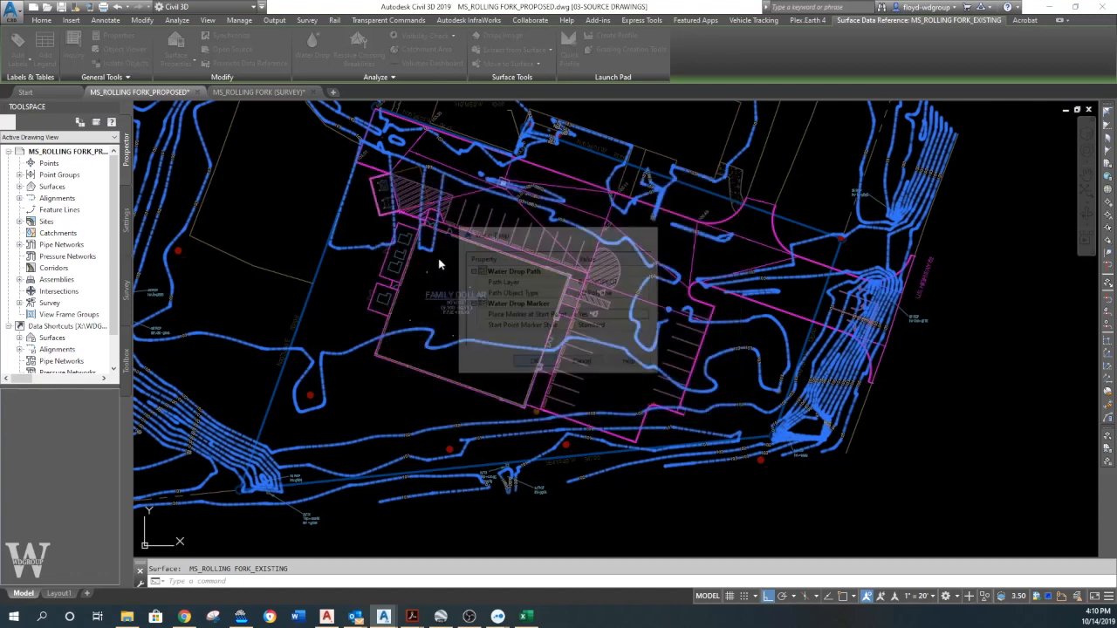
Place water drops across the whole Family Dollar site, including the building, parking lot and driveway, to trace the existing flow paths
click(379, 122)
click(390, 142)
click(394, 176)
click(370, 221)
click(361, 267)
click(341, 300)
click(336, 327)
click(376, 342)
click(410, 384)
click(405, 267)
click(416, 259)
click(472, 246)
click(473, 191)
click(539, 167)
click(581, 172)
click(621, 179)
click(670, 214)
click(760, 279)
click(810, 289)
click(786, 258)
click(740, 314)
click(744, 354)
click(734, 384)
click(680, 402)
click(414, 270)
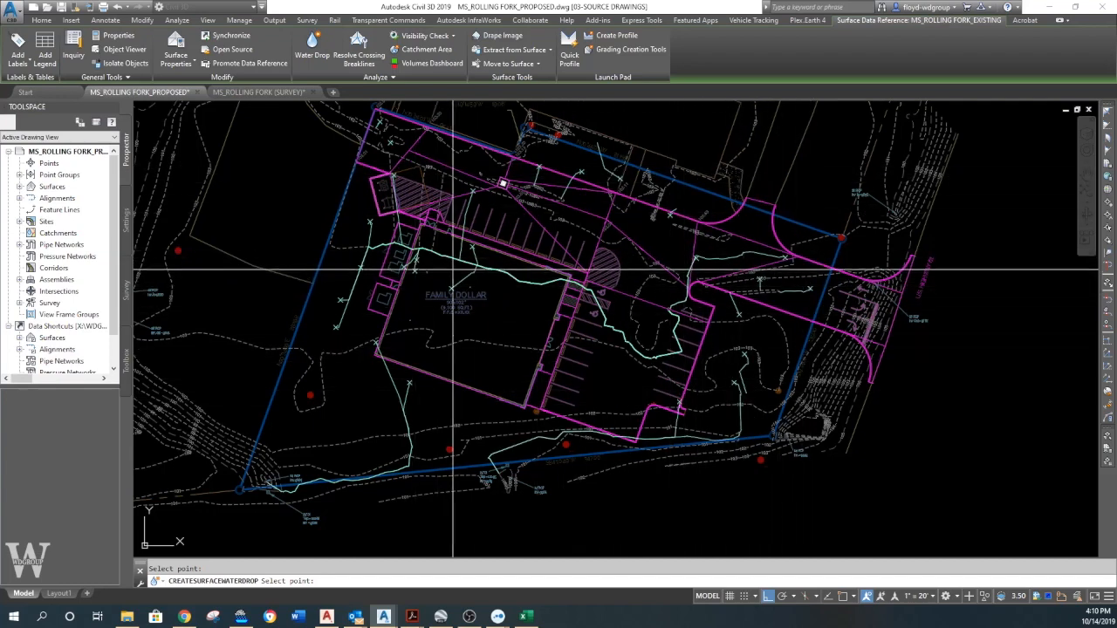
click(452, 288)
key(Escape)
key(Escape)
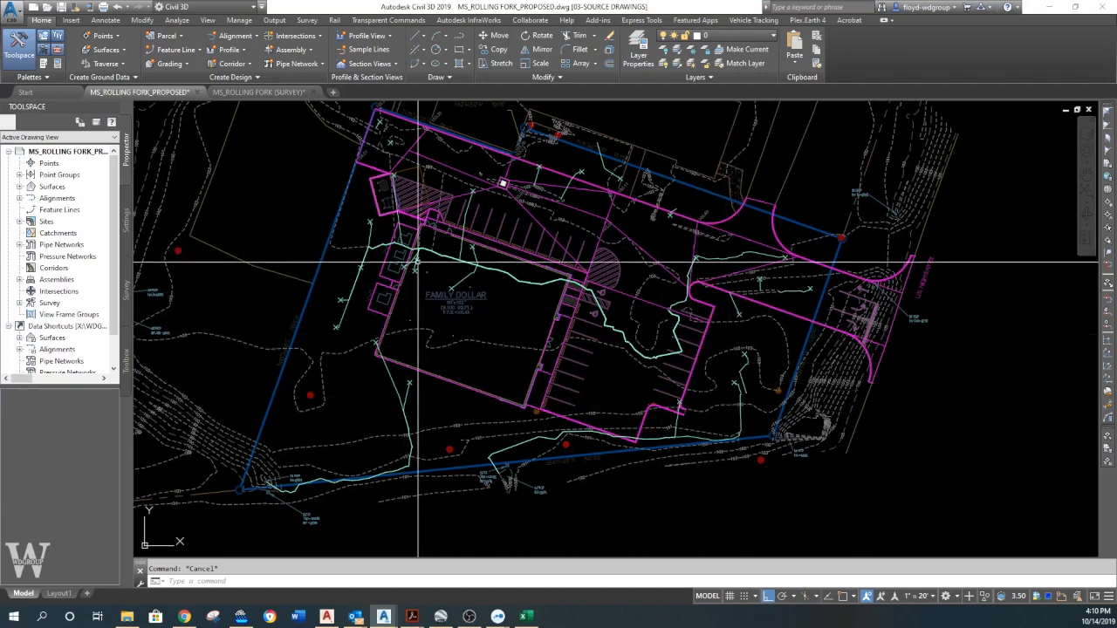
Draw a two-segment polyline with Ortho off from west of the building across the parking lot to near the site's southeast corner
text(pl)
key(Return)
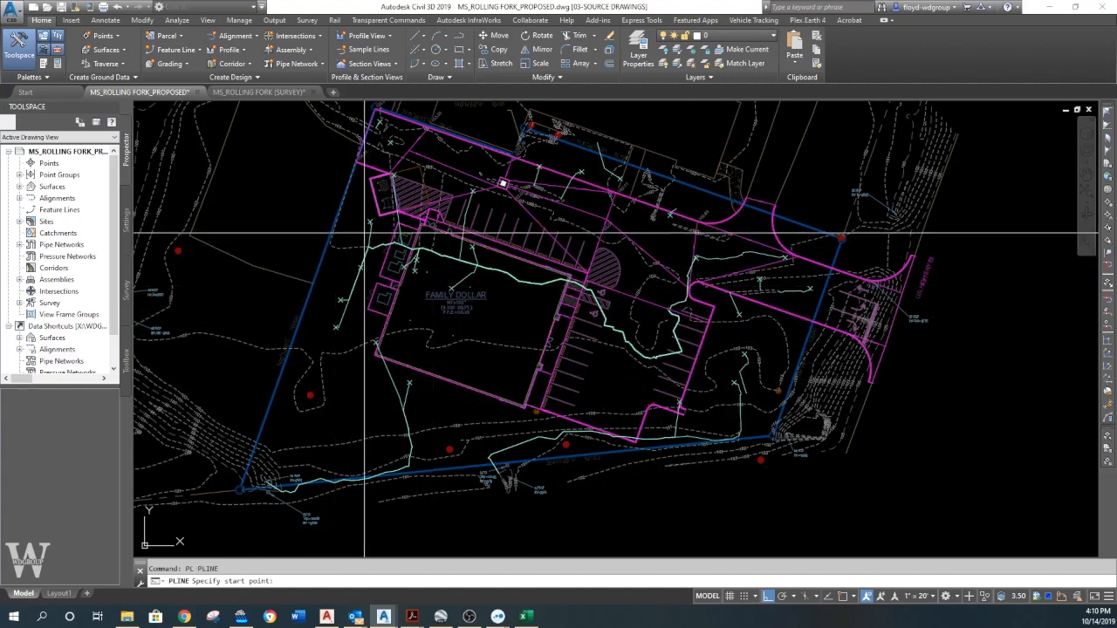
click(370, 230)
key(F8)
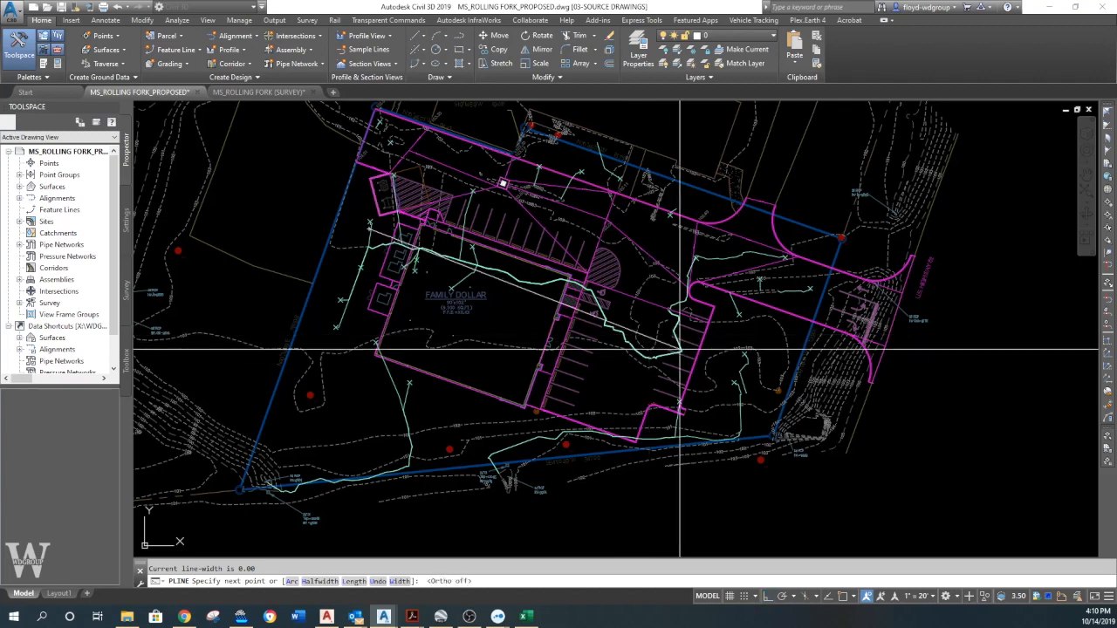
click(751, 434)
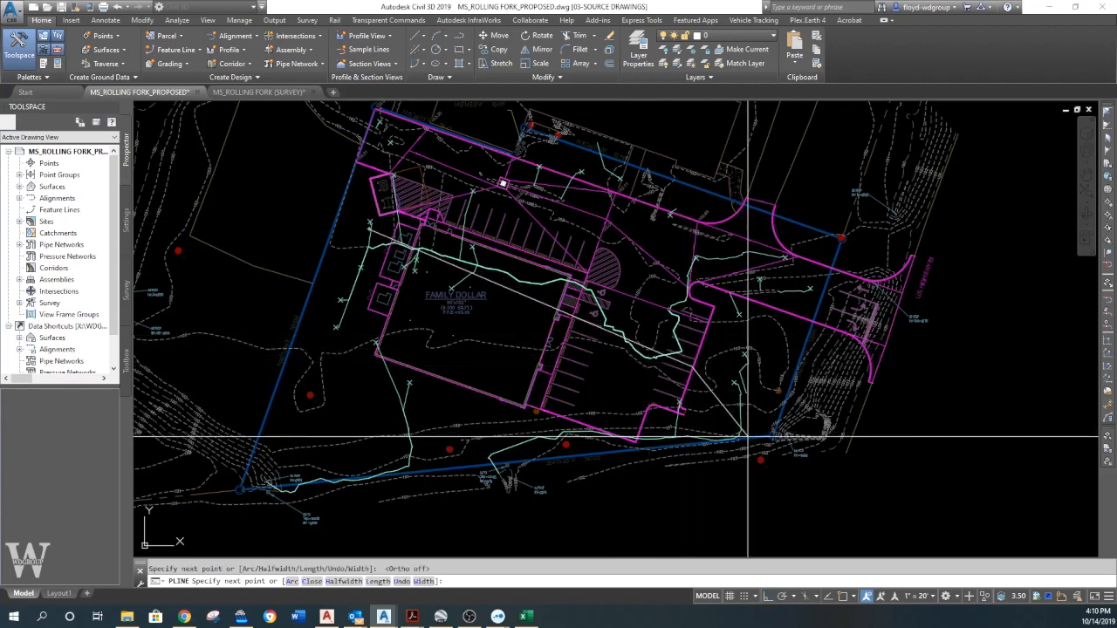
key(Escape)
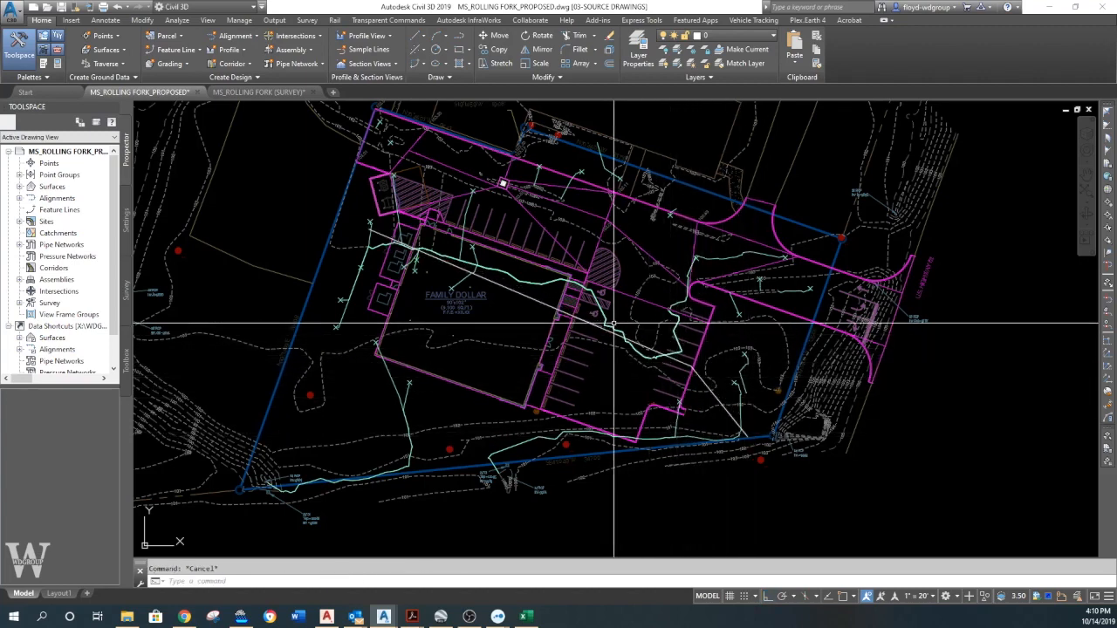
Add a two-point surface slope label in the WDGROUP SLOPE style along the polyline's first segment, through the building
scroll(535, 306, up, 2)
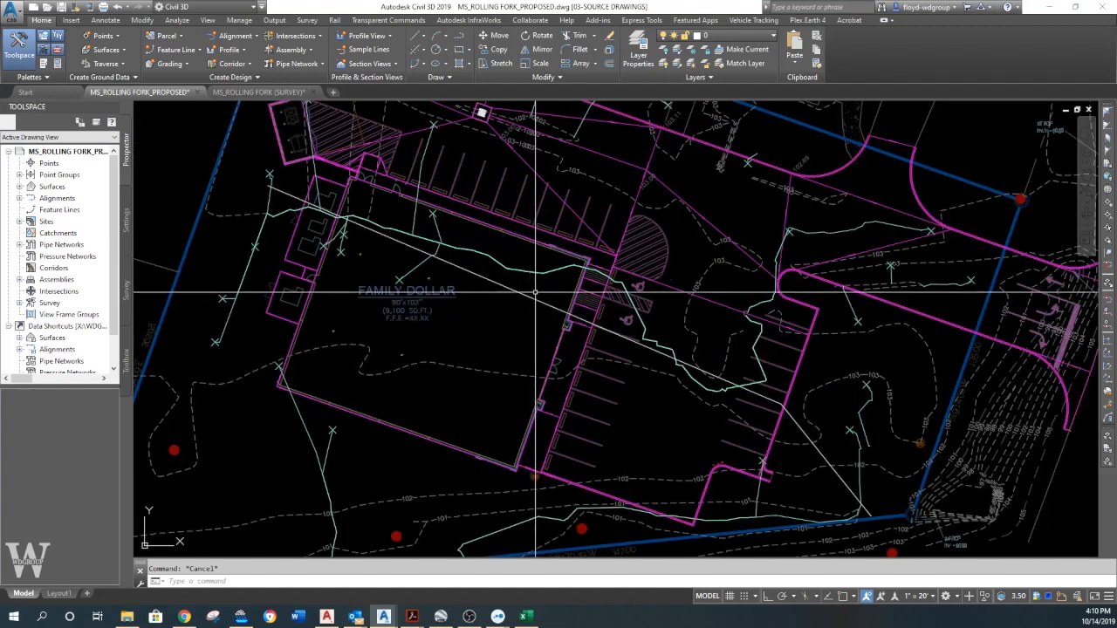
click(106, 19)
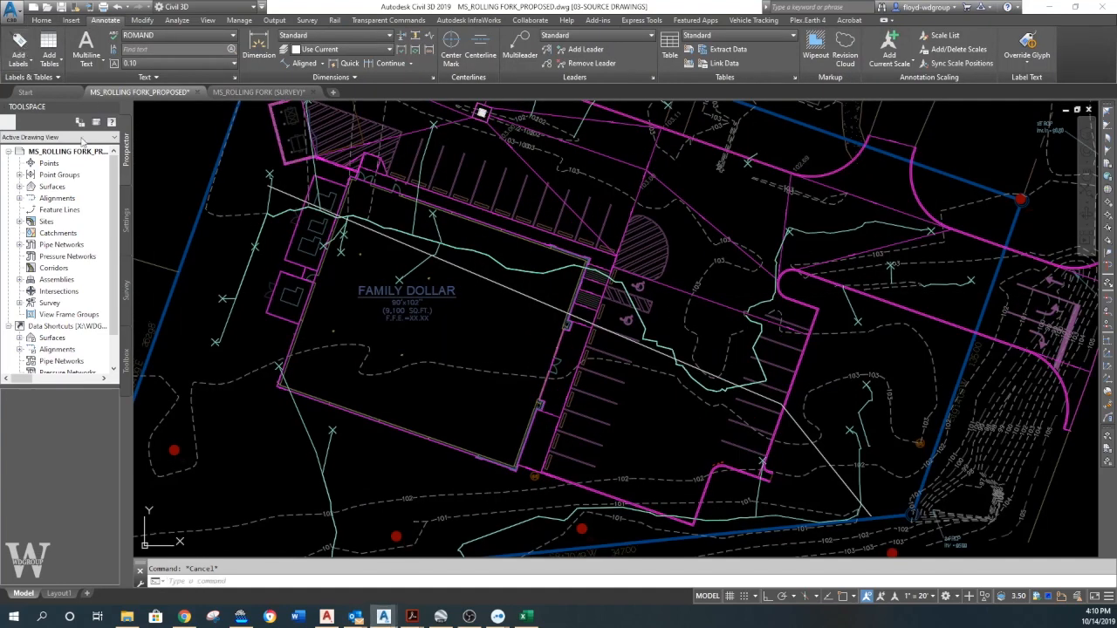
click(50, 134)
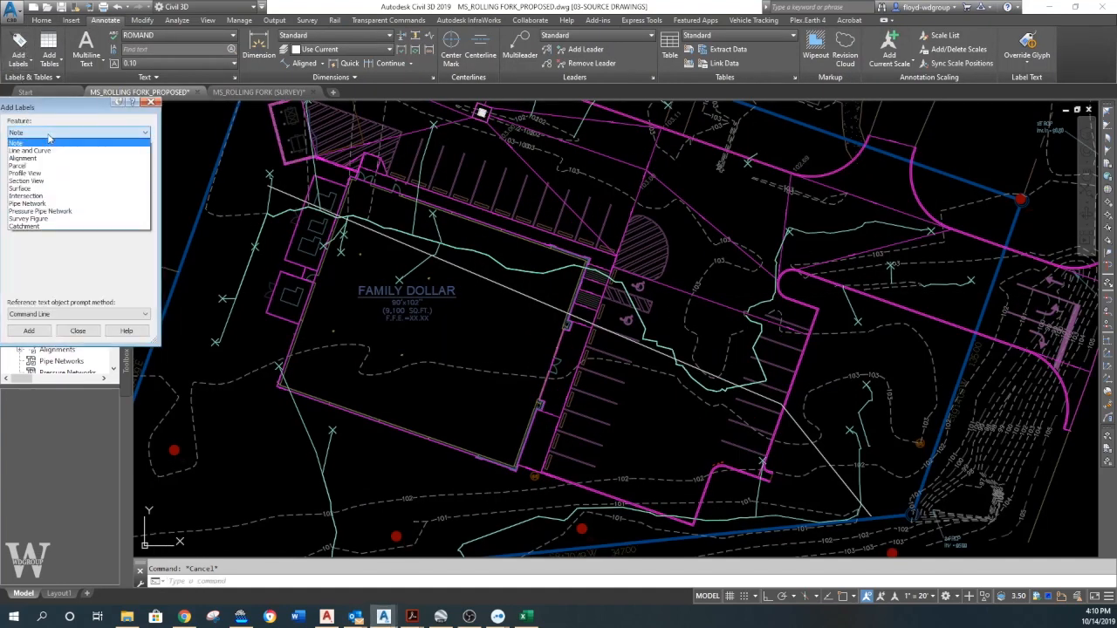
click(42, 189)
click(28, 331)
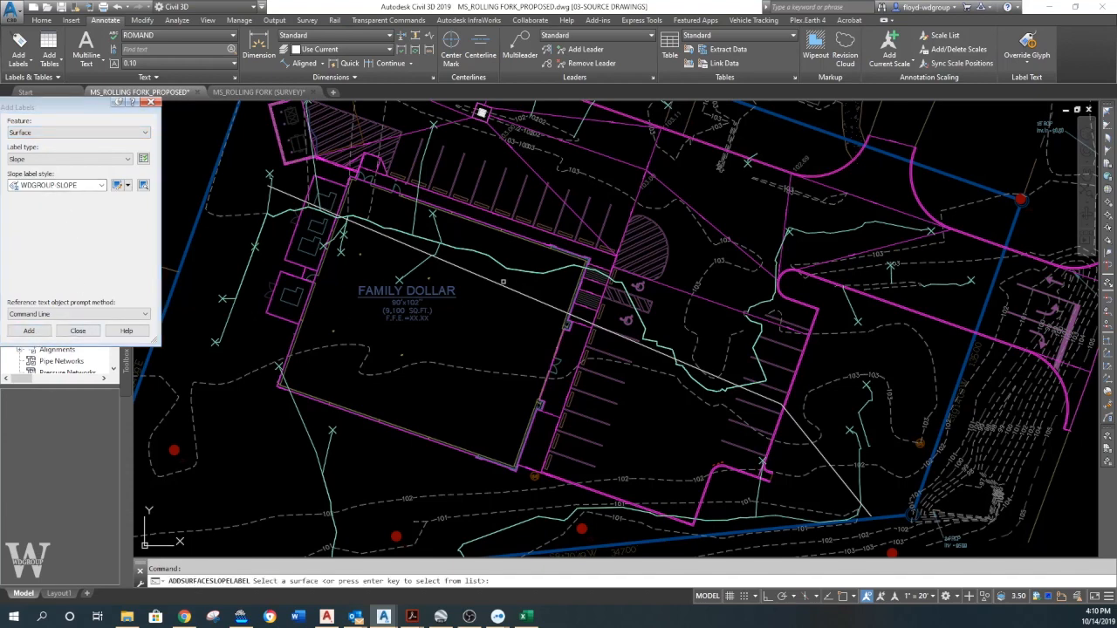
click(505, 375)
text(po)
key(Return)
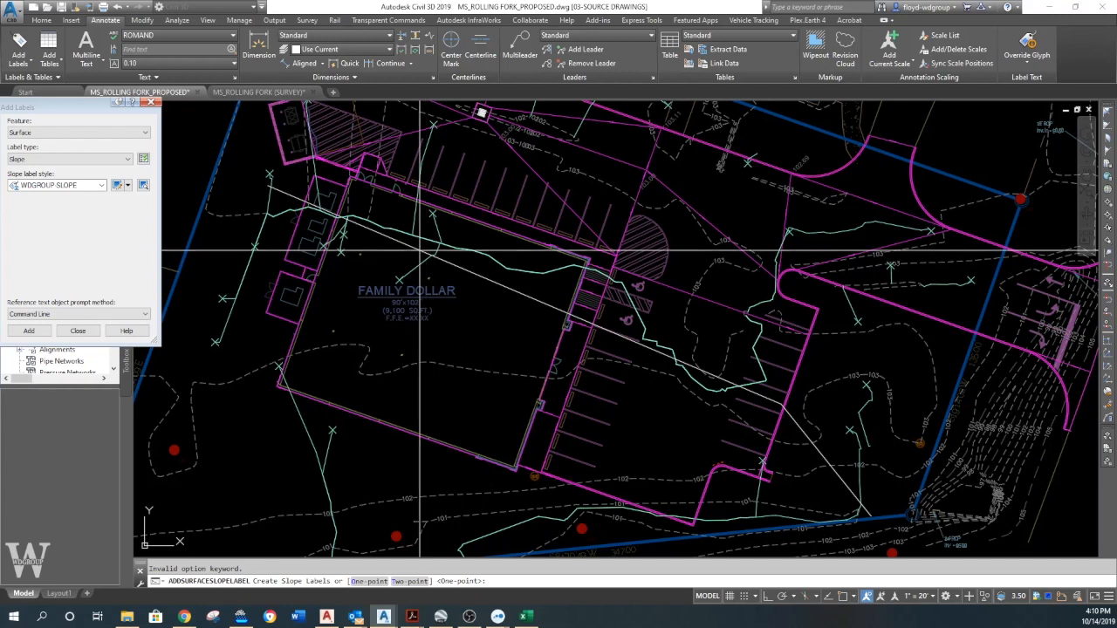
text(tw)
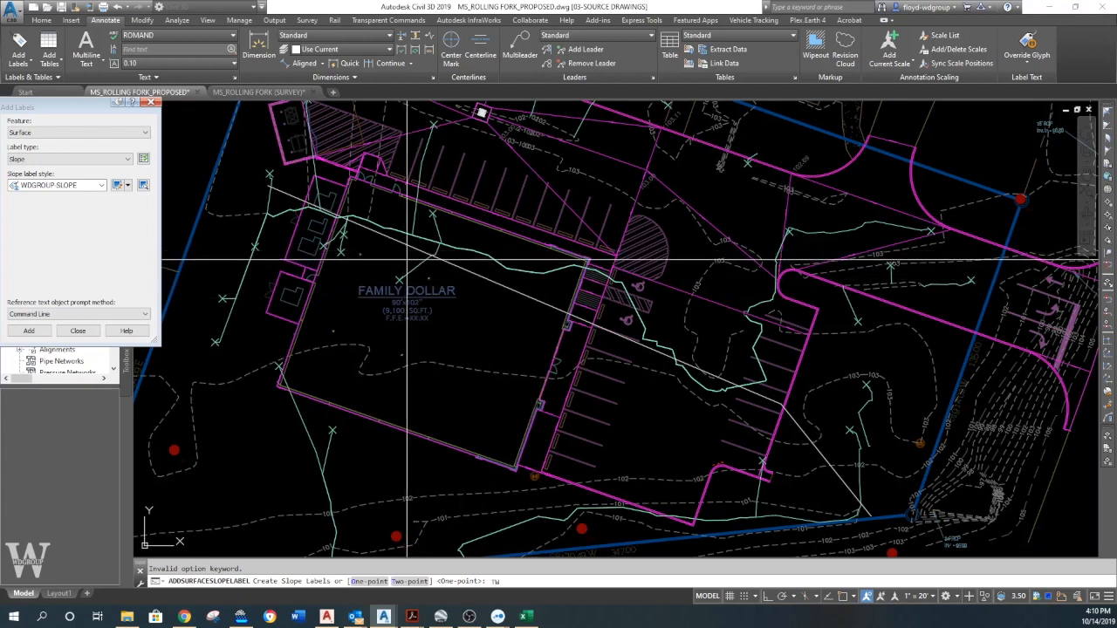
key(Return)
click(434, 256)
click(611, 330)
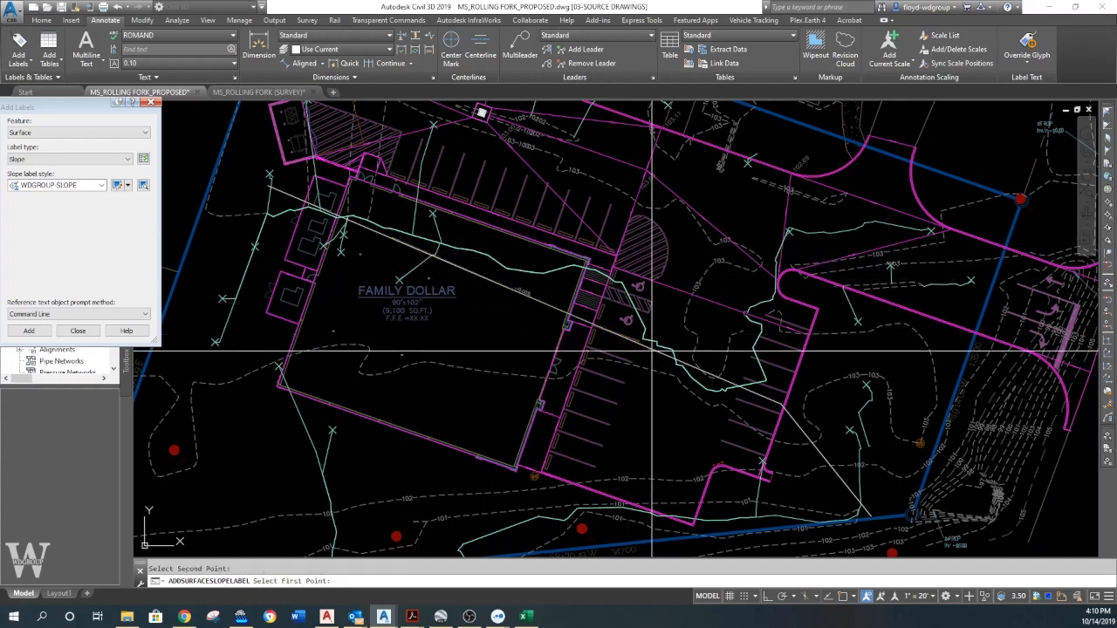
Add a two-point slope label along the polyline's second segment, from the parking lot edge to the southeast corner
scroll(672, 360, up, 2)
middle_drag(778, 392, 723, 308)
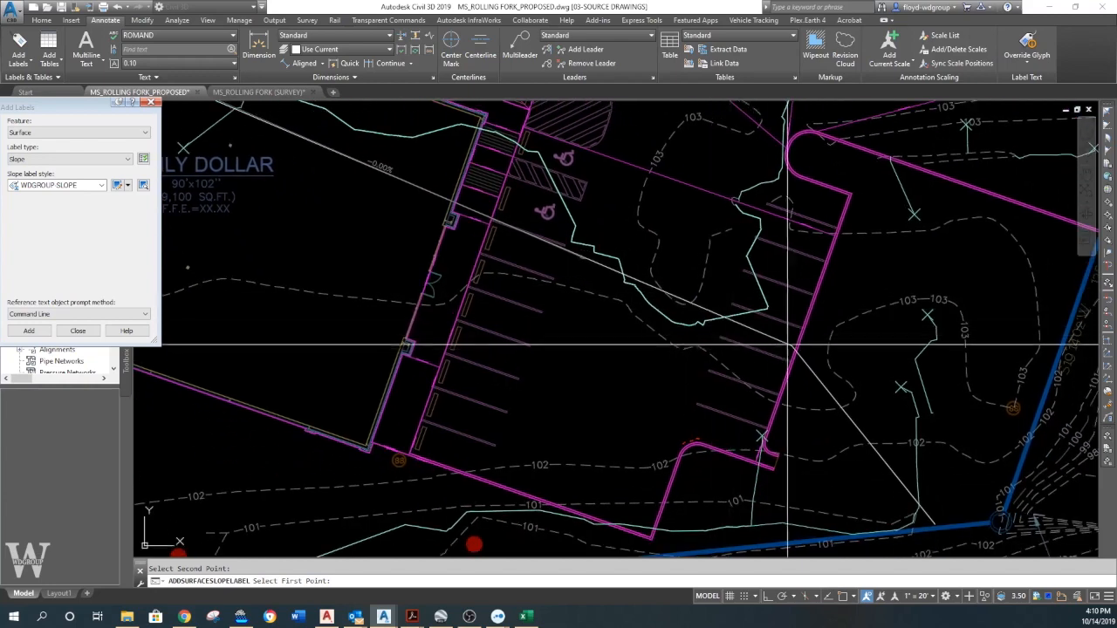
click(802, 355)
click(942, 524)
Add three parallel two-point slope labels running southeast across the building and the parking lot east of it
middle_drag(701, 411, 974, 449)
click(410, 142)
click(515, 372)
click(549, 208)
click(659, 411)
click(688, 265)
click(811, 495)
Add more two-point slope labels across the east parking stalls, down the building's west part, and over the northeast parking area
scroll(828, 468, down, 1)
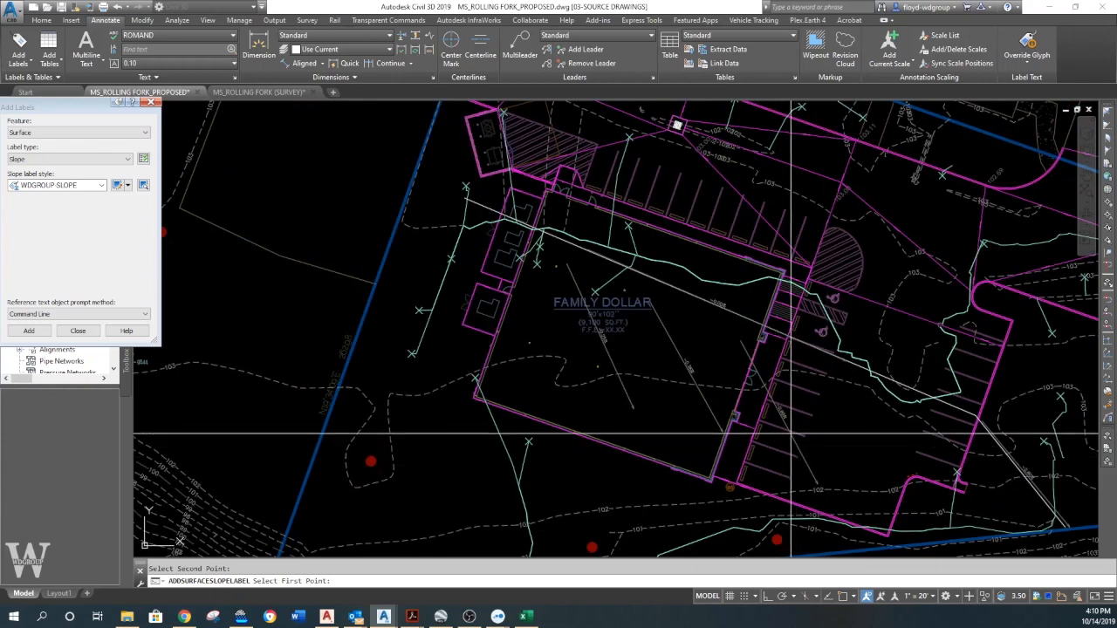
click(791, 353)
click(866, 458)
click(474, 217)
click(576, 531)
mouse_move(619, 483)
middle_down()
mouse_move(448, 585)
mouse_move(441, 532)
middle_up()
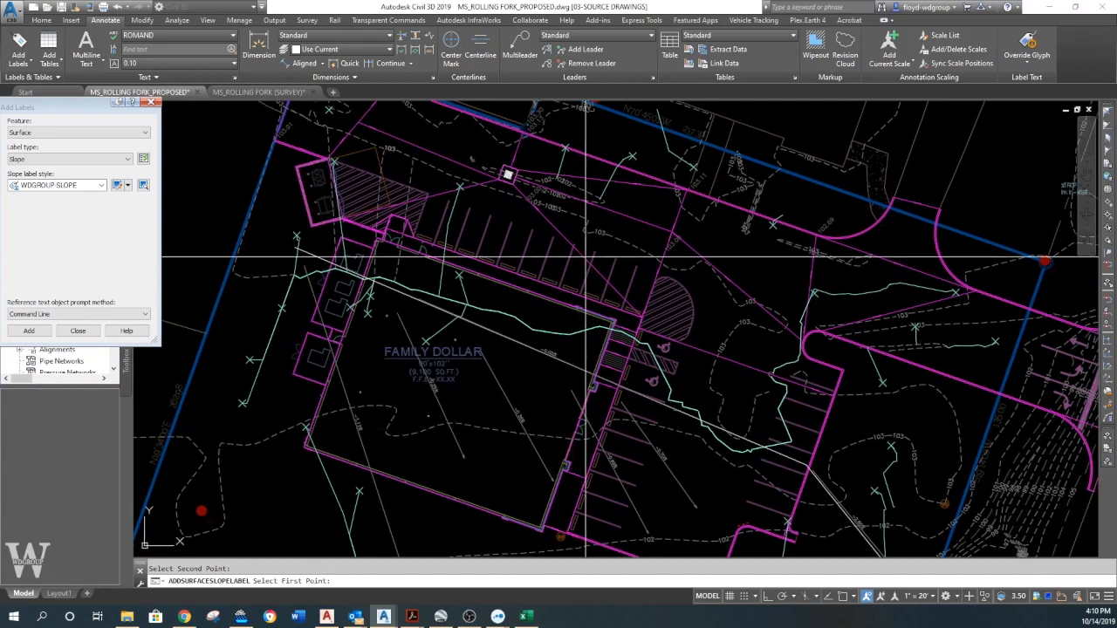
click(762, 425)
click(756, 425)
Add two more diagonal slope labels, one inside the building and one from its west side to the southern flow path
scroll(741, 442, down, 5)
scroll(749, 449, up, 5)
scroll(661, 359, down, 3)
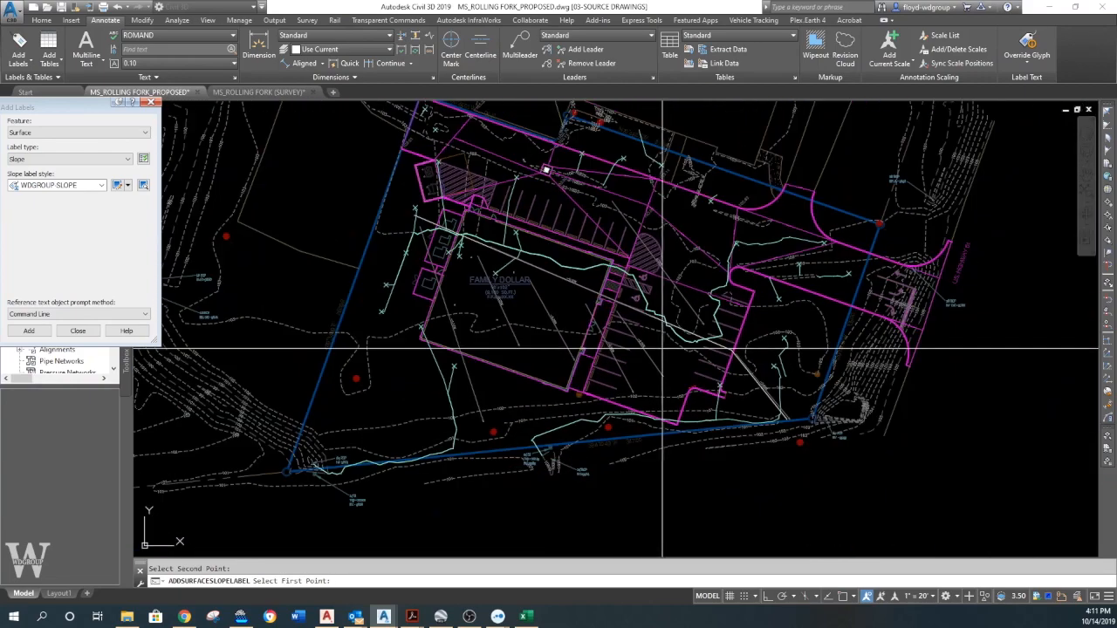
scroll(639, 367, up, 1)
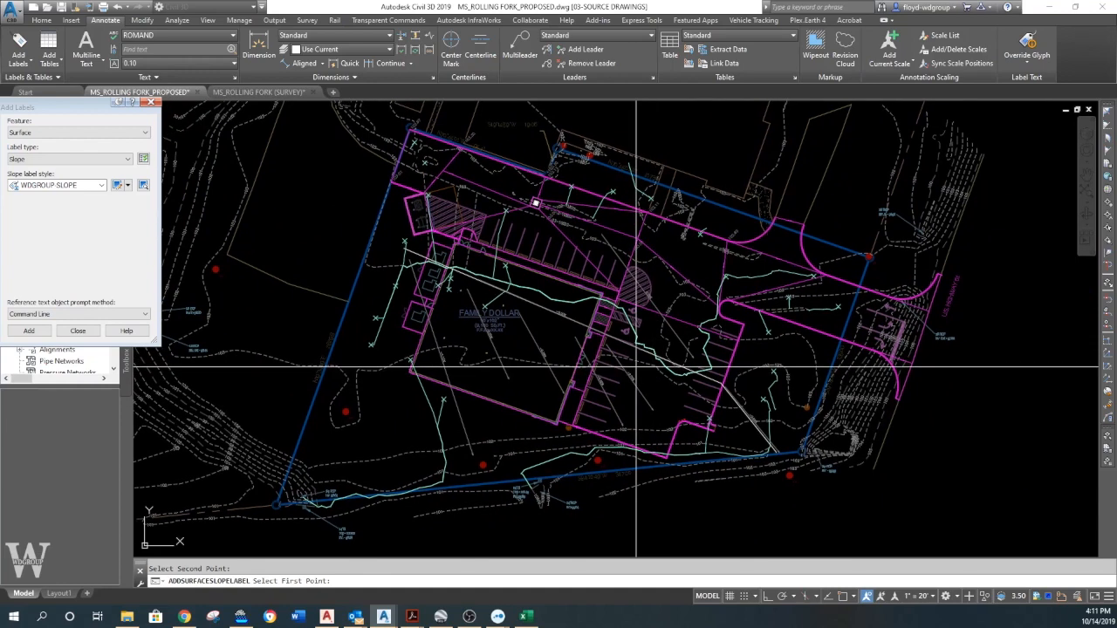
scroll(636, 362, up, 1)
middle_drag(639, 345, 698, 313)
click(523, 247)
click(605, 394)
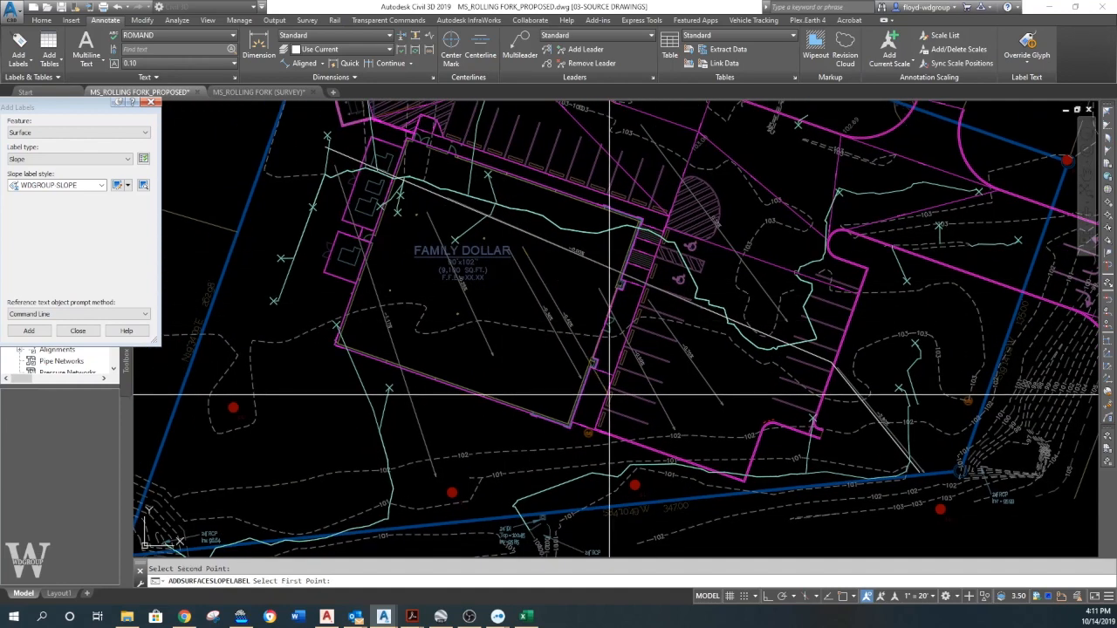
click(579, 286)
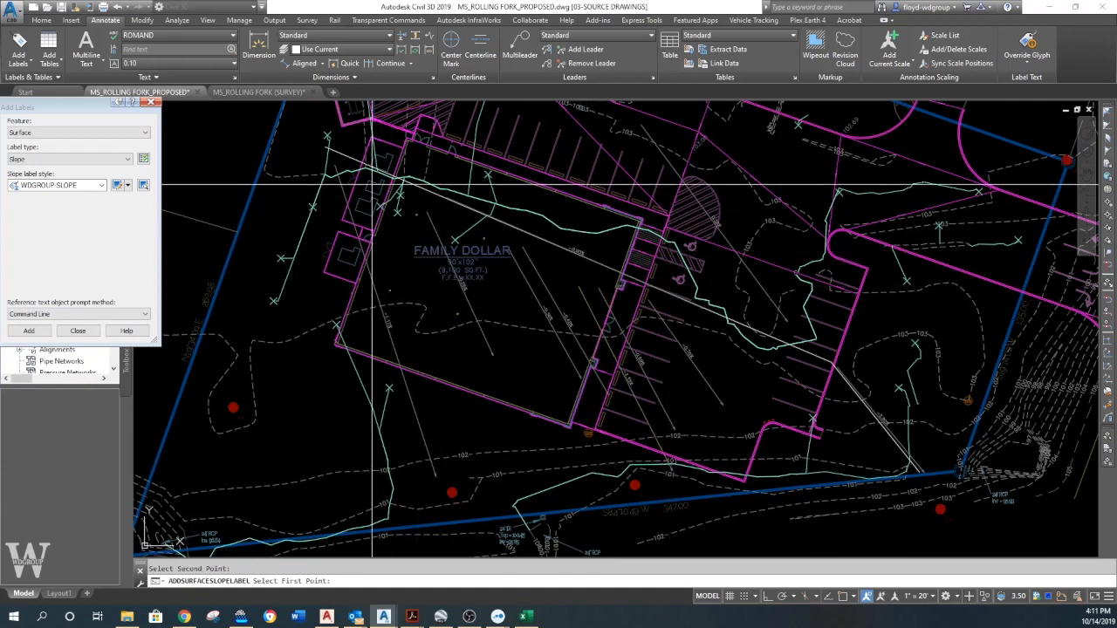
click(542, 446)
Finish labeling and erase the two-segment flow-path polyline
key(Escape)
text(e)
key(Return)
key(Escape)
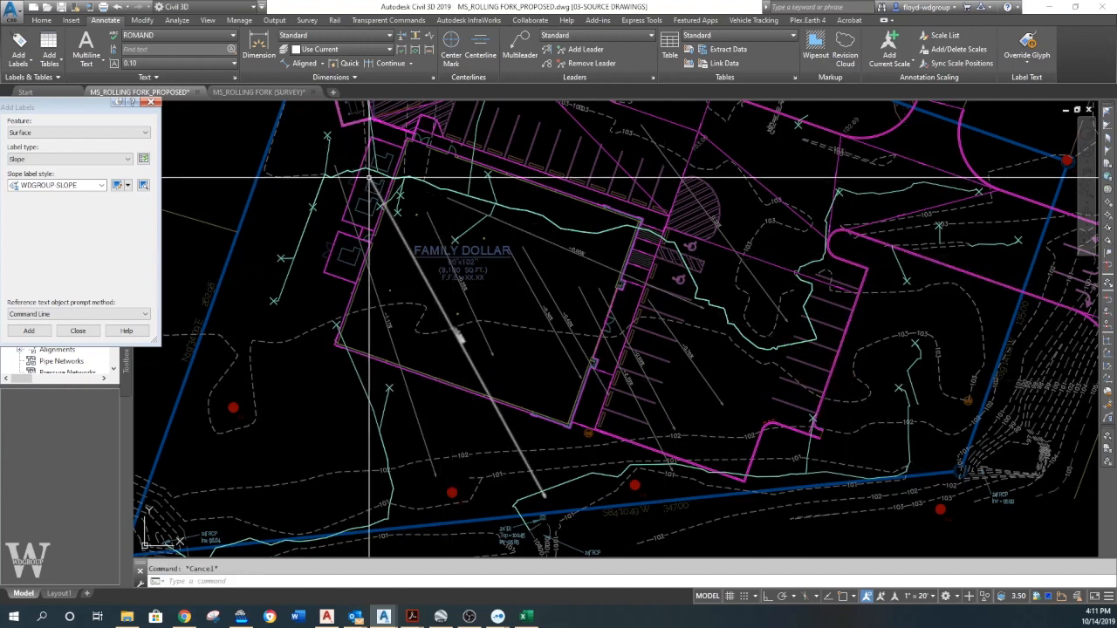
Stretch the long diagonal slope label's start northwest of the building and pull its other end back to just south of the building
middle_drag(369, 179, 420, 206)
click(423, 218)
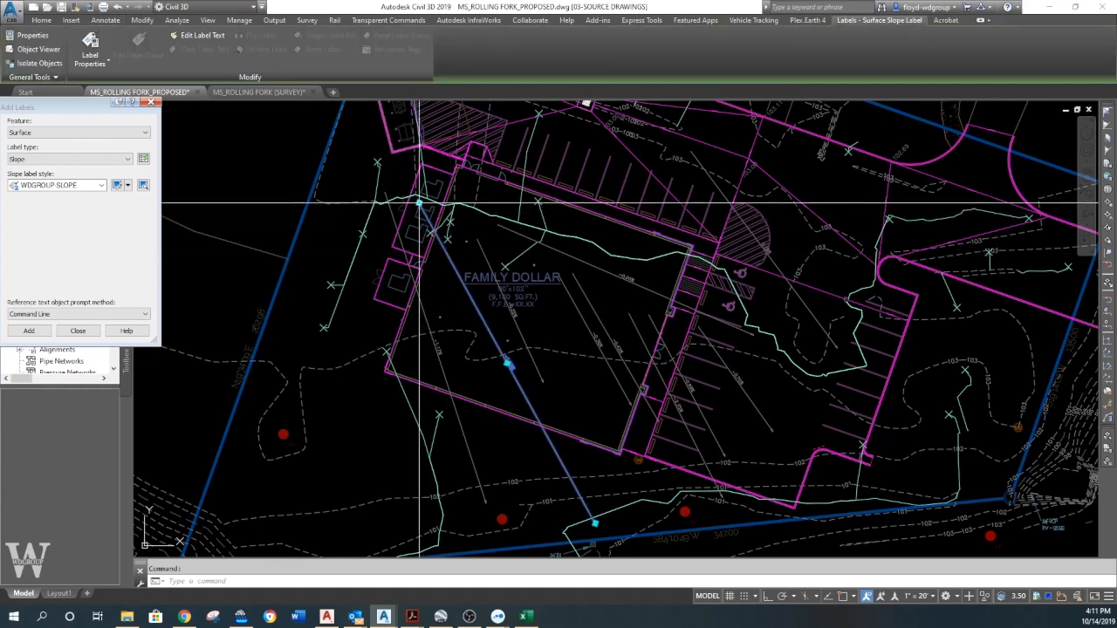
key(Escape)
middle_drag(532, 385, 522, 347)
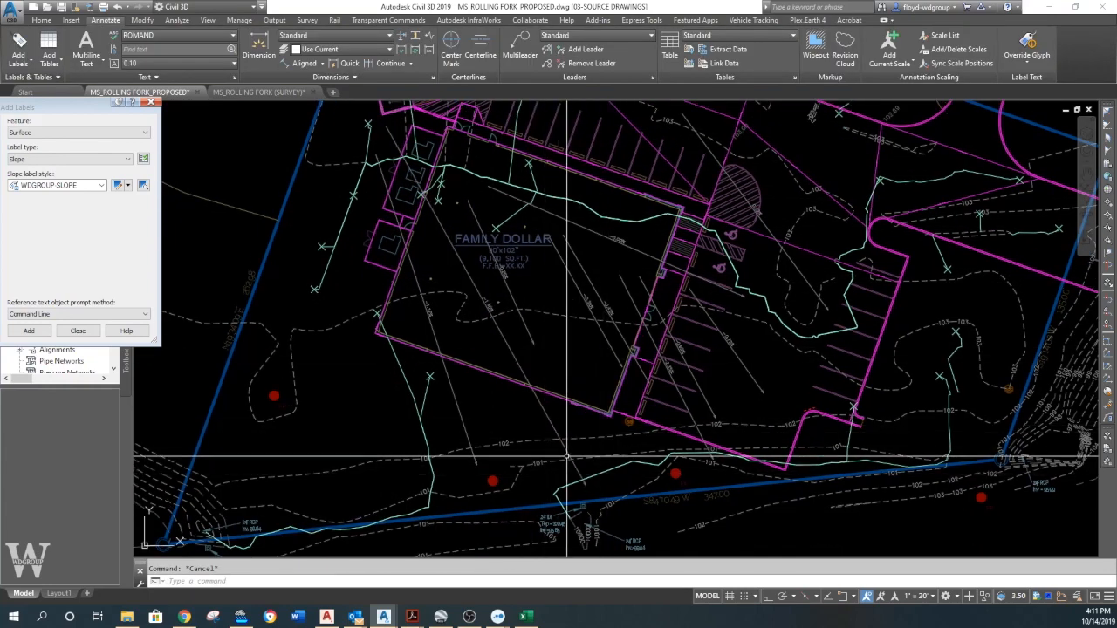
click(583, 482)
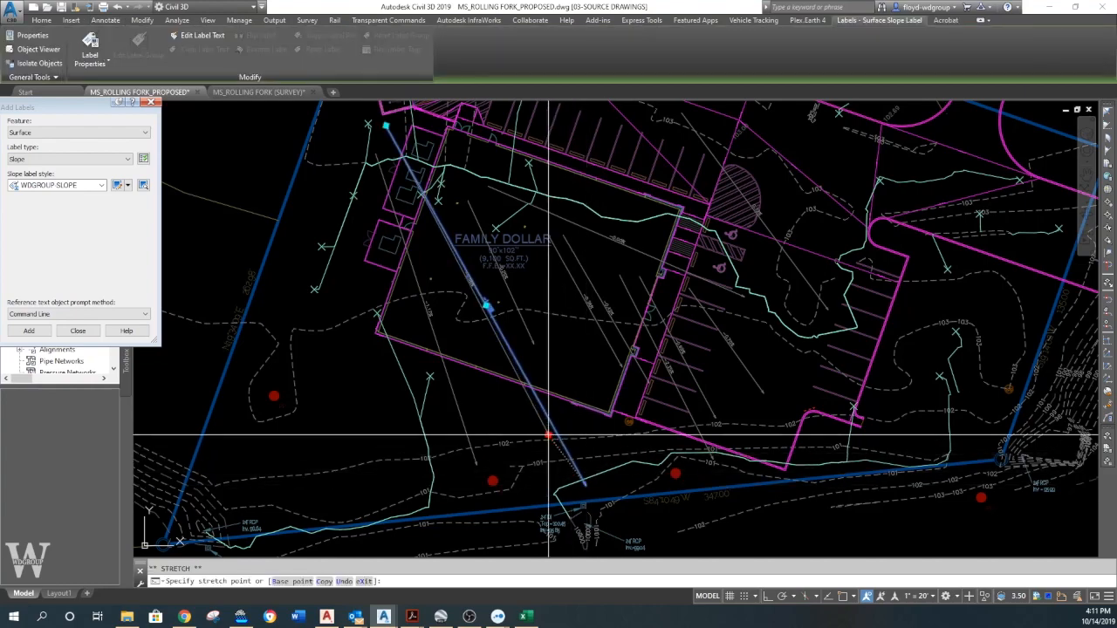
key(Escape)
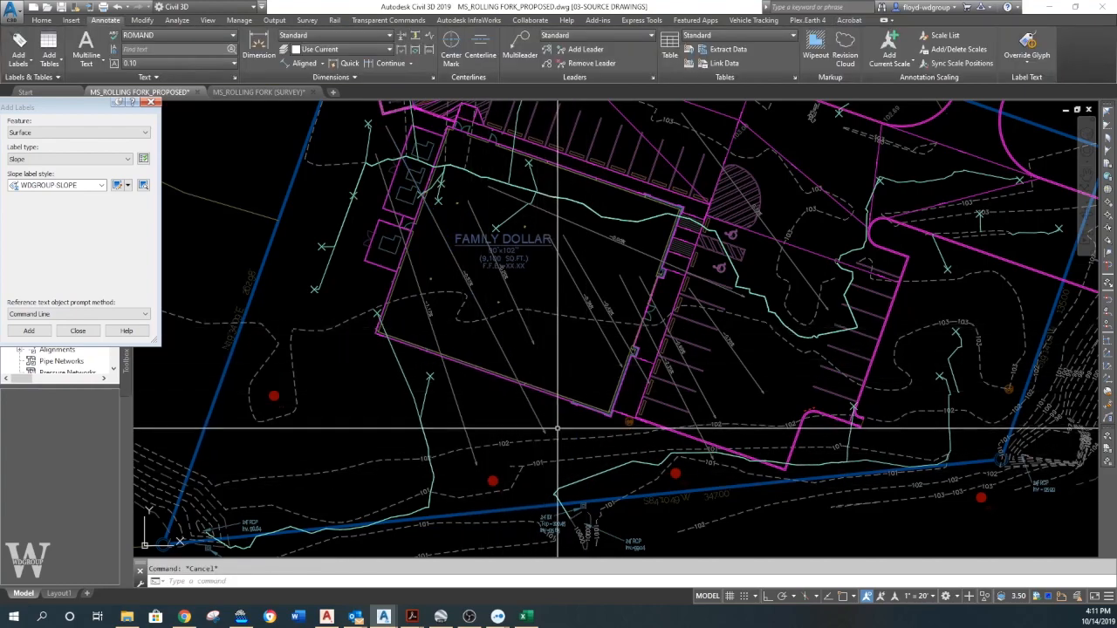
Draw a straight polyline along the adjusted diagonal slope label, from northwest of the building to just south of it
scroll(524, 366, down, 2)
scroll(515, 380, up, 2)
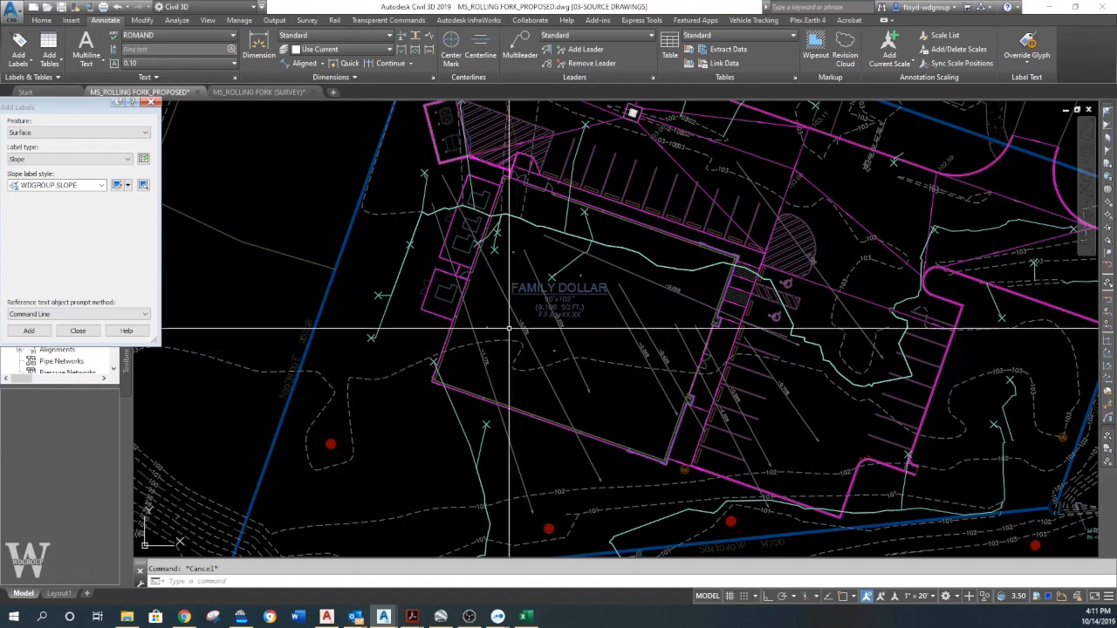
text(pl)
key(Return)
click(441, 176)
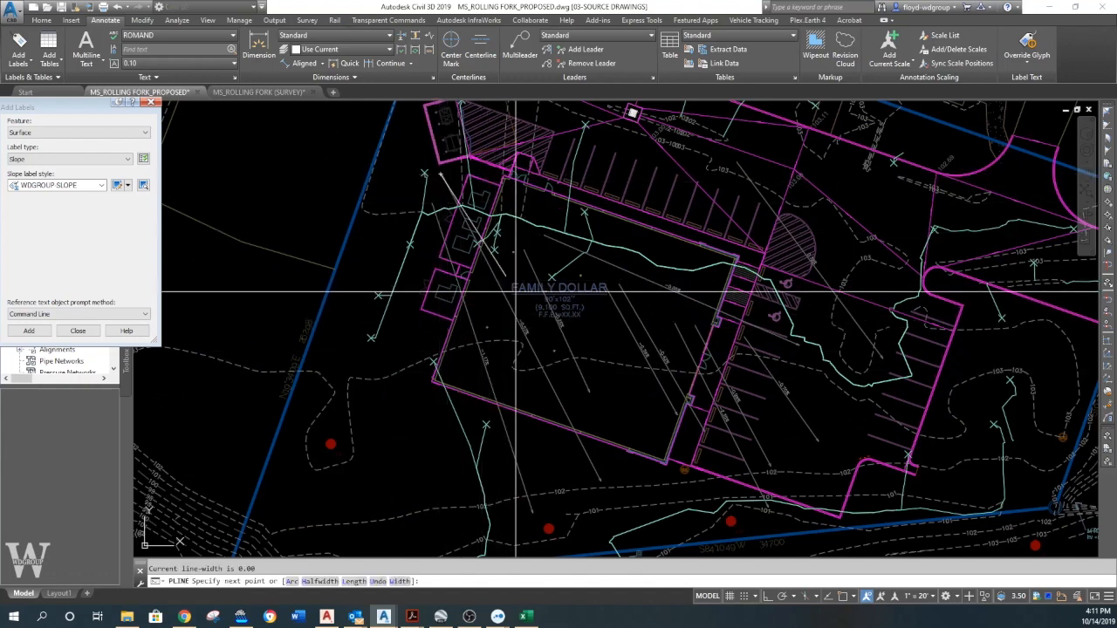
click(598, 483)
key(Return)
List the new polyline's properties to read its length, and close the listing text window
text(li)
key(Return)
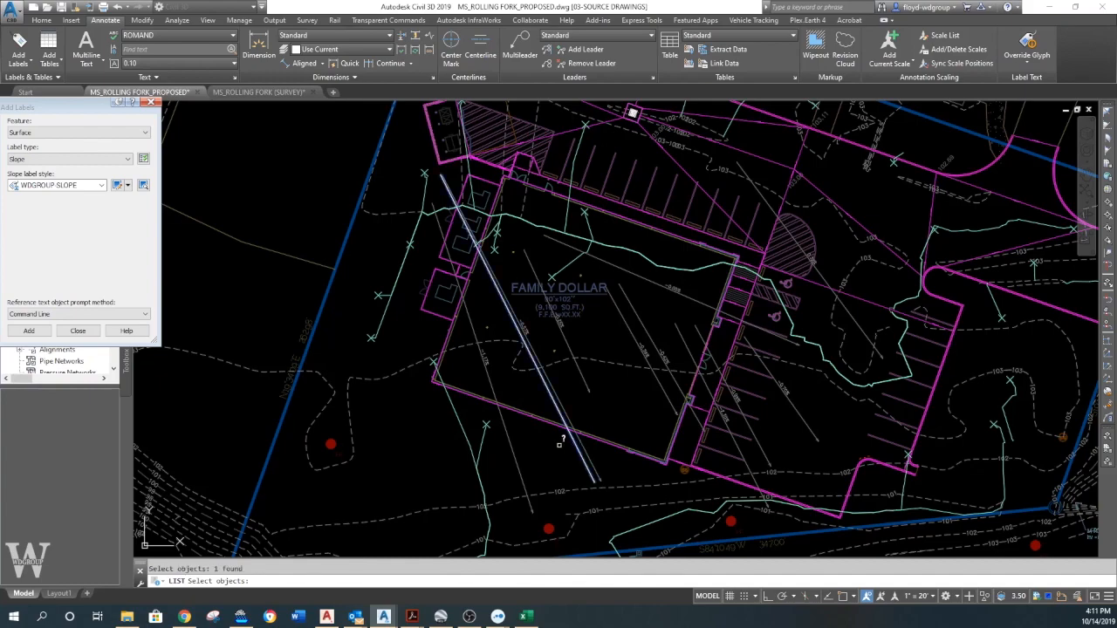
key(Return)
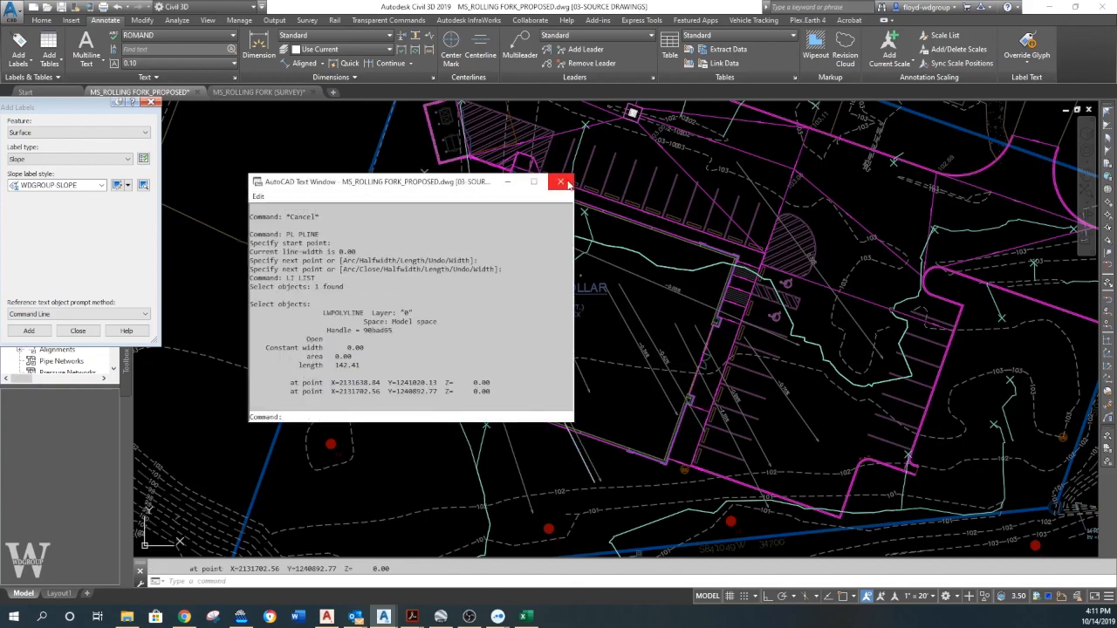
click(564, 182)
Switch to the Excel stormwater workbook and enter the heading TIME OF CONCENTRATION CALCULATION: in cell A11
click(527, 617)
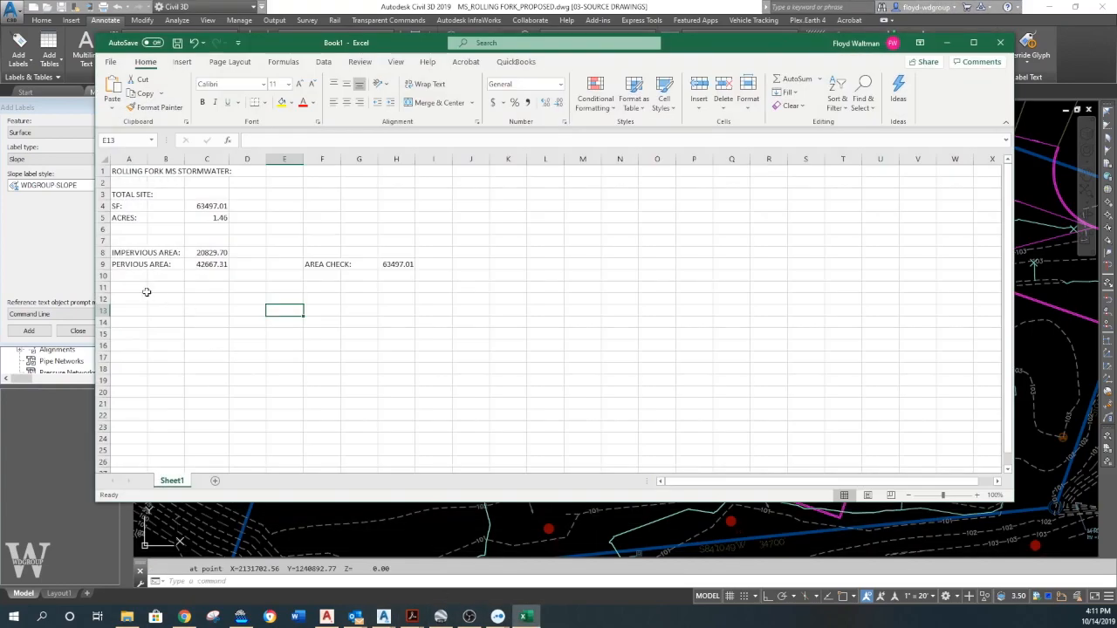
text(TIME OF CONCENTRAT)
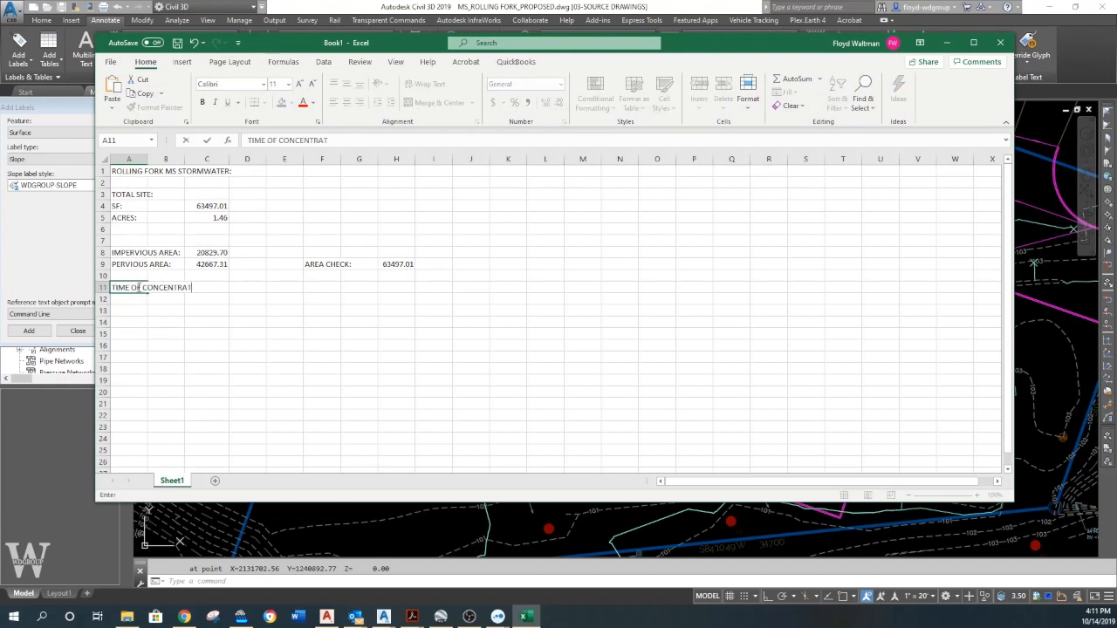
text(:)
key(Return)
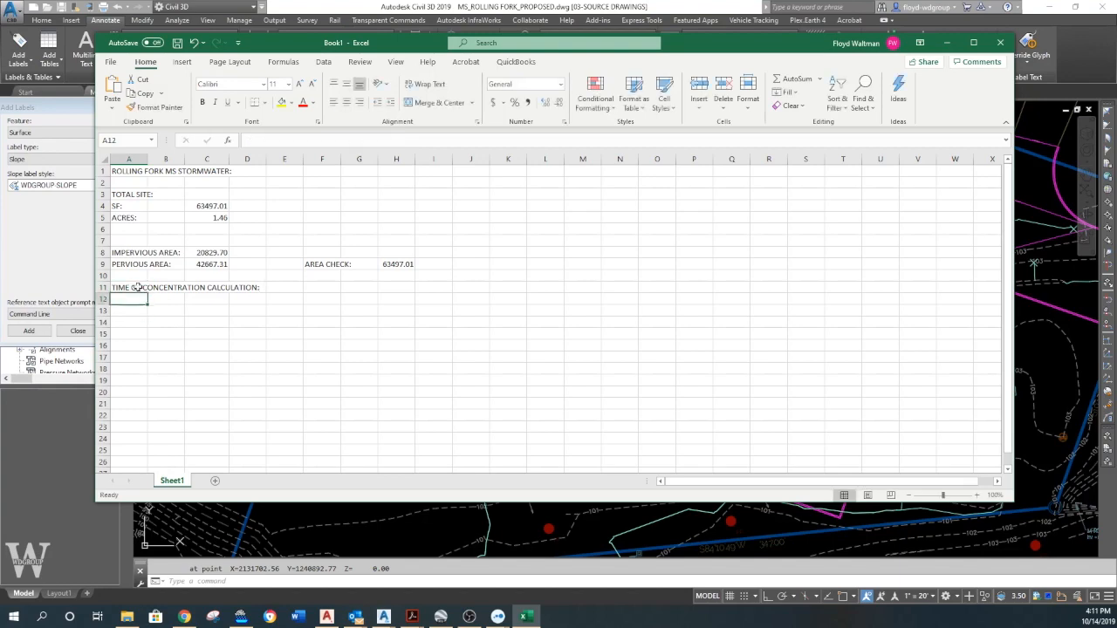
Add a LENGTH: row with the value 150 under the time of concentration heading, in row 13
text(LENGTH:)
key(Tab)
text(150)
Check the diagonal slope label in the Civil 3D drawing and record SLOPE: 0.57 in row 14 of the Excel sheet
click(526, 616)
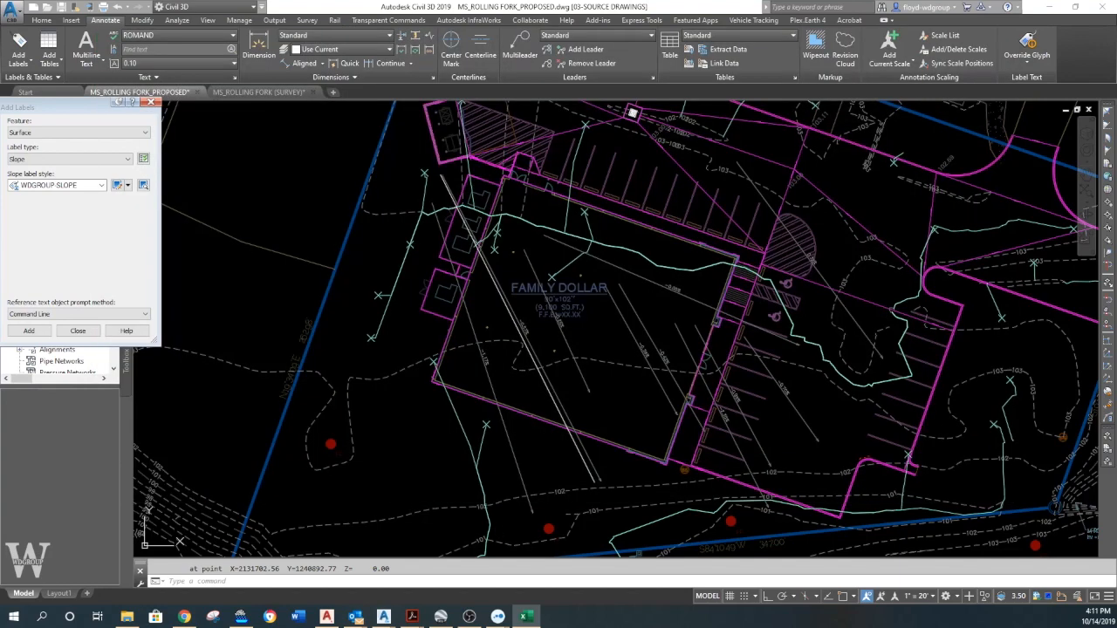
scroll(530, 331, up, 2)
scroll(530, 331, down, 2)
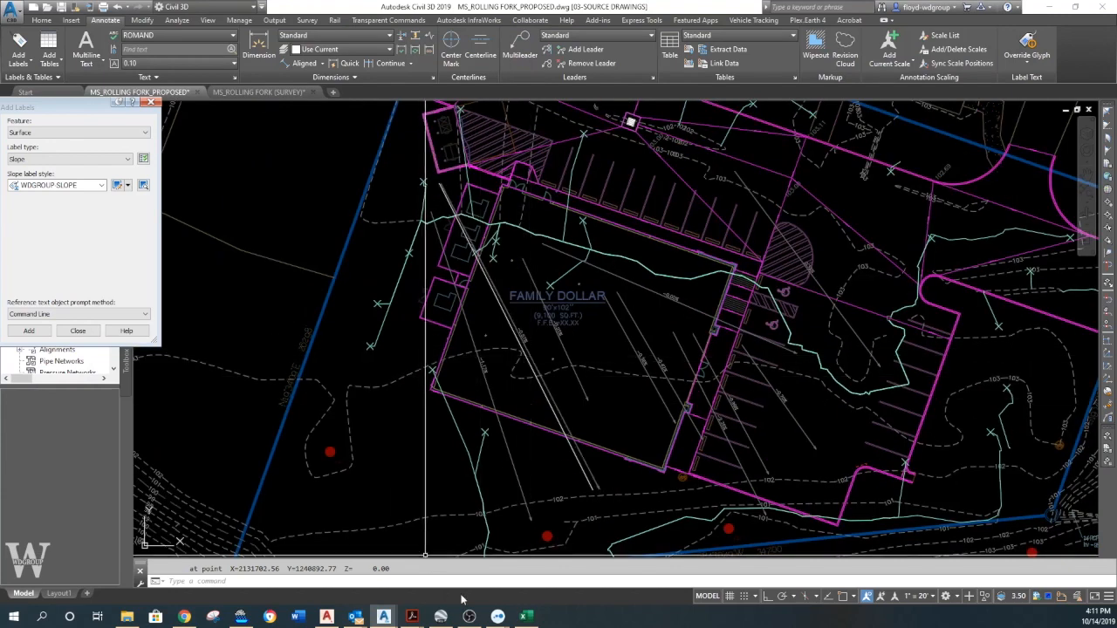
click(527, 618)
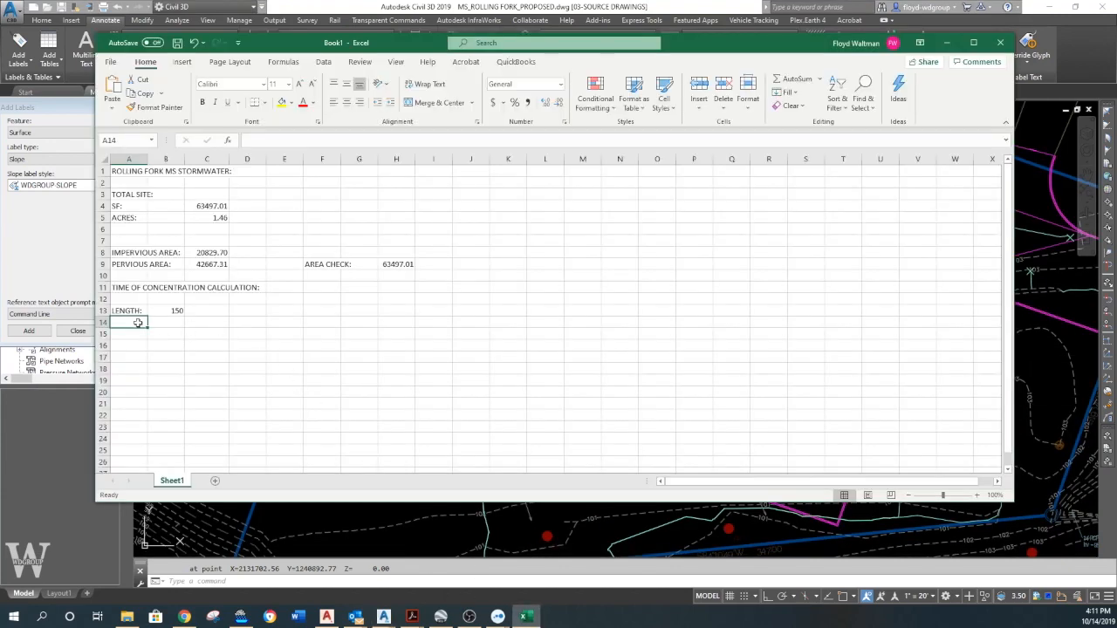
text(SLOPE:)
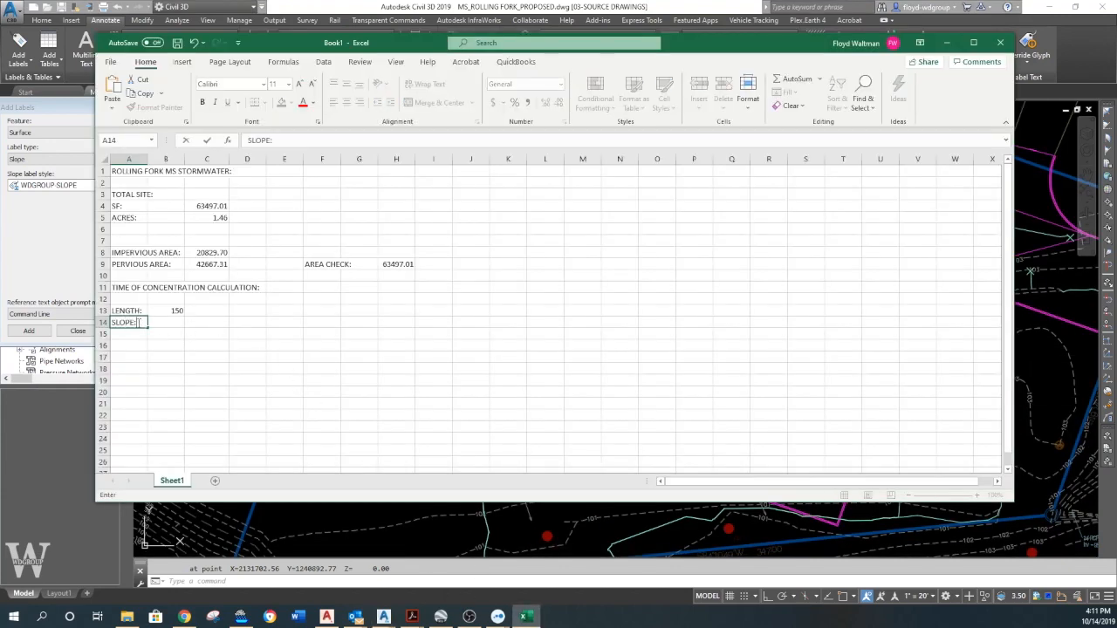
key(Tab)
text(0.5)
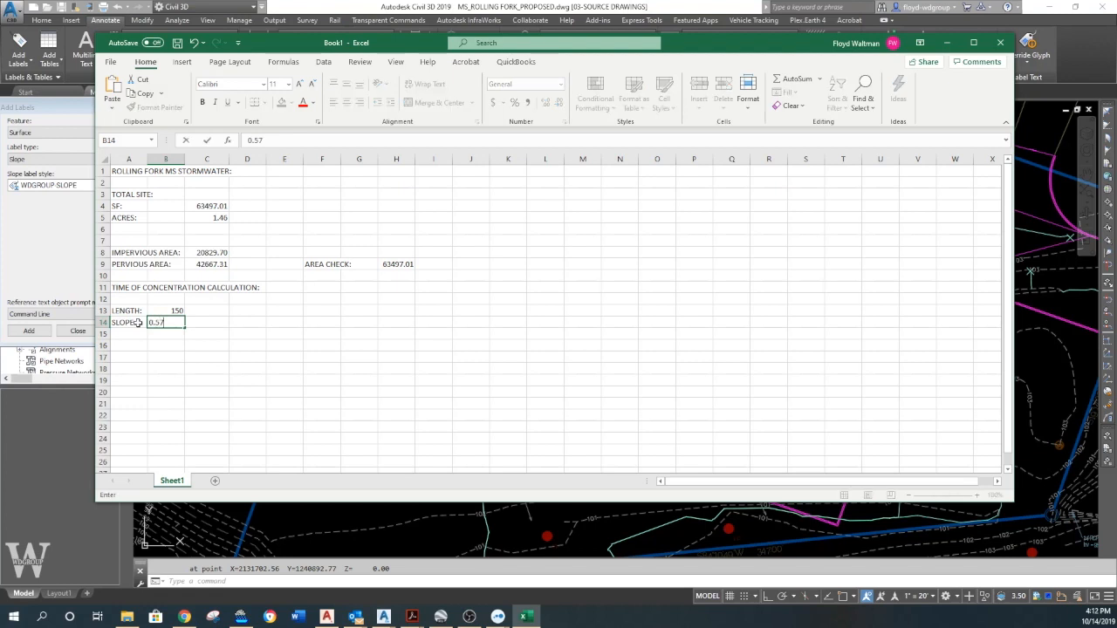
key(Return)
Switch to HydroCAD and arrange its window beside a narrowed Excel window so both are fully visible
click(369, 544)
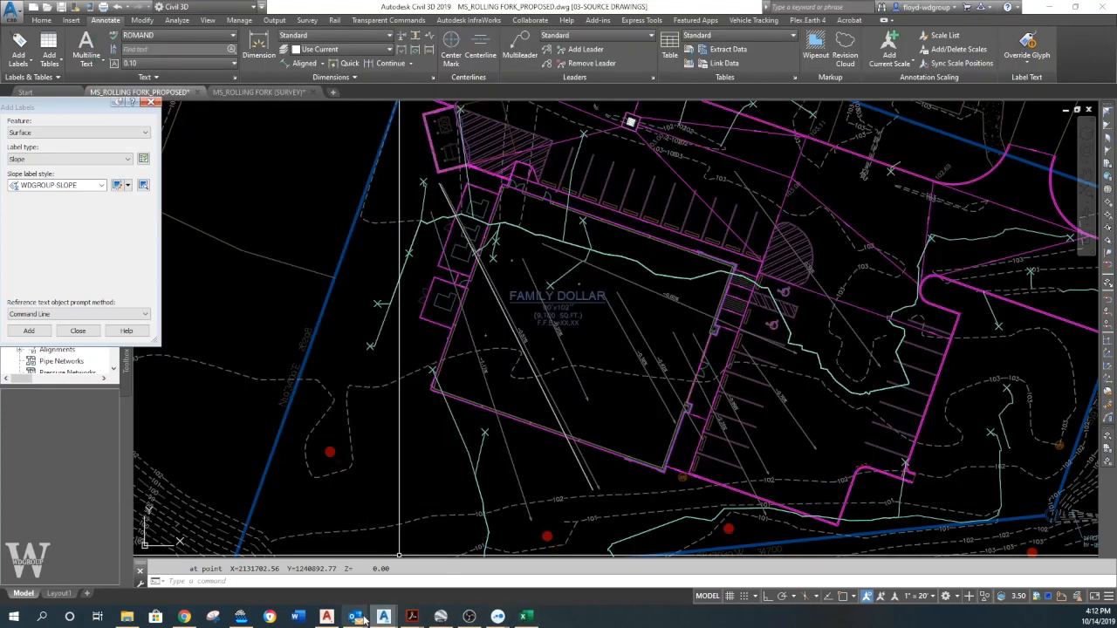
click(240, 616)
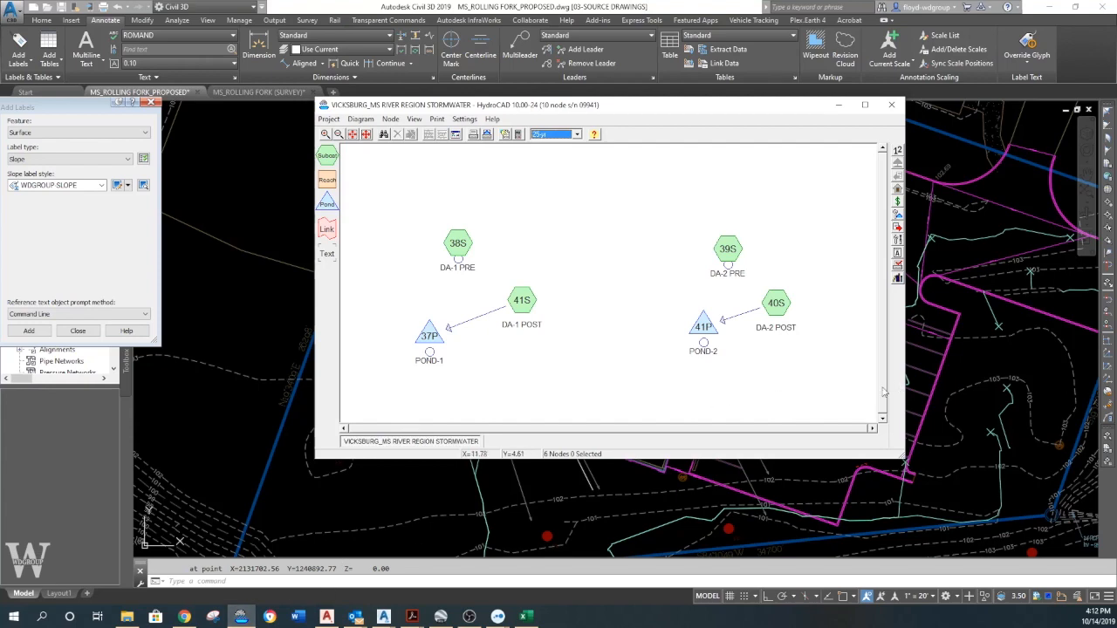
drag(751, 119, 906, 132)
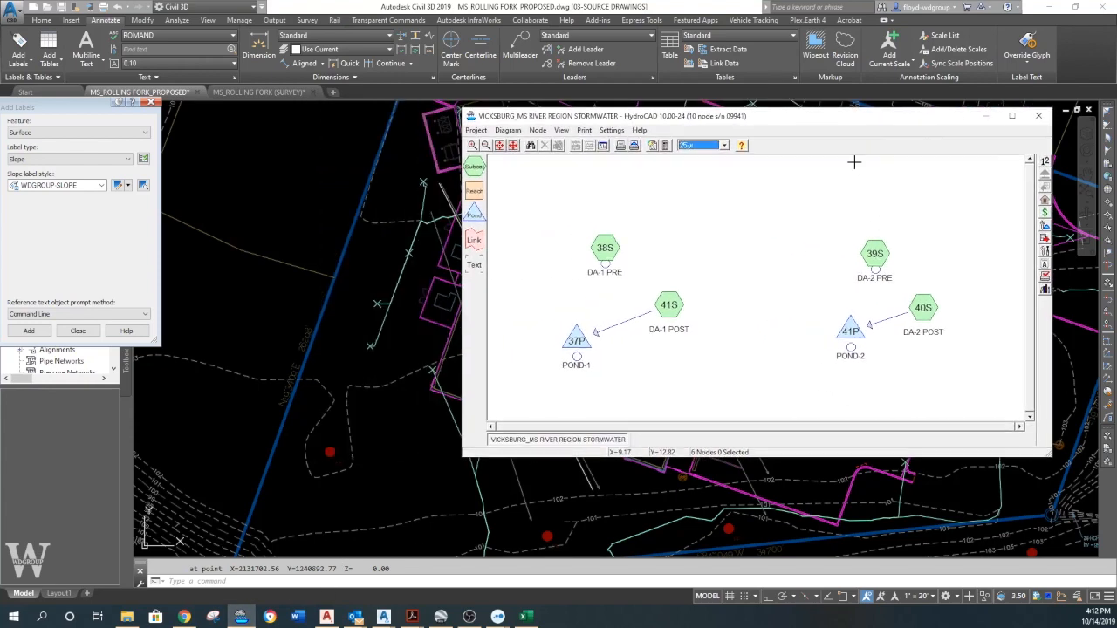
click(526, 617)
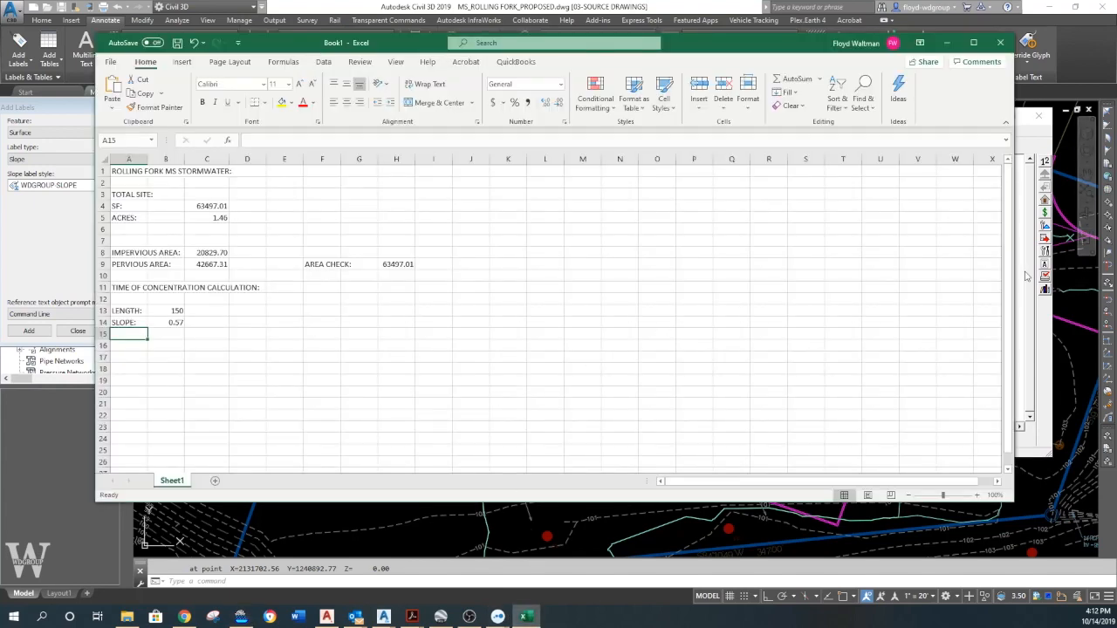
drag(1015, 270, 458, 267)
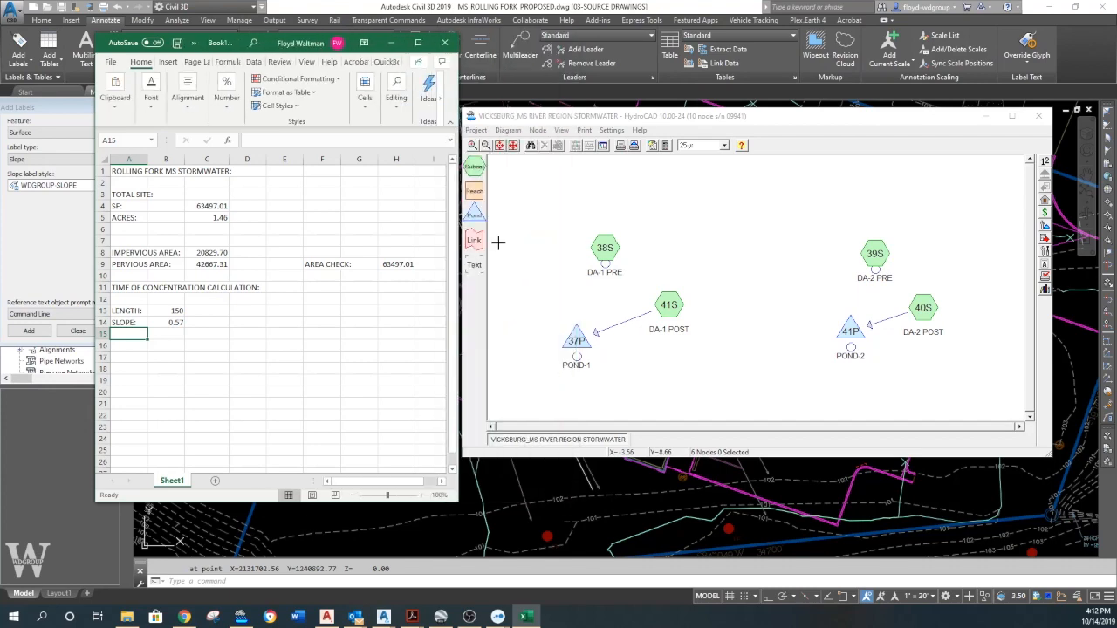
drag(736, 121, 764, 100)
drag(295, 50, 302, 50)
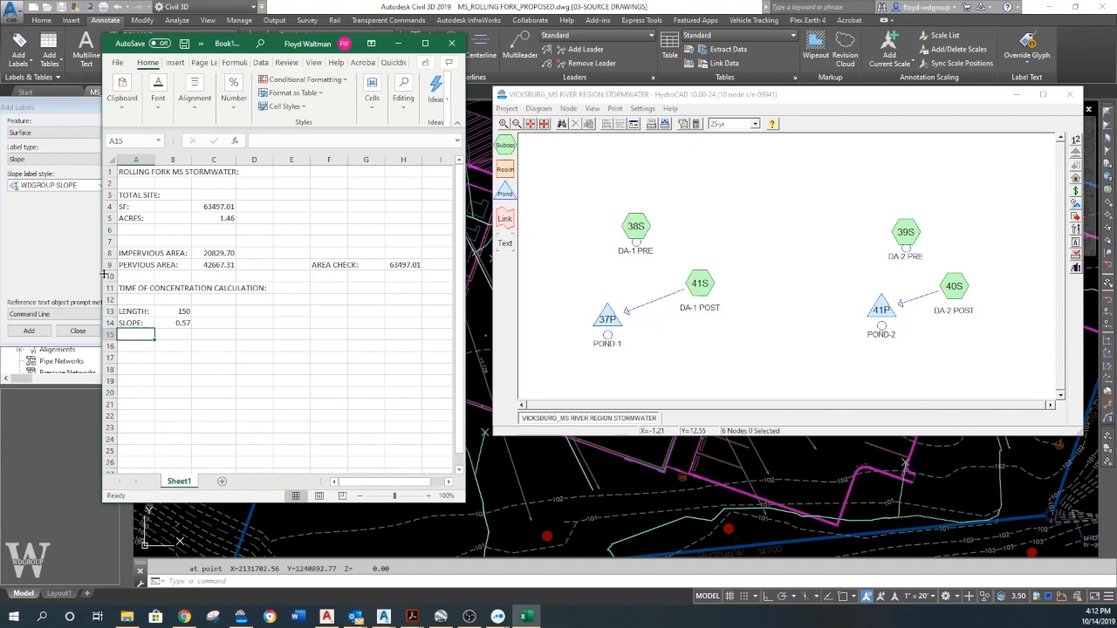
click(494, 253)
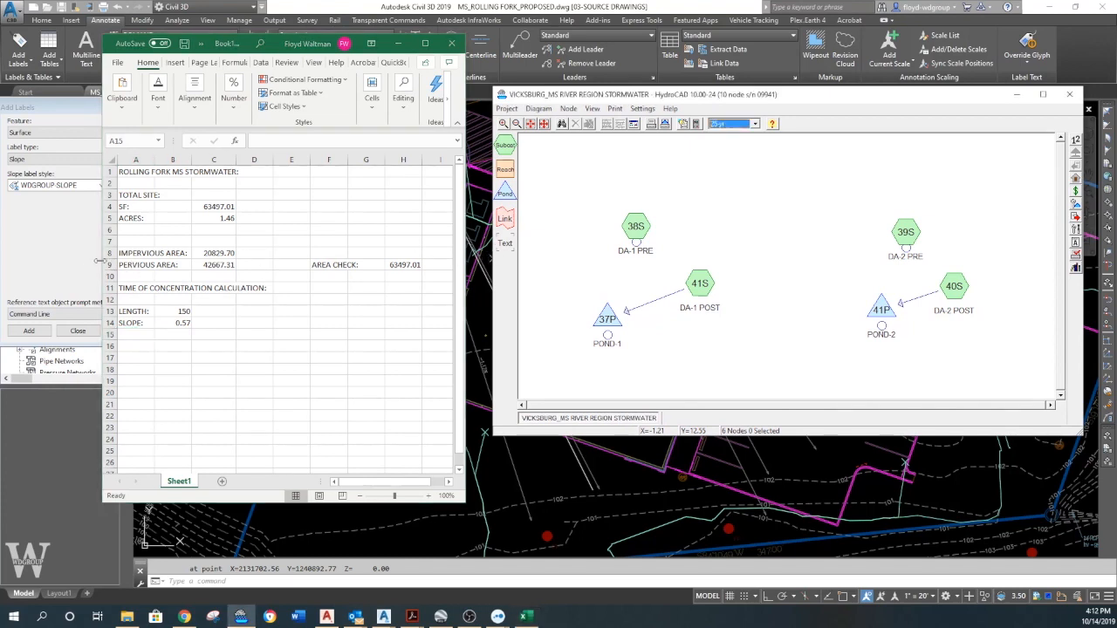
drag(98, 261, 30, 261)
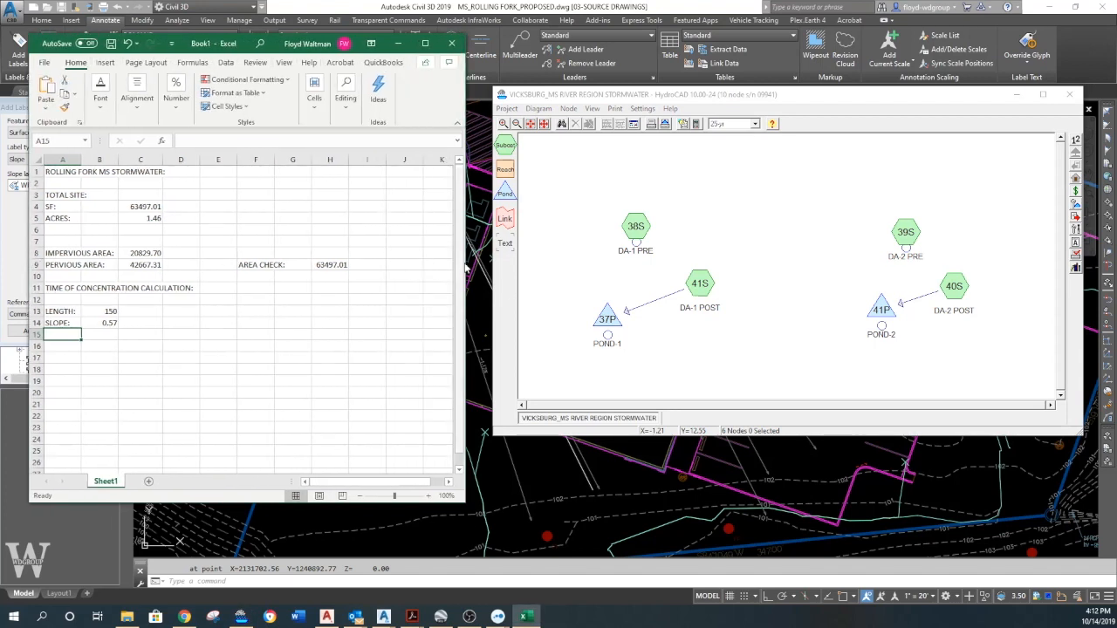
Edit subcatchment 38S, labelled DA-1 PRE, and enter EXISTING SITE as its node name
click(645, 225)
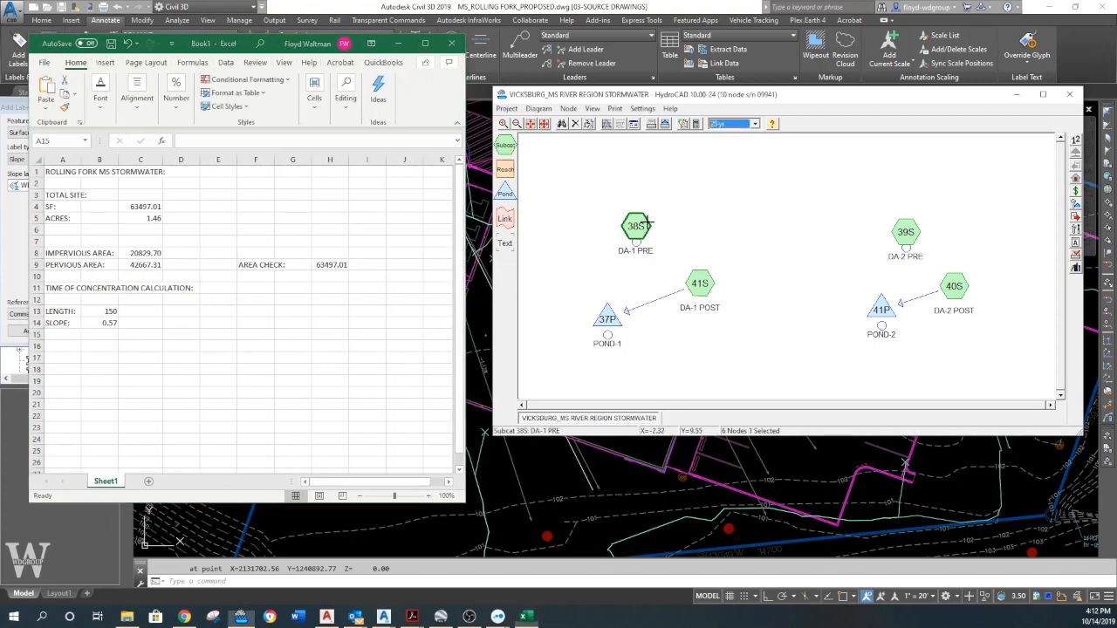
right_click(641, 229)
click(690, 229)
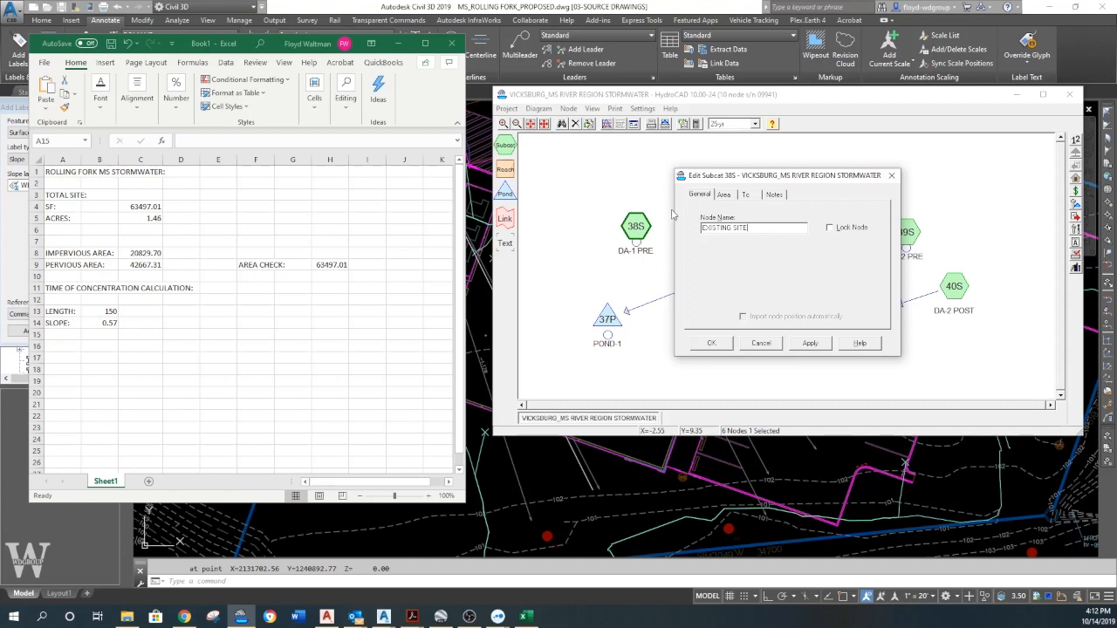
Switch to the Civil 3D drawing and examine the inlets, pipe inverts and contours along the south property line and its corners
click(796, 455)
middle_drag(1030, 511, 902, 461)
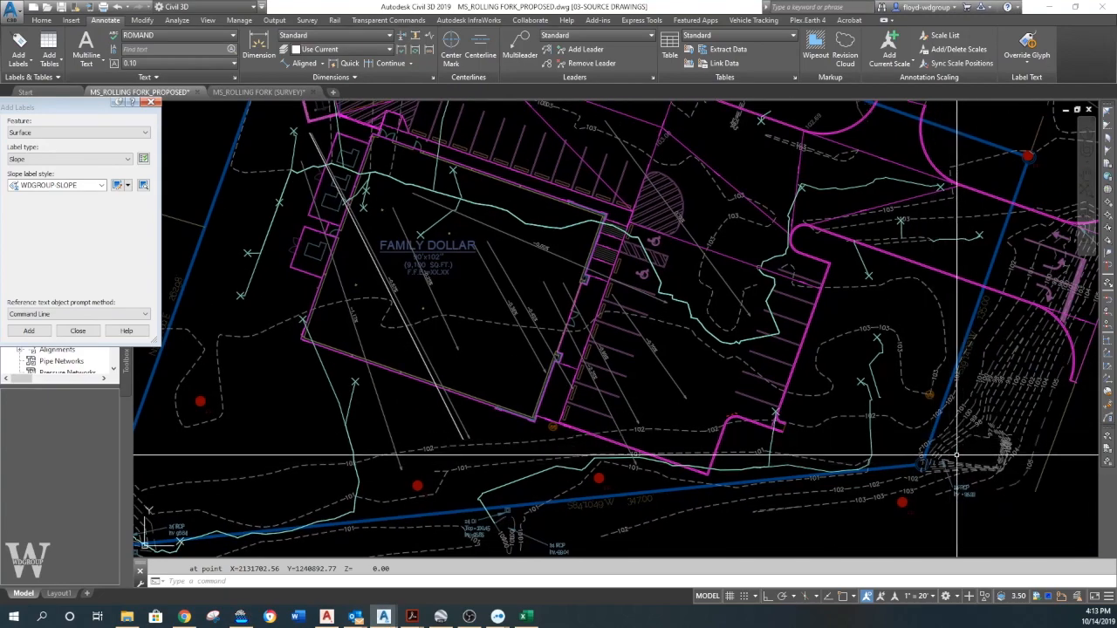
middle_drag(444, 518, 505, 460)
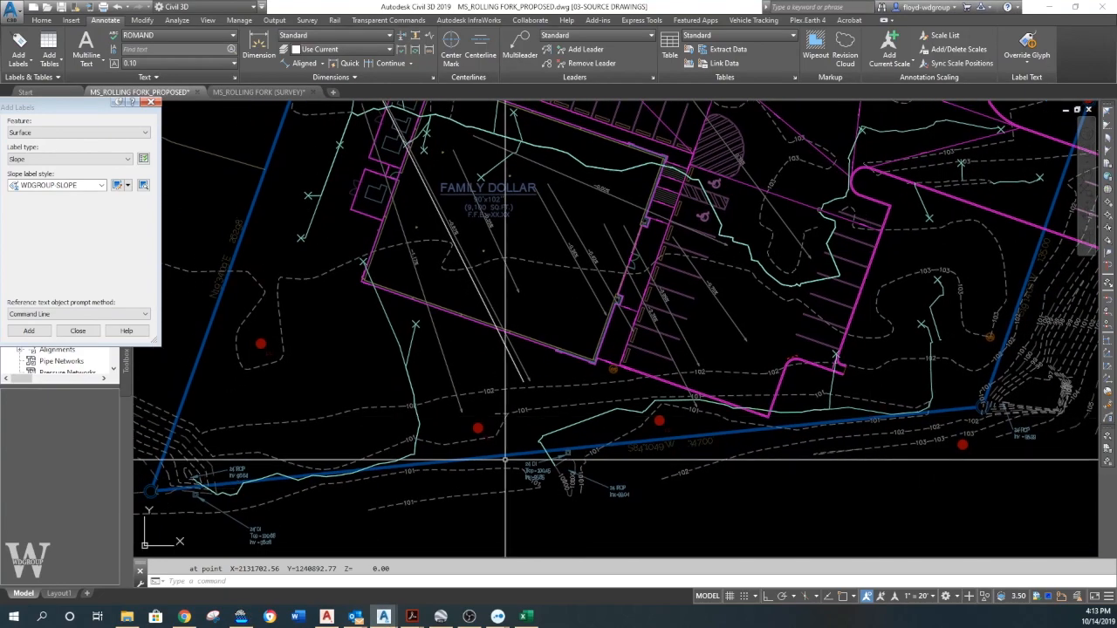
scroll(524, 460, up, 4)
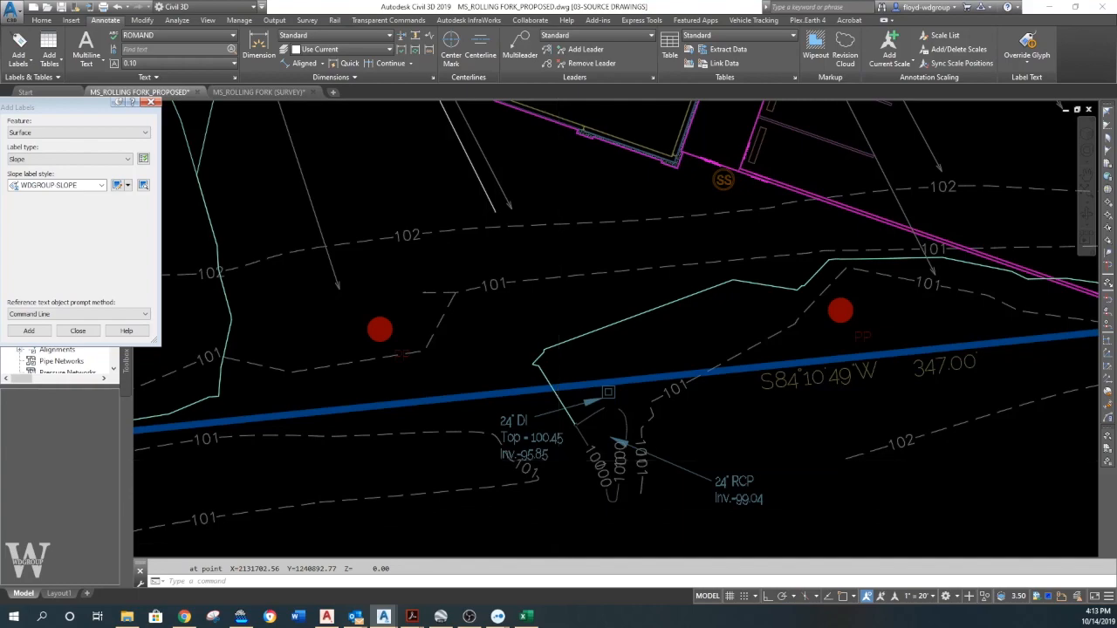
scroll(523, 460, down, 4)
middle_drag(431, 462, 861, 425)
scroll(659, 425, up, 4)
scroll(688, 427, down, 4)
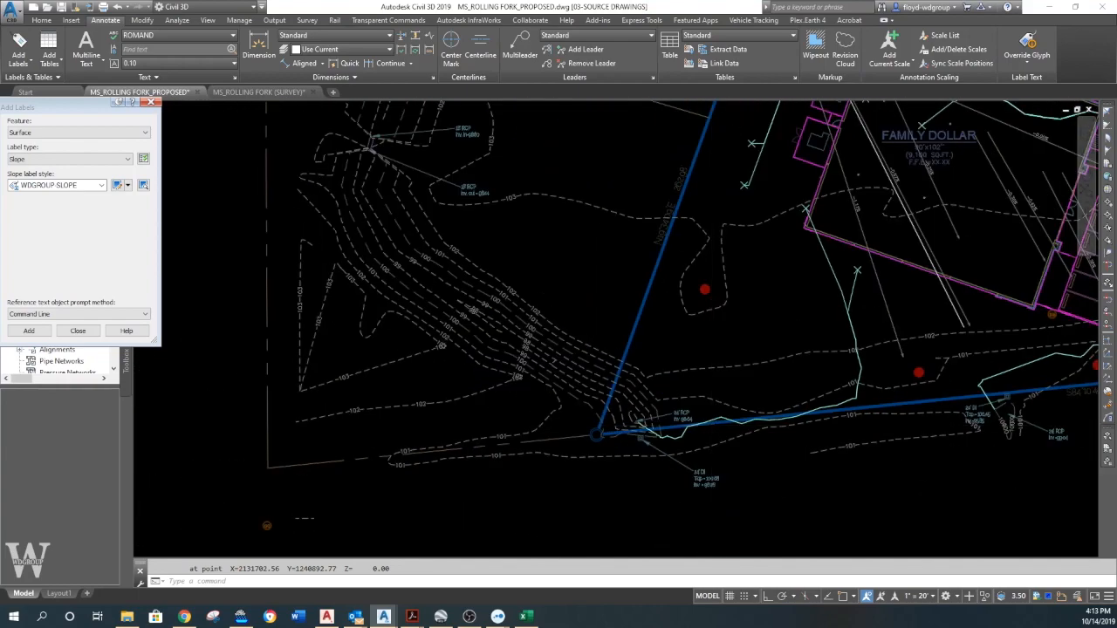
scroll(714, 426, down, 3)
scroll(386, 393, up, 5)
scroll(443, 441, down, 4)
scroll(985, 375, up, 4)
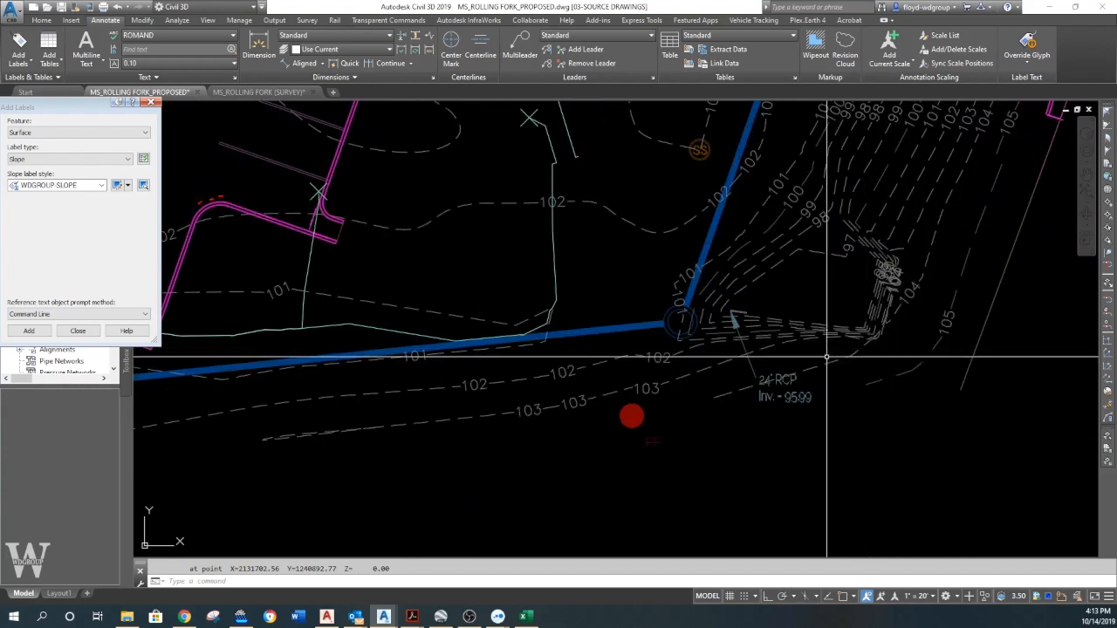
scroll(828, 357, down, 5)
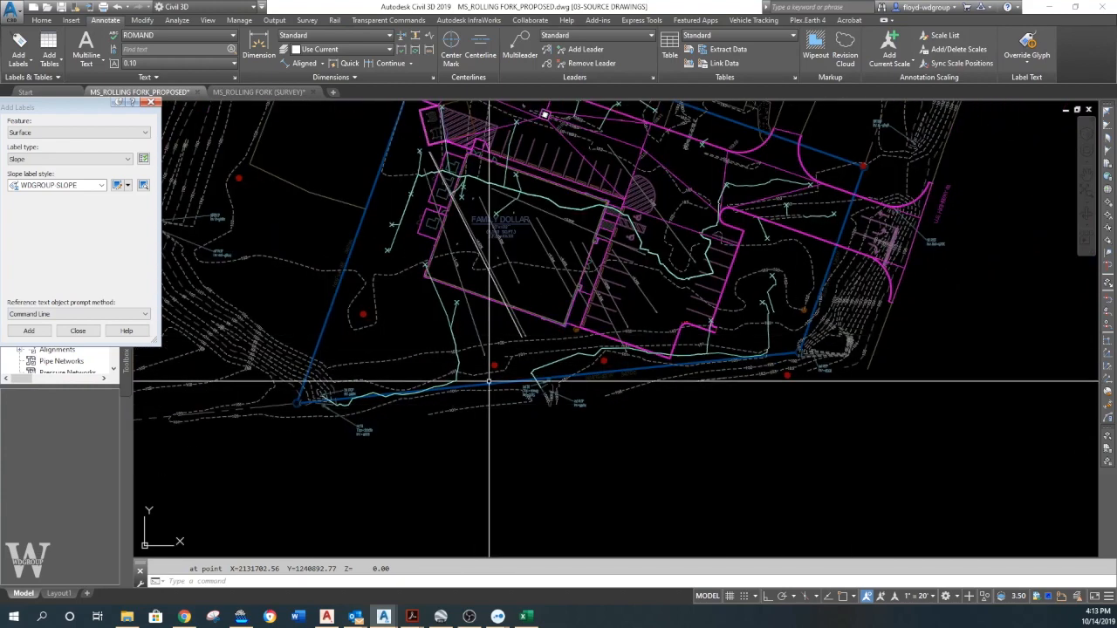
Examine the 24" DI near the middle of the south property line and the 18" RCP inverts at the ditch west of the site
scroll(522, 384, up, 4)
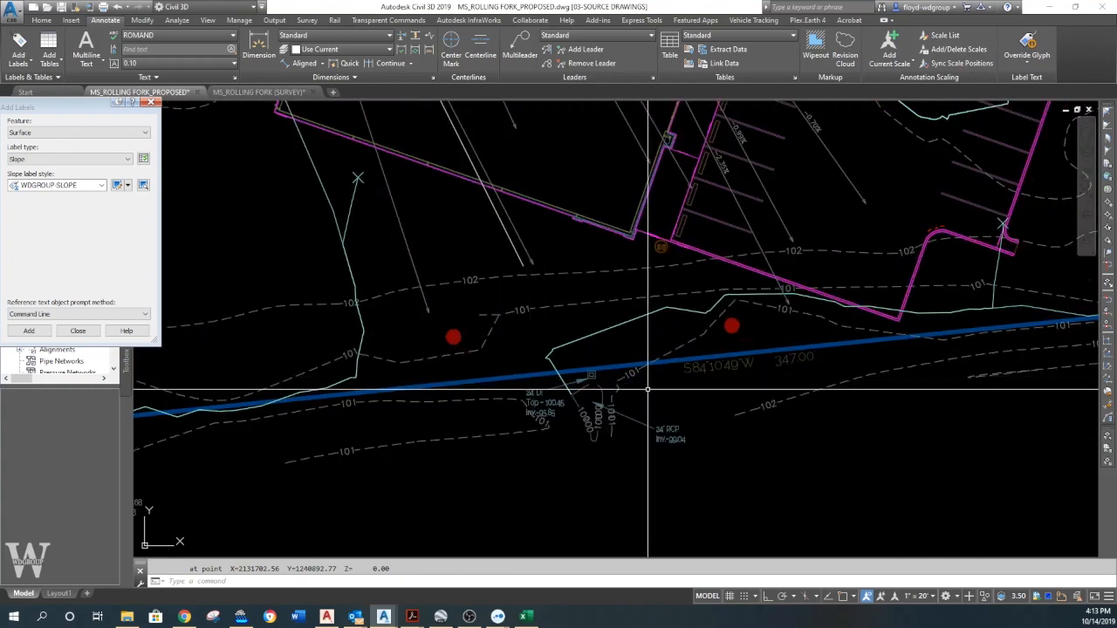
mouse_move(820, 387)
middle_down()
mouse_move(440, 389)
mouse_move(832, 354)
mouse_move(810, 355)
middle_up()
scroll(546, 377, up, 2)
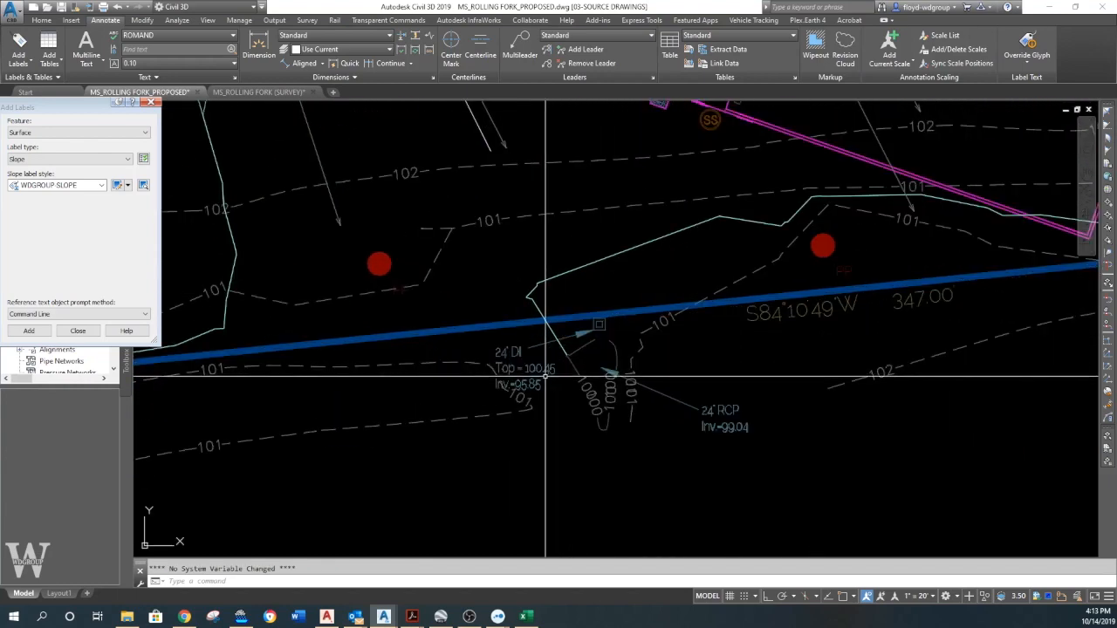
scroll(562, 377, down, 5)
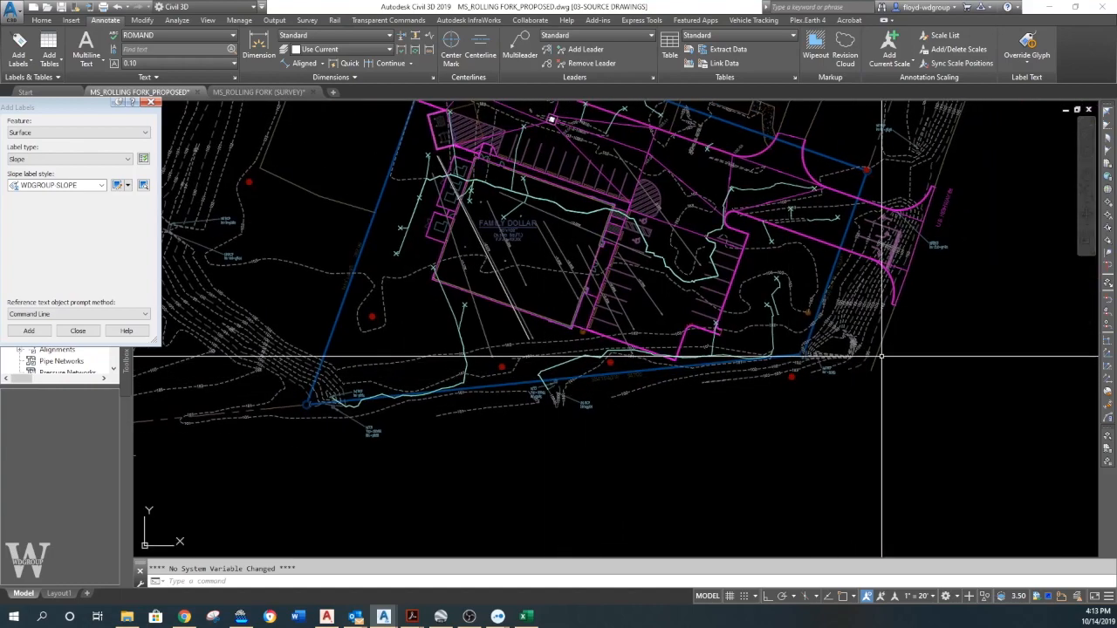
middle_drag(743, 379, 812, 384)
middle_drag(655, 392, 757, 401)
scroll(330, 253, up, 6)
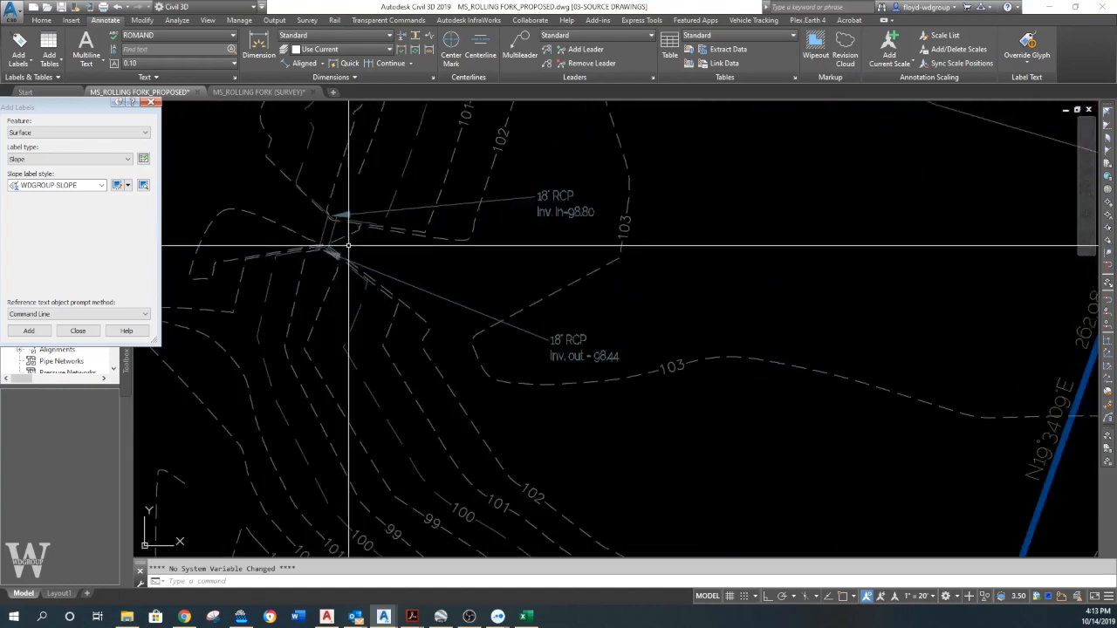
scroll(345, 247, down, 8)
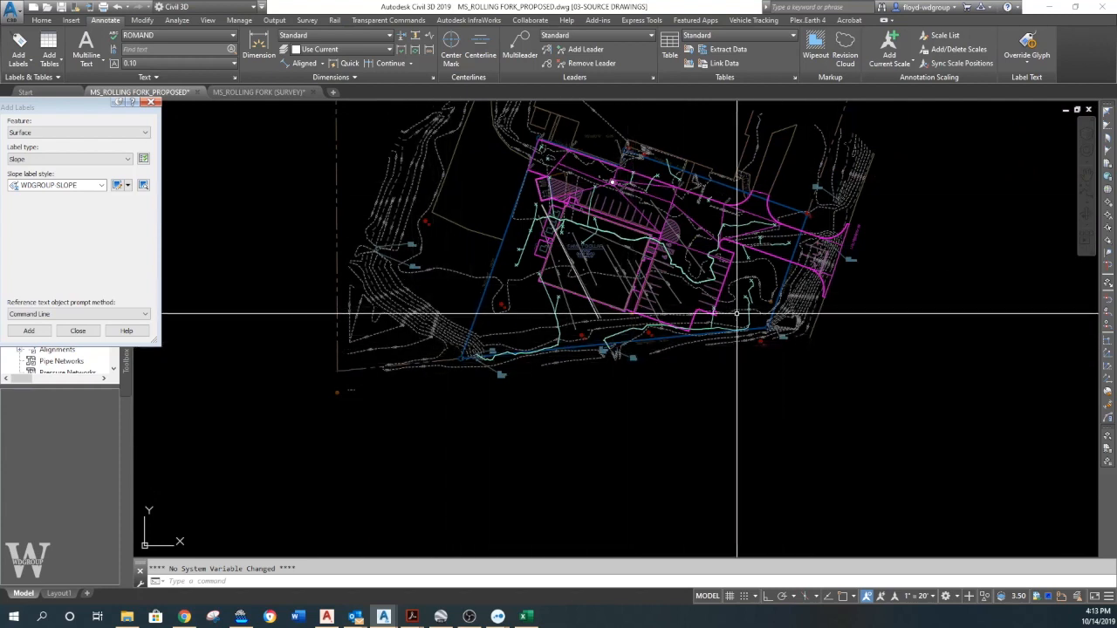
scroll(665, 335, up, 4)
Return to HydroCAD and set subcatchment 38S's impervious area to 20829.70 and pervious area to 42667.31 sq ft from the Excel sheet
click(525, 616)
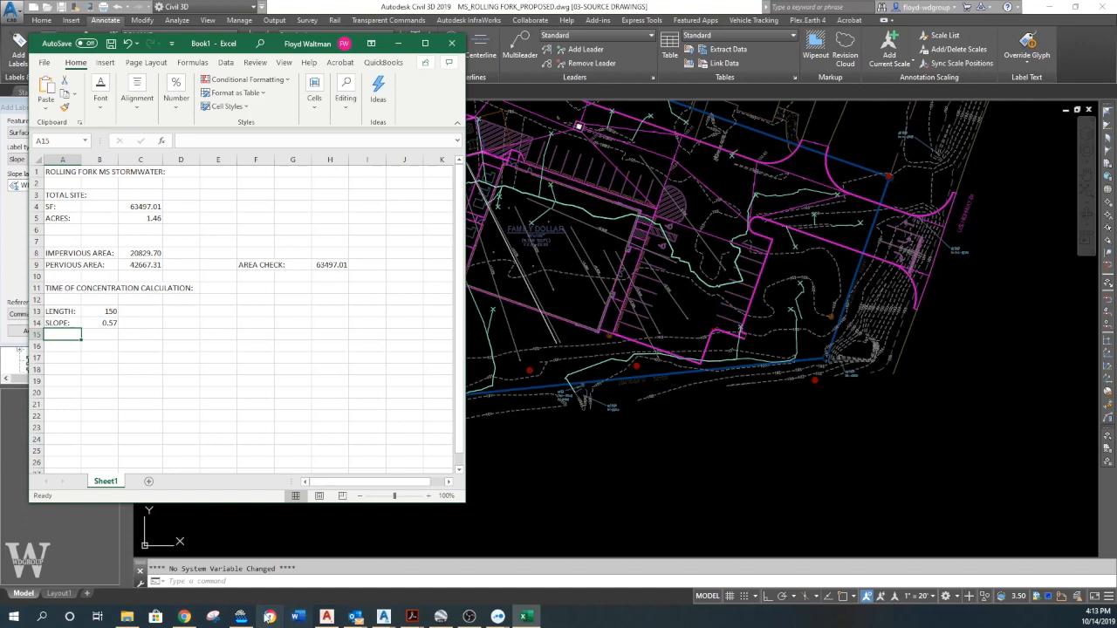
click(241, 616)
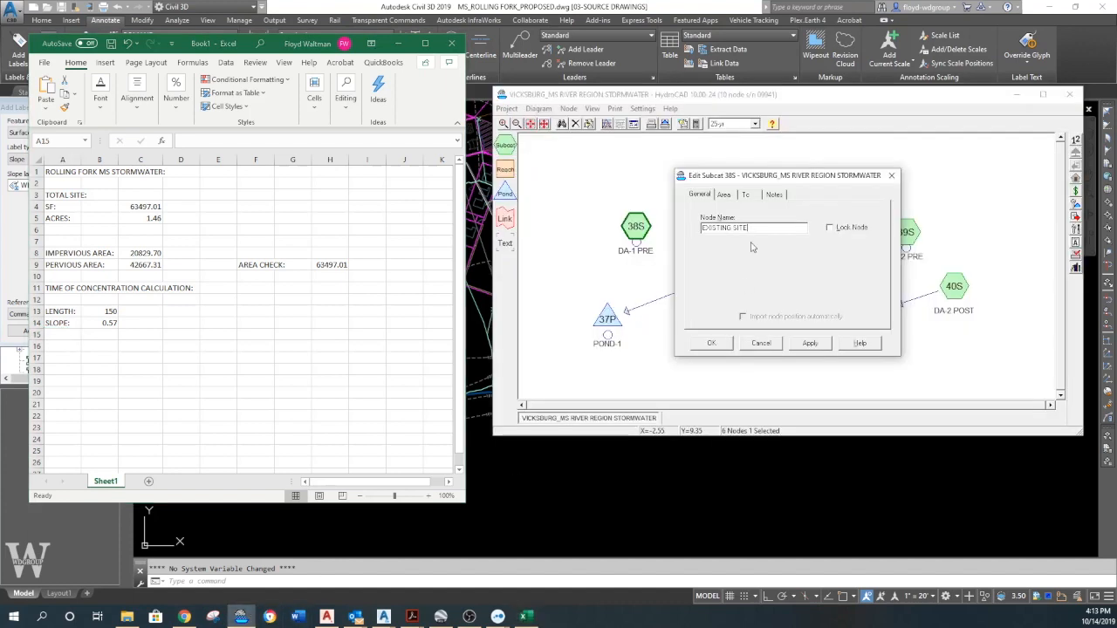
click(730, 194)
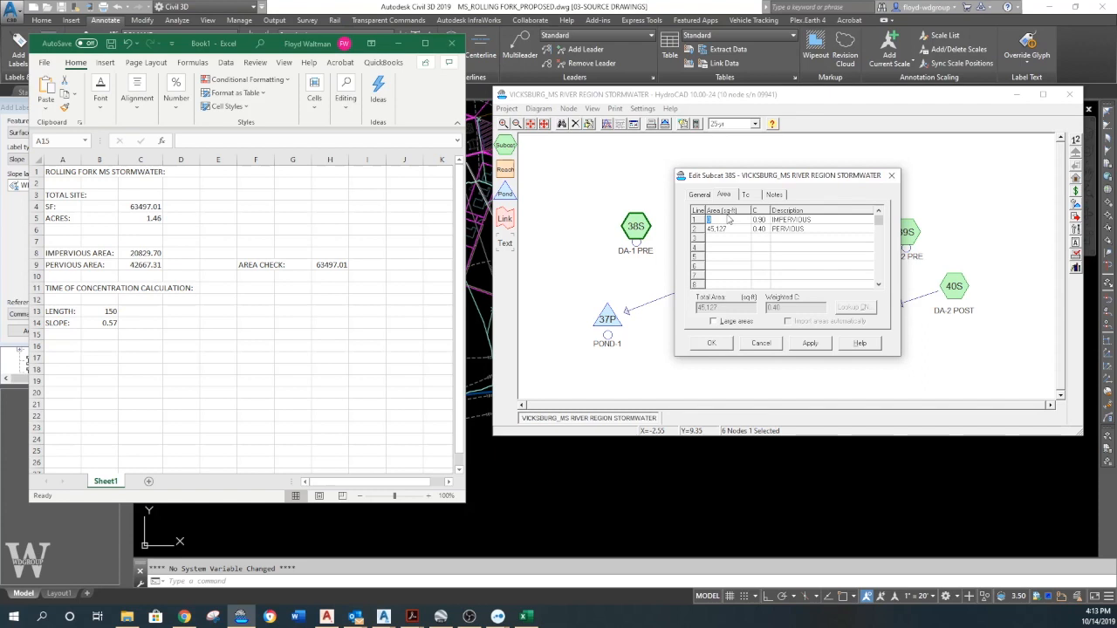
text(20)
text(829.70)
key(Tab)
key(Tab)
key(Tab)
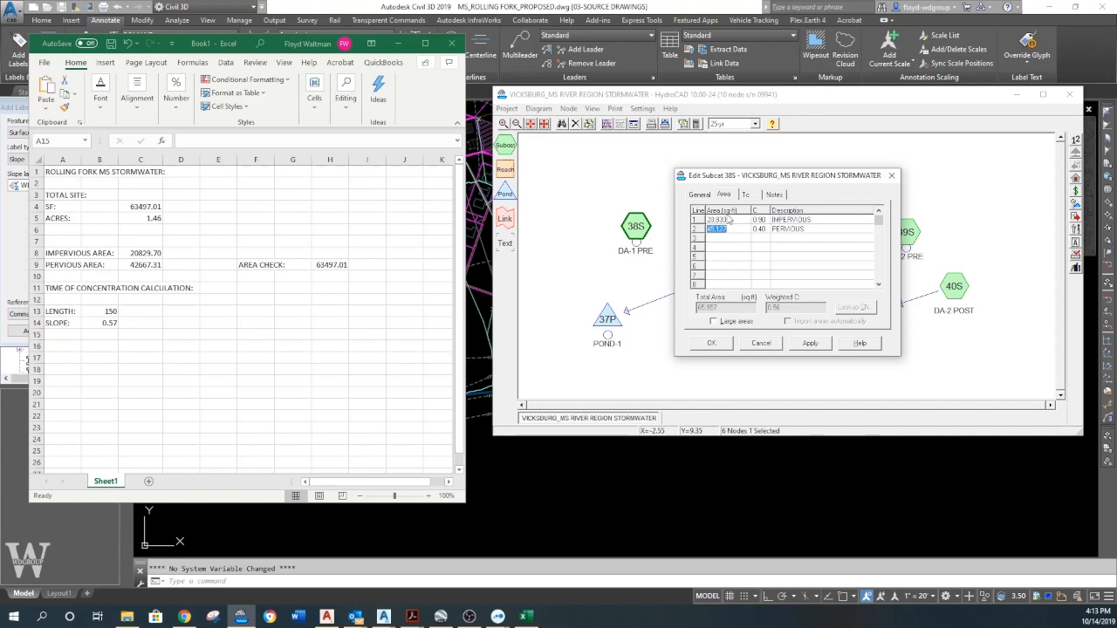
text(42667.31)
key(Tab)
Delete the existing Sheet entry from subcatchment 38S's time of concentration table
click(749, 195)
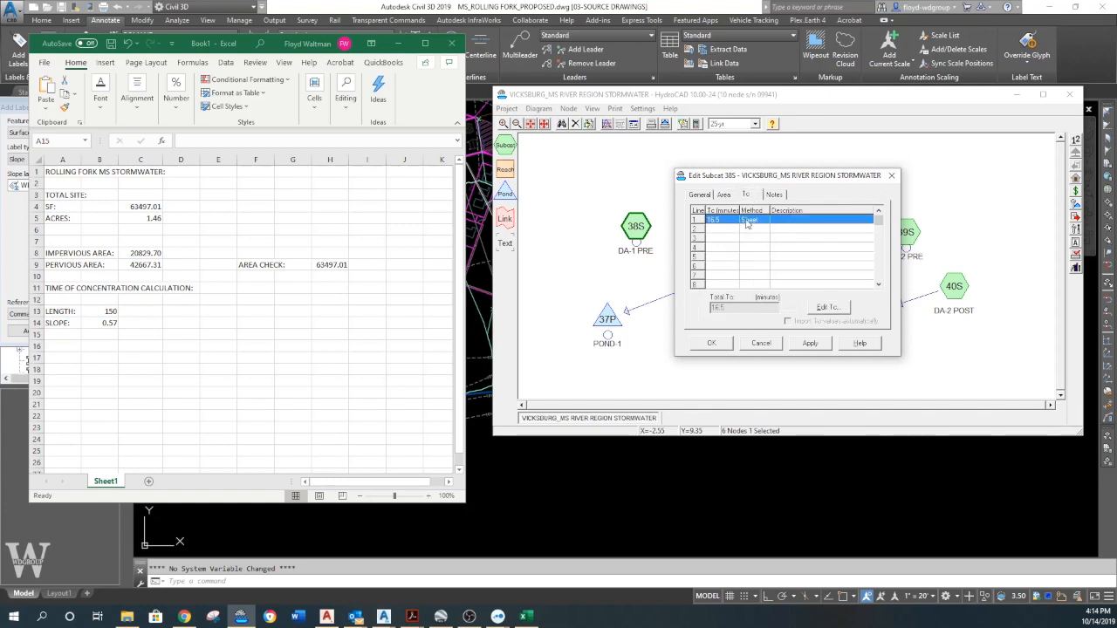
right_click(745, 227)
click(796, 265)
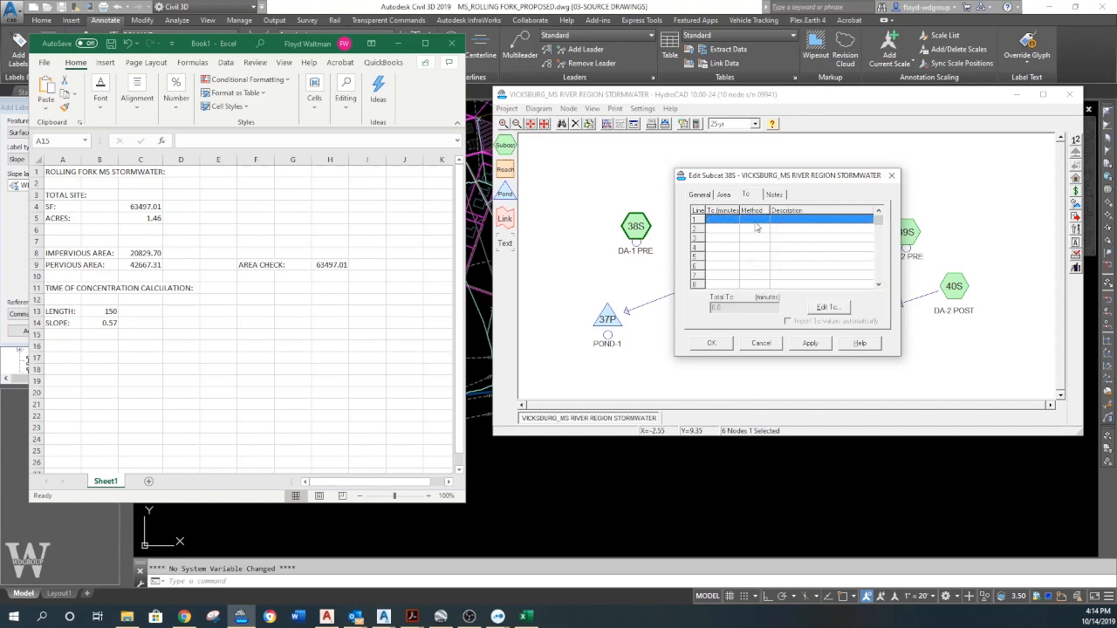
Add a Sheet Flow entry to subcatchment 38S's time of concentration table with the surface description Grass: Short
double_click(760, 220)
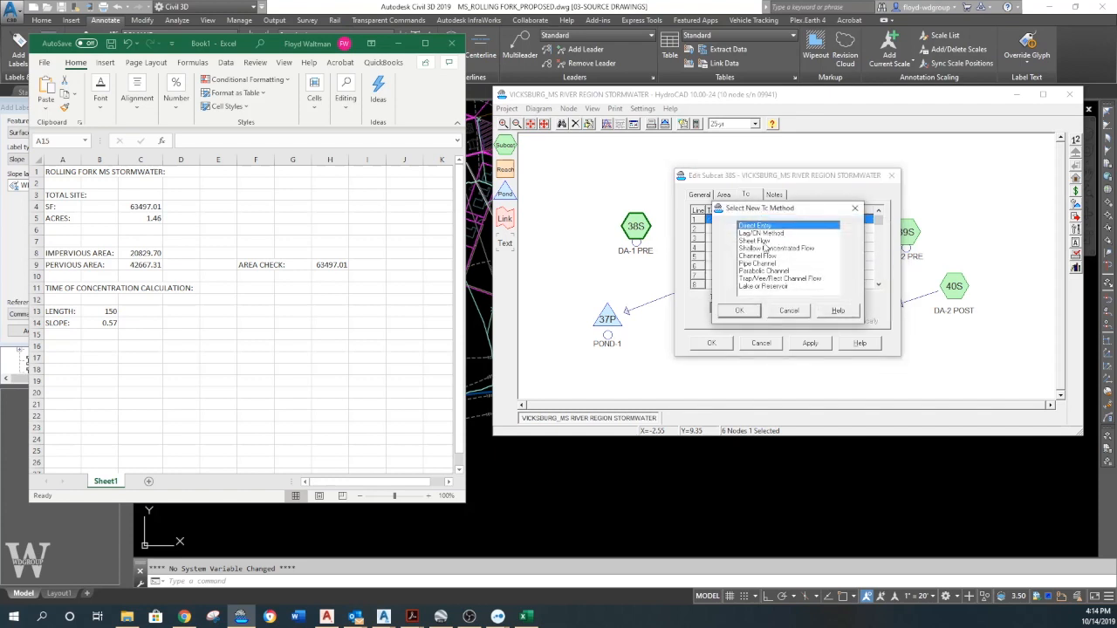
click(764, 242)
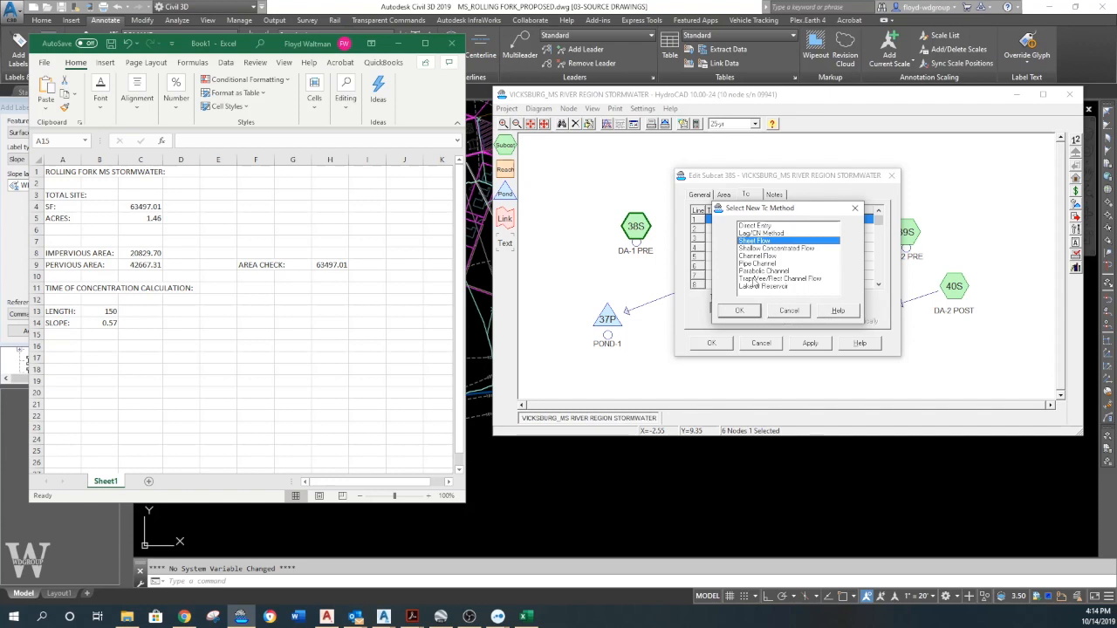
click(741, 310)
click(794, 246)
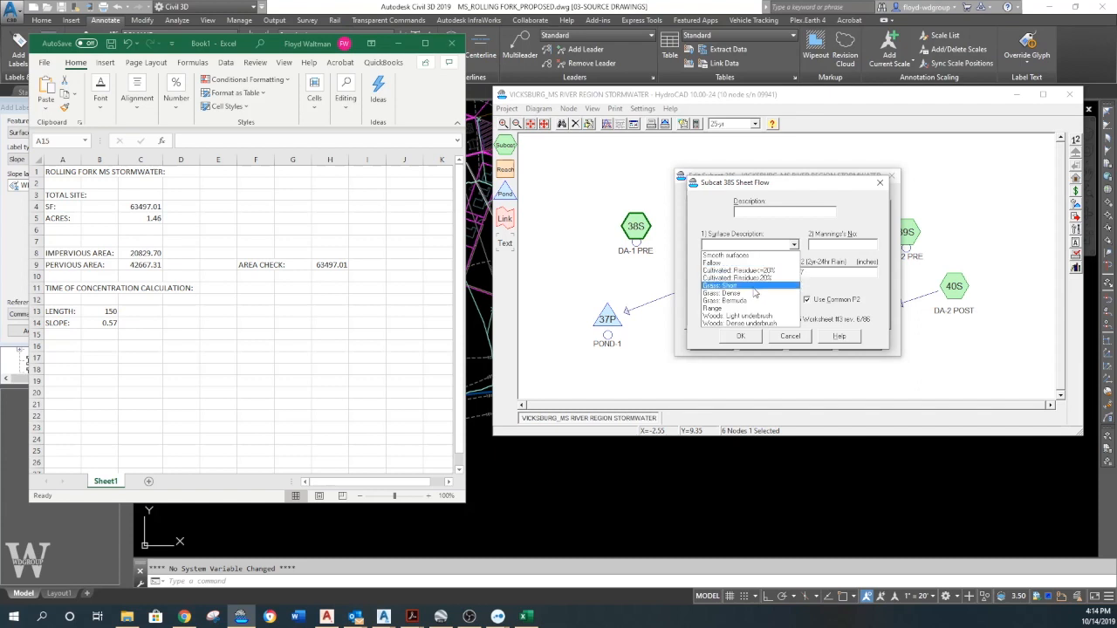
click(753, 286)
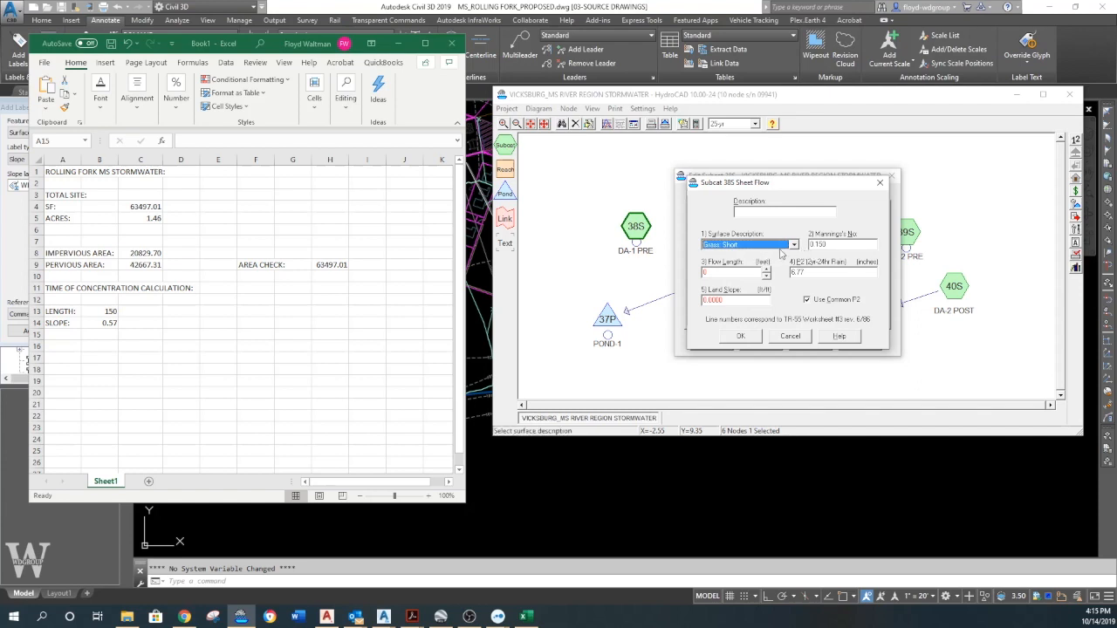
Set the sheet flow length to 150 feet and the land slope to 0.0057, and save subcatchment 38S
click(739, 272)
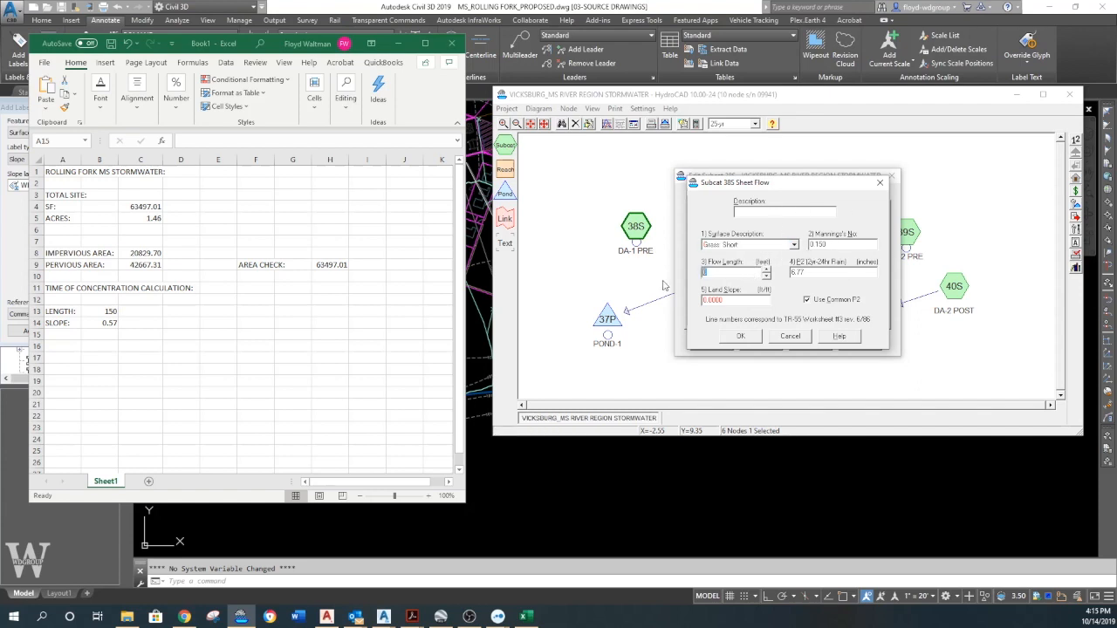
text(150)
key(Tab)
text(0)
click(742, 337)
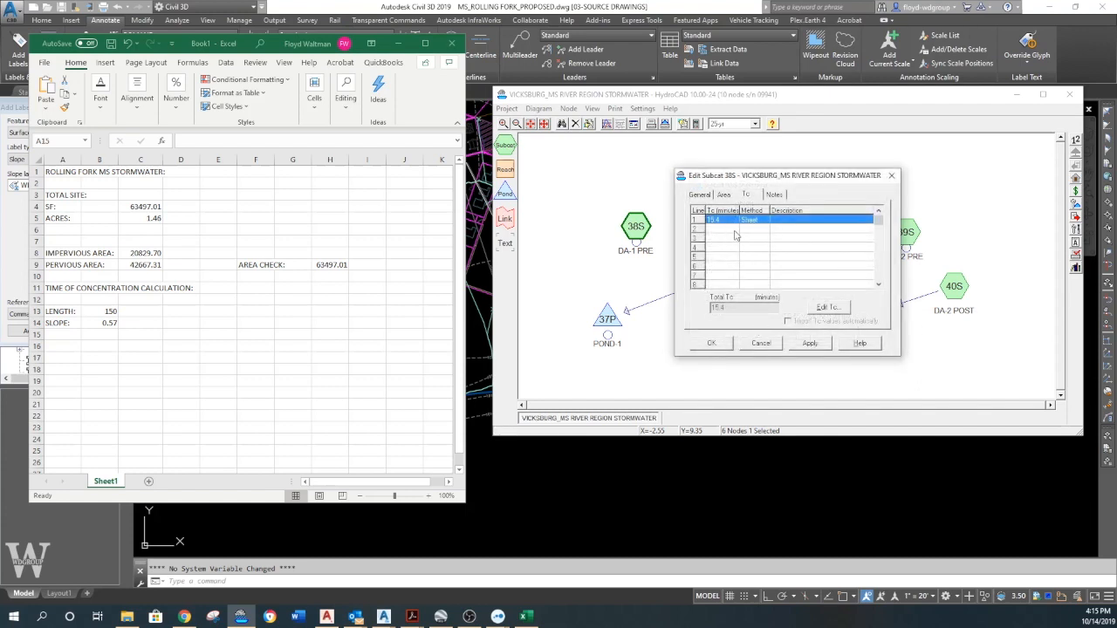
click(713, 343)
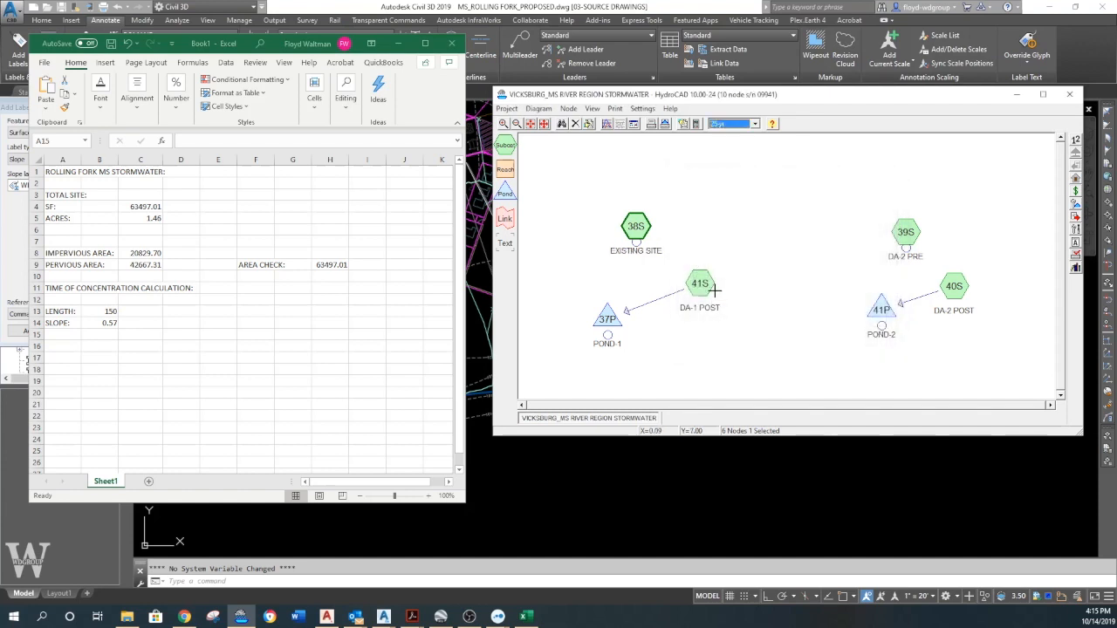
Set the rainfall duration to 15 minutes in the calculation settings for the MS-ROLLING FORK 25-yr event
click(655, 109)
click(668, 119)
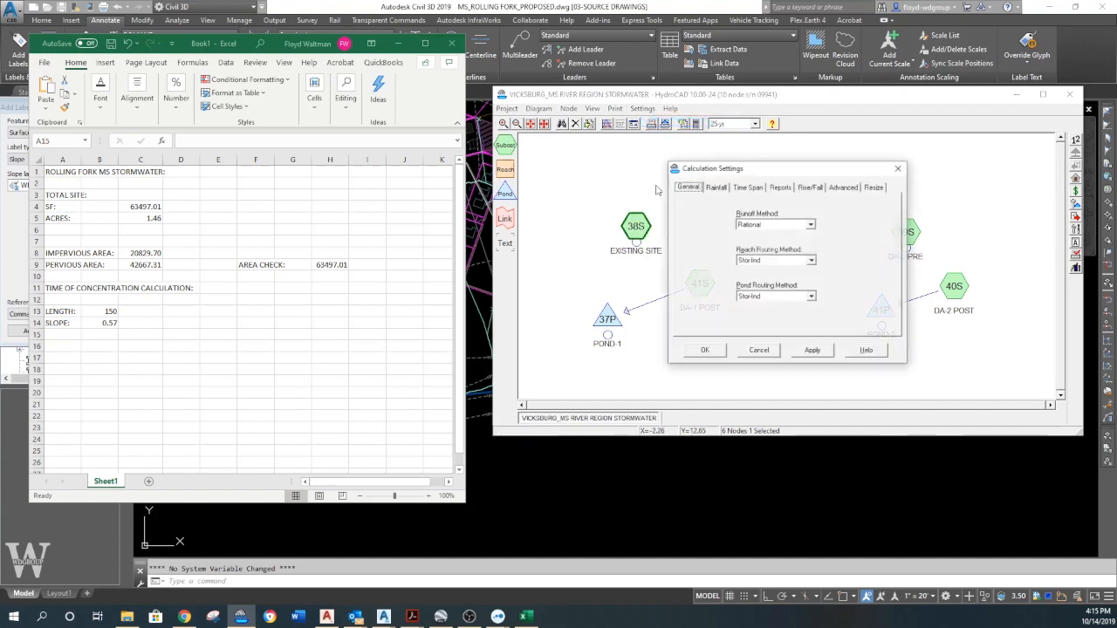
click(744, 187)
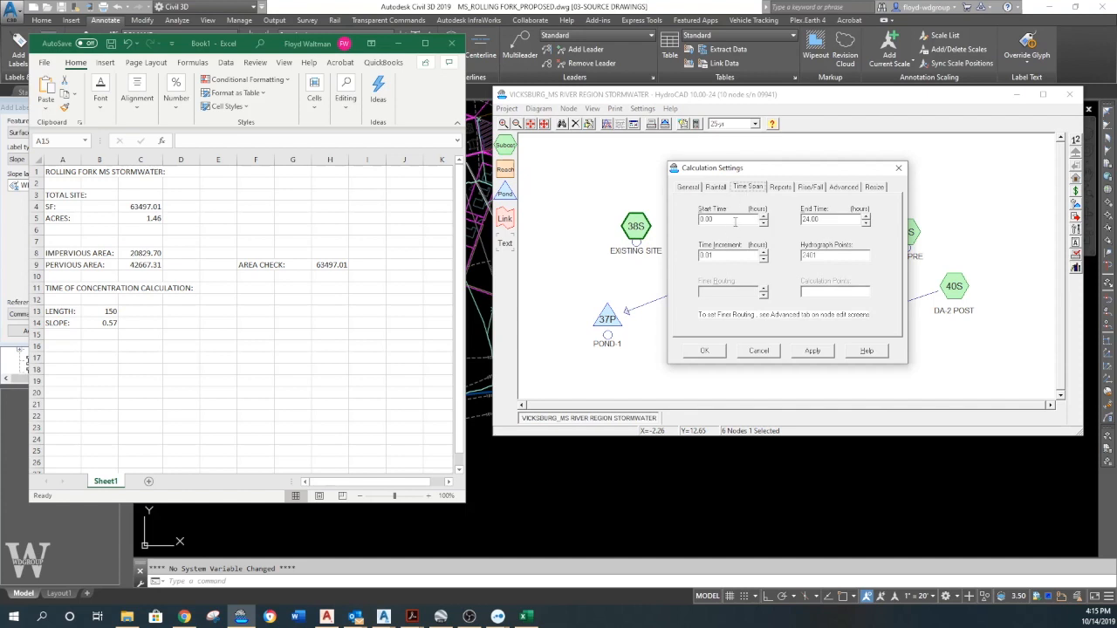
click(714, 188)
double_click(721, 222)
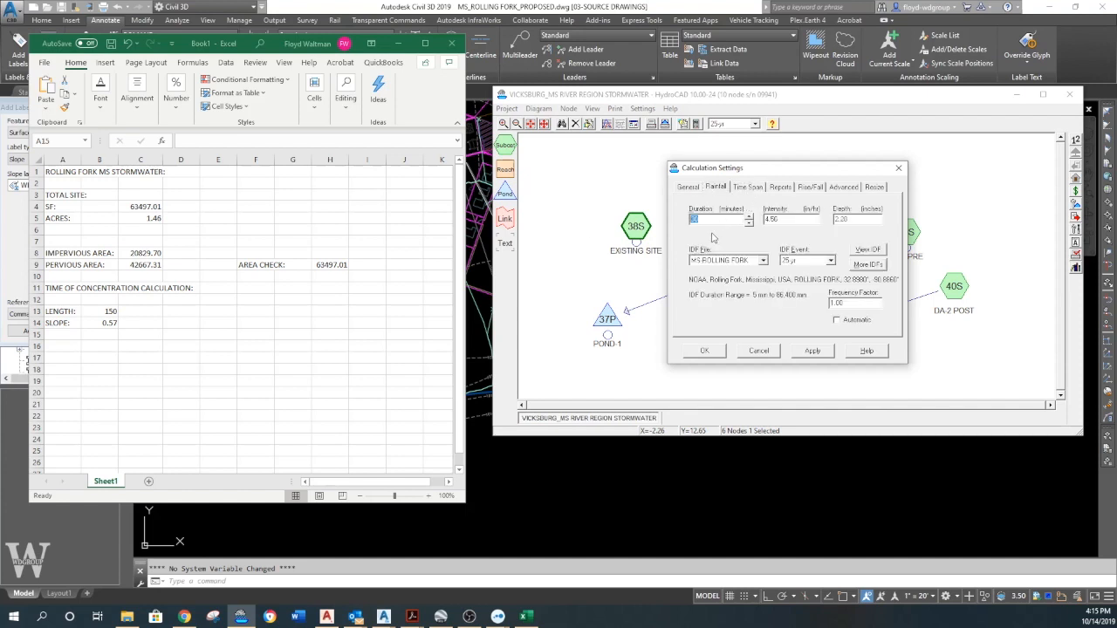
text(15)
key(Tab)
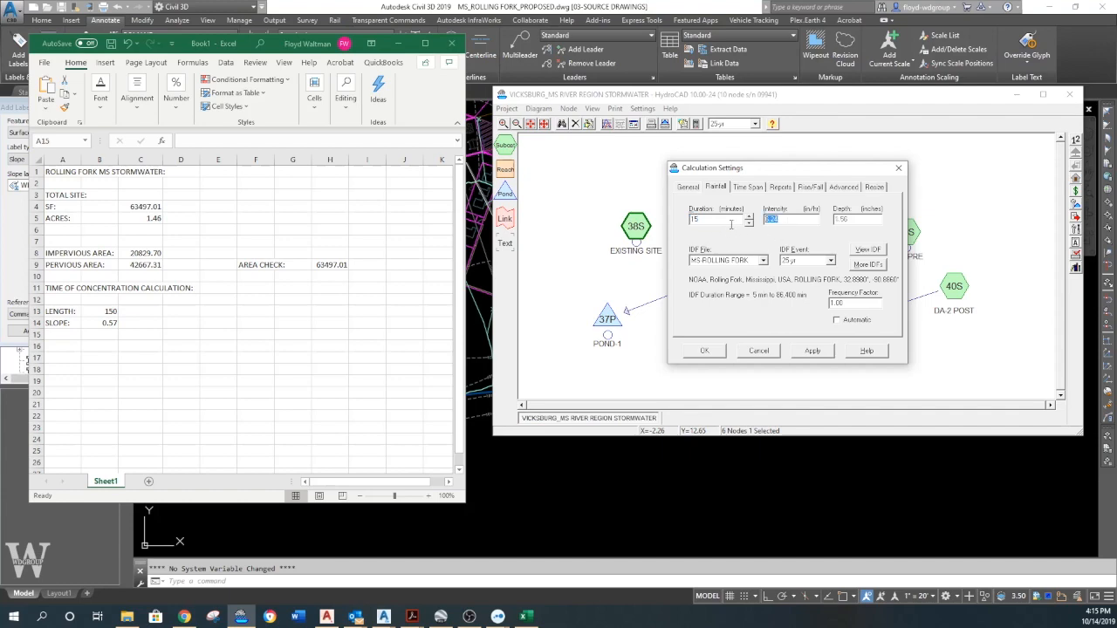
click(704, 351)
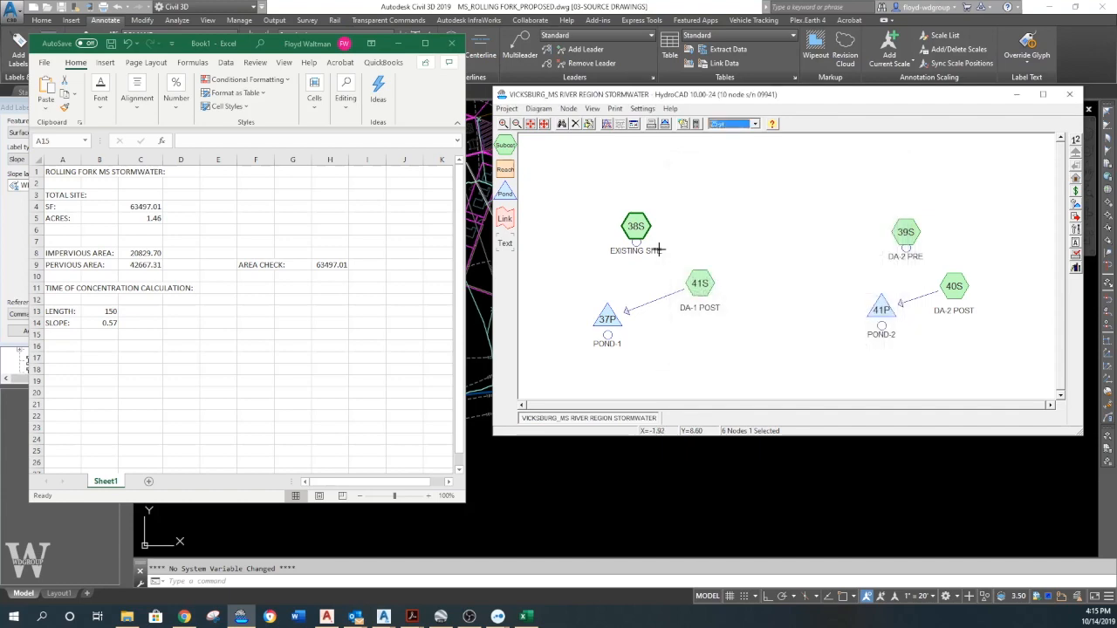
Open subcatchment 38S's results and examine its critical duration analysis and runoff hydrograph
click(632, 226)
drag(288, 129, 688, 116)
click(648, 134)
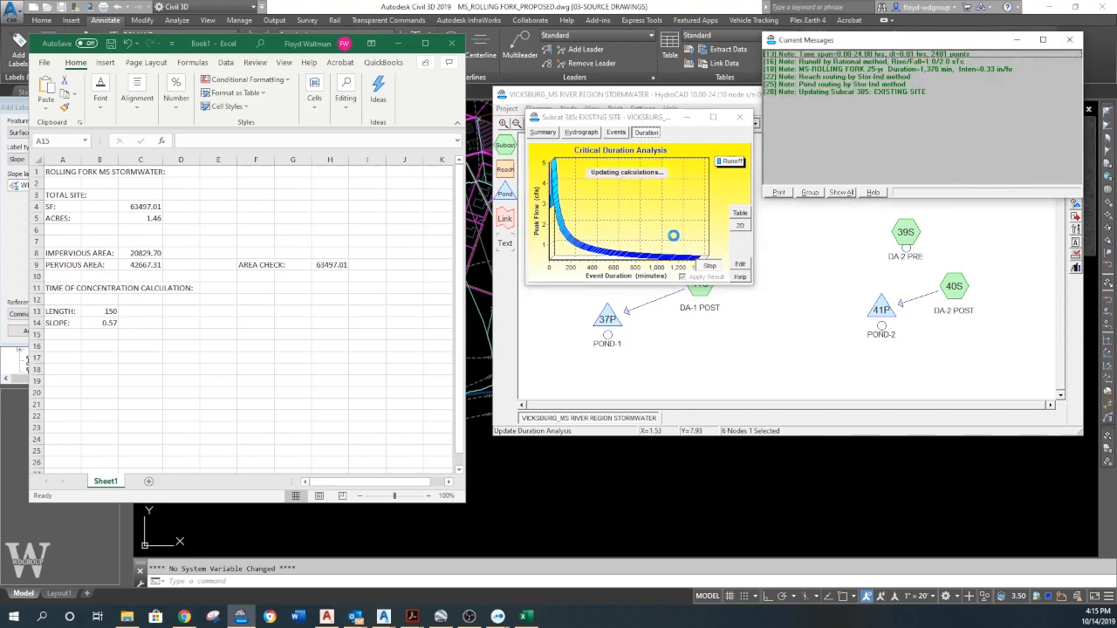
click(590, 133)
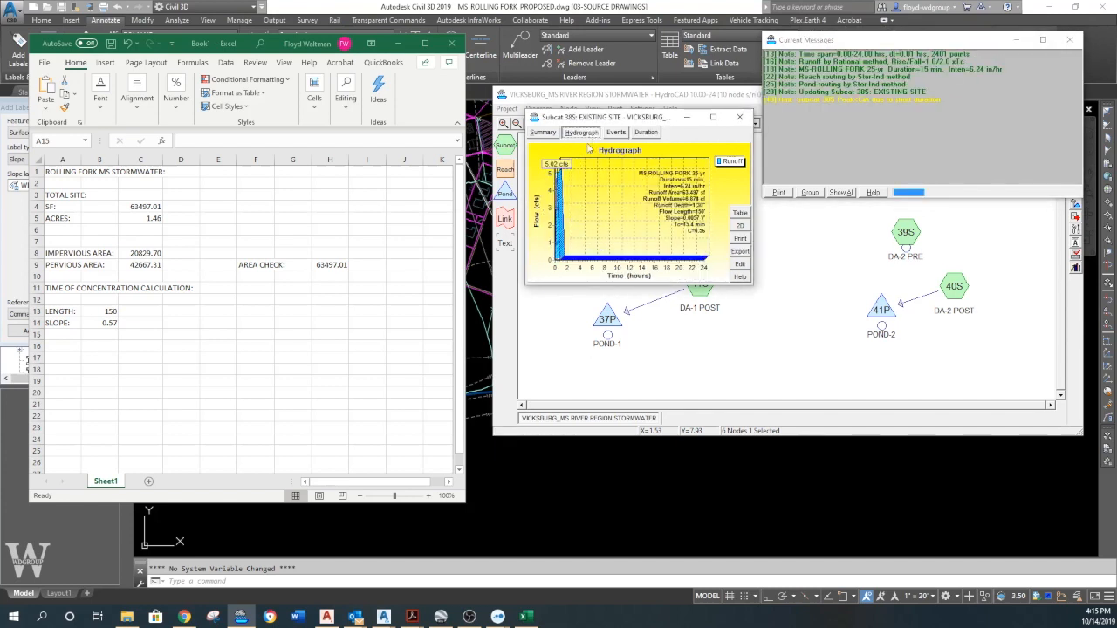
Record the time of concentration in row 16 of the Excel sheet as "Tc=", 15, "MIN"
click(71, 337)
click(68, 345)
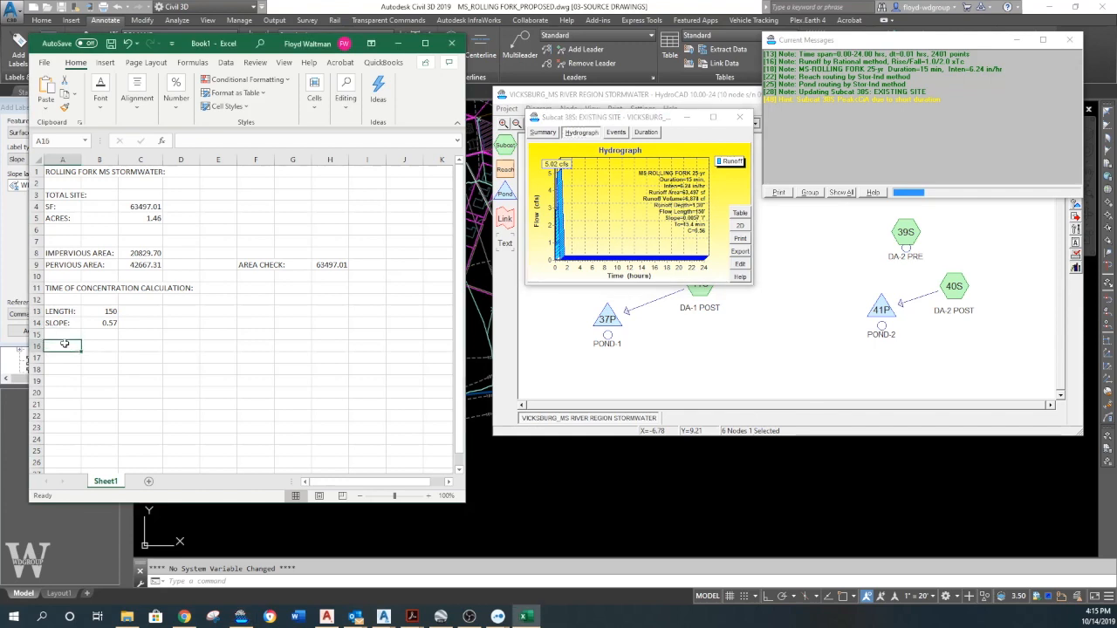
text(Tc)
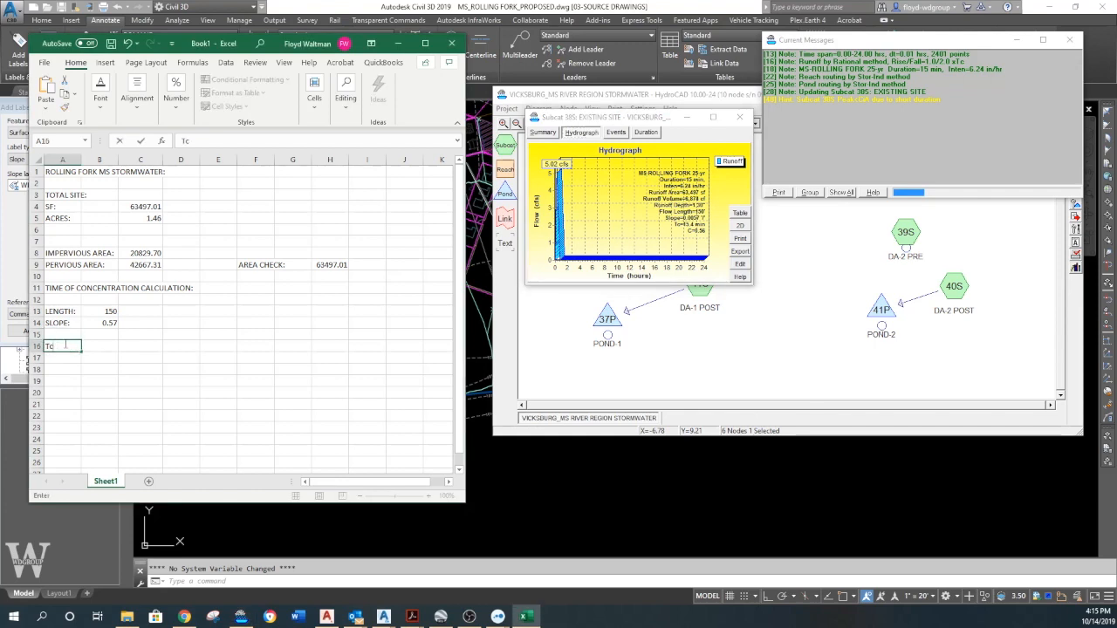
text(=)
key(Tab)
text(1)
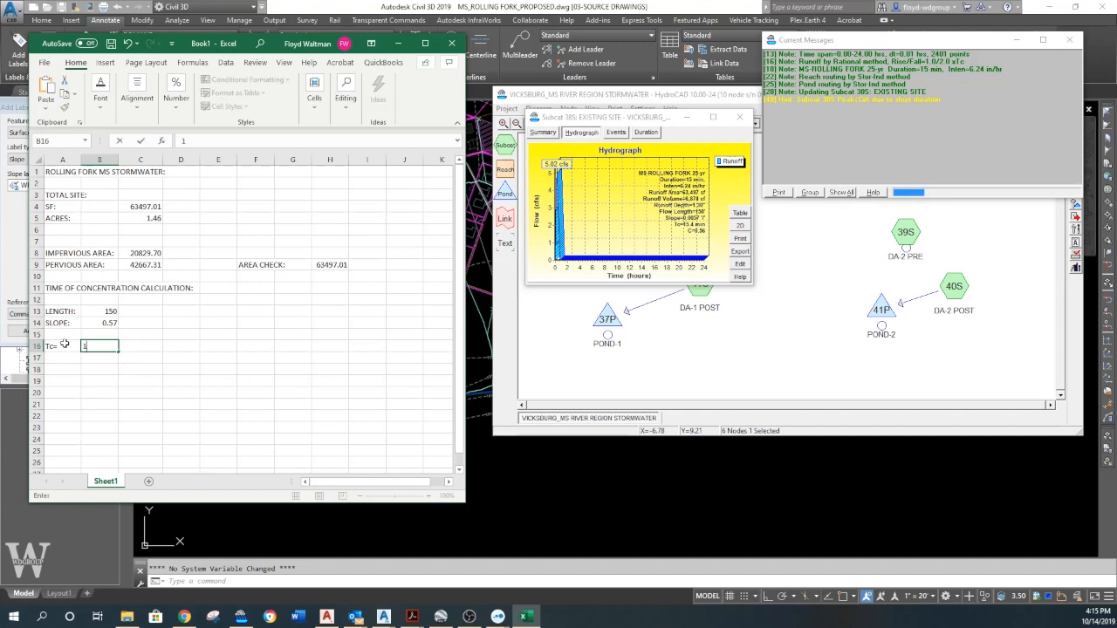
text(5)
key(Tab)
text(MIN)
key(Return)
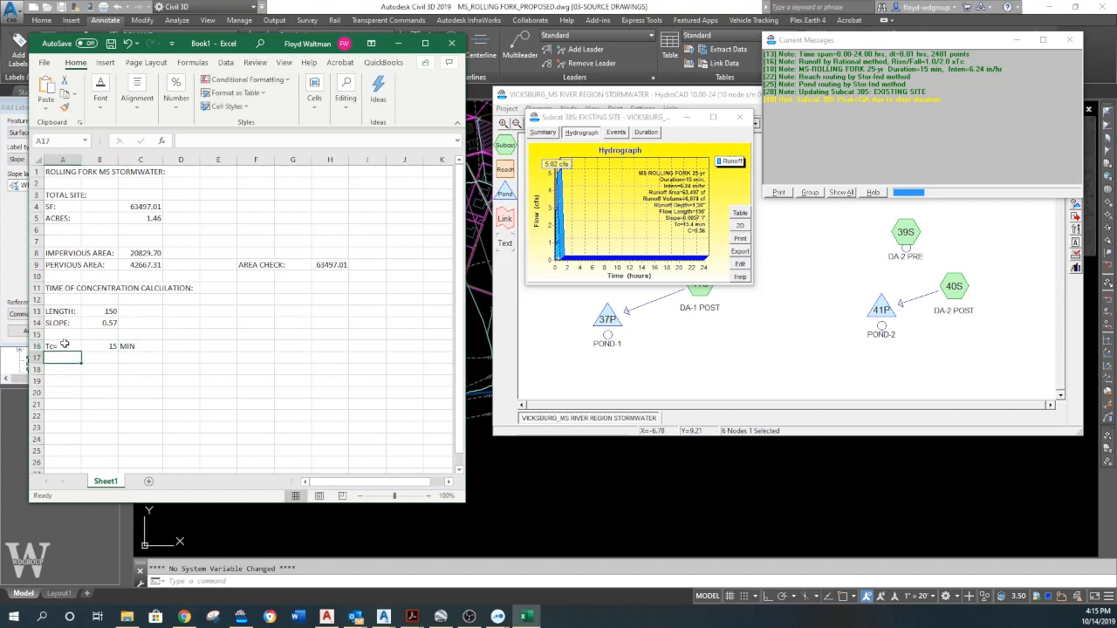
Record the existing site's peak runoff in row 17 as "QPRE=", 5.02, "CFS"
text(QPRE=)
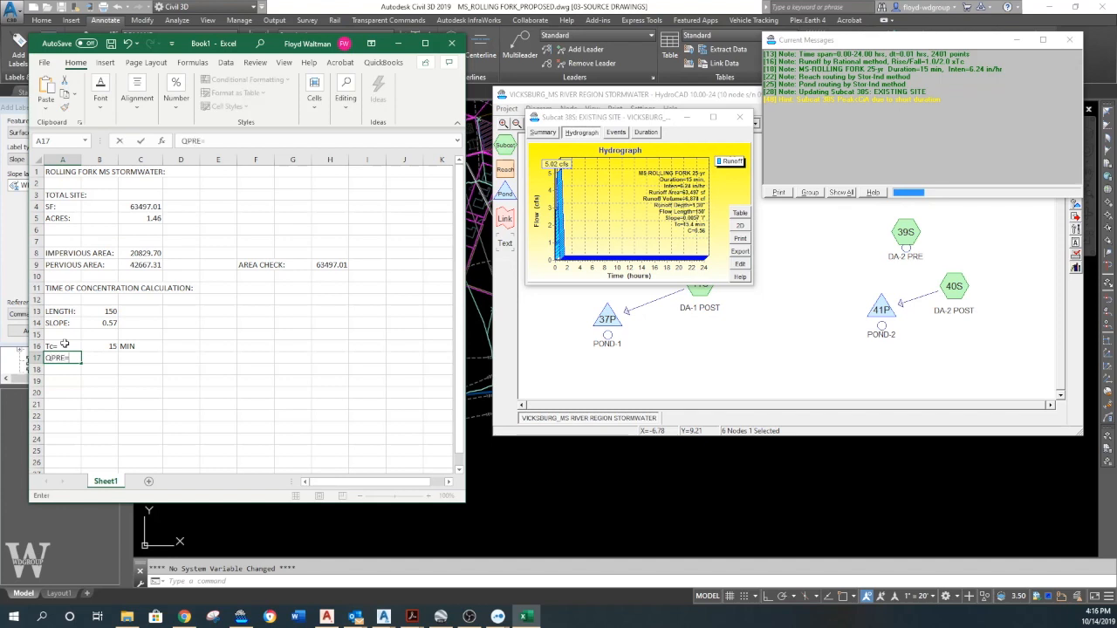
key(Tab)
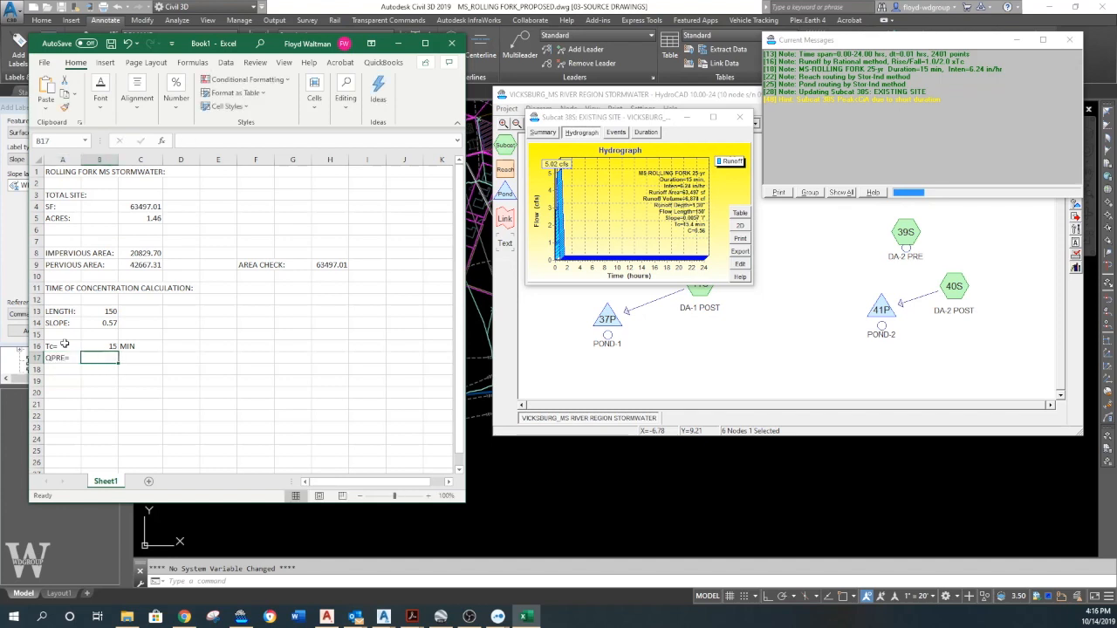
text(5.02)
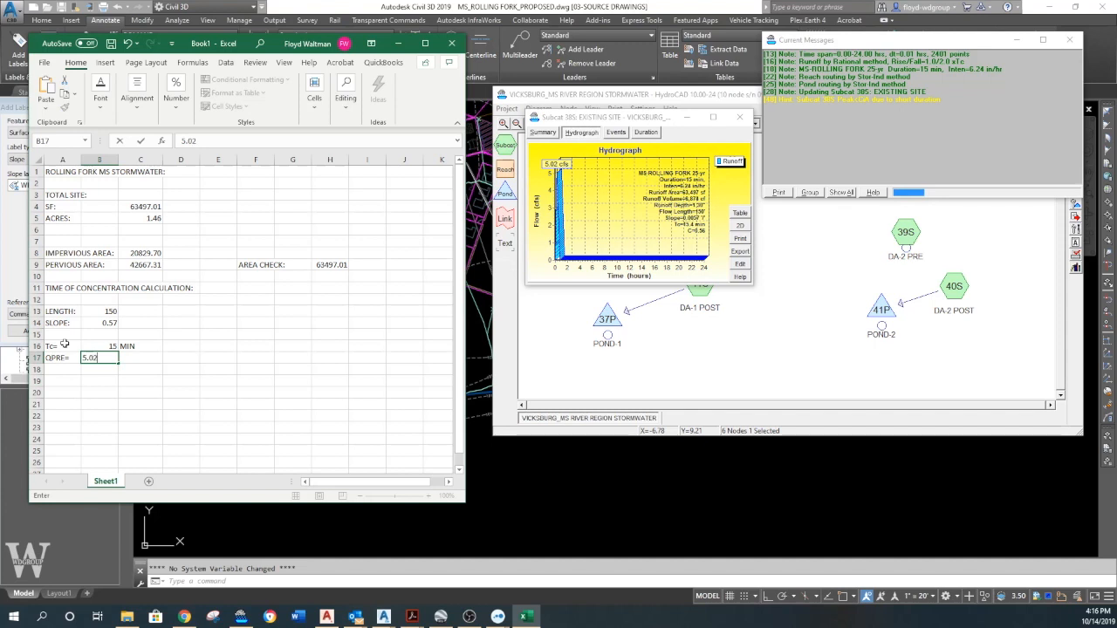
key(Tab)
text(CF)
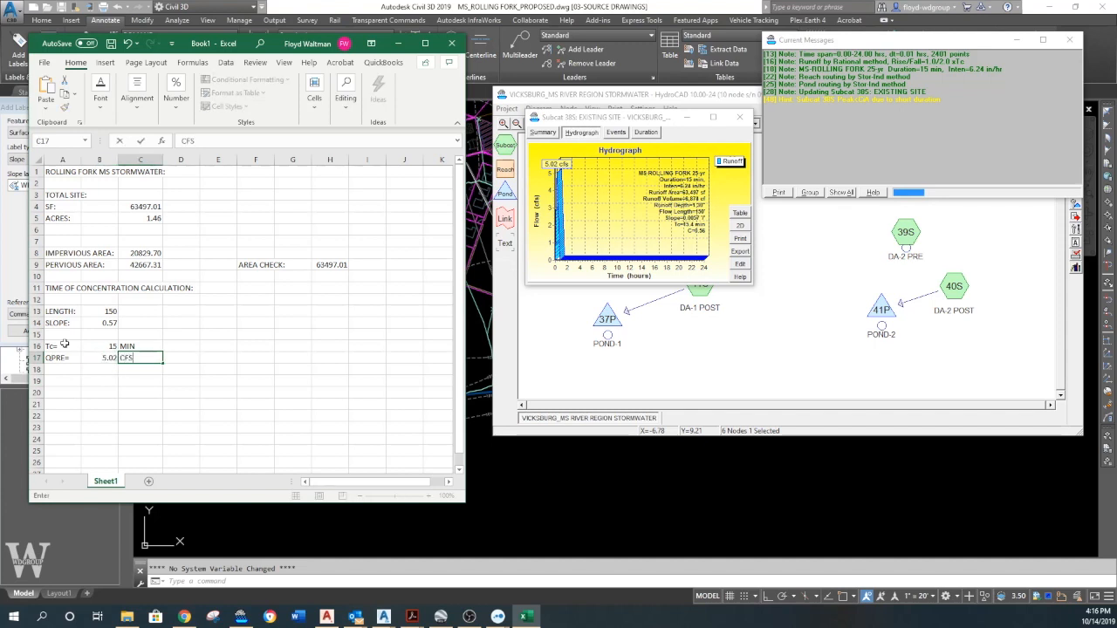
Change the peak runoff label in cell A17 to "Qpre="
click(55, 358)
double_click(52, 358)
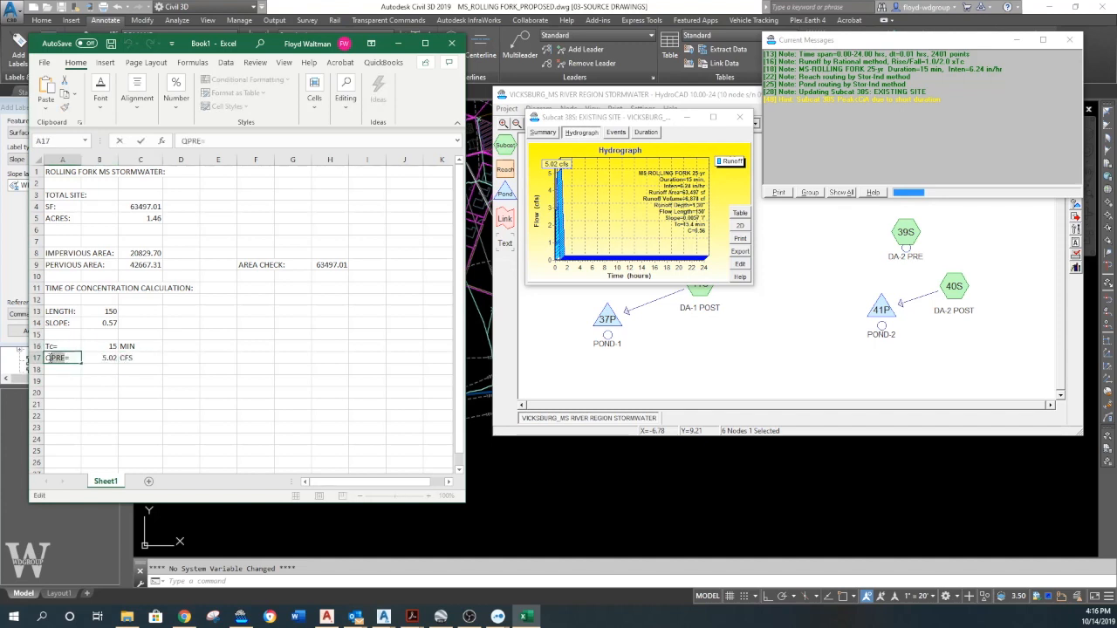
click(99, 98)
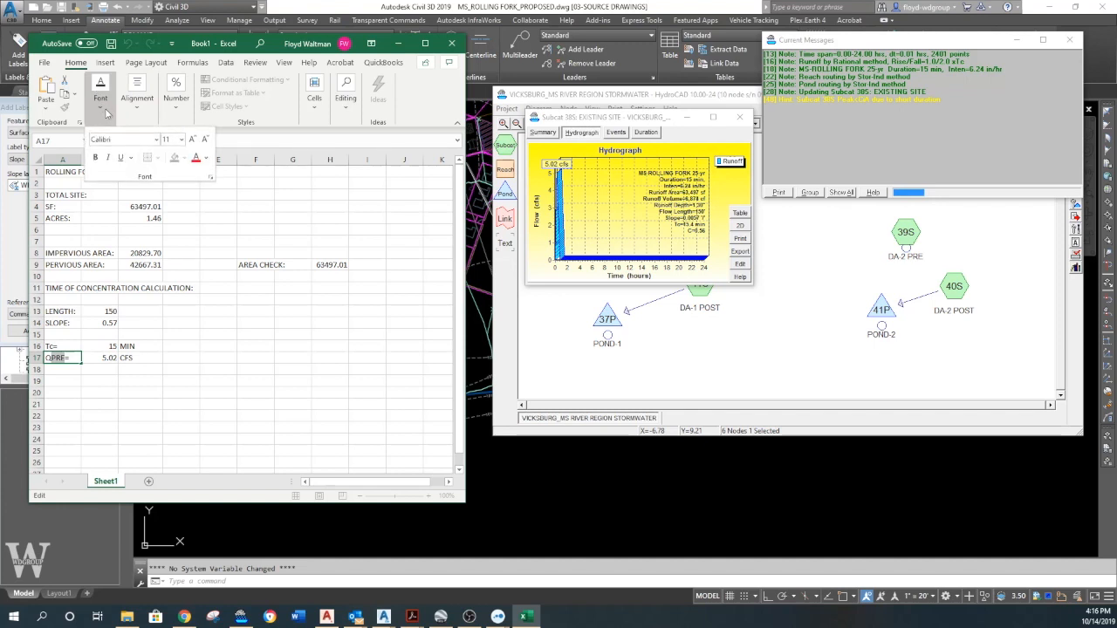
click(106, 112)
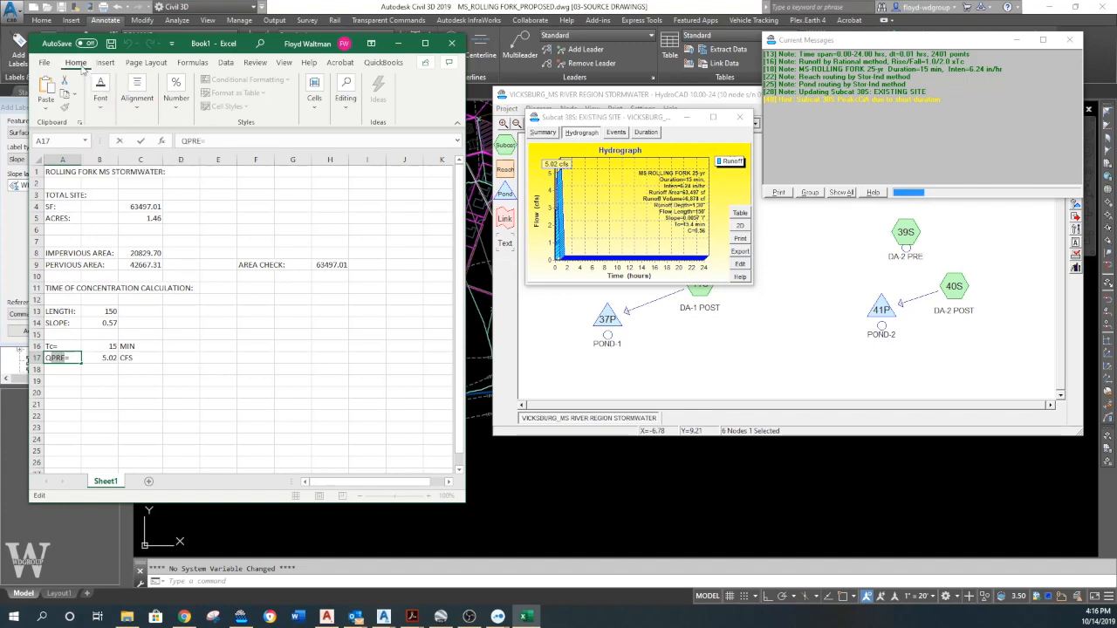
drag(465, 267, 908, 269)
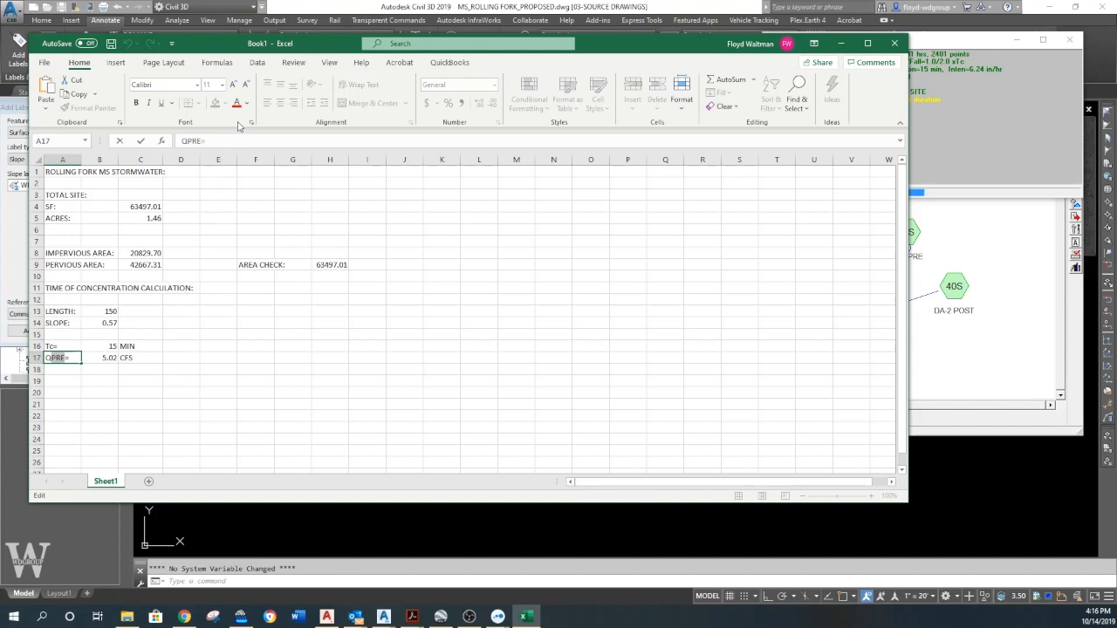
click(258, 62)
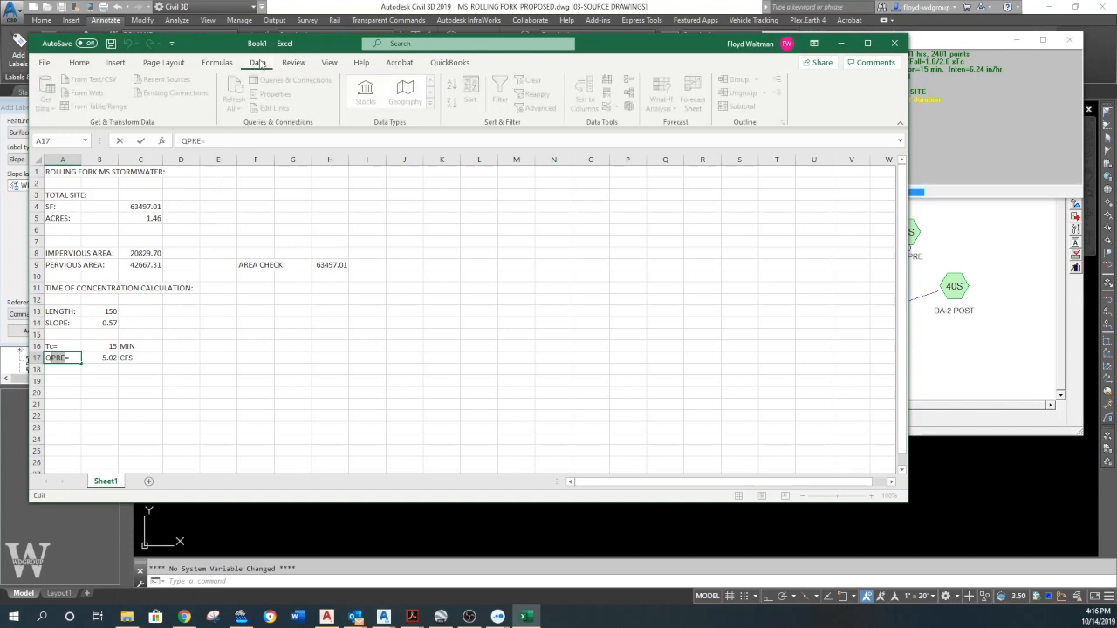
click(79, 63)
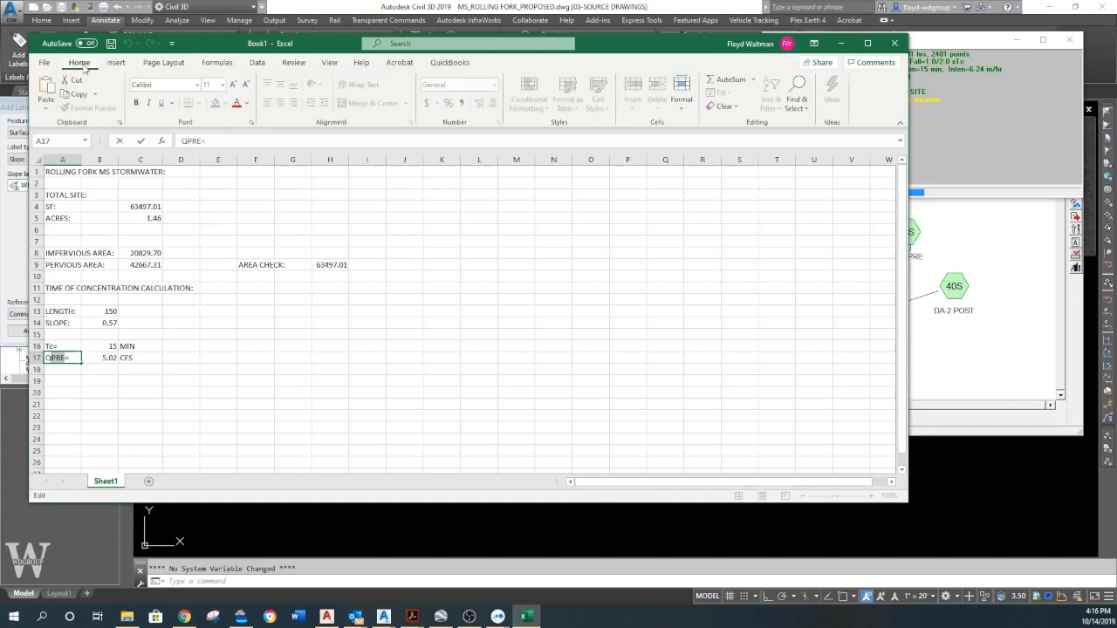
drag(909, 159, 489, 159)
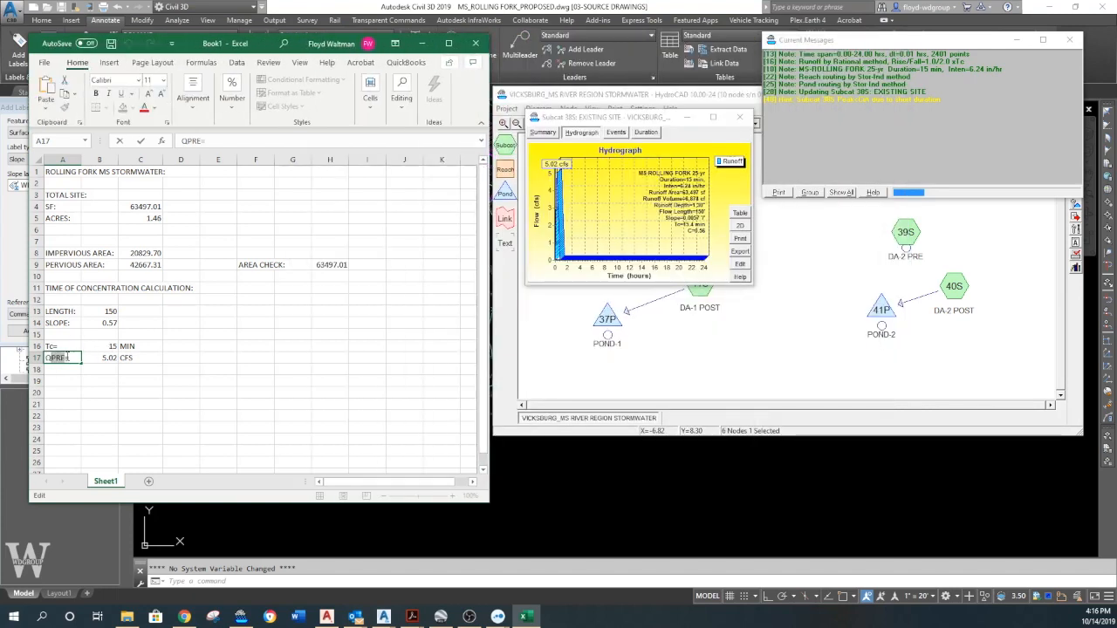
click(144, 382)
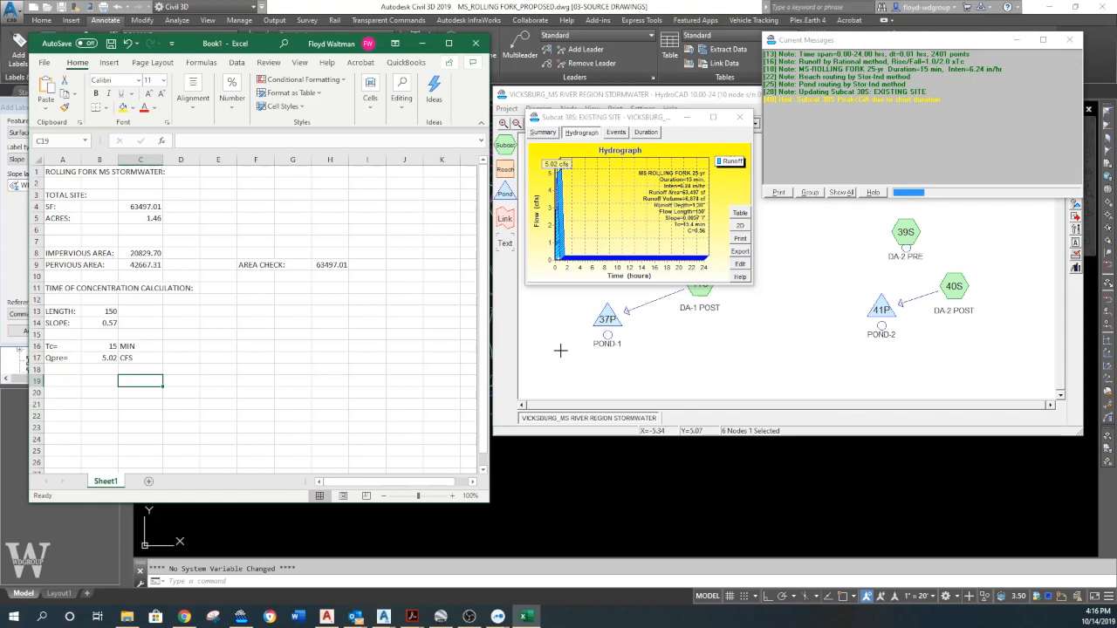
Close HydroCAD's subcatchment 38S results and current messages, and switch to the Civil 3D drawing
click(741, 117)
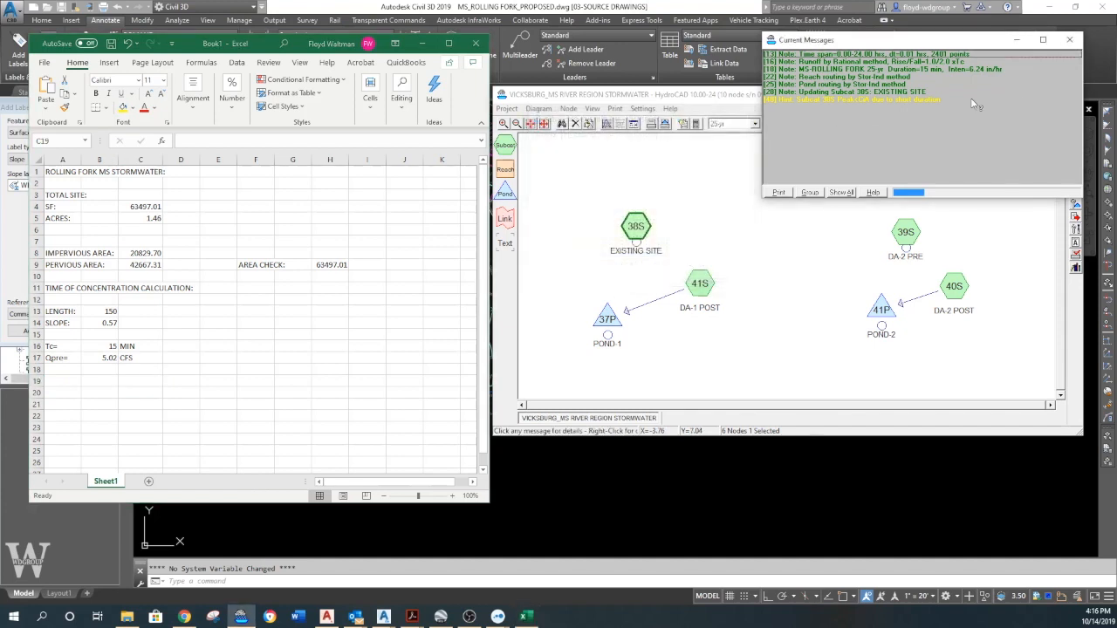
click(1069, 40)
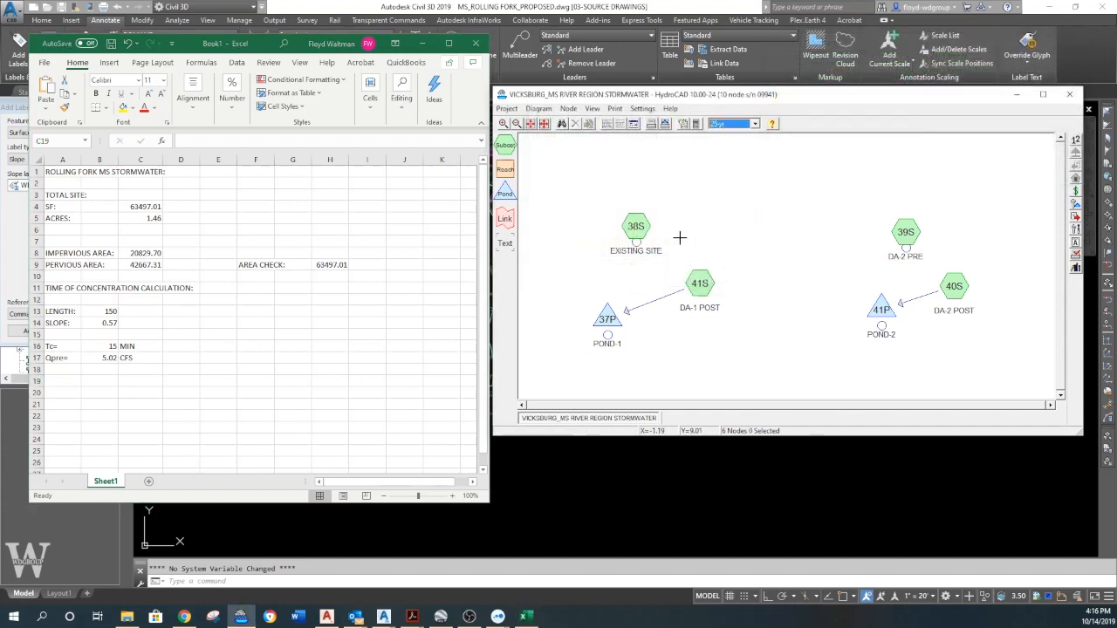
click(556, 477)
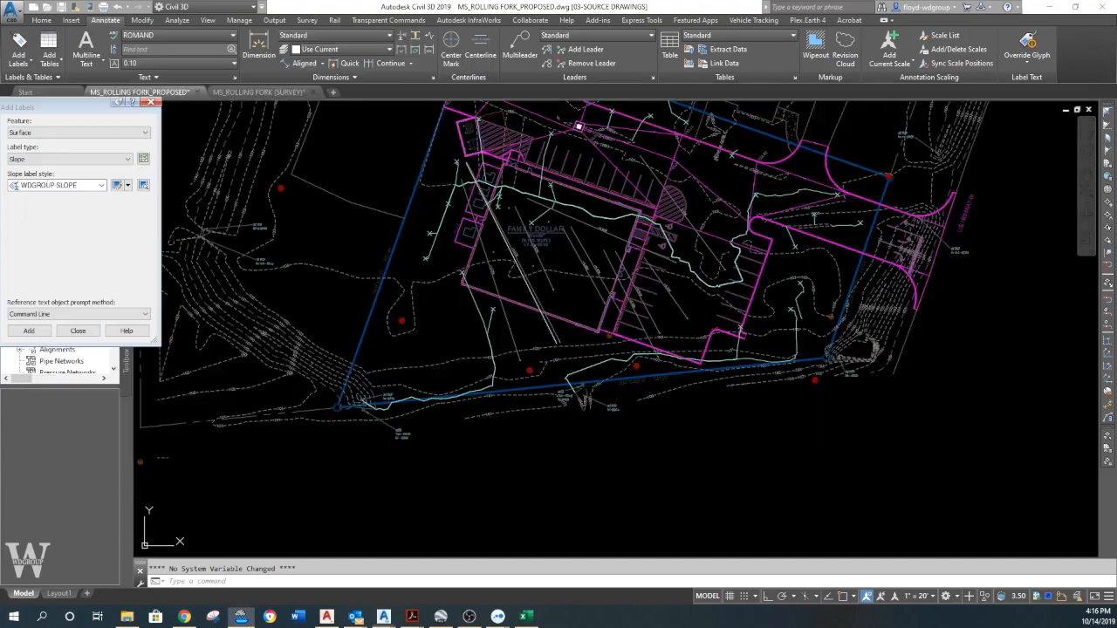
key(Escape)
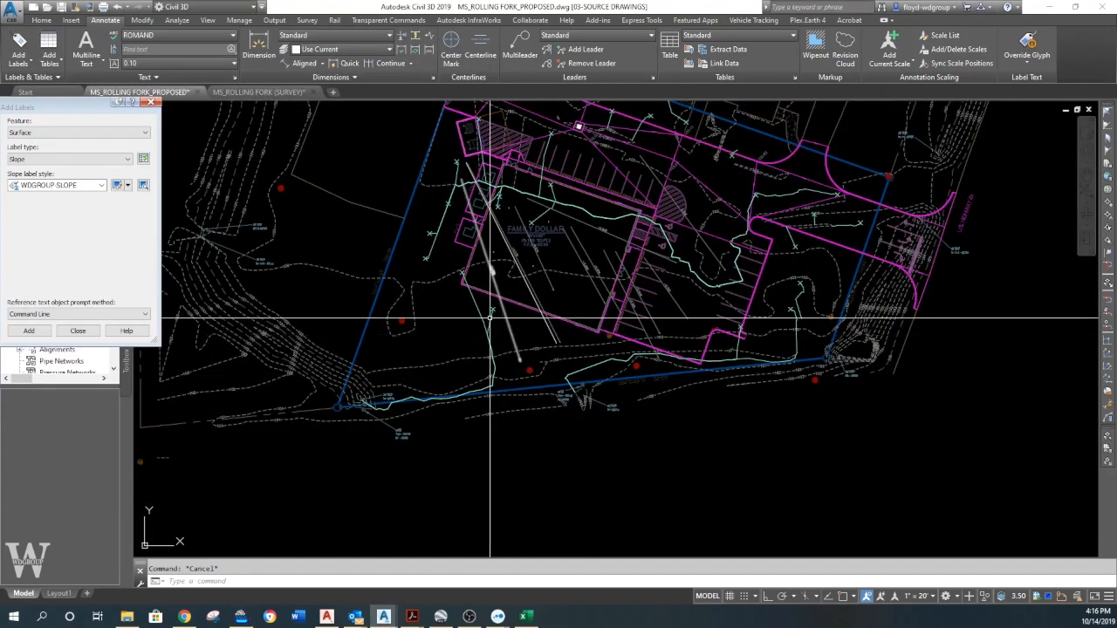
Erase all the existing water drop flow paths from the proposed drawing, selecting them by similarity
scroll(491, 321, up, 4)
click(491, 312)
right_click(474, 324)
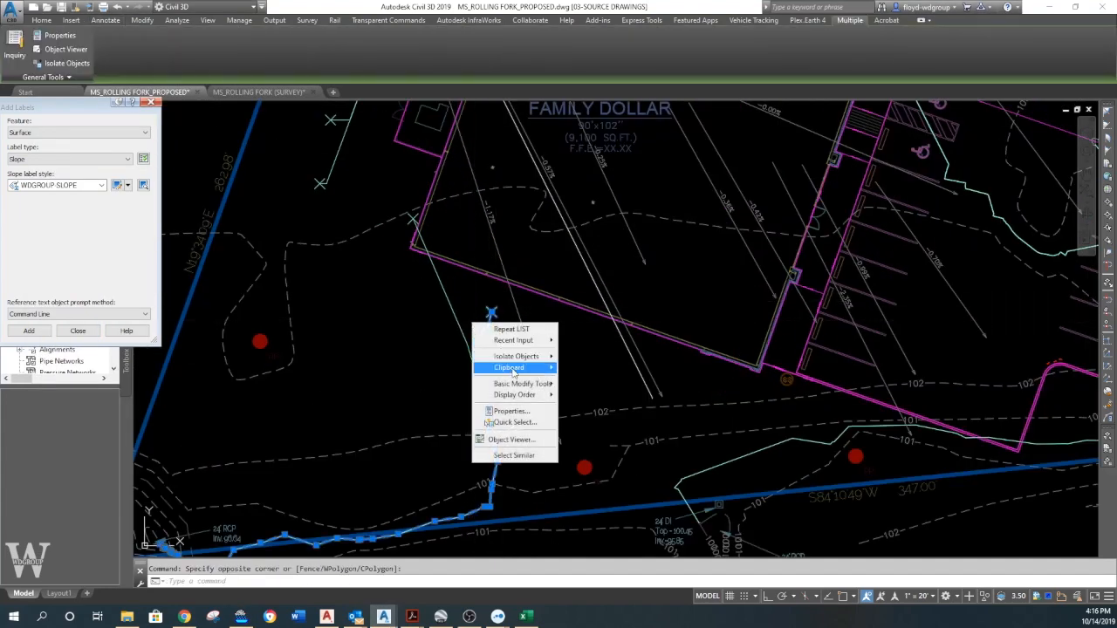
mouse_move(515, 374)
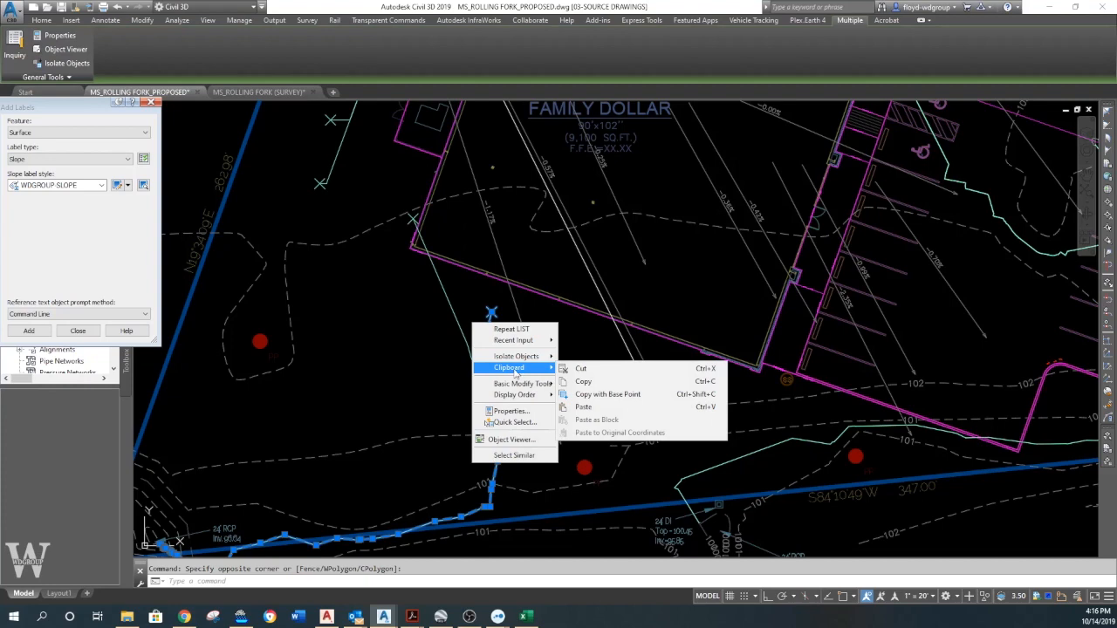
click(514, 455)
text(e)
key(Return)
Erase all the surface slope labels across the building and parking area, selecting them by similarity
click(528, 374)
right_click(504, 358)
click(532, 345)
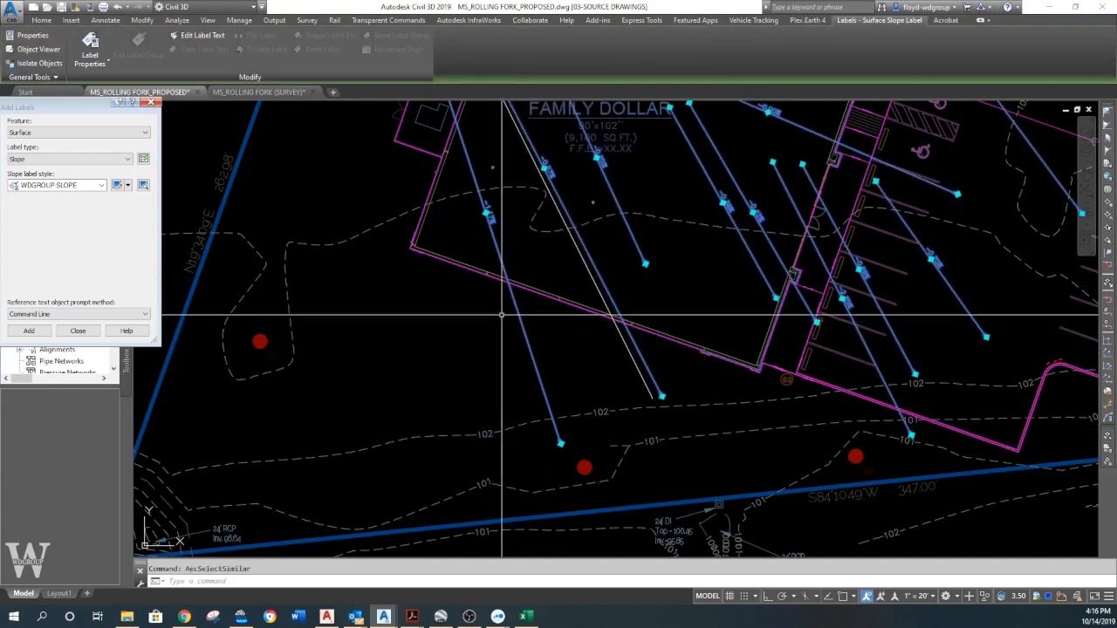
text(e)
key(Return)
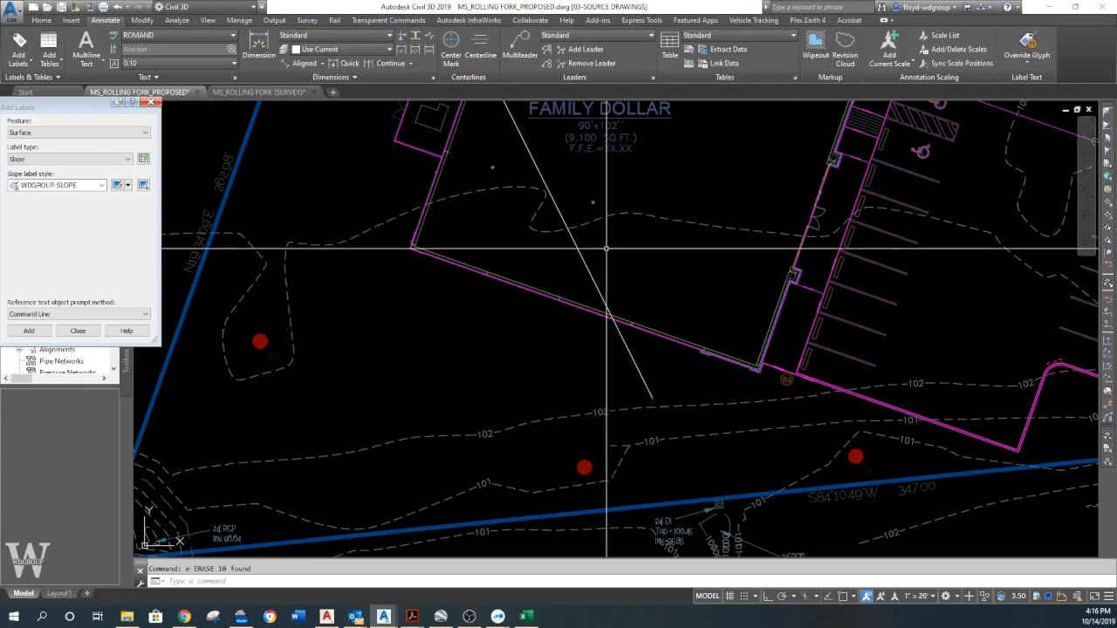
scroll(606, 253, down, 5)
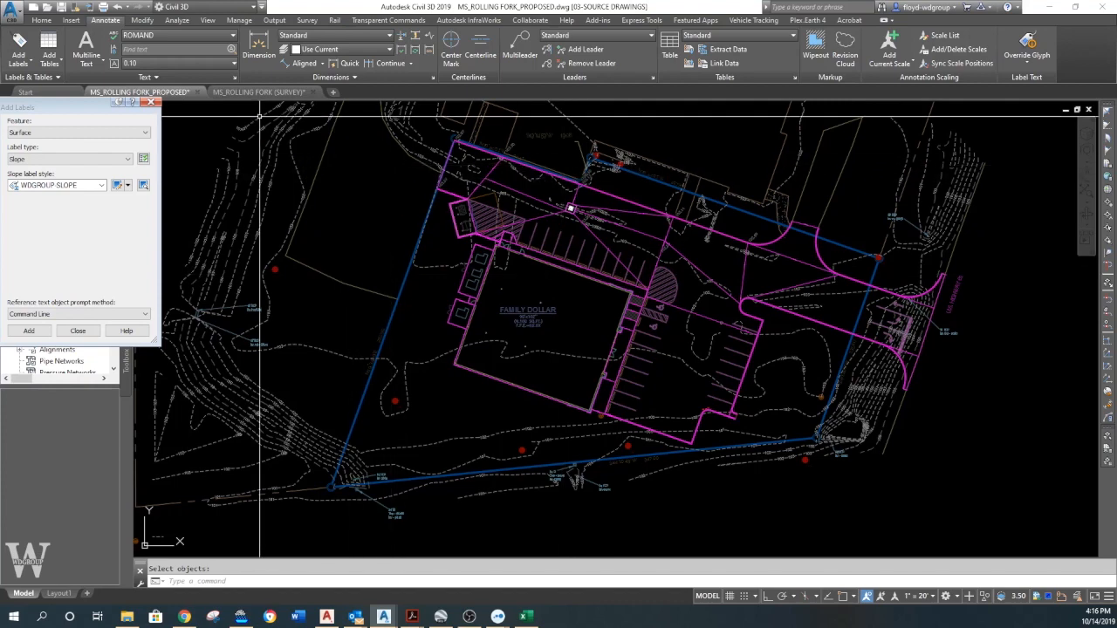
Open "ms_rolling fork_family dollar_site plan.dwg" from the 02-PRODUCTION DRAWINGS folder, ignoring the missing SHX file
click(47, 7)
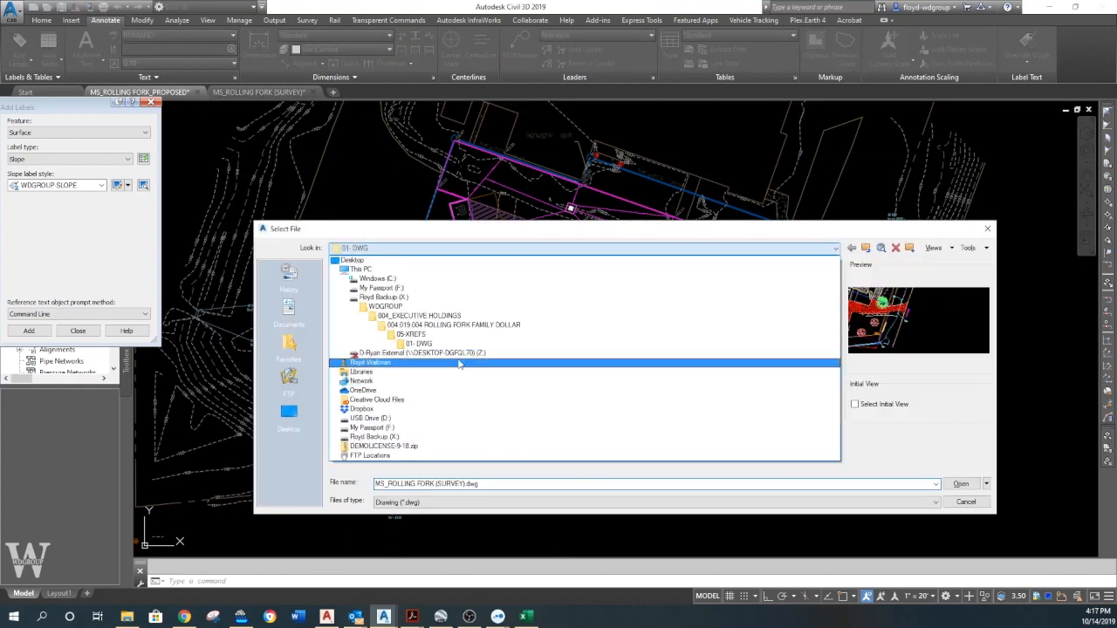
click(458, 319)
double_click(400, 290)
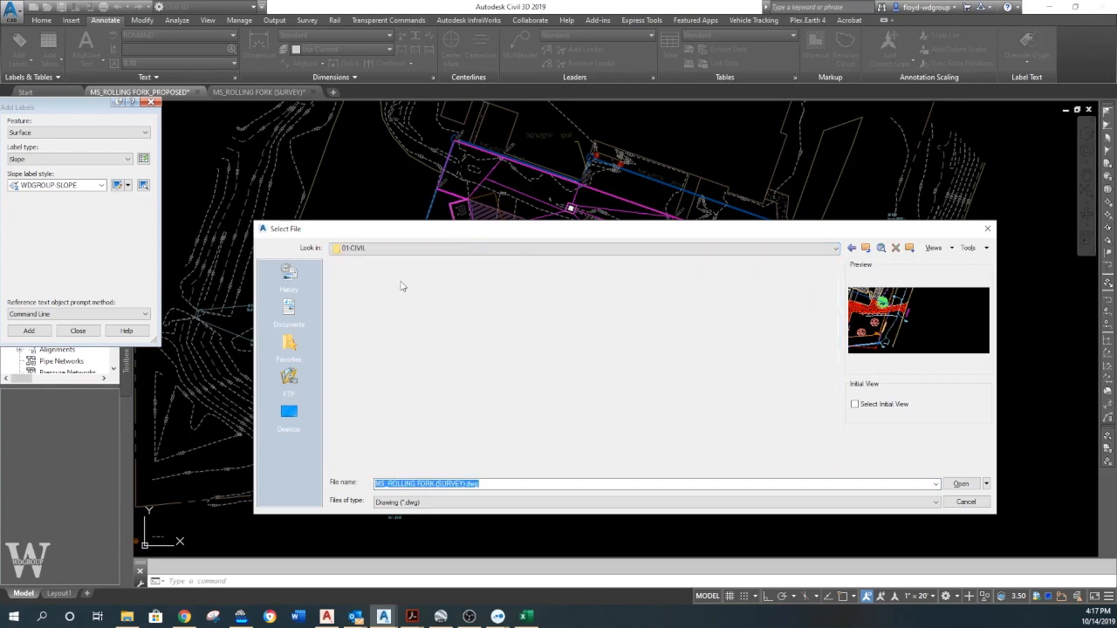
double_click(400, 291)
double_click(401, 290)
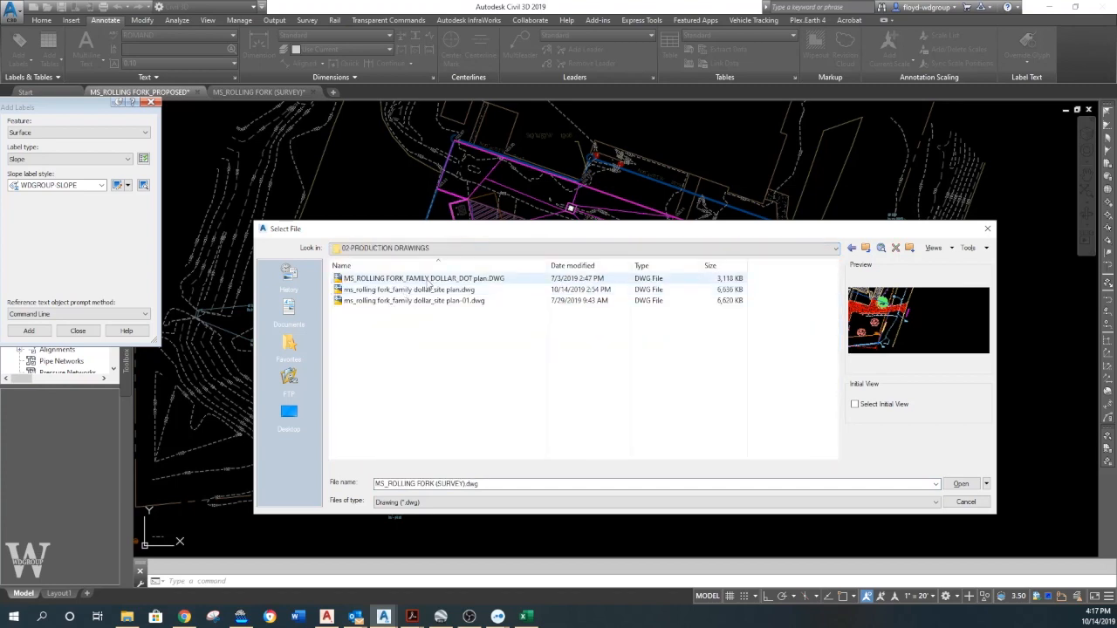
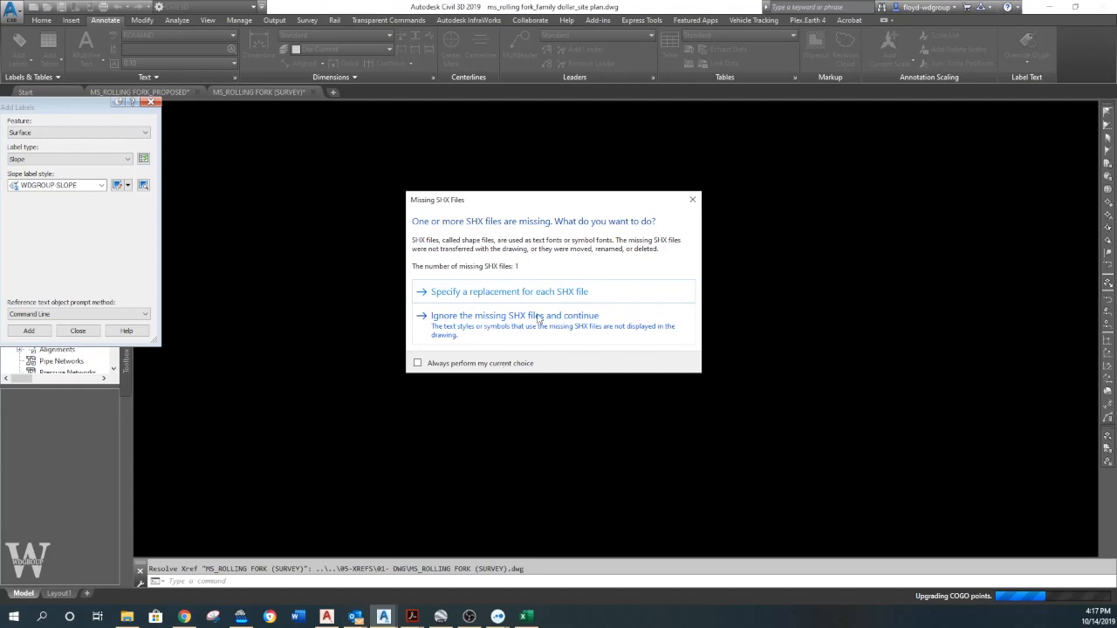
click(539, 317)
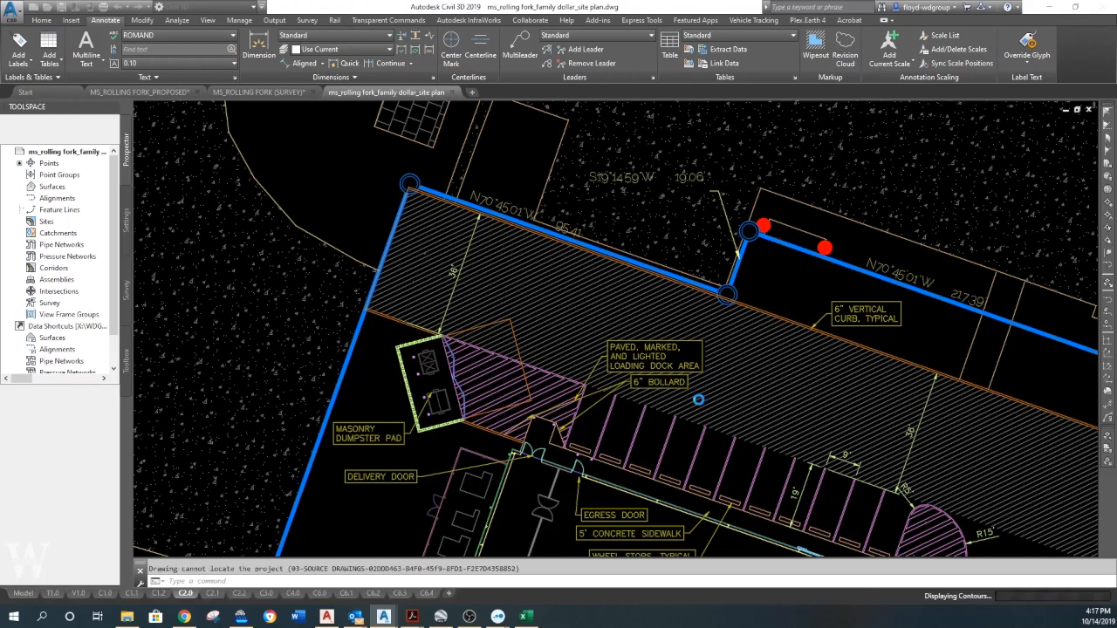
scroll(650, 412, down, 2)
middle_drag(649, 412, 496, 260)
scroll(654, 371, up, 2)
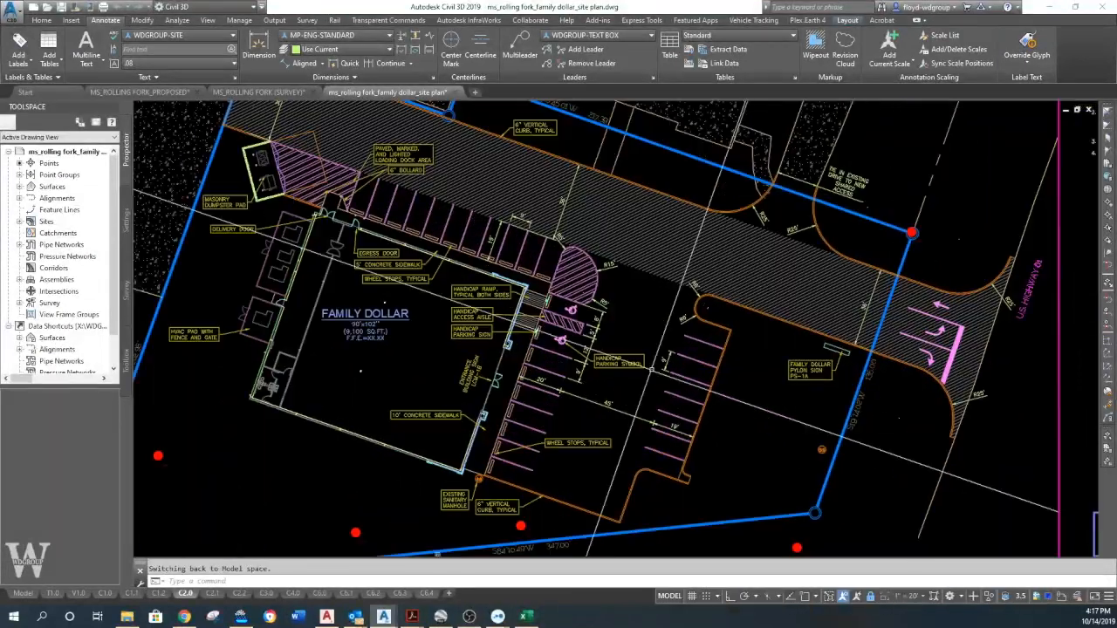
Create a new layer named "G-P-DRAINAGE AREAS" in the site plan drawing
click(41, 19)
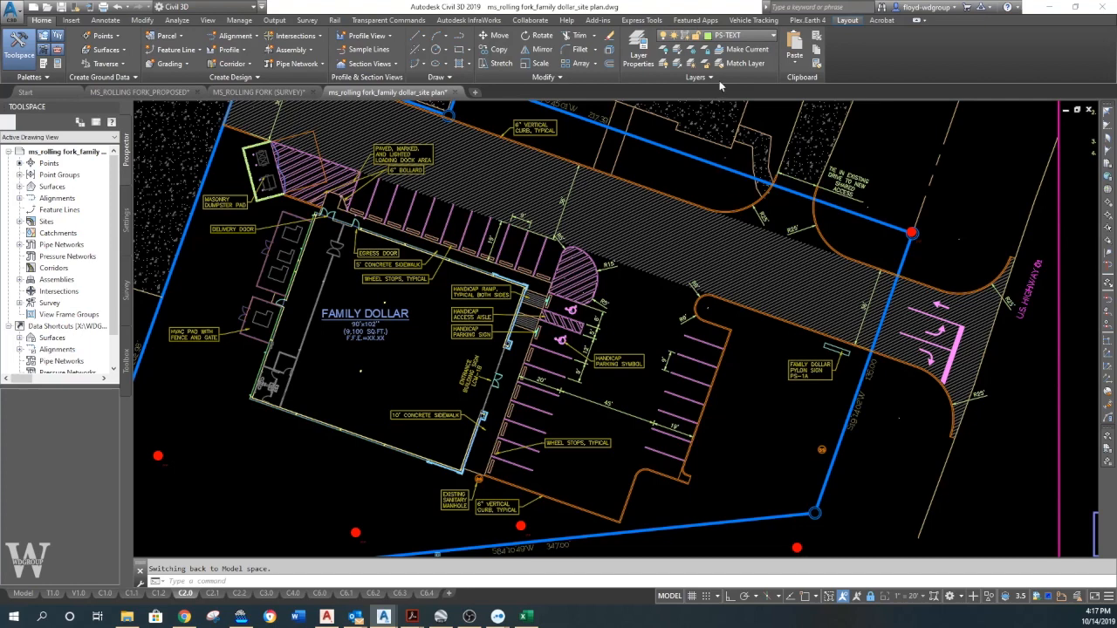
click(738, 35)
scroll(759, 189, up, 5)
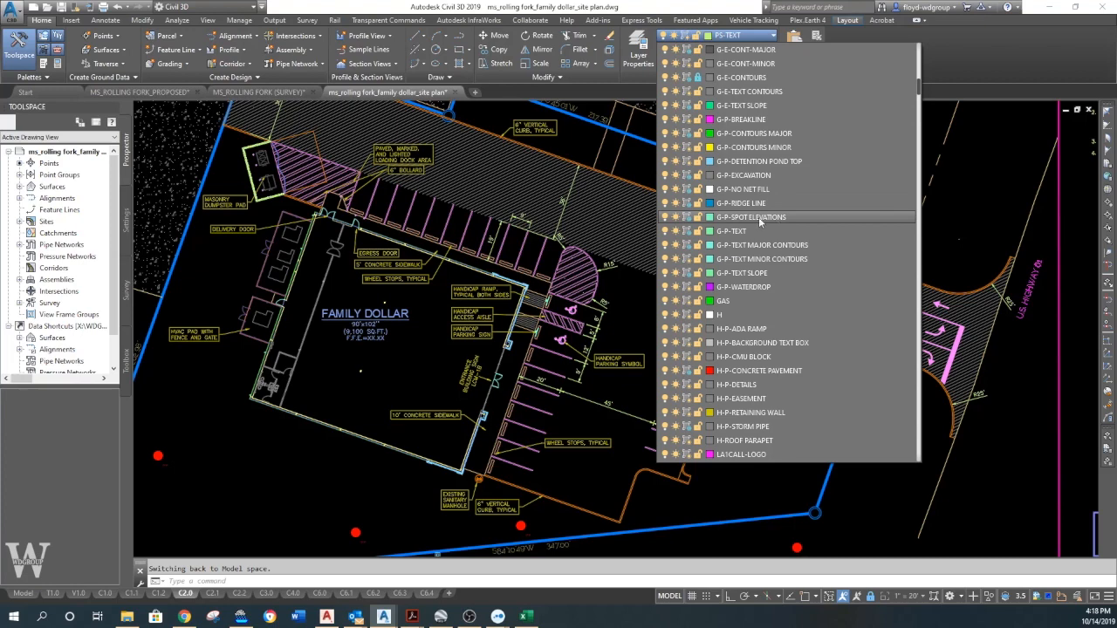
key(Escape)
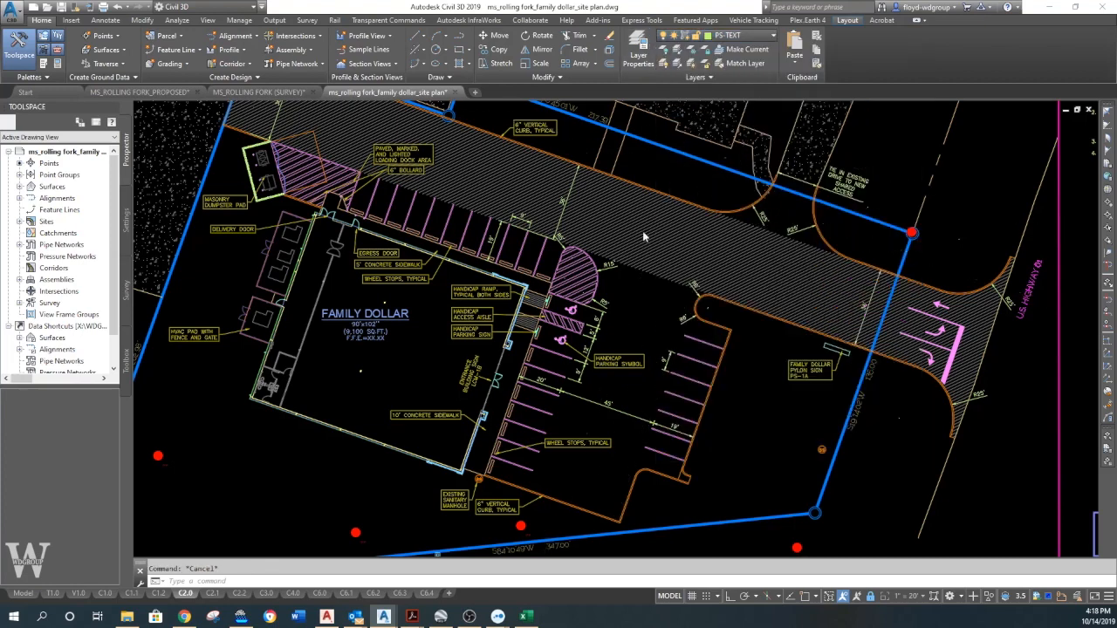
text(la)
key(Return)
click(342, 161)
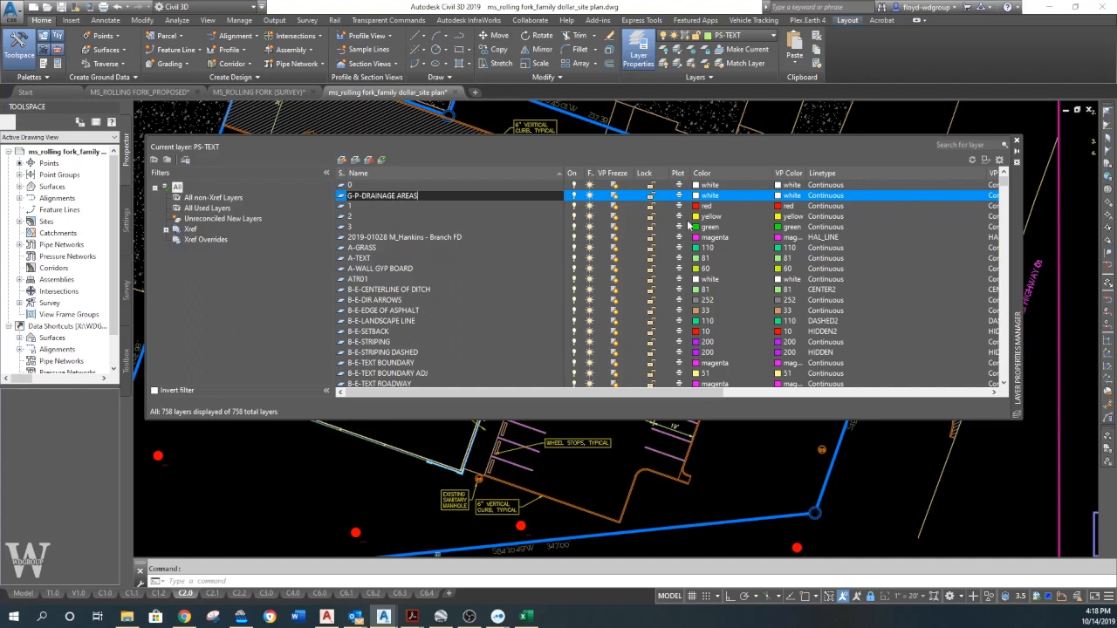
Set the G-P-DRAINAGE AREAS layer's color to red, make it the current layer, and close the layer manager
click(680, 205)
key(alt+n)
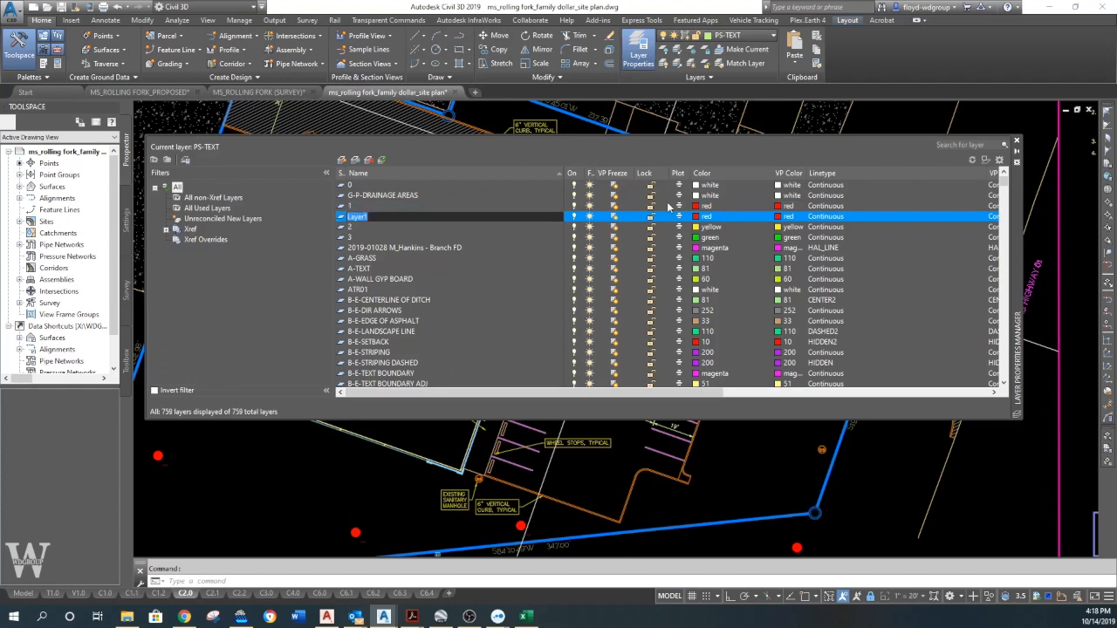
click(409, 197)
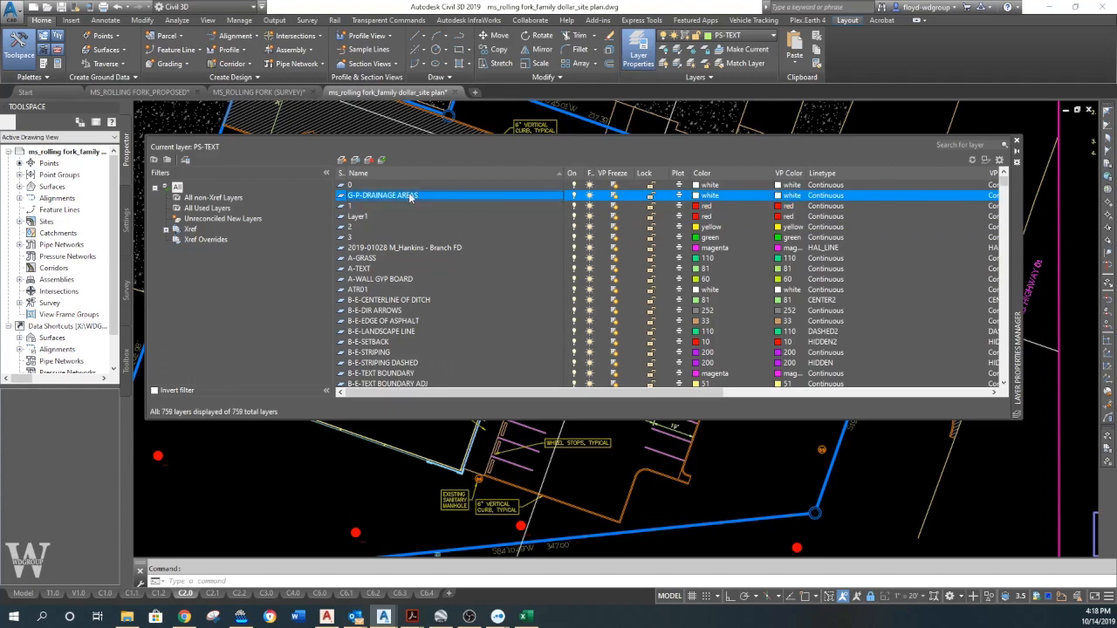
click(698, 198)
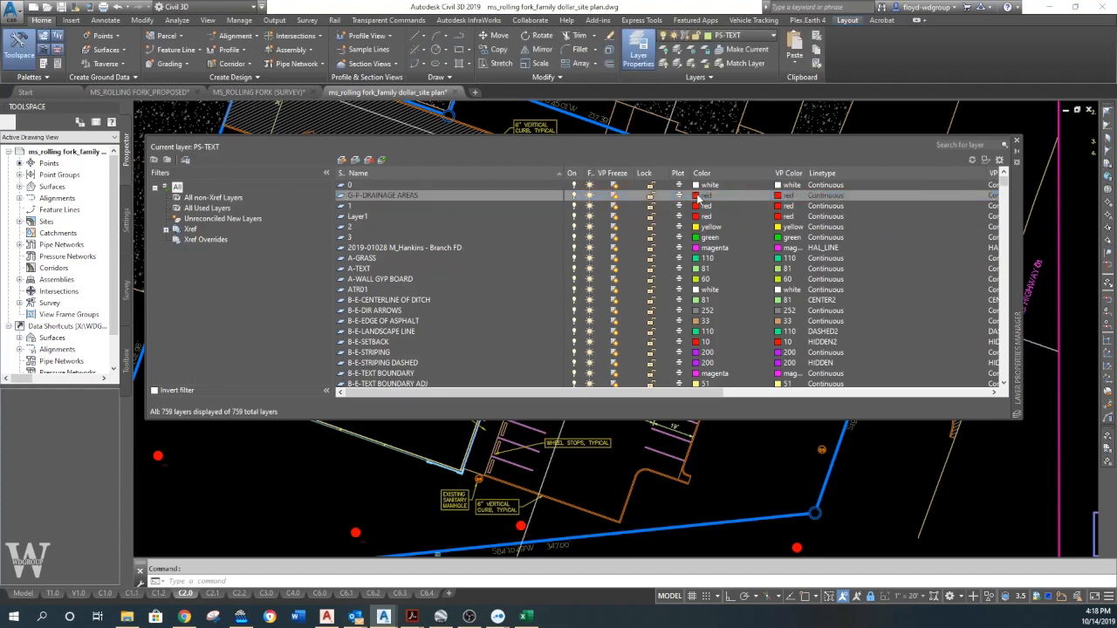
double_click(429, 196)
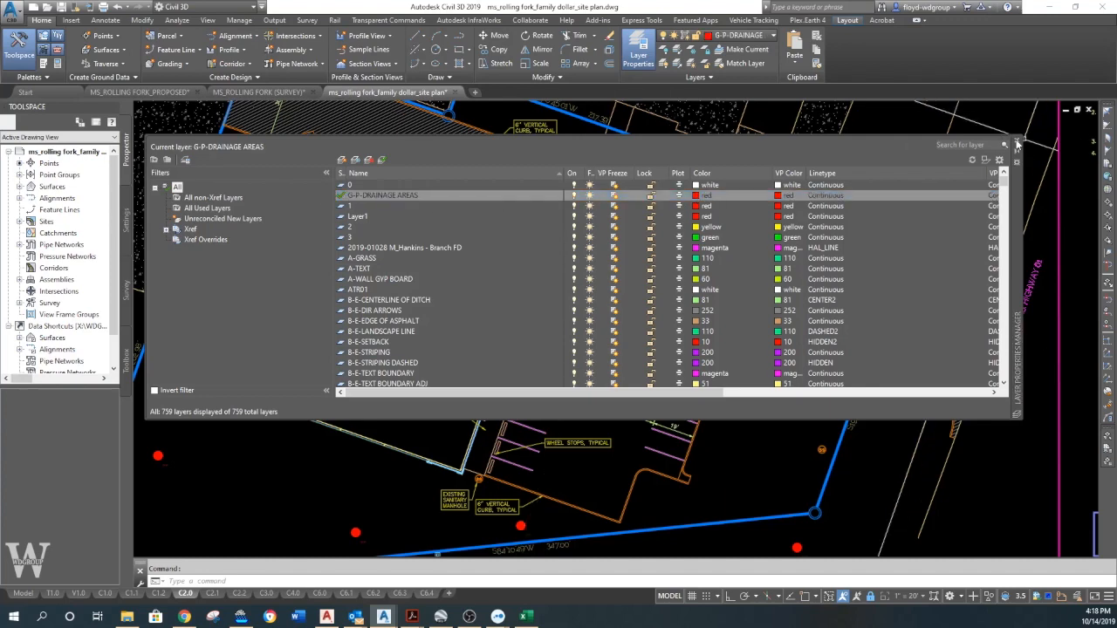
click(1017, 145)
scroll(252, 251, up, 5)
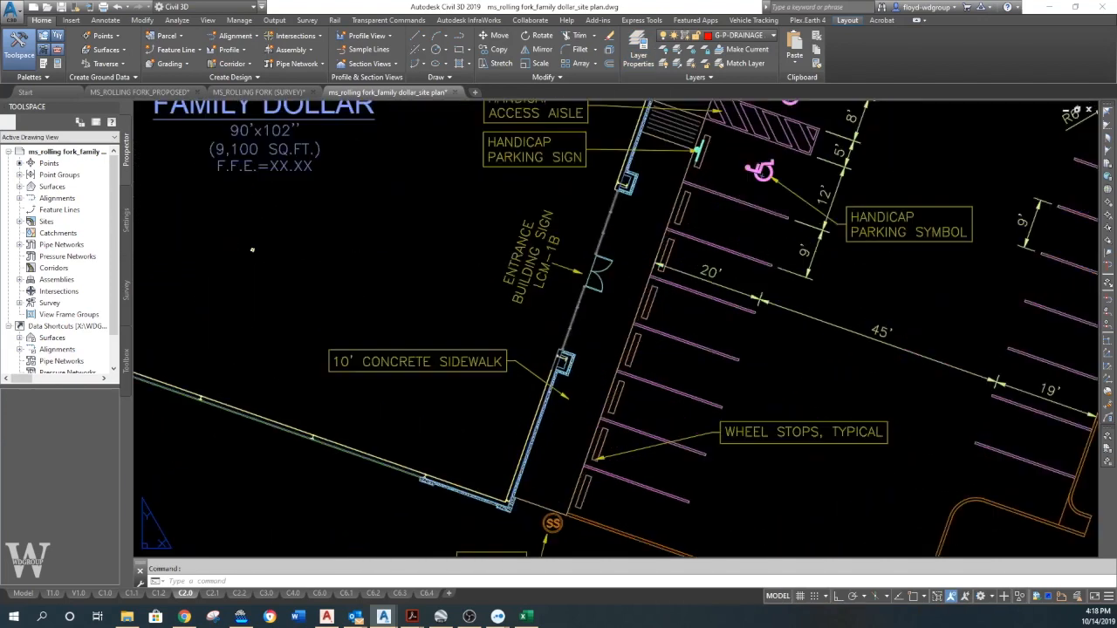
Review the paved area's grading lines in the MS_ROLLING FORK_PROPOSED drawing and return to the site plan drawing
click(178, 94)
scroll(656, 282, up, 3)
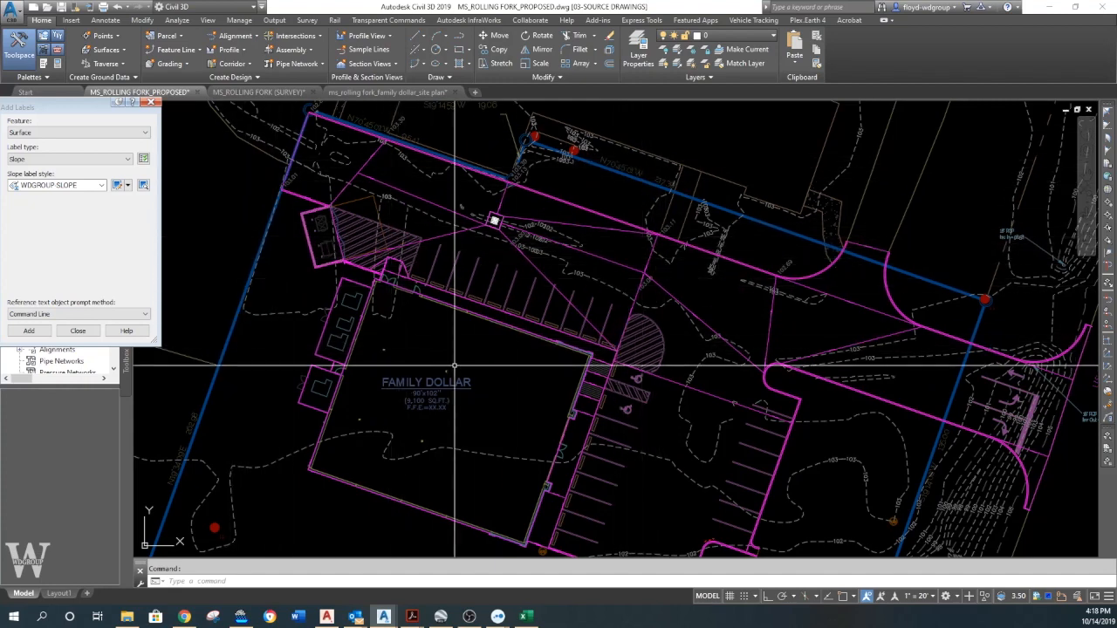
click(371, 93)
scroll(552, 279, down, 2)
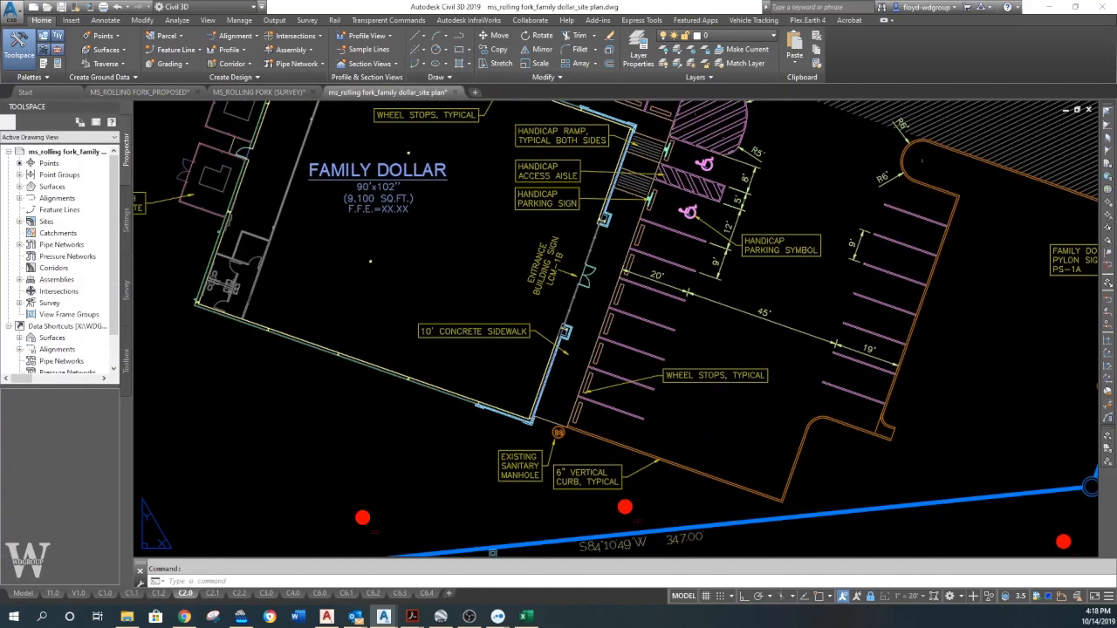
Start the drainage area polyline at the building's northeast corner and run it to the parking edge beside the striped island
middle_drag(592, 260, 500, 432)
middle_drag(618, 245, 551, 335)
scroll(550, 335, up, 2)
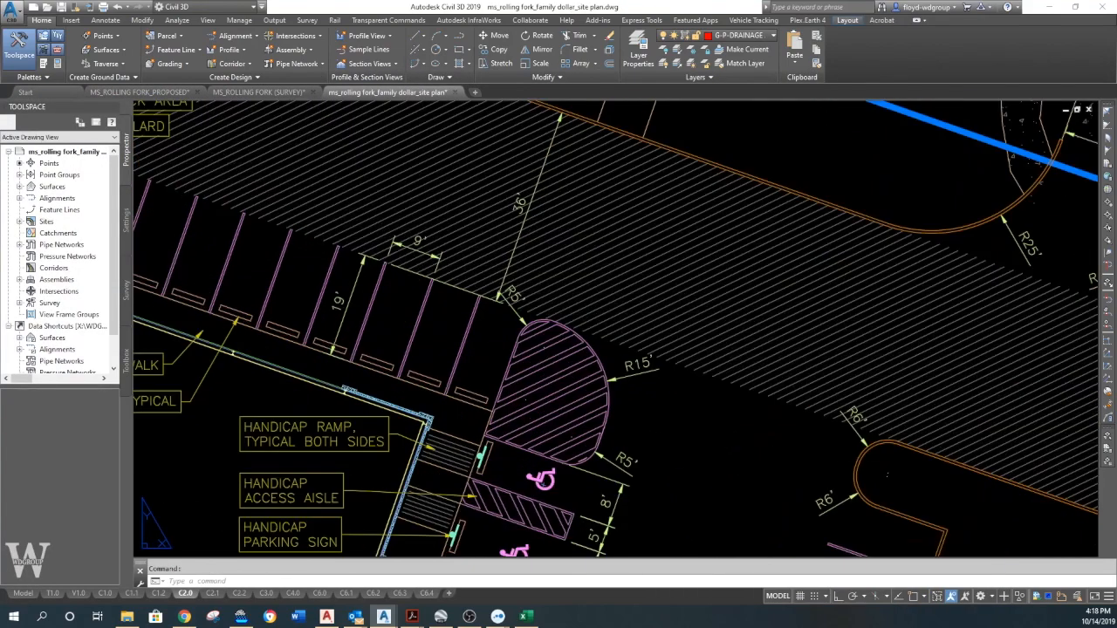
scroll(493, 411, up, 1)
text(pline)
scroll(494, 410, up, 3)
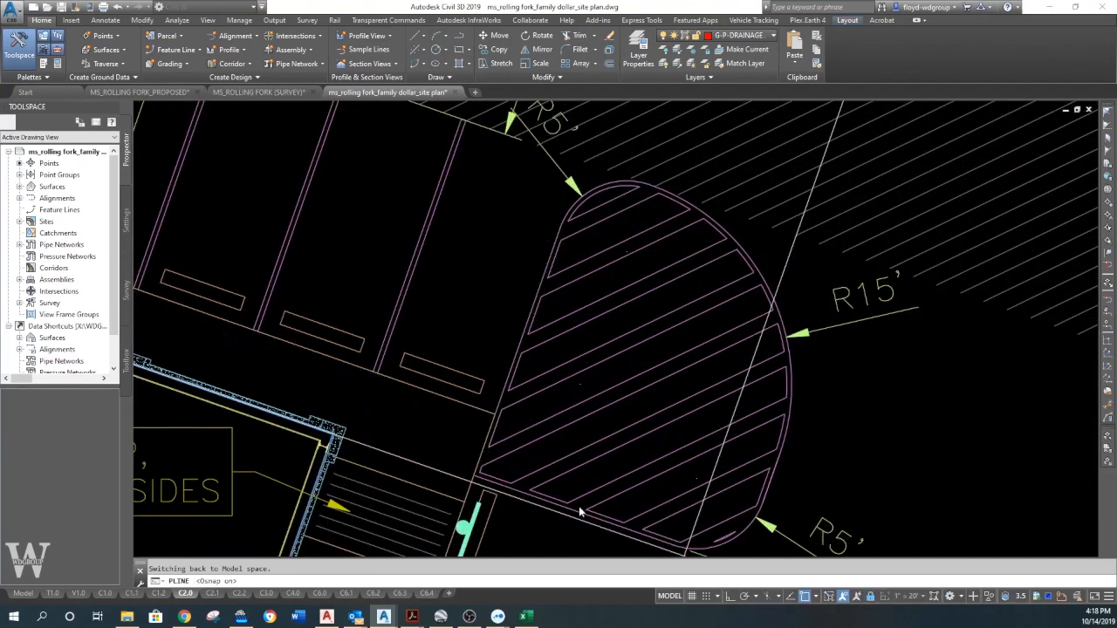
scroll(341, 427, up, 4)
key(Return)
click(384, 414)
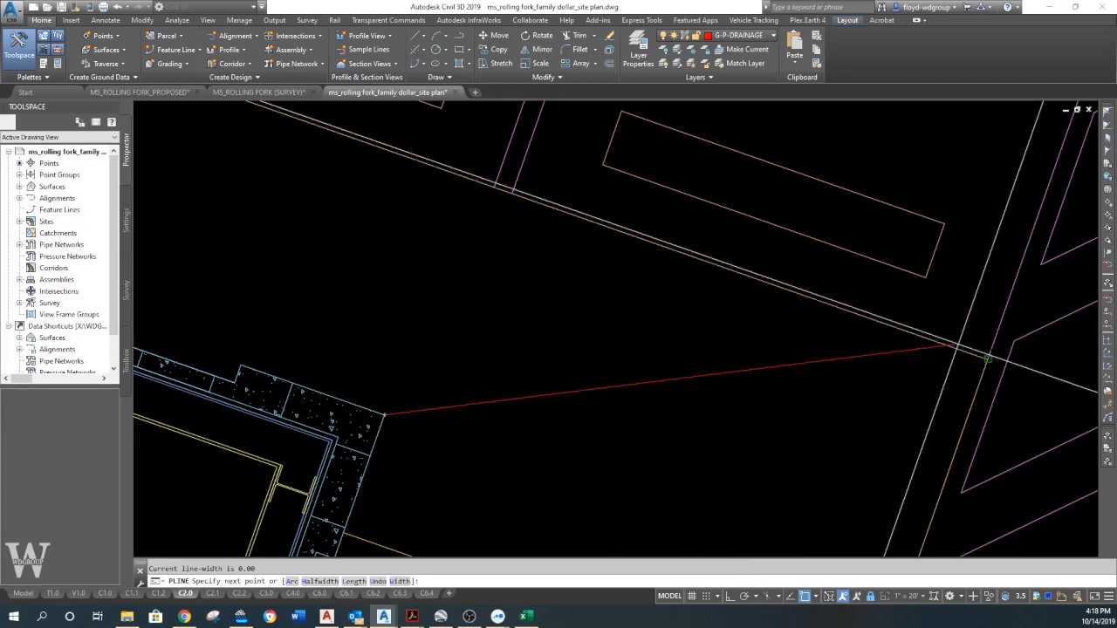
click(988, 359)
Continue the polyline across the drive aisle perpendicular to the north curb, and on perpendicular to the 217.39 property line
scroll(813, 356, down, 5)
middle_drag(812, 356, 480, 549)
text(per)
key(Return)
middle_drag(606, 149, 543, 367)
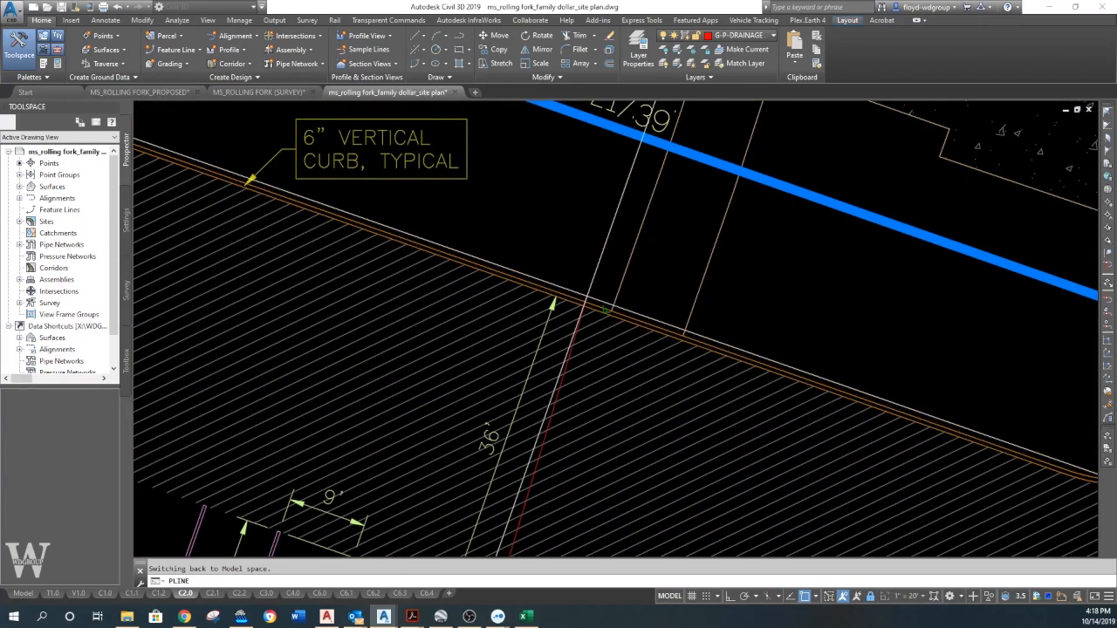
click(586, 305)
middle_drag(642, 232, 594, 336)
text(per)
key(Return)
click(608, 252)
Trace the polyline along the north property line's corners and down the west boundary to the southwest property corner
scroll(552, 295, down, 3)
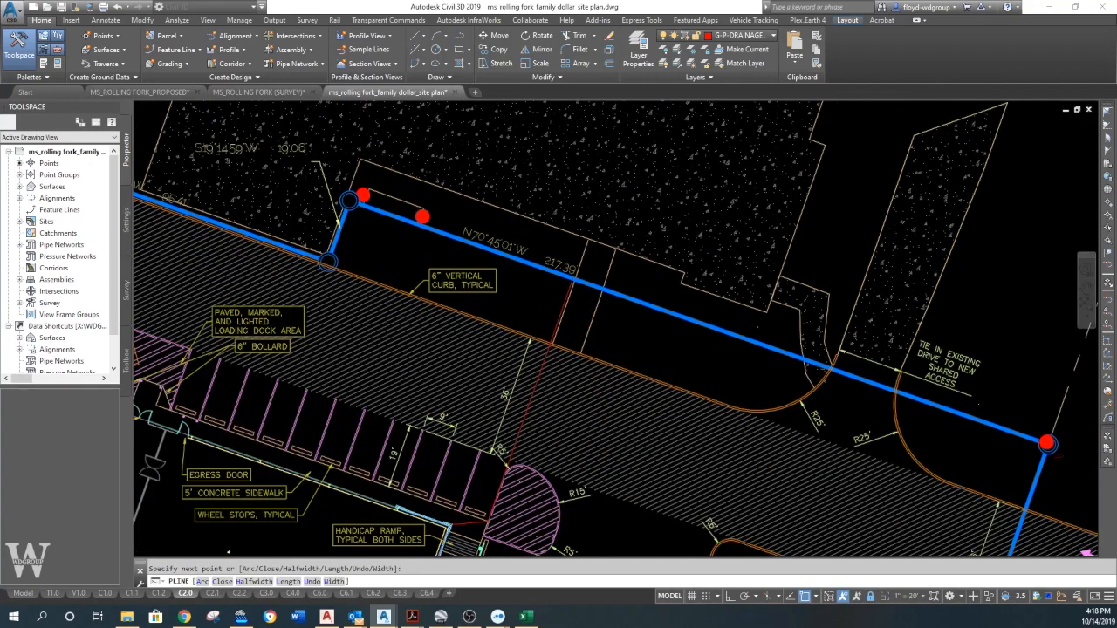
scroll(526, 272, up, 1)
scroll(532, 253, up, 1)
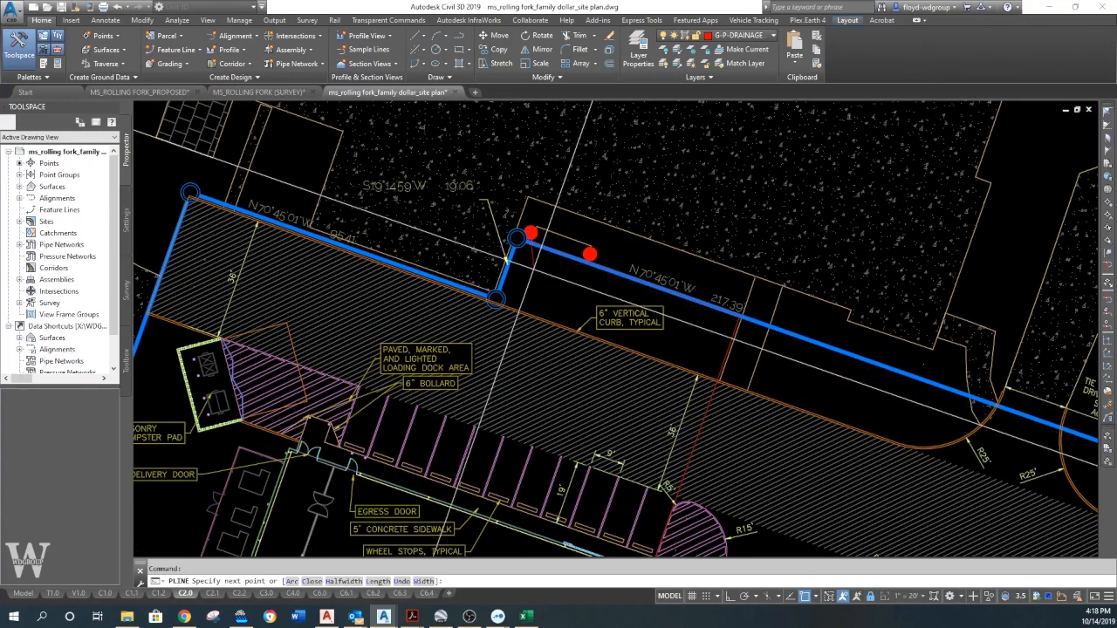
scroll(534, 262, up, 3)
click(489, 199)
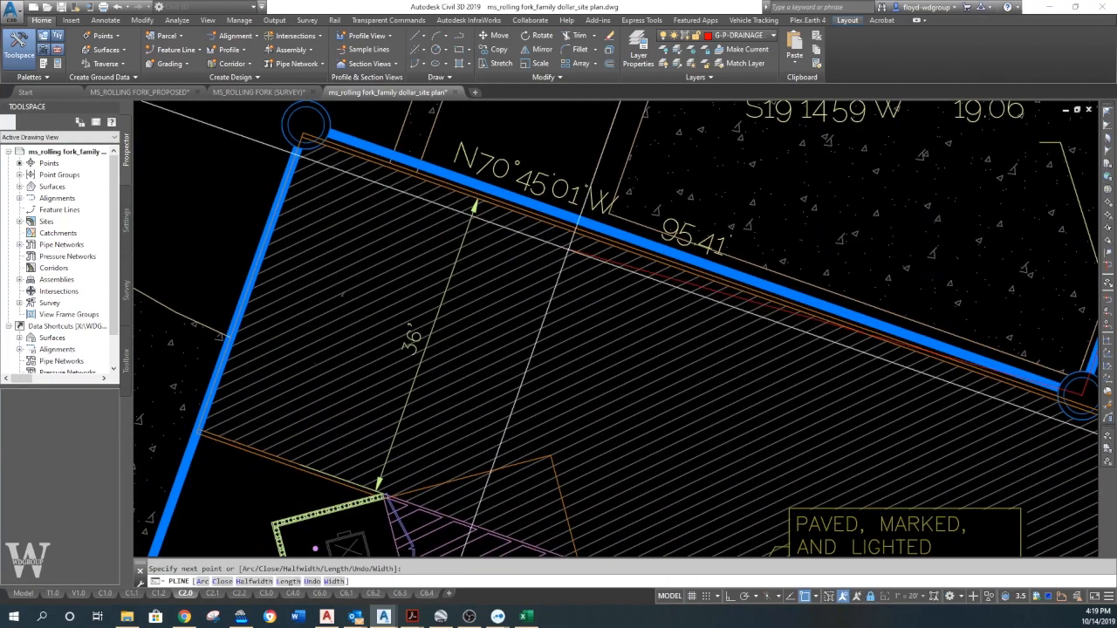
scroll(302, 428, down, 6)
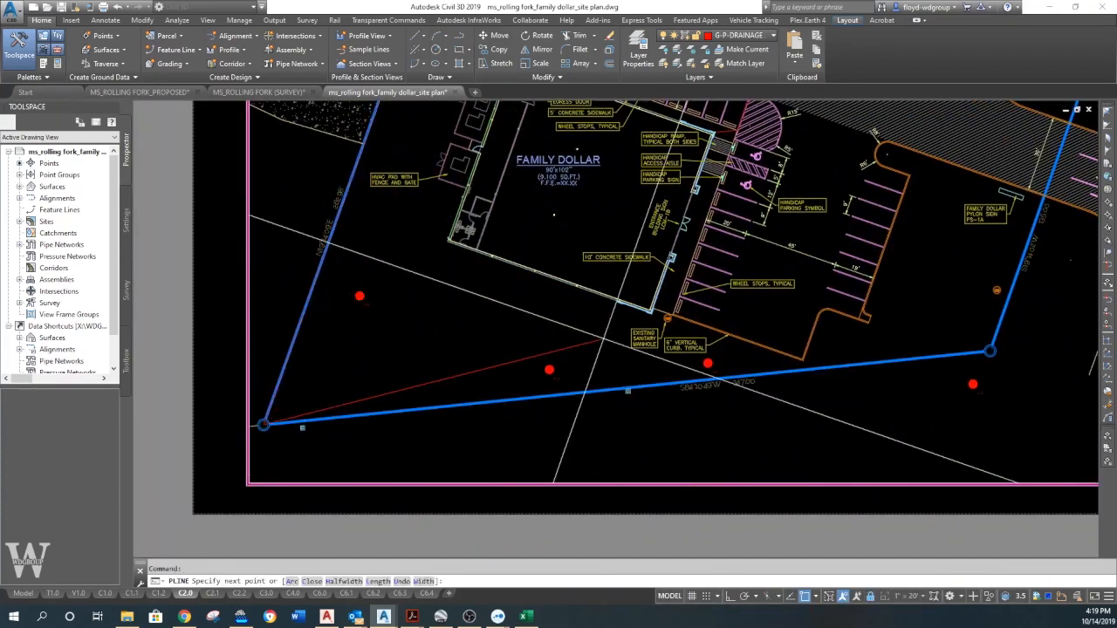
Extend the polyline from the southwest corner along the south property line to the point beside the existing drain inlet
scroll(643, 340, up, 2)
scroll(650, 335, down, 1)
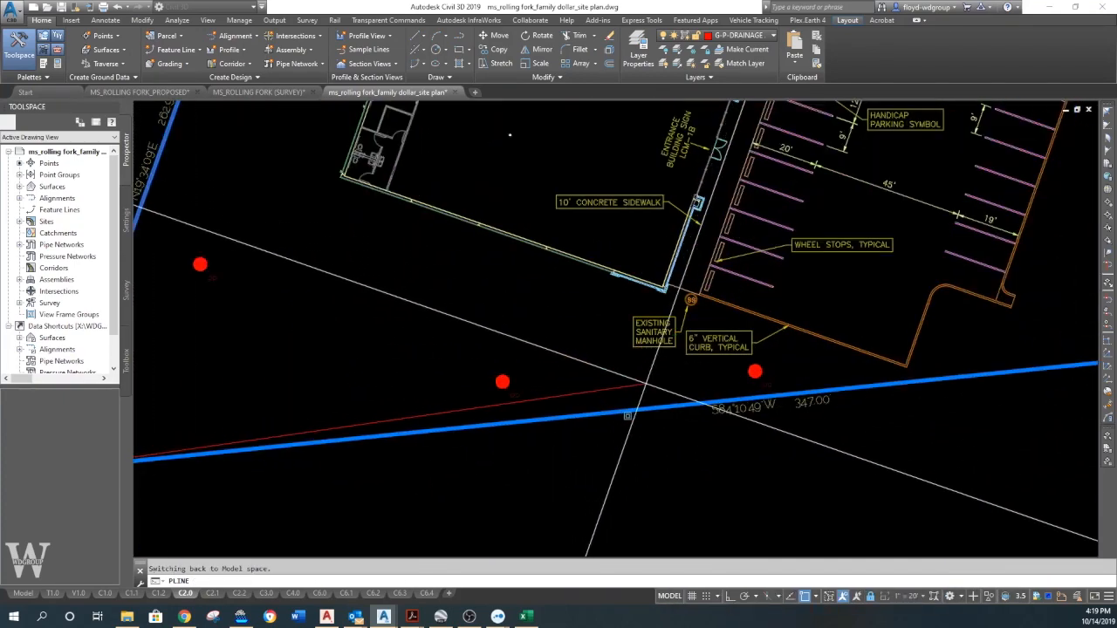
scroll(647, 336, down, 2)
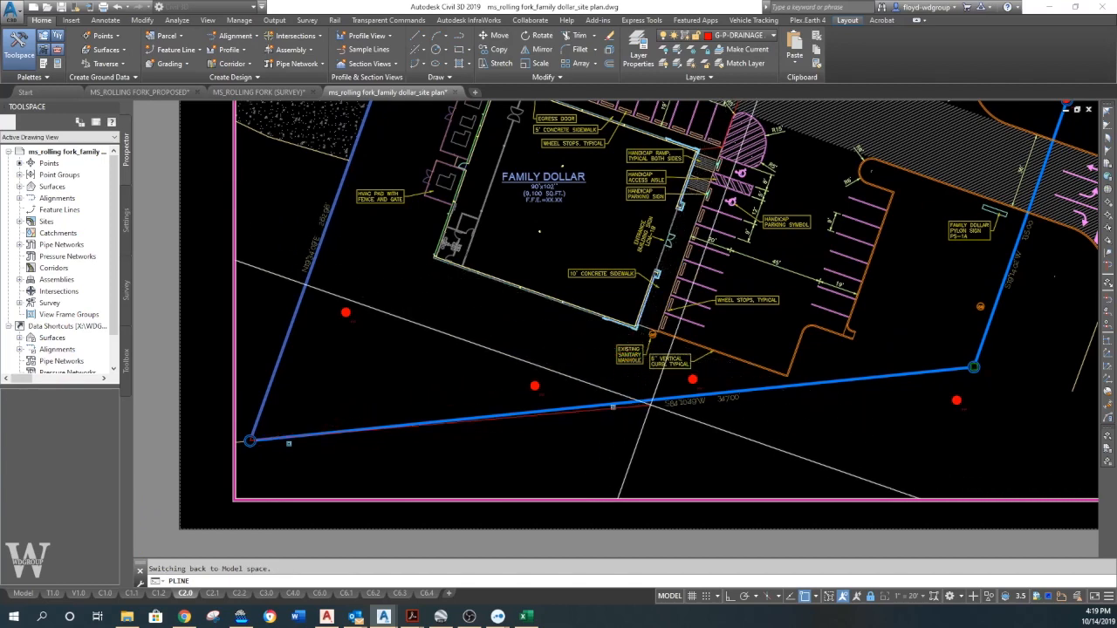
scroll(651, 342, up, 4)
scroll(629, 320, up, 5)
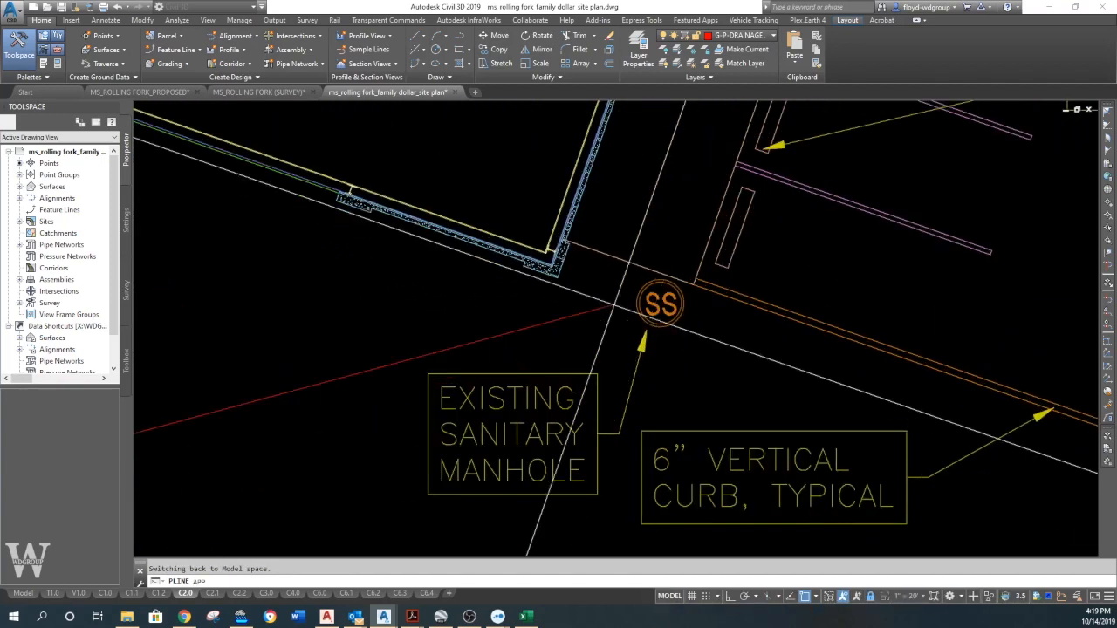
scroll(501, 365, down, 5)
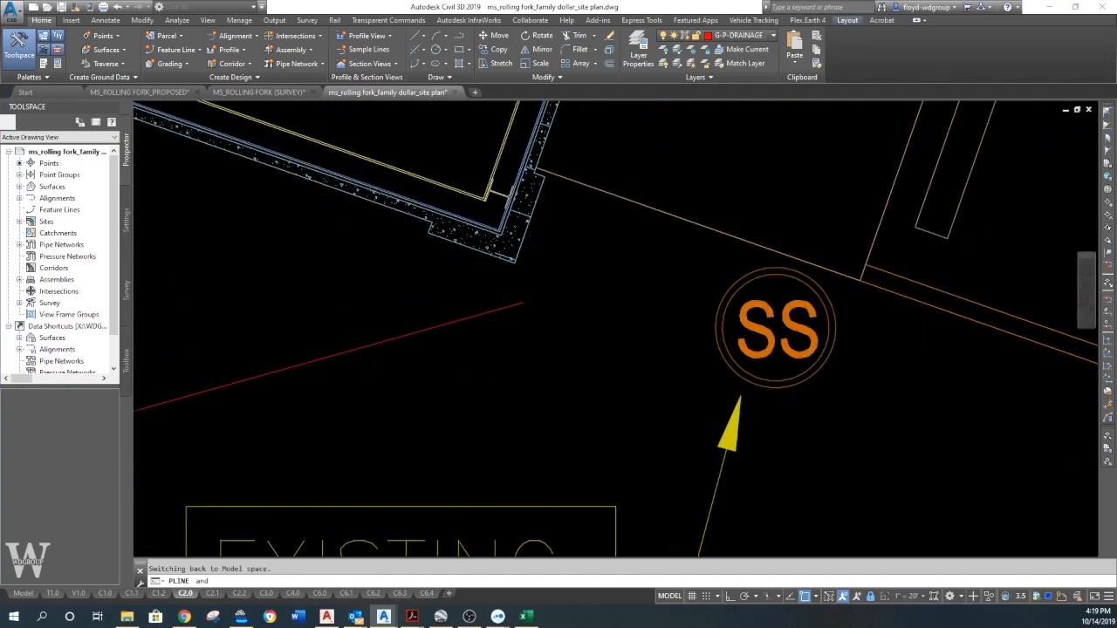
click(496, 357)
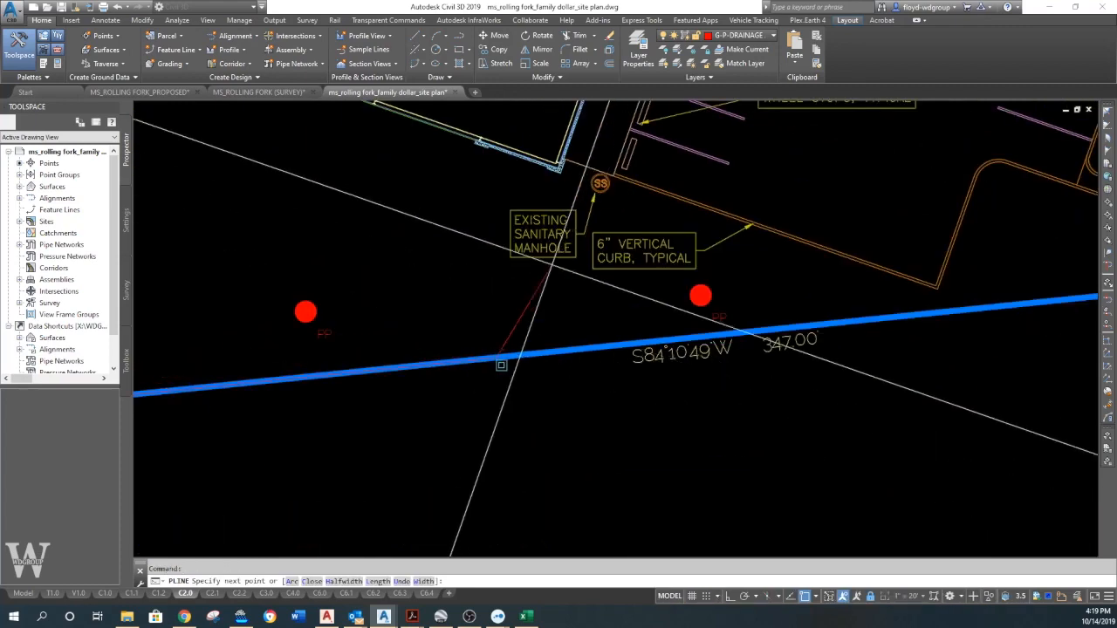
Continue the drainage area polyline to the building's southeast corner, up the front wall and around the column projection south of the entrance
scroll(491, 270, up, 4)
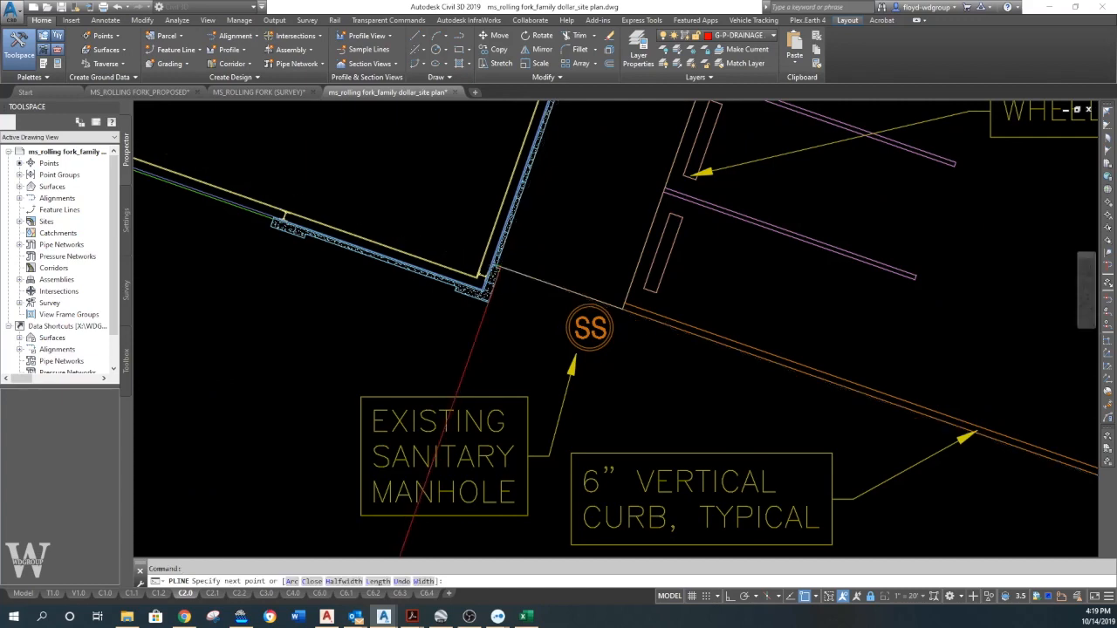
scroll(494, 267, up, 4)
scroll(519, 247, down, 4)
middle_drag(524, 307, 434, 579)
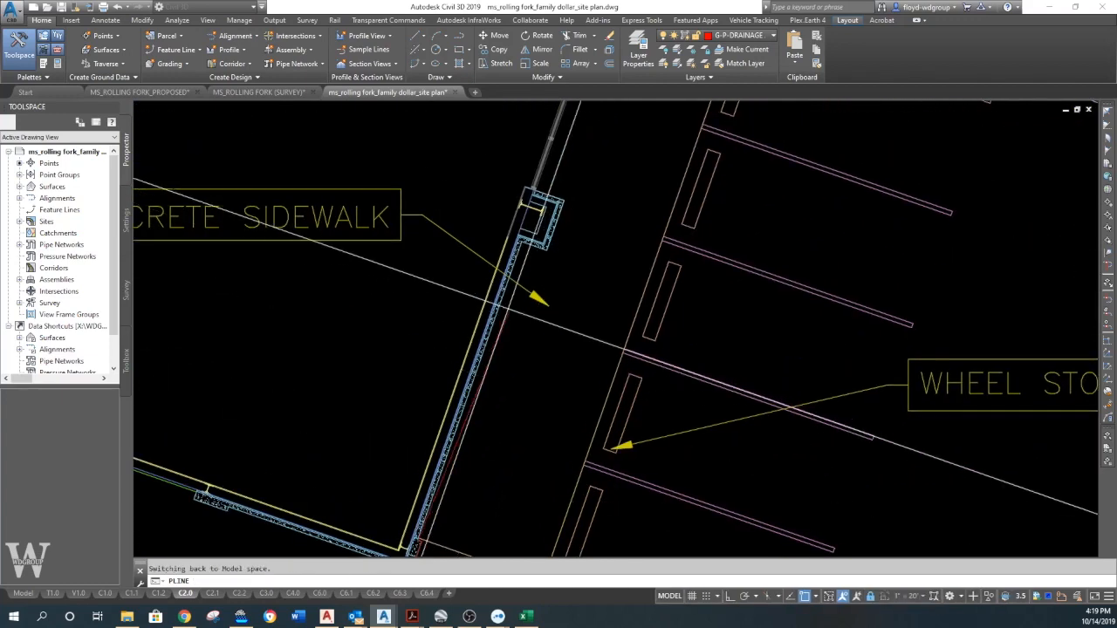
scroll(520, 236, up, 2)
click(563, 247)
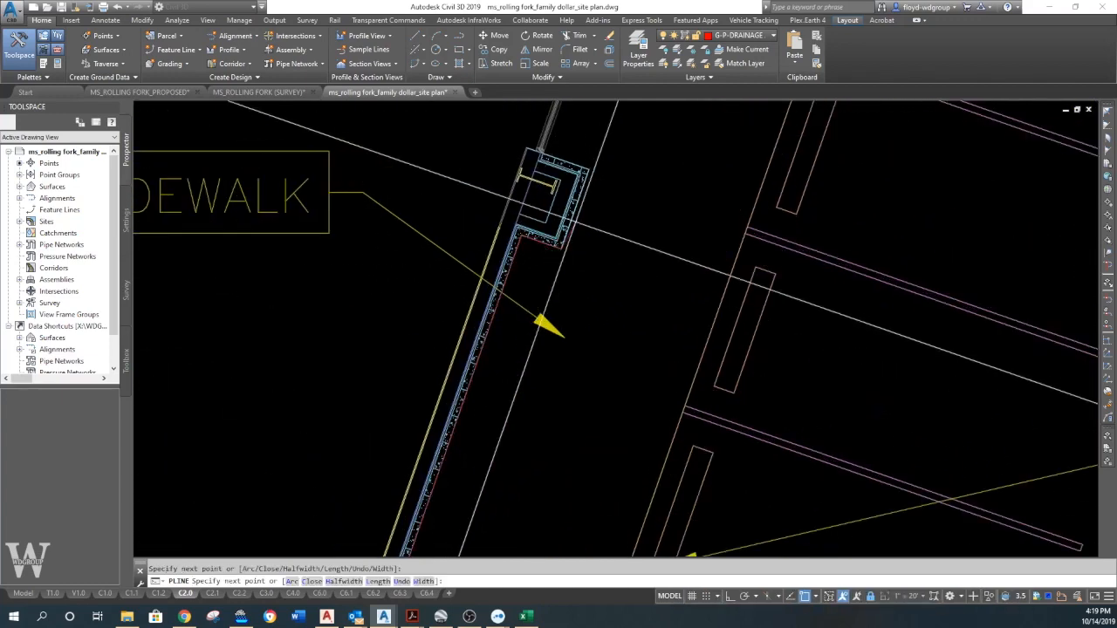
scroll(559, 151, up, 3)
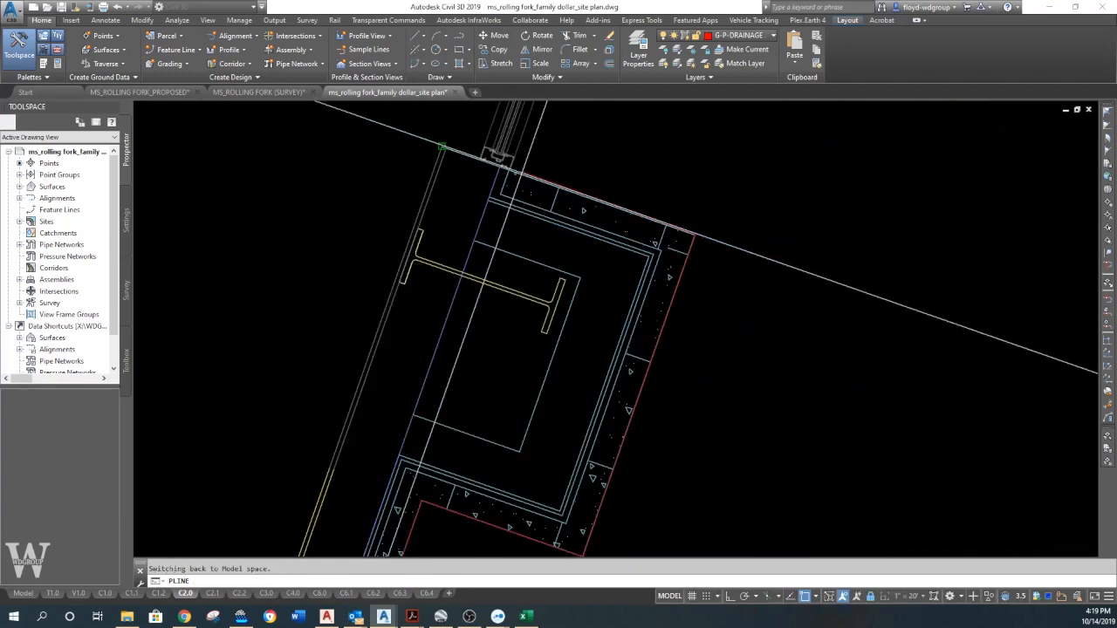
click(511, 172)
scroll(540, 259, down, 3)
Run the polyline across the entrance storefront and around the column projection on its north side
middle_drag(549, 218, 419, 576)
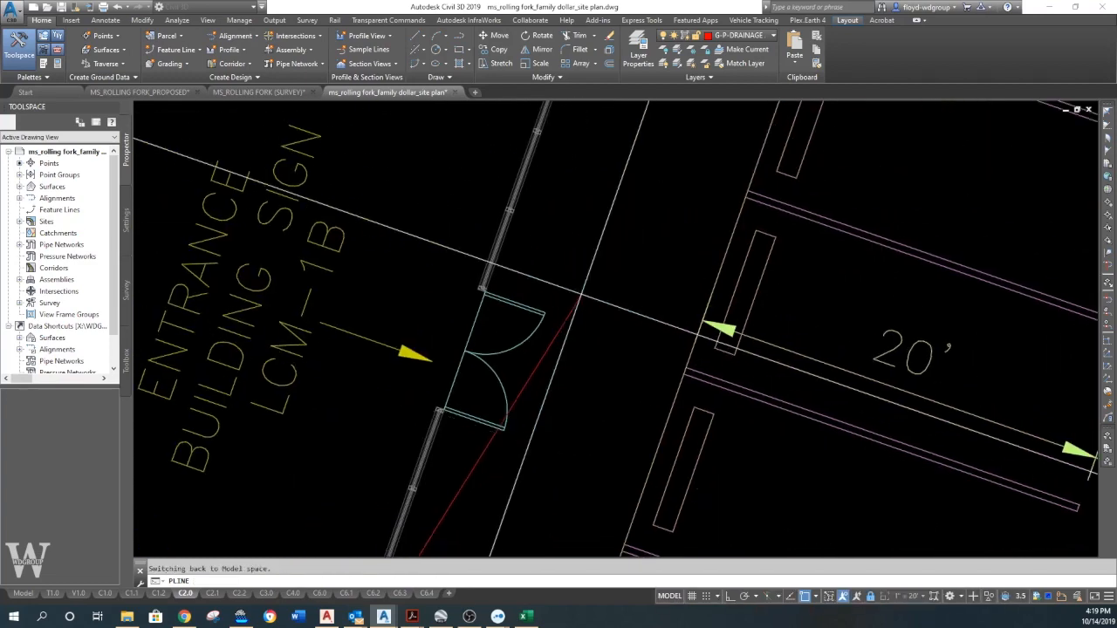
middle_drag(602, 131, 515, 356)
scroll(501, 354, up, 1)
scroll(473, 342, up, 1)
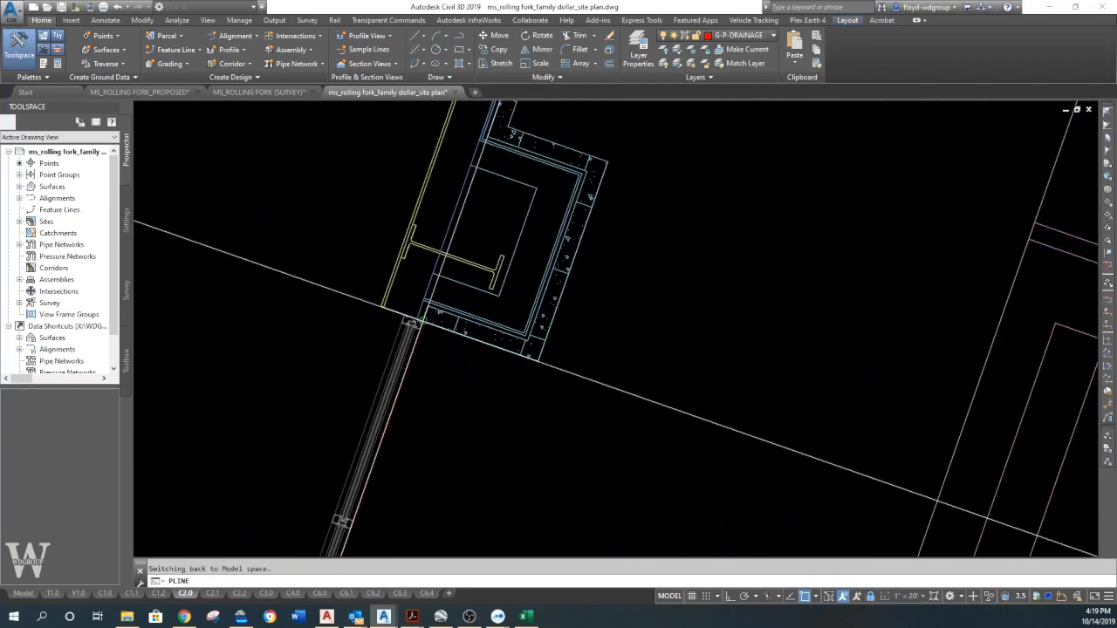
click(422, 323)
click(538, 361)
click(608, 163)
click(508, 127)
Continue the polyline up the front wall to the building's northeast corner and close the drainage area outline
scroll(515, 150, down, 2)
middle_drag(551, 186, 472, 555)
middle_drag(595, 113, 456, 422)
scroll(459, 404, up, 2)
click(434, 334)
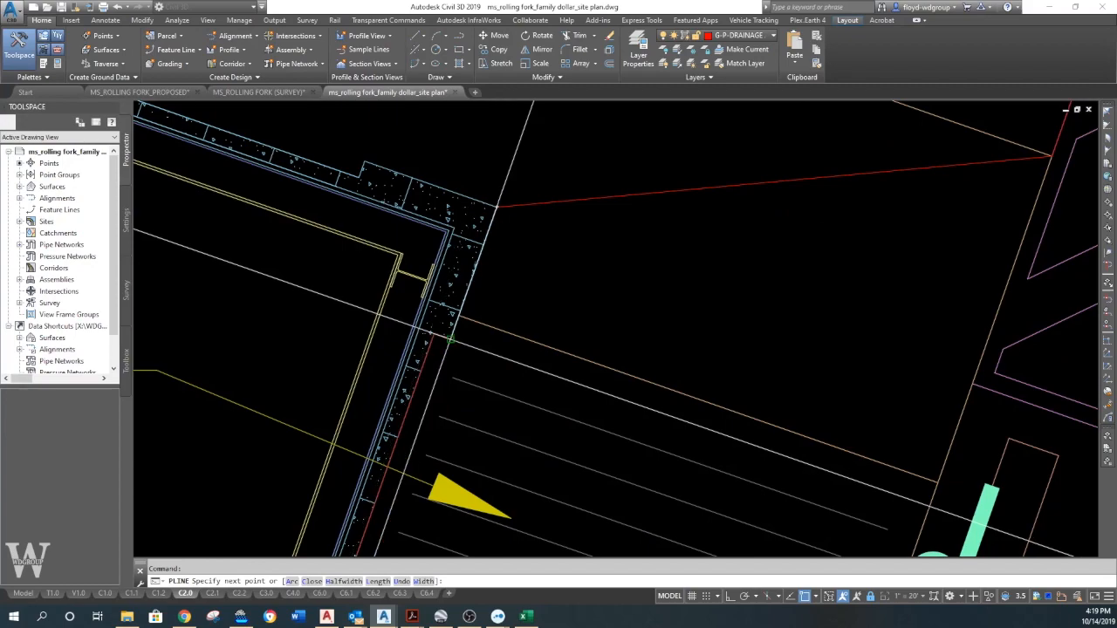
key(Return)
scroll(508, 309, down, 10)
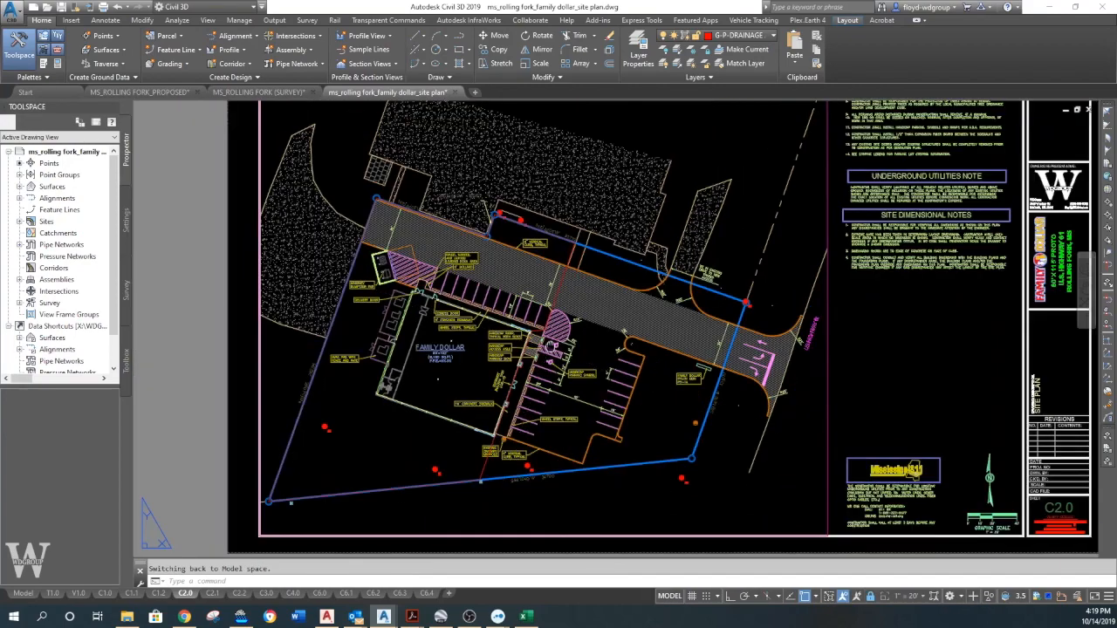
middle_drag(551, 347, 558, 328)
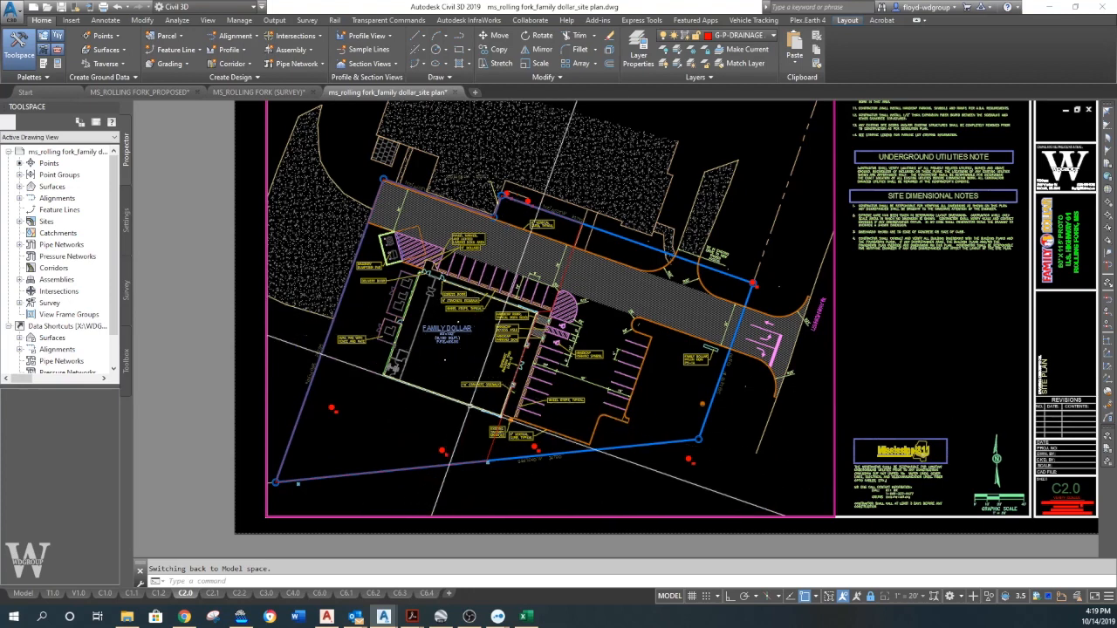
In Excel, insert a row below the title and enter the heading PRE DEVELOPED CONDITIONS: in A3
click(526, 617)
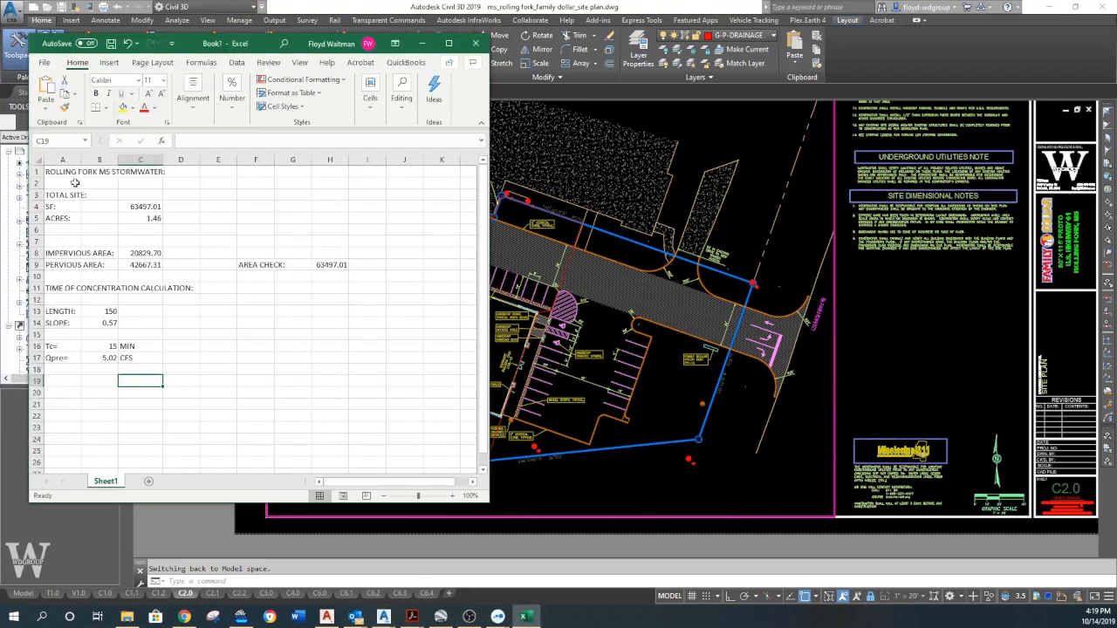
right_click(38, 183)
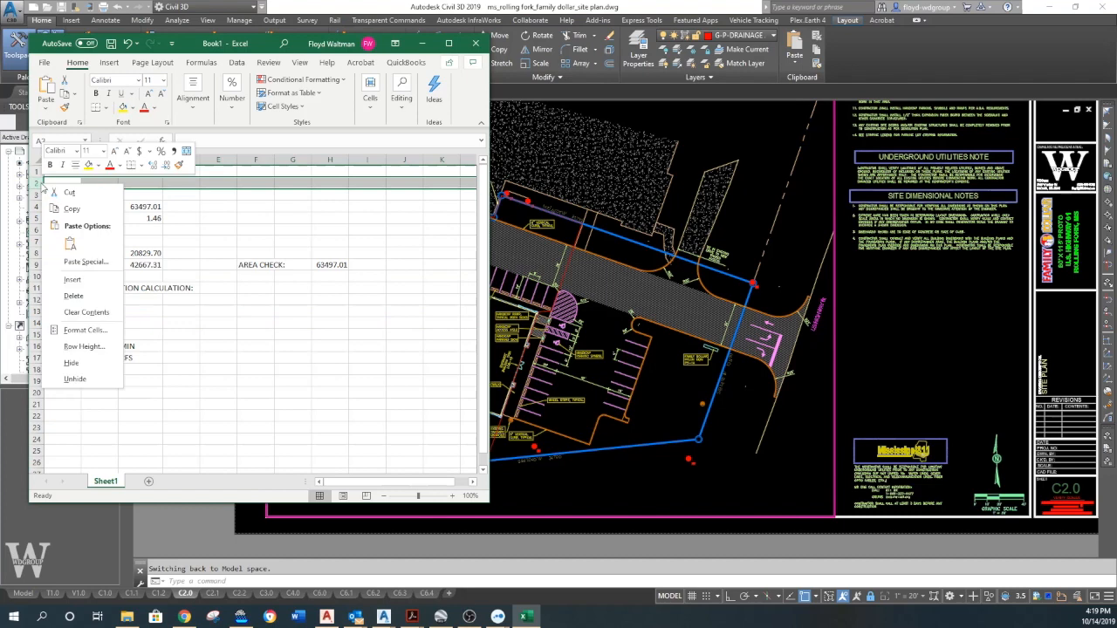
click(73, 280)
click(61, 194)
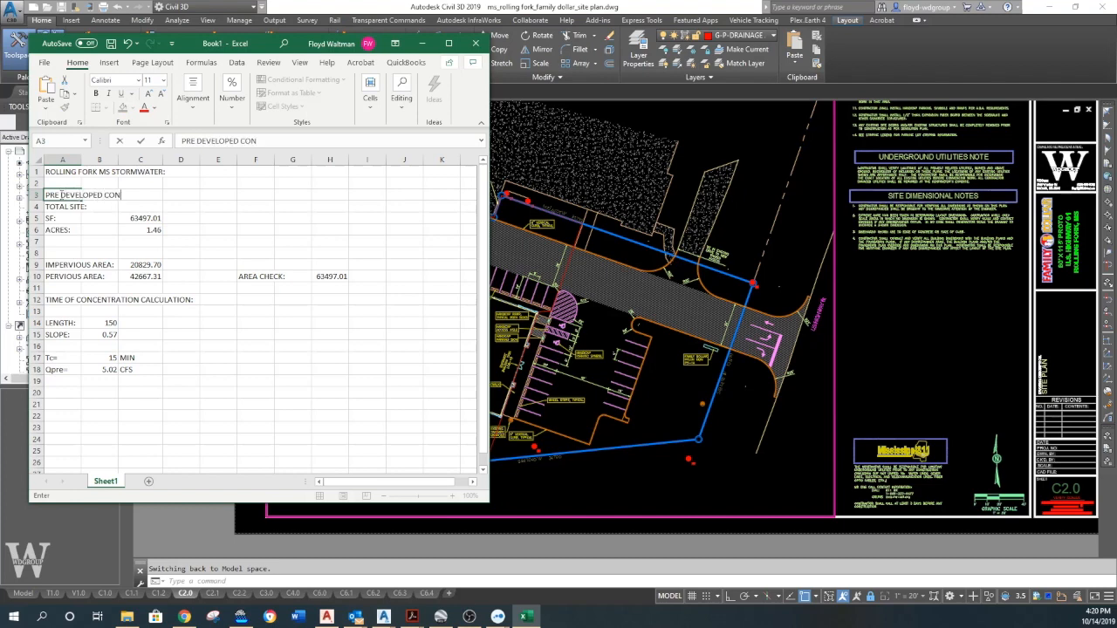
key(Return)
Enter POST DEVELOPED CONDITIONS (DA-01): in A20, TOTAL SITE AREA: in A22, IMPERVIOUS AREA: in A24 and PERVIOUS AREA: in A25
key(Return)
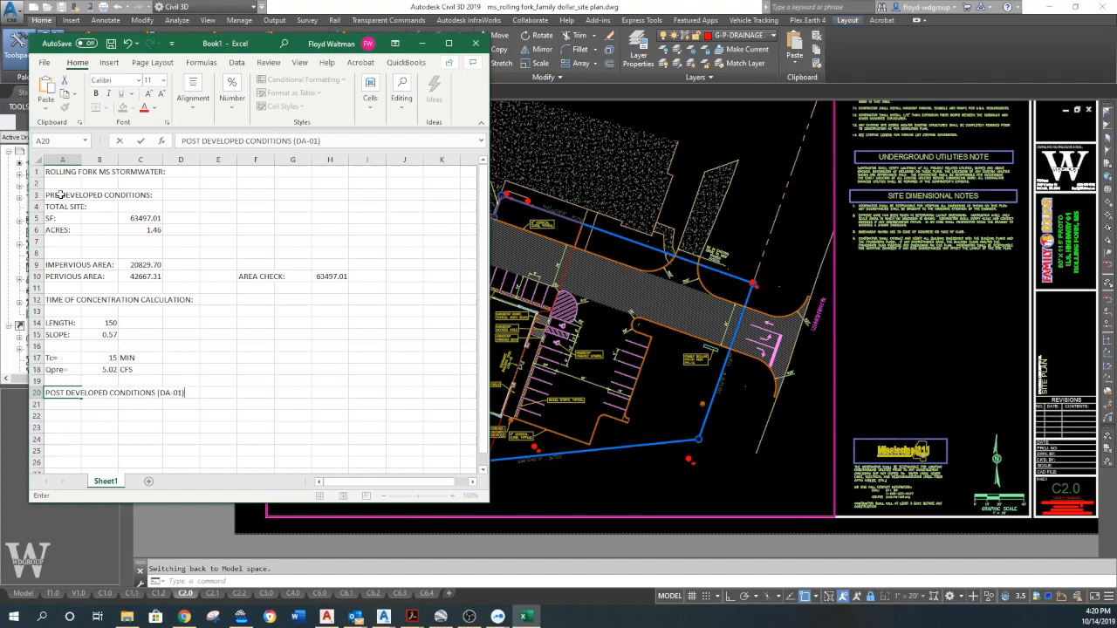
key(Return)
key(Return)
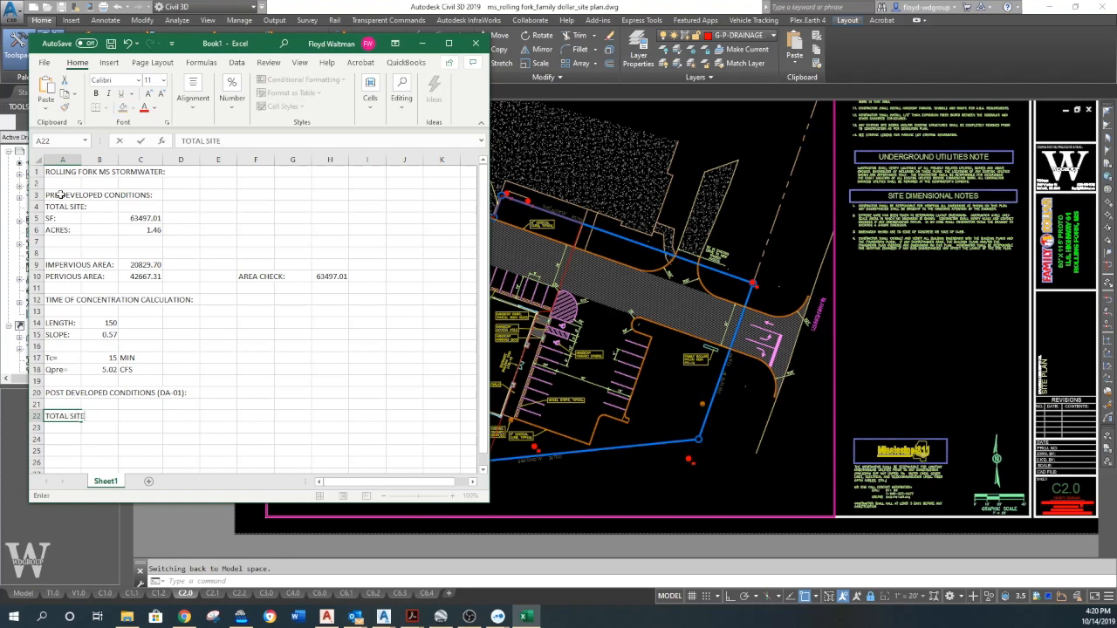
text(IMPERVIOUS)
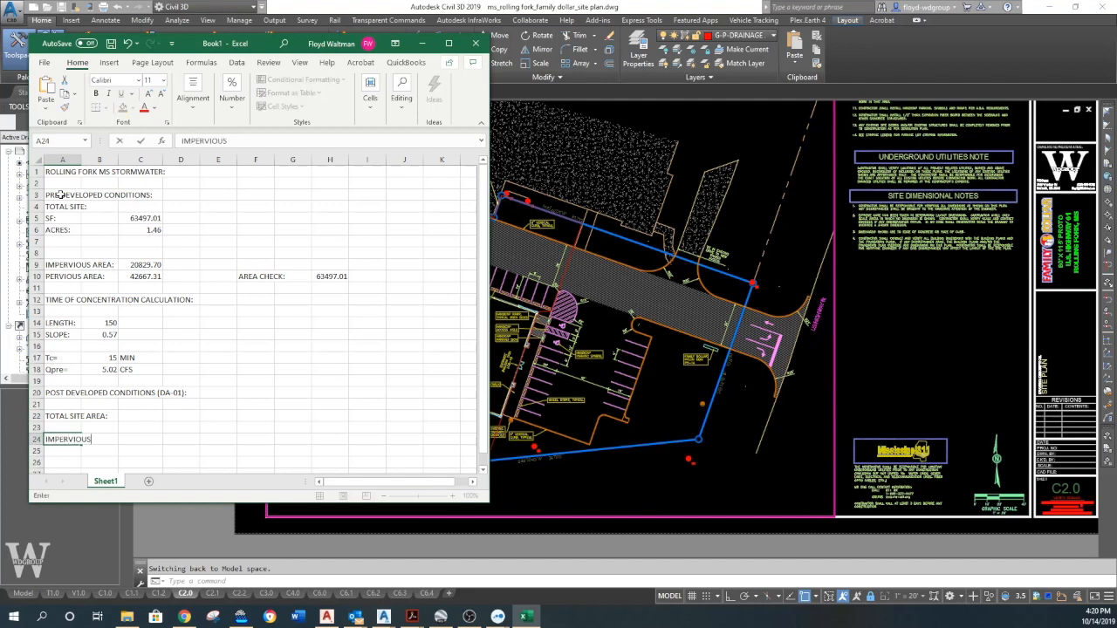
text( AREA:)
key(Return)
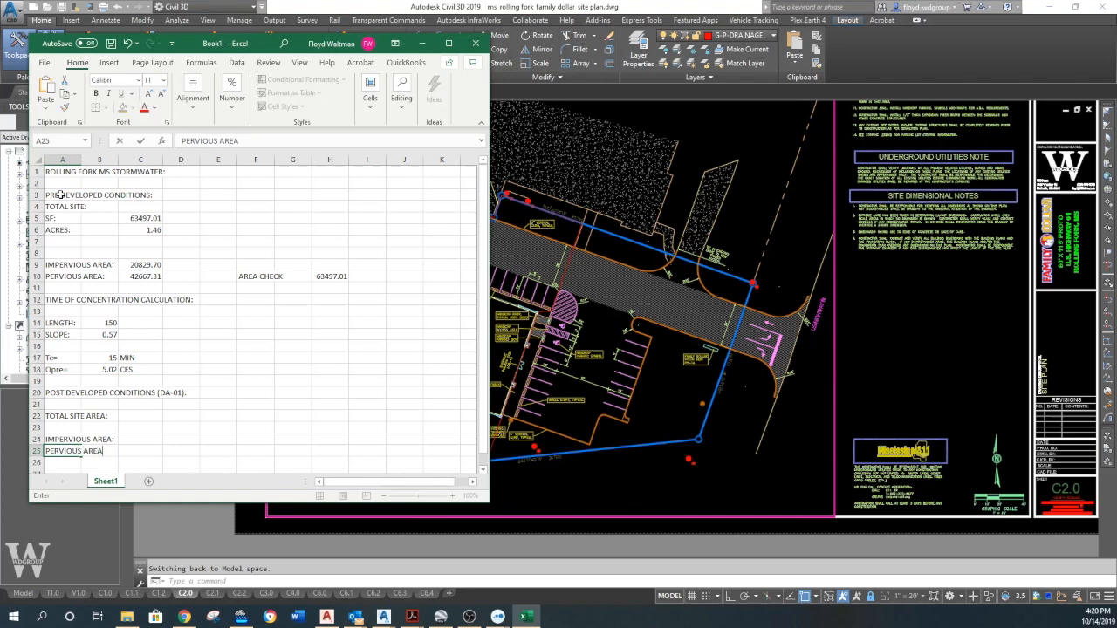
text(PERVIOUS AREA:)
key(Return)
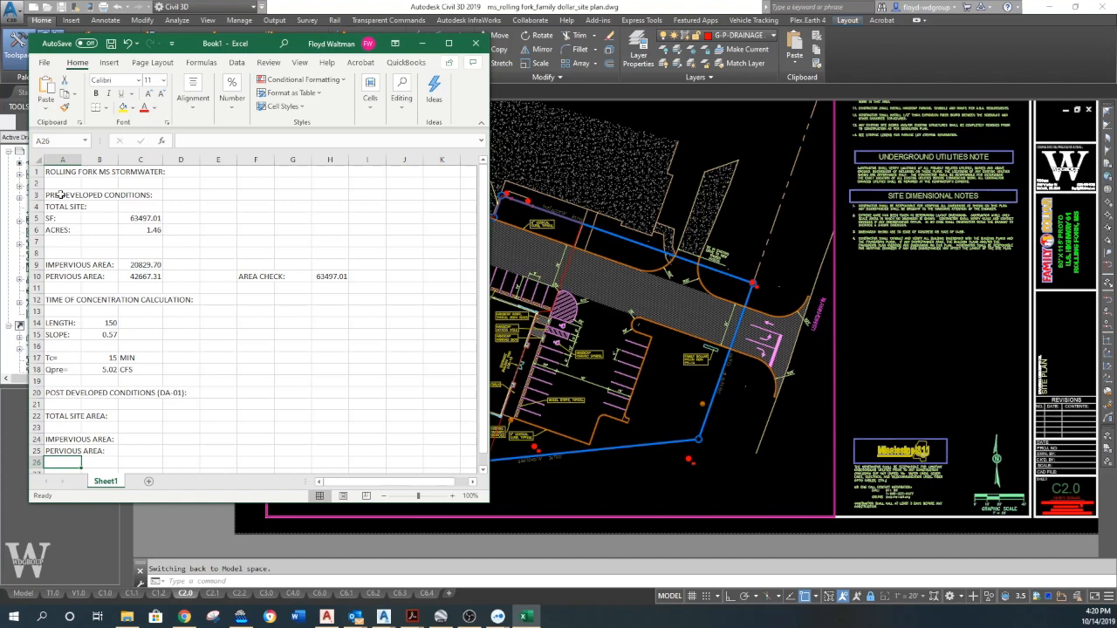
Copy the post-developed block A20:D25 to A27 and change the copied heading to DA-02
scroll(114, 288, down, 3)
drag(56, 288, 182, 346)
key(ctrl+c)
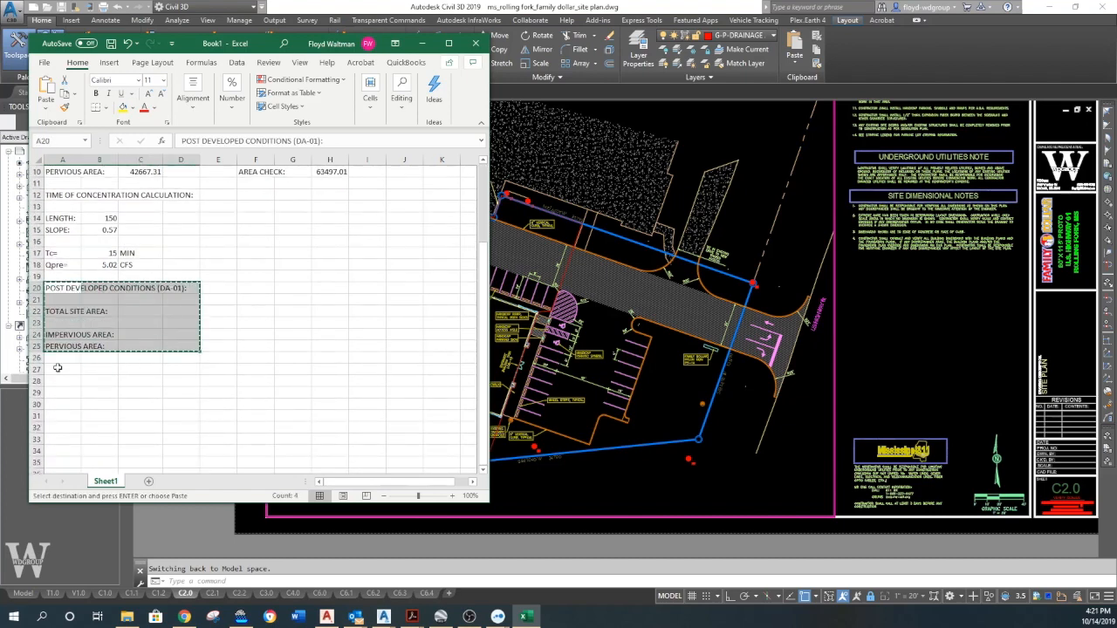
click(57, 368)
key(ctrl+v)
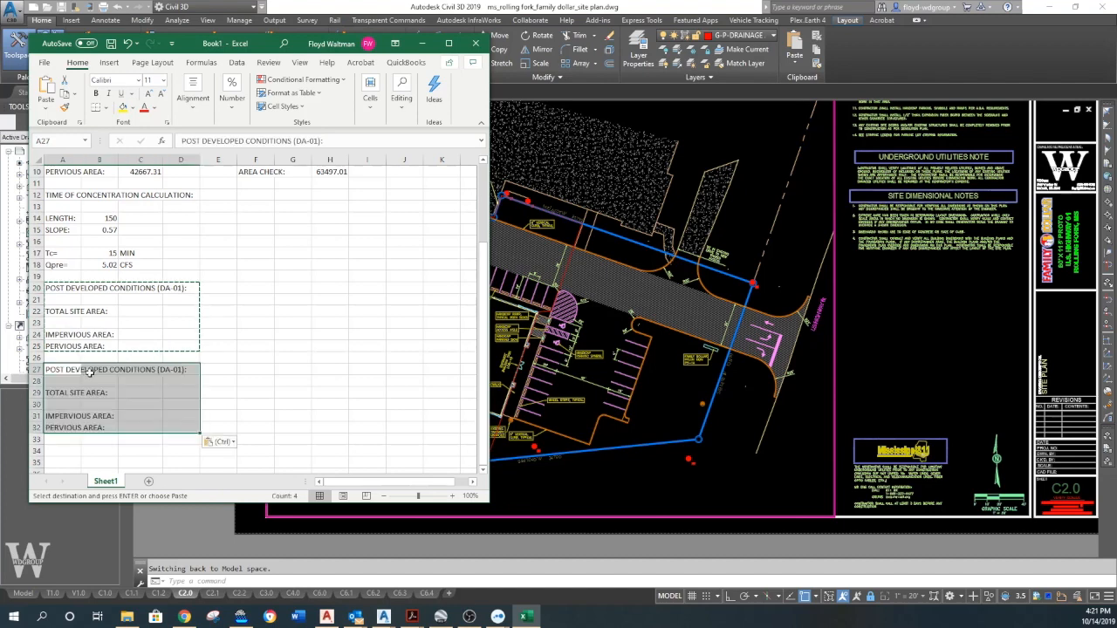
double_click(173, 371)
double_click(64, 371)
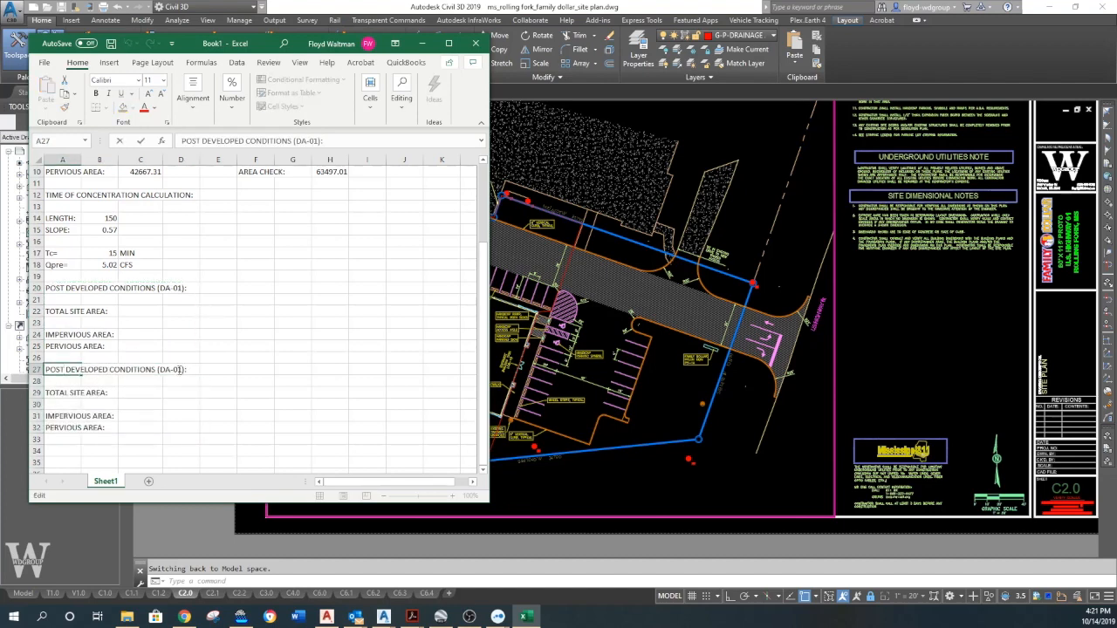
text(02)
click(174, 384)
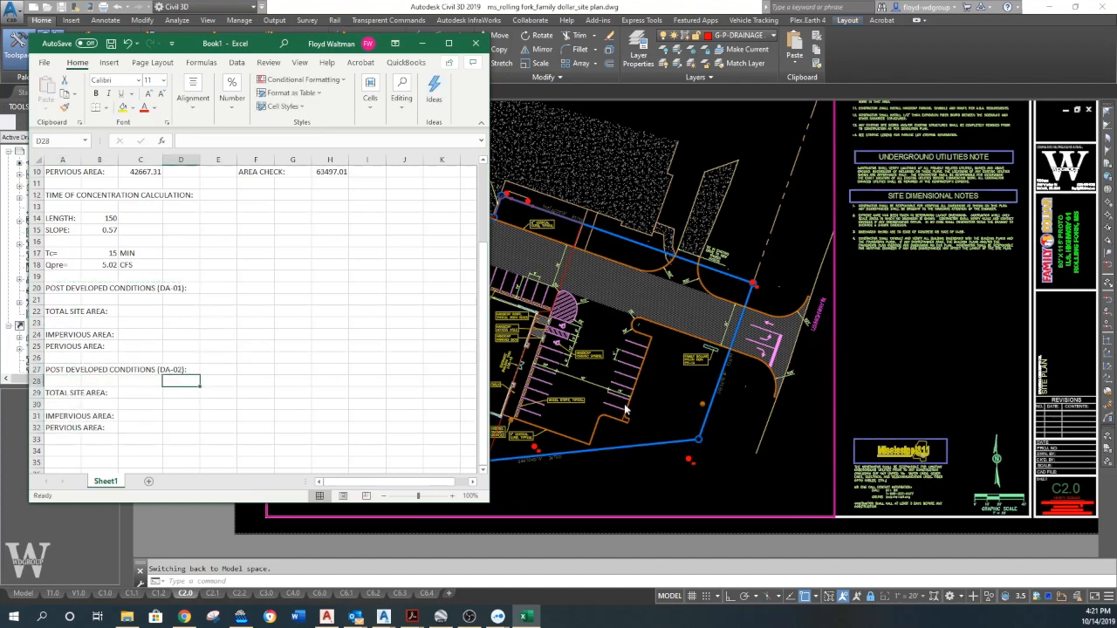
List the closed drainage area polyline in Civil 3D and paste its area, 37147.56, into the DA-01 total site area in Excel
click(642, 400)
text(li)
key(Return)
click(492, 439)
key(Return)
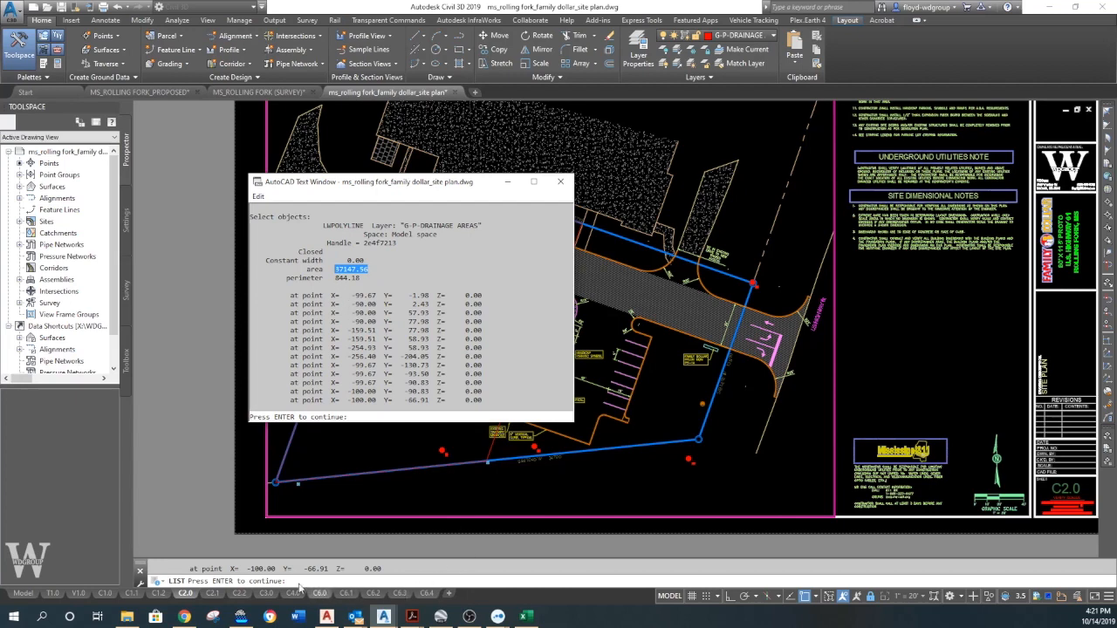
click(525, 617)
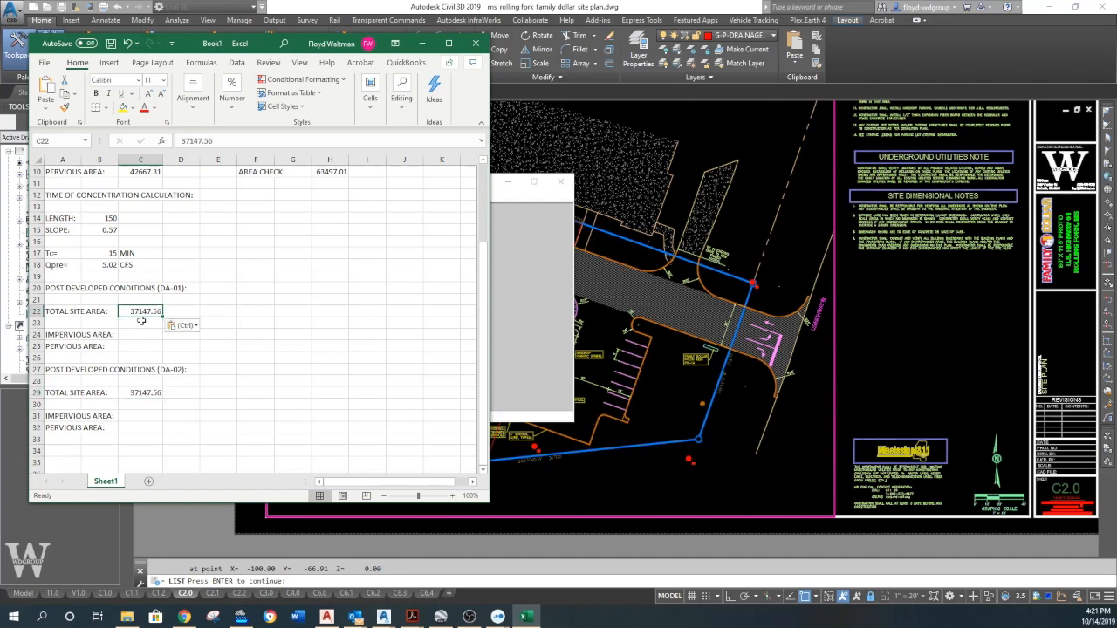
Calculate the DA-02 total site area in C29 by subtracting the DA-01 area in C22 from the total site area in C5
scroll(142, 325, up, 1)
scroll(159, 323, up, 2)
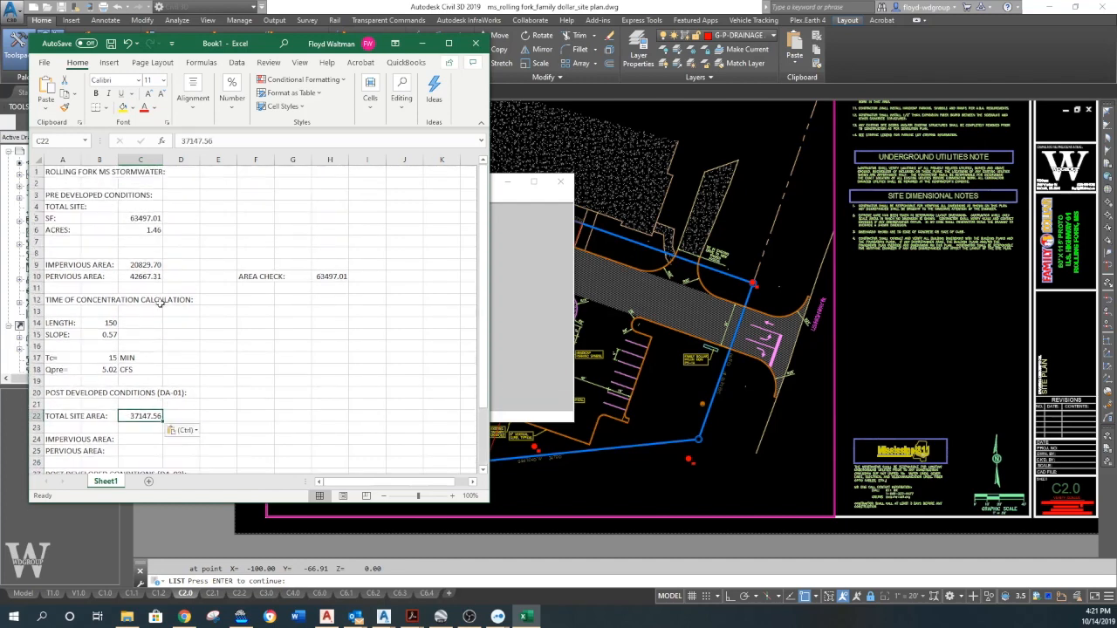
scroll(156, 343, down, 3)
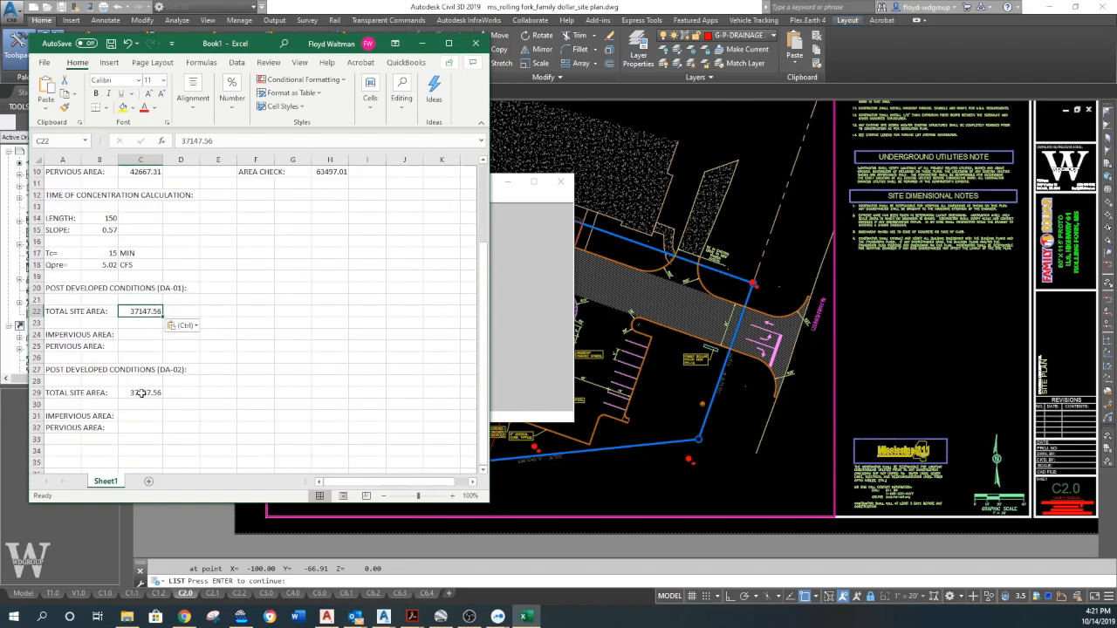
text(=)
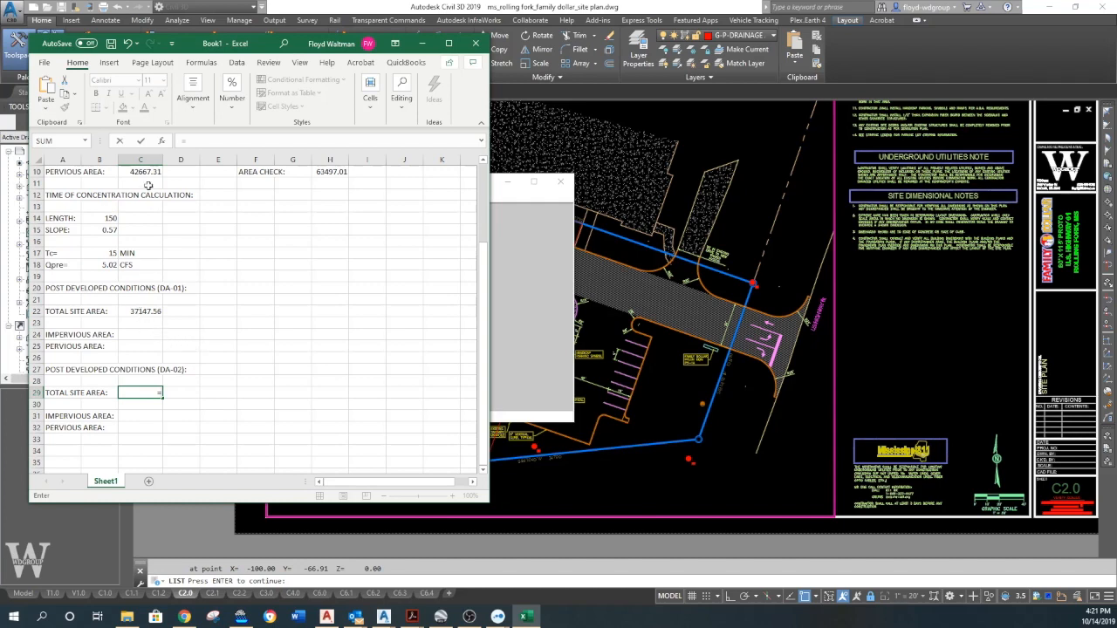
scroll(149, 189, up, 2)
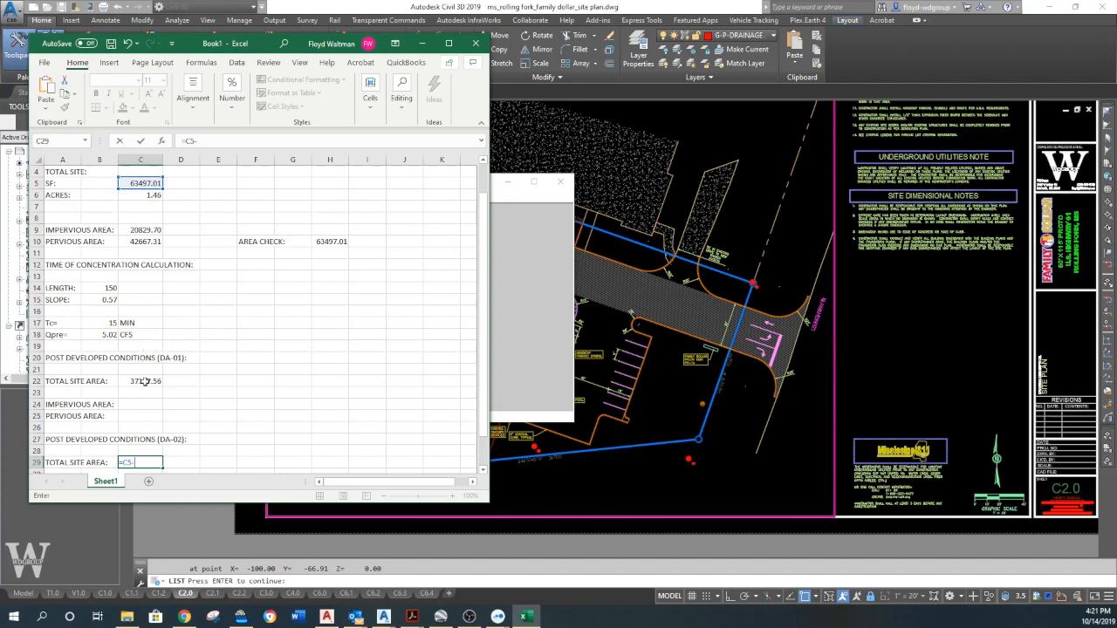
key(Return)
End the List command in Civil 3D and review the post-developed area rows in Excel
click(689, 460)
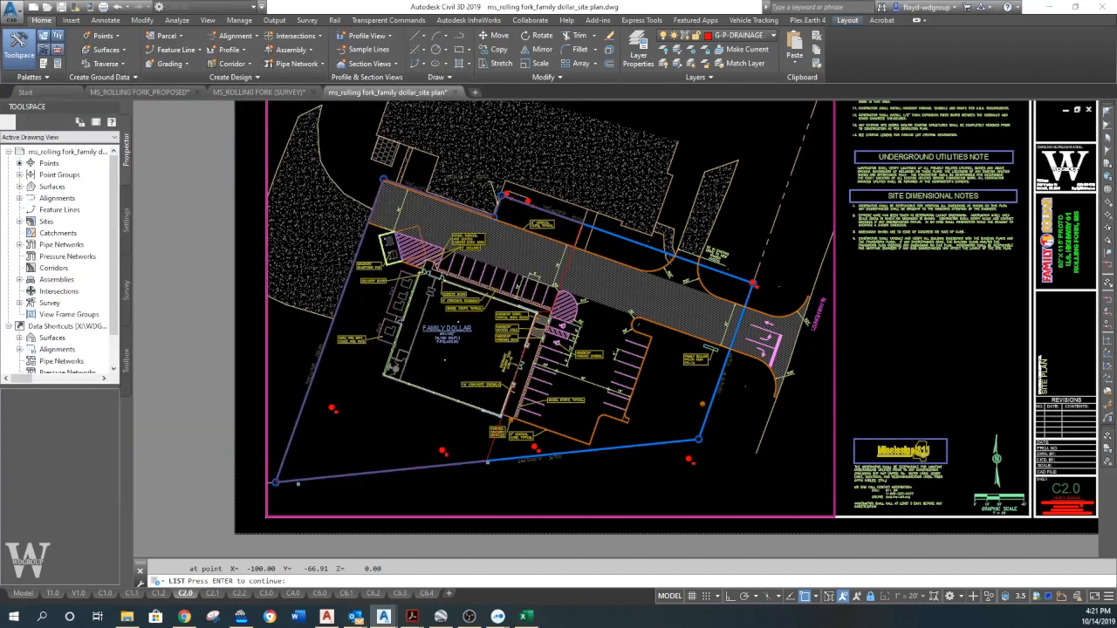
key(Escape)
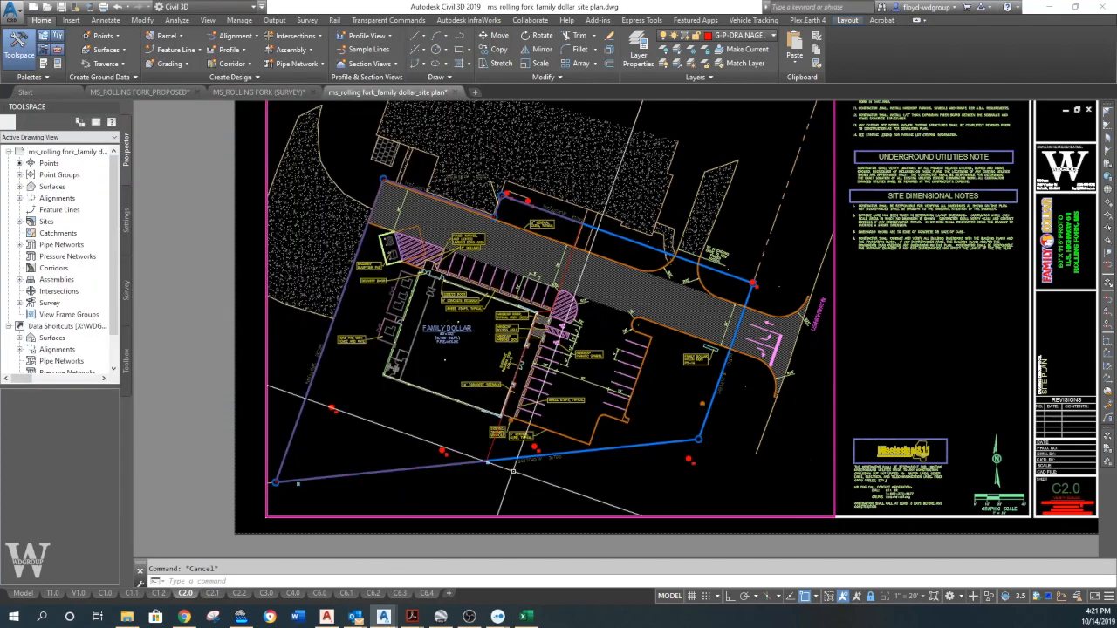
click(525, 617)
scroll(230, 376, down, 2)
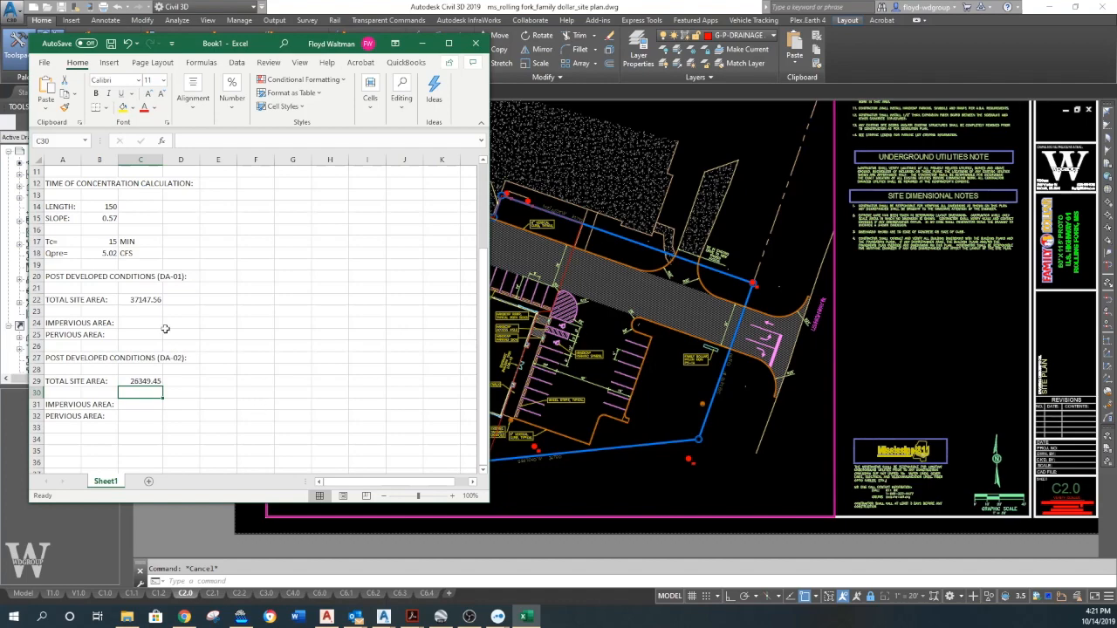
click(643, 363)
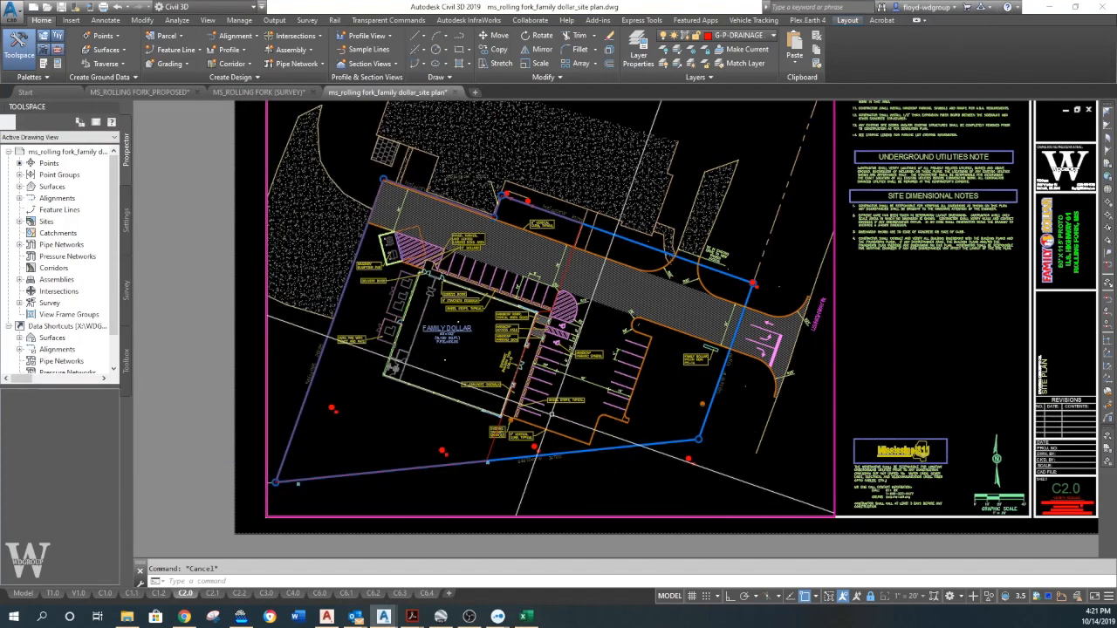
Try to trace a polyline from the building's southeast corner along the outer parking curb and around its curved corner
scroll(543, 415, up, 3)
middle_drag(515, 399, 542, 377)
text(pline)
scroll(408, 408, up, 3)
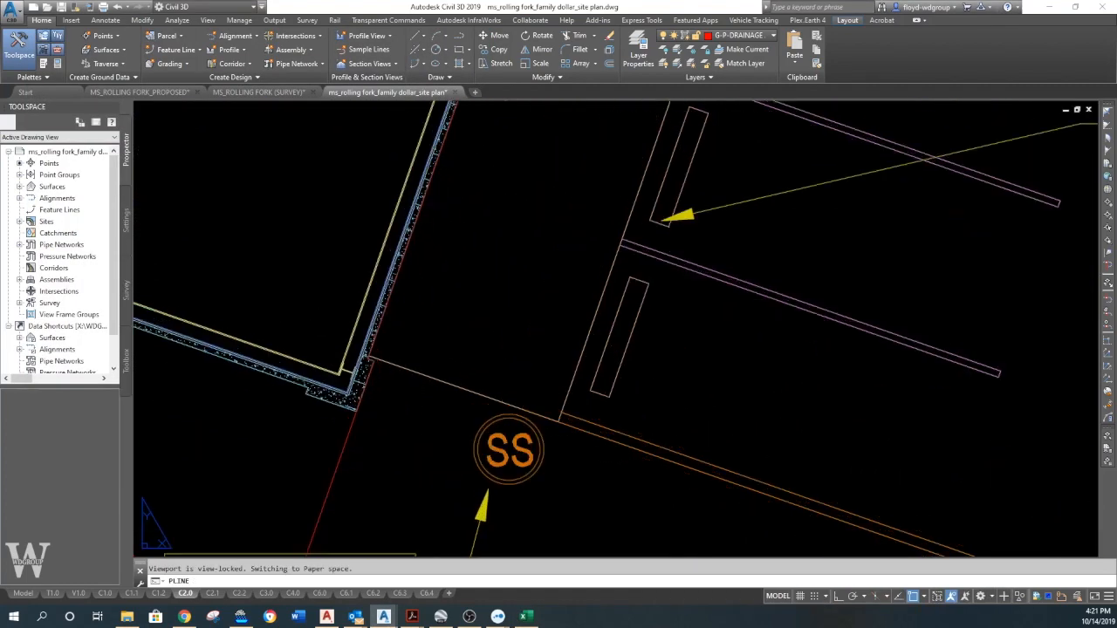
click(366, 356)
click(560, 421)
scroll(713, 465, down, 2)
middle_drag(664, 402, 197, 151)
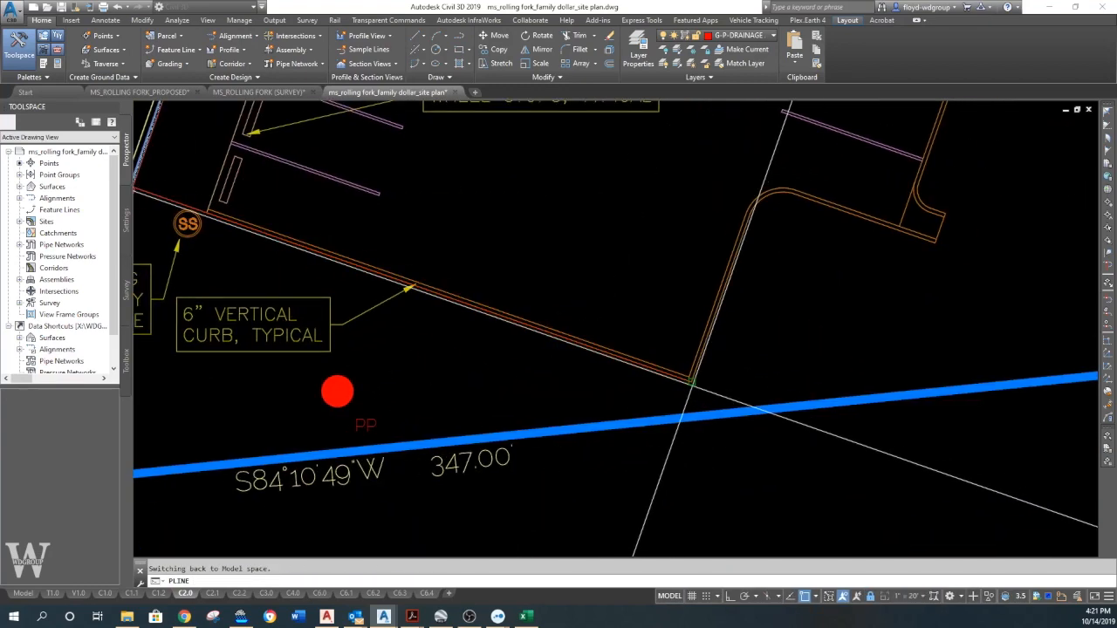
click(691, 379)
click(749, 213)
text(a)
key(Return)
click(786, 191)
middle_drag(865, 239, 695, 267)
key(Return)
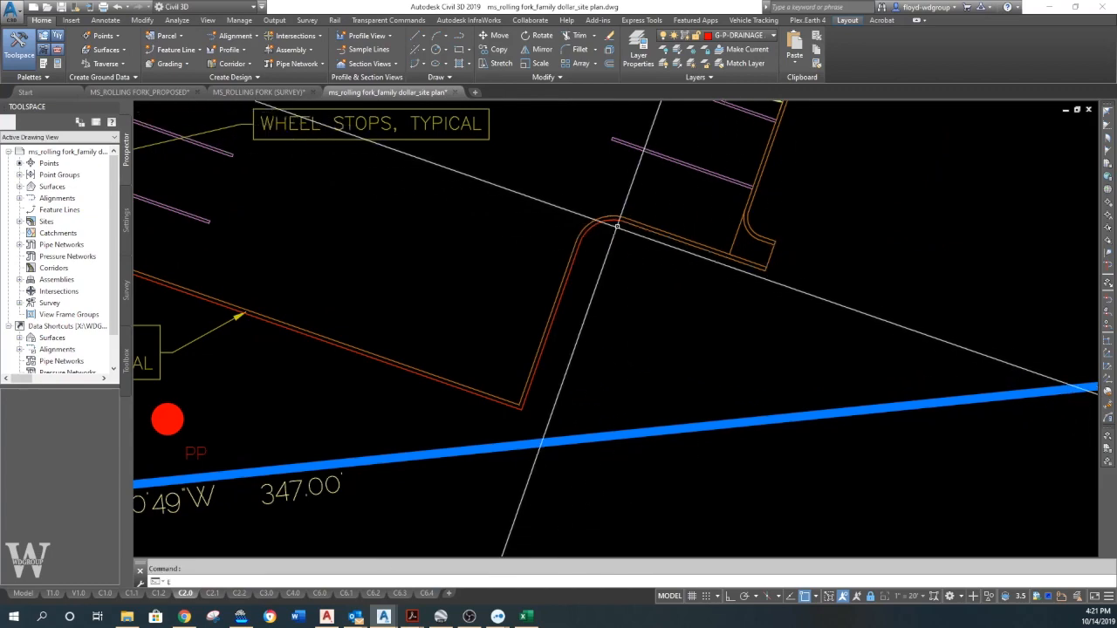
Start a new polyline at the building's southeast corner and trace the outer parking curb to the start of its curved corner
middle_drag(418, 304, 800, 409)
text(pl)
key(Return)
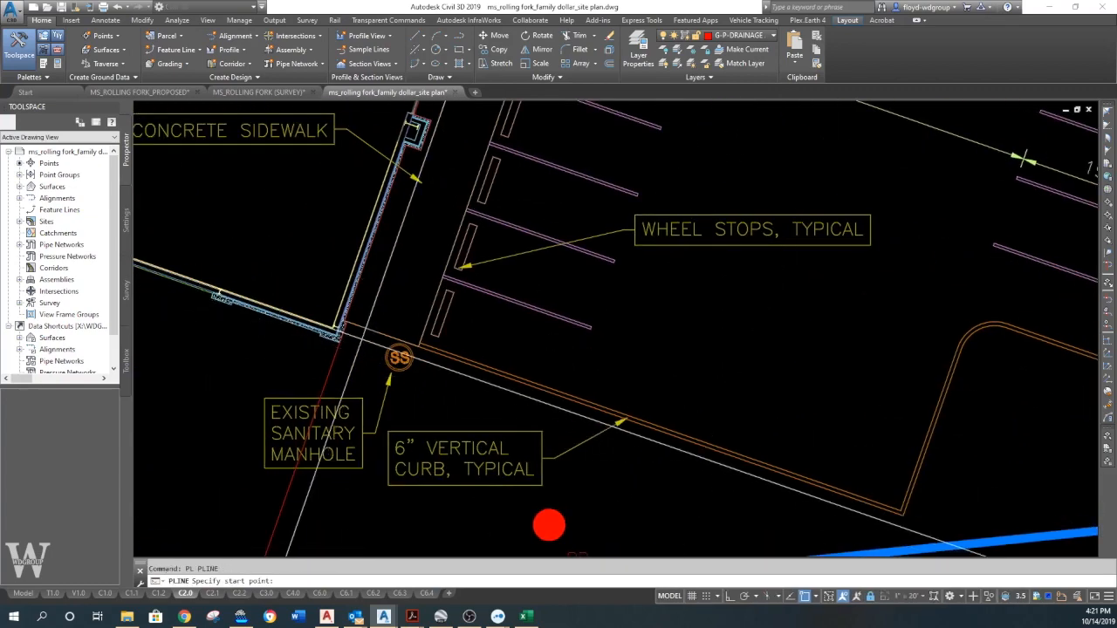
click(349, 323)
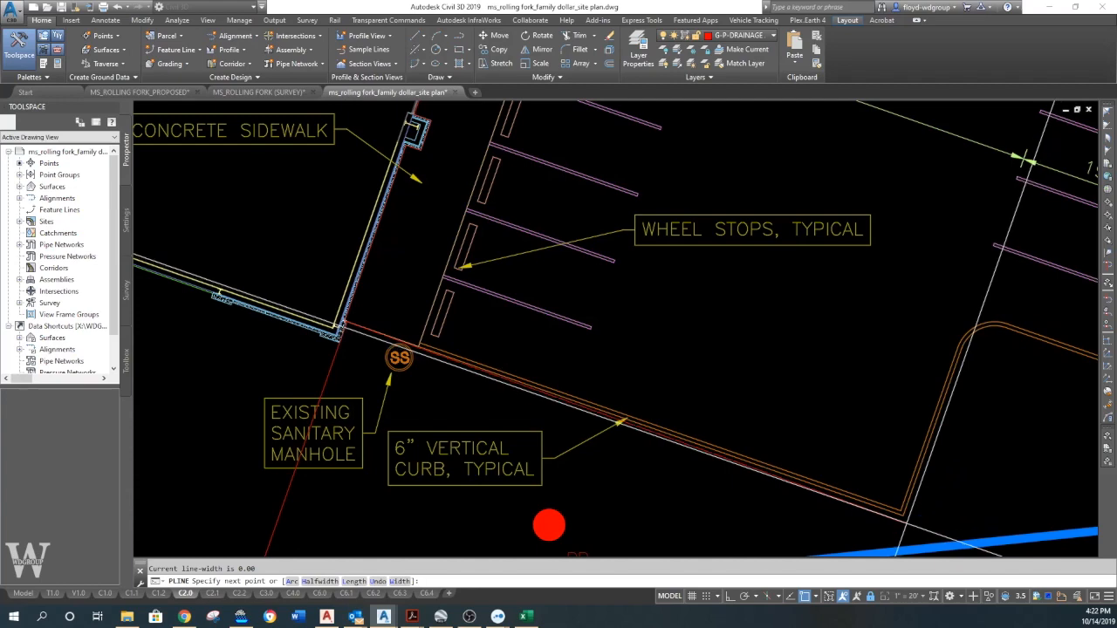
click(904, 513)
click(961, 349)
Continue the polyline with an arc around the curved curb corner and a straight segment to the curb's outer end
middle_drag(961, 349, 420, 385)
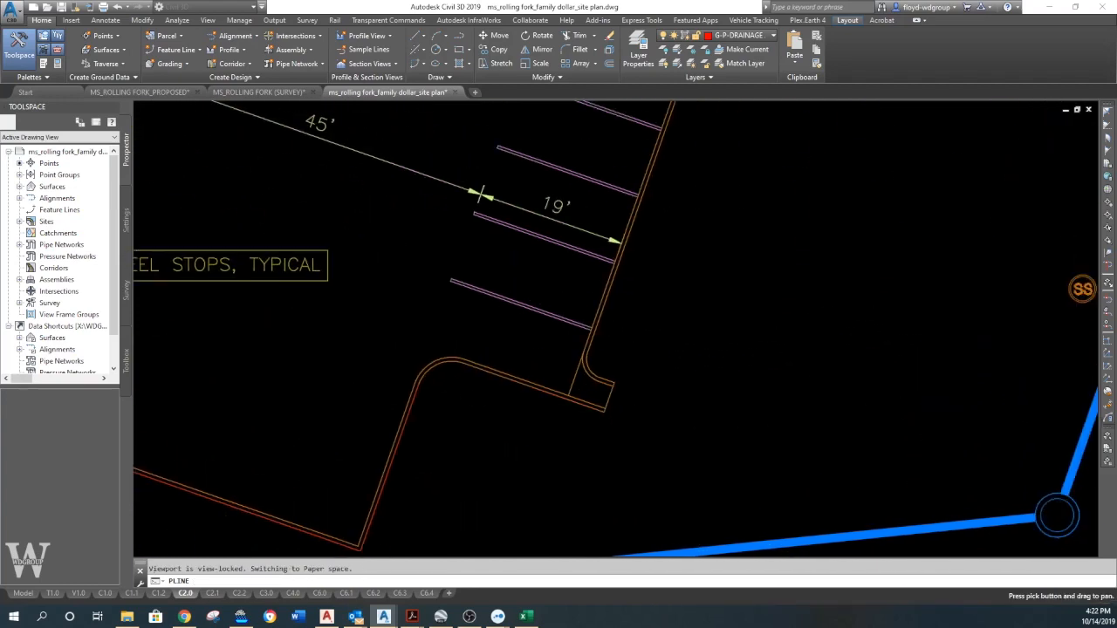
text(a)
key(Return)
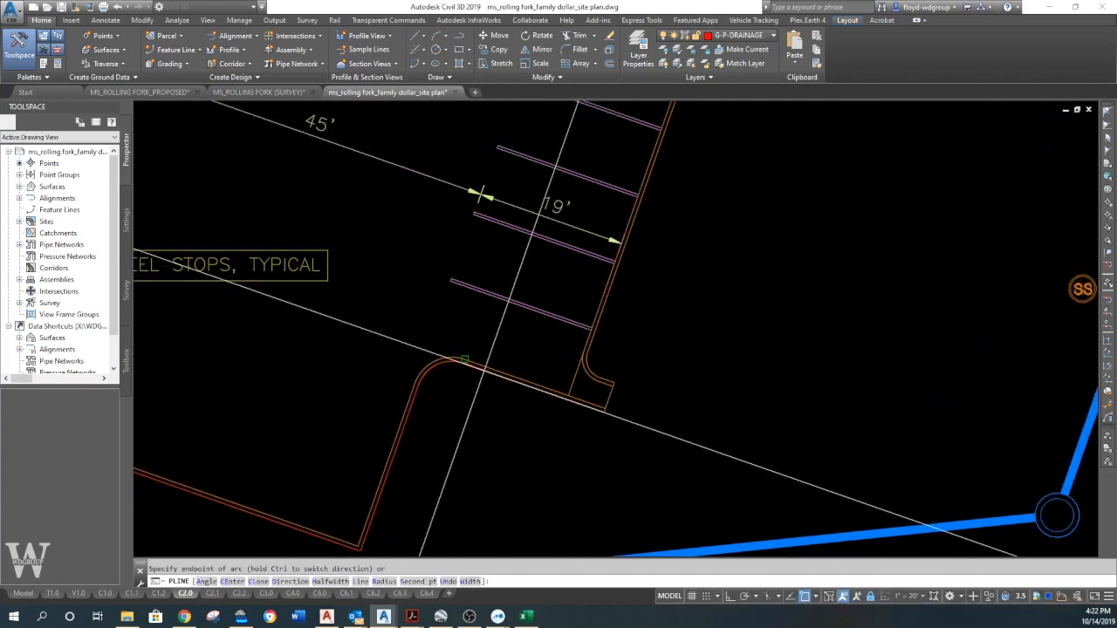
text(l)
key(Return)
click(604, 412)
Trace the polyline across the curb opening, around the small curb return and along the east parking curb to its north corner
scroll(616, 393, up, 2)
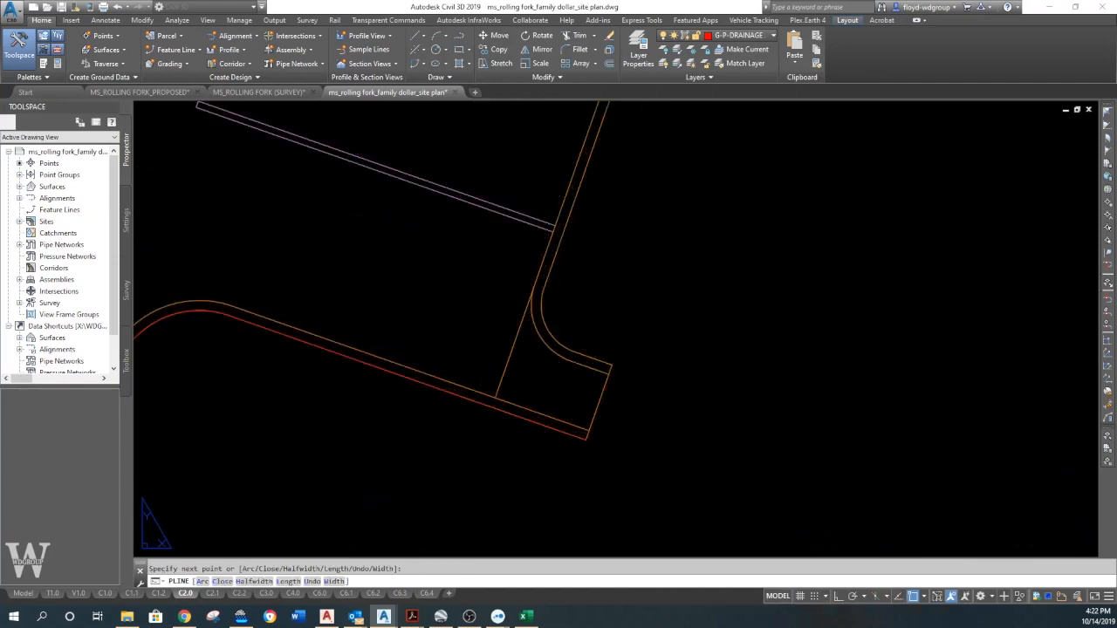
click(611, 365)
click(574, 352)
text(a)
key(Return)
click(544, 290)
scroll(555, 349, down, 2)
scroll(611, 262, down, 1)
middle_drag(611, 228, 473, 510)
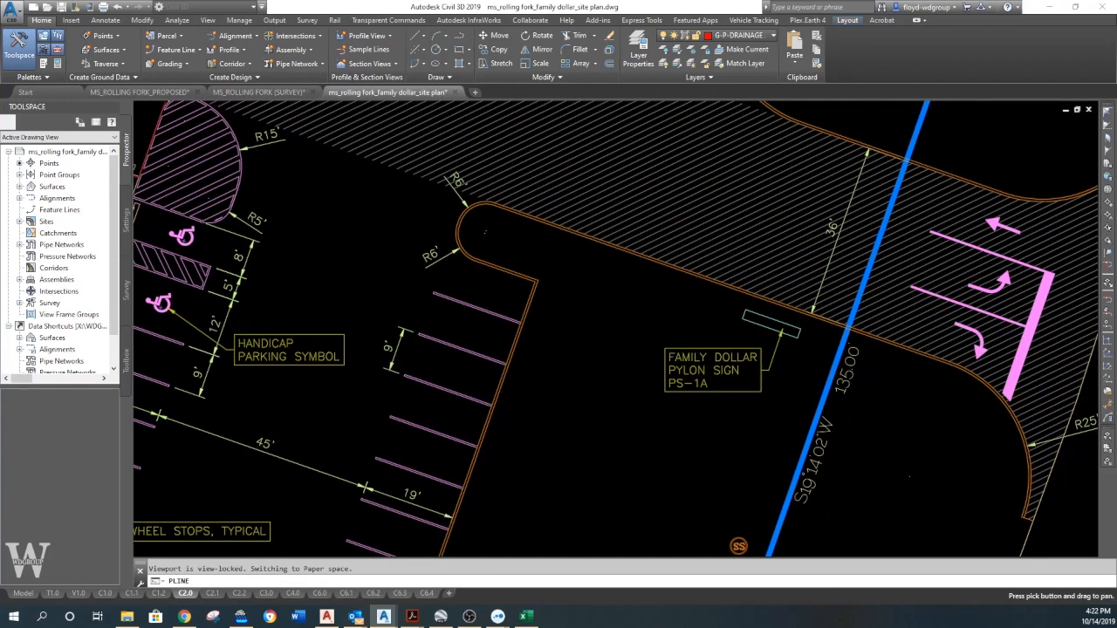
click(536, 279)
Continue the polyline to the R6' island end and follow its rounded curb with arc segments
scroll(485, 258, up, 1)
scroll(475, 255, up, 1)
click(474, 263)
text(a)
key(Return)
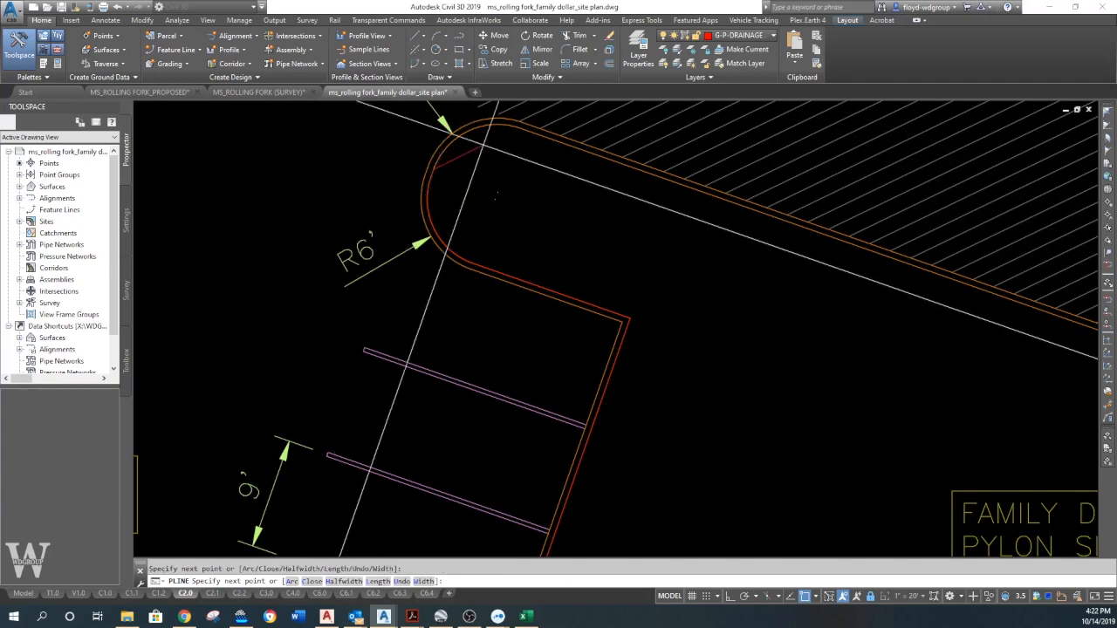
Extend the polyline straight along the entrance drive's south curb to its crossing with the 135.00' property line
scroll(646, 234, down, 2)
middle_drag(952, 320, 625, 297)
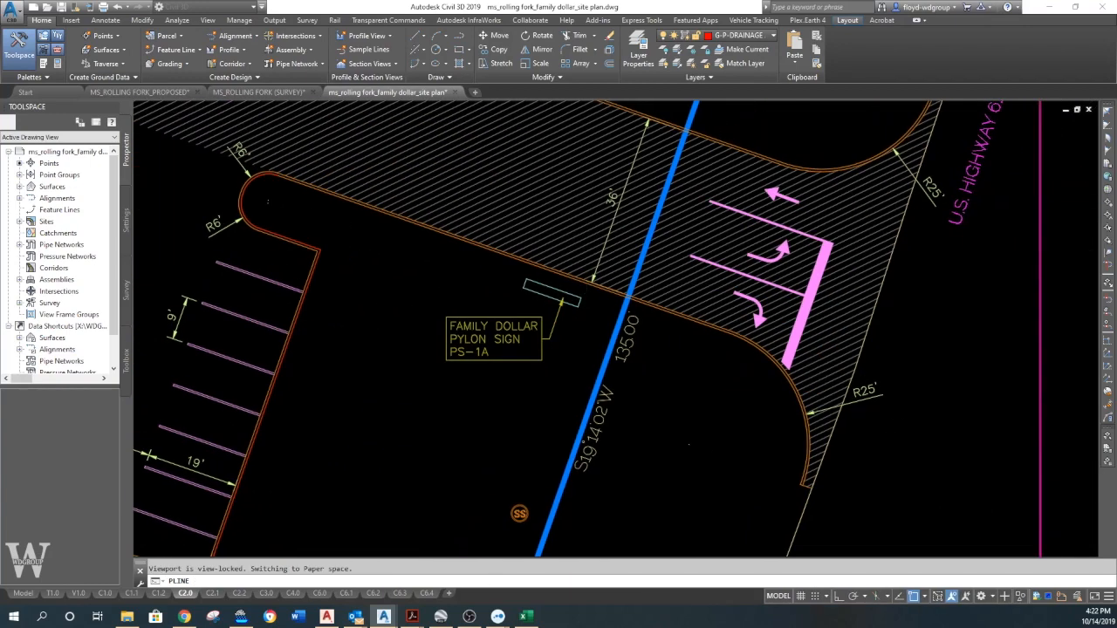
scroll(626, 298, up, 1)
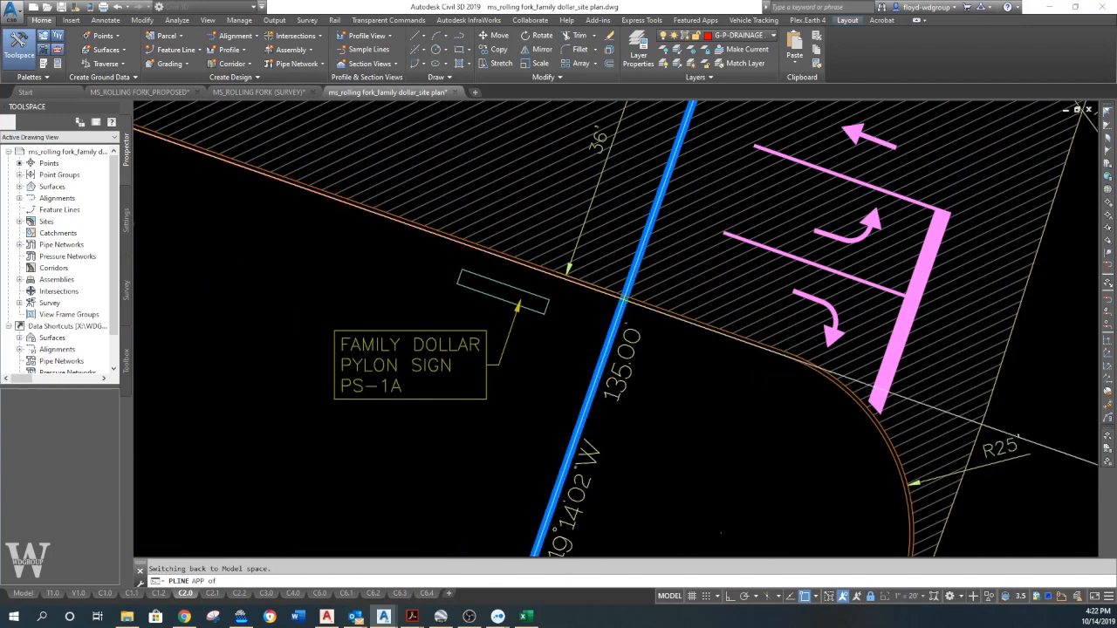
scroll(721, 364, down, 2)
middle_drag(735, 371, 658, 359)
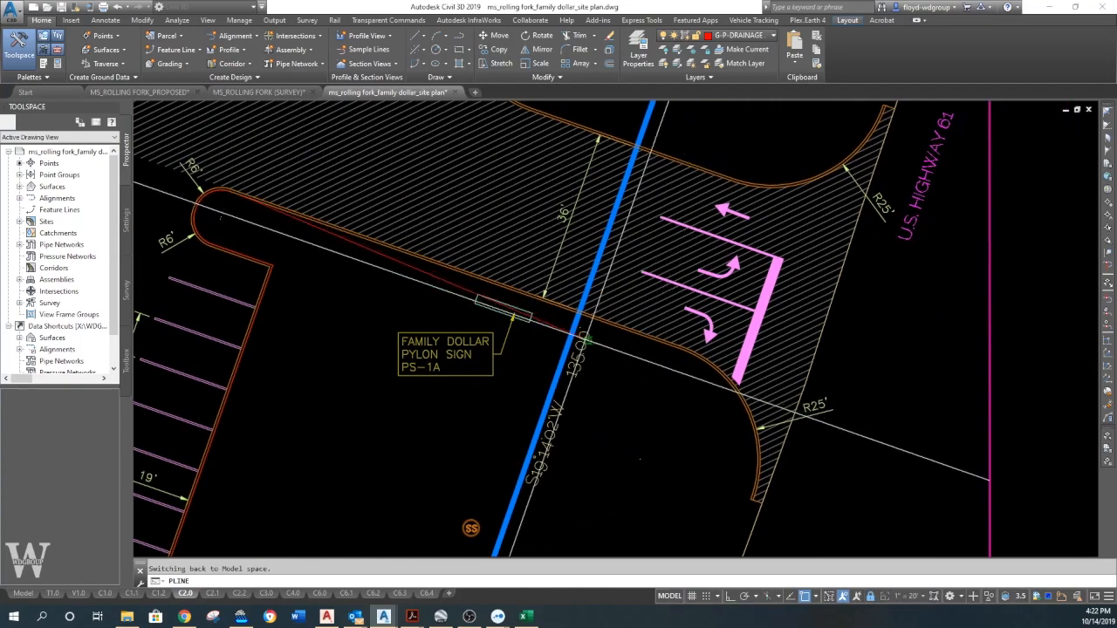
scroll(579, 314, up, 1)
click(579, 311)
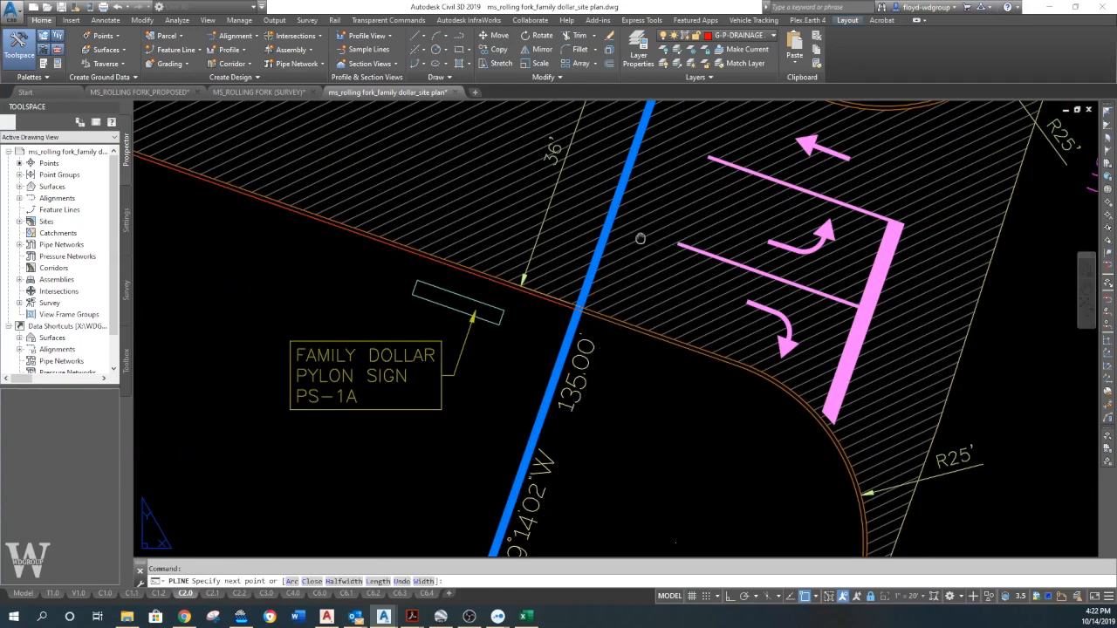
Carry the polyline across the entrance drive, along its north curb and around the R25' curve to the north property line's apparent intersection
middle_drag(641, 240, 590, 484)
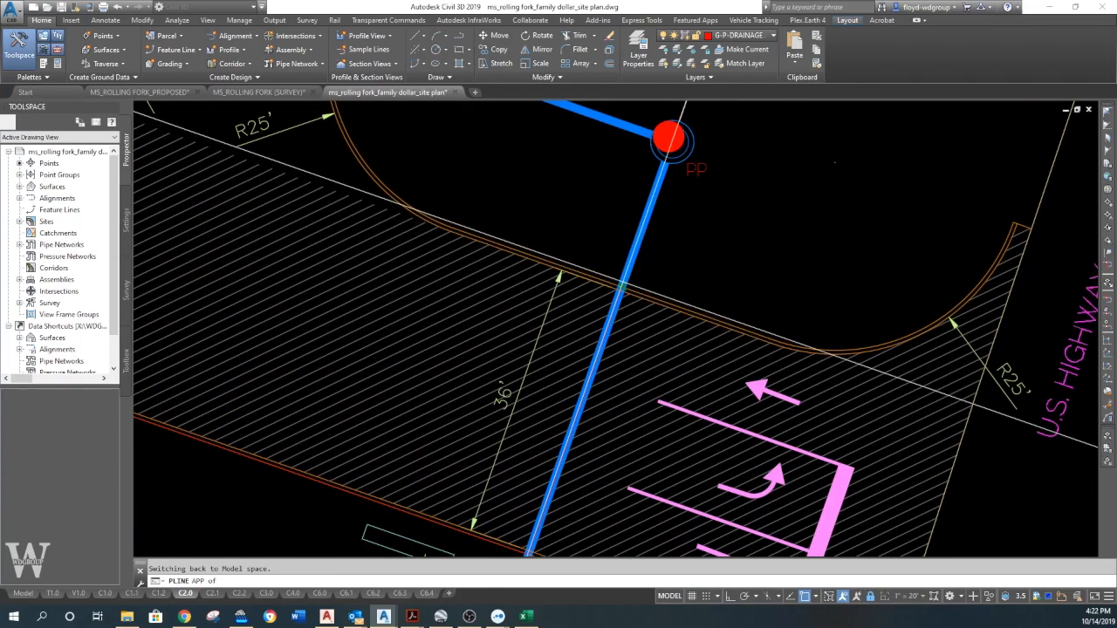
middle_drag(449, 259, 738, 492)
click(742, 458)
text(a)
key(Return)
text(app)
key(Return)
click(618, 253)
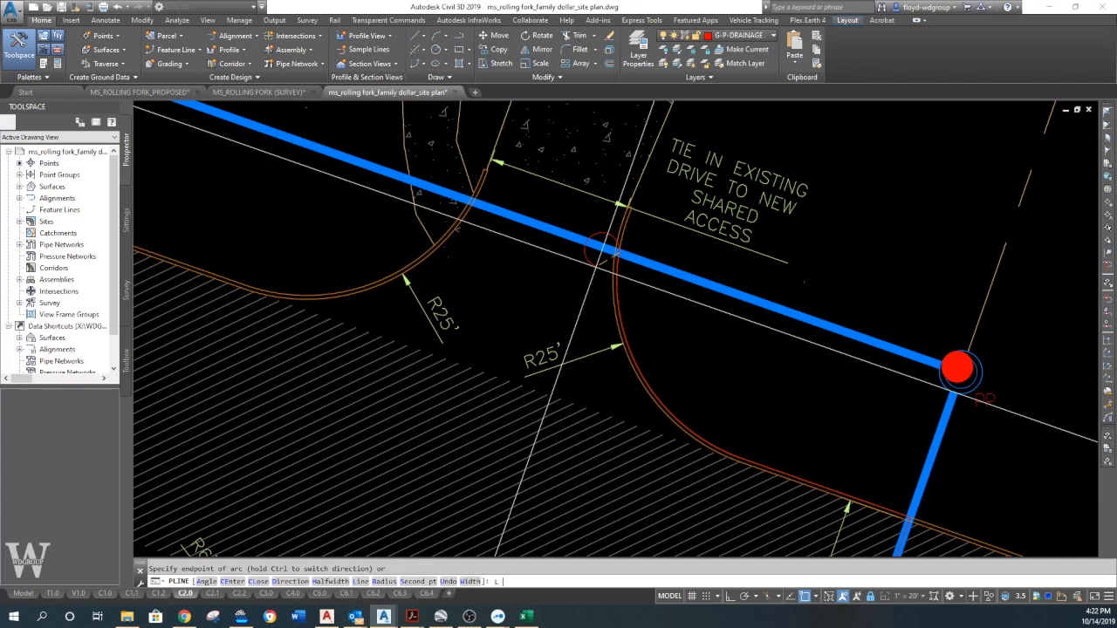
Draw a straight polyline segment along the north property line across the shared access to the opposite R25' curb
text(l)
key(Return)
text(app)
scroll(472, 201, up, 4)
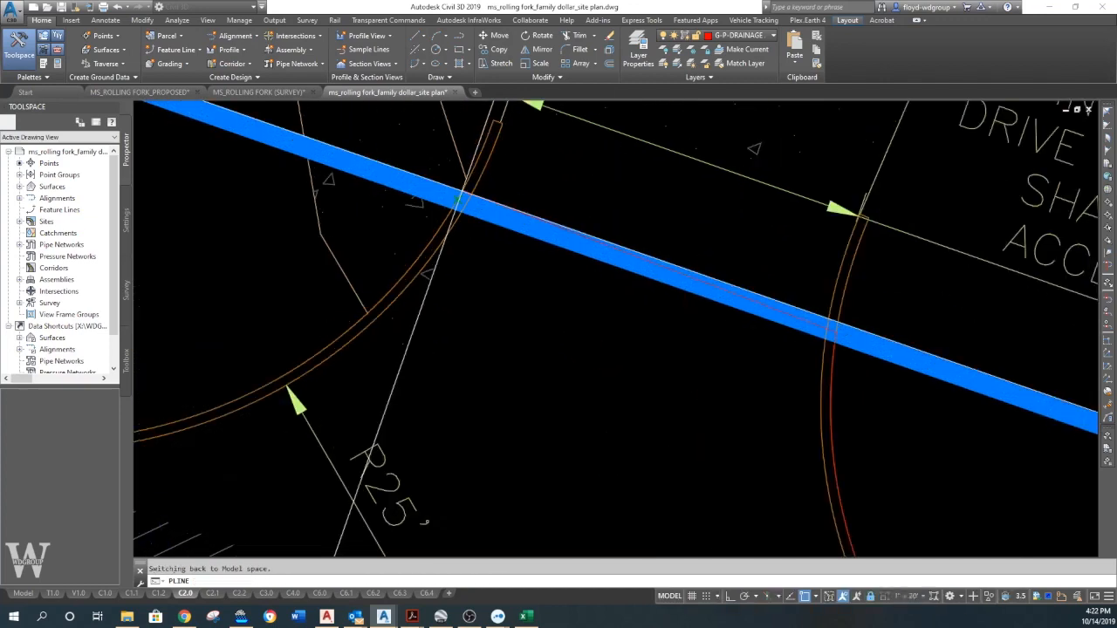
scroll(974, 273, down, 2)
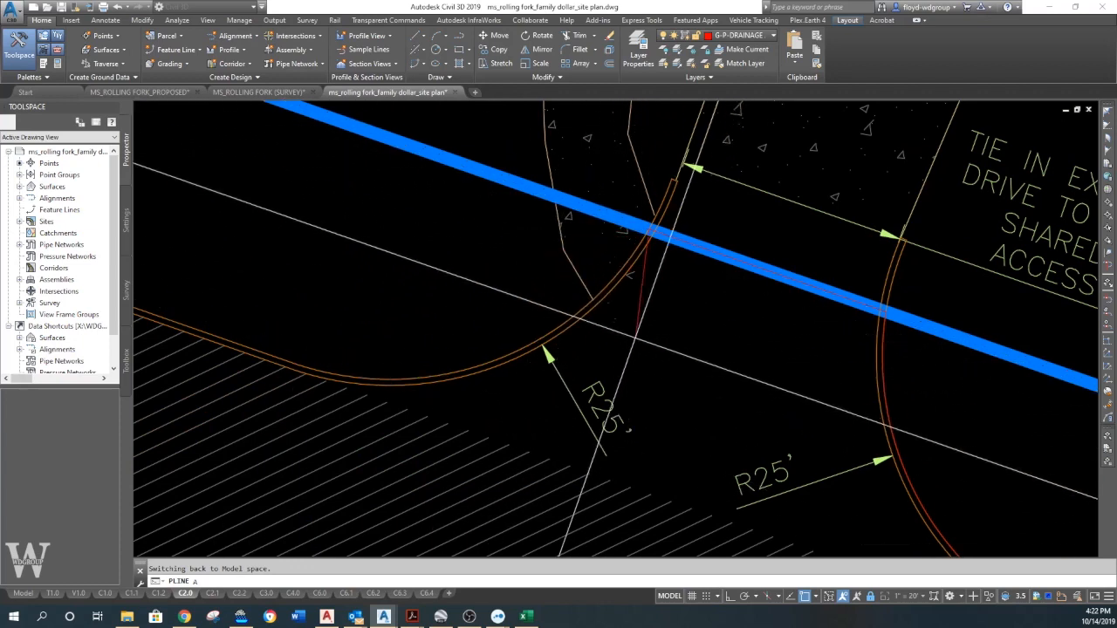
Trace the R25' curb on the shared access's west side with a second-point arc, using a nearest snap
key(Return)
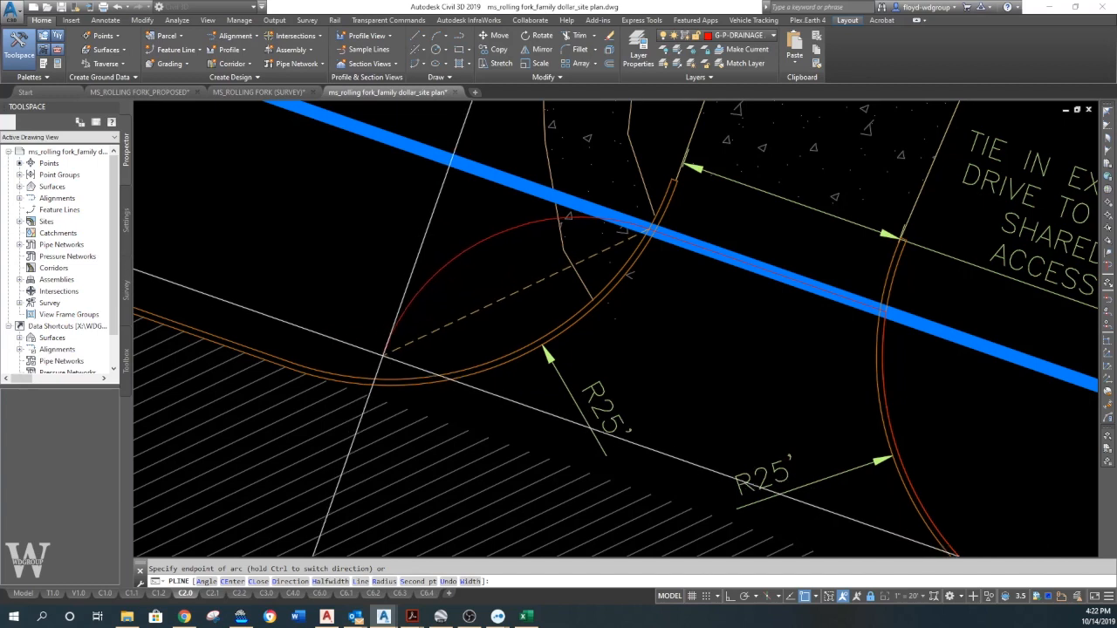
click(417, 581)
text(NEA)
key(space)
click(550, 334)
click(323, 371)
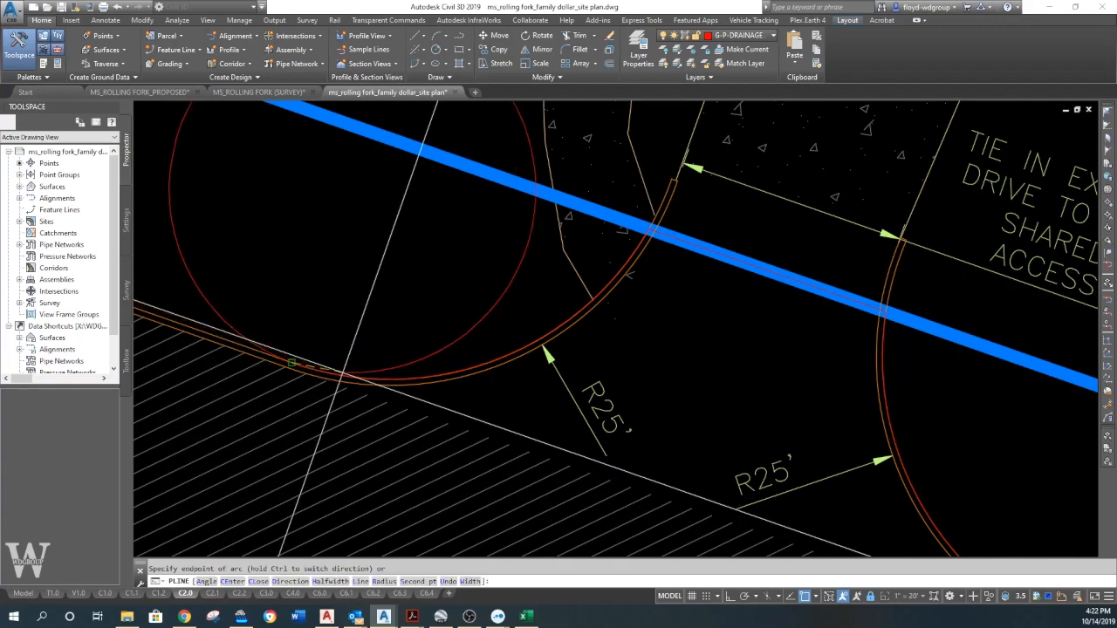
Return the polyline to straight segments and continue it west along the drive's north curb
scroll(281, 398, down, 1)
text(l)
key(space)
scroll(281, 399, down, 1)
middle_drag(281, 399, 840, 521)
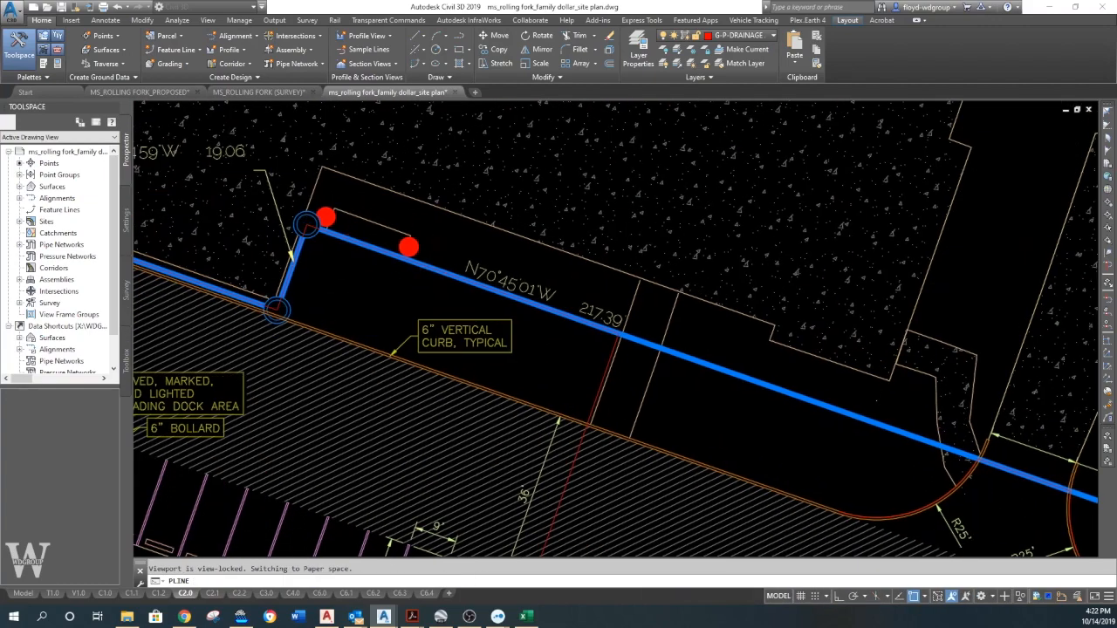
Extend the polyline from the curb along the drainage divide to the sidewalk corner and across to the building's front corner
scroll(566, 389, up, 1)
scroll(596, 421, up, 2)
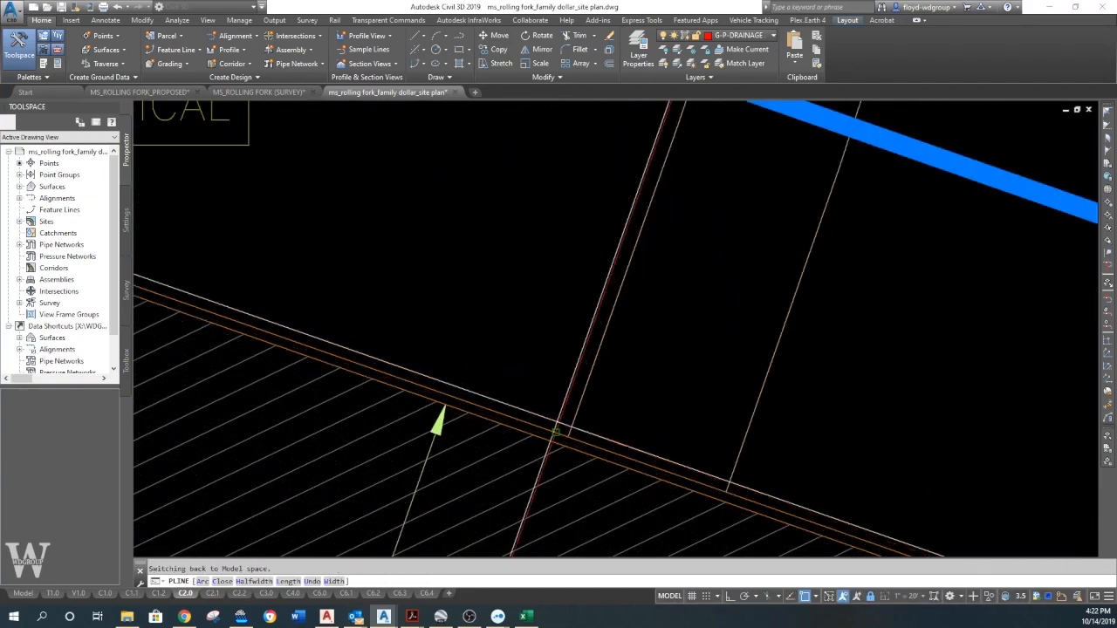
scroll(550, 423, down, 3)
middle_drag(546, 480, 533, 107)
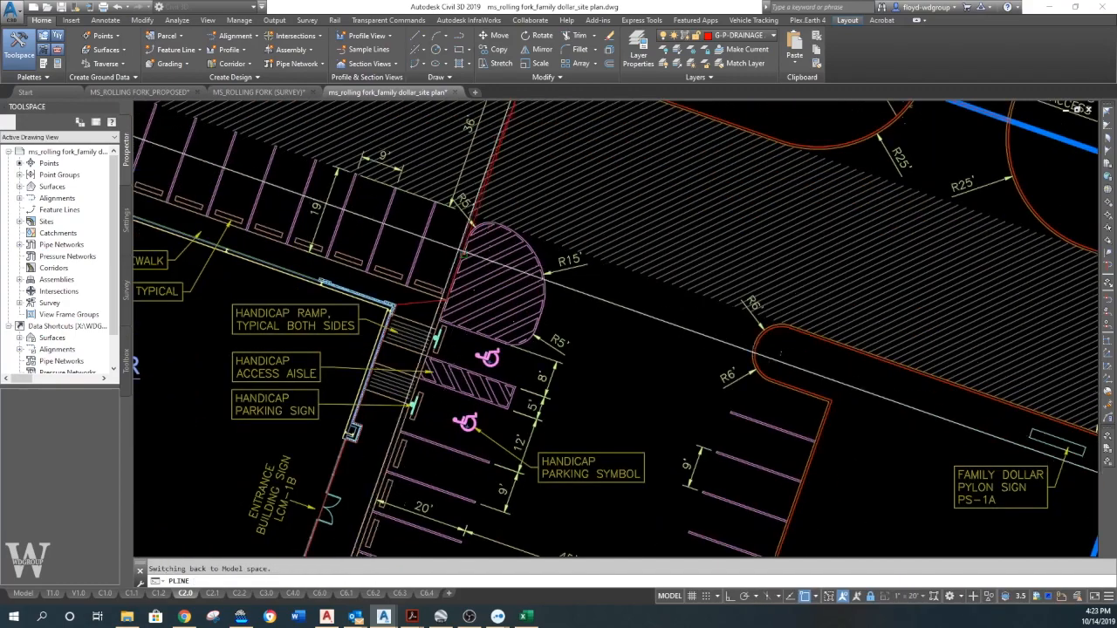
scroll(453, 299, up, 4)
click(455, 301)
click(328, 311)
scroll(317, 338, up, 4)
click(307, 345)
Trace the polyline along the storefront wall and around the column beside the handicap parking, ending at the storefront glazing
middle_drag(406, 494, 597, 122)
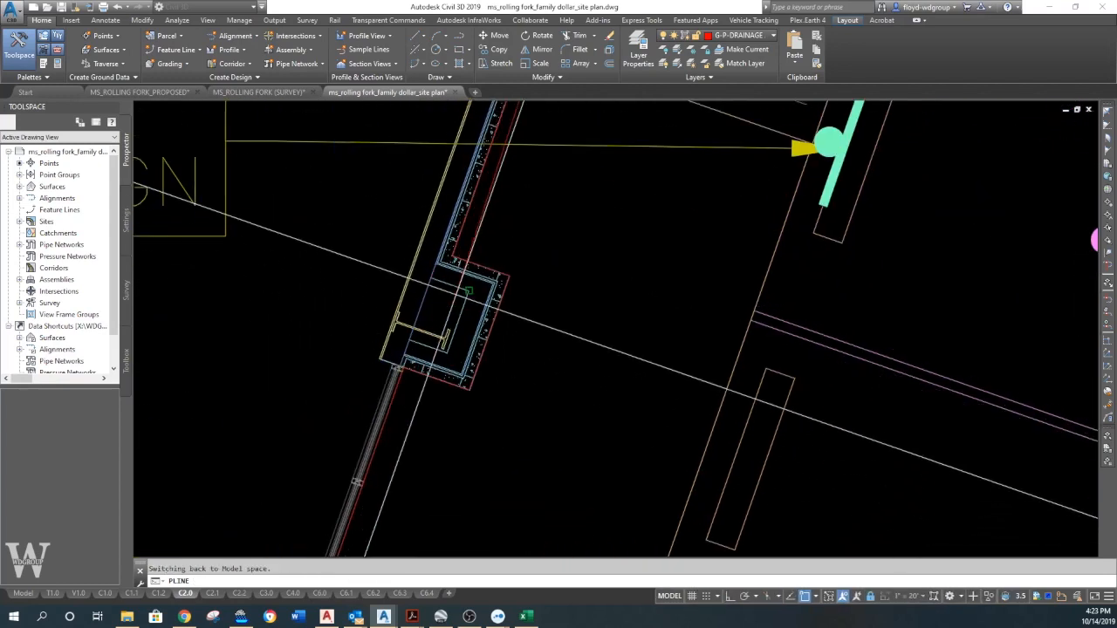
click(451, 256)
click(511, 276)
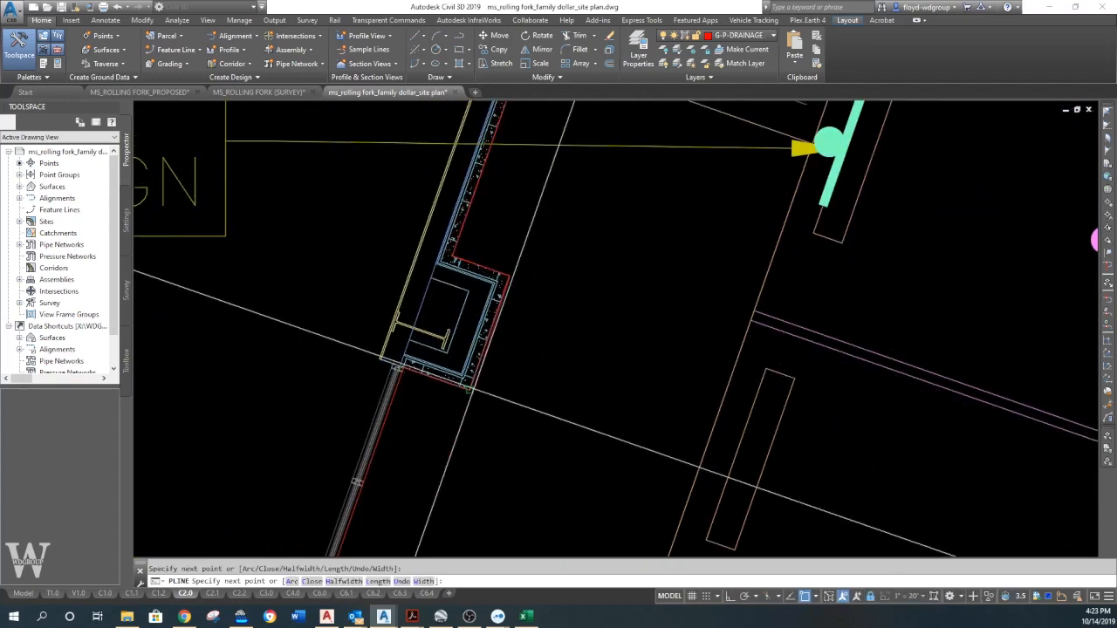
scroll(412, 374, up, 2)
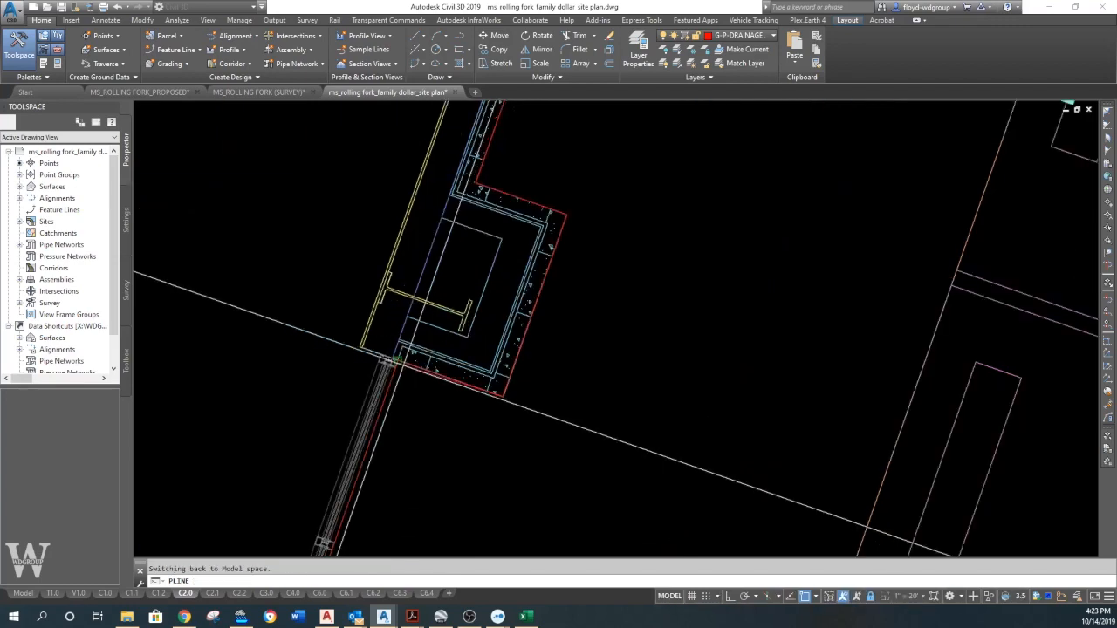
click(397, 361)
Continue the polyline along the entrance glazing and around the column on the far side of the entrance
scroll(401, 461, down, 2)
middle_drag(401, 461, 433, 309)
middle_drag(353, 534, 441, 228)
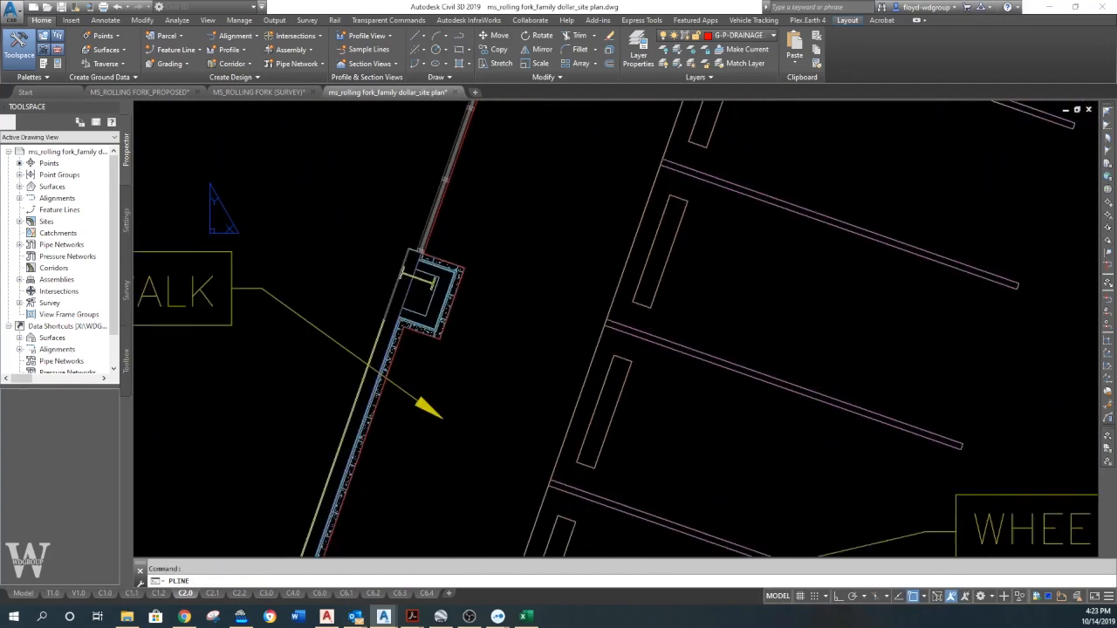
scroll(435, 259, up, 5)
click(386, 234)
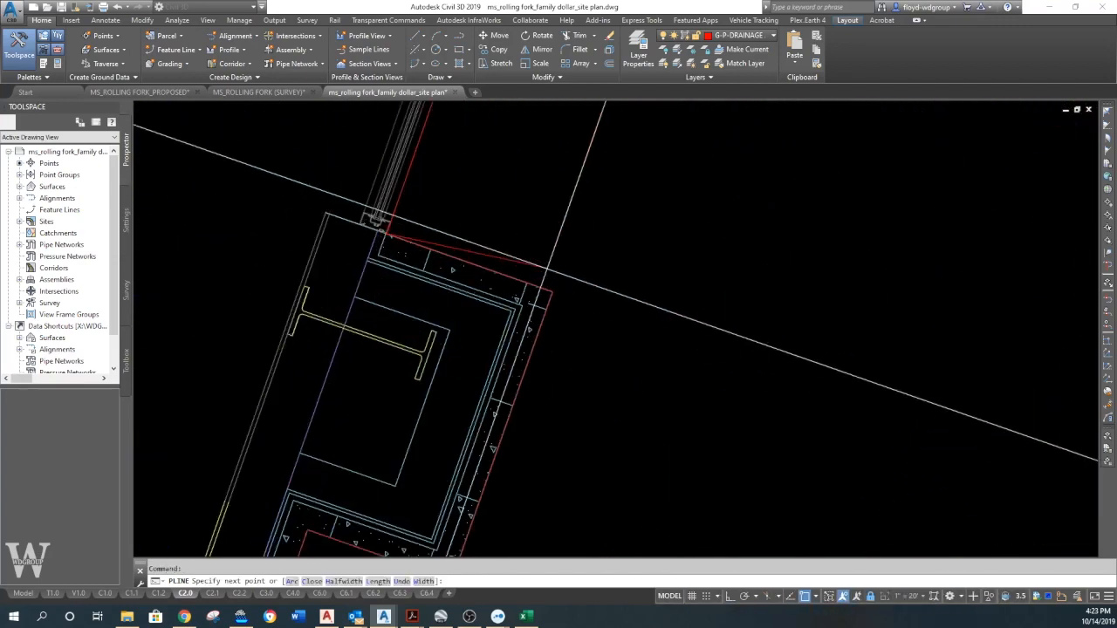
click(552, 292)
scroll(520, 402, down, 1)
middle_drag(521, 402, 550, 131)
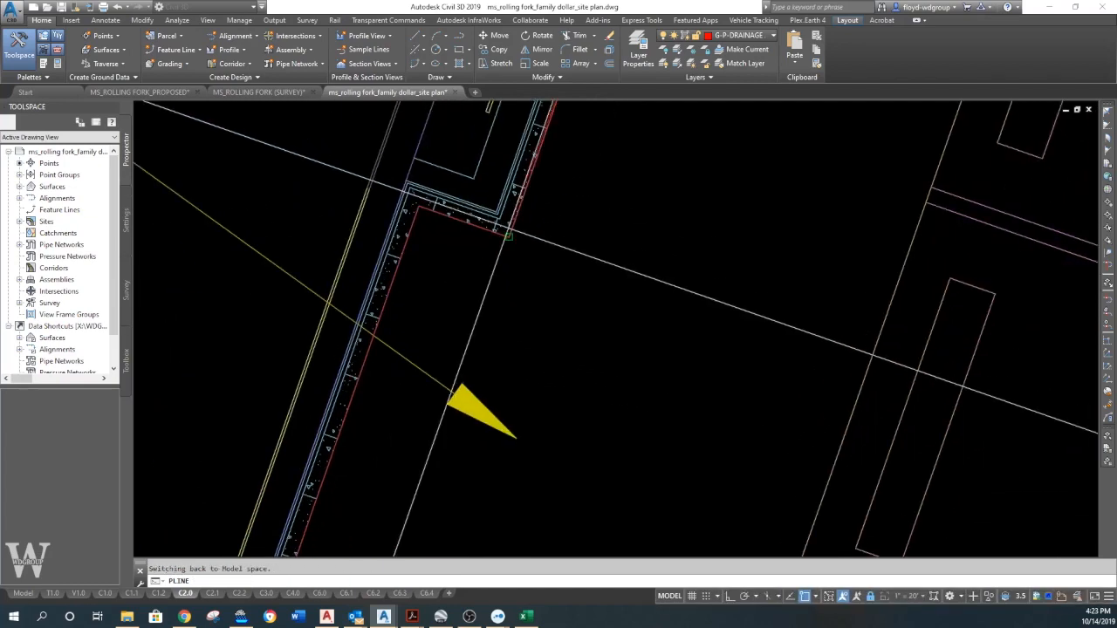
click(509, 237)
click(419, 206)
Continue the polyline down the storefront wall and close it at the building corner near the sanitary manhole
scroll(427, 377, down, 1)
middle_drag(426, 378, 489, 166)
middle_drag(377, 440, 533, 17)
click(416, 247)
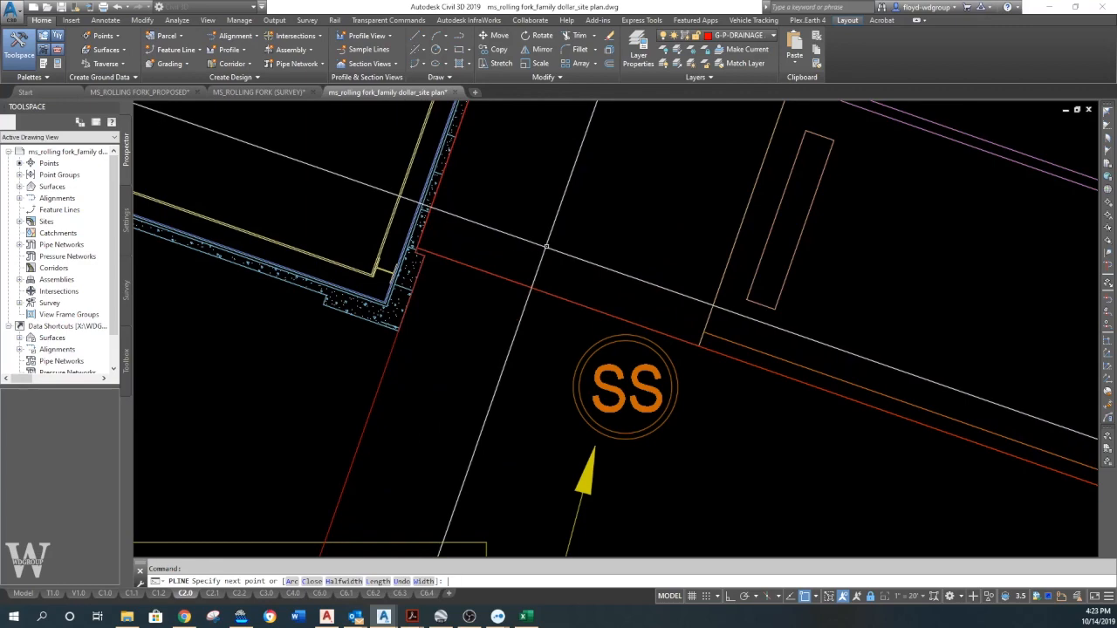
key(Return)
List the properties of the closed parking-lot polyline and copy its area value
scroll(546, 246, down, 3)
middle_drag(545, 246, 280, 279)
middle_drag(603, 288, 504, 283)
text(list)
key(Return)
click(724, 300)
key(Return)
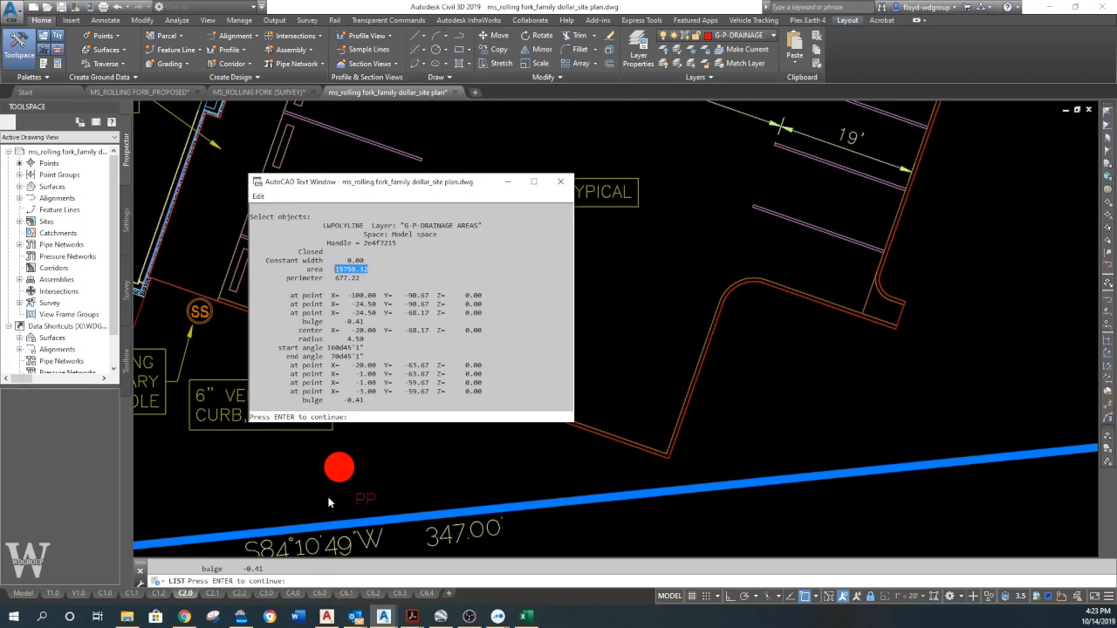
click(278, 478)
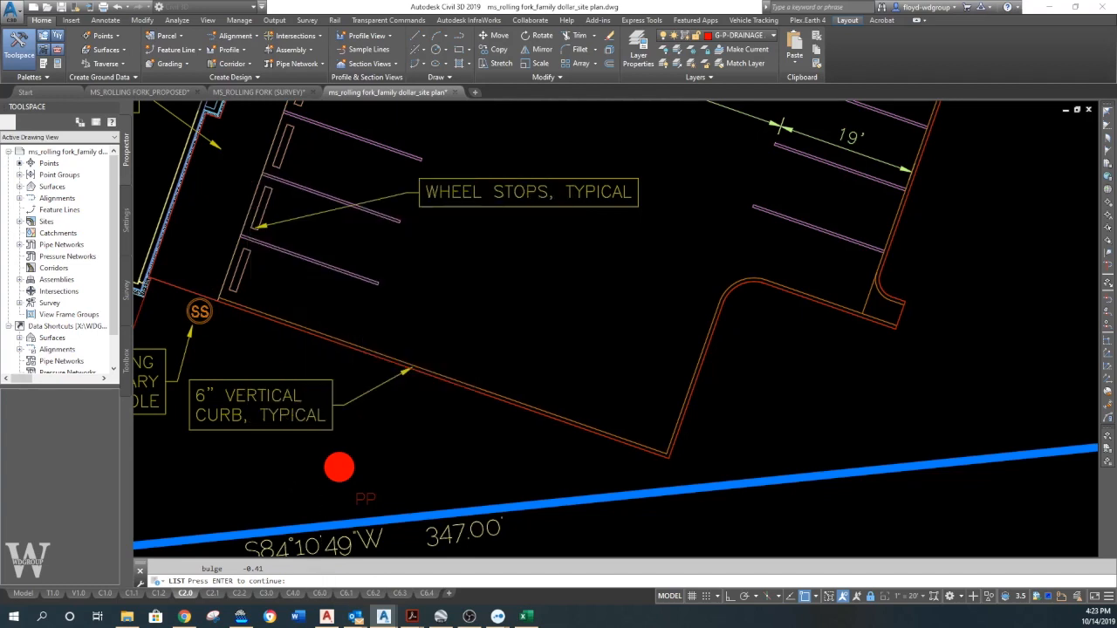
In the Excel workbook, paste 15759.32 as the DA-02 impervious area and calculate the pervious area in C32 with =C29-C31
click(525, 617)
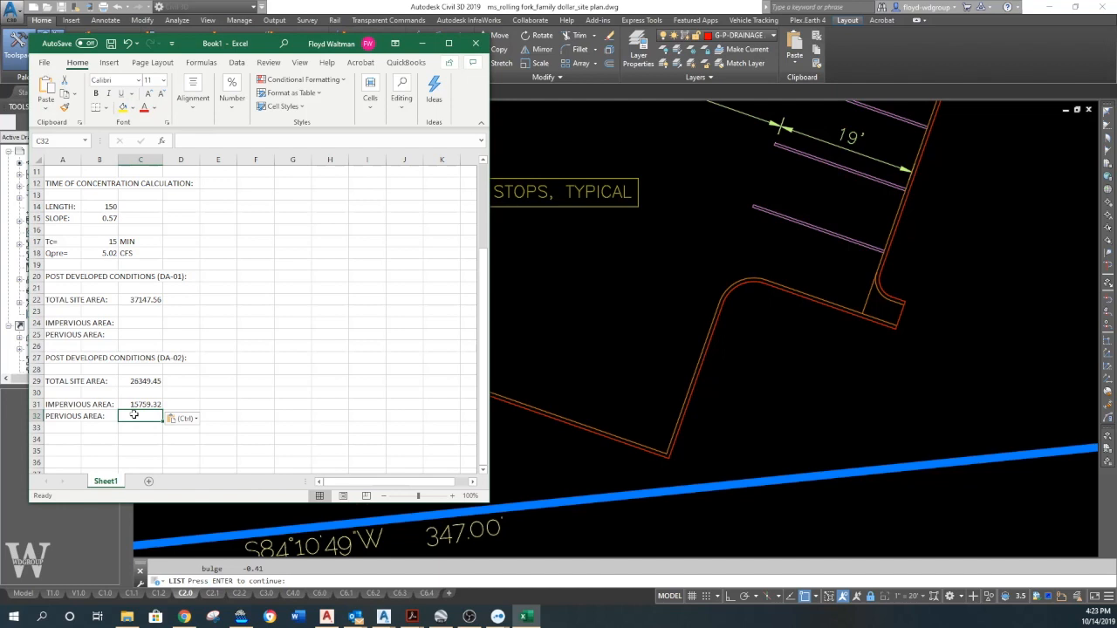
text(=)
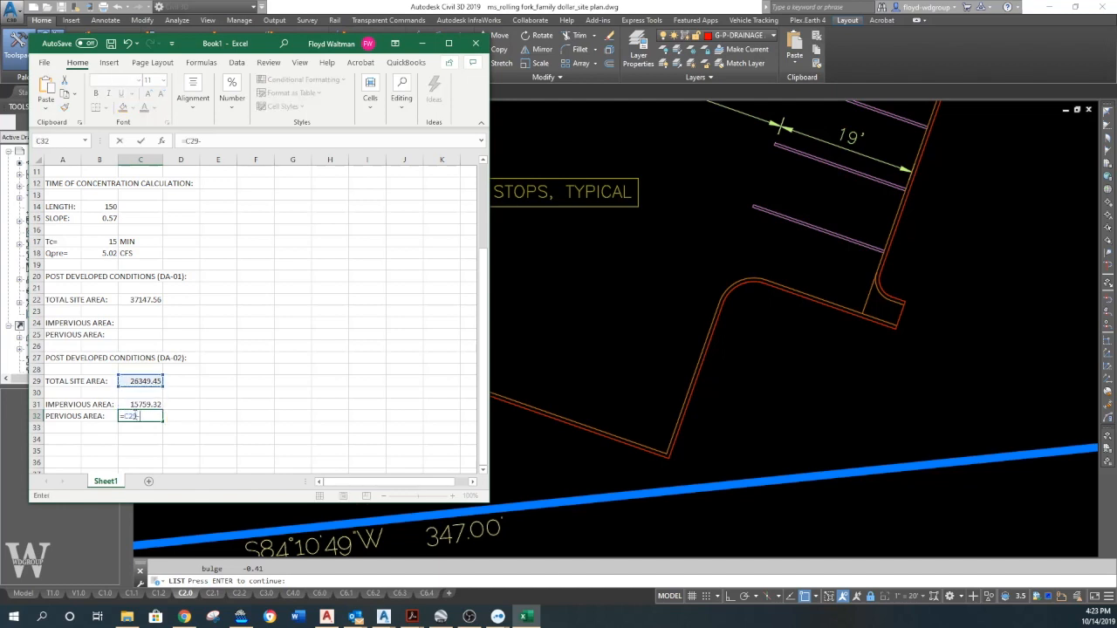
click(141, 405)
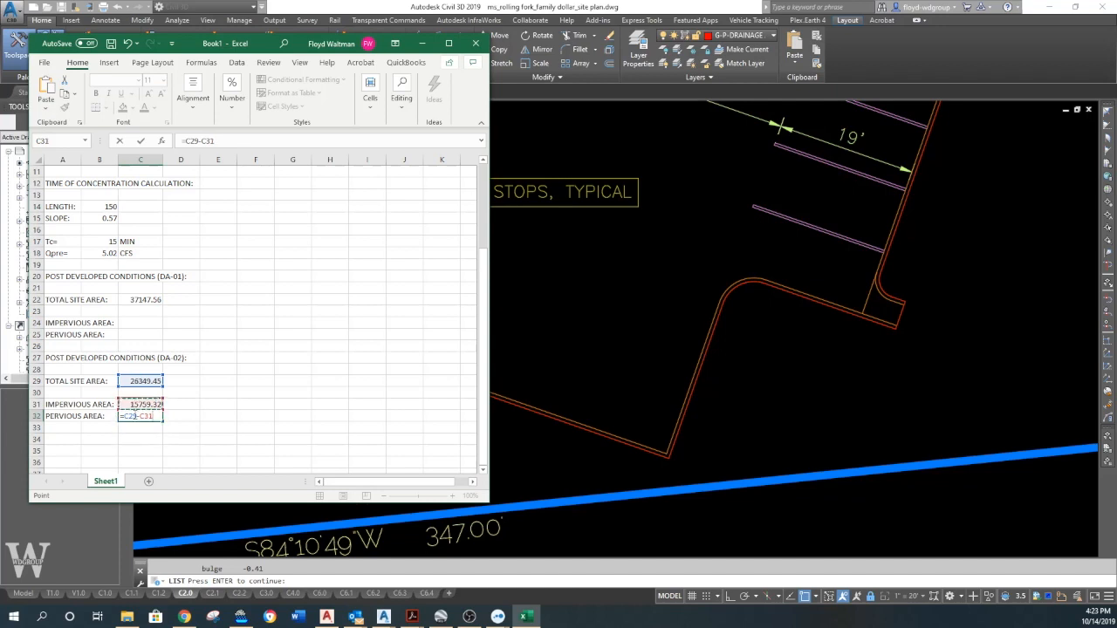
key(Return)
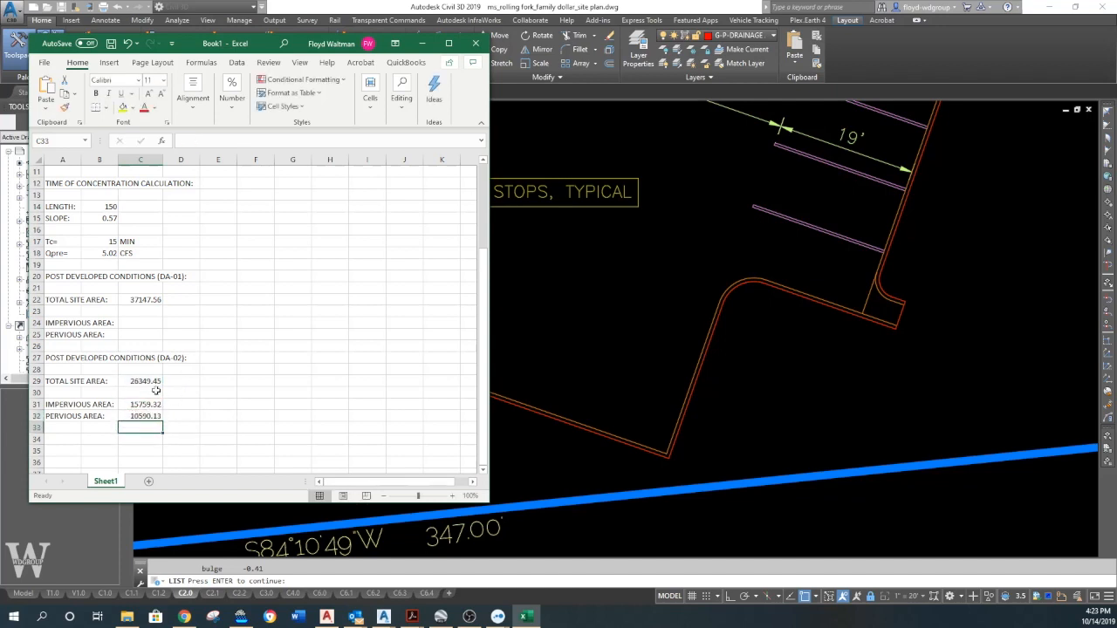
Return to the Civil 3D drawing, end the listing and erase the polyline traced around the DA-02 impervious area
click(744, 309)
key(Return)
text(e)
key(Return)
click(351, 347)
key(Return)
Start a new polyline at the building corner near the sanitary manhole and trace around the corner's masonry pier
scroll(349, 283, down, 1)
middle_drag(349, 282, 743, 416)
text(p)
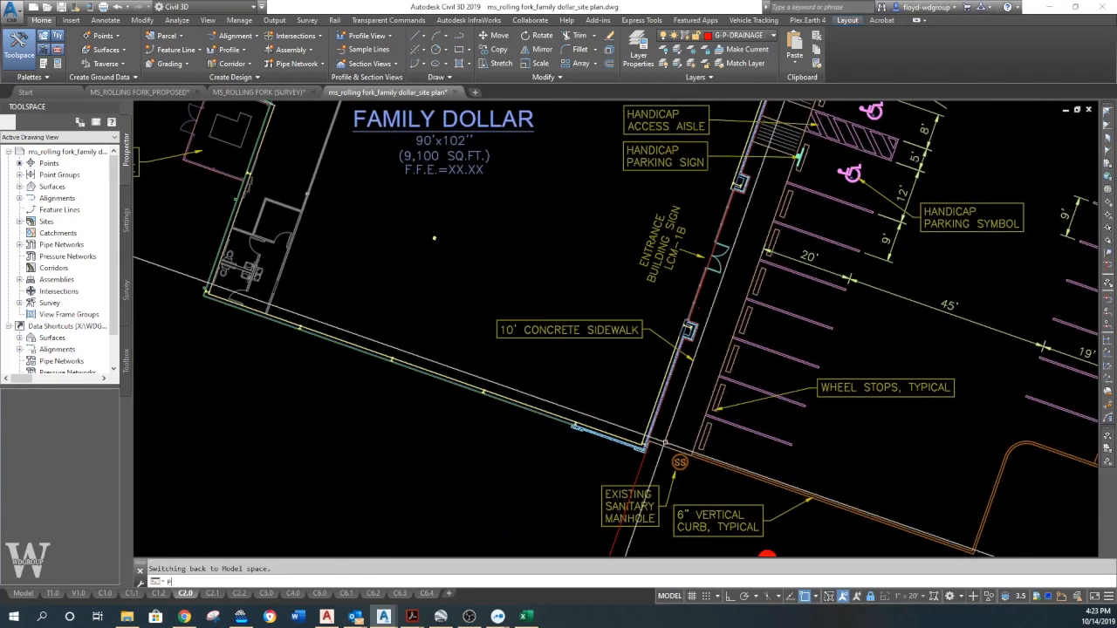
text(l)
key(Return)
scroll(657, 450, up, 2)
click(624, 463)
scroll(610, 461, up, 1)
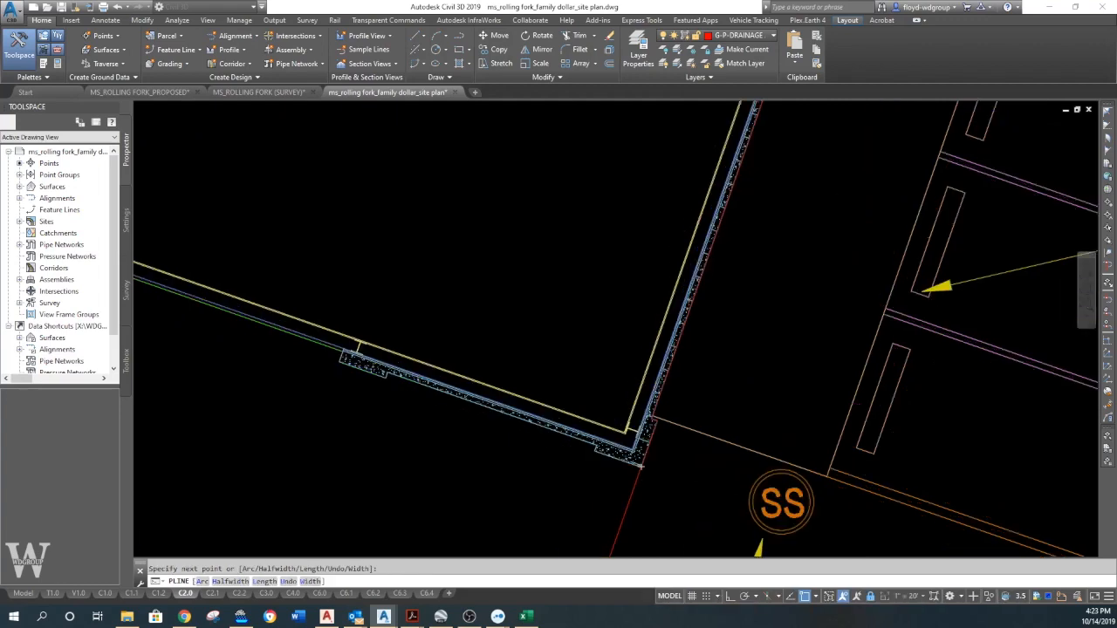
scroll(596, 464, up, 2)
click(594, 443)
click(596, 433)
Continue the polyline around the side wall's second masonry pier and along the wall to the building's rear corner
middle_drag(400, 394, 775, 431)
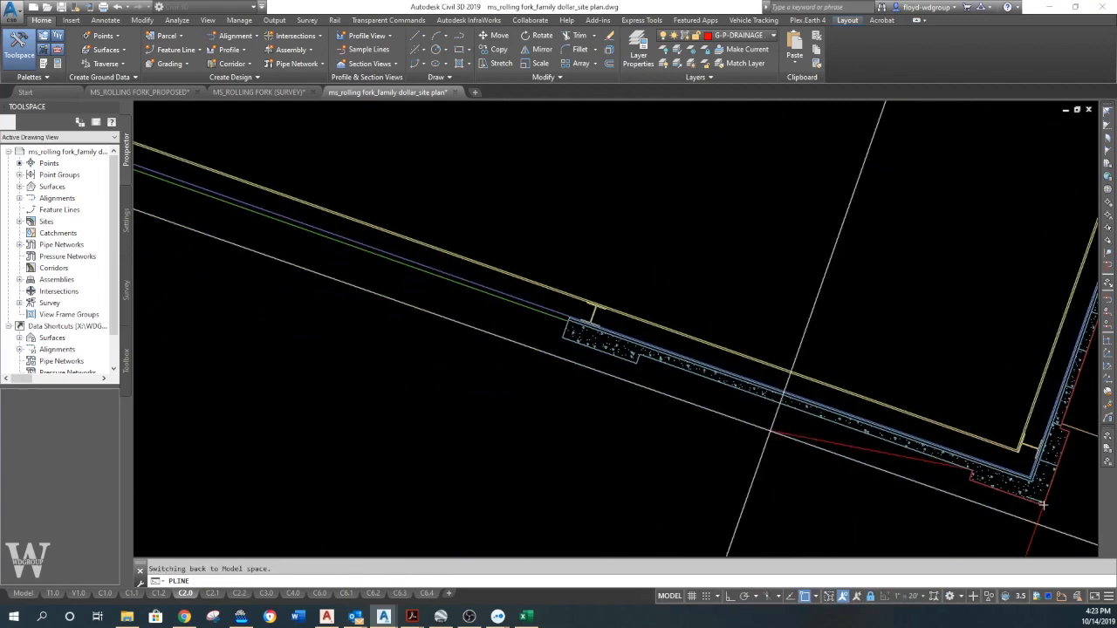
click(640, 357)
click(563, 338)
click(569, 321)
middle_drag(384, 326, 1091, 523)
middle_drag(384, 262, 947, 535)
middle_drag(349, 245, 1063, 514)
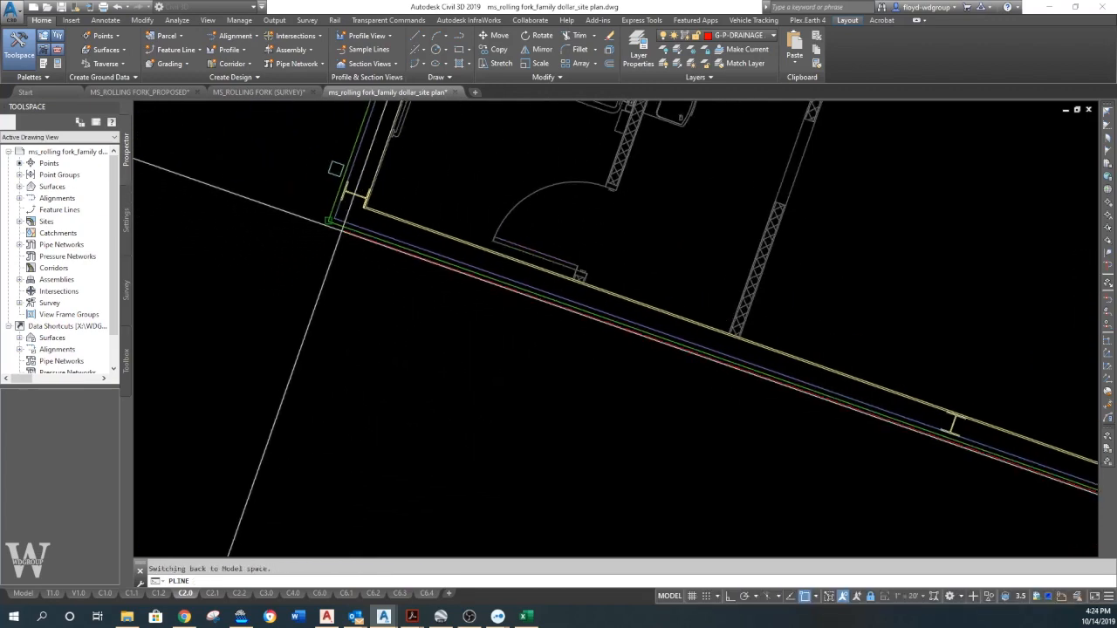
click(337, 226)
Trace the polyline up the rear wall and around the first rear equipment enclosure to the start of the second
scroll(441, 234, down, 2)
middle_drag(471, 158, 390, 486)
scroll(391, 252, up, 1)
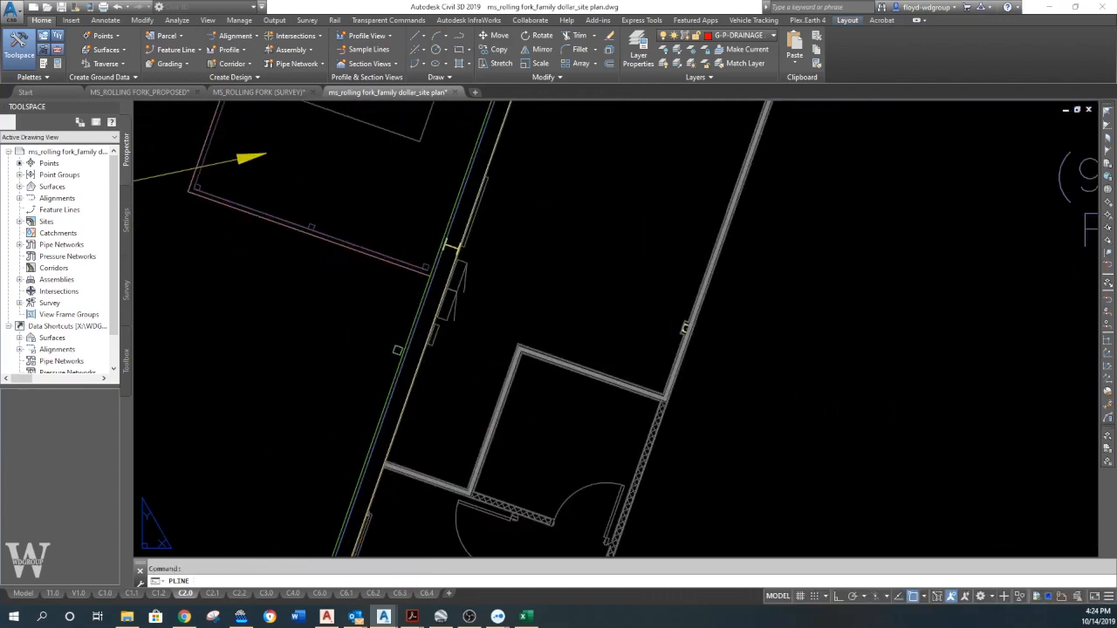
middle_drag(190, 190, 332, 304)
click(331, 304)
middle_drag(448, 140, 381, 504)
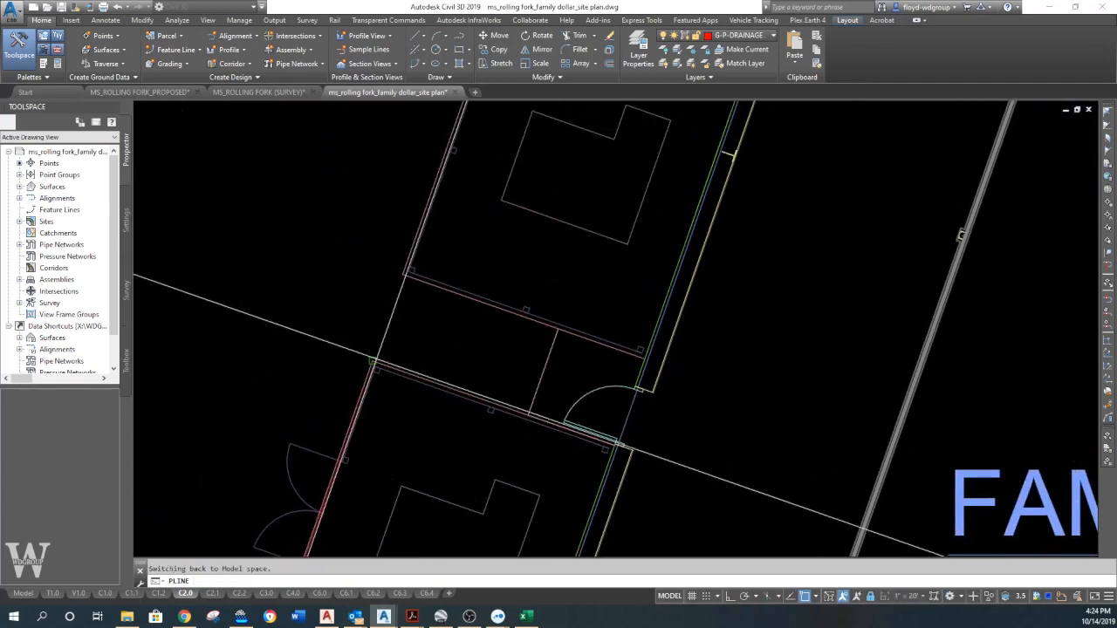
click(373, 360)
click(397, 274)
Trace the polyline around the second rear enclosure, back to the building corner and up beside the double door to the curb
middle_drag(529, 126, 441, 576)
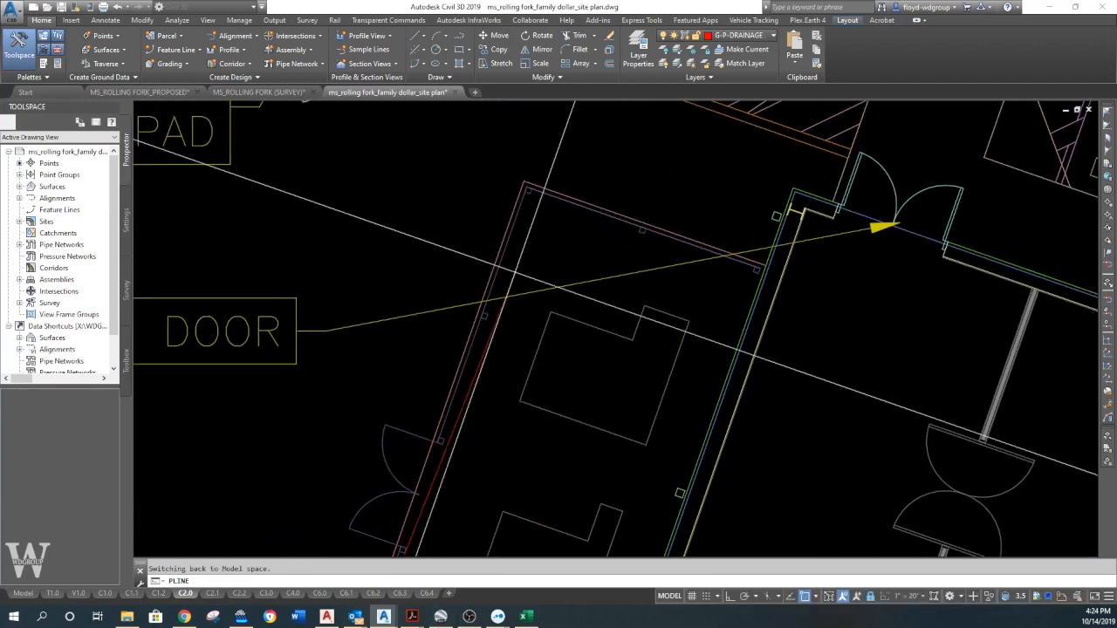
click(525, 184)
click(759, 266)
click(791, 184)
click(834, 199)
click(849, 158)
Trace the polyline around the outside of the masonry dumpster enclosure to where its far wall meets the curb
middle_drag(455, 177, 602, 491)
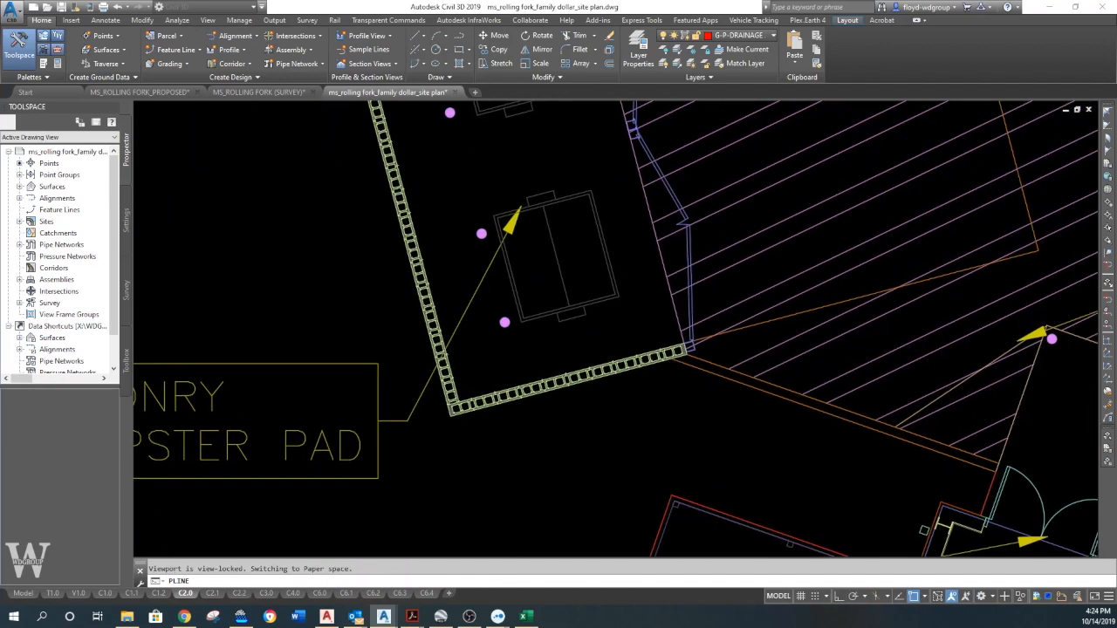
scroll(454, 408, up, 4)
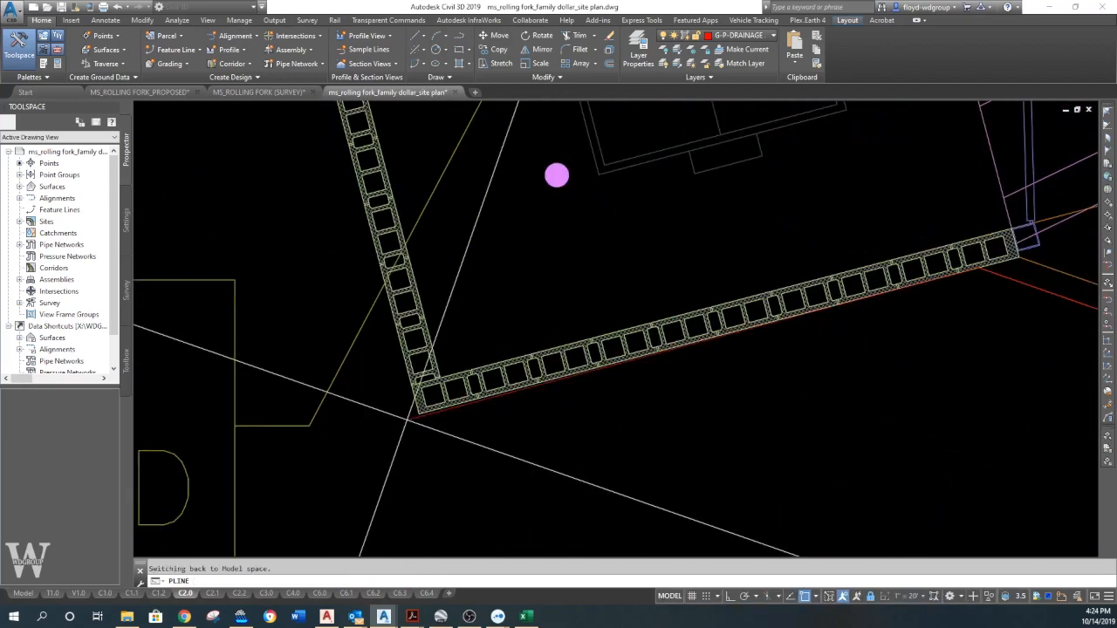
click(419, 414)
middle_drag(375, 212, 481, 353)
middle_drag(416, 133, 493, 515)
middle_drag(325, 146, 373, 240)
click(373, 239)
middle_drag(818, 239, 334, 516)
scroll(453, 374, up, 4)
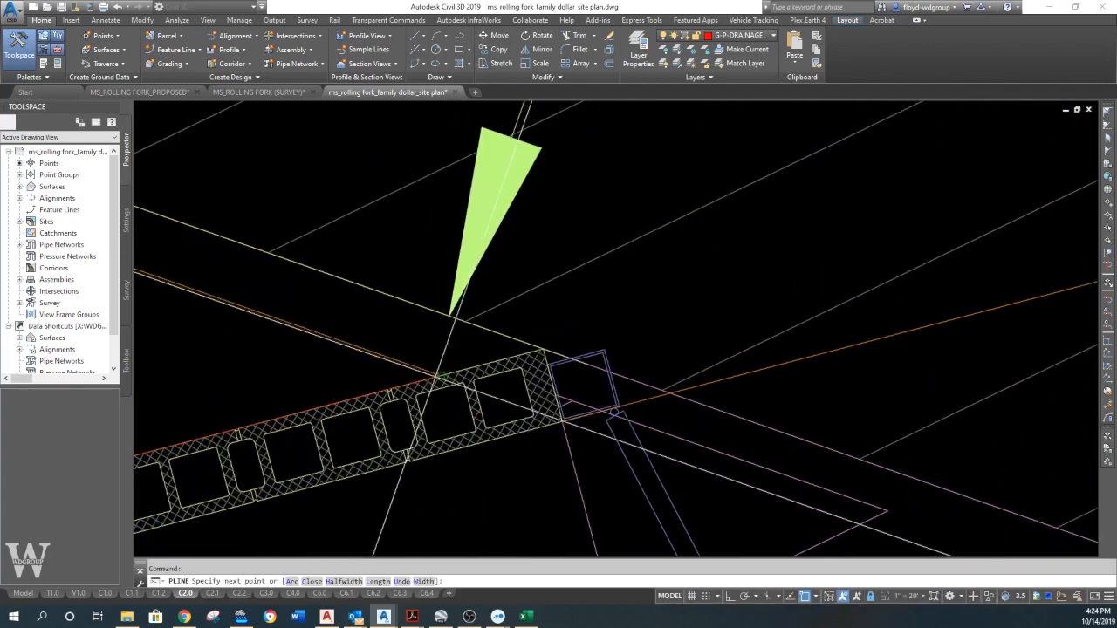
click(437, 377)
Continue the polyline along the curb to the property line and up to the property corner circle
scroll(436, 382, down, 4)
middle_drag(434, 377, 960, 470)
middle_drag(292, 317, 807, 550)
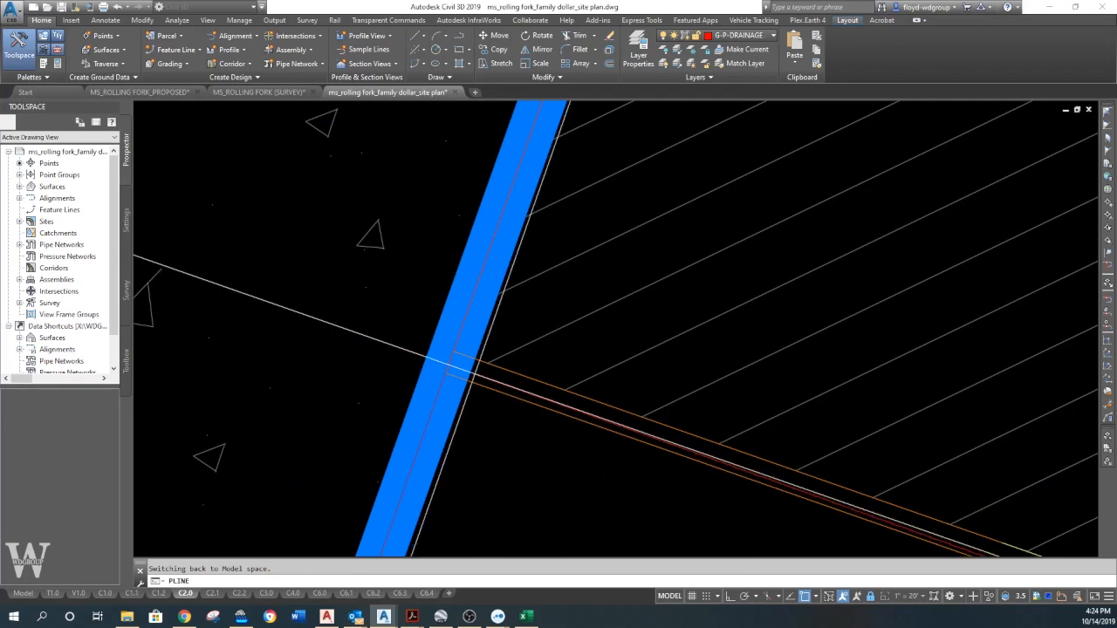
click(448, 374)
scroll(458, 349, down, 4)
middle_drag(567, 223, 393, 467)
middle_drag(501, 235, 383, 520)
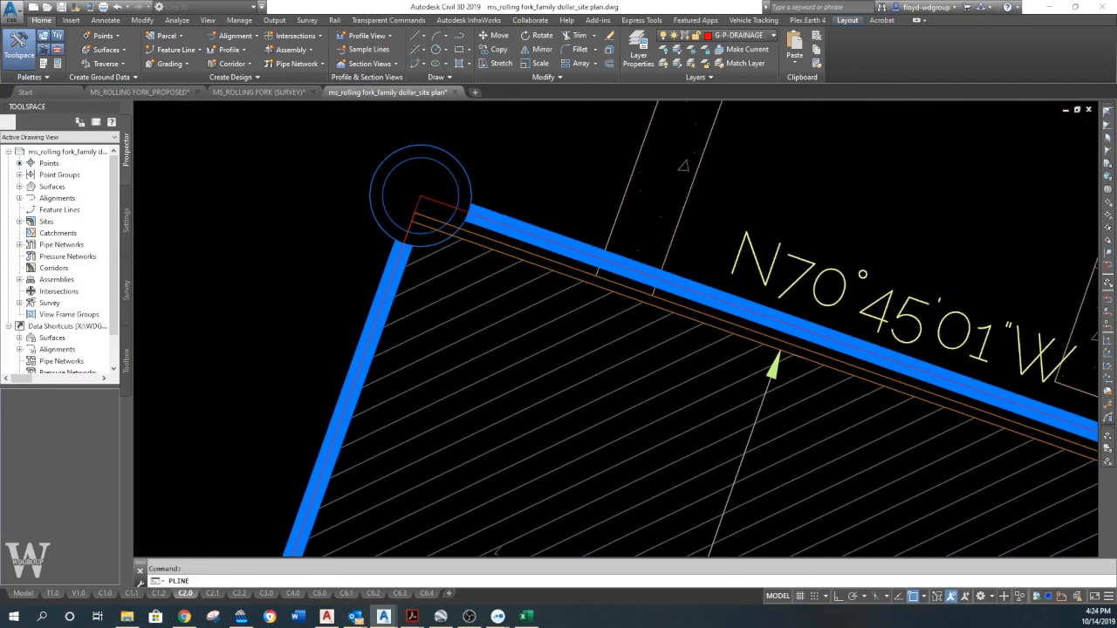
click(417, 200)
Continue the polyline along the north edge of the drive to the drainage divide crossing on the curb
middle_drag(850, 474, 266, 226)
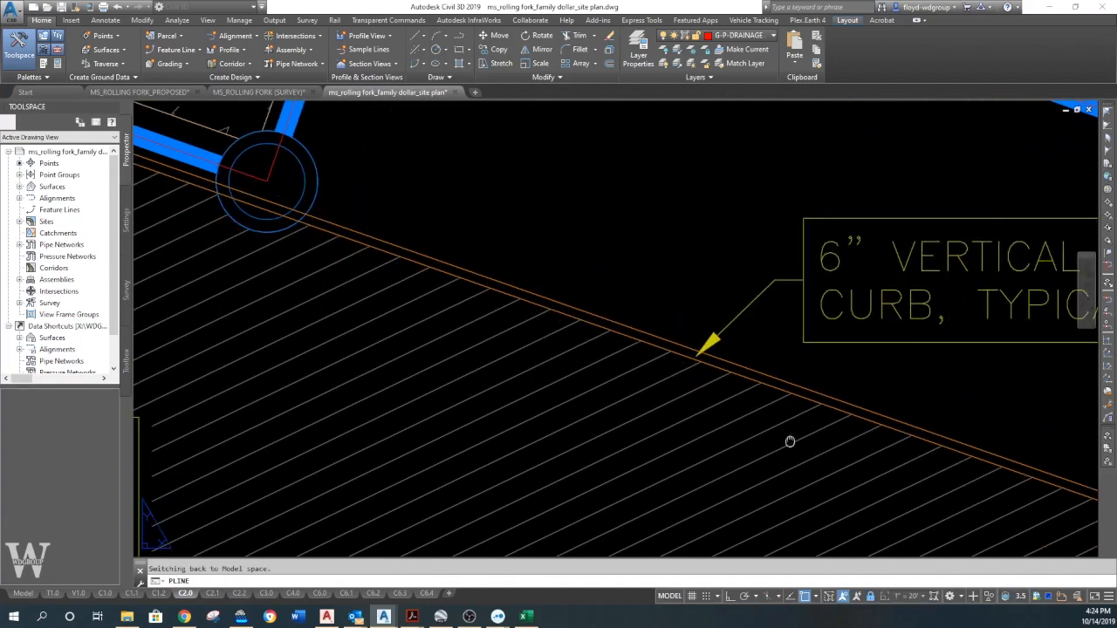
middle_drag(916, 487, 388, 297)
middle_drag(915, 409, 371, 240)
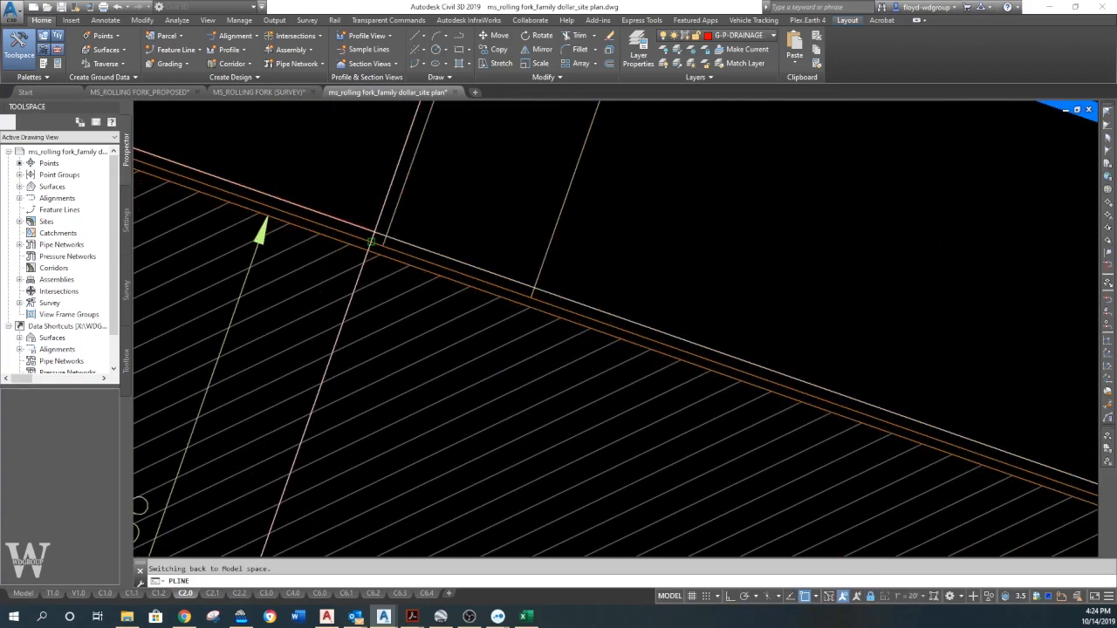
click(375, 238)
Trace the polyline down the drainage divide to the sidewalk corner and around the building's front corner by the handicap ramp
scroll(351, 306, down, 2)
middle_drag(287, 534, 413, 251)
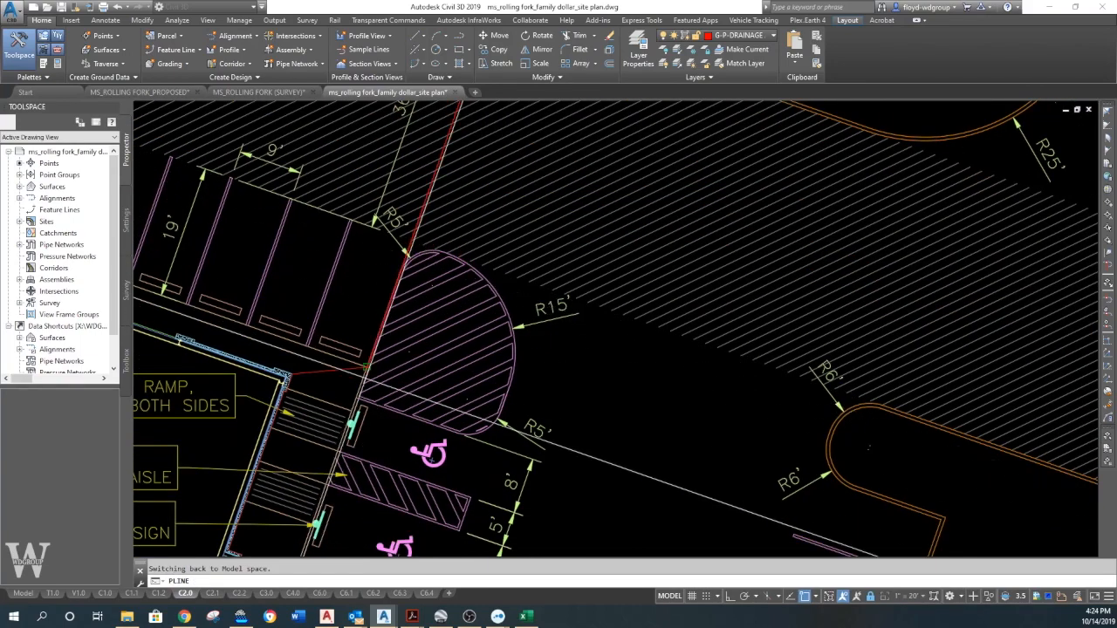
middle_drag(364, 378, 407, 282)
scroll(397, 271, up, 2)
click(406, 274)
click(298, 284)
scroll(283, 307, up, 3)
click(297, 327)
click(283, 321)
Trace the DA-01 polyline down the front wall and around the first entrance column
scroll(299, 485, down, 1)
middle_drag(300, 485, 485, 150)
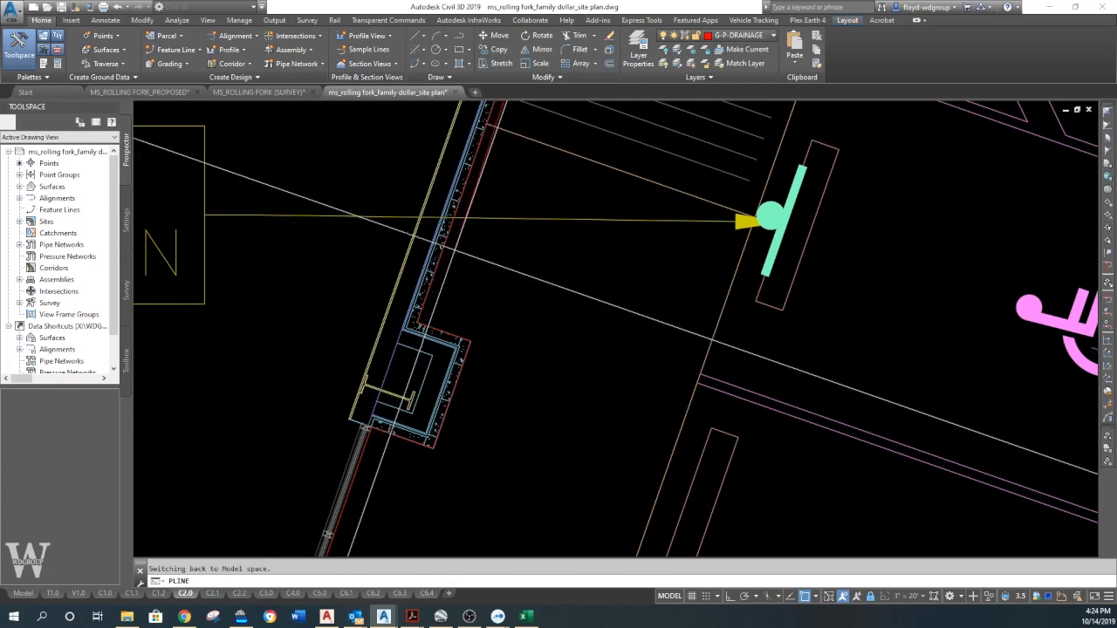
scroll(407, 297, up, 2)
scroll(498, 416, down, 1)
middle_drag(494, 448, 522, 258)
click(433, 285)
Trace the DA-01 polyline past the entrance and around the other column, then close it at the corner near the manhole
middle_drag(377, 480, 441, 113)
middle_drag(262, 522, 386, 123)
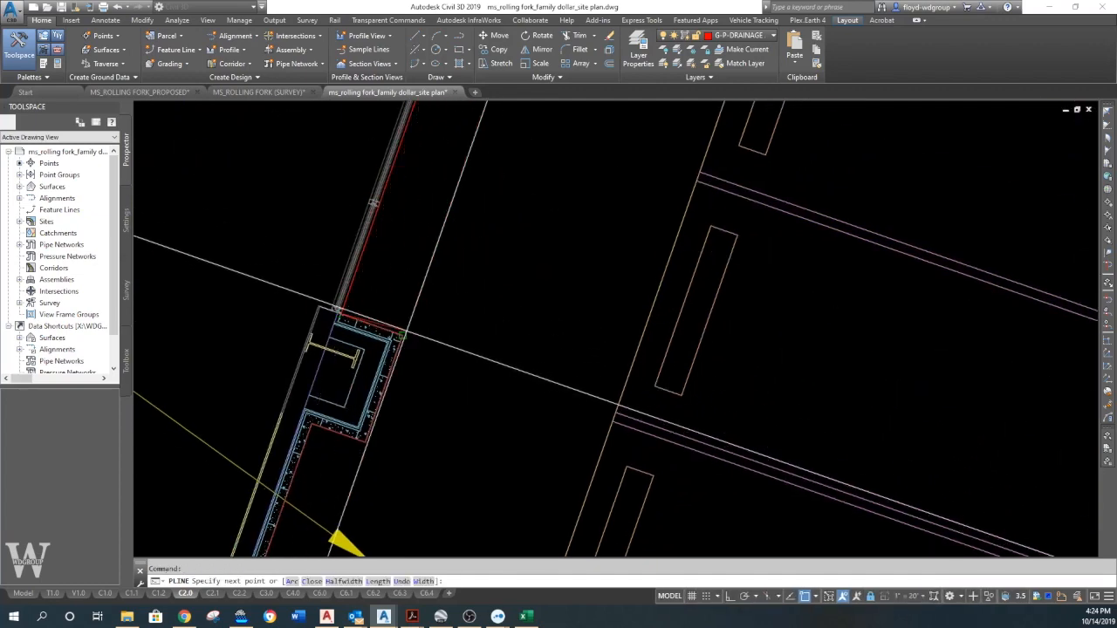
middle_drag(404, 335, 495, 161)
click(424, 255)
middle_drag(393, 548, 508, 102)
middle_drag(386, 468, 537, 228)
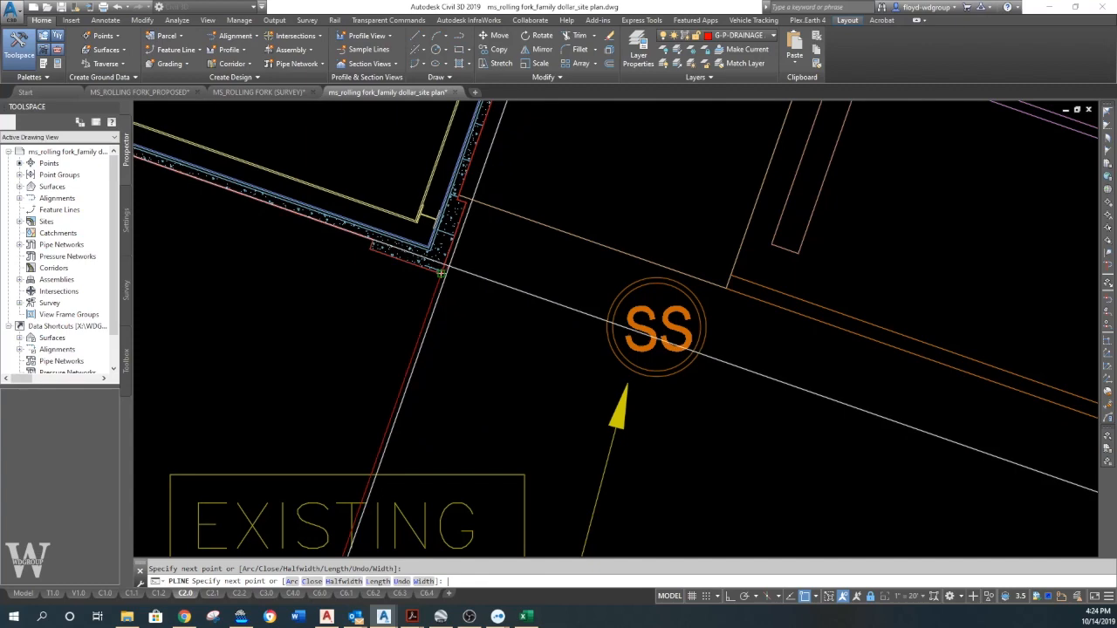
text(C)
key(Return)
List the properties of the closed DA-01 polyline, copy its area value and switch to the Excel workbook
scroll(642, 321, down, 2)
text(LI)
key(Return)
click(455, 260)
key(Escape)
key(Escape)
key(space)
click(455, 259)
key(space)
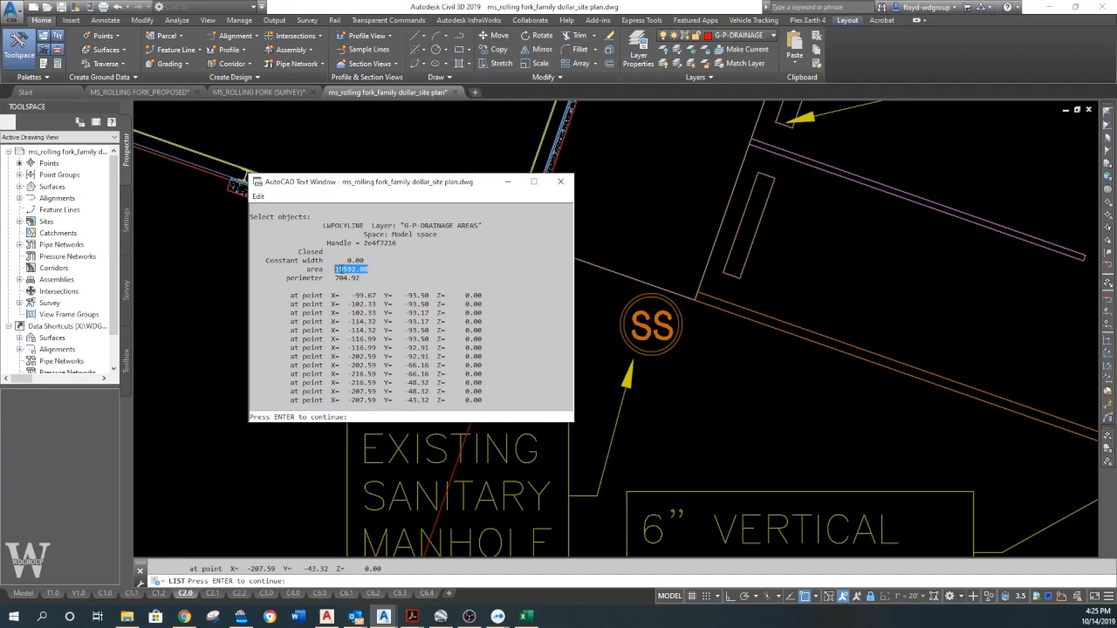
click(526, 616)
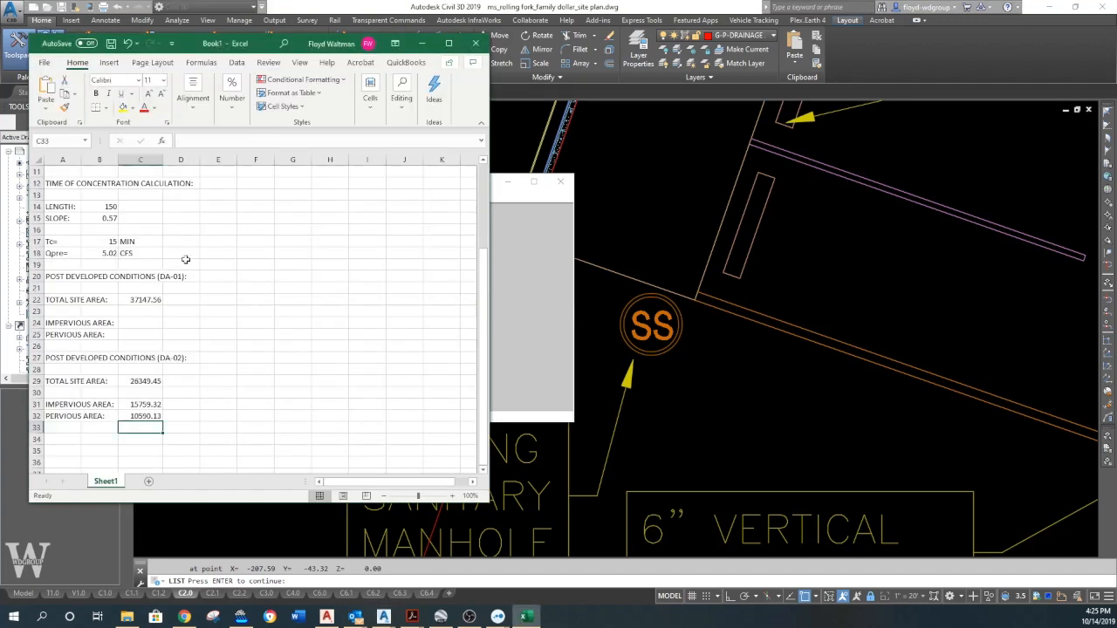
Paste the copied area as DA-01's impervious area in C24 and calculate its pervious area in C25 by subtracting C24 from C22
drag(137, 325, 141, 332)
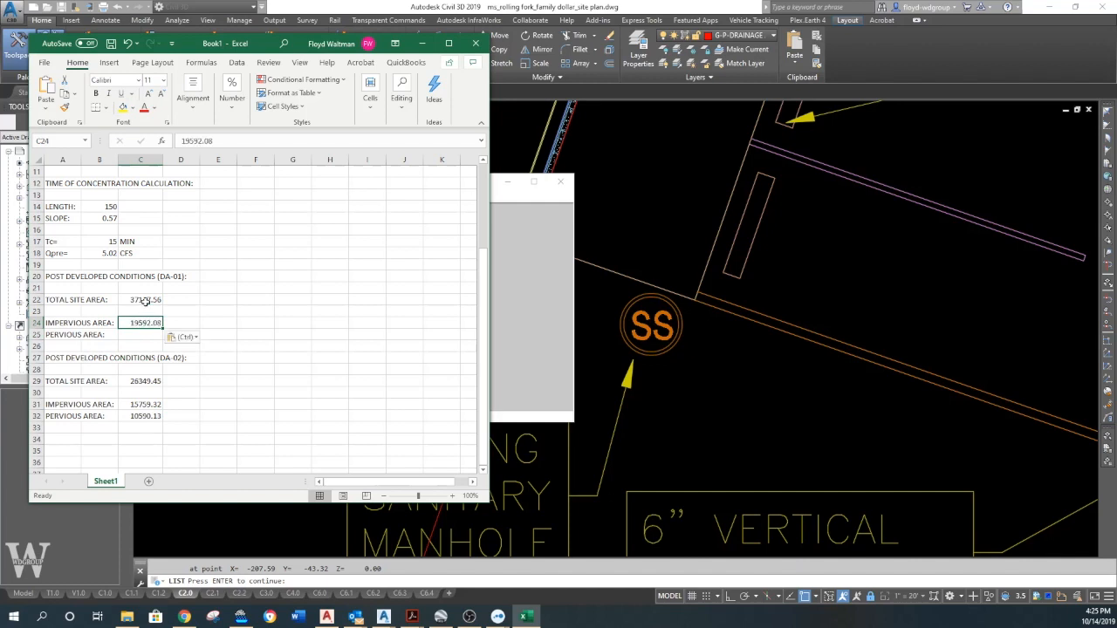
click(145, 299)
click(143, 334)
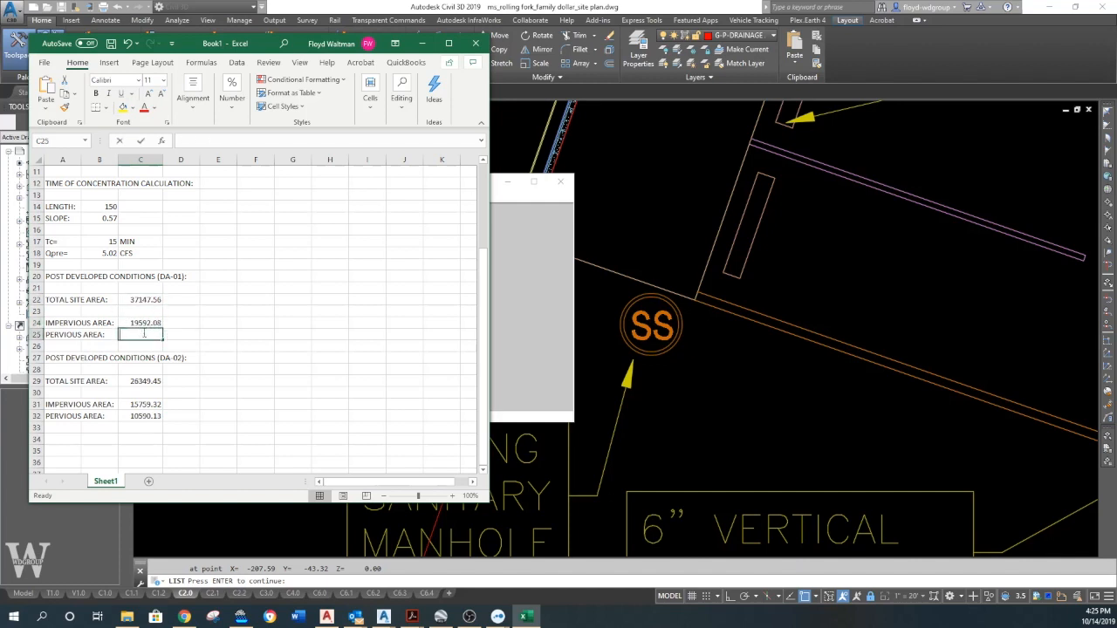
text(=)
key(Up)
key(Up)
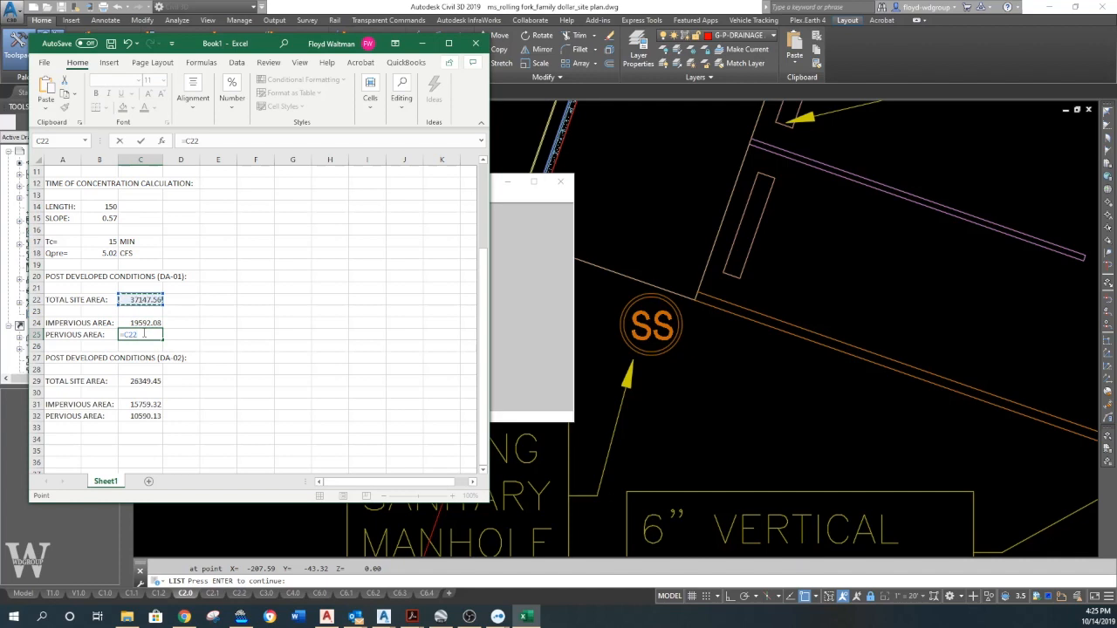
key(Return)
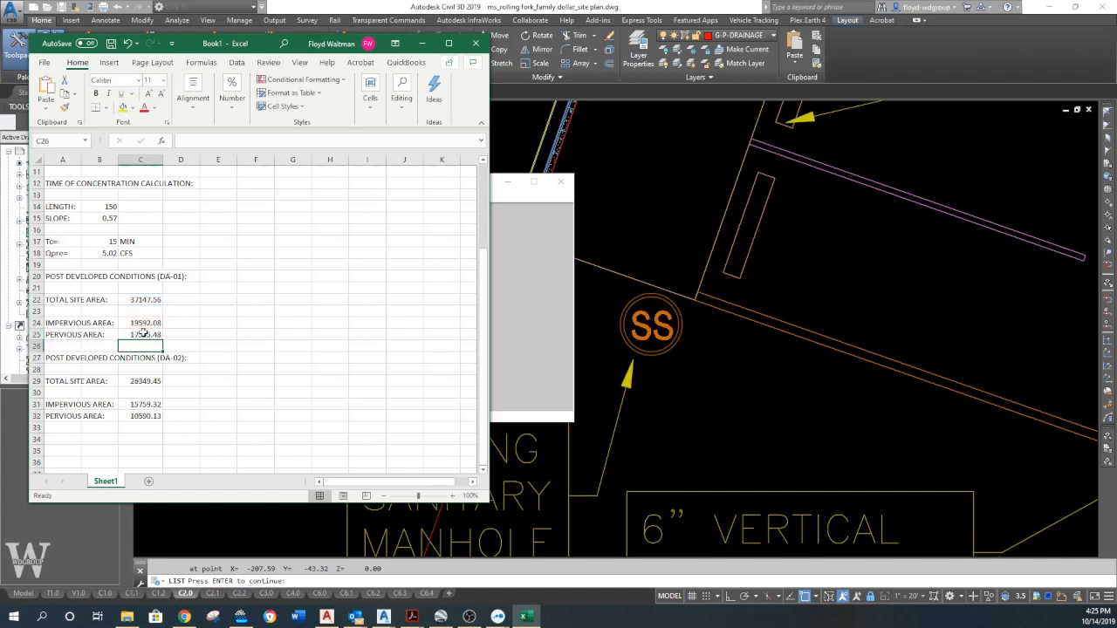
Copy the area check label and formula from F10:H10 to F25 for DA-01 and to F32 for DA-02
click(294, 394)
scroll(283, 393, up, 4)
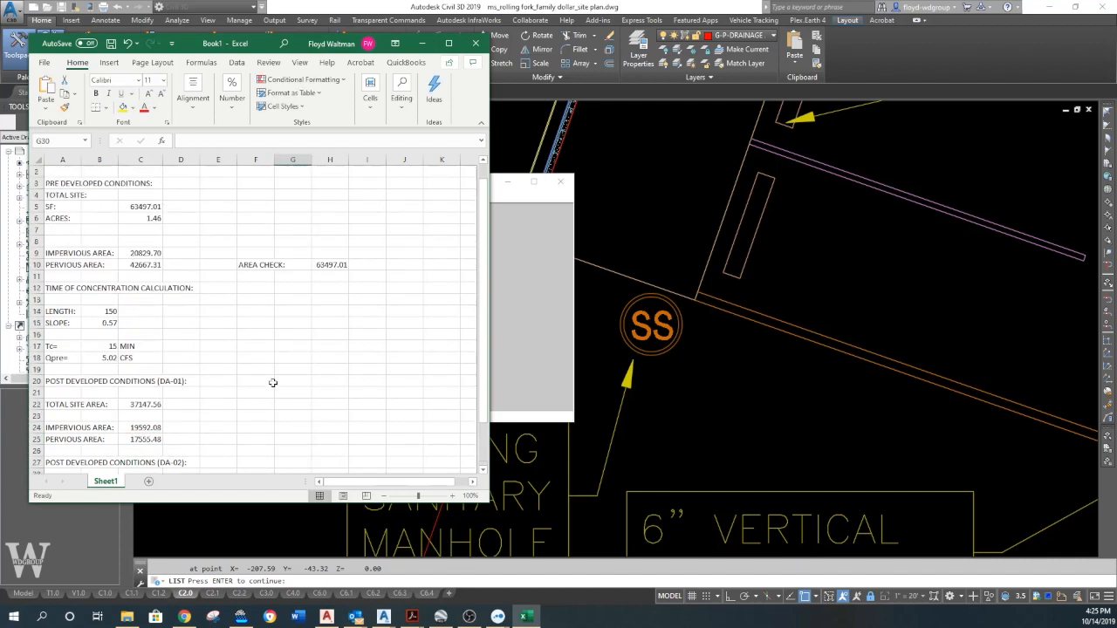
drag(257, 275, 324, 277)
key(ctrl+c)
scroll(233, 394, down, 2)
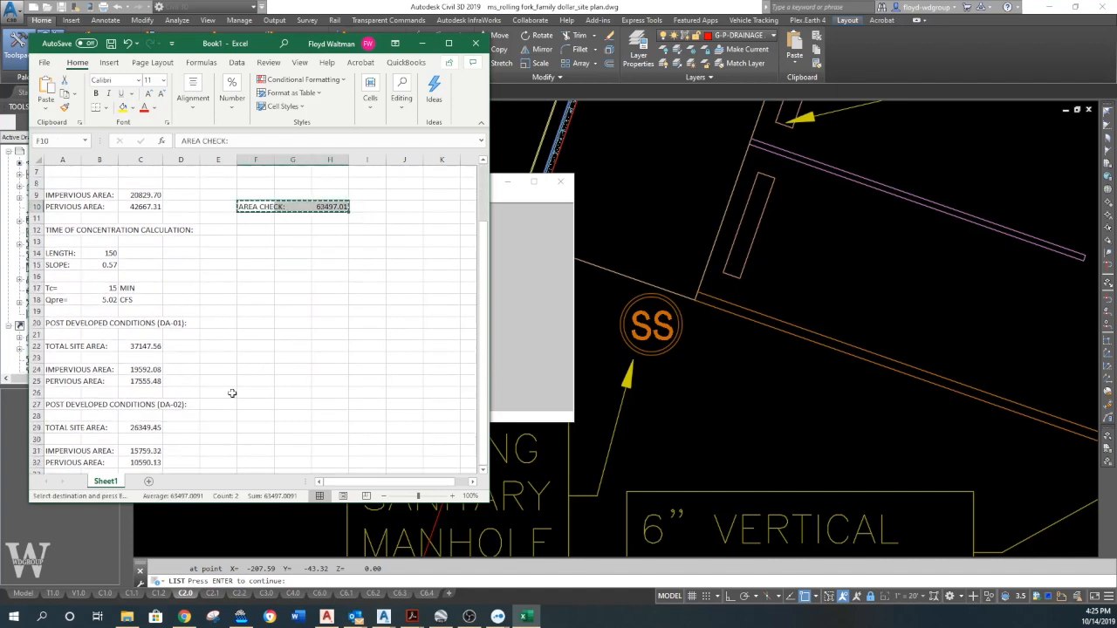
click(249, 383)
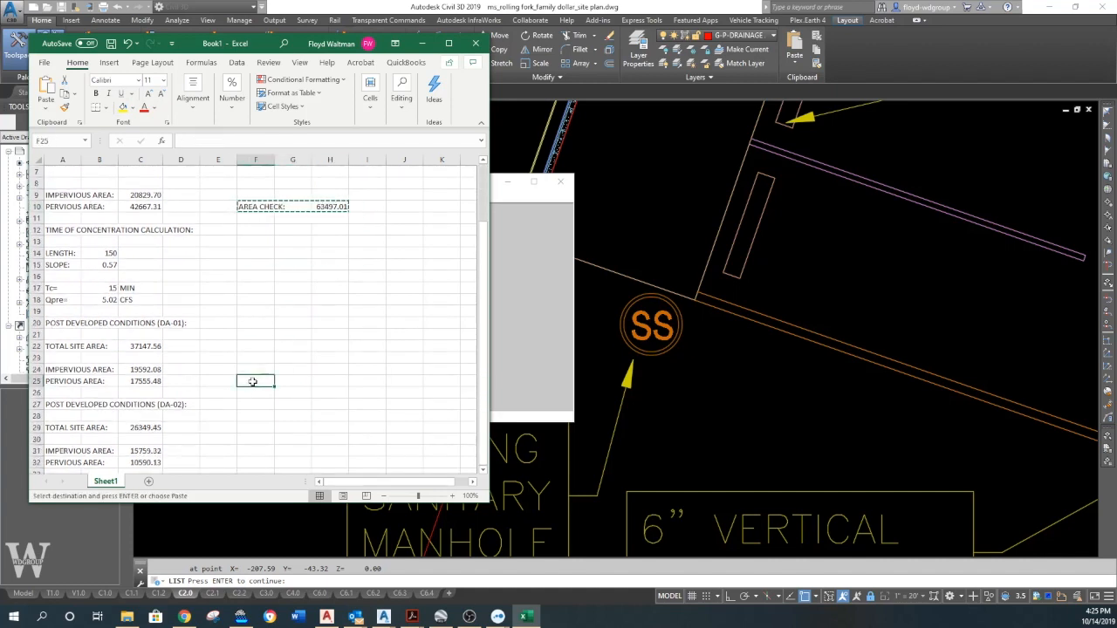
key(ctrl+v)
click(248, 466)
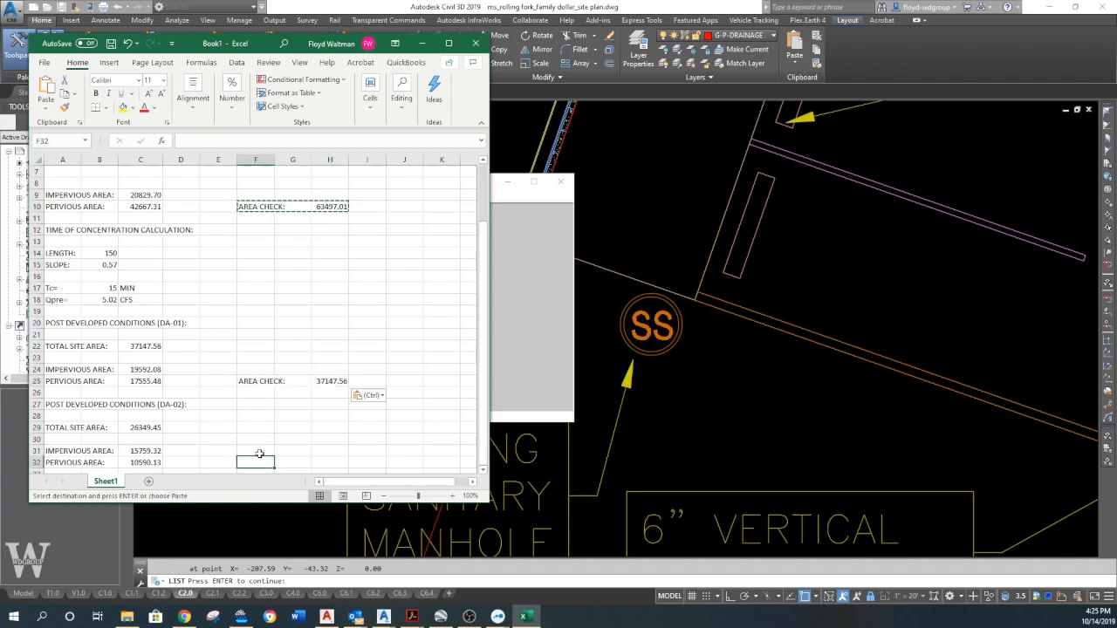
key(ctrl+v)
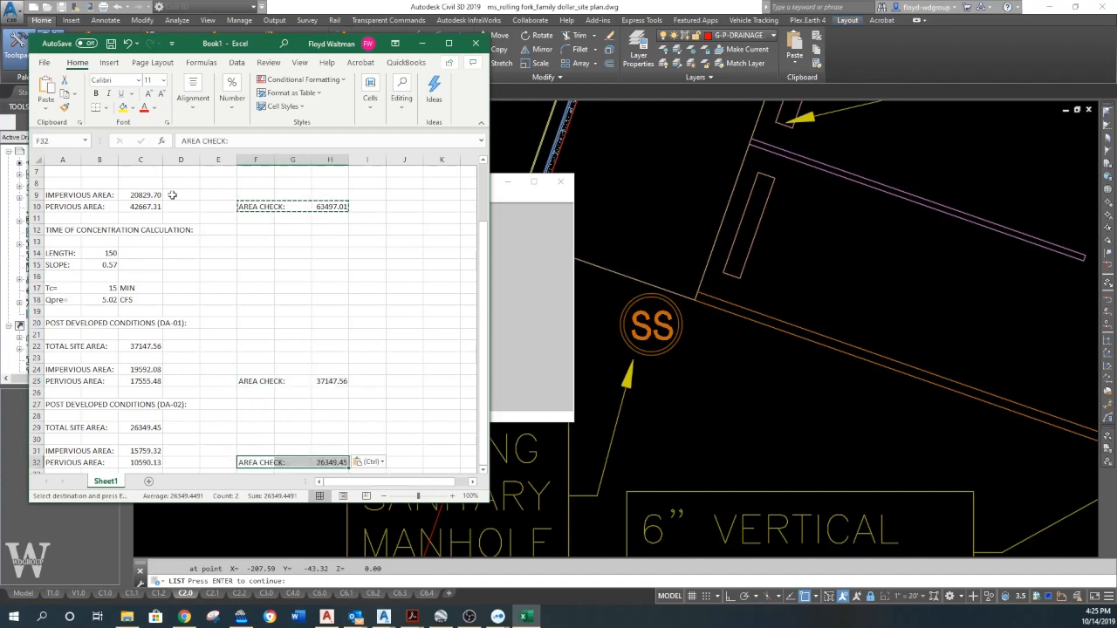
click(339, 428)
key(Escape)
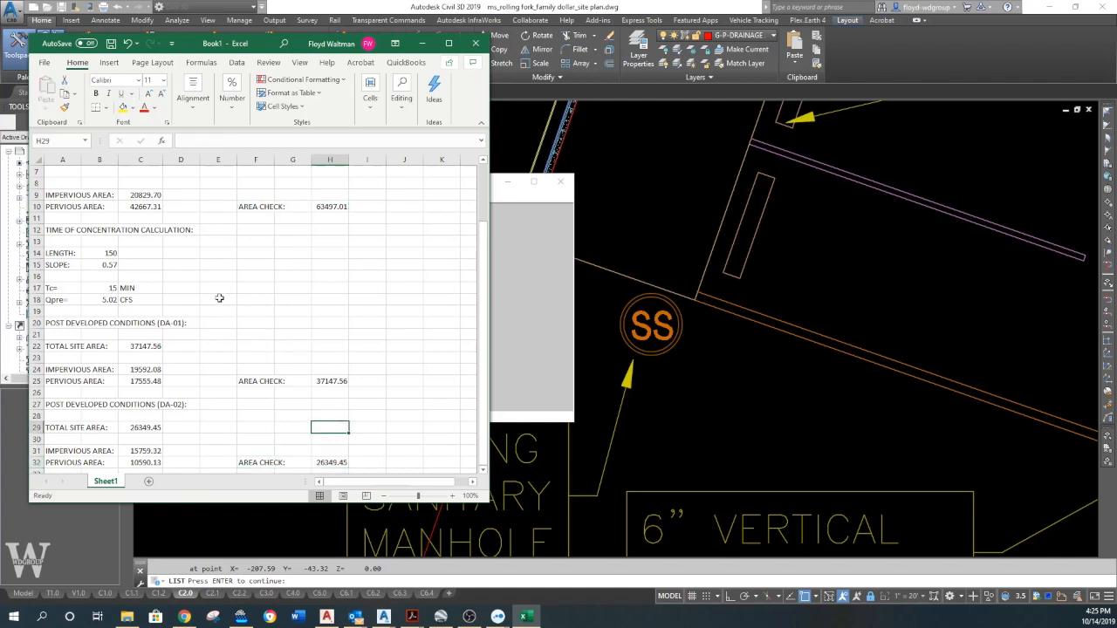
Bring up the Excel workbook and the HydroCAD stormwater project side by side over the drawing
click(682, 496)
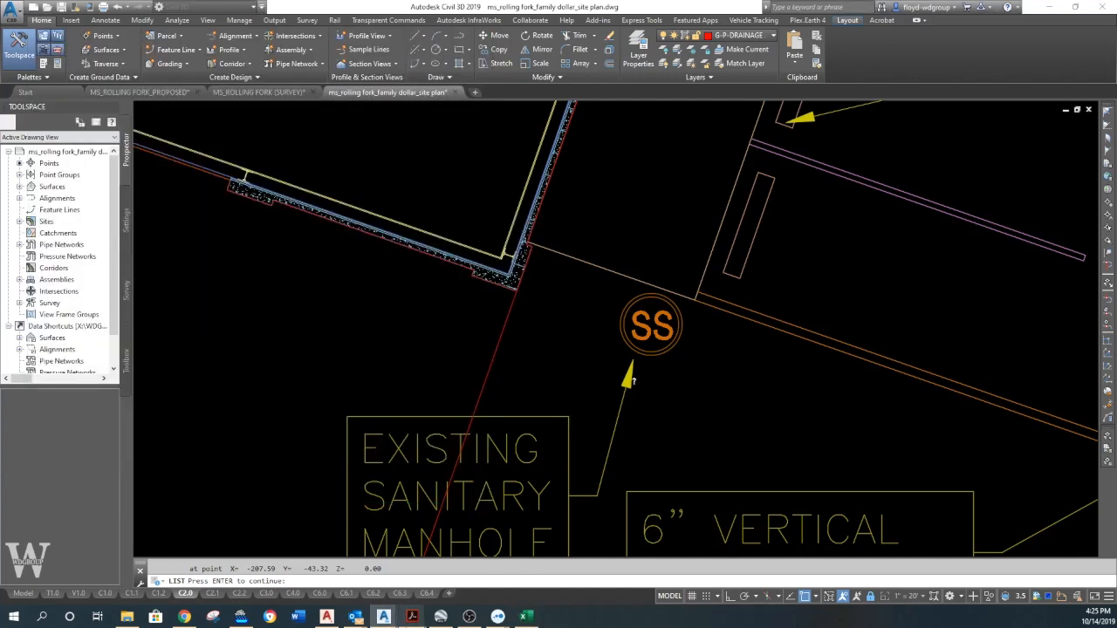
click(526, 617)
click(248, 618)
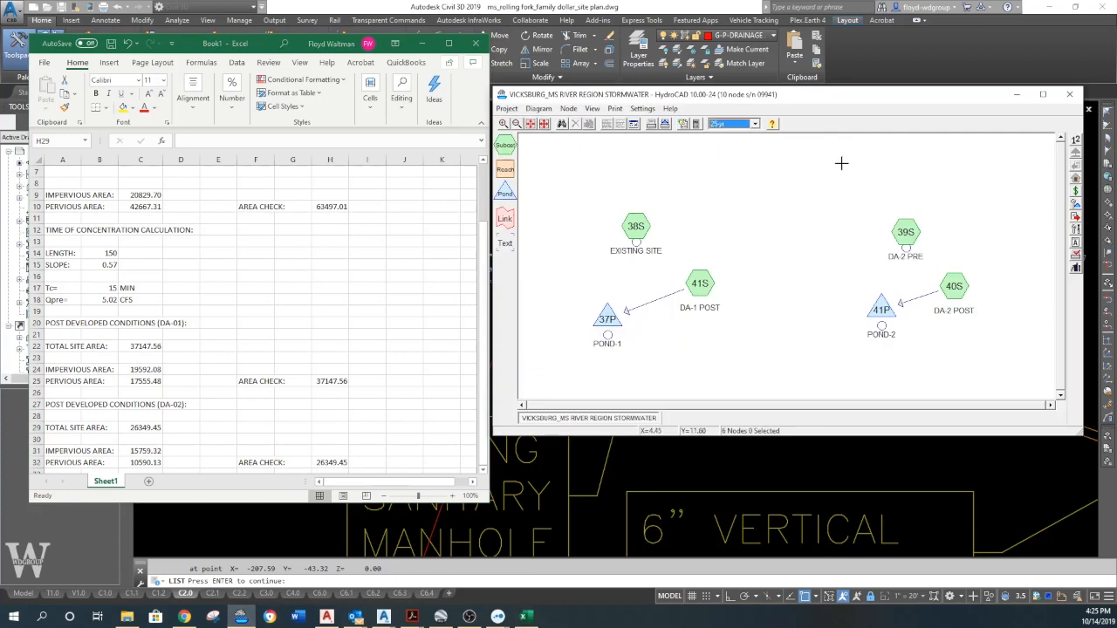
drag(725, 96, 716, 64)
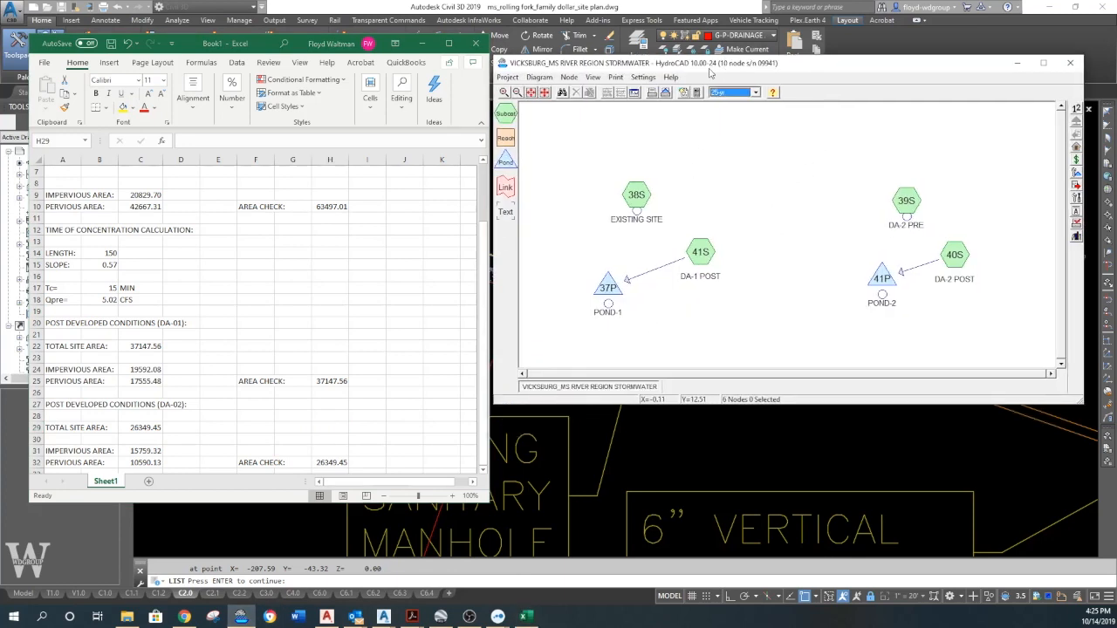
Rearrange the routing diagram so DA-1 POST and DA-2 POST sit side by side below EXISTING SITE, with each pond below and outward
drag(608, 286, 705, 326)
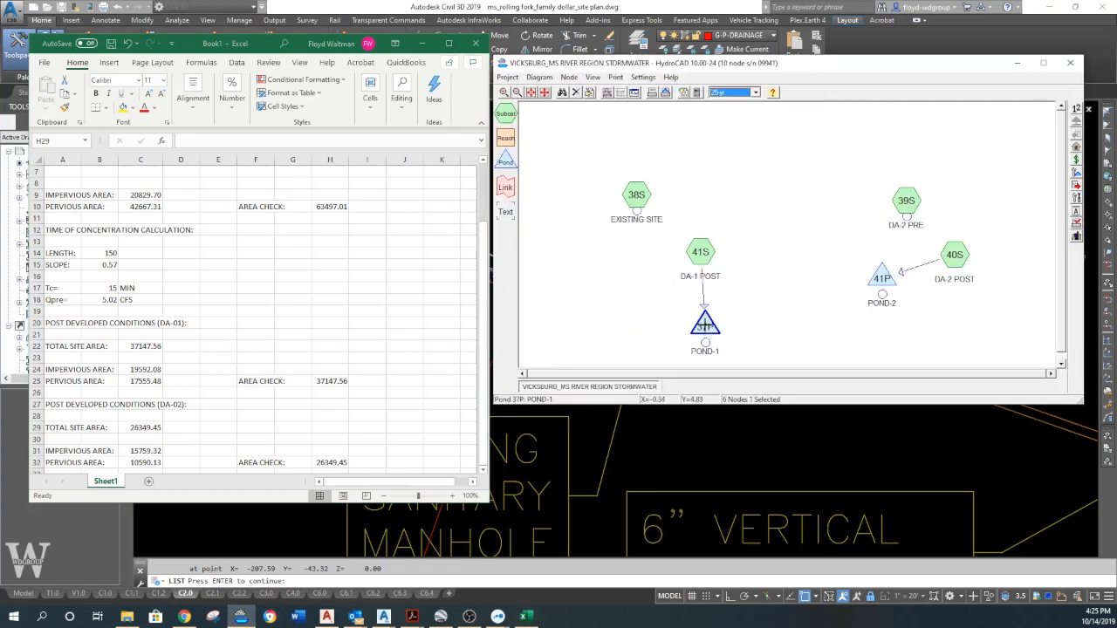
drag(687, 253, 645, 259)
drag(714, 324, 579, 323)
drag(945, 254, 696, 256)
drag(881, 279, 775, 313)
Delete the DA-2 PRE subcatchment node (39S) from the routing diagram
right_click(908, 201)
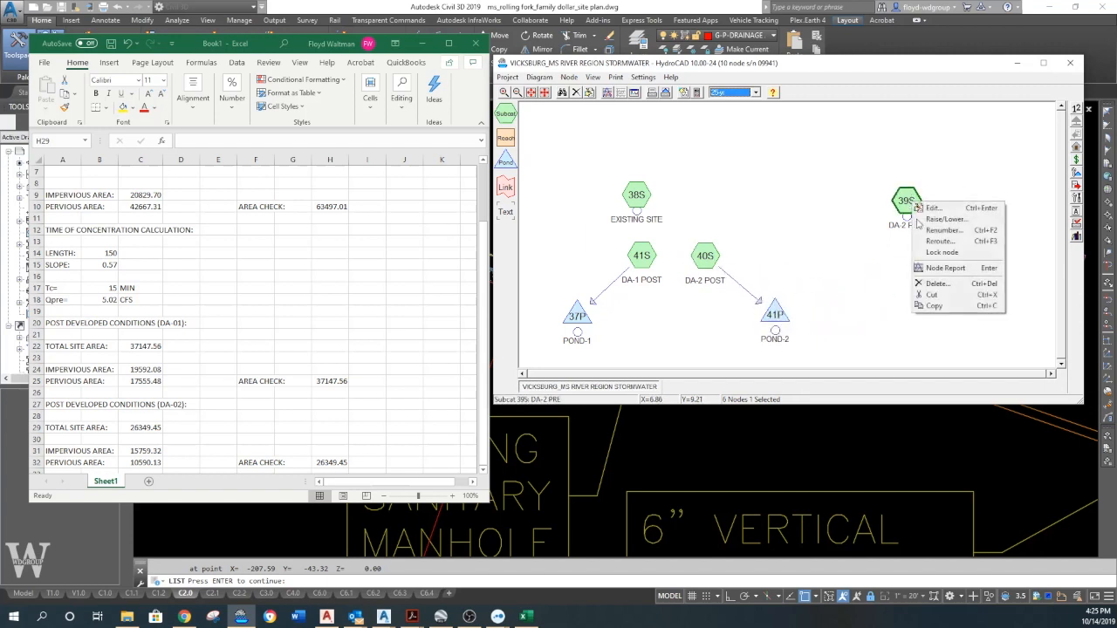
click(939, 288)
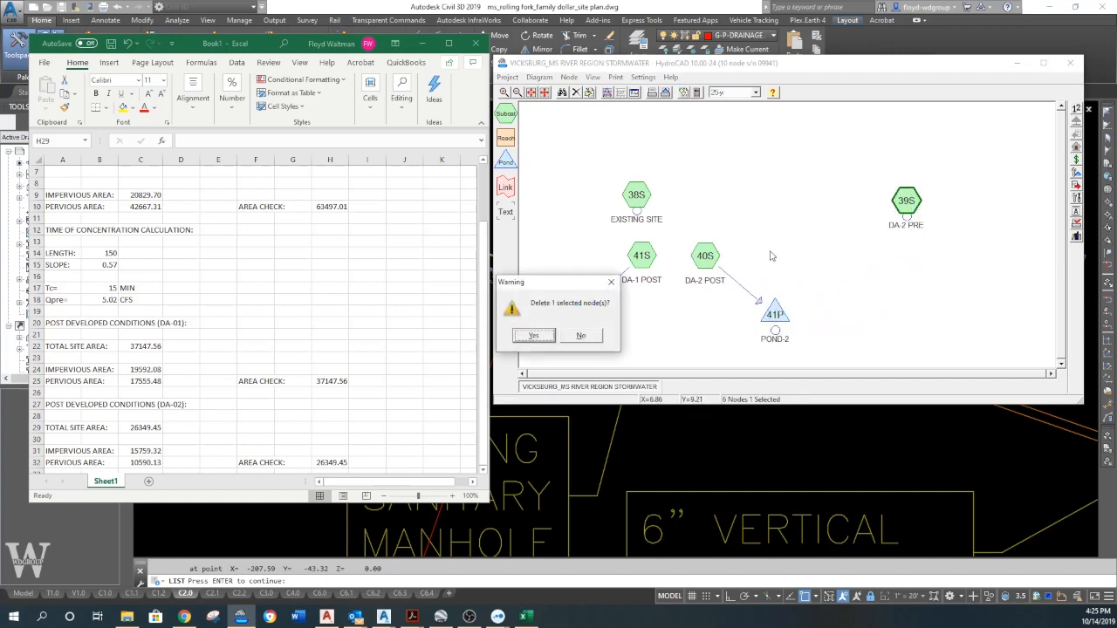
click(533, 337)
Review the DA-1 POST subcatchment's impervious and pervious areas, C values and direct-entry time of concentration
right_click(641, 256)
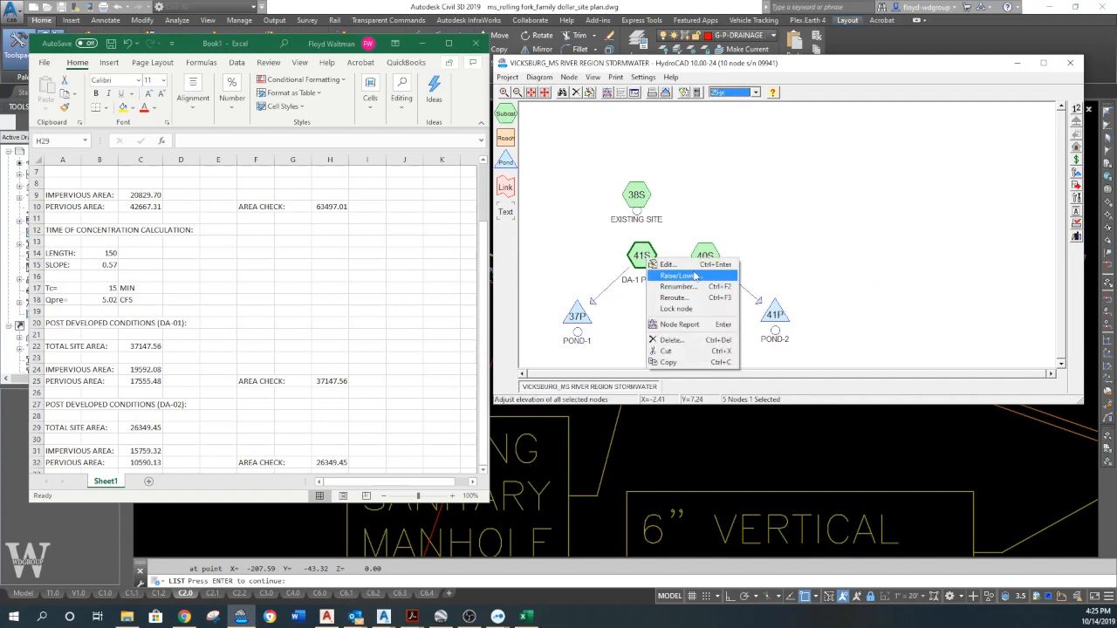
click(689, 258)
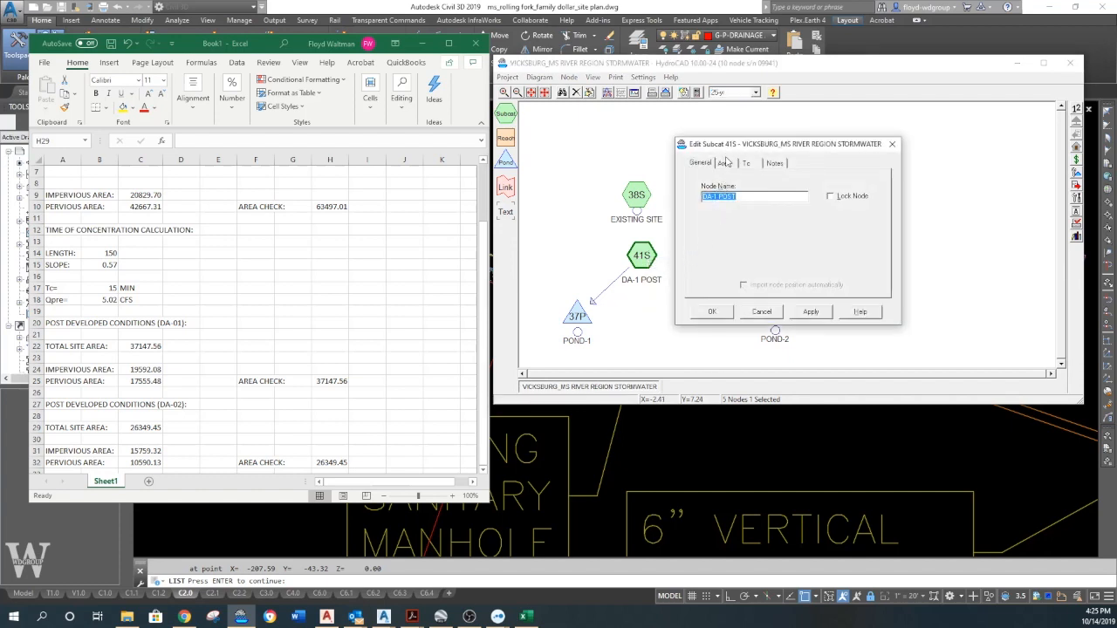
click(726, 164)
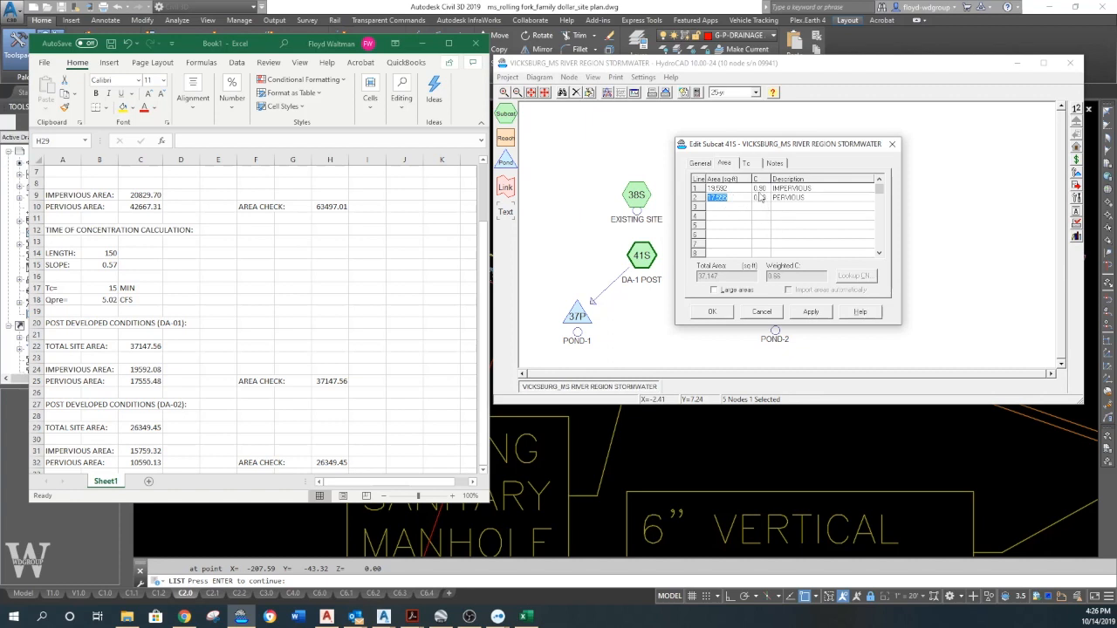
click(748, 163)
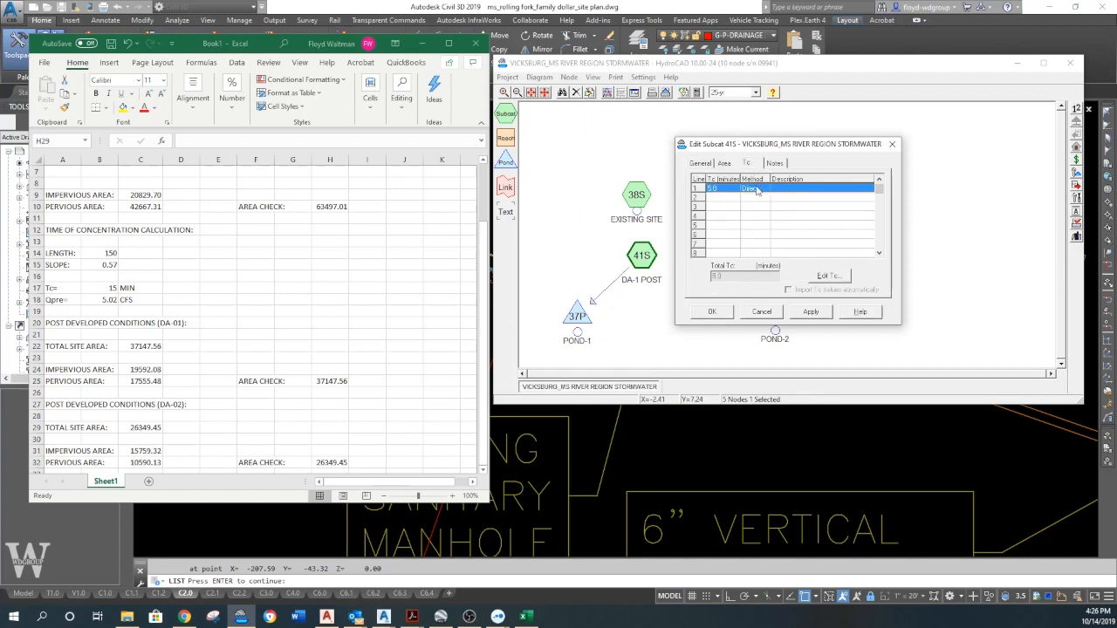
double_click(758, 191)
click(788, 289)
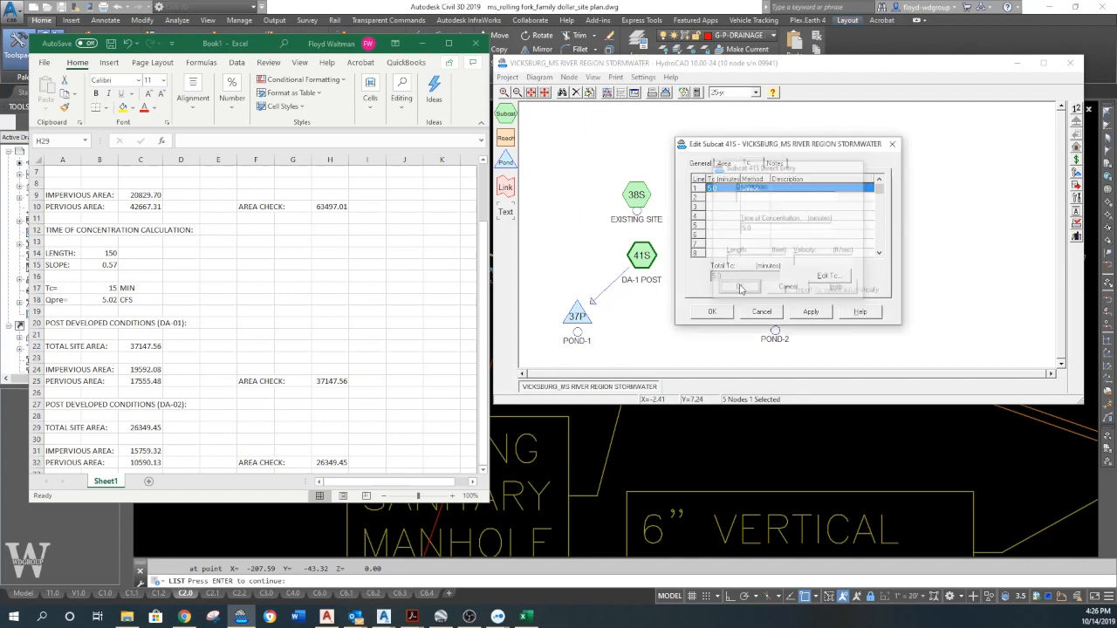
click(712, 312)
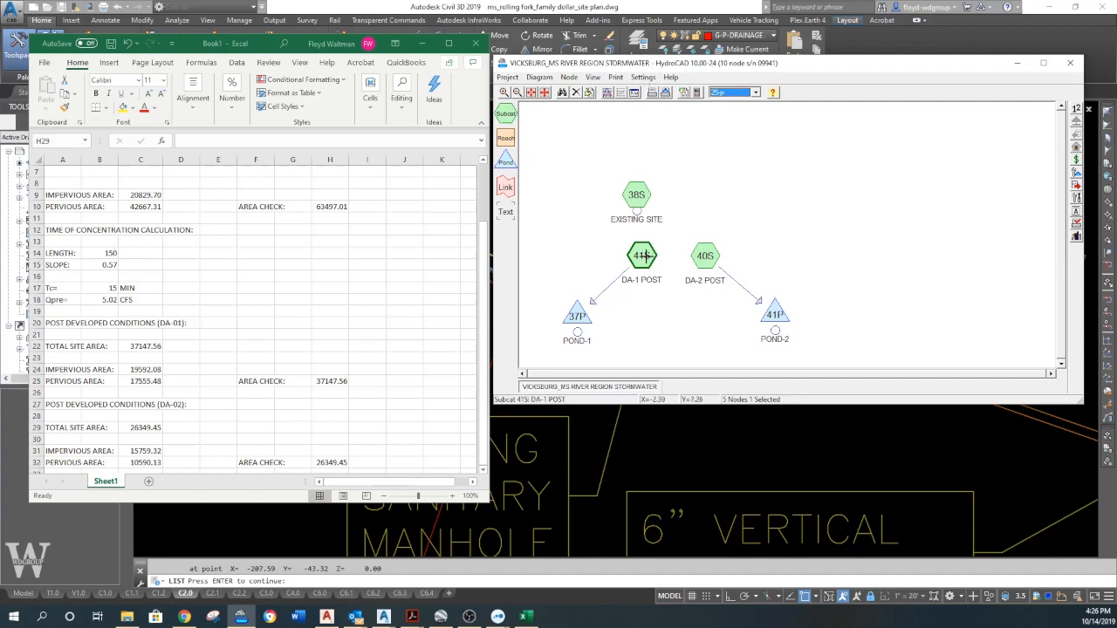
Set the rainfall duration in the calculation settings to 5 minutes for the MS-ROLLING FORK 25-yr event
click(644, 77)
click(659, 85)
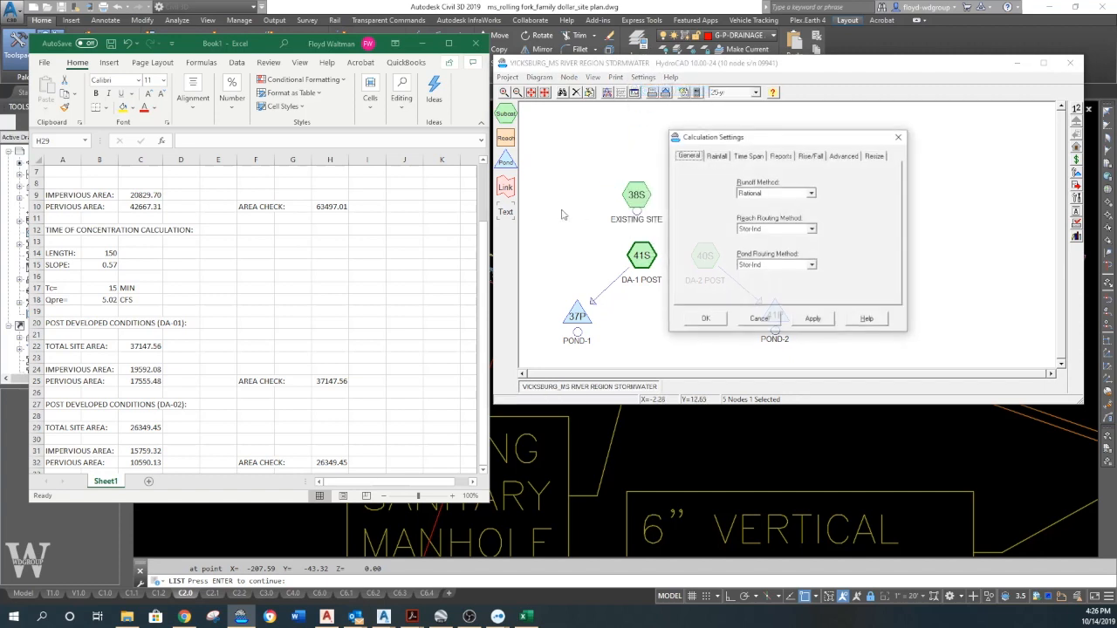
click(717, 156)
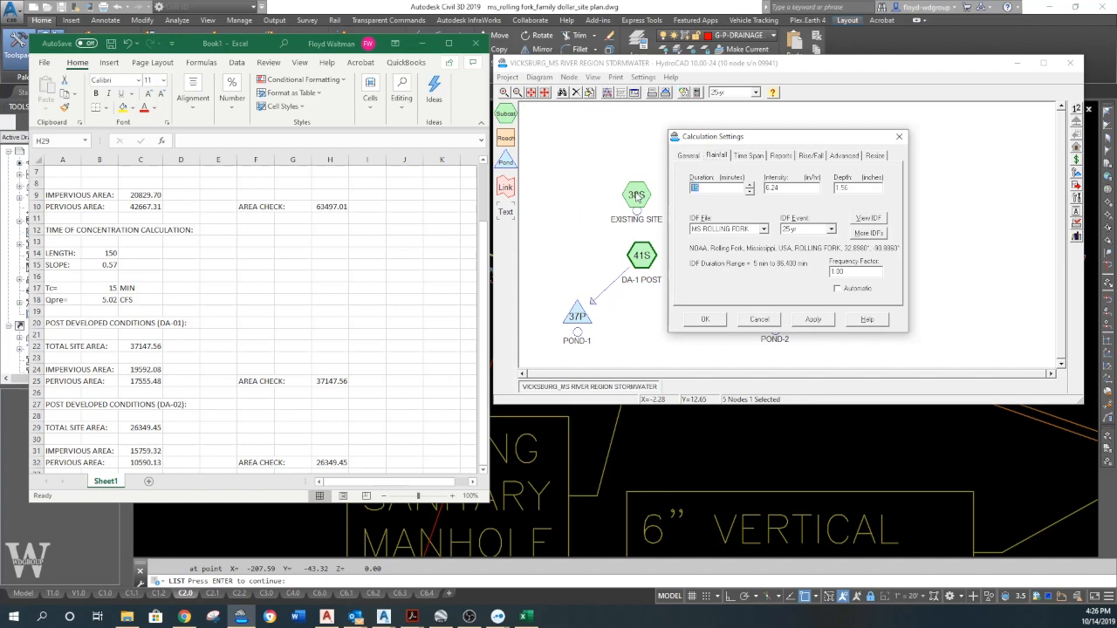
click(709, 321)
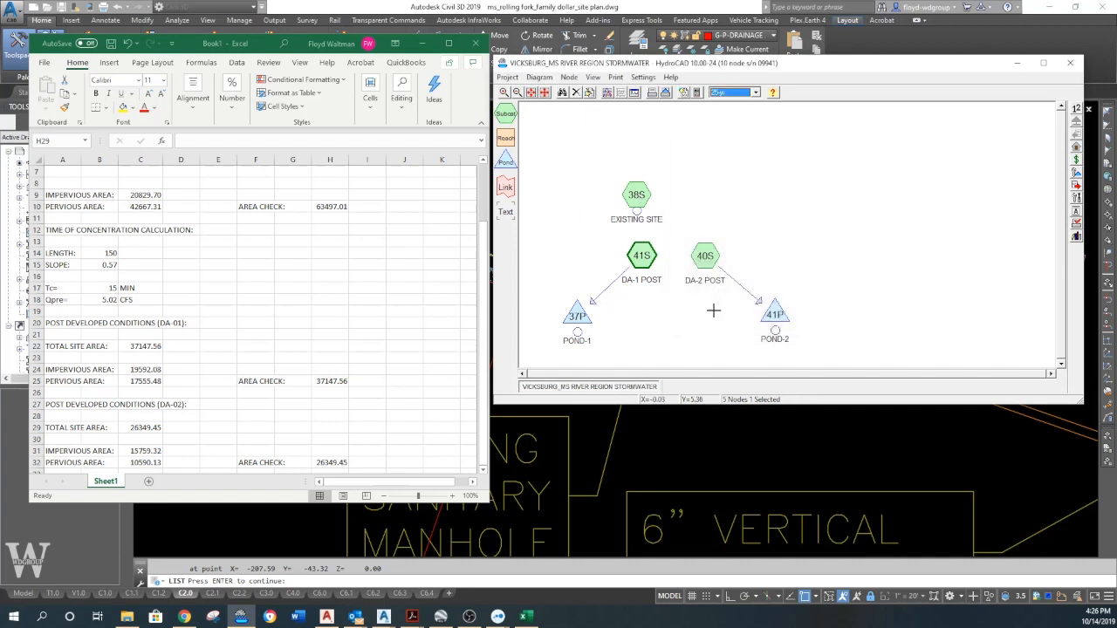
Run the critical duration analysis for DA-1 POST and check the peak runoff on its hydrograph
double_click(643, 255)
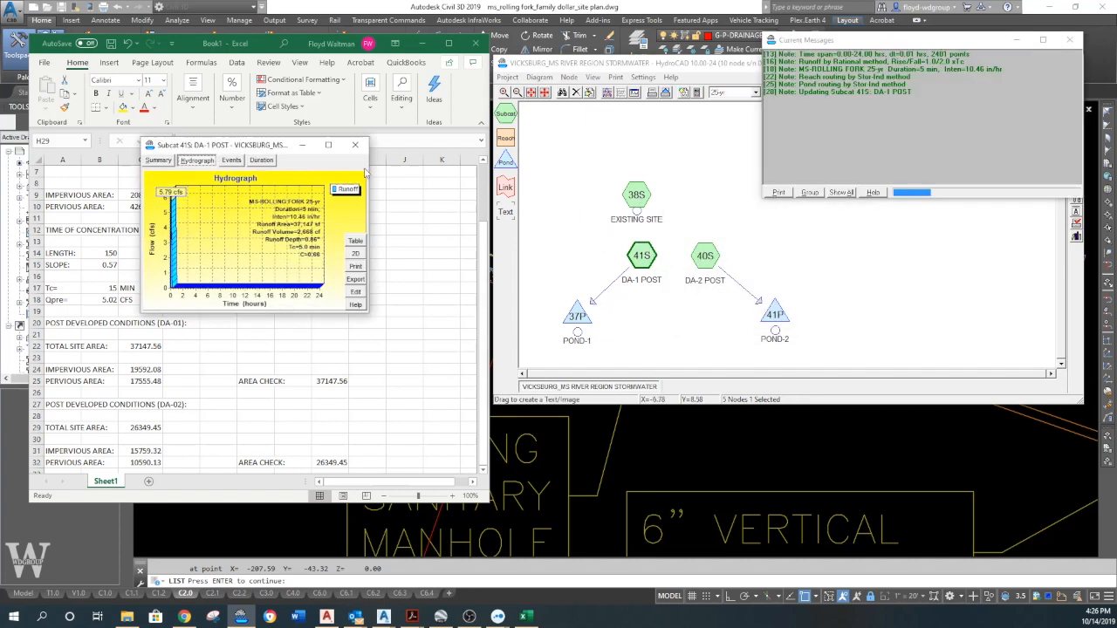
drag(265, 148, 660, 110)
click(655, 121)
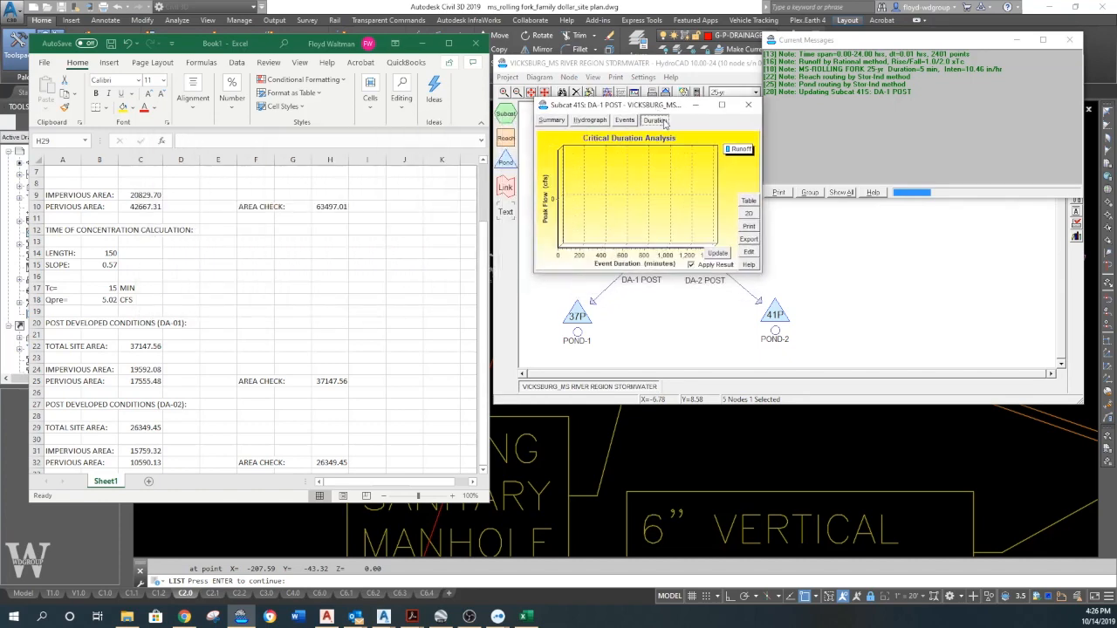
click(718, 253)
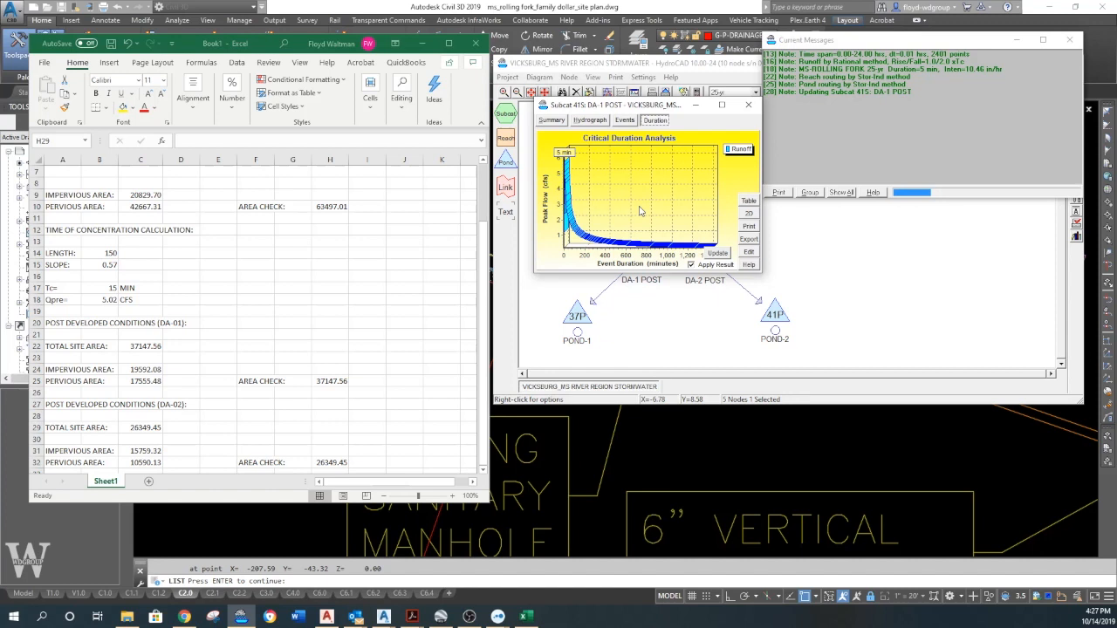
click(597, 122)
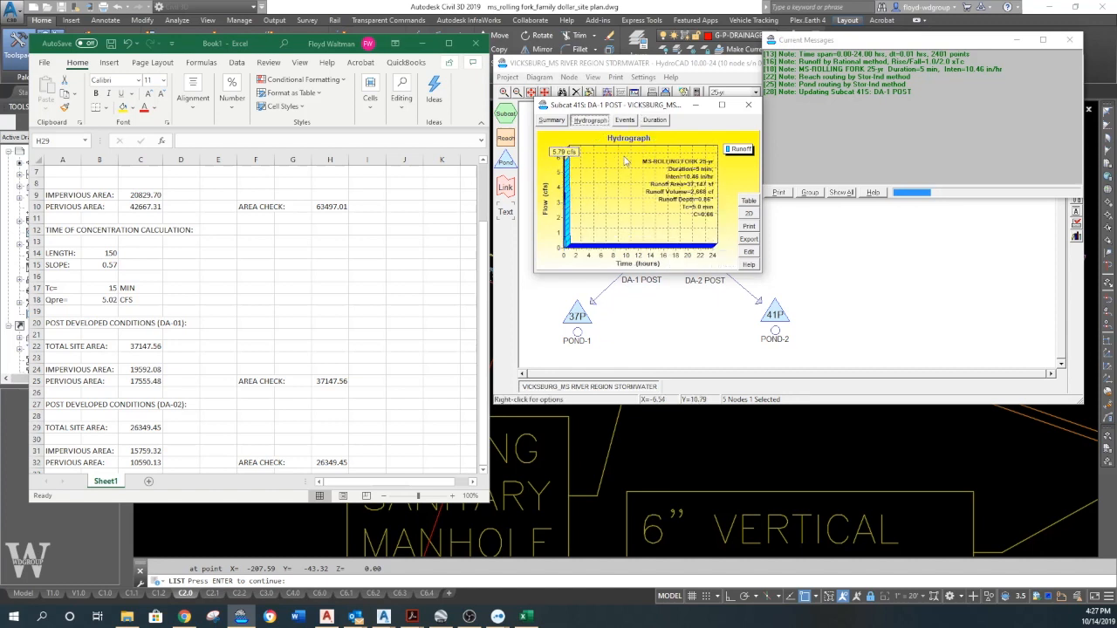
click(750, 106)
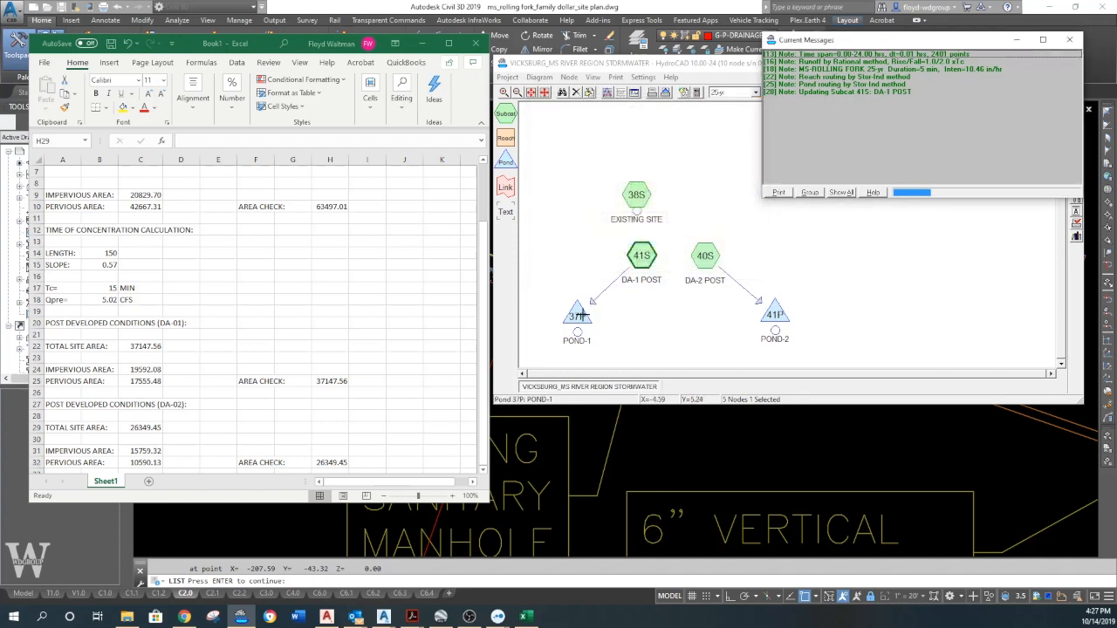
Insert a blank row directly below DA-01's pervious area in the Excel spreadsheet
click(244, 362)
scroll(245, 362, down, 3)
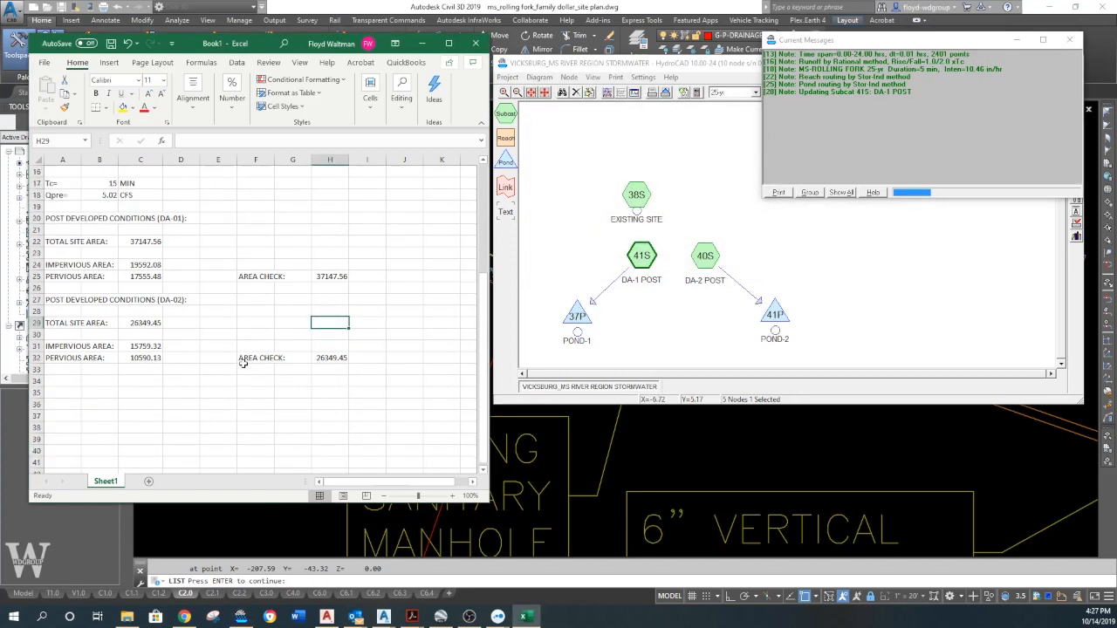
right_click(36, 287)
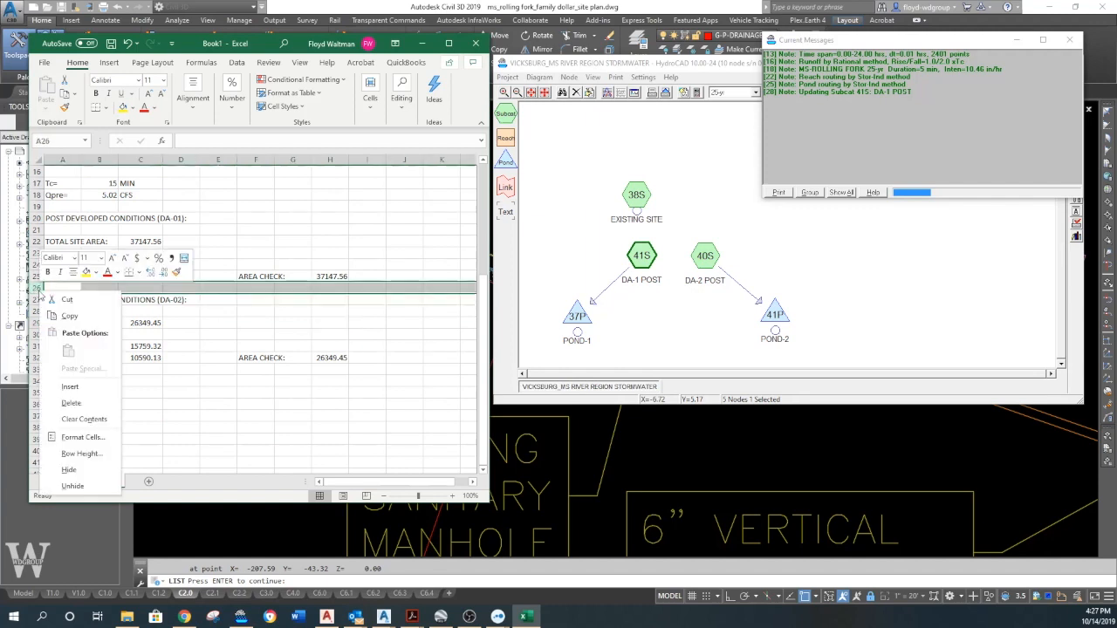
click(80, 389)
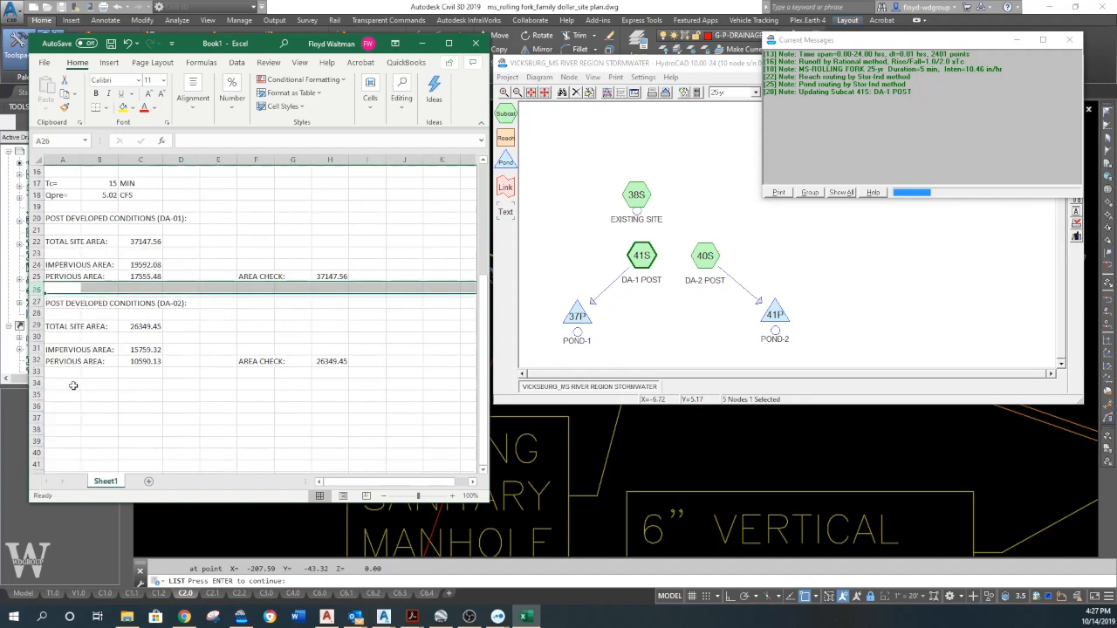
Record the DA-01 peak flow in the new row as Qpost: 5.79 CFS
click(55, 288)
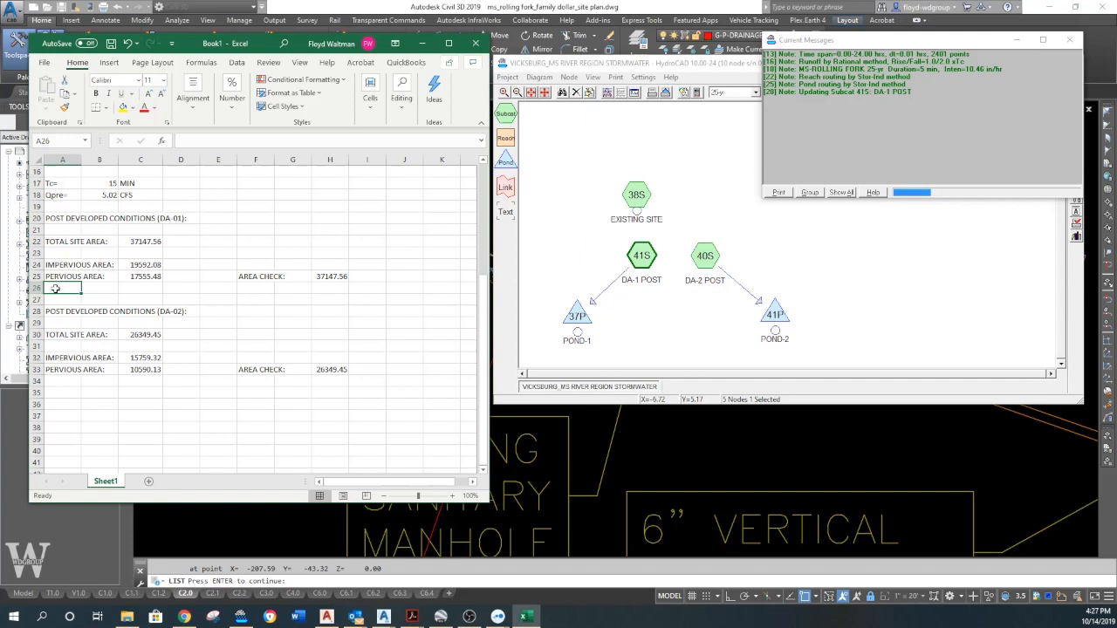
text(Qpost:)
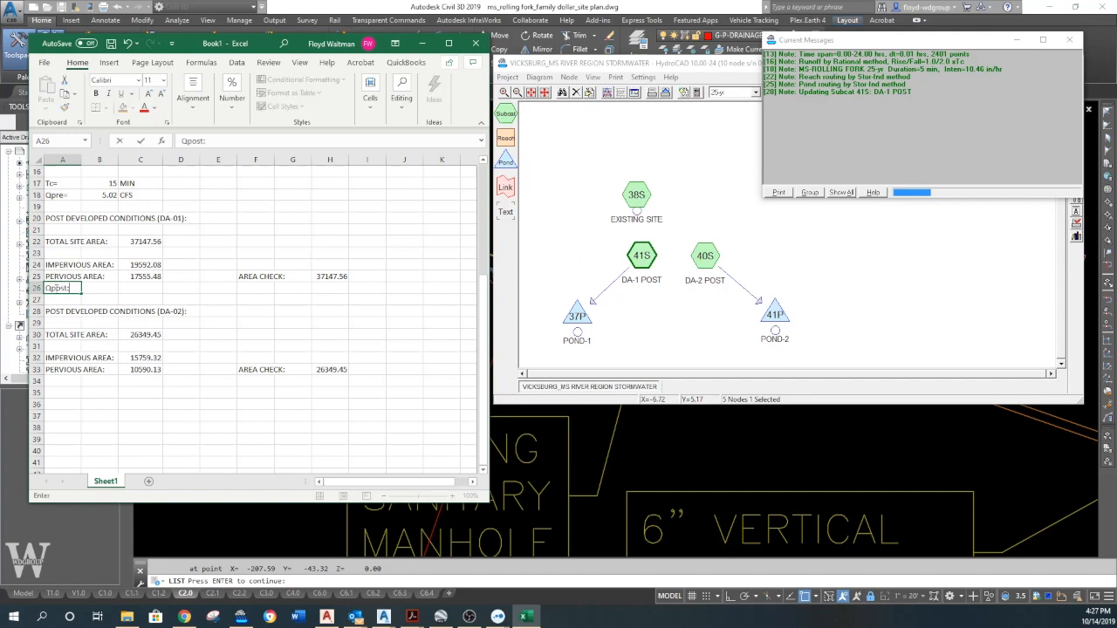
key(Tab)
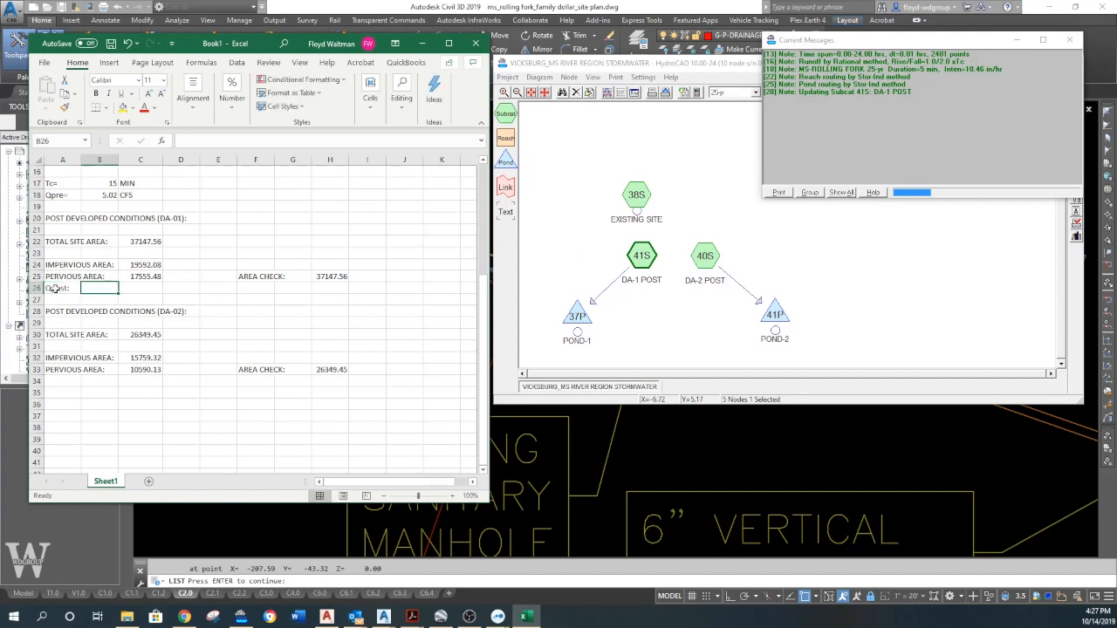
text(5.79)
key(Tab)
text(CFS)
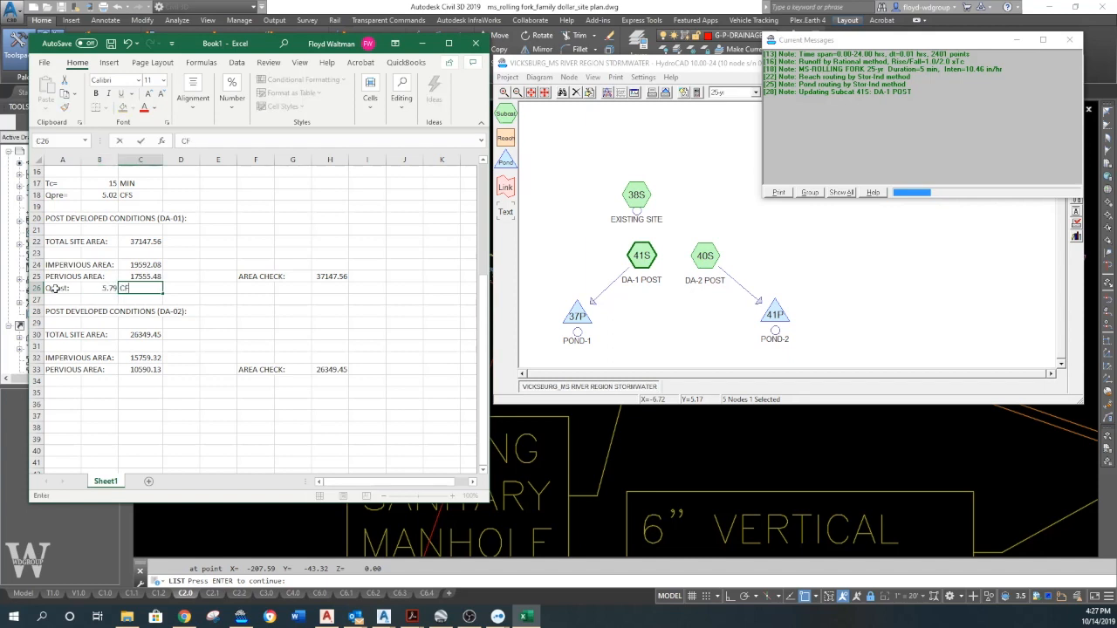
key(Return)
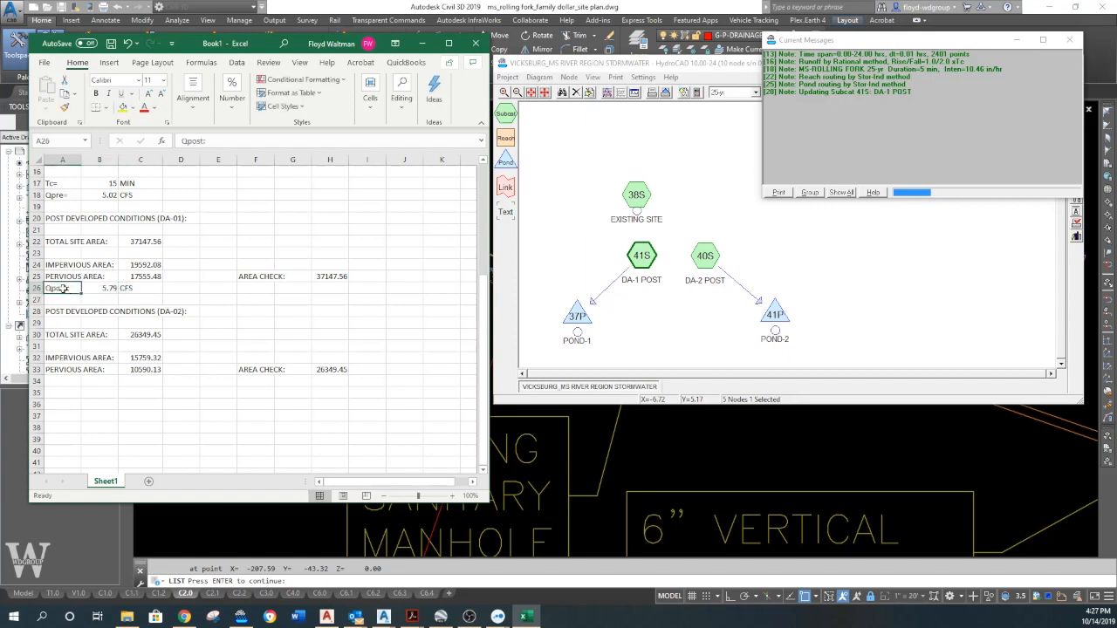
Copy the DA-01 Qpost label, value and unit into the row below DA-02's pervious area
drag(59, 288, 140, 288)
key(ctrl+c)
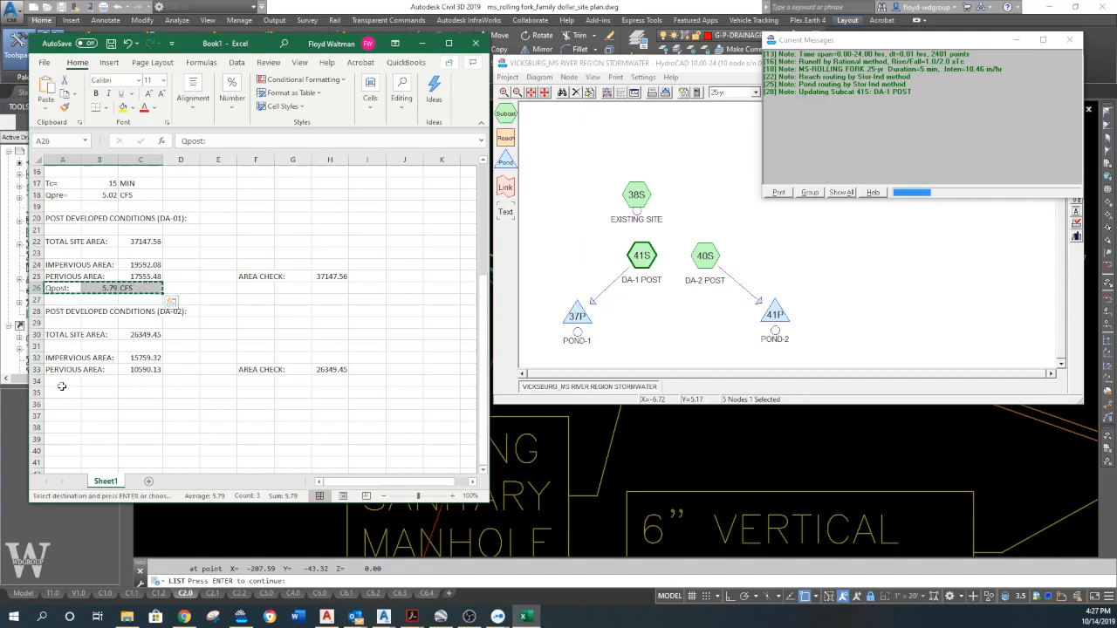
click(62, 382)
key(ctrl+v)
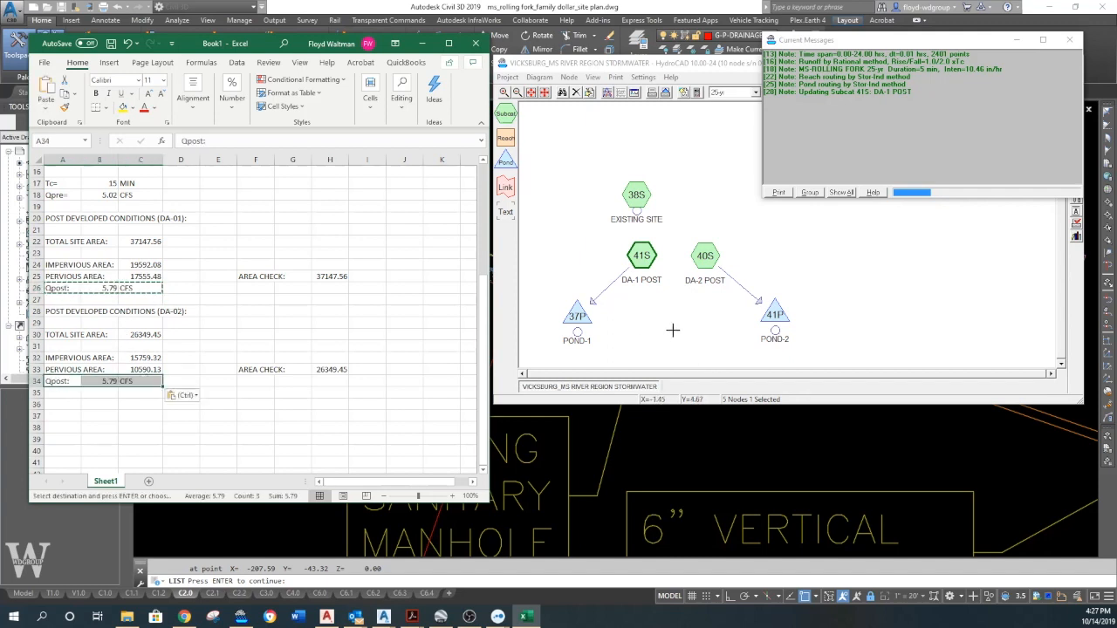
Set the DA-2 POST subcatchment's impervious area to 15759.32 and pervious area to 10590.13 sq ft in HydroCAD, and check its time of concentration
click(696, 279)
click(703, 257)
right_click(705, 257)
click(737, 260)
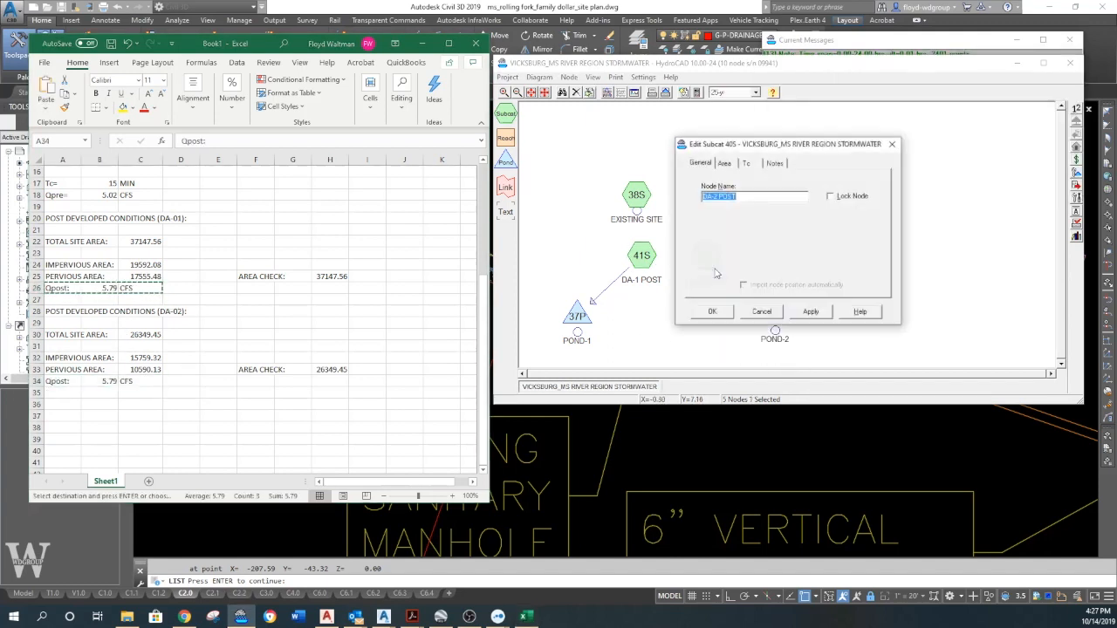
click(725, 164)
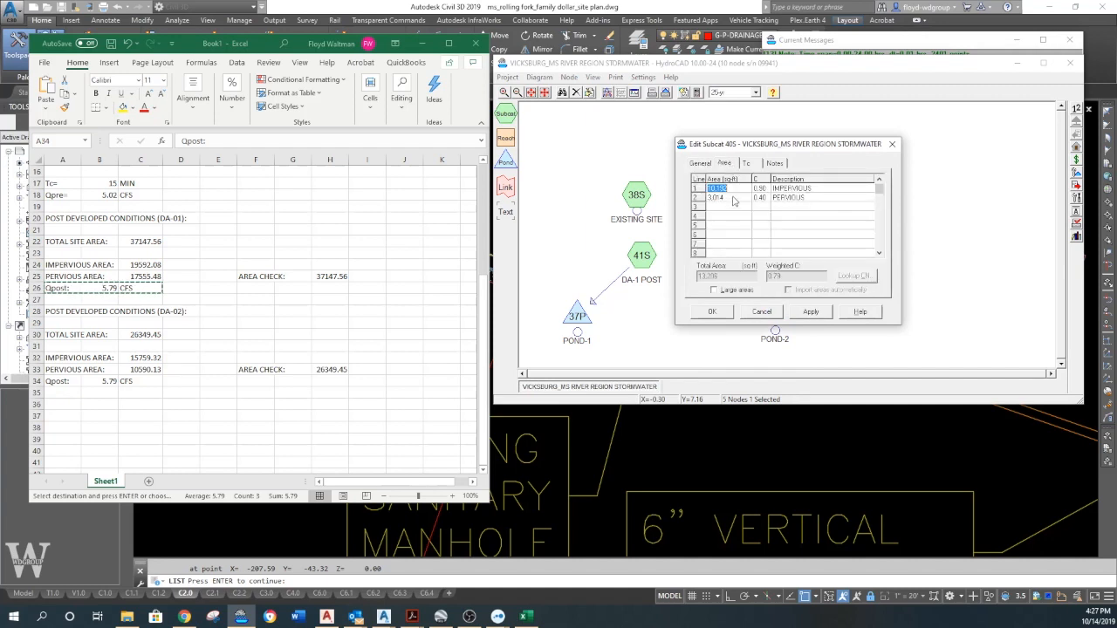
text(157)
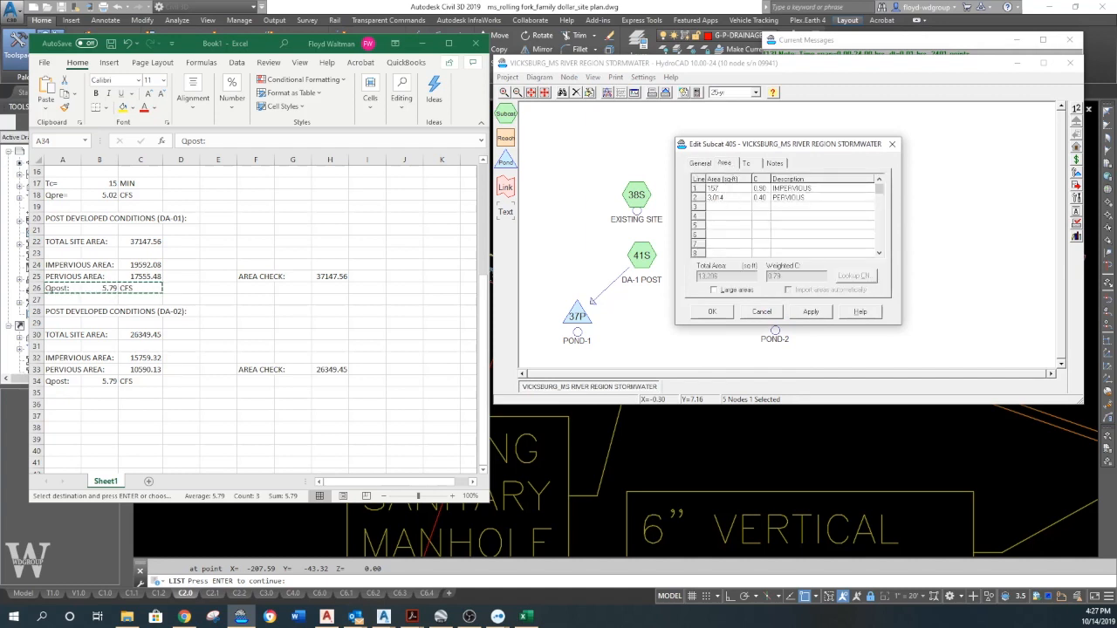
key(Tab)
click(733, 199)
text(10590.13)
key(Tab)
click(748, 165)
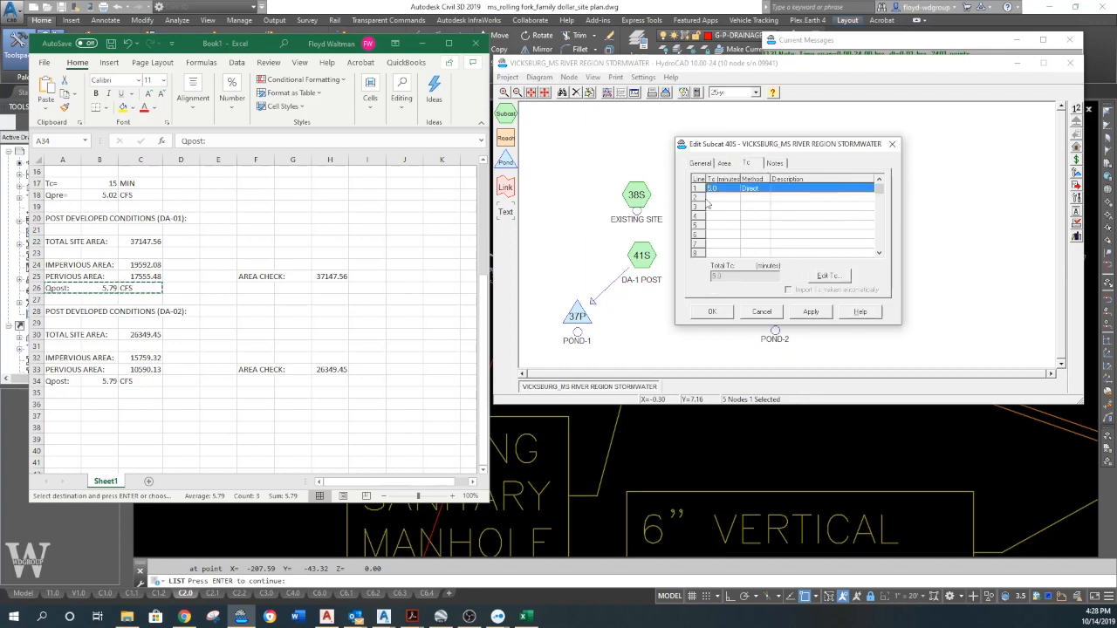
click(713, 311)
Check the rainfall calculation settings, calculate POND-2 and view its hydrograph, dismissing the resulting windows
click(774, 312)
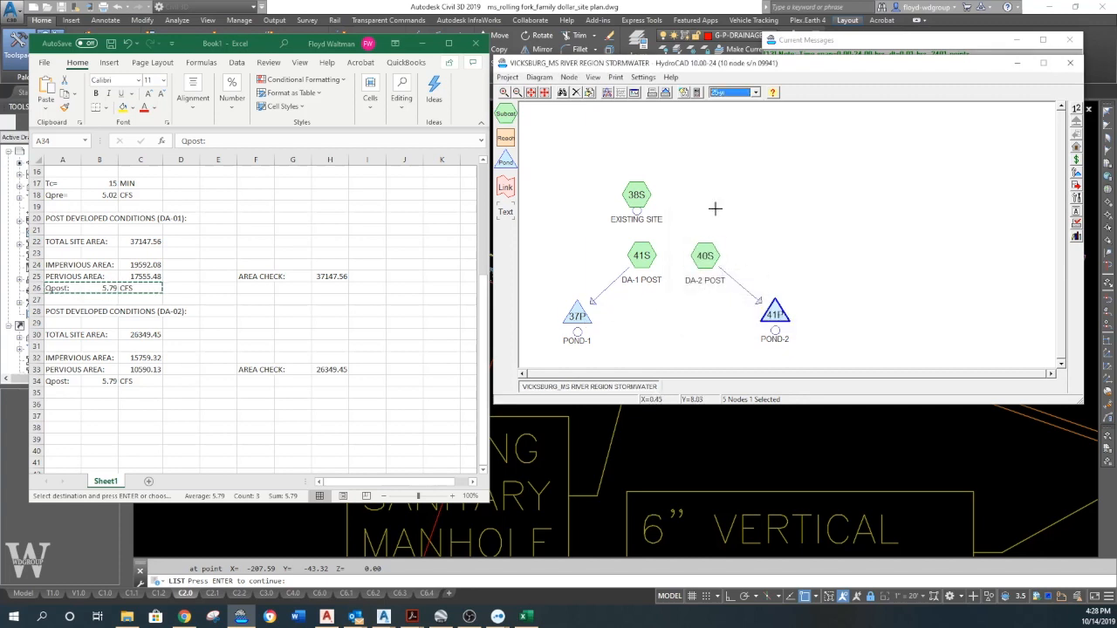
click(644, 77)
click(656, 91)
click(716, 154)
click(707, 319)
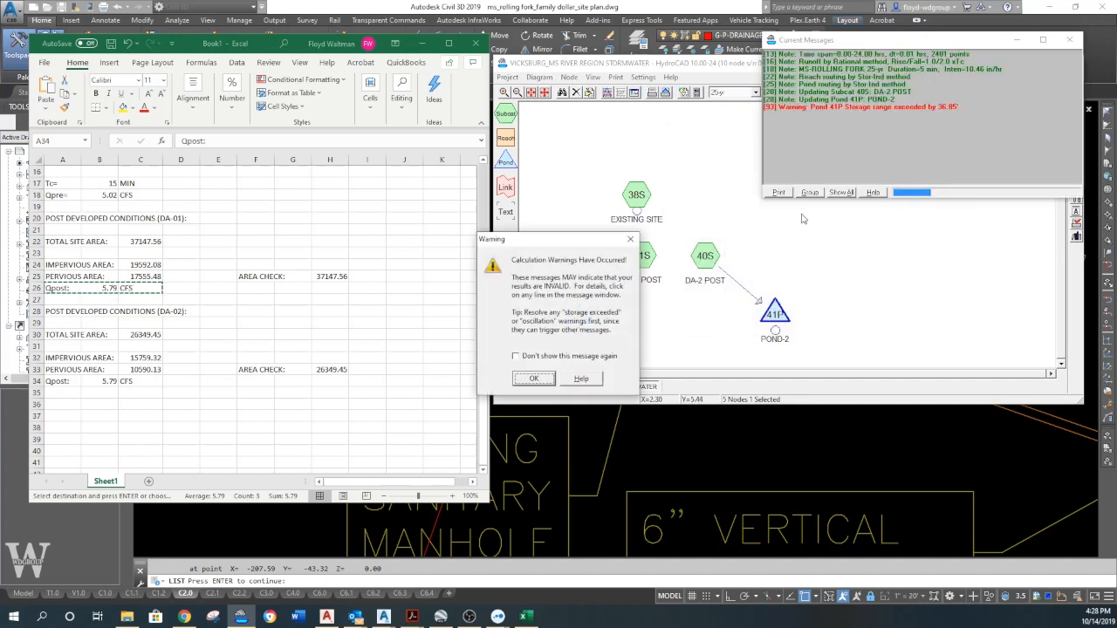
click(630, 240)
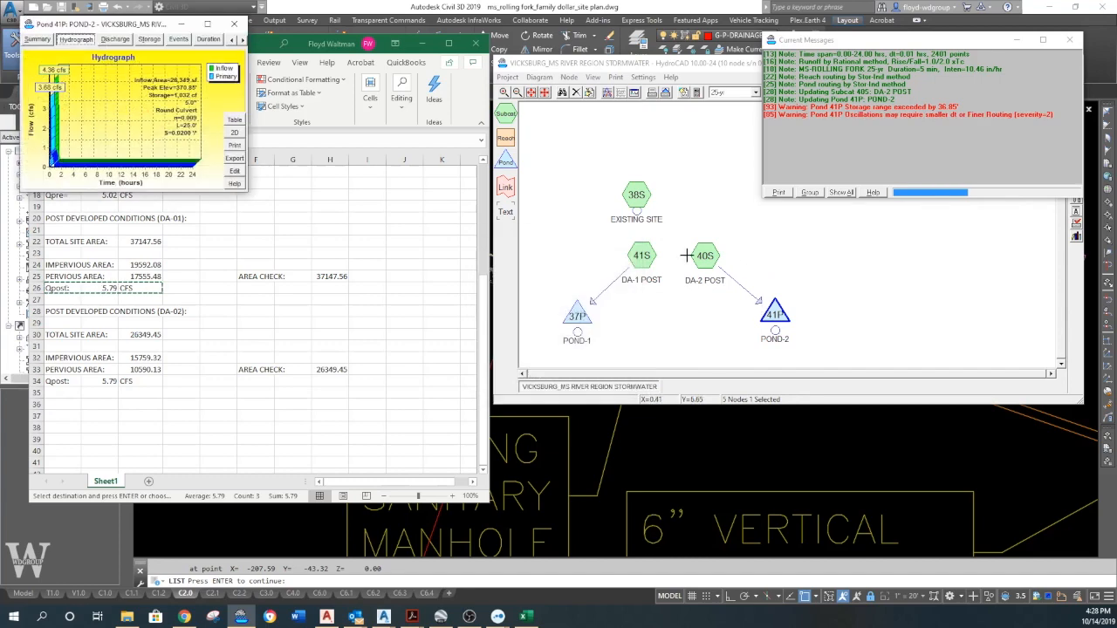
click(240, 27)
click(1069, 41)
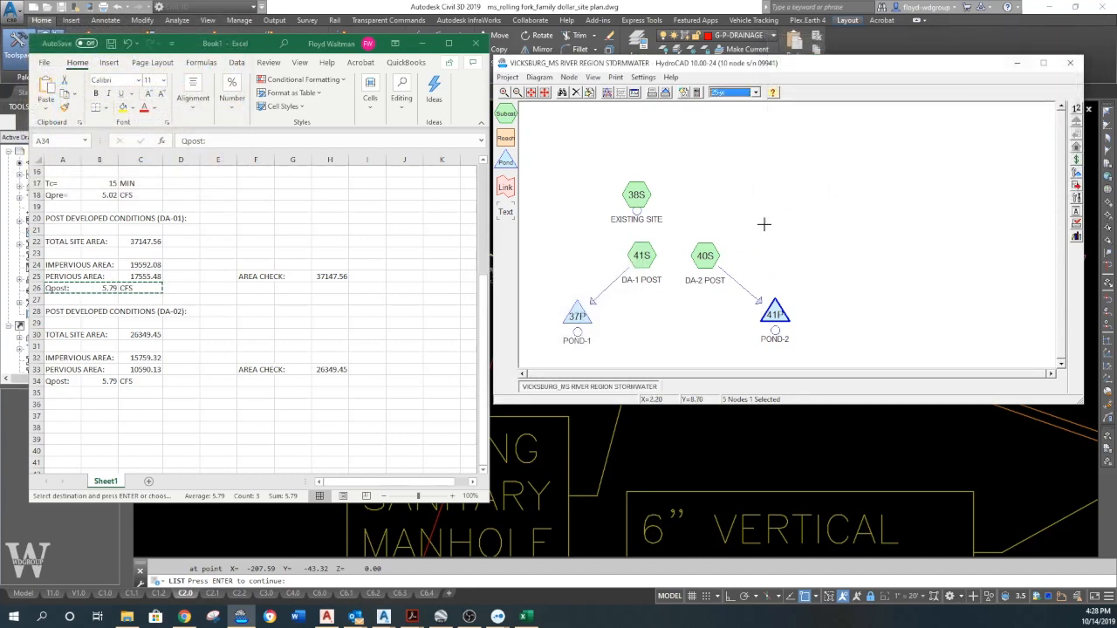
Check the peak runoff on the DA-2 POST hydrograph and enter 4.36 as DA-02's Qpost in the spreadsheet
click(704, 251)
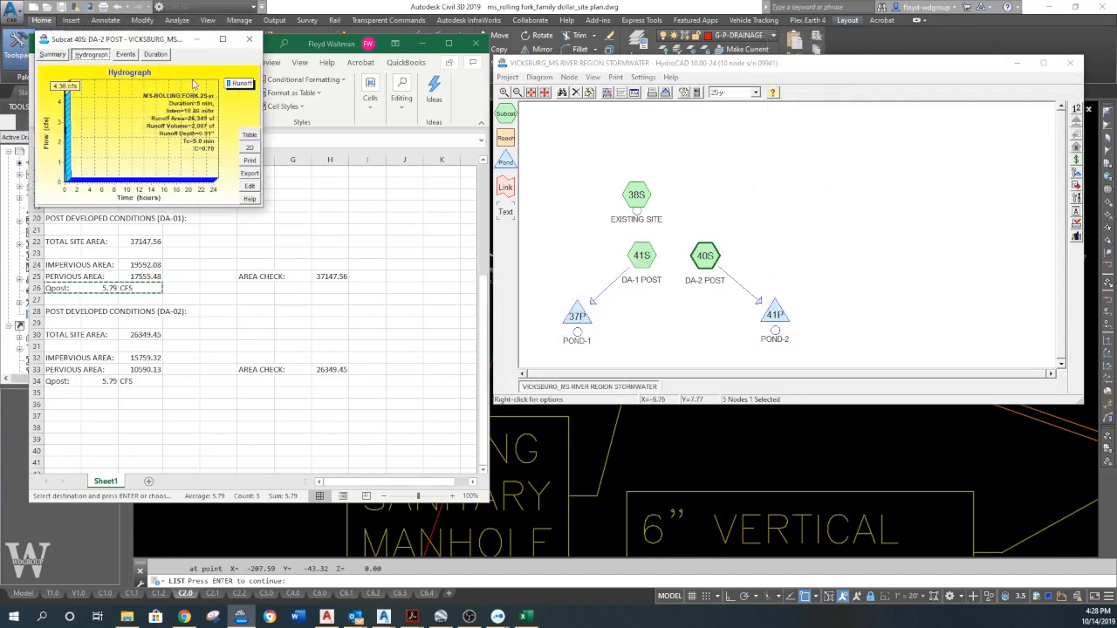
click(248, 39)
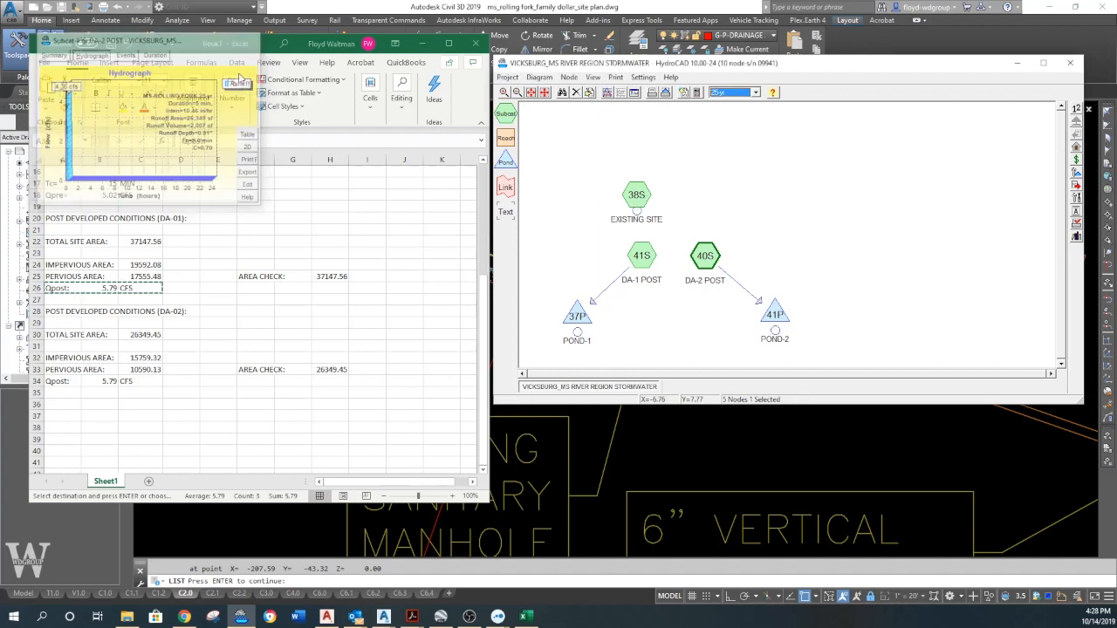
click(101, 381)
text(4.36)
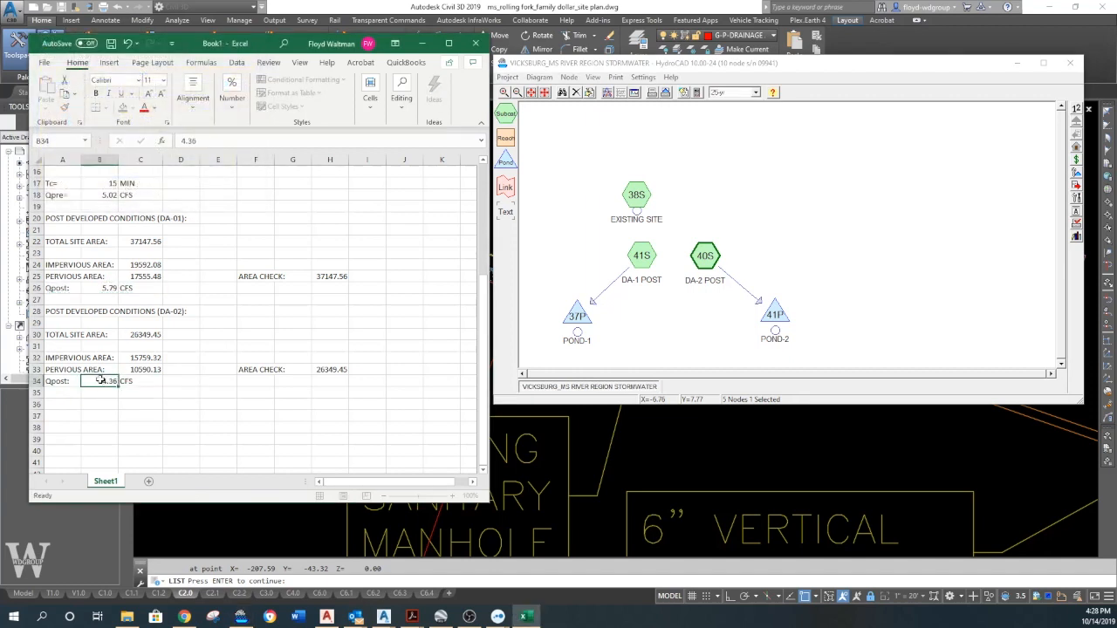
key(Return)
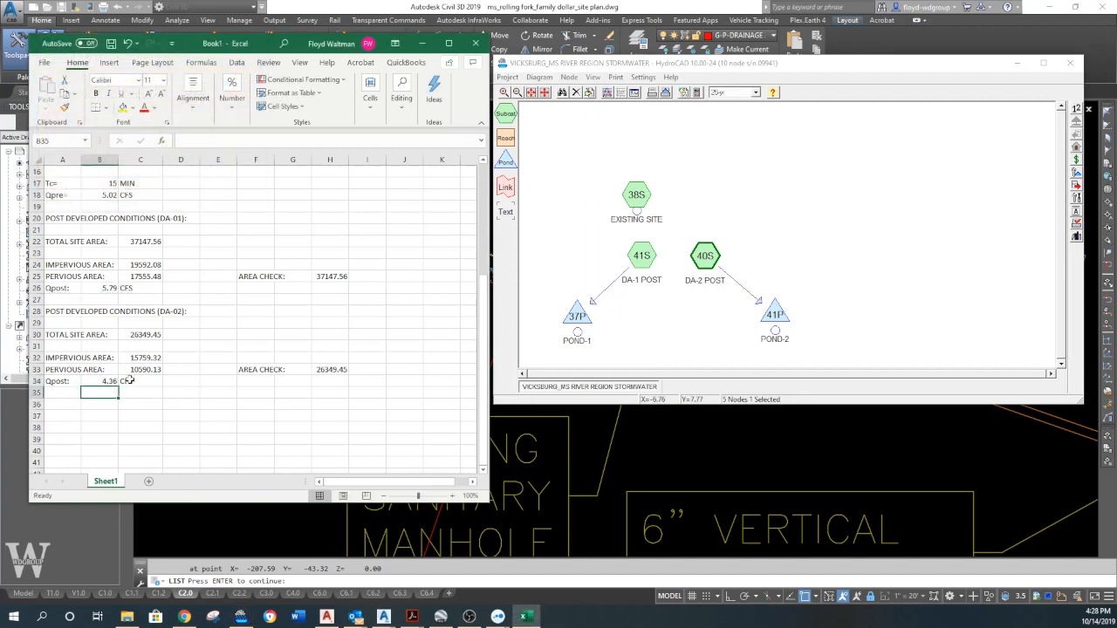
Look over the pre- and post-developed flows in the spreadsheet and return to the Civil 3D site plan drawing
scroll(137, 358, up, 3)
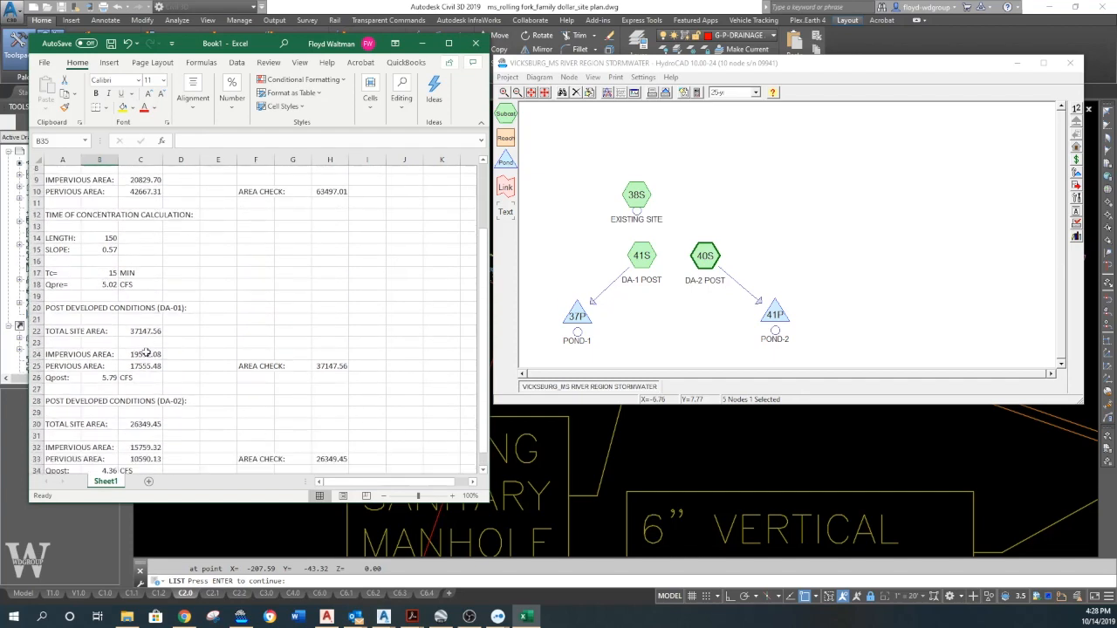
scroll(130, 331, down, 1)
scroll(123, 290, up, 1)
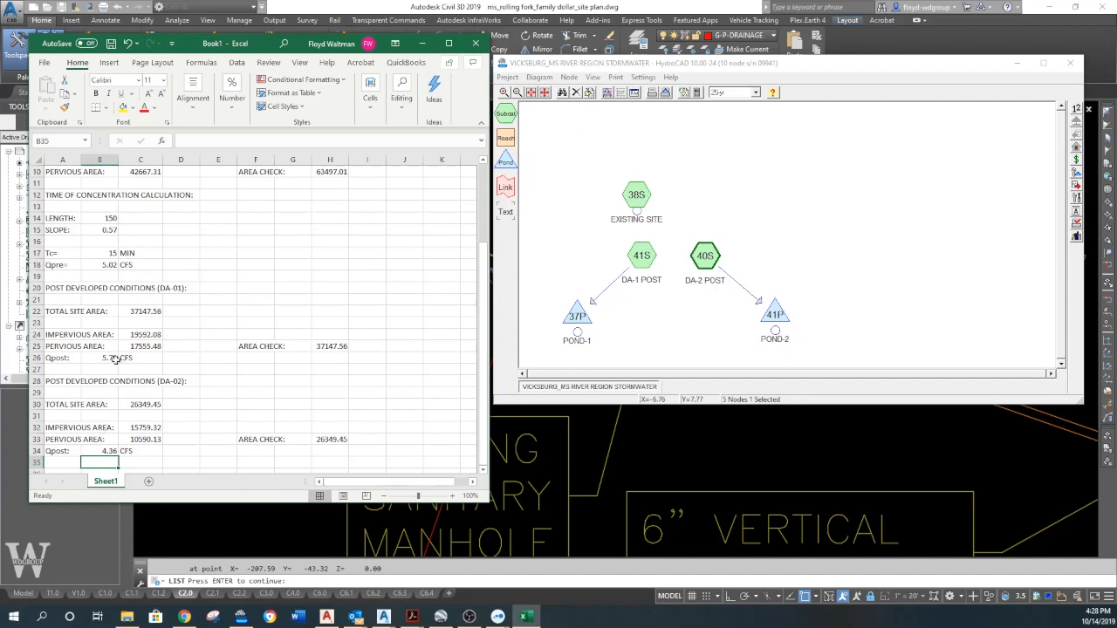
scroll(111, 361, down, 1)
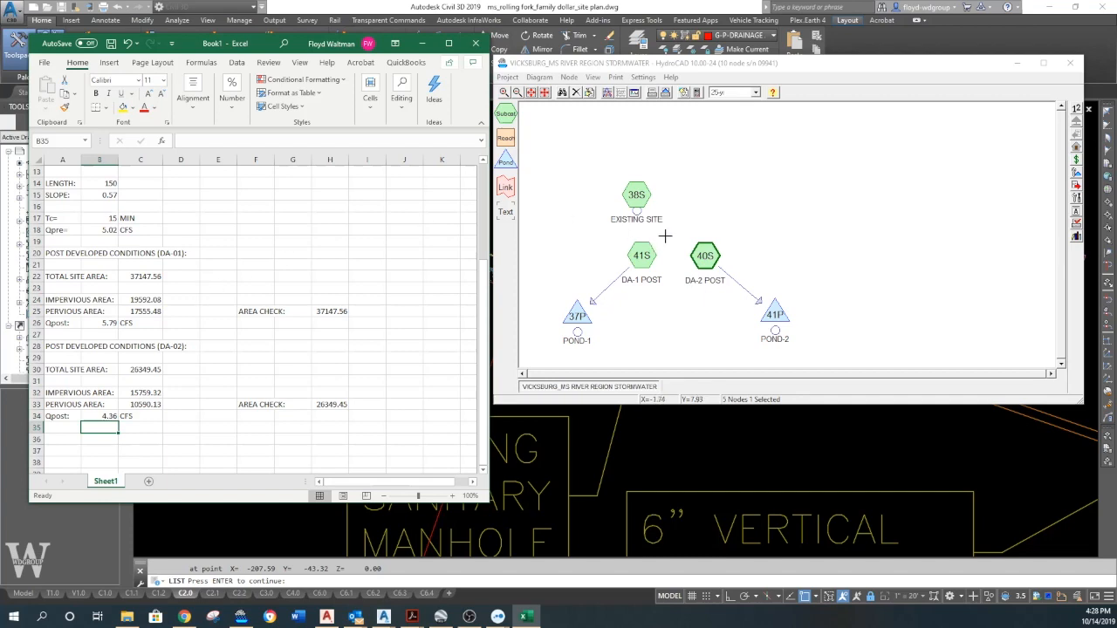
click(1018, 64)
click(421, 43)
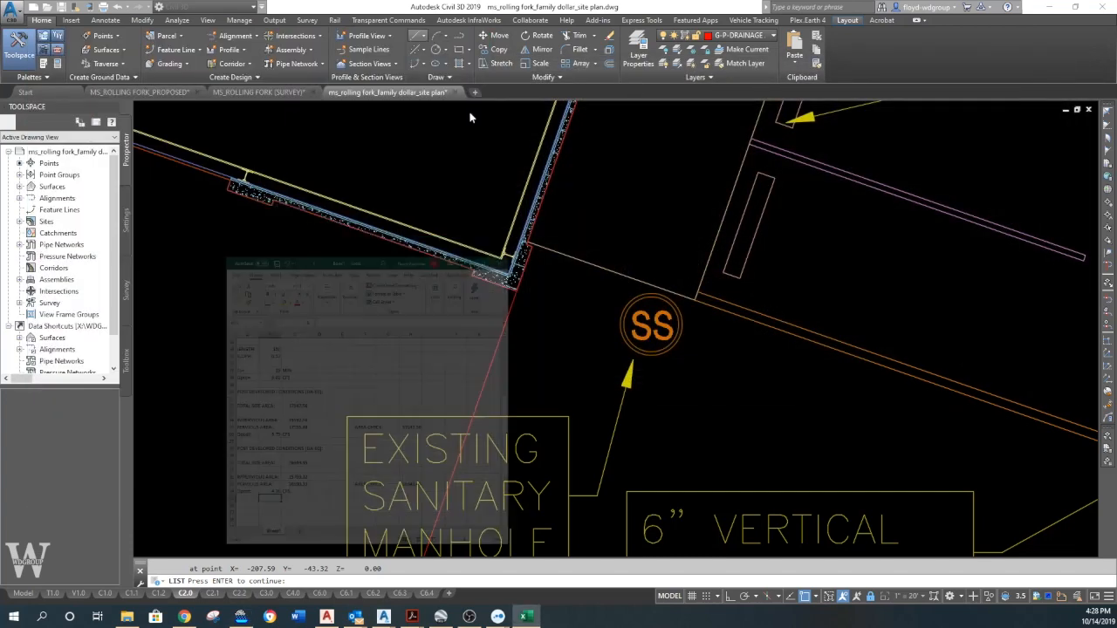
Set the width of the red drainage-area polyline beside the building to 0.5
key(Escape)
text(e)
key(Return)
key(Escape)
text(pe)
key(Return)
click(504, 310)
text(w)
key(Return)
text(0.5)
key(Return)
key(Escape)
Trim the red drainage-area polyline where the dividing line meets the south property boundary, and erase the leftover segment along the west boundary
scroll(509, 478, down, 8)
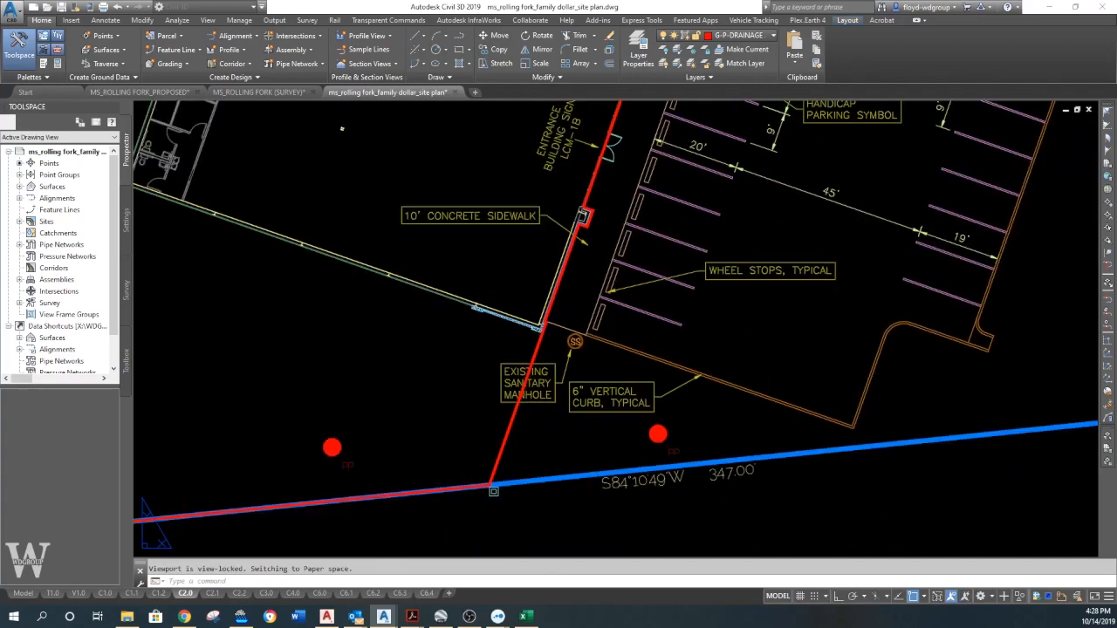
scroll(625, 338, down, 4)
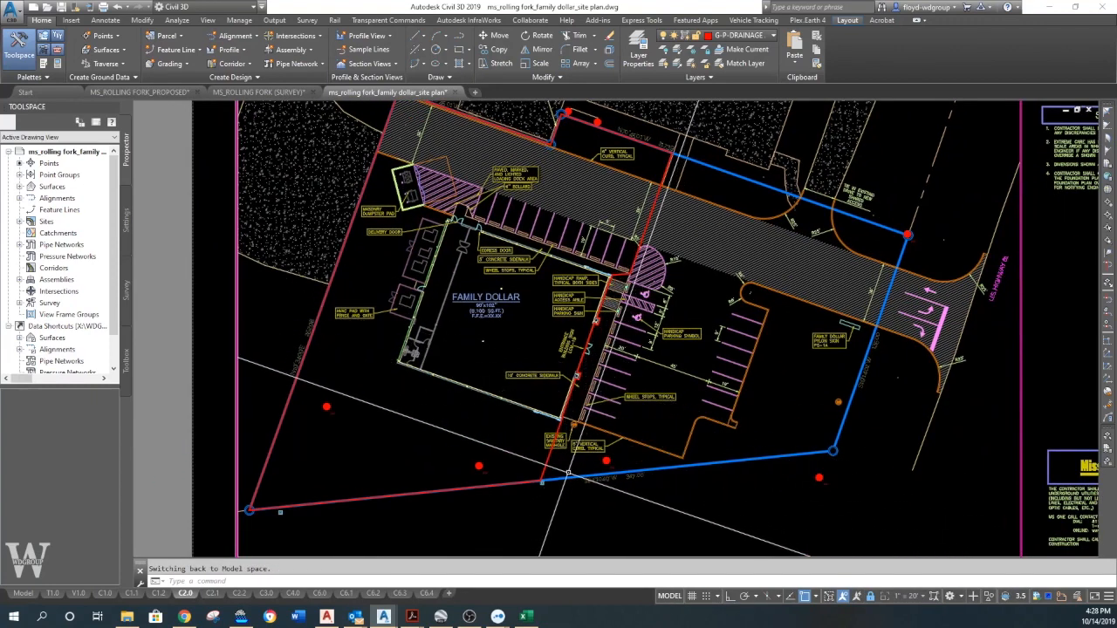
text(tr)
key(Return)
click(543, 481)
key(Return)
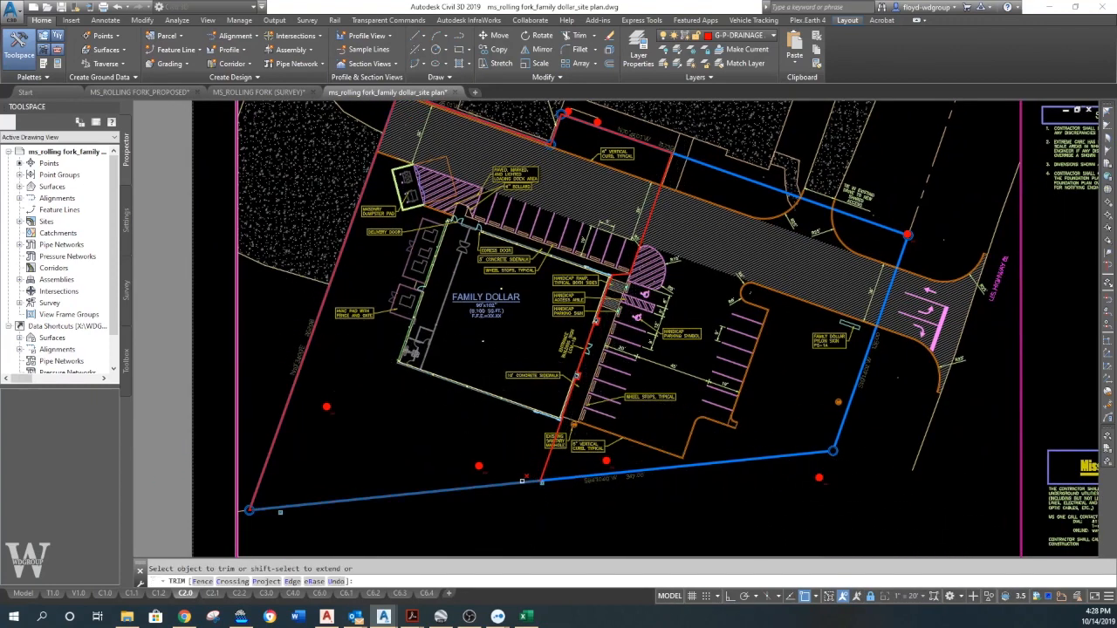
key(Escape)
text(e)
key(Return)
click(324, 304)
key(Return)
Set the remaining red dividing polyline's width to 1 and save the site plan drawing
text(pe)
key(Return)
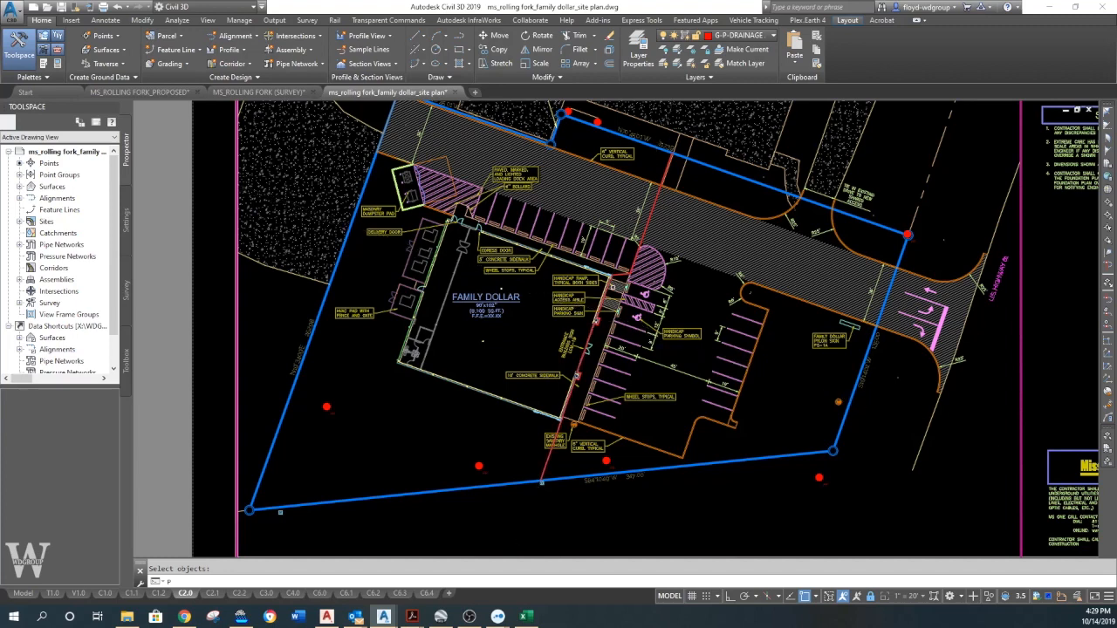
click(618, 272)
text(w)
key(Return)
text(1)
key(Return)
key(Return)
key(Escape)
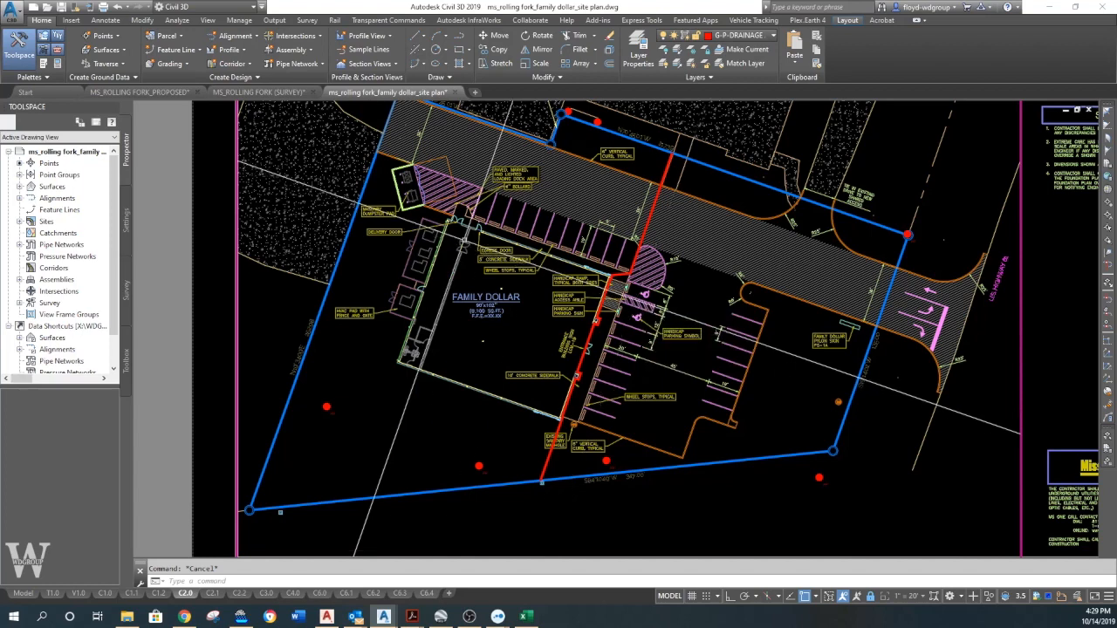
click(65, 9)
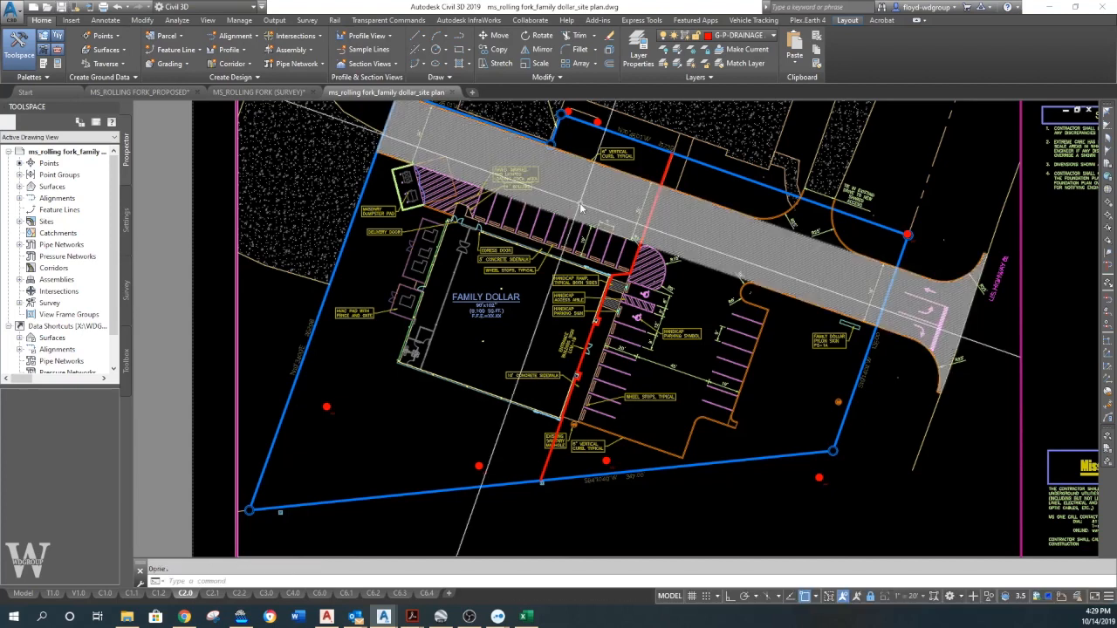
Switch to the MS_ROLLING FORK_PROPOSED drawing and freeze the layer of the red drainage divide line
key(ctrl+Tab)
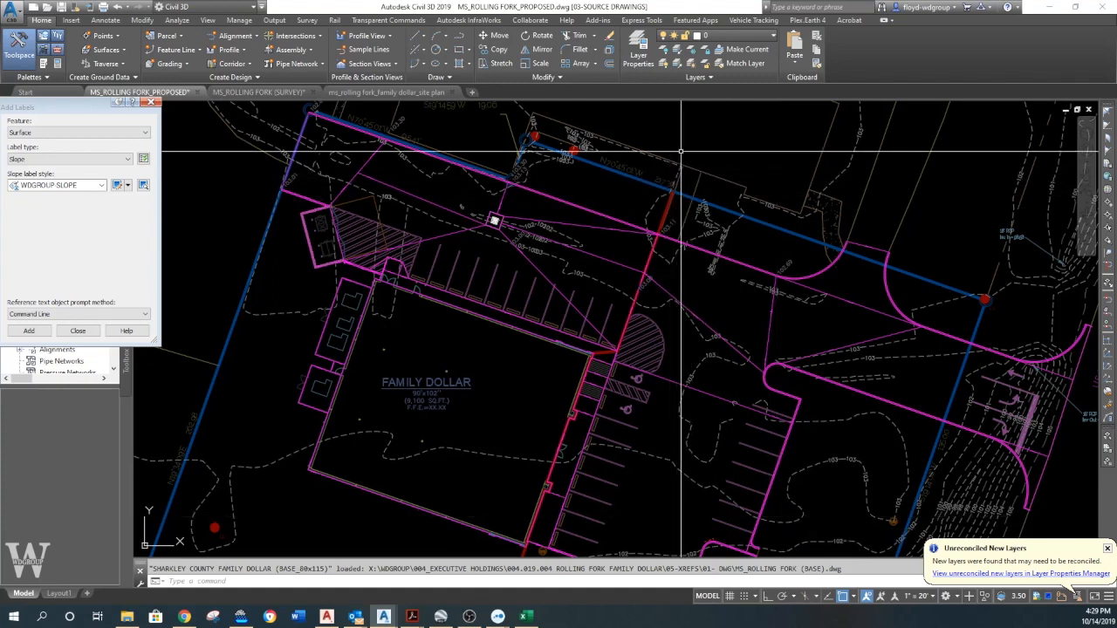
click(691, 65)
scroll(683, 230, up, 6)
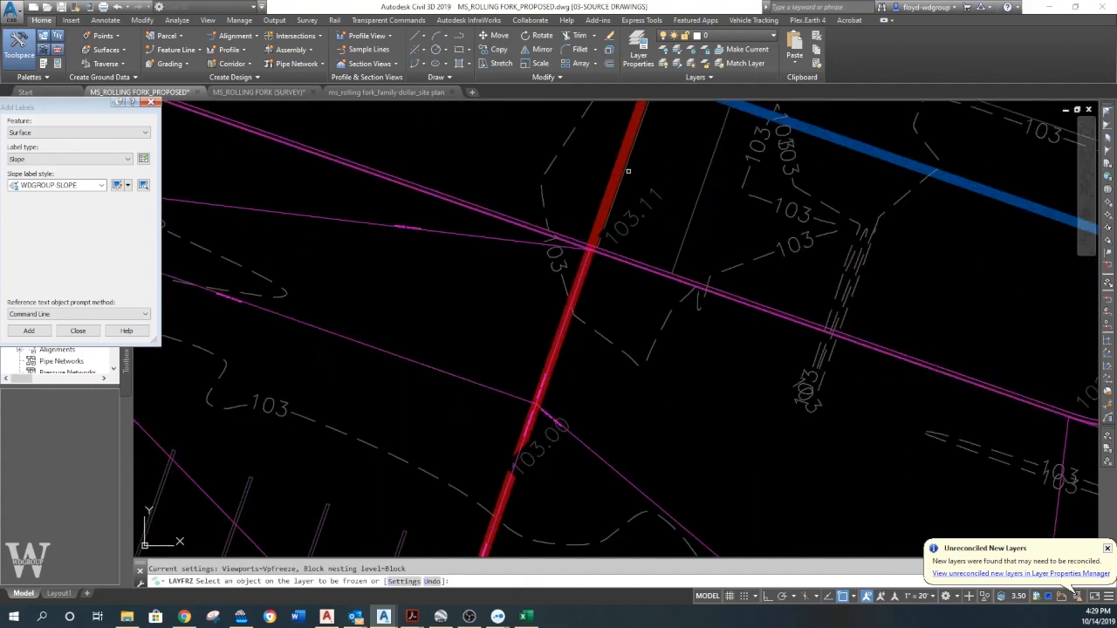
click(596, 240)
scroll(598, 239, down, 7)
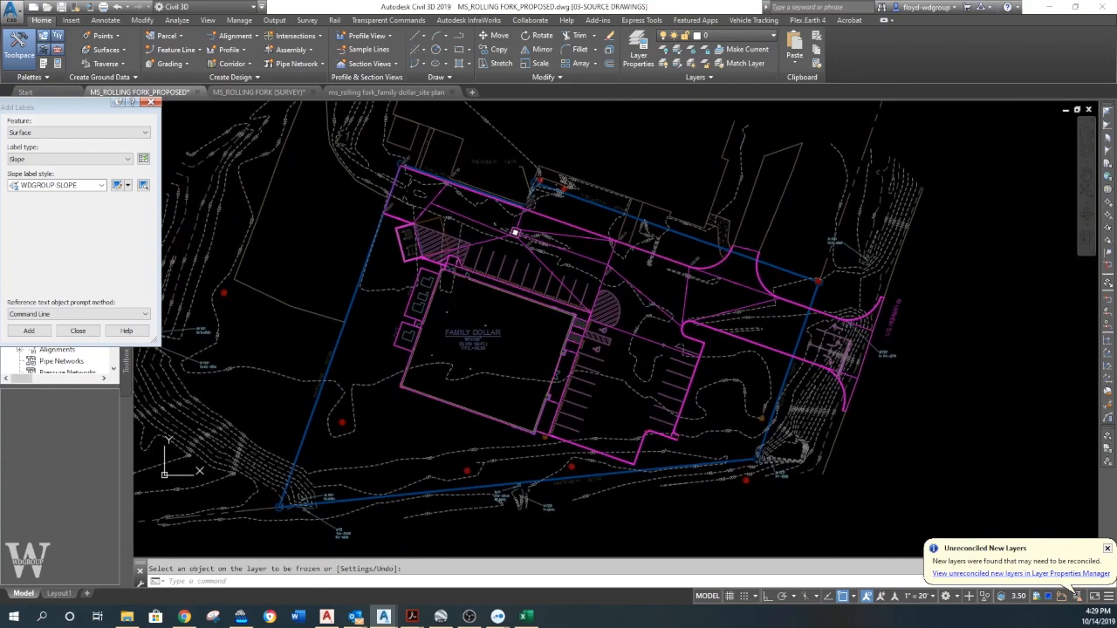
Examine the ground west of the Family Dollar building and the feature-line elevations around the grate inlet north of the parking stalls
middle_drag(633, 368, 664, 350)
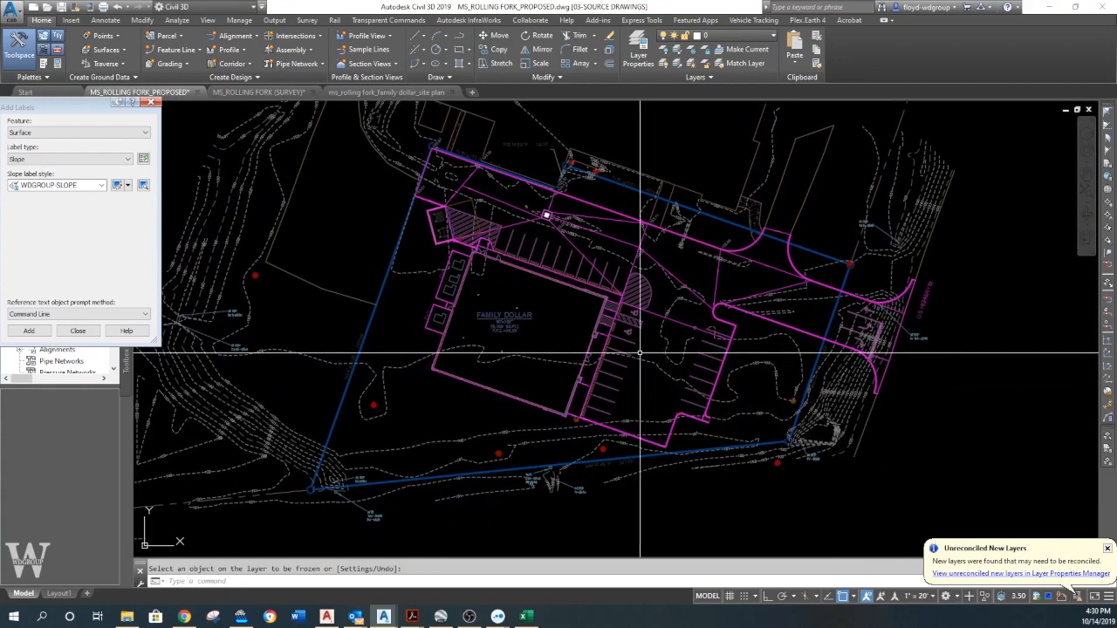
middle_drag(421, 284, 470, 287)
scroll(470, 288, up, 5)
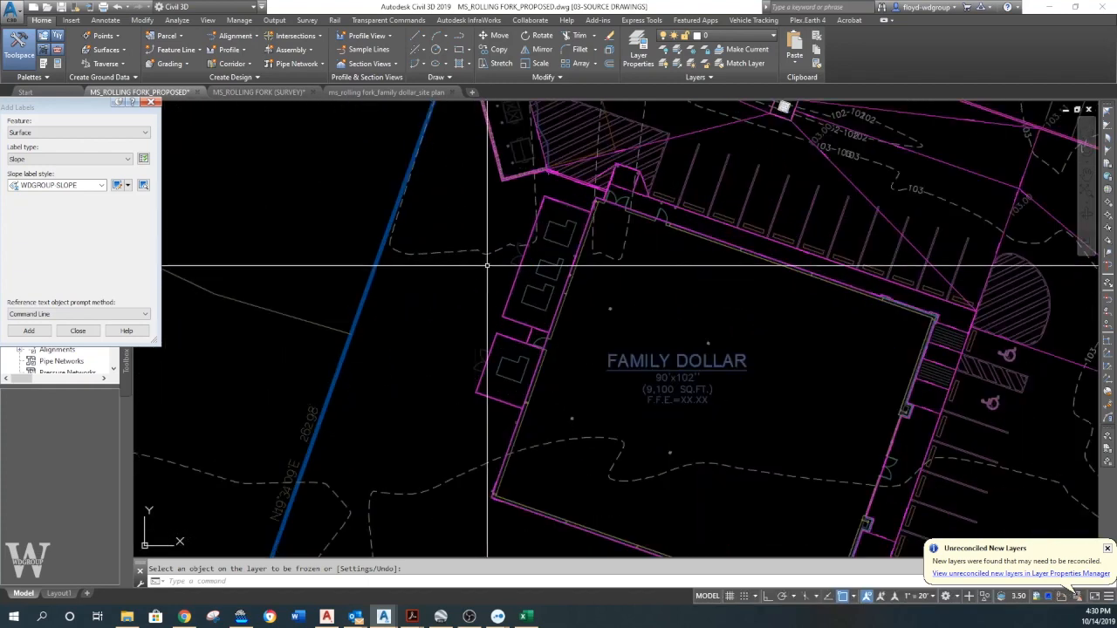
scroll(501, 262, down, 5)
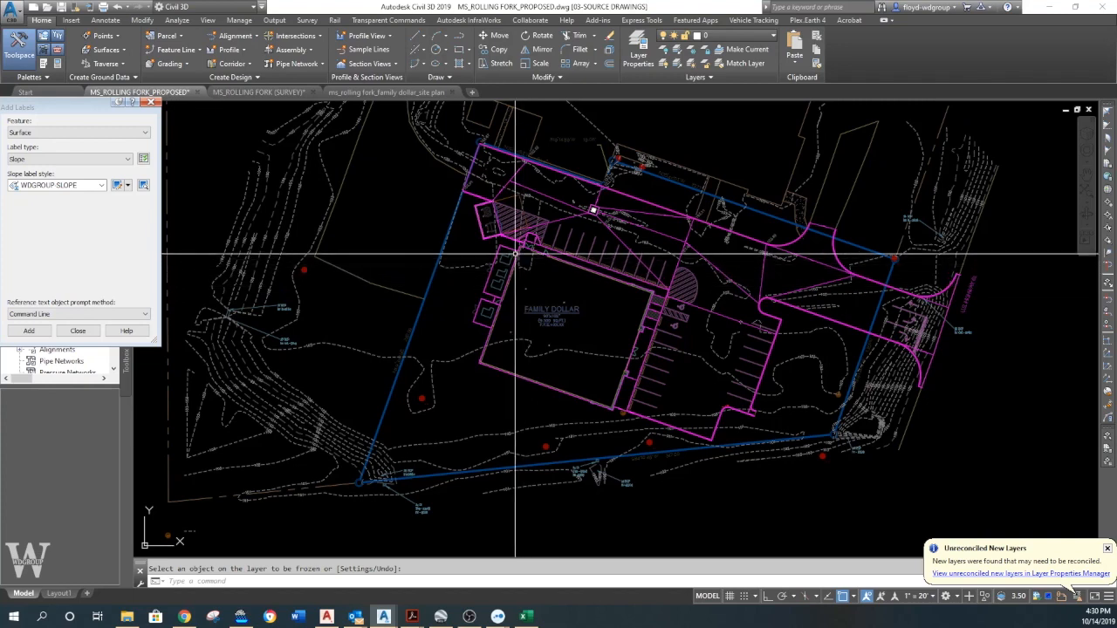
scroll(485, 249, up, 3)
scroll(470, 349, down, 3)
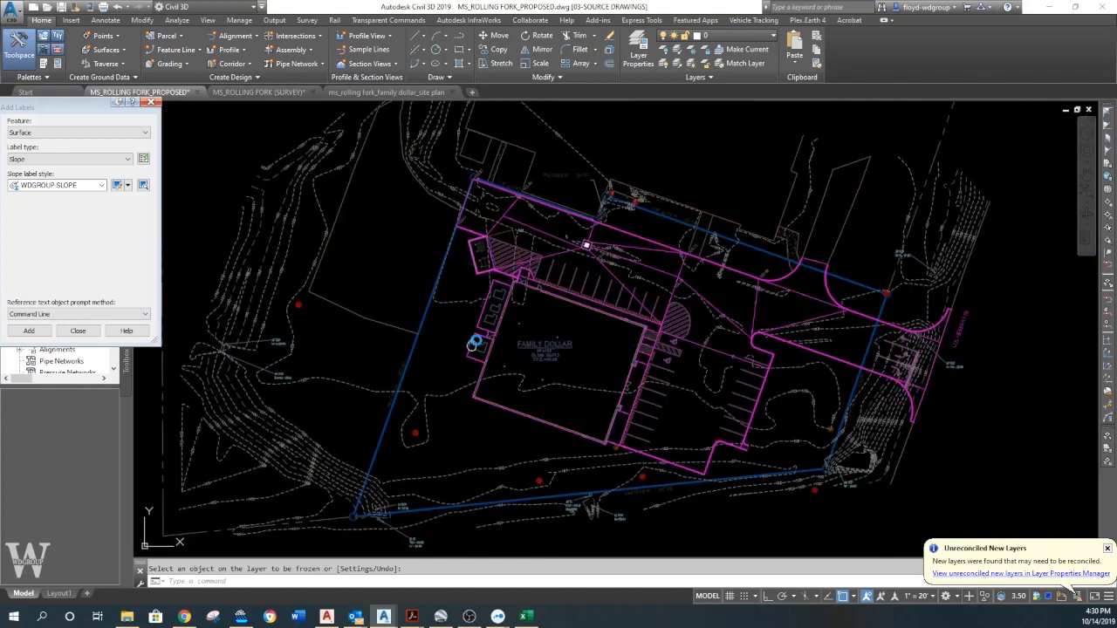
scroll(452, 383, up, 3)
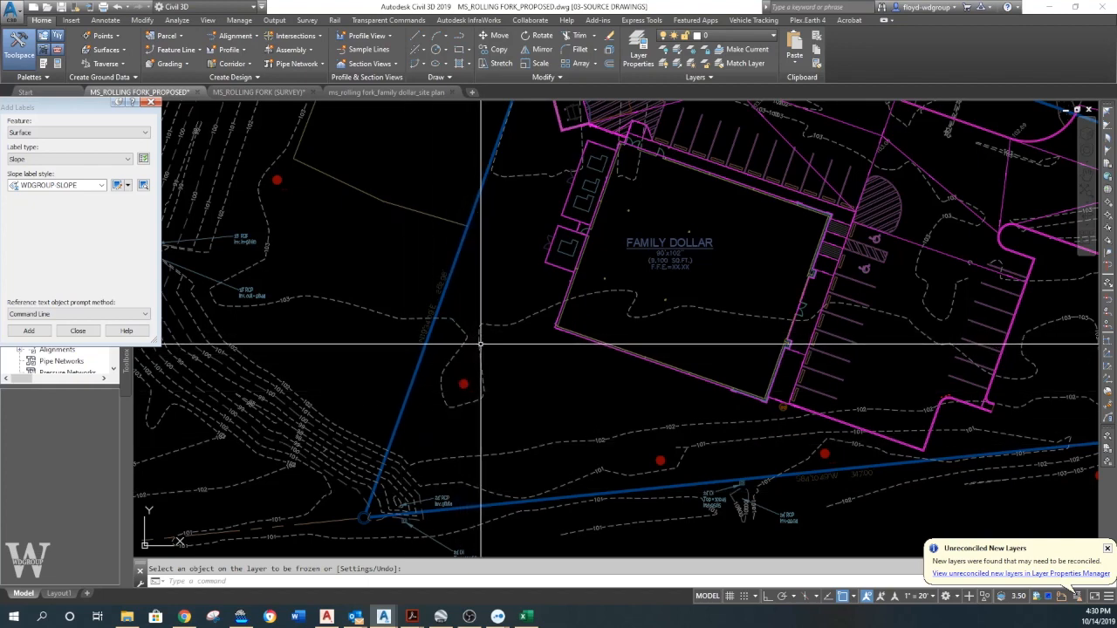
middle_drag(483, 341, 460, 378)
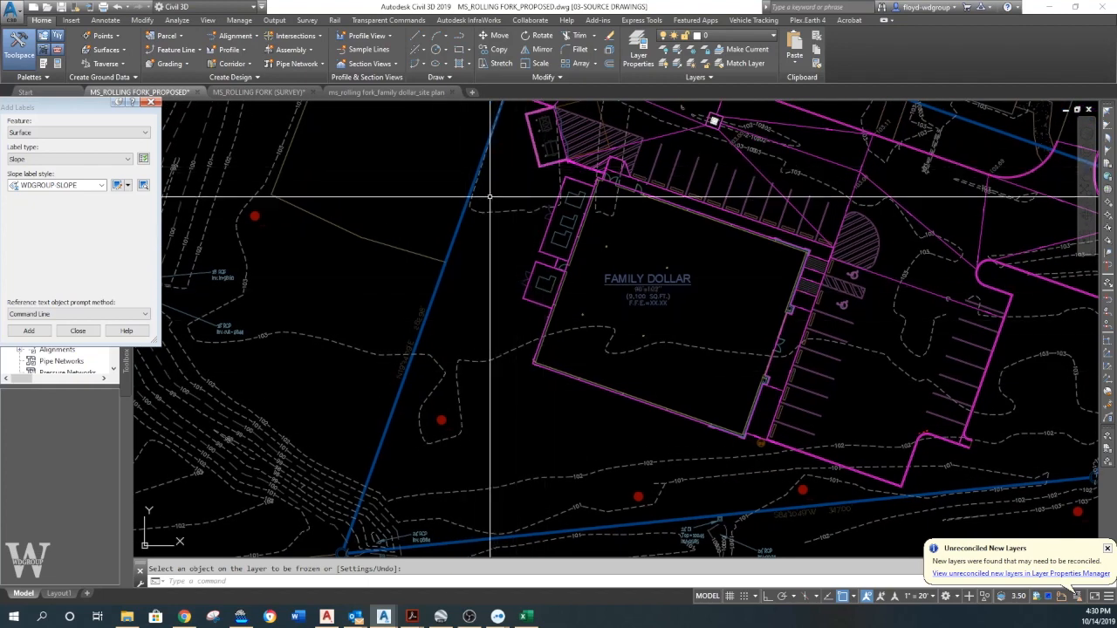
scroll(673, 183, up, 5)
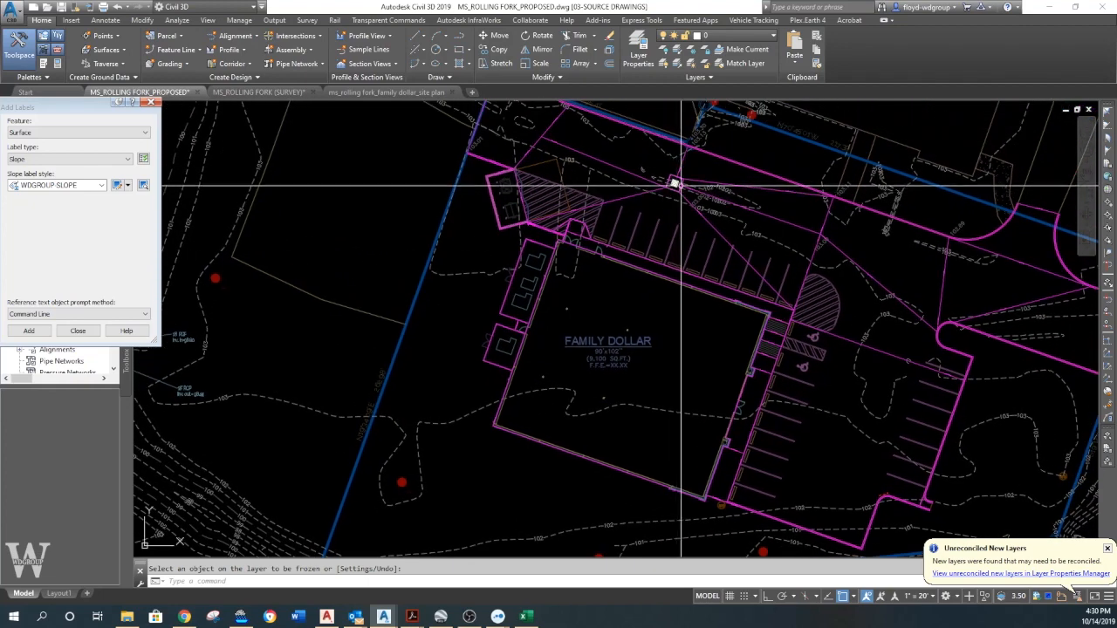
scroll(672, 181, up, 8)
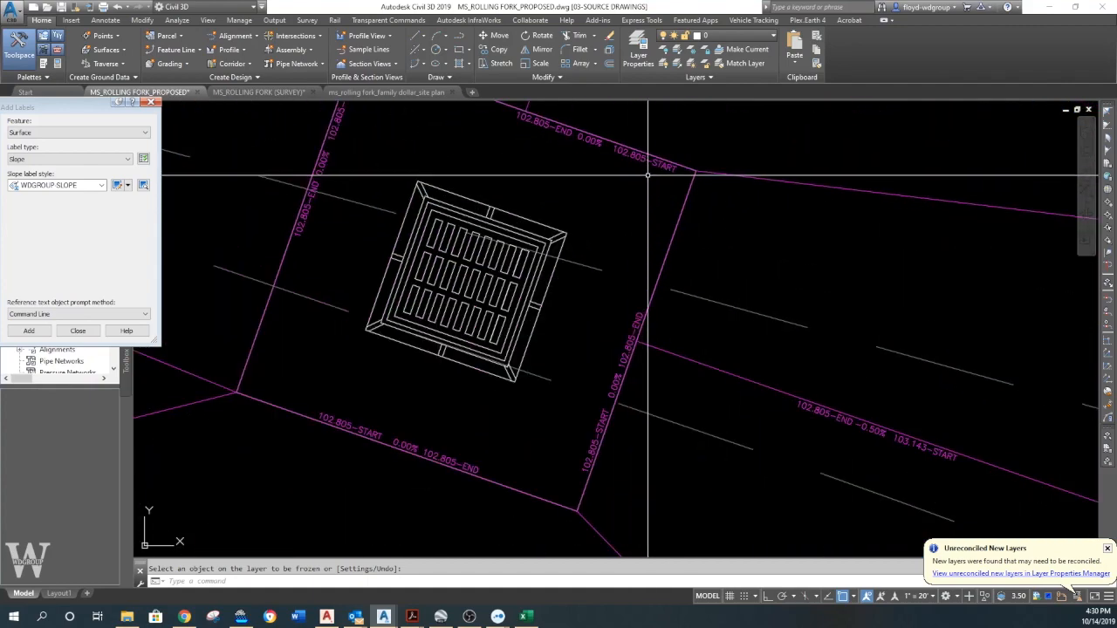
scroll(640, 188, down, 8)
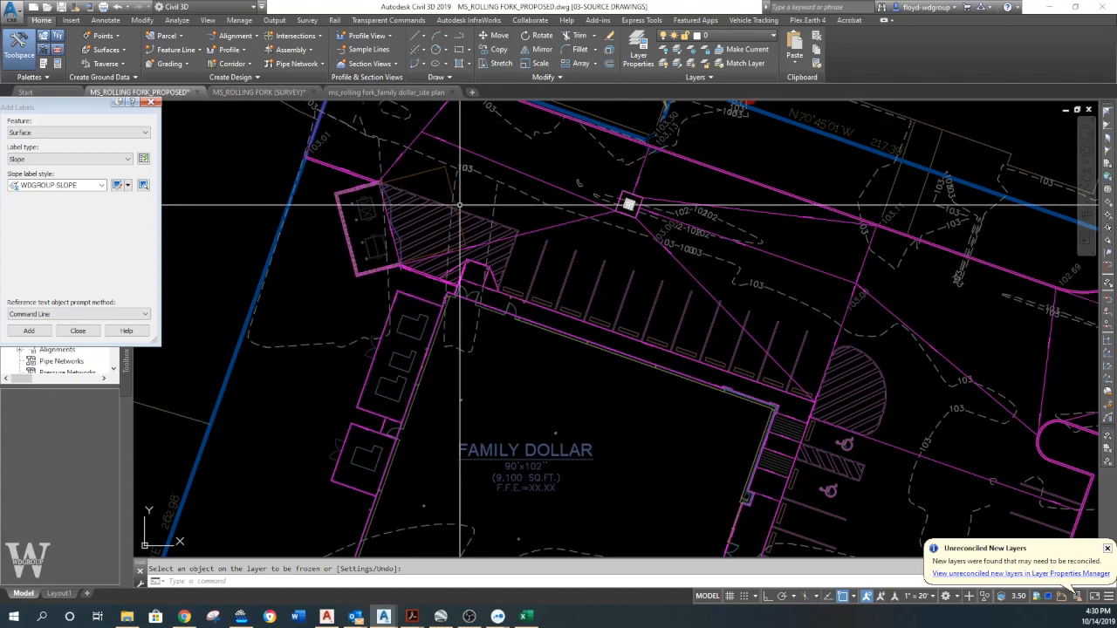
Draw a polyline from the west side of the grate inlet southwest to the open area between the equipment pads and the west property line
mouse_move(515, 231)
middle_down()
mouse_move(526, 247)
mouse_move(562, 227)
middle_up()
text(L)
key(Return)
scroll(656, 200, up, 5)
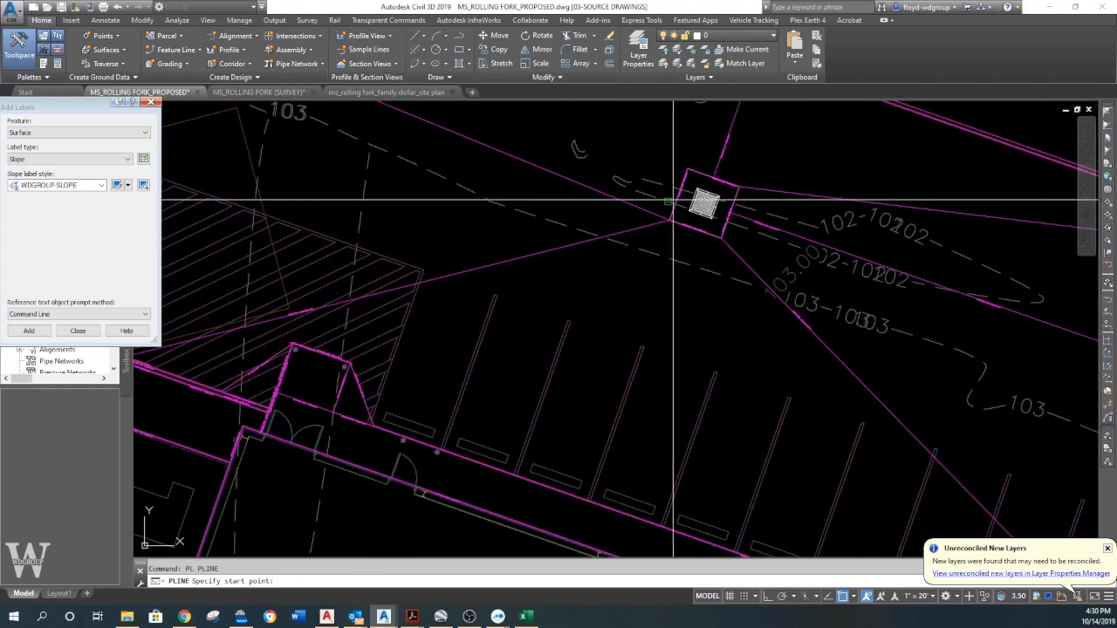
click(679, 194)
scroll(449, 270, down, 5)
middle_drag(466, 278, 884, 157)
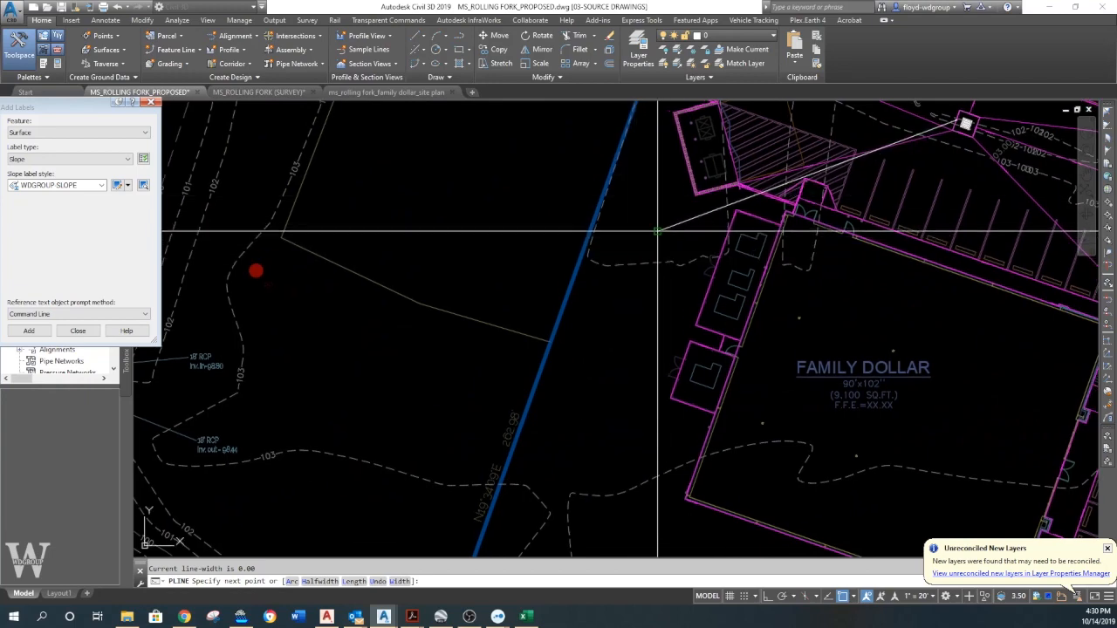
click(658, 231)
key(Escape)
Read the feature-line elevation around the grate inlet, switch to the Excel workbook and enter 102.805 in cell J21
middle_drag(718, 215, 492, 332)
scroll(707, 251, up, 5)
mouse_move(778, 254)
middle_down()
mouse_move(703, 267)
mouse_move(578, 217)
middle_up()
scroll(579, 257, up, 5)
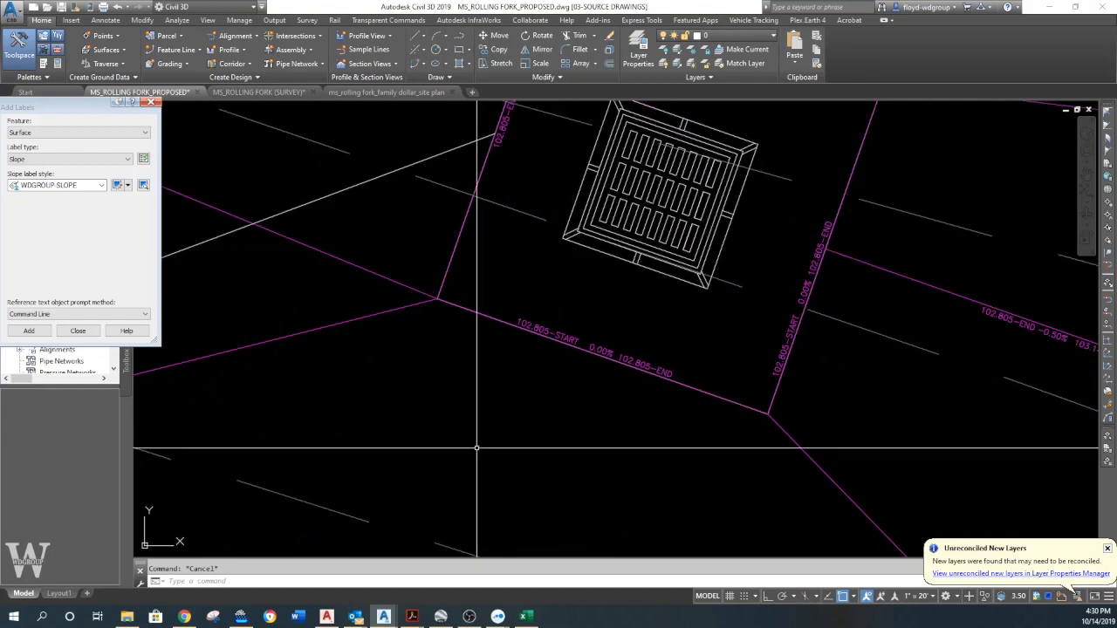
middle_drag(467, 449, 468, 472)
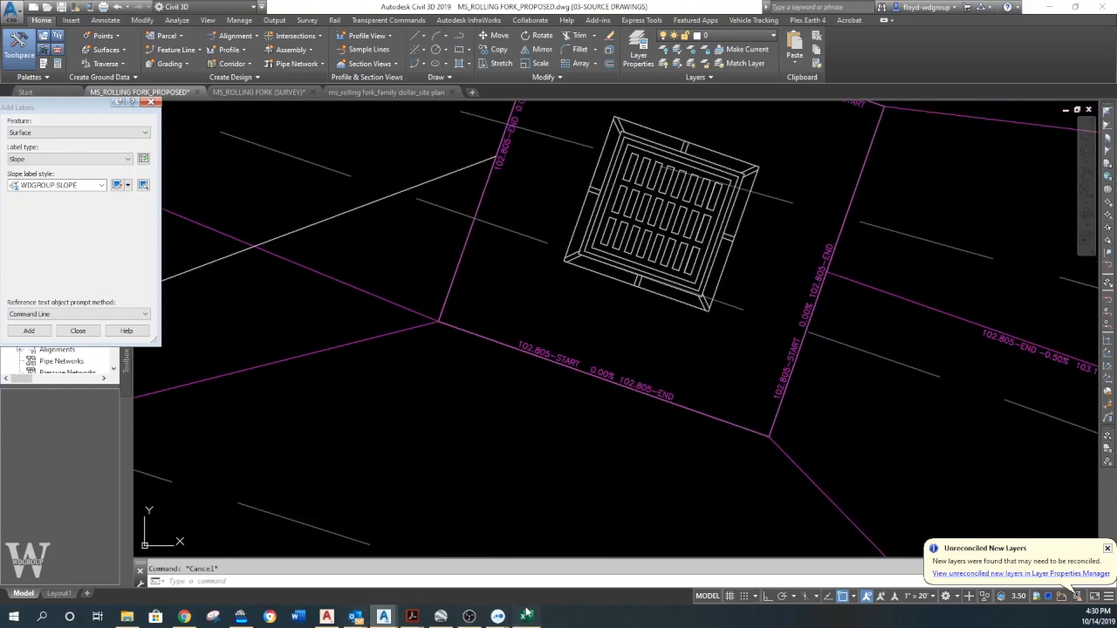
click(526, 616)
click(418, 264)
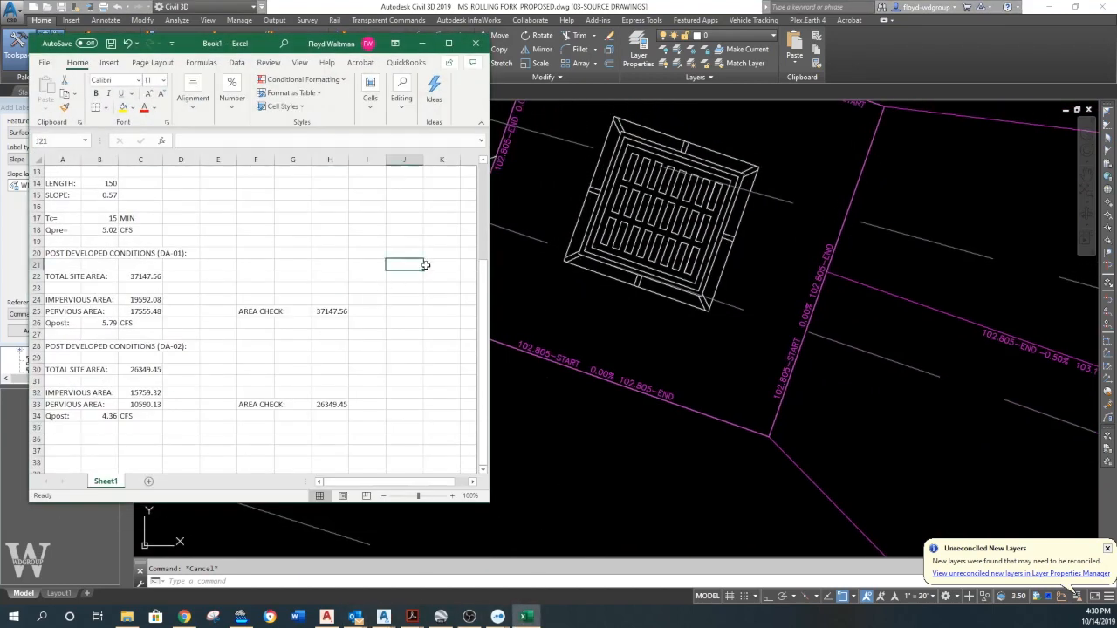
text(102.805)
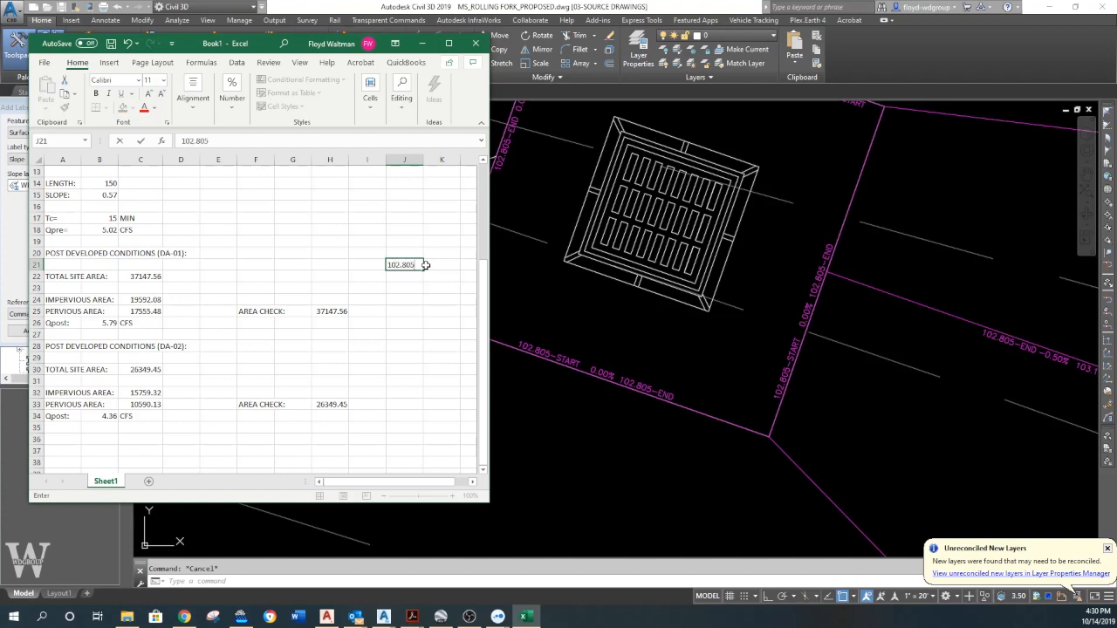
key(Return)
Enter =2+1 in cell J22 and calculate J21 minus J22 in cell J23
text(=2+1)
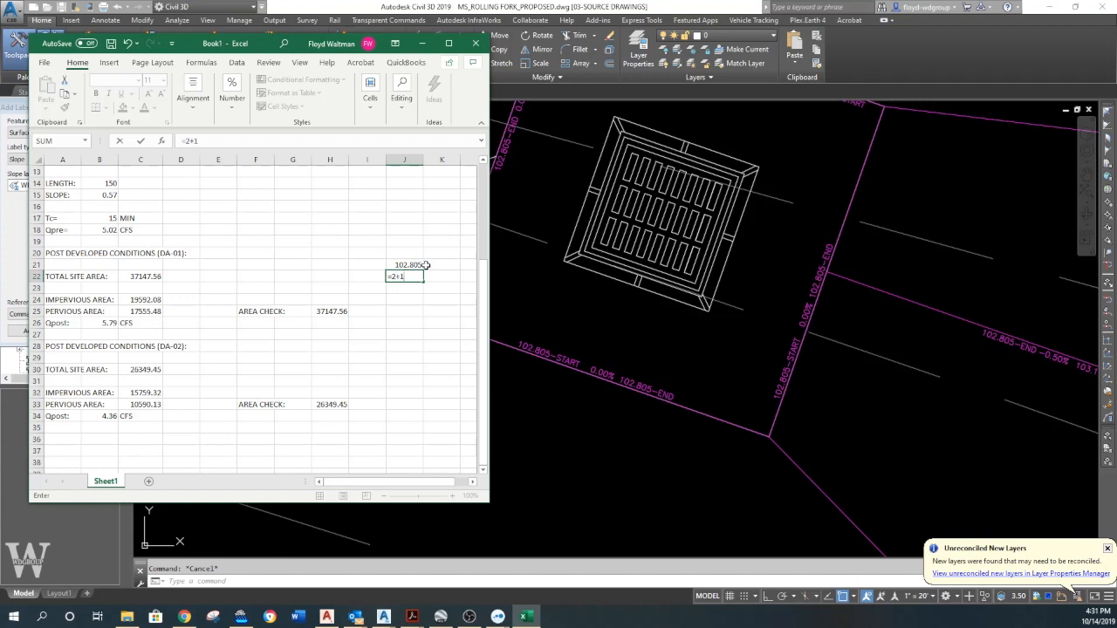
key(Return)
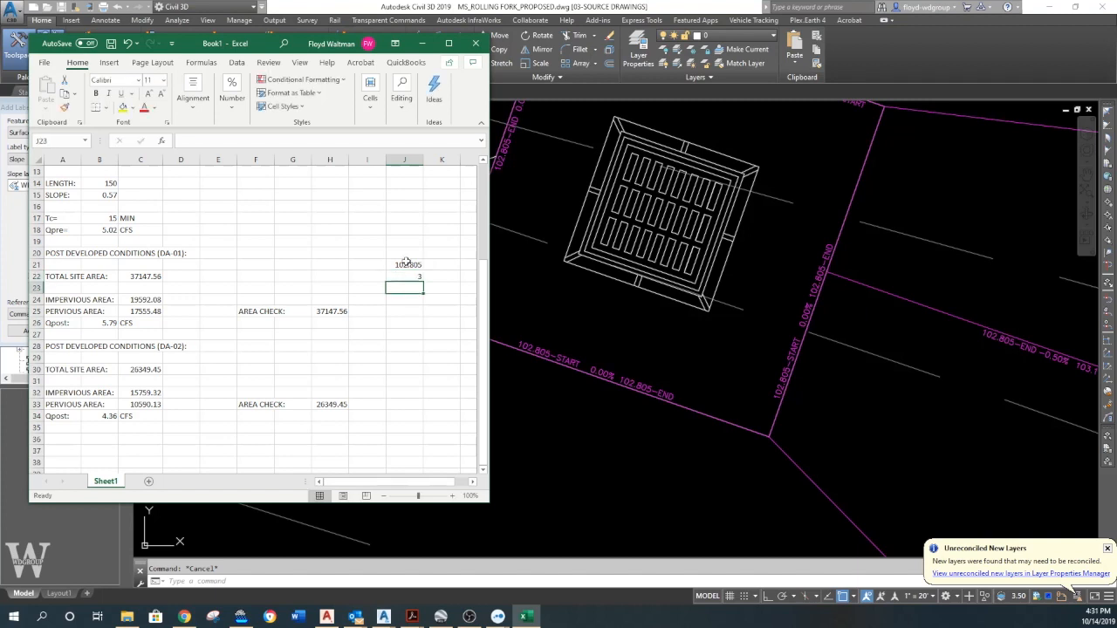
text(=)
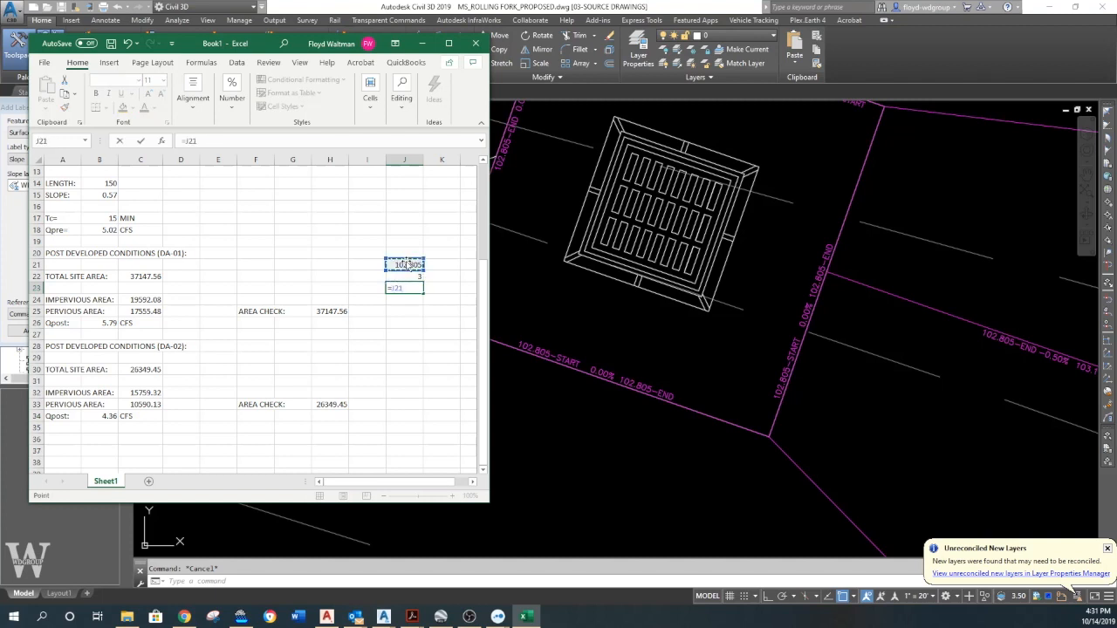
key(Return)
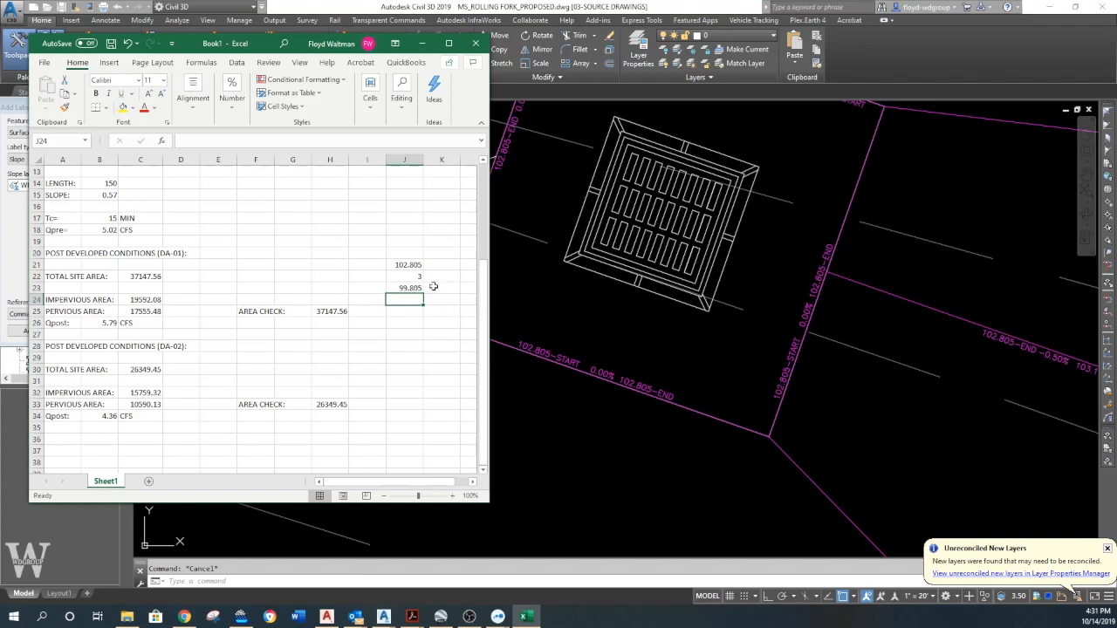
Examine the strip between the building and the west property line in the drawing, checking it against the elevation calculated in the workbook
click(547, 298)
scroll(472, 295, down, 8)
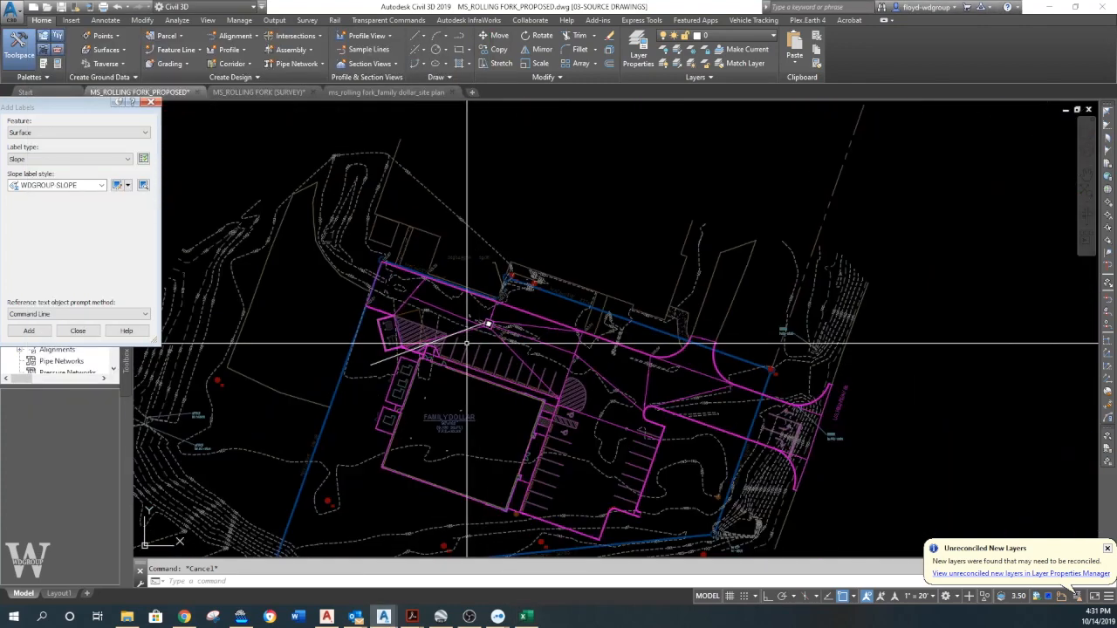
scroll(385, 382, up, 2)
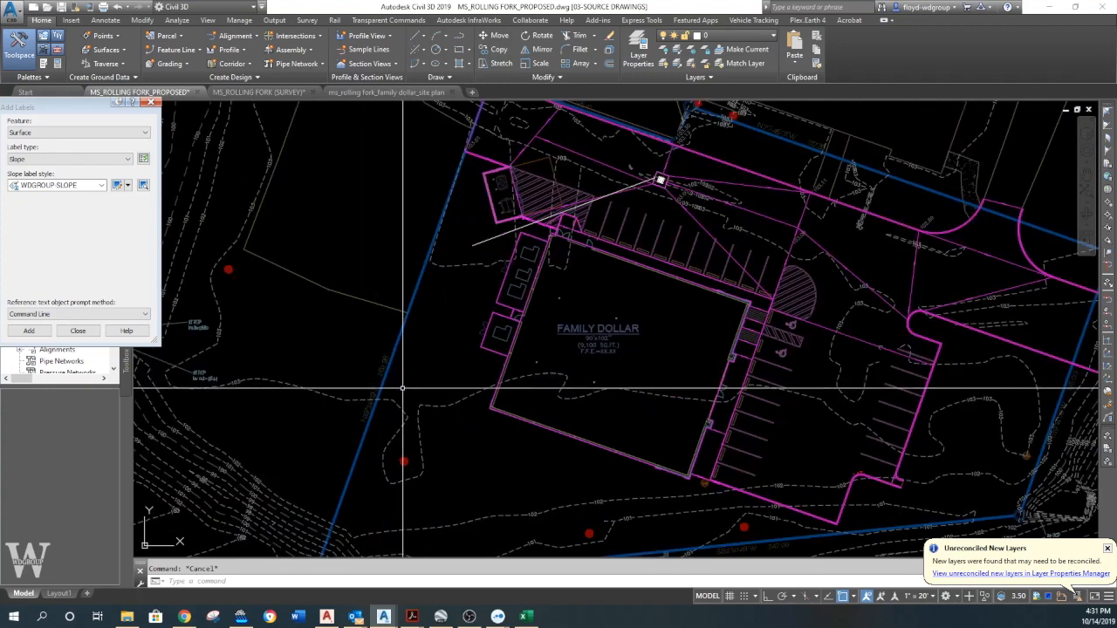
middle_drag(398, 390, 484, 402)
scroll(531, 376, up, 2)
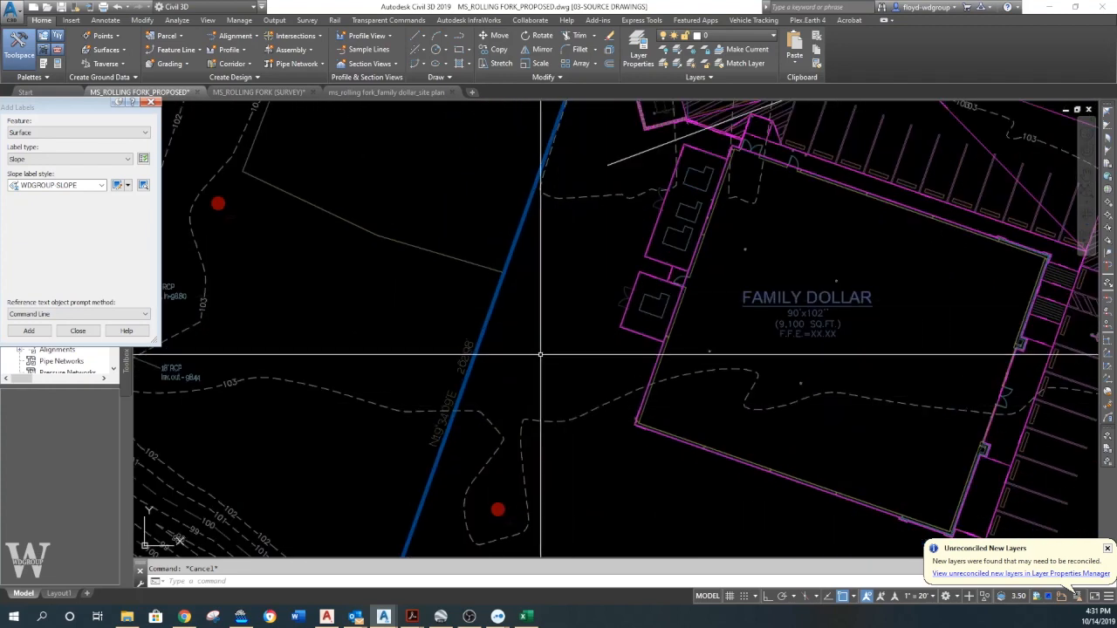
middle_drag(643, 304, 576, 397)
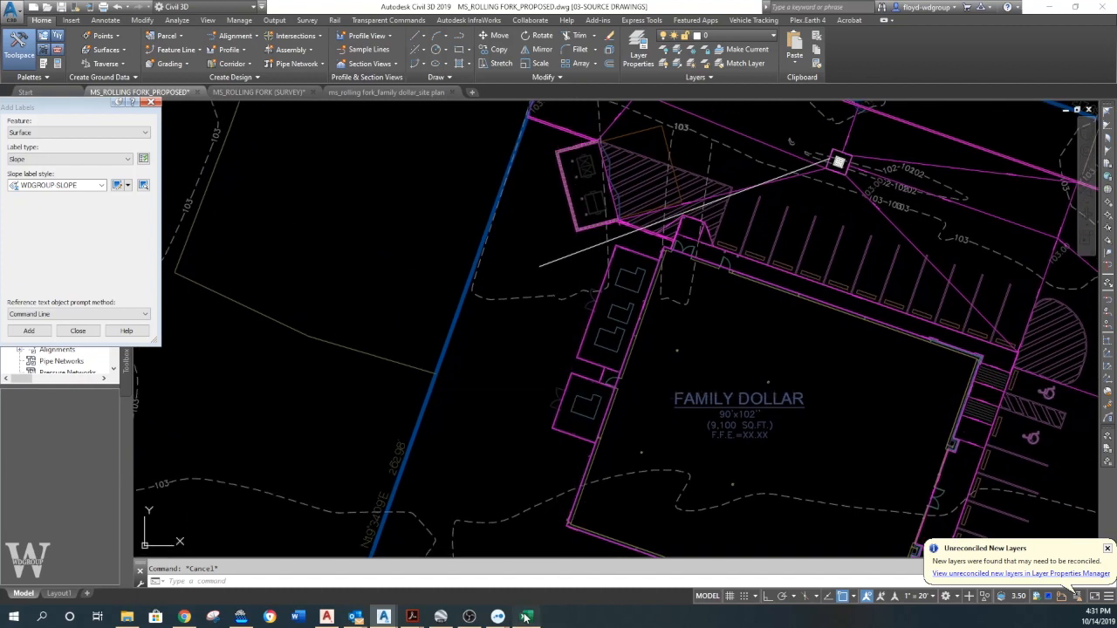
click(526, 616)
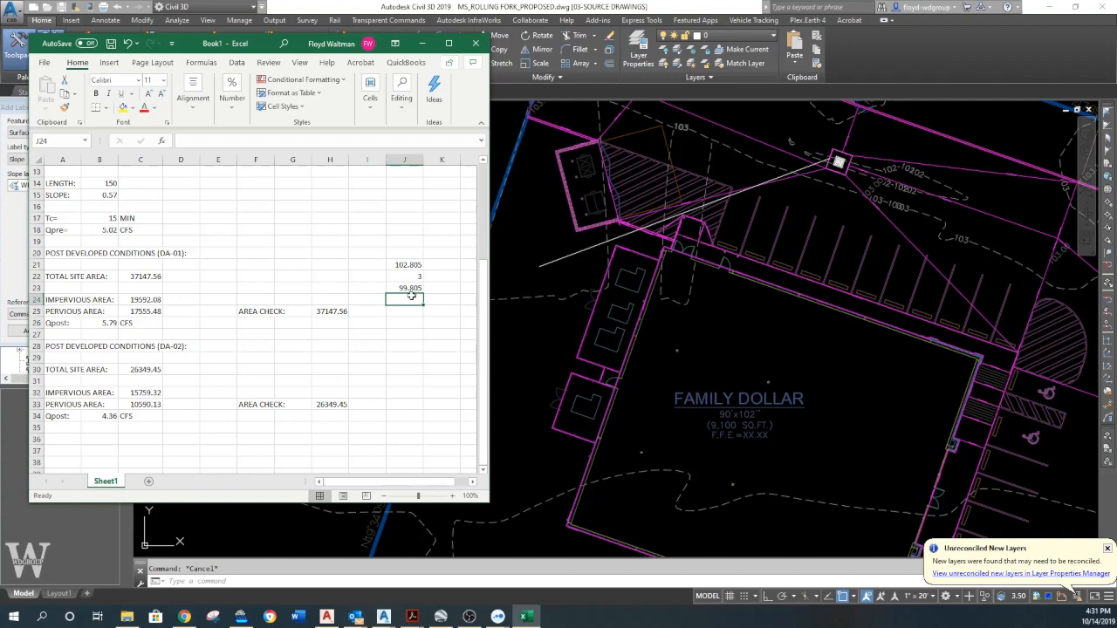
click(424, 43)
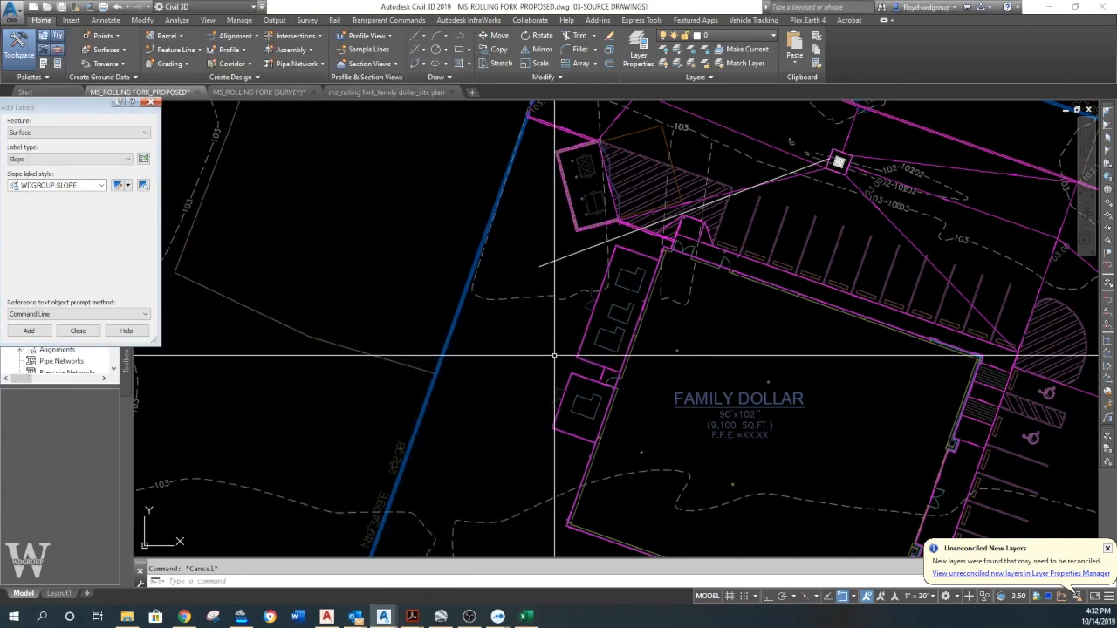
Draw a polyline along the west edge of the equipment pads, from the northern pad's northwest corner to the southern pad's southwest corner
text(pl)
key(Return)
scroll(768, 396, up, 3)
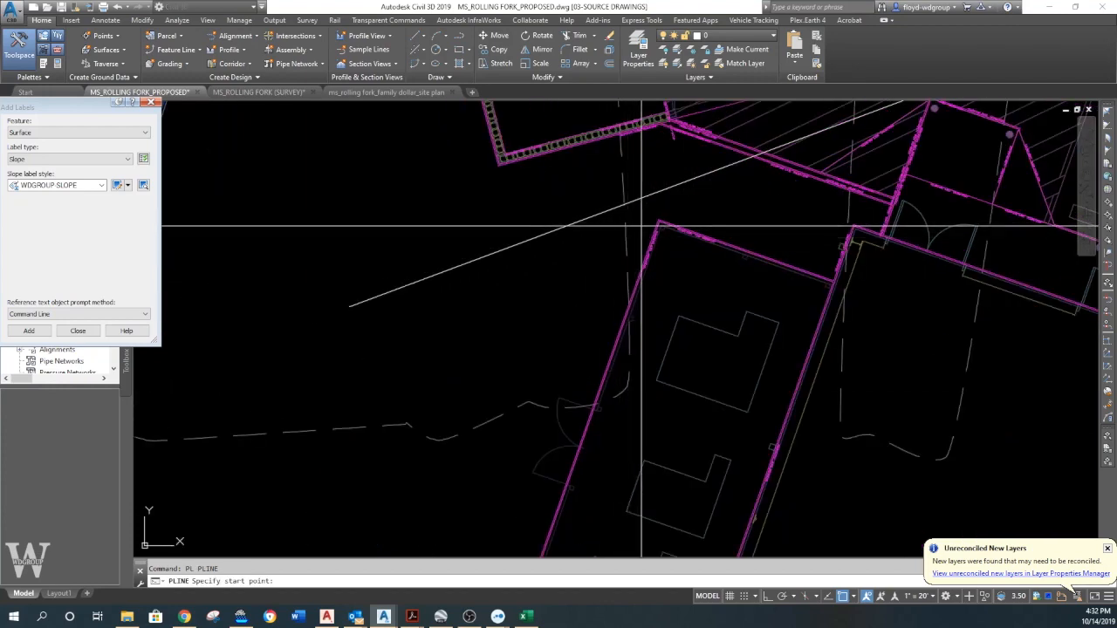
scroll(672, 227, up, 4)
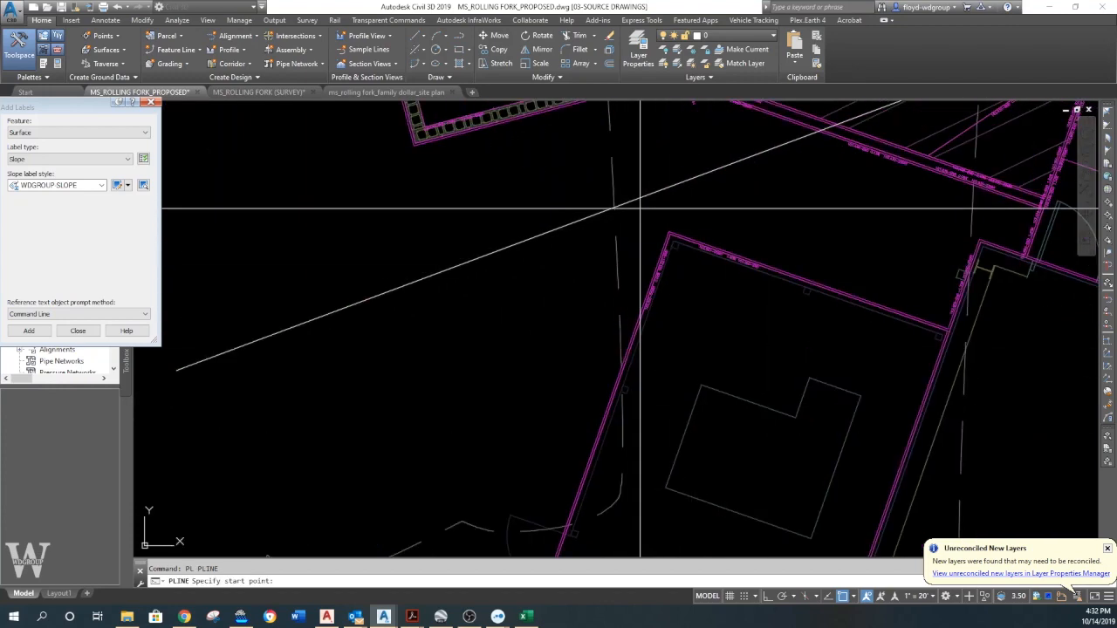
click(686, 244)
scroll(587, 384, down, 5)
middle_drag(583, 464, 638, 131)
scroll(539, 319, up, 4)
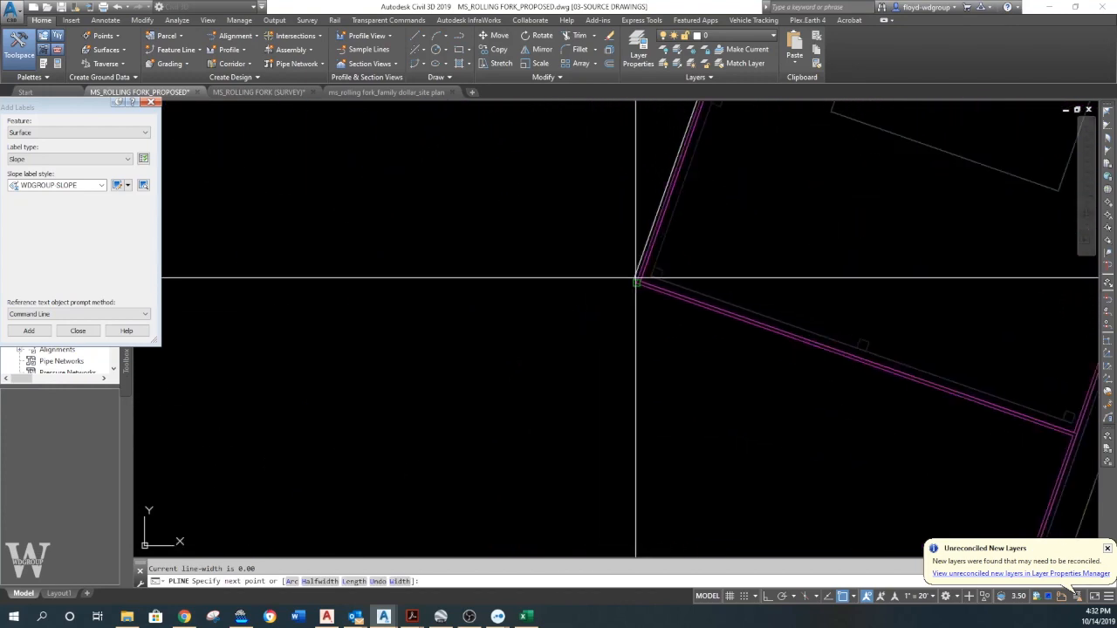
click(639, 278)
scroll(668, 258, down, 5)
middle_drag(713, 167, 601, 405)
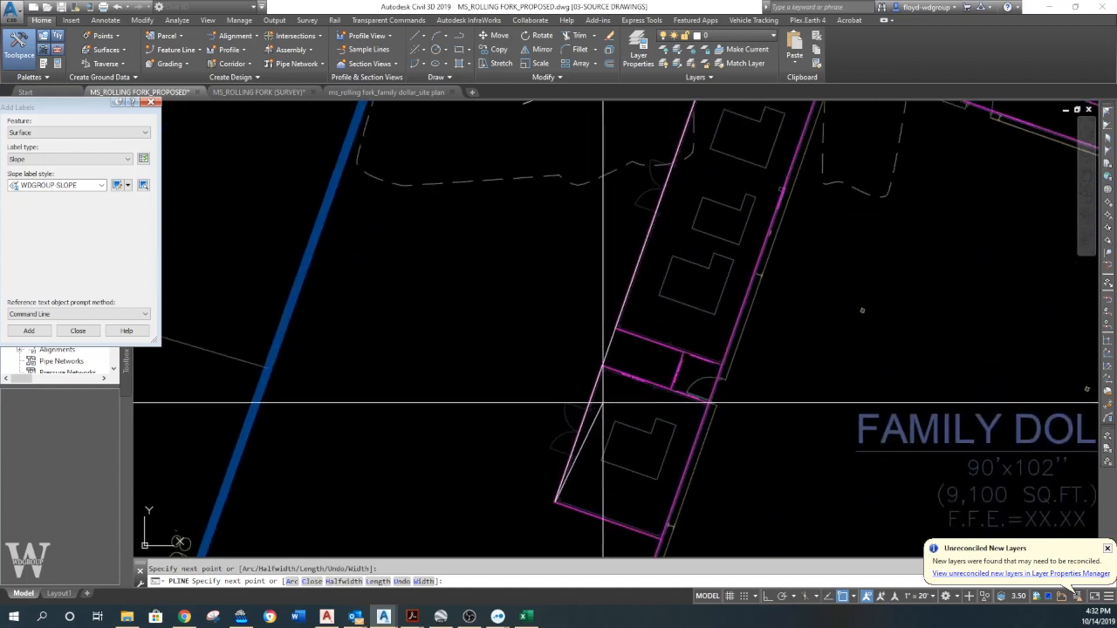
key(Escape)
Offset the polyline along the equipment pads by 5 toward the west property line
text(o)
key(Return)
text(5)
key(Return)
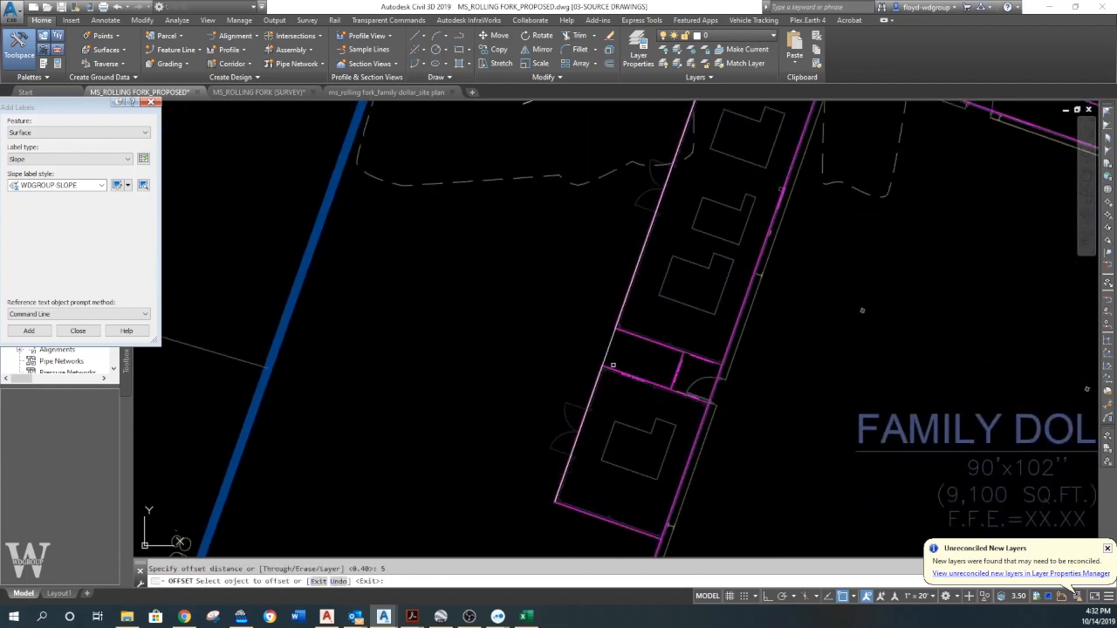
click(605, 352)
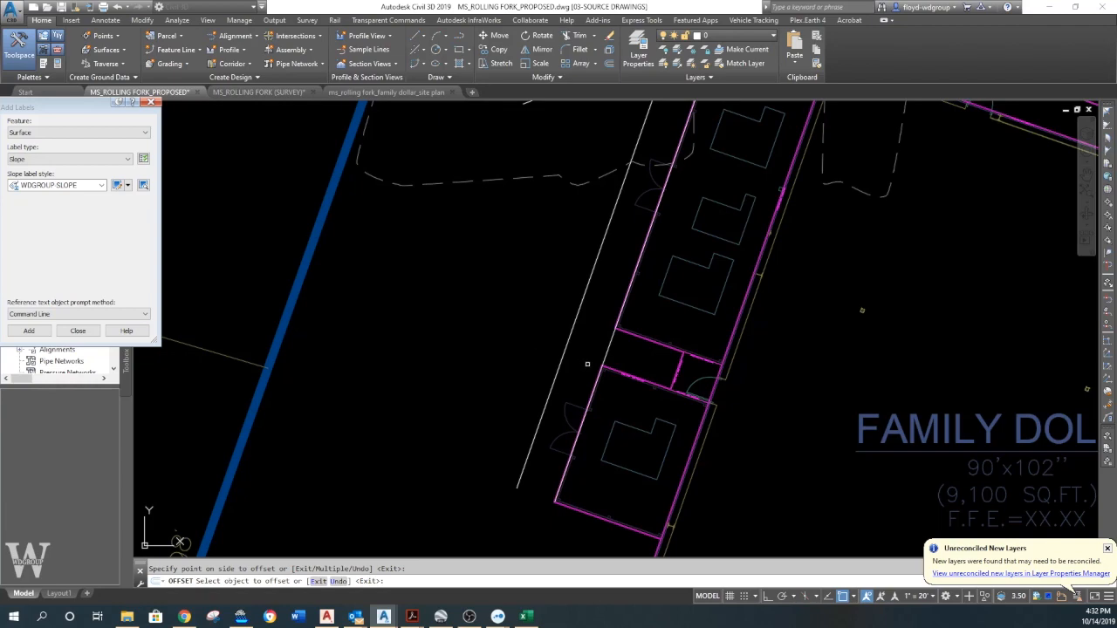
click(631, 379)
Set the label feature to Line and Curve and add a single-segment WDGROUP LINE label to the southern equipment pad's west edge
scroll(631, 379, up, 5)
scroll(631, 379, down, 6)
scroll(555, 407, up, 6)
middle_drag(554, 407, 549, 391)
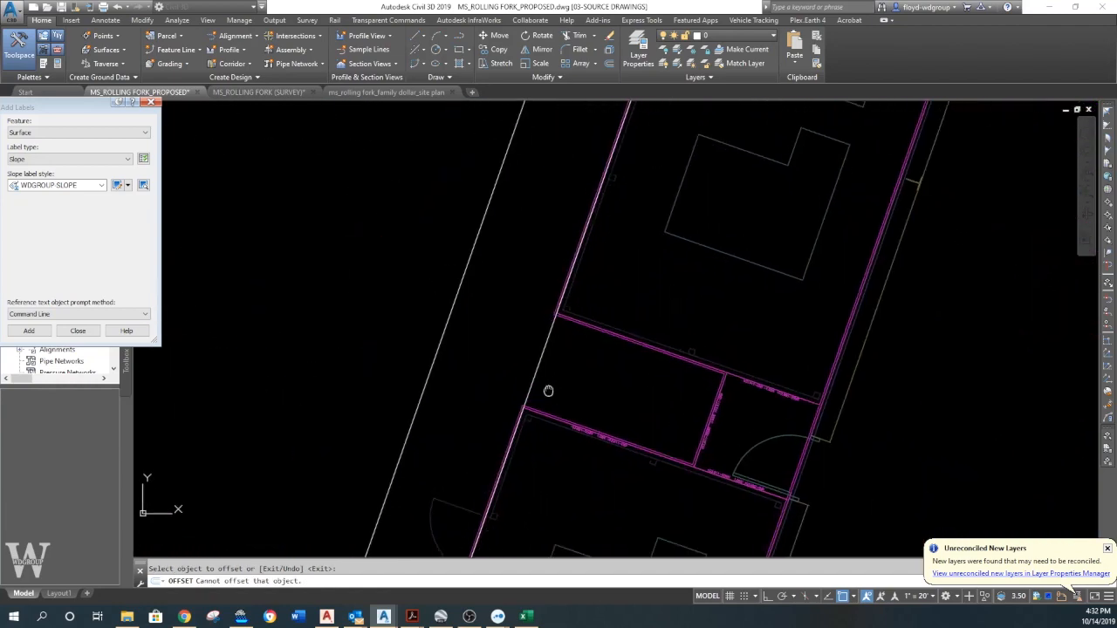
scroll(549, 378, up, 5)
click(28, 331)
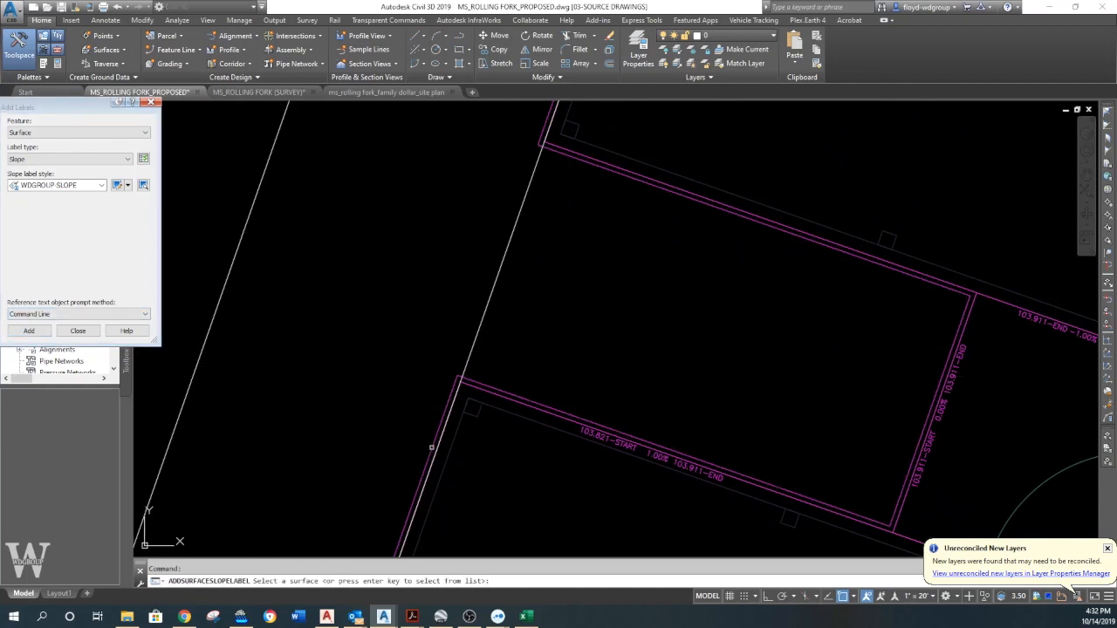
click(78, 132)
click(35, 155)
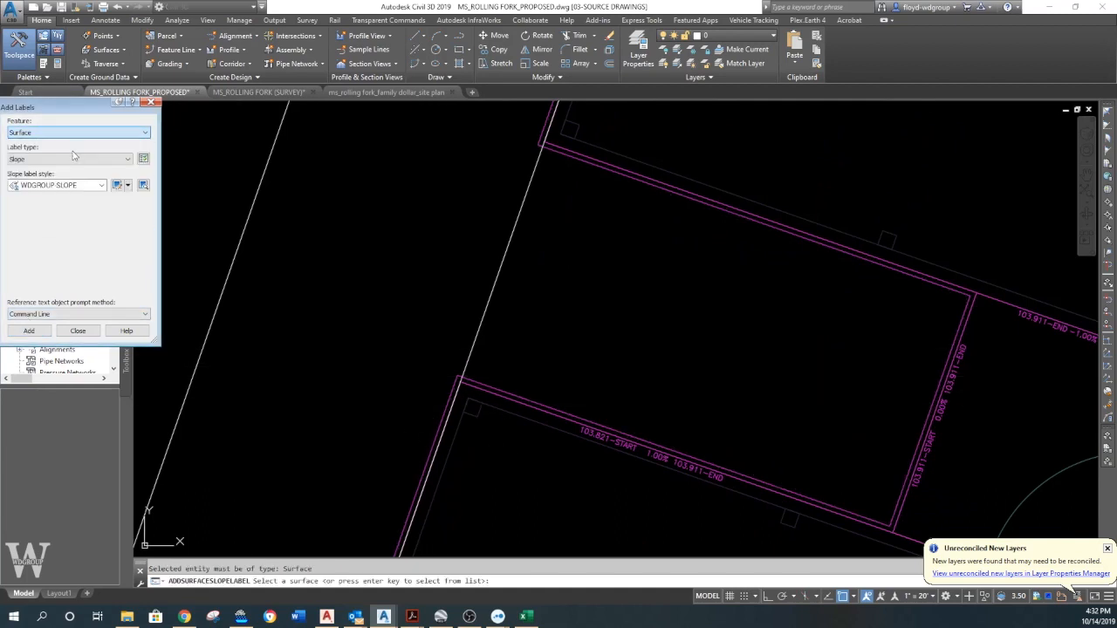
click(43, 336)
click(427, 480)
scroll(426, 481, down, 5)
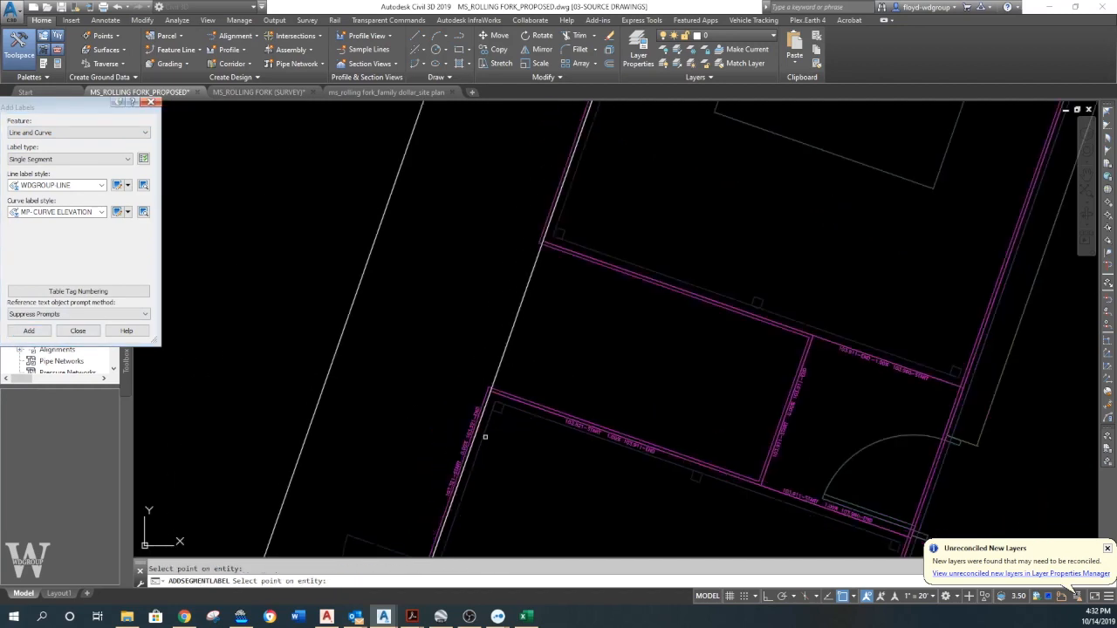
Offset the line west of the equipment pads three times in succession toward the west property line, at a closer spacing
key(Escape)
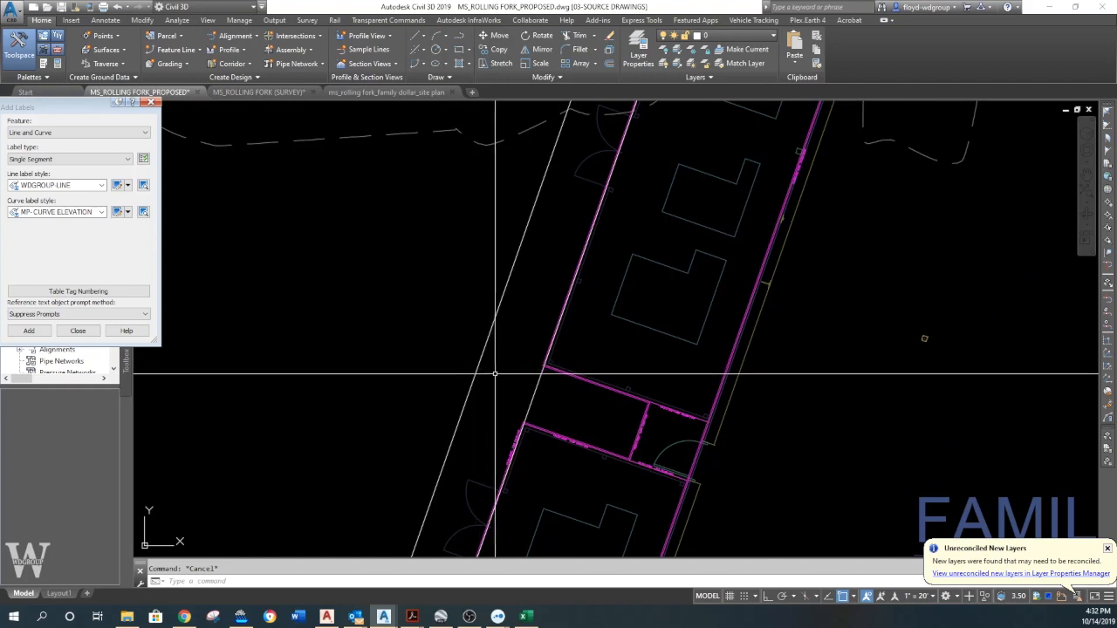
scroll(504, 373, down, 3)
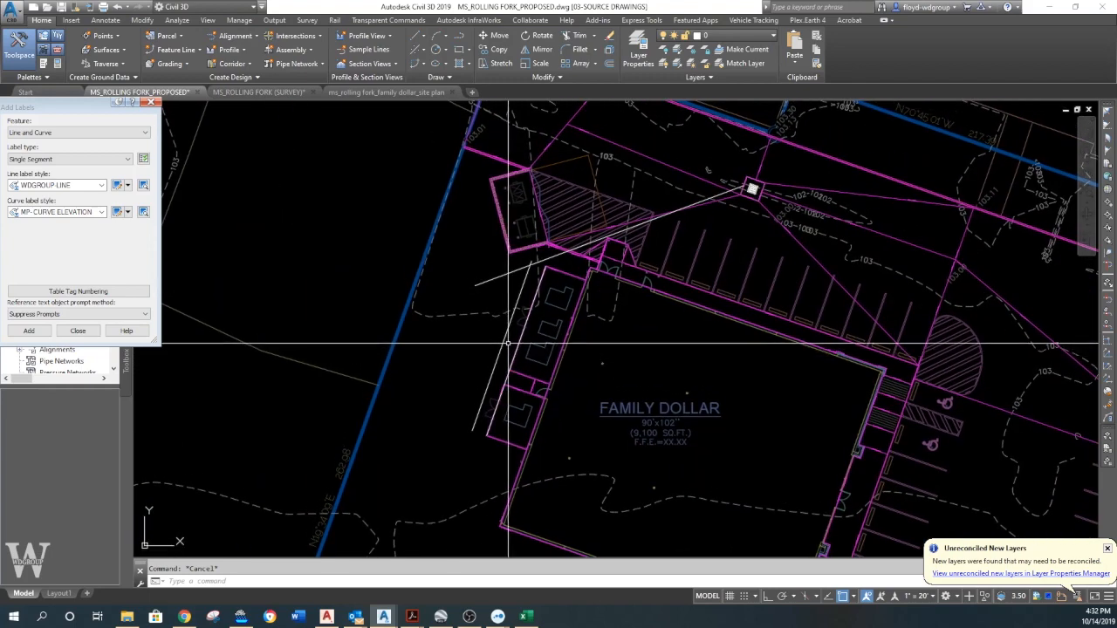
scroll(508, 343, up, 2)
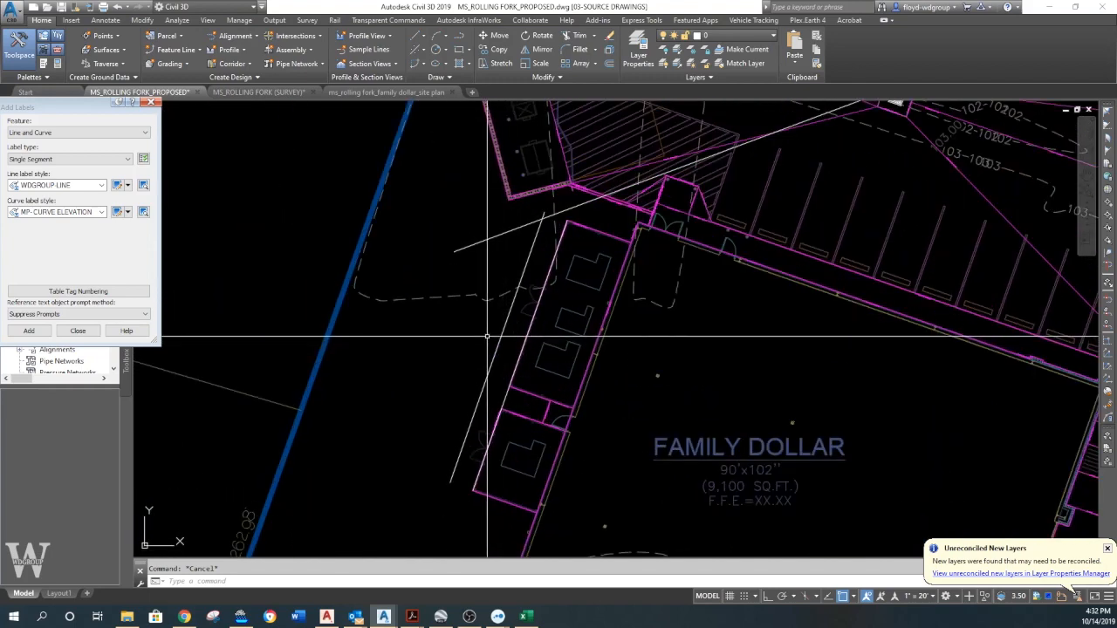
text(o)
key(Return)
key(Return)
click(492, 352)
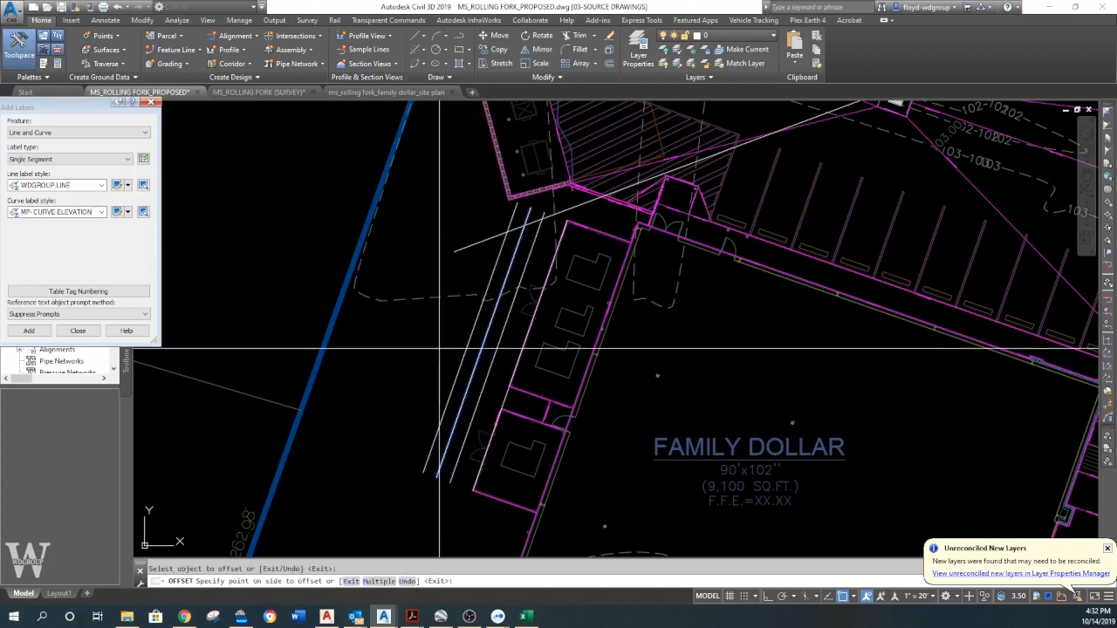
click(469, 346)
click(469, 346)
key(Return)
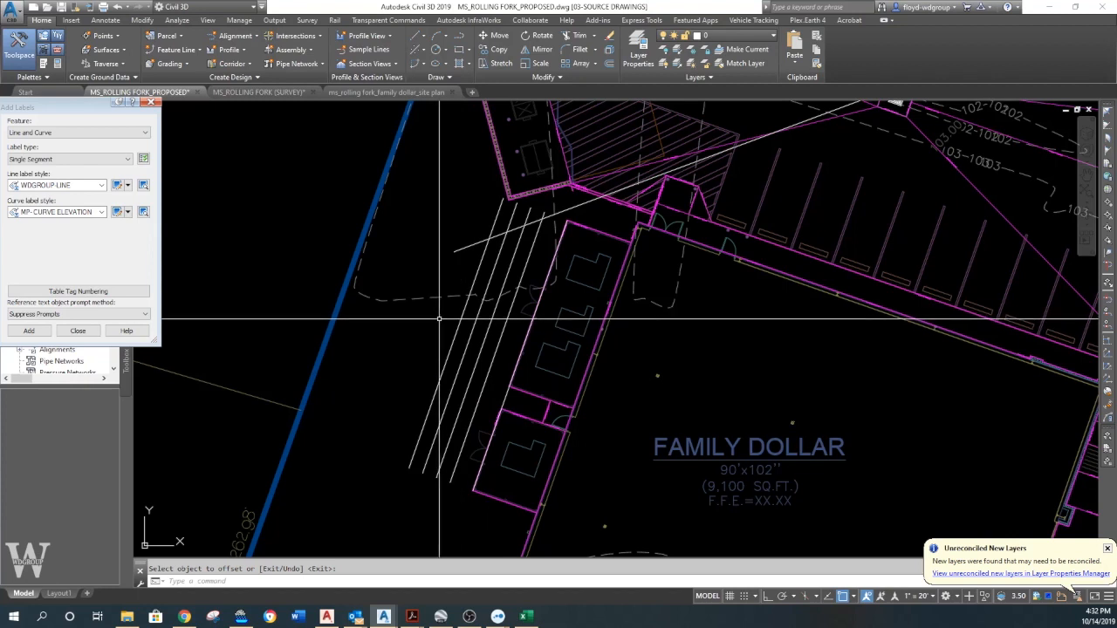
Offset the westernmost of the new parallel lines by 5 toward the west property line
key(Return)
text(5)
key(Return)
click(450, 350)
click(402, 341)
key(Return)
Offset the westernmost grading line by 3 toward the west property line, repeating to form three more parallel lines
key(Return)
text(3)
key(Return)
click(430, 334)
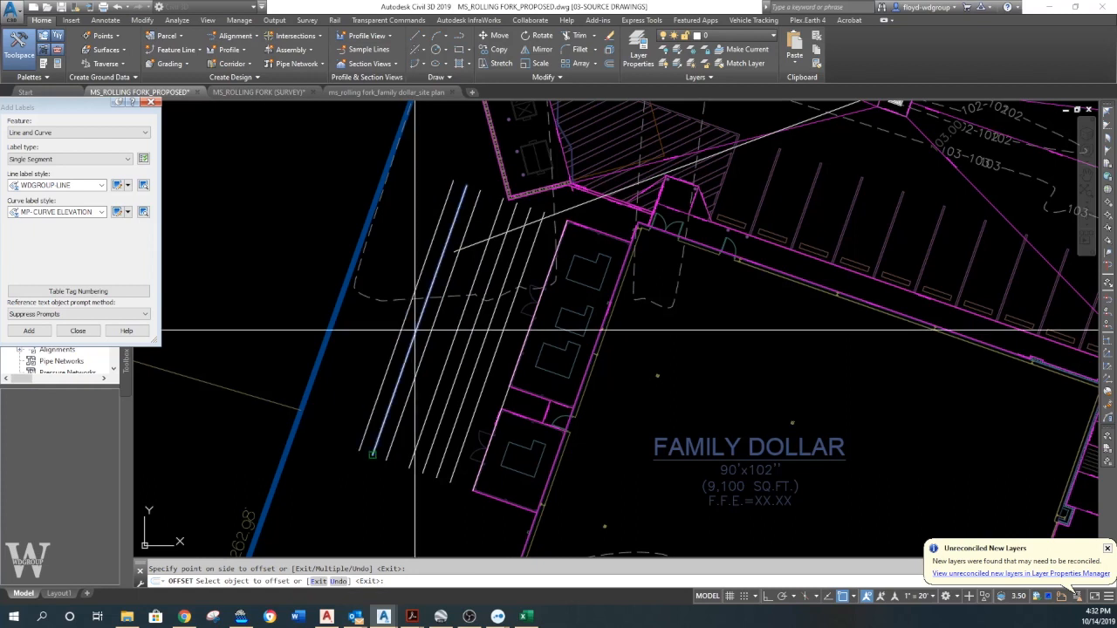
click(386, 323)
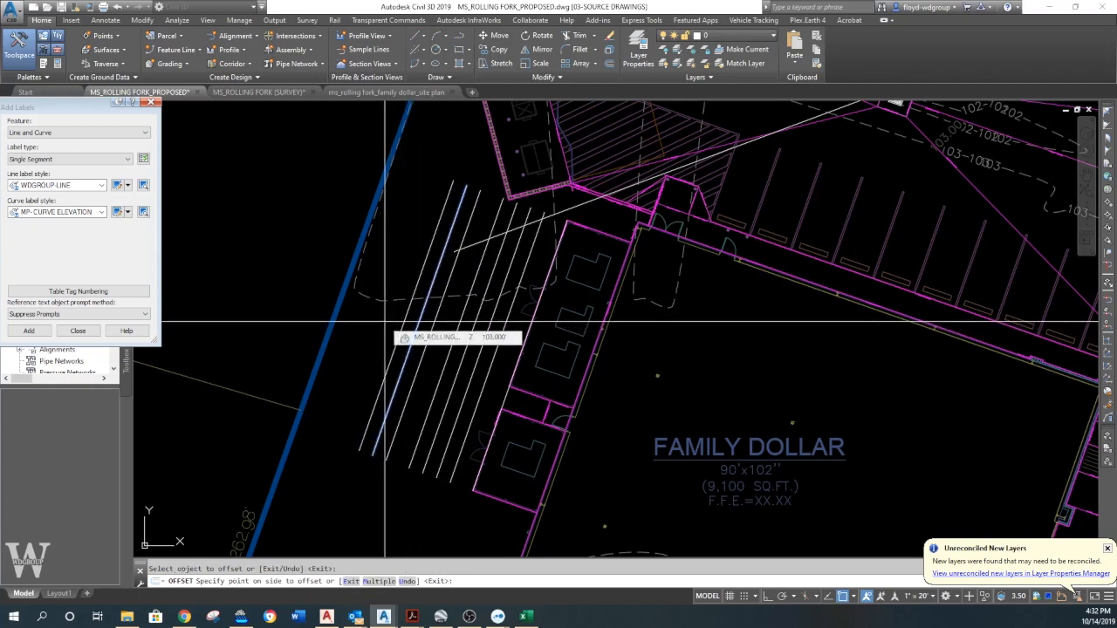
click(393, 322)
click(325, 306)
key(Escape)
Draw a polyline across the north ends of the parallel grading lines, from the easternmost line to the westernmost, using nearest snap
text(pl)
key(Return)
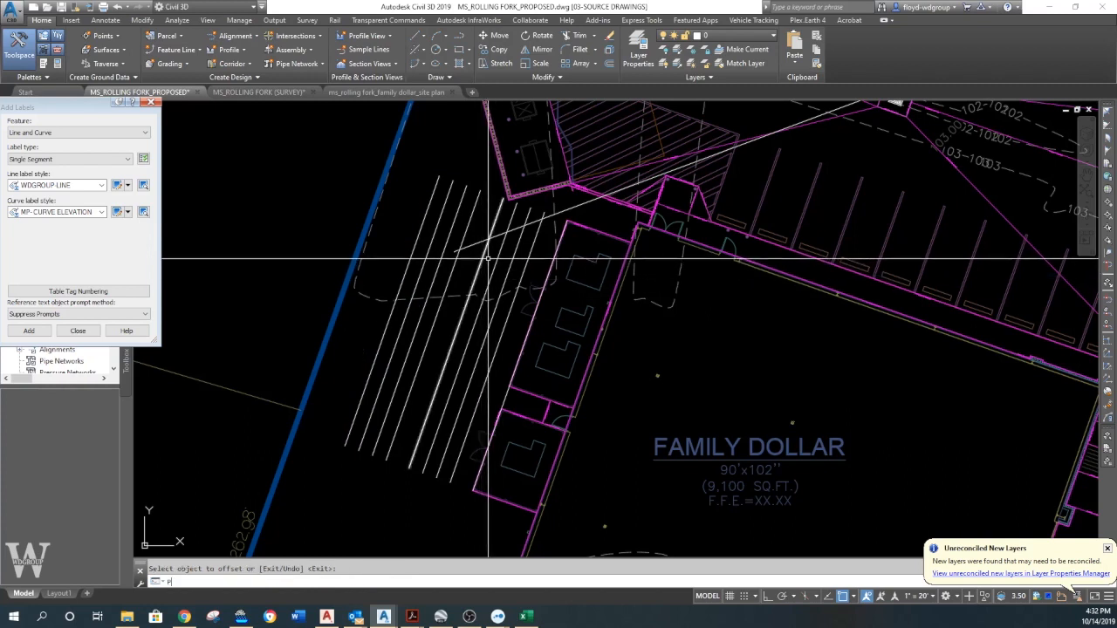
text(nea)
key(Return)
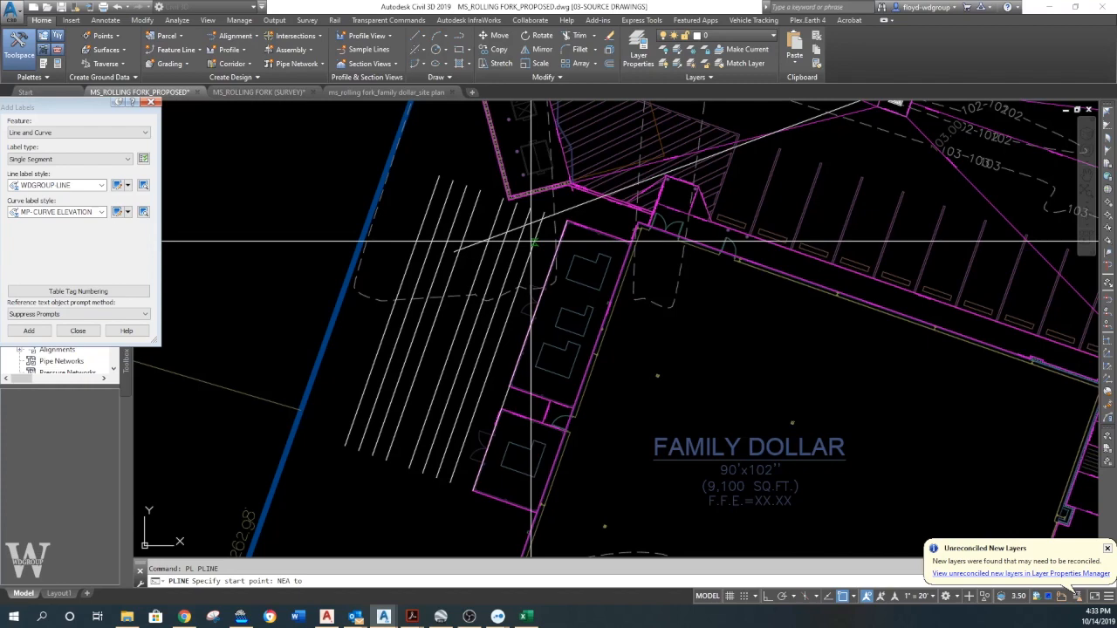
click(460, 224)
Offset the cross line by 3 toward the south, repeating it from each new line
text(o)
key(Return)
text(3)
key(Return)
click(517, 238)
click(527, 238)
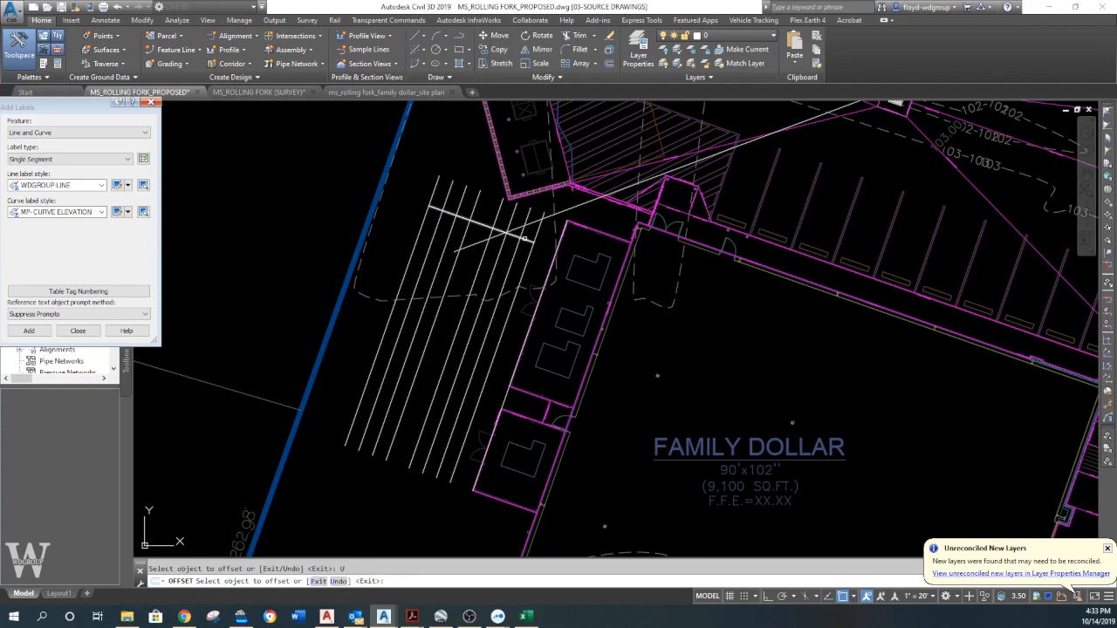
click(520, 253)
click(522, 274)
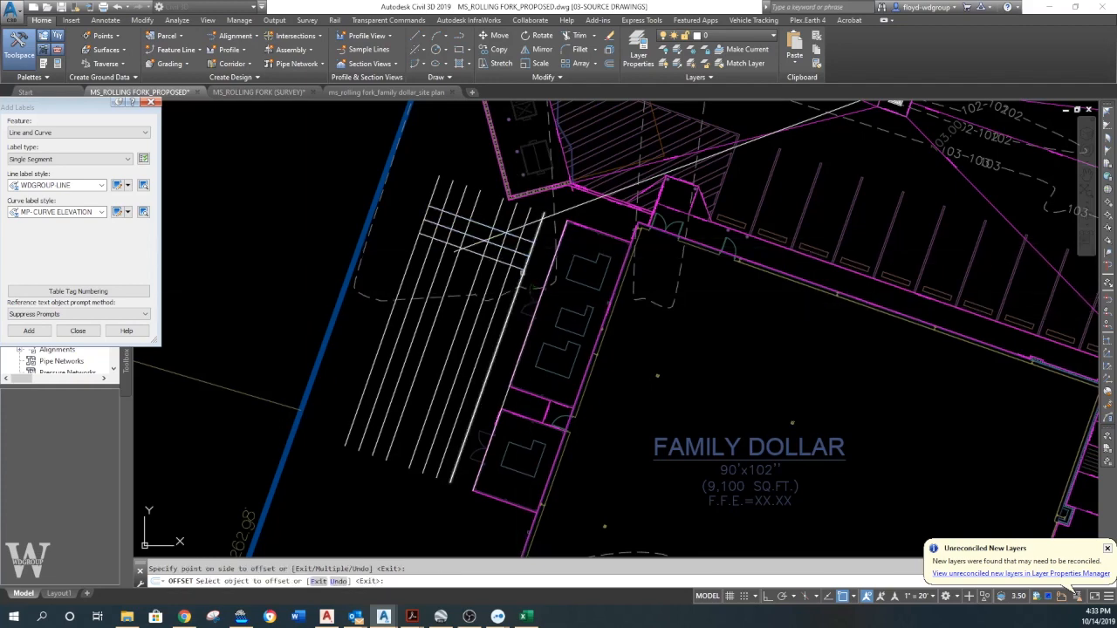
key(Return)
Align the UCS to one of the parallel grading lines west of the building
scroll(492, 286, down, 2)
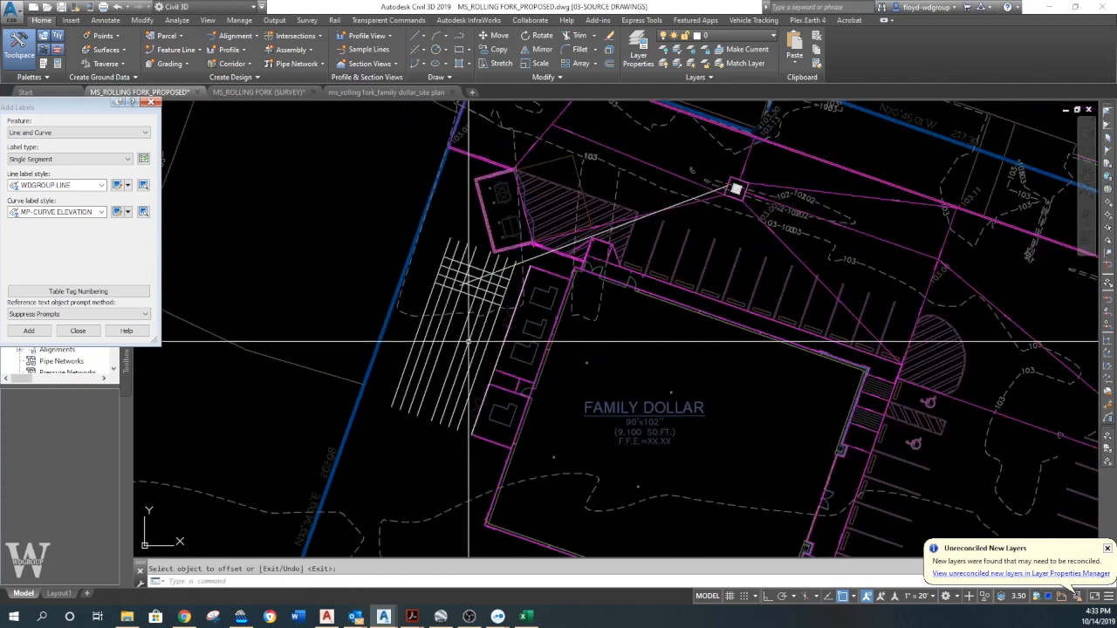
middle_drag(491, 286, 527, 190)
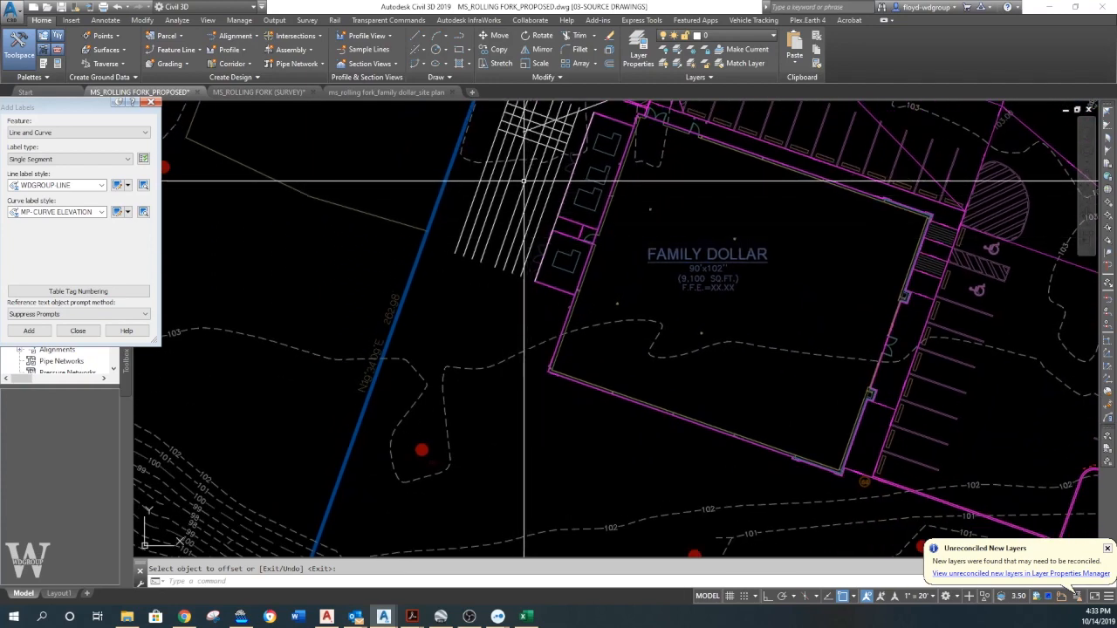
text(ucs)
key(Return)
text(E)
key(Return)
click(500, 246)
middle_drag(520, 174, 493, 214)
Copy the southernmost cross line straight south along the grading lines, with ortho on, to beside the red marker
text(c)
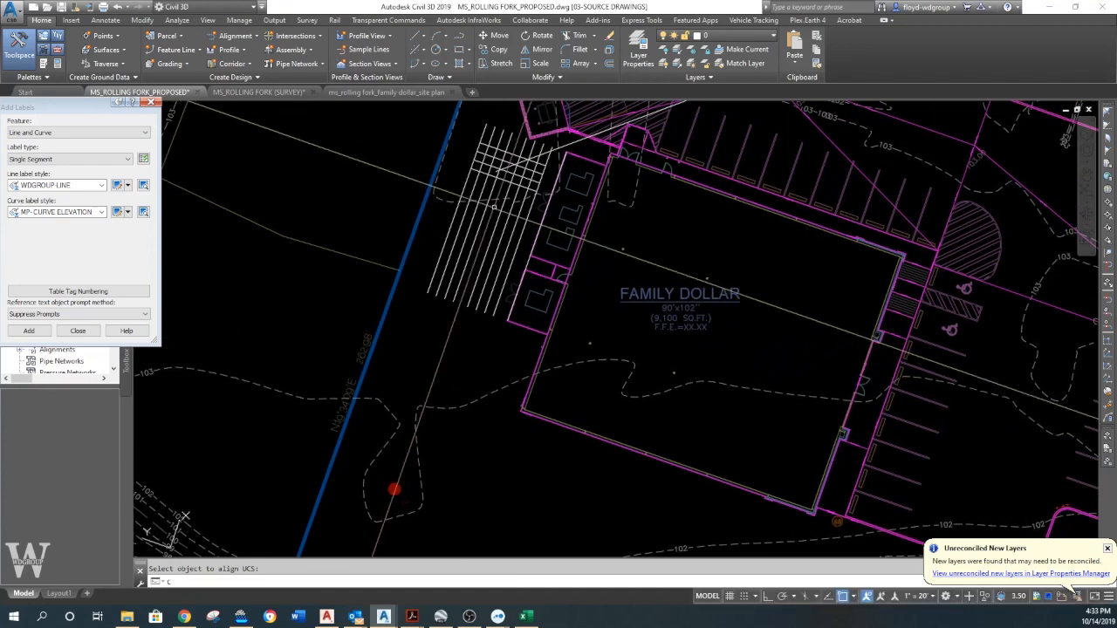
text(p)
key(Return)
key(Return)
click(537, 187)
key(F8)
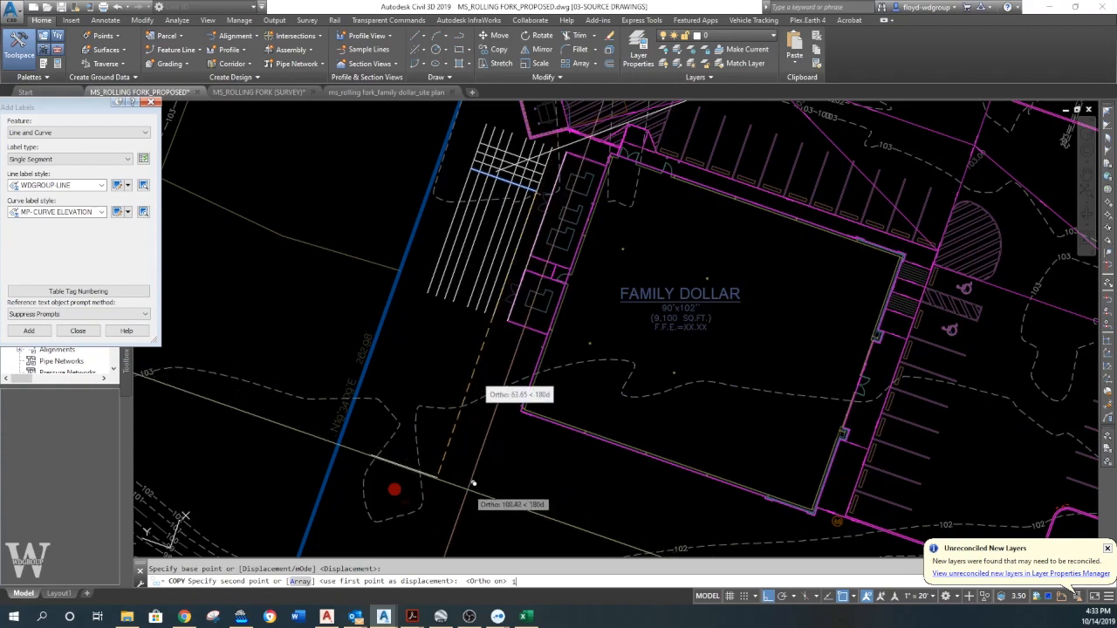
key(Escape)
Offset the copied south cross line by 3 toward the north three times in succession
scroll(473, 484, down, 5)
mouse_move(458, 450)
middle_down()
mouse_move(472, 427)
mouse_move(447, 463)
middle_up()
scroll(471, 428, up, 2)
text(o)
key(Return)
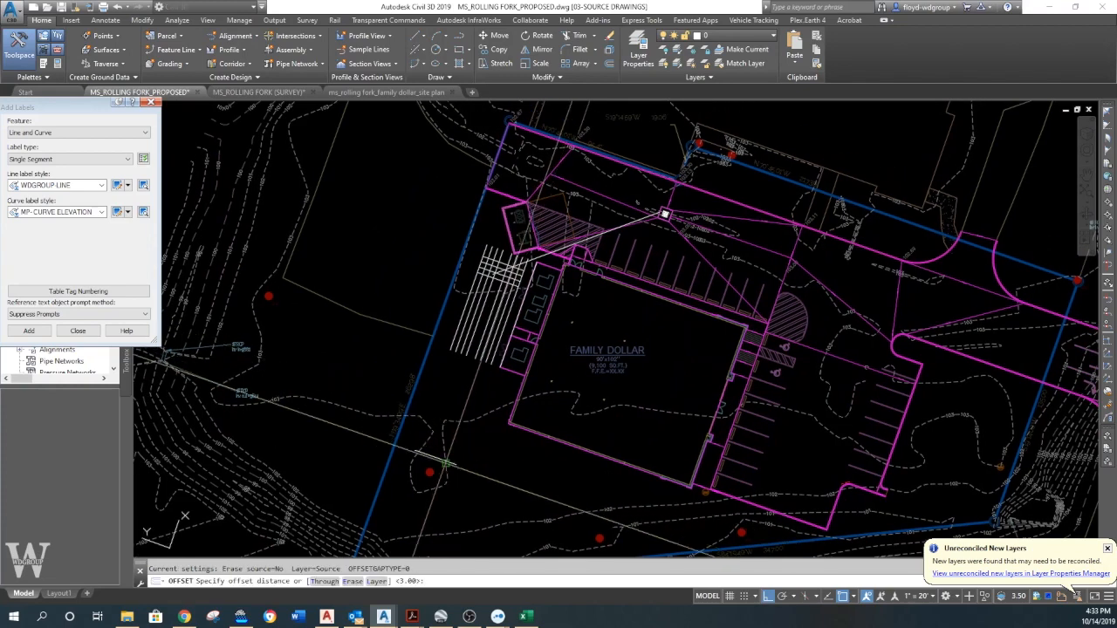
scroll(445, 462, up, 2)
key(Return)
click(426, 452)
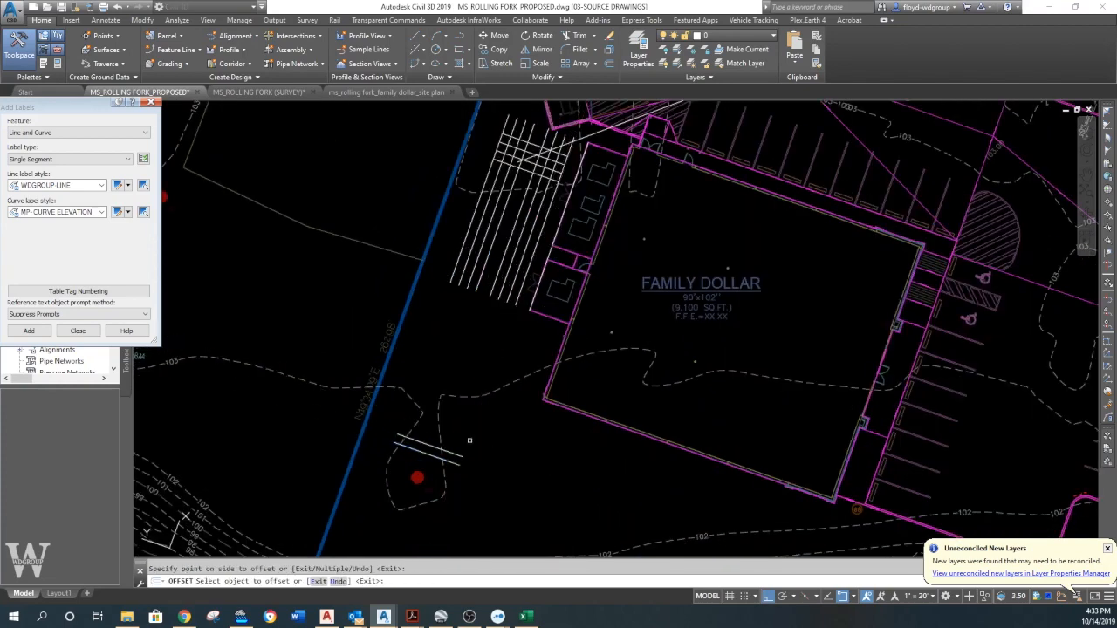
click(453, 453)
click(462, 430)
click(456, 445)
click(473, 427)
key(Return)
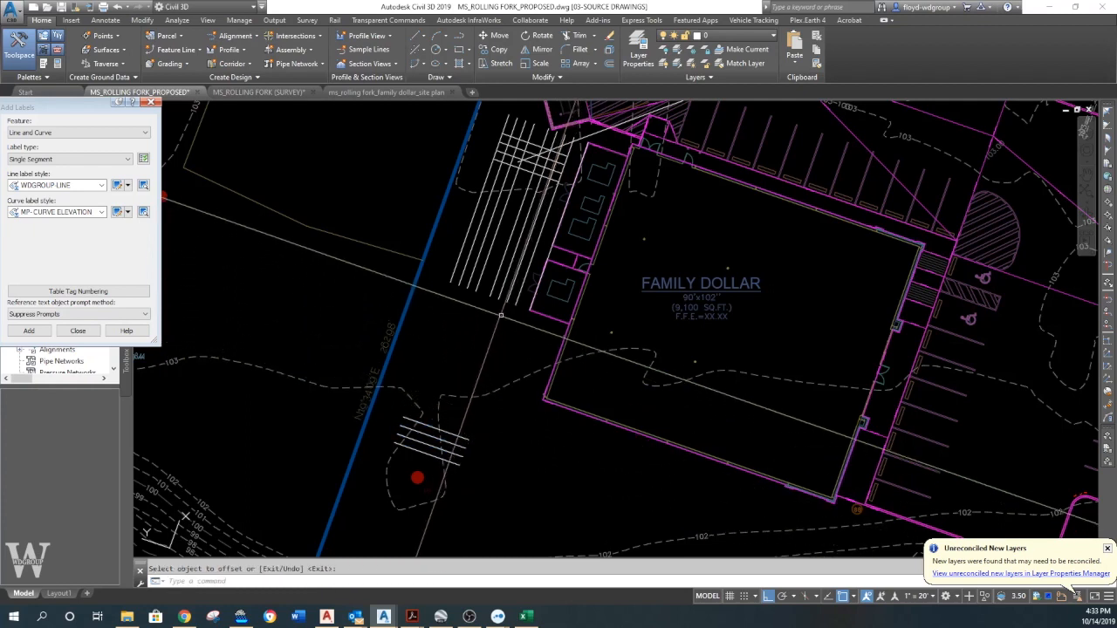
Fillet the two innermost grading lines with the innermost north and south cross lines at radius 2, forming a closed loop
text(f)
key(Return)
text(r)
key(Return)
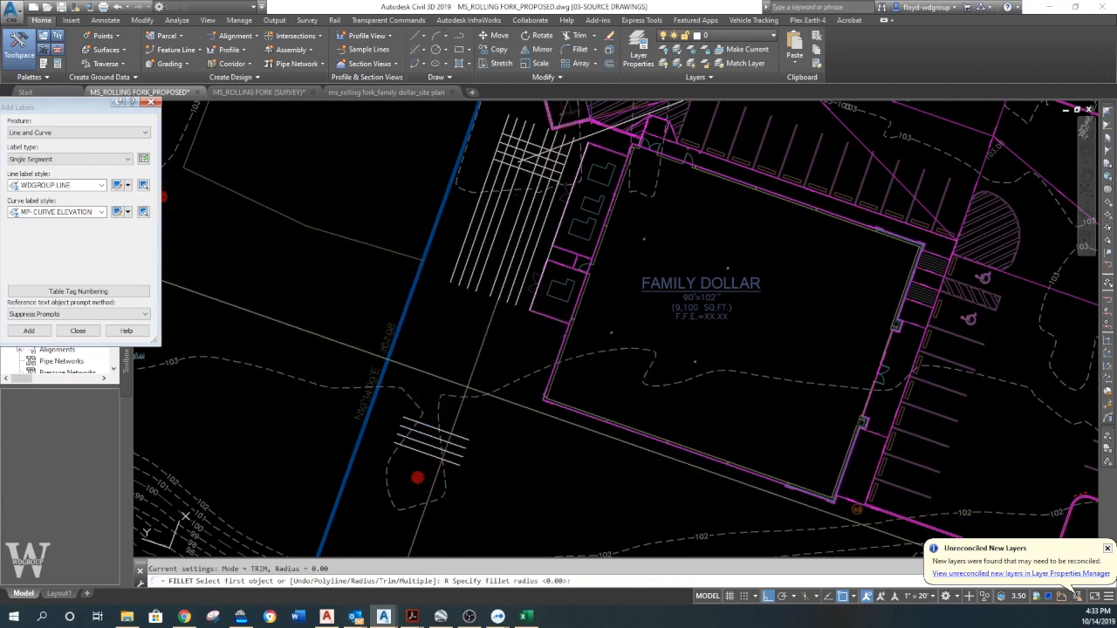
click(478, 283)
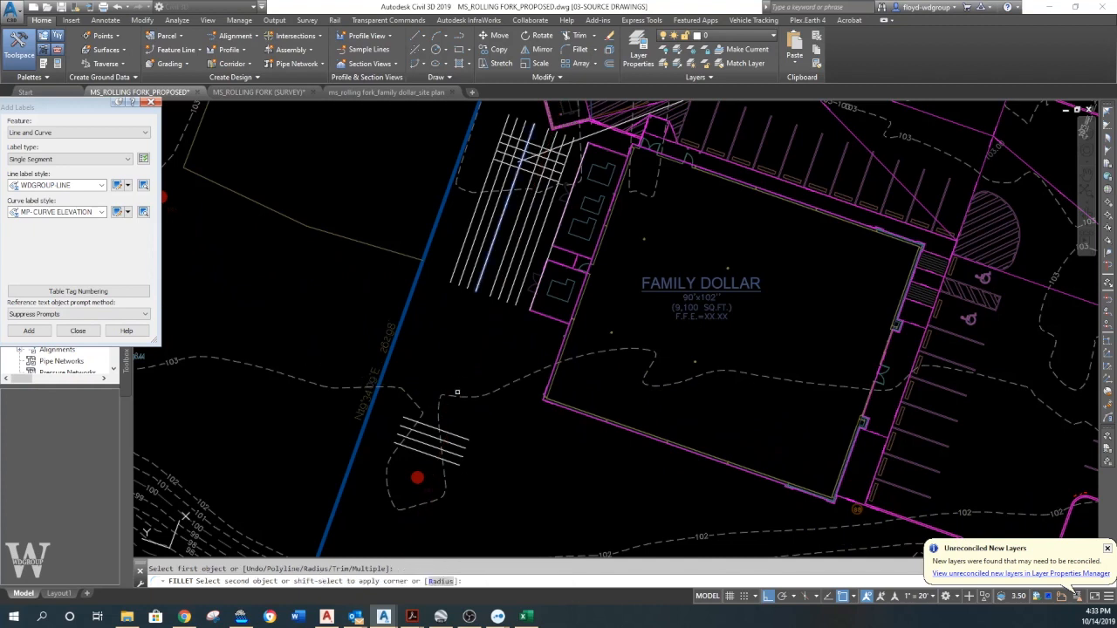
click(449, 430)
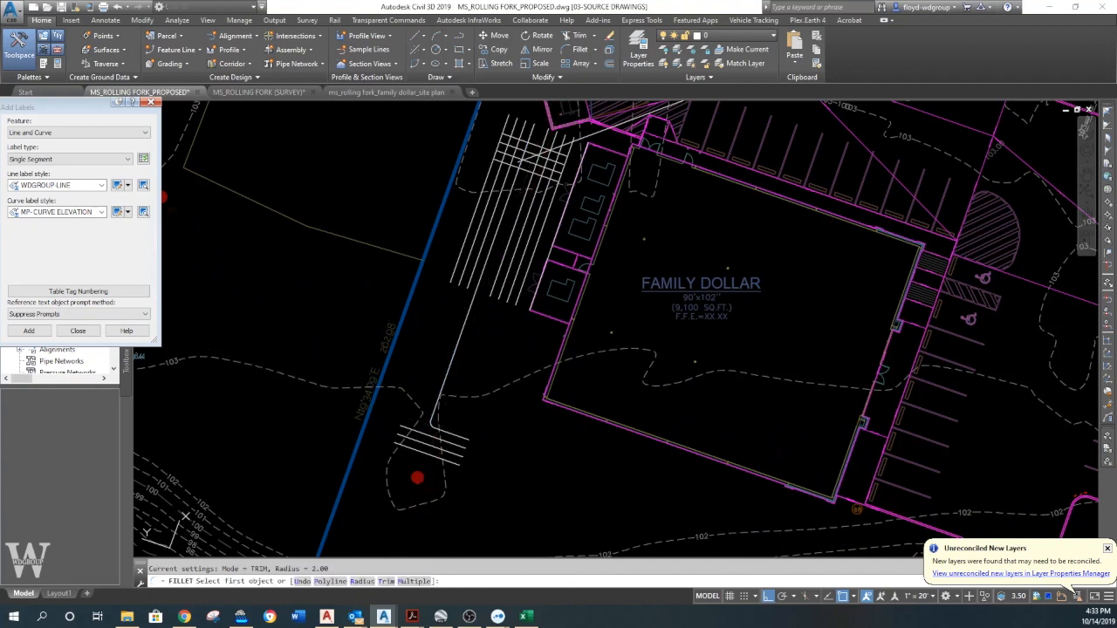
click(519, 185)
Offset the innermost rounded loop outward repeatedly to form concentric loops along the surrounding grading lines
text(o)
key(Return)
text(2)
key(Return)
click(497, 233)
click(432, 194)
click(466, 302)
click(452, 297)
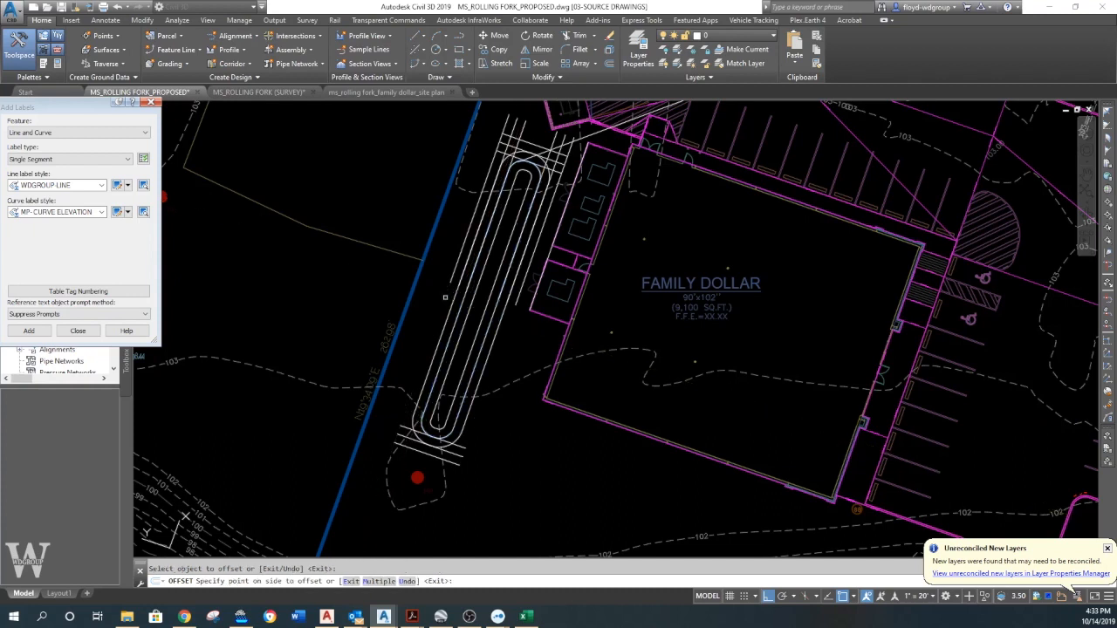
key(Escape)
Erase the leftover straight lines and cross lines around the loops' north end, including the line from the grate inlet
text(e)
key(Return)
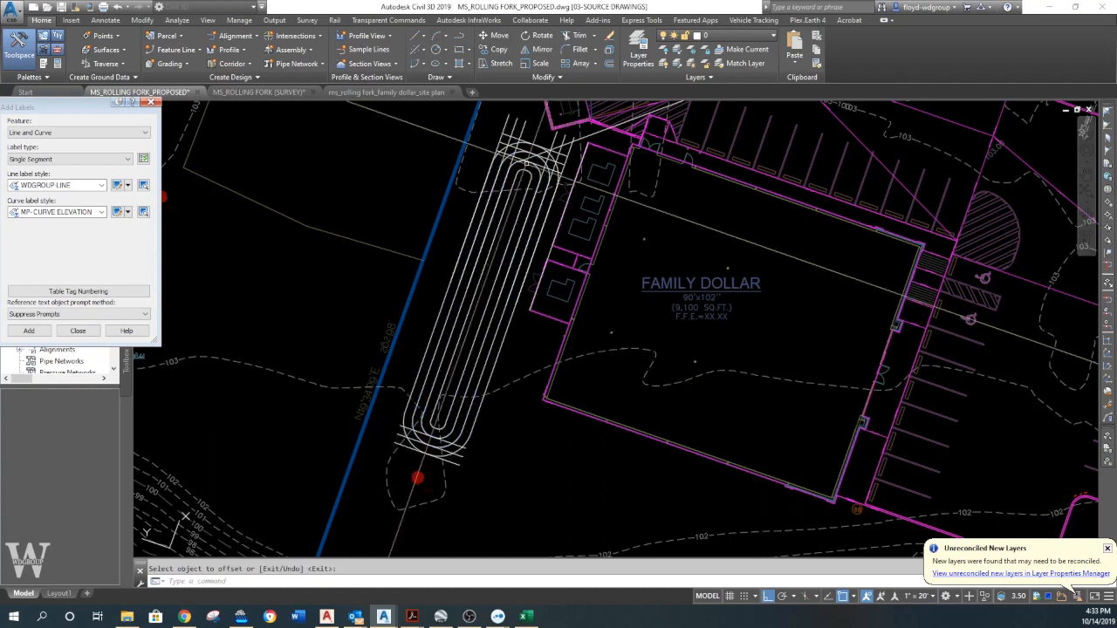
click(503, 129)
click(500, 133)
key(Return)
key(Return)
click(502, 141)
click(502, 152)
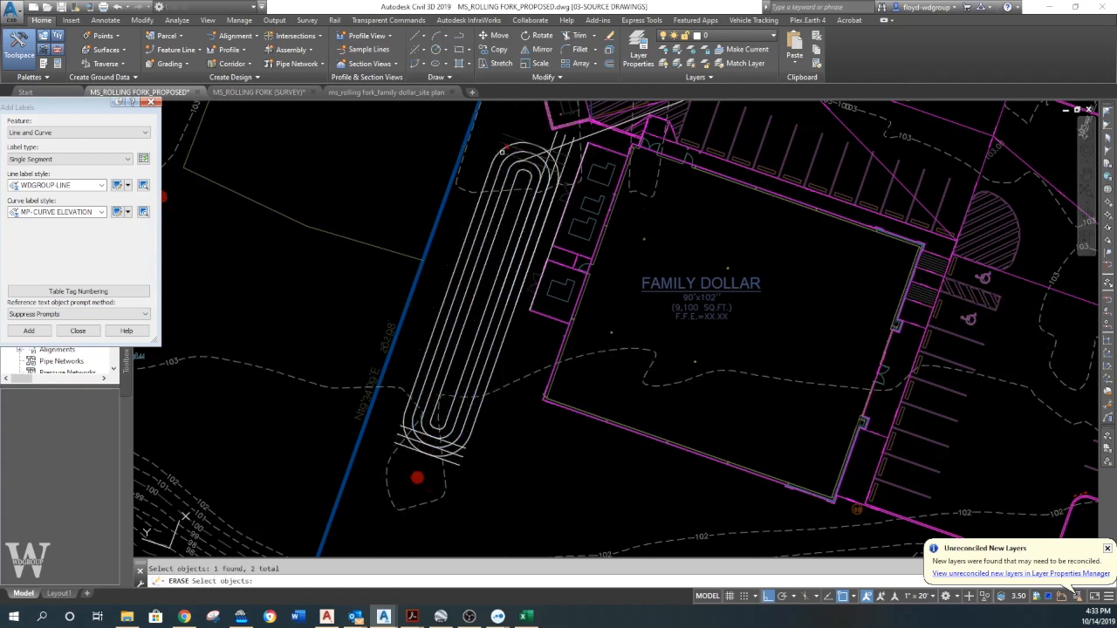
click(558, 139)
click(567, 143)
click(573, 143)
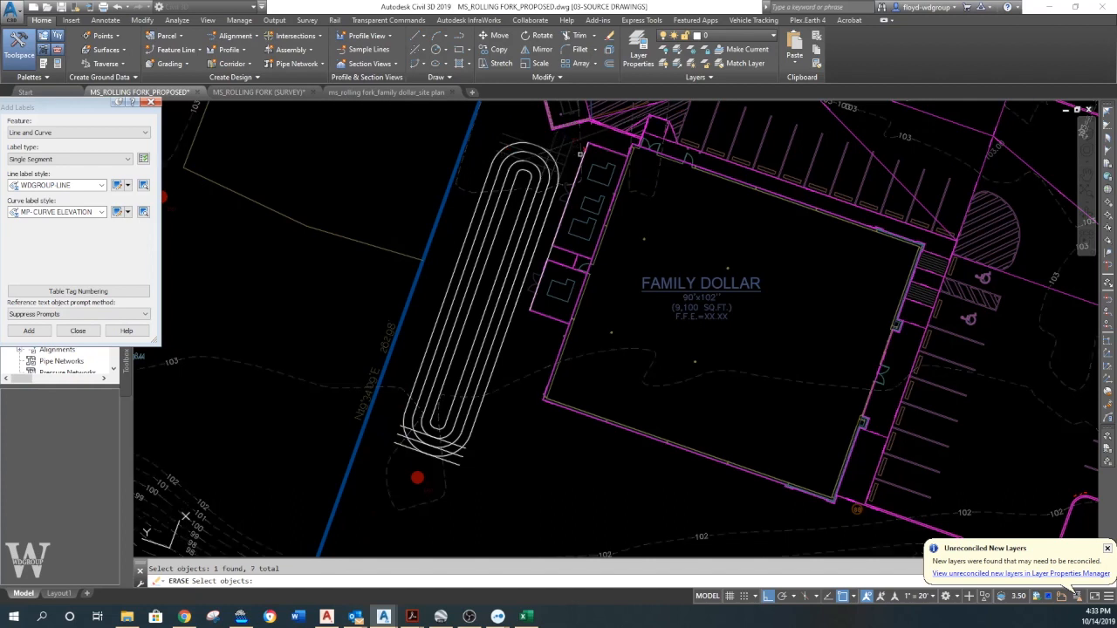
key(Return)
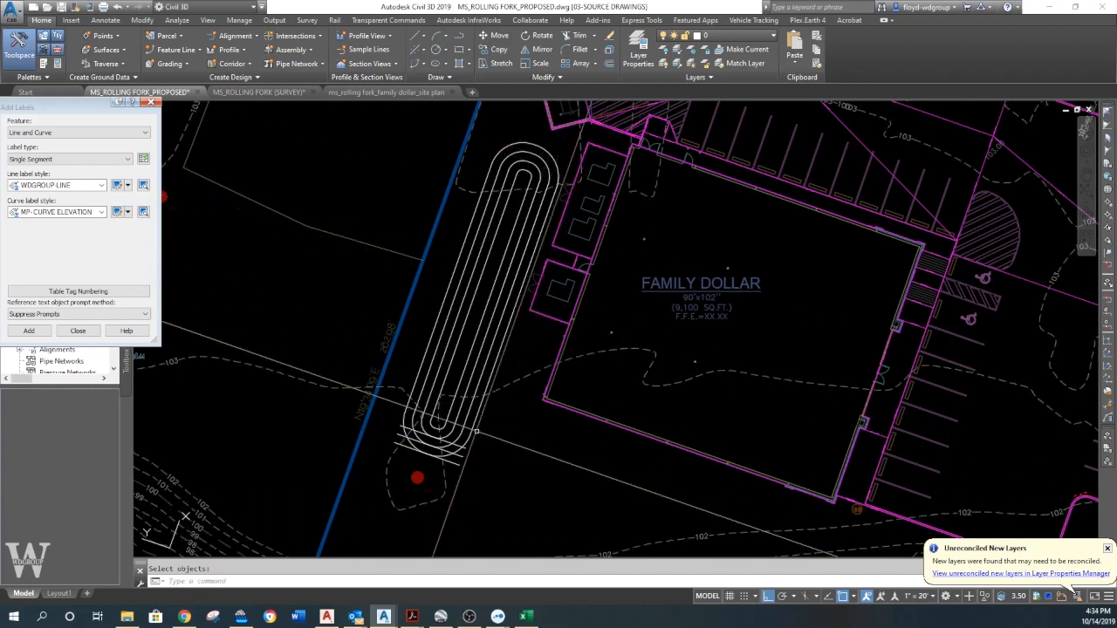
Erase the leftover cross lines at the south end of the loops with a window selection
text(w)
key(Return)
click(395, 420)
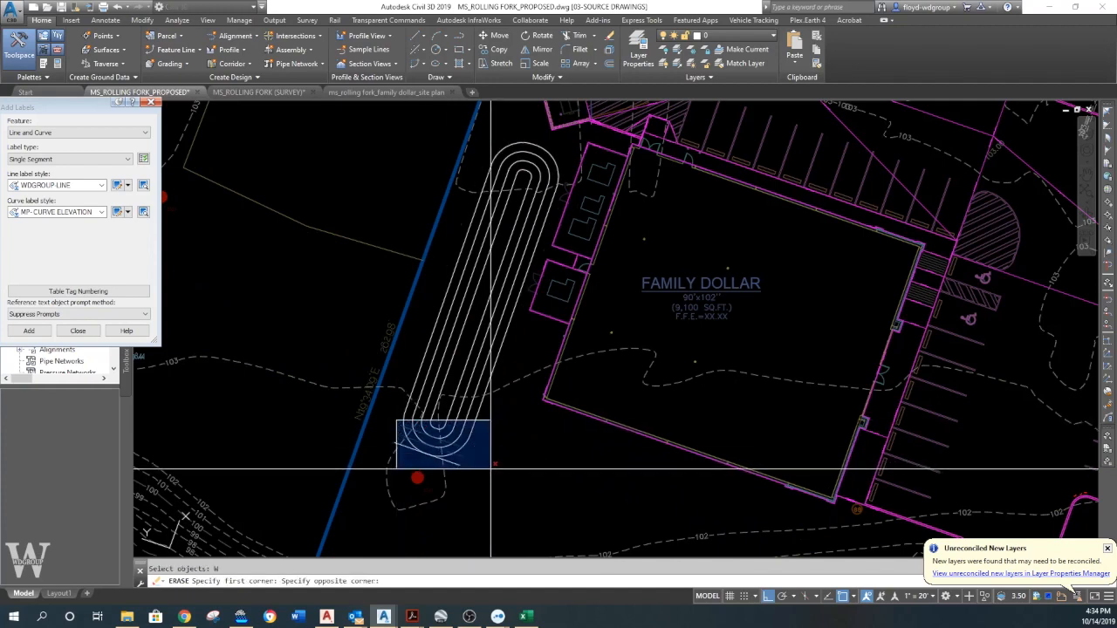
click(487, 474)
key(Return)
middle_drag(489, 456, 562, 288)
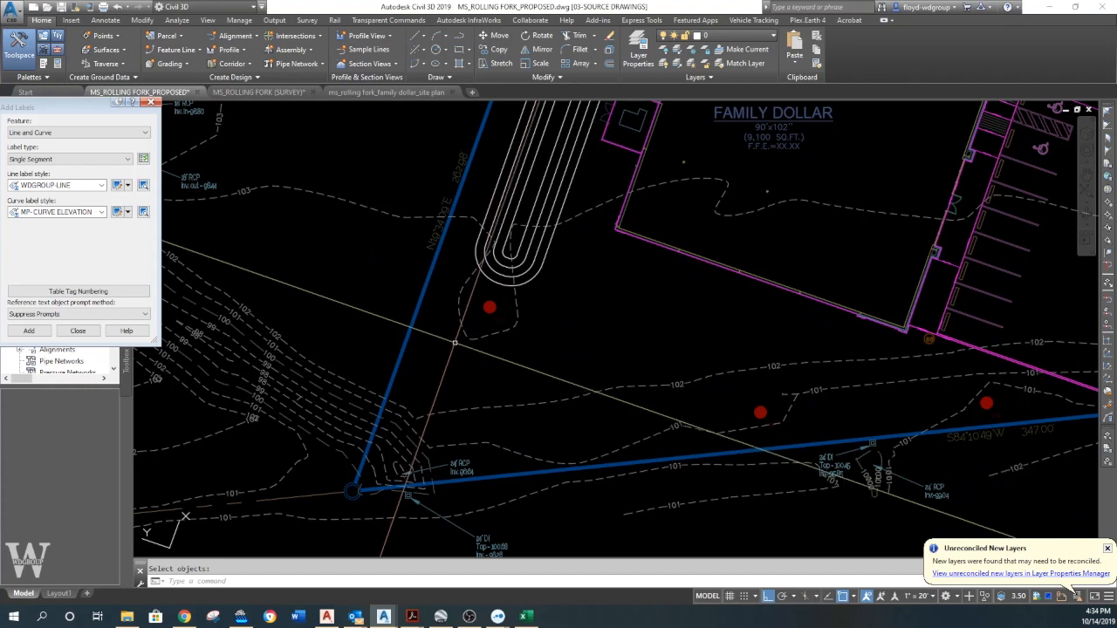
text(pl)
key(Return)
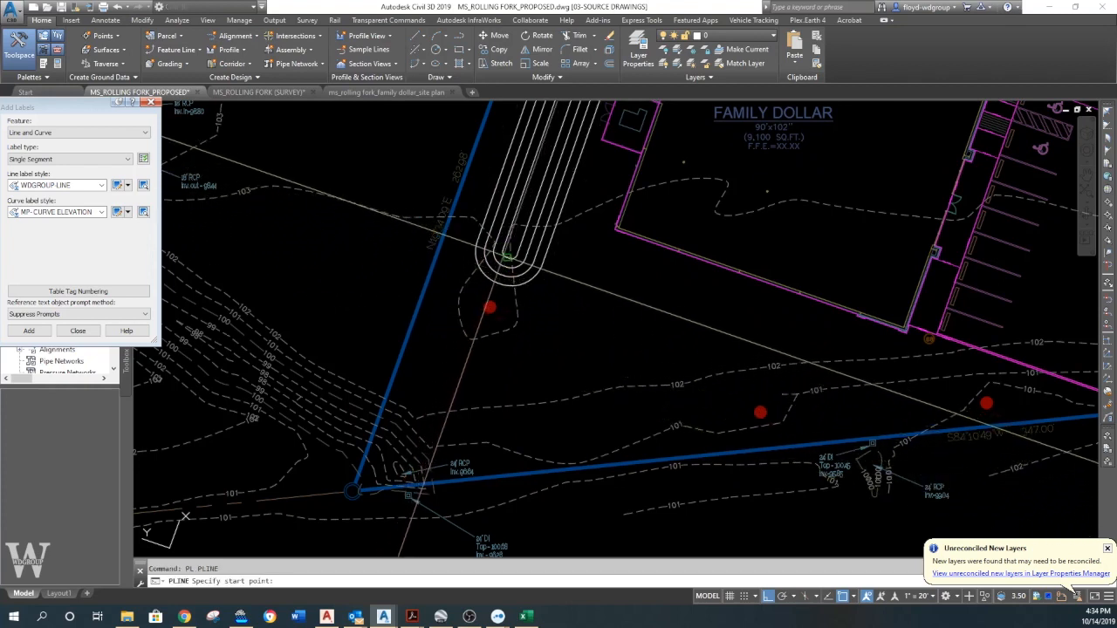
click(507, 256)
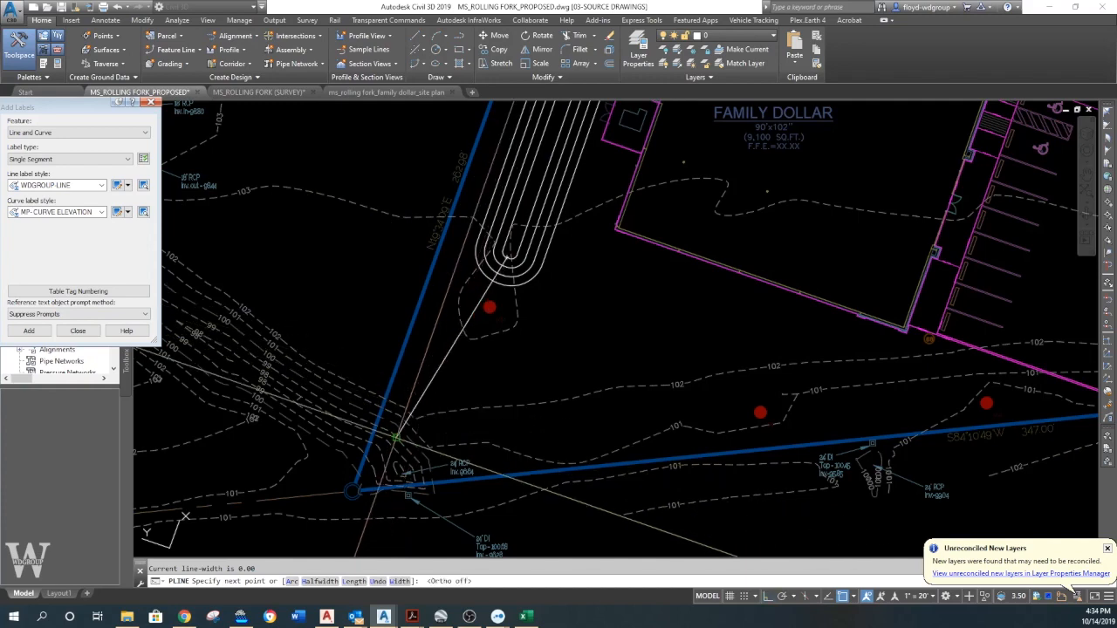
key(Escape)
Draw a polyline from the contours near the property's southwest corner to the innermost loop's south end, with object snap off
mouse_move(500, 344)
middle_down()
mouse_move(492, 376)
mouse_move(821, 519)
mouse_move(551, 393)
mouse_move(565, 377)
middle_up()
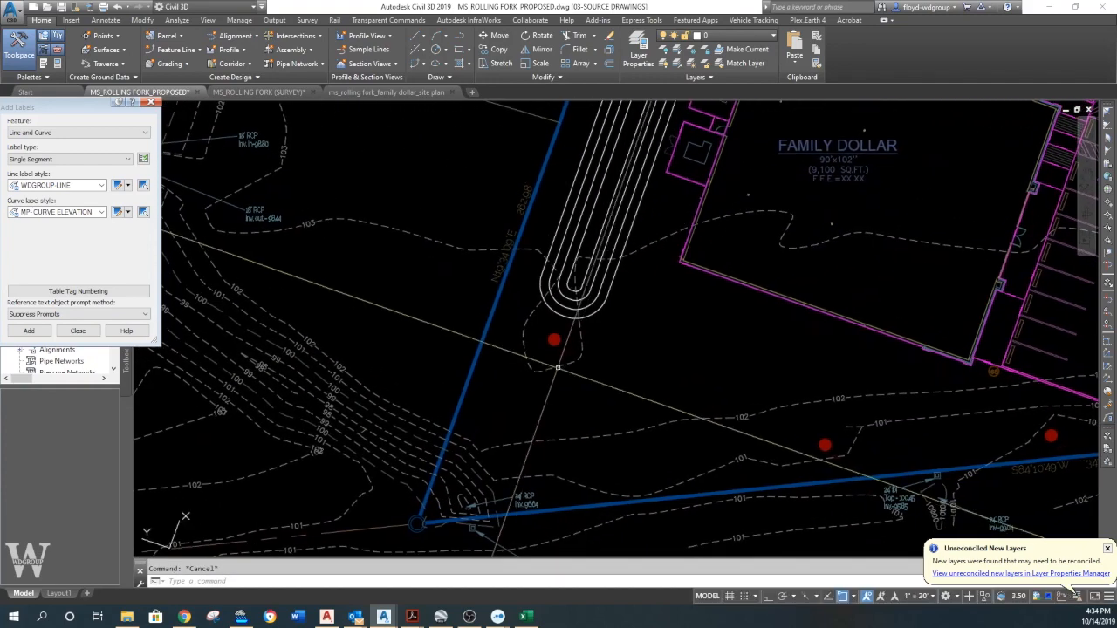
click(829, 593)
text(pl)
key(Return)
text(ne)
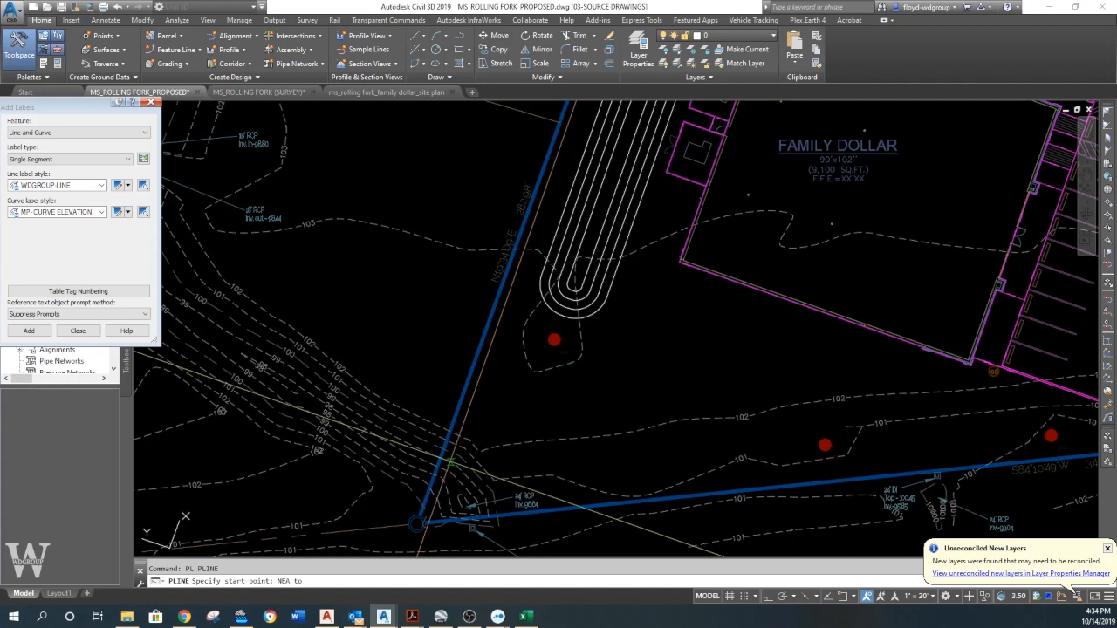
click(451, 460)
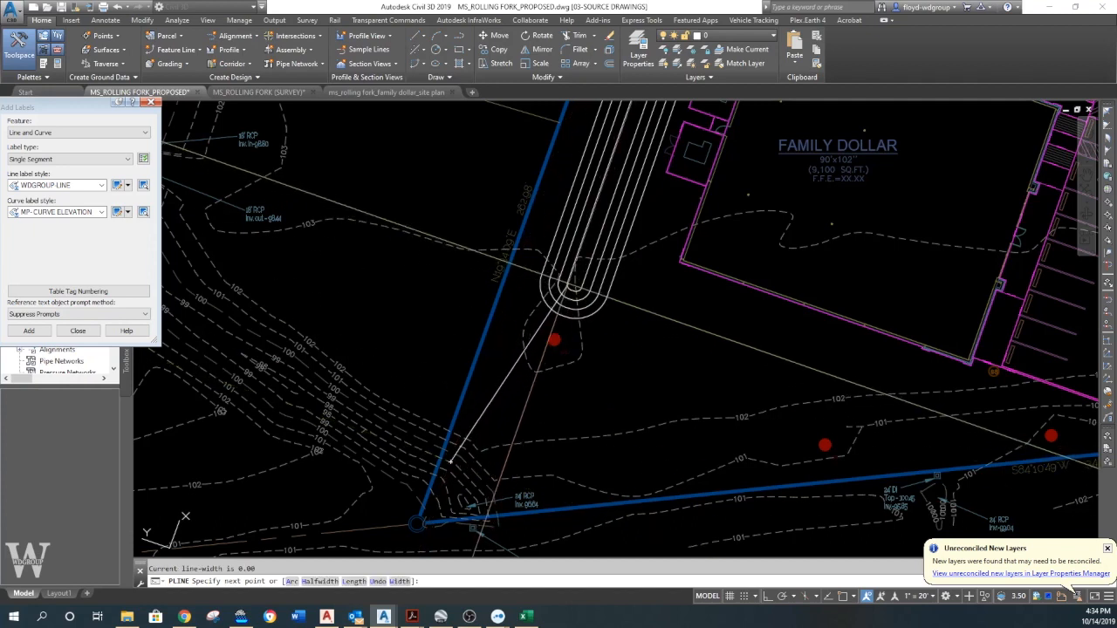
click(569, 285)
key(Return)
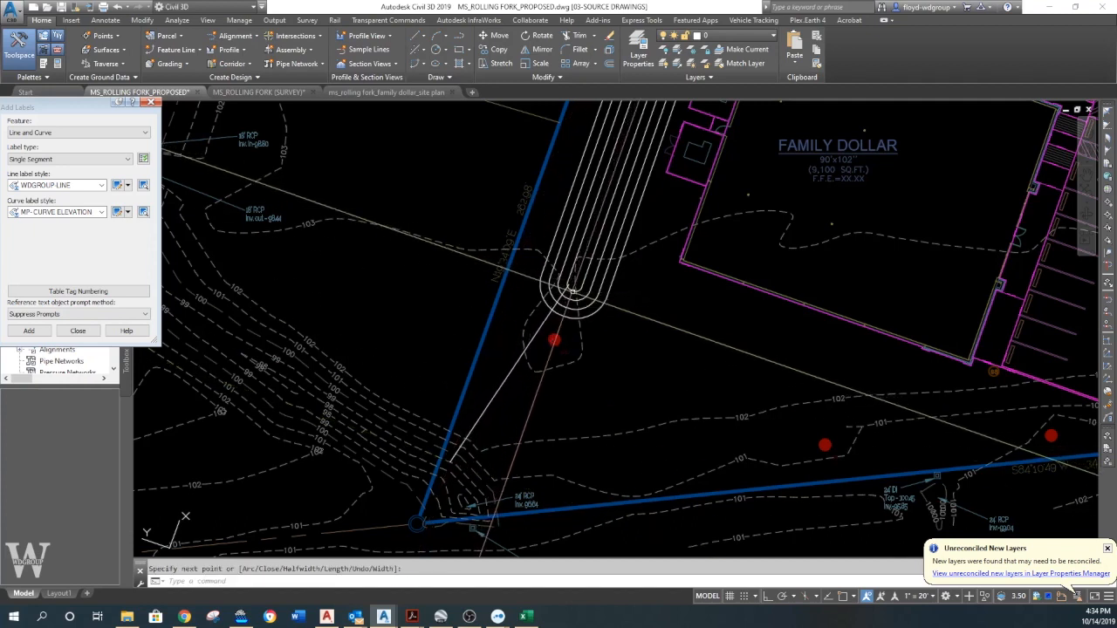
List the properties of the polyline between the innermost loop and the southwest corner to read its length
middle_drag(570, 300, 567, 305)
text(li)
key(Return)
click(488, 404)
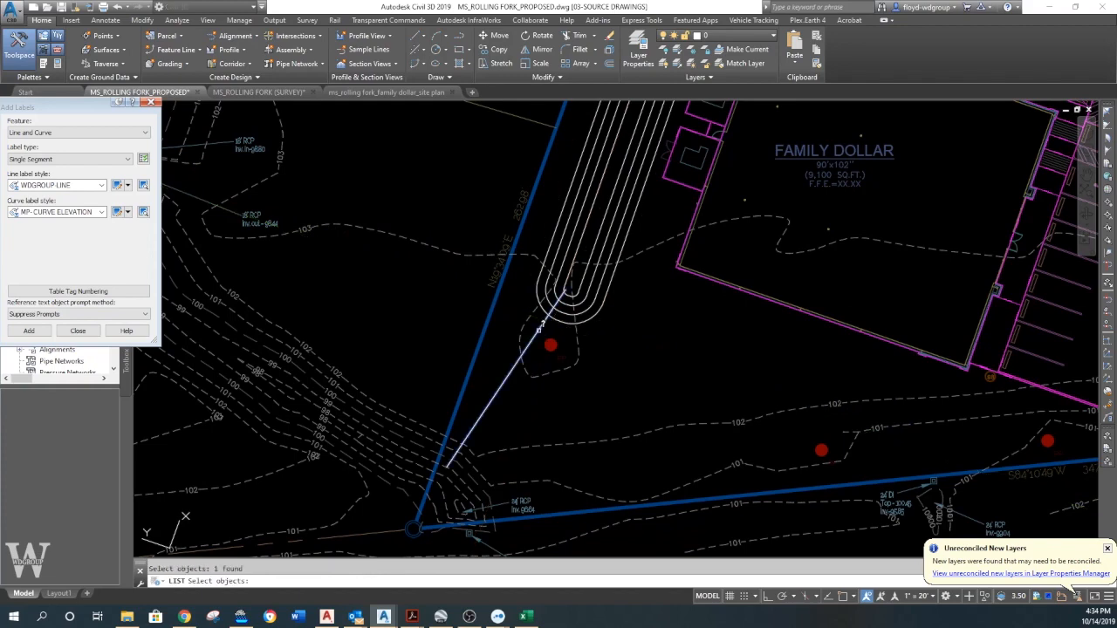
key(Return)
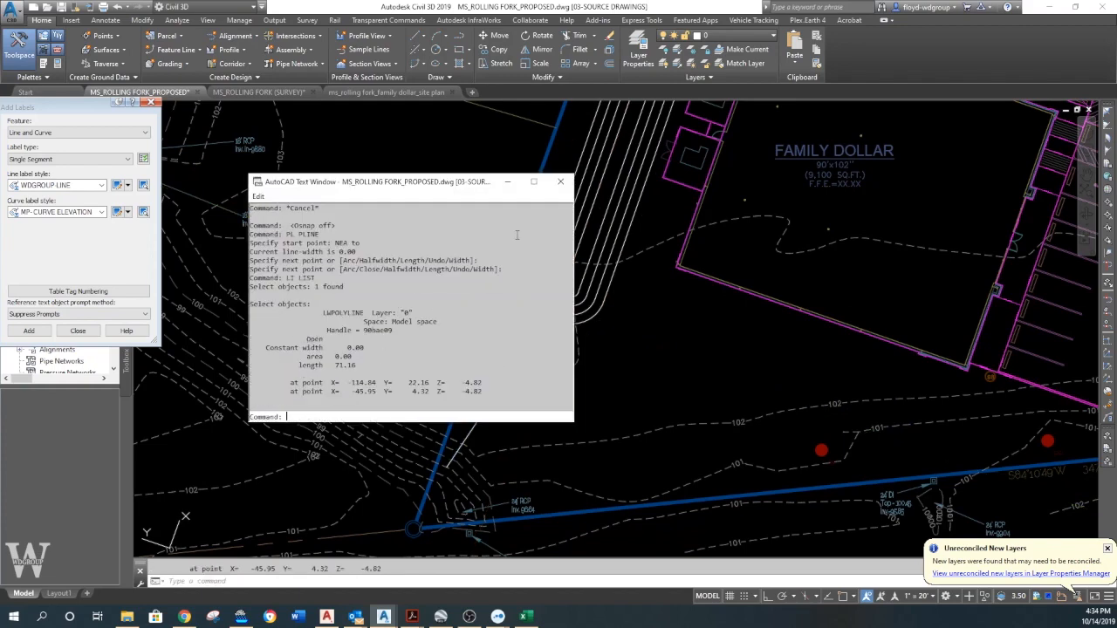
click(560, 182)
scroll(524, 327, down, 2)
middle_drag(625, 137, 578, 232)
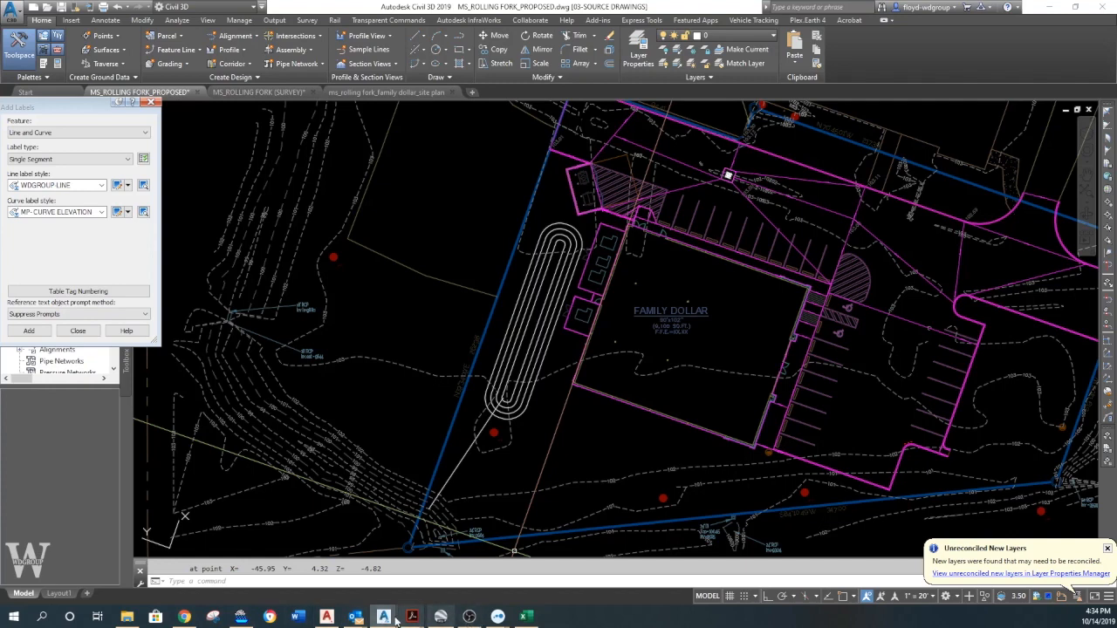
Switch to HydroCAD, open POND-1's custom stage data storage, and set the first row's elevation to 100
click(237, 617)
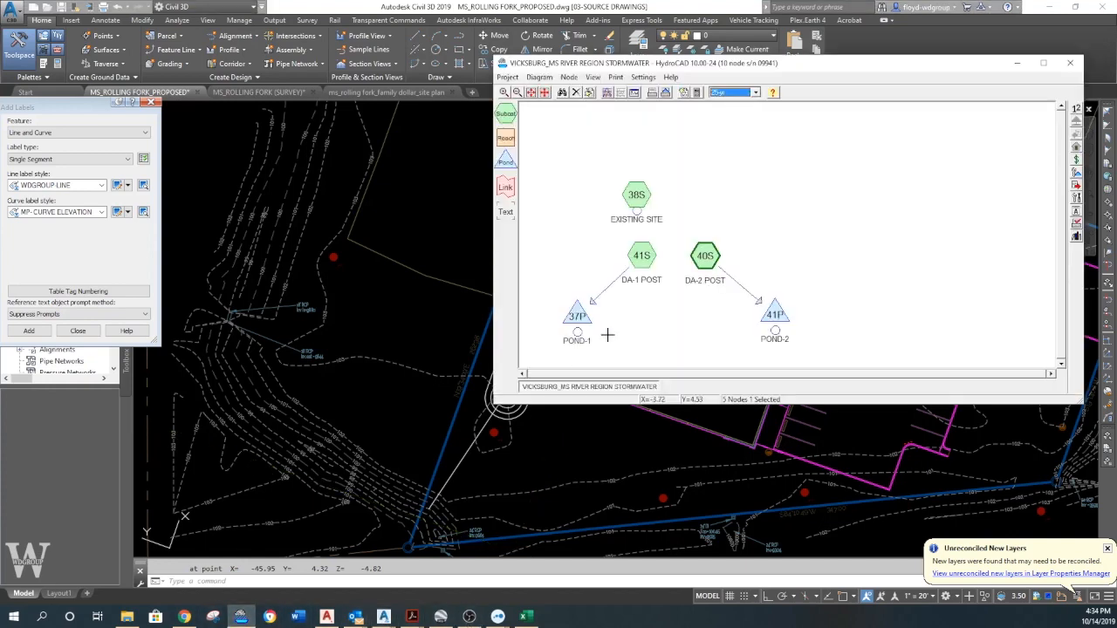
drag(754, 67, 742, 74)
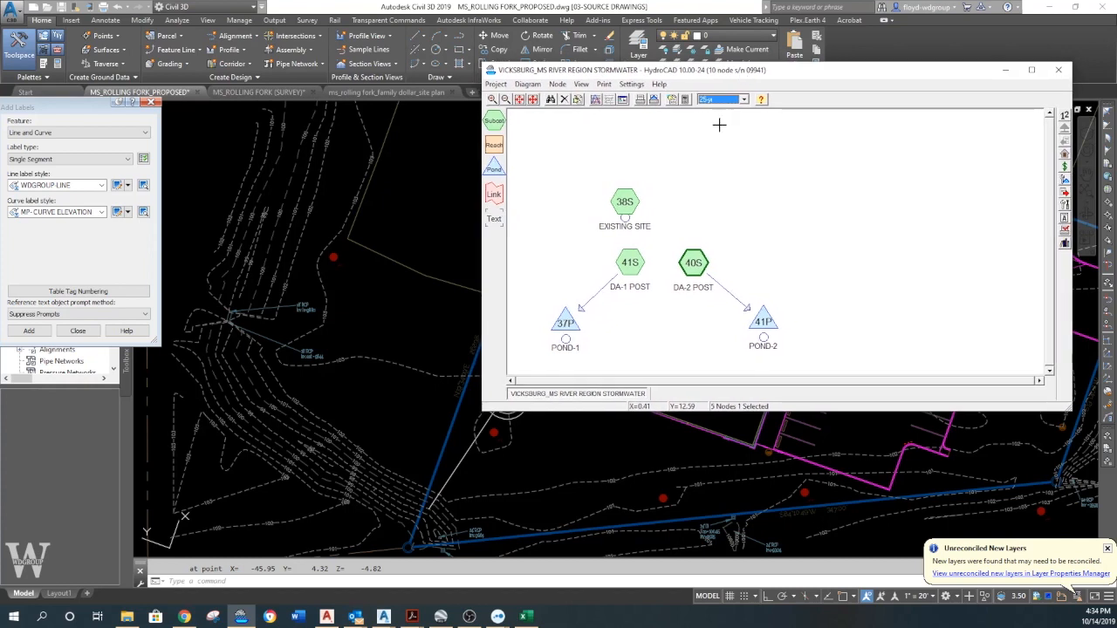
click(569, 326)
right_click(573, 331)
click(601, 336)
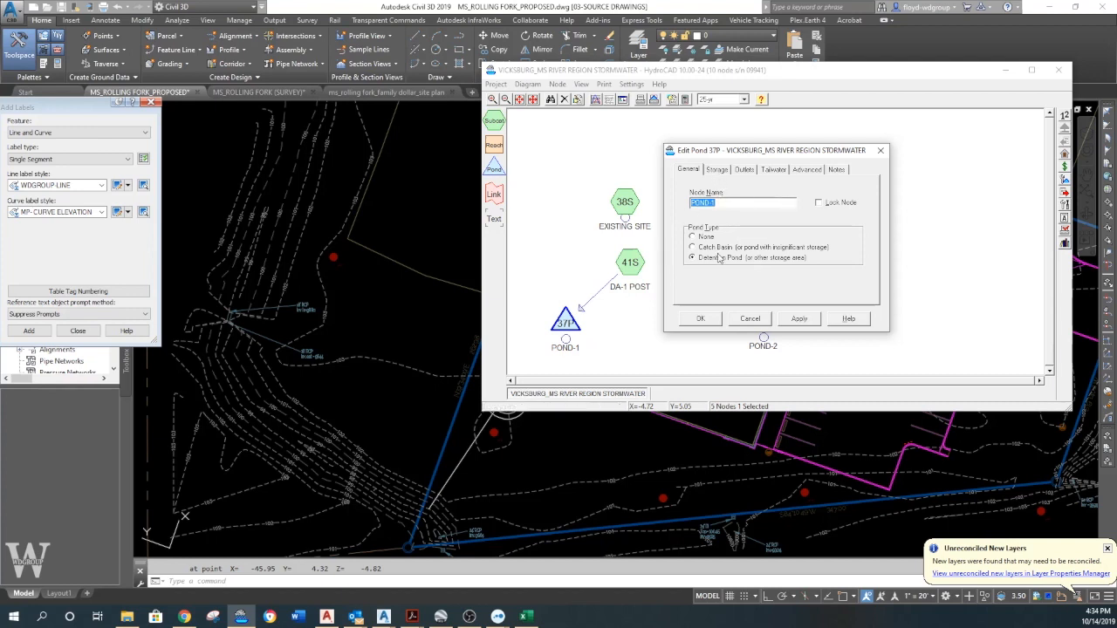
click(714, 171)
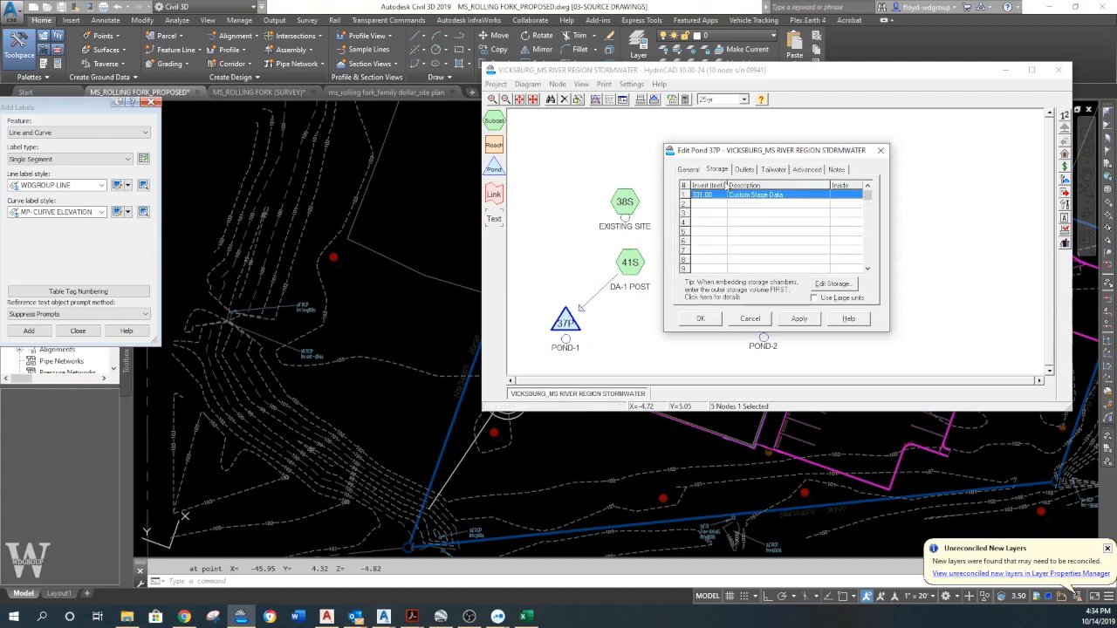
double_click(721, 197)
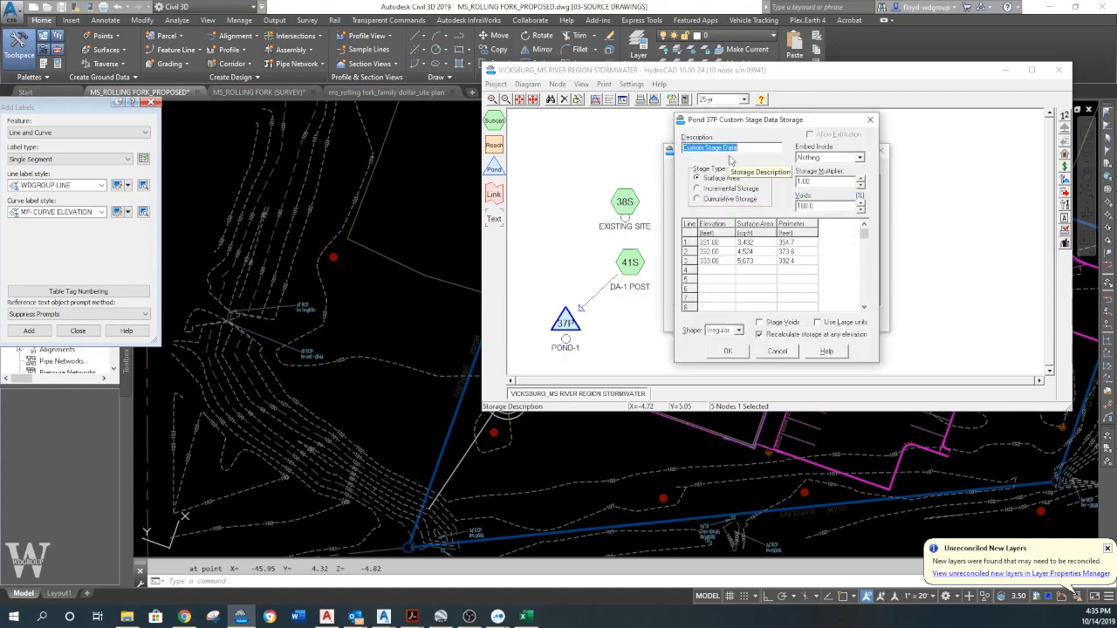
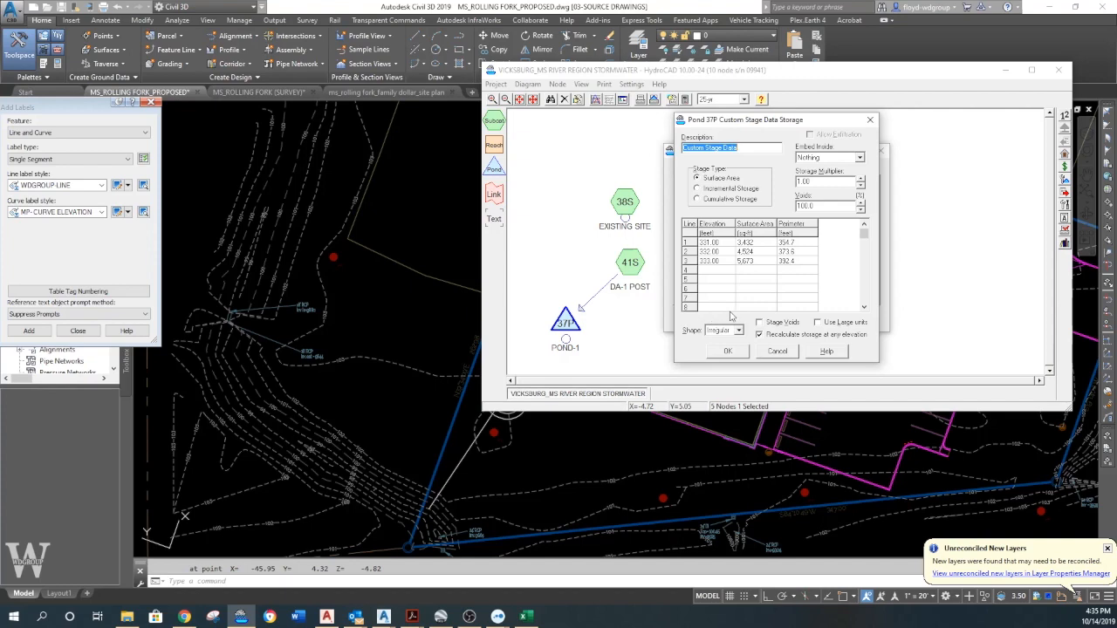
click(709, 242)
text(100)
Switch back to the Civil 3D drawing and list the innermost loop's area and perimeter
click(538, 441)
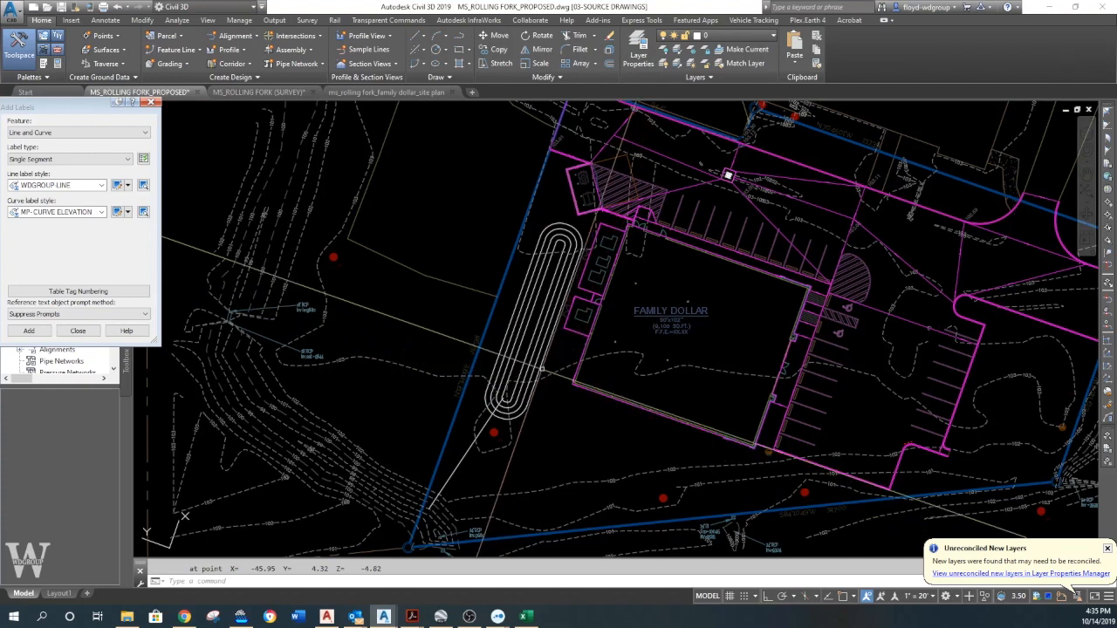
click(548, 335)
text(li)
key(Return)
key(Escape)
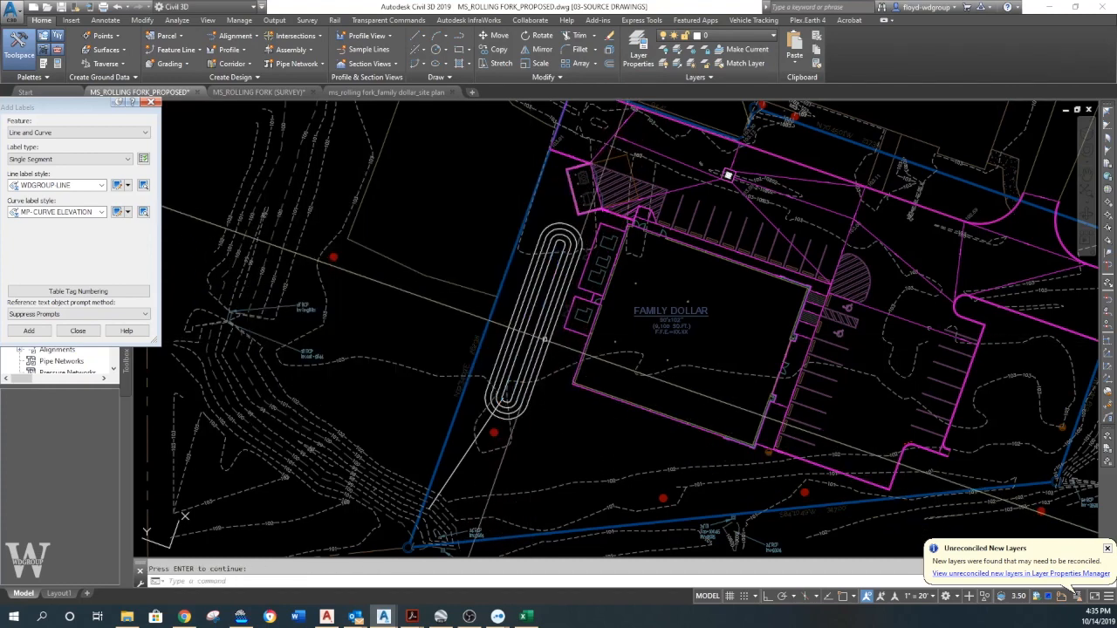
key(Return)
click(529, 321)
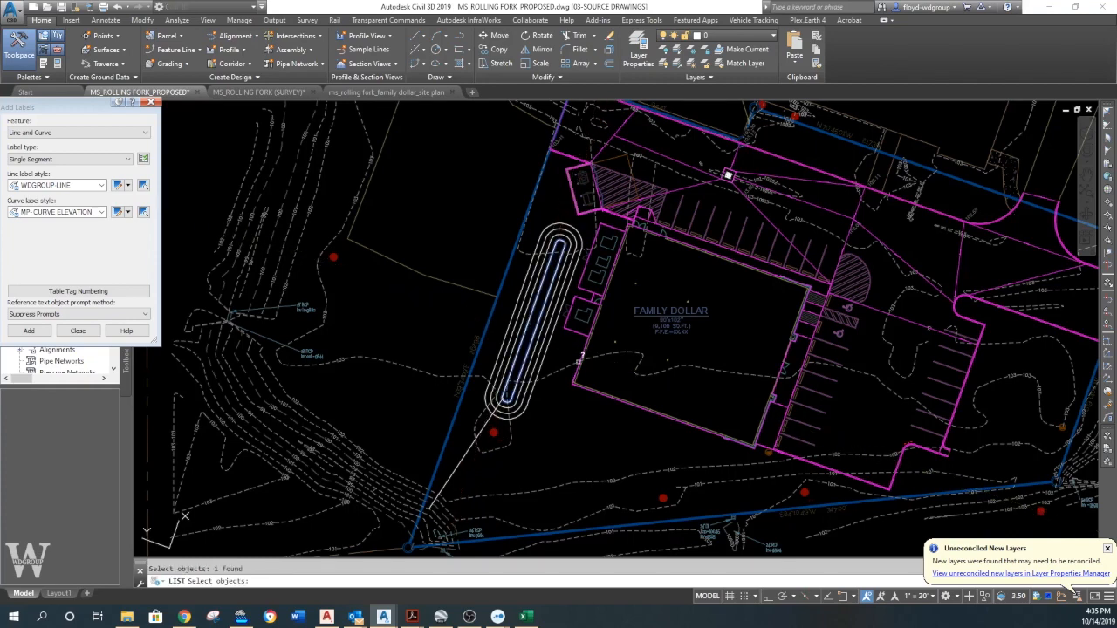
mouse_move(186, 618)
click(241, 616)
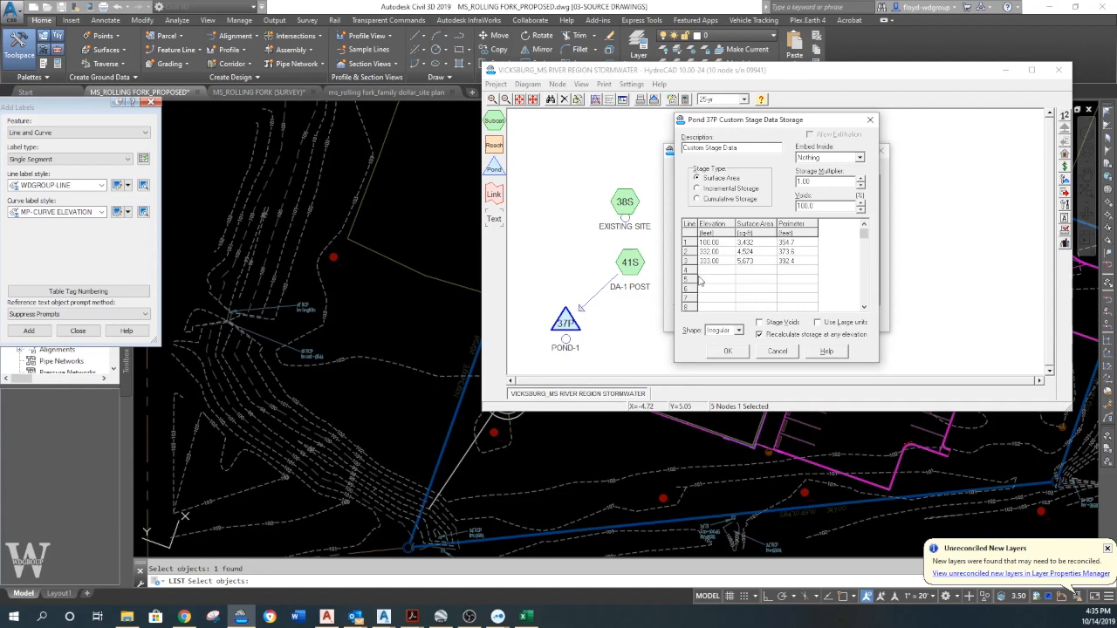
click(492, 451)
key(Return)
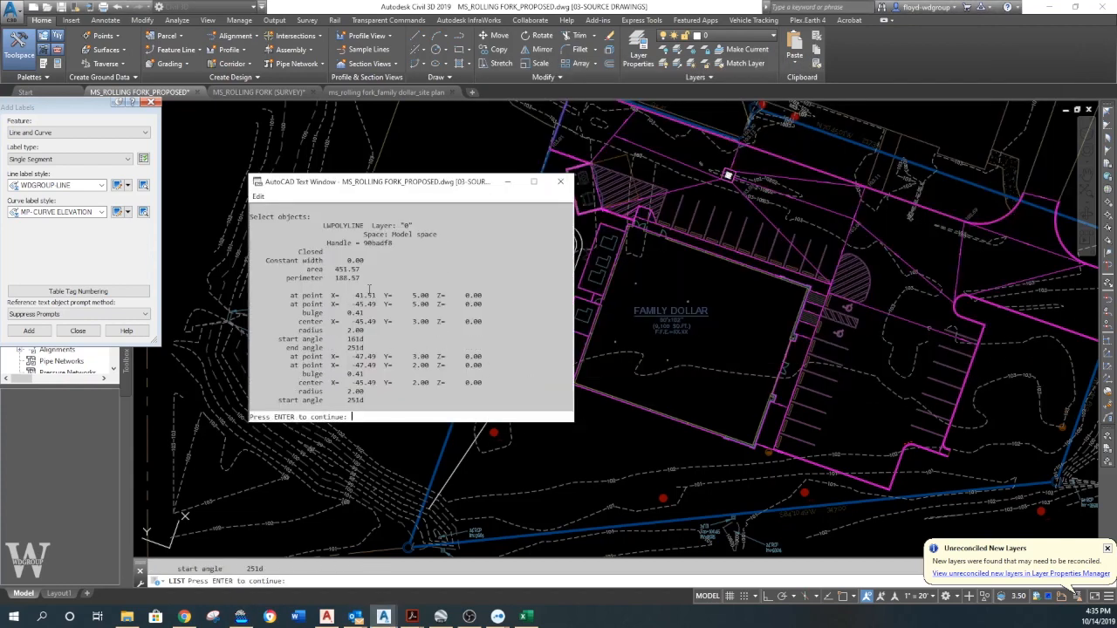
drag(350, 270, 335, 270)
In HydroCAD, enter surface area 452 and perimeter 118.6 for elevation 100, and set the second row's elevation to 101
click(240, 616)
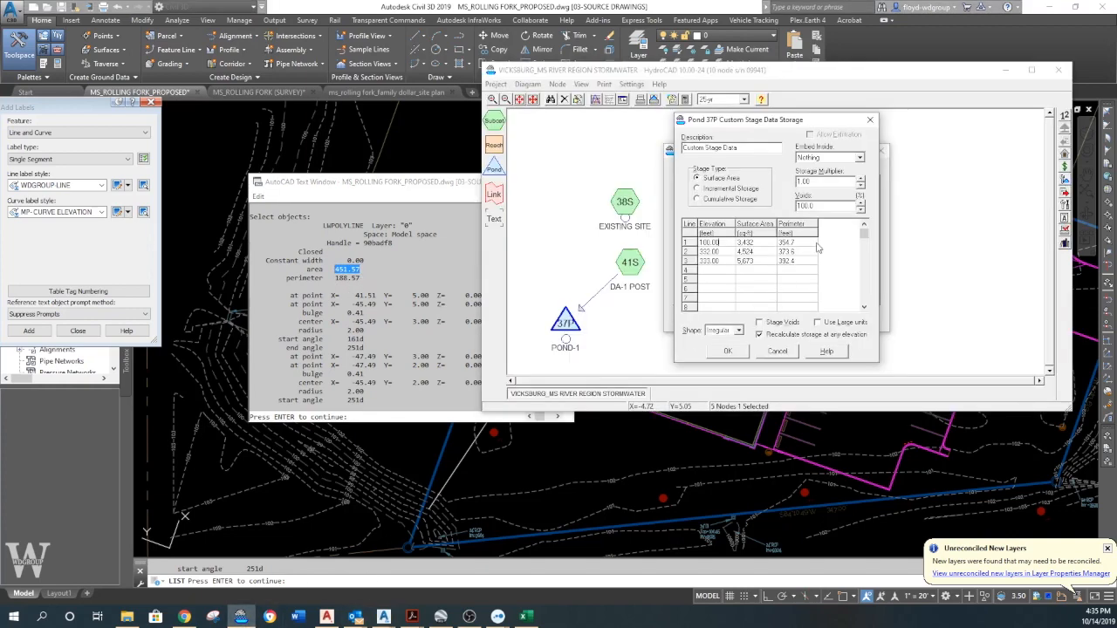
click(760, 246)
text(452)
key(Tab)
text(1)
click(721, 251)
text(101.00)
key(Tab)
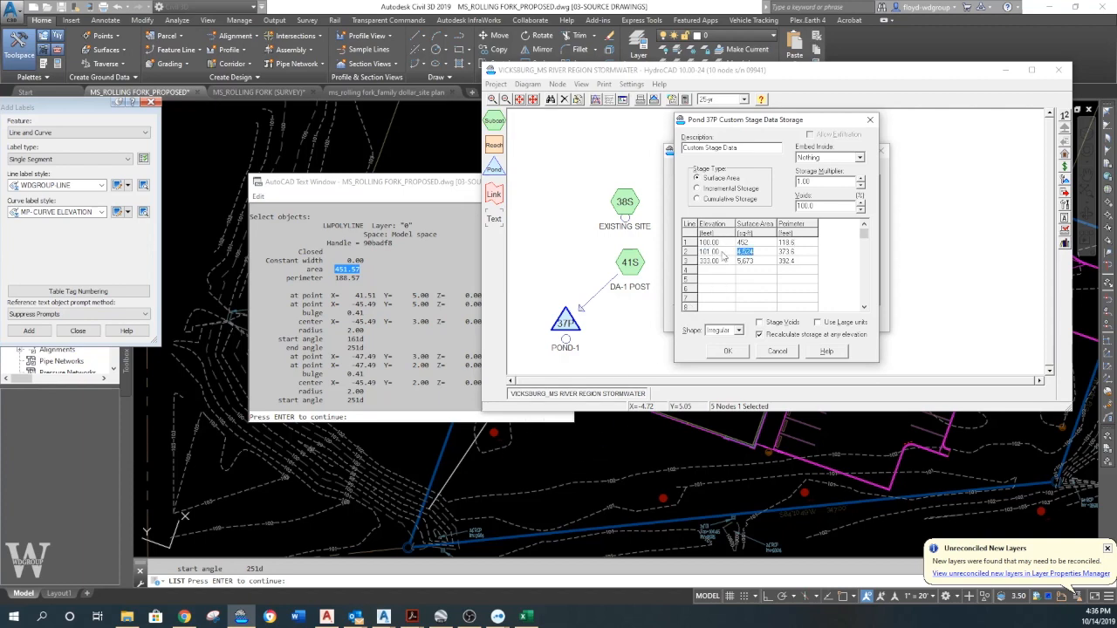
Return to the Civil 3D drawing and list the second loop's area and perimeter
click(613, 436)
key(Return)
key(Return)
click(528, 370)
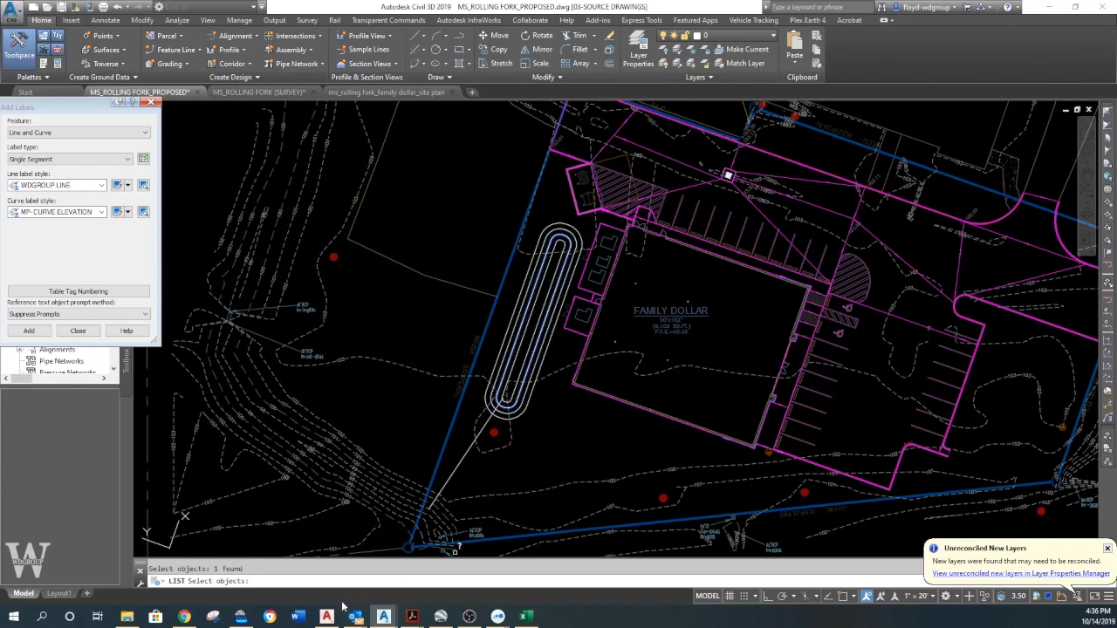
key(Return)
Enter surface area 1045.5 and perimeter 207.42 for elevation 101 in HydroCAD, checking them against the drawing's listing
click(241, 616)
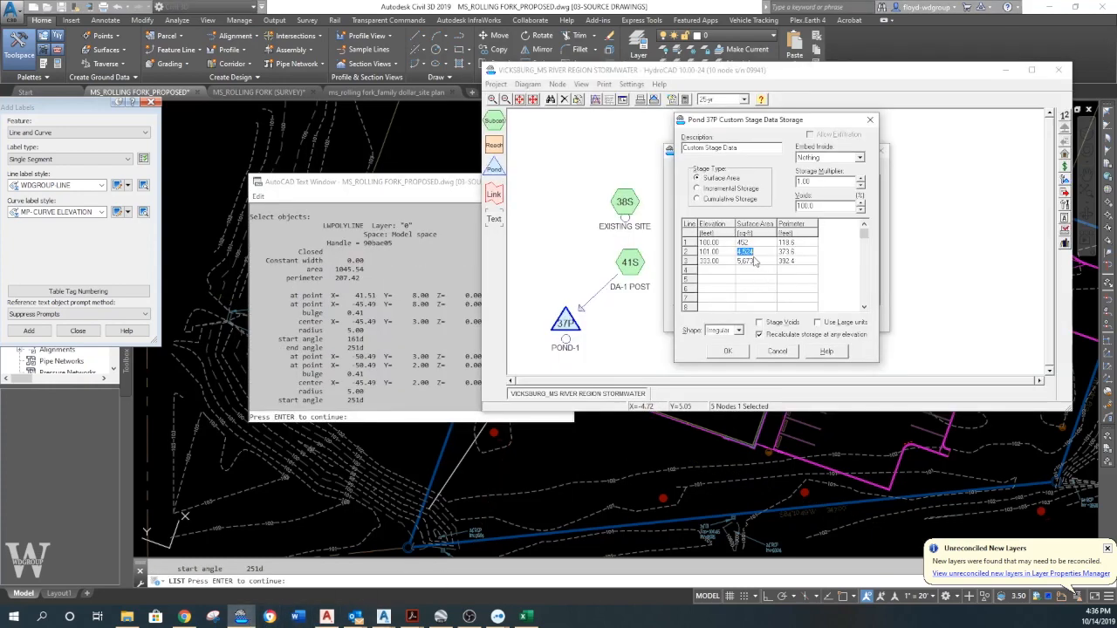
text(1045.5)
key(Tab)
text(207)
click(368, 277)
drag(365, 278, 330, 269)
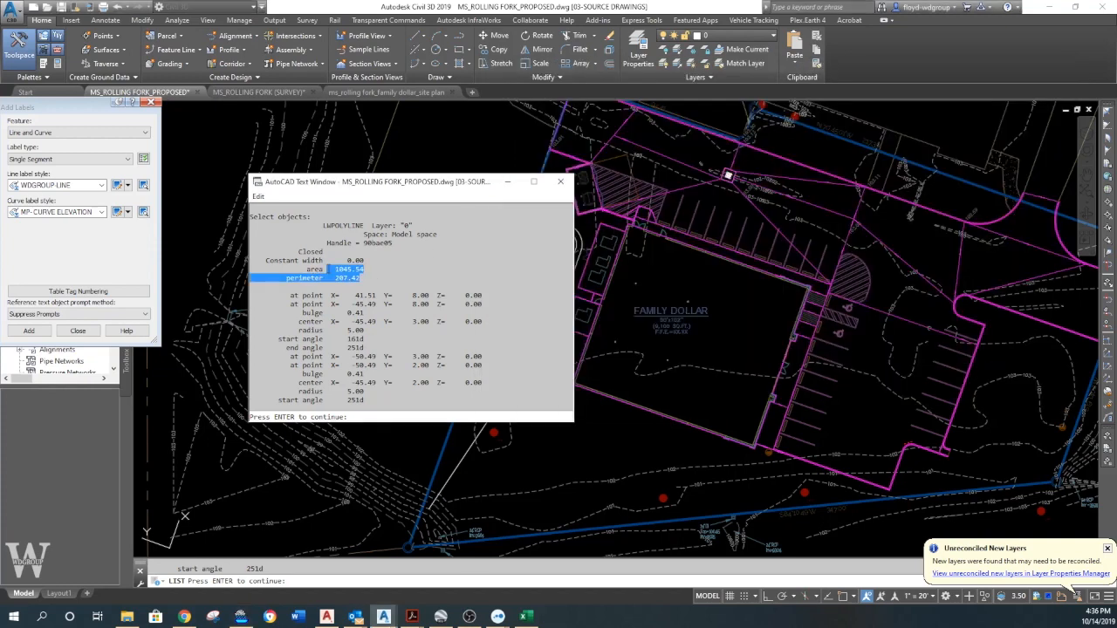
List the third loop's area and perimeter in the Civil 3D drawing
click(595, 304)
key(Escape)
key(Return)
click(564, 294)
click(240, 617)
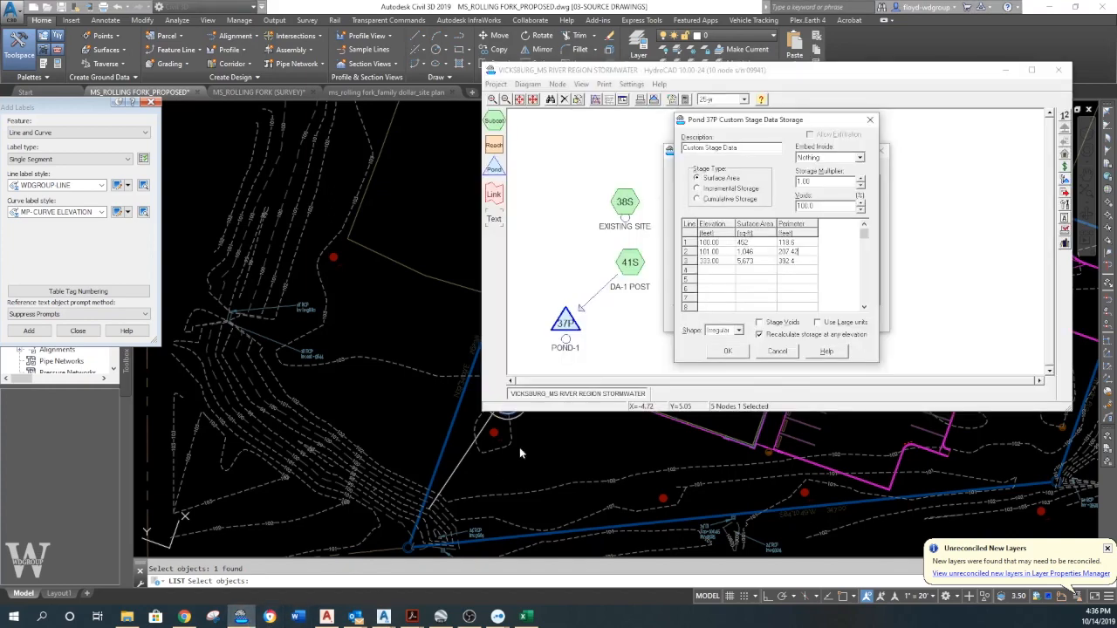
click(337, 538)
key(Return)
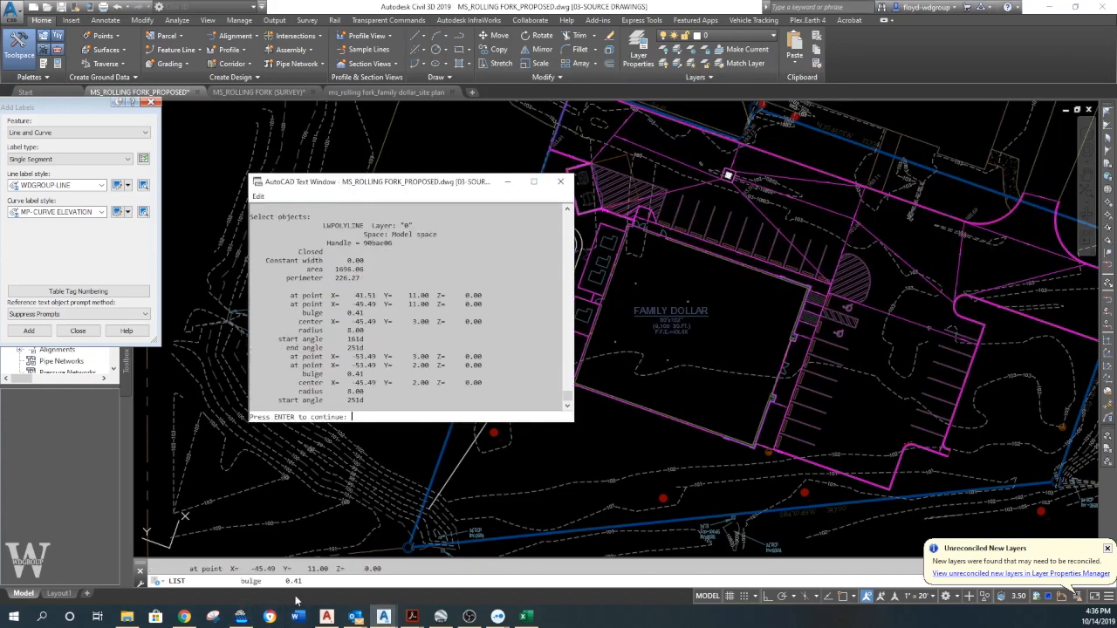
Fill HydroCAD's third stage row with elevation 102, surface area 1,696 and perimeter 226.3
click(241, 617)
double_click(722, 260)
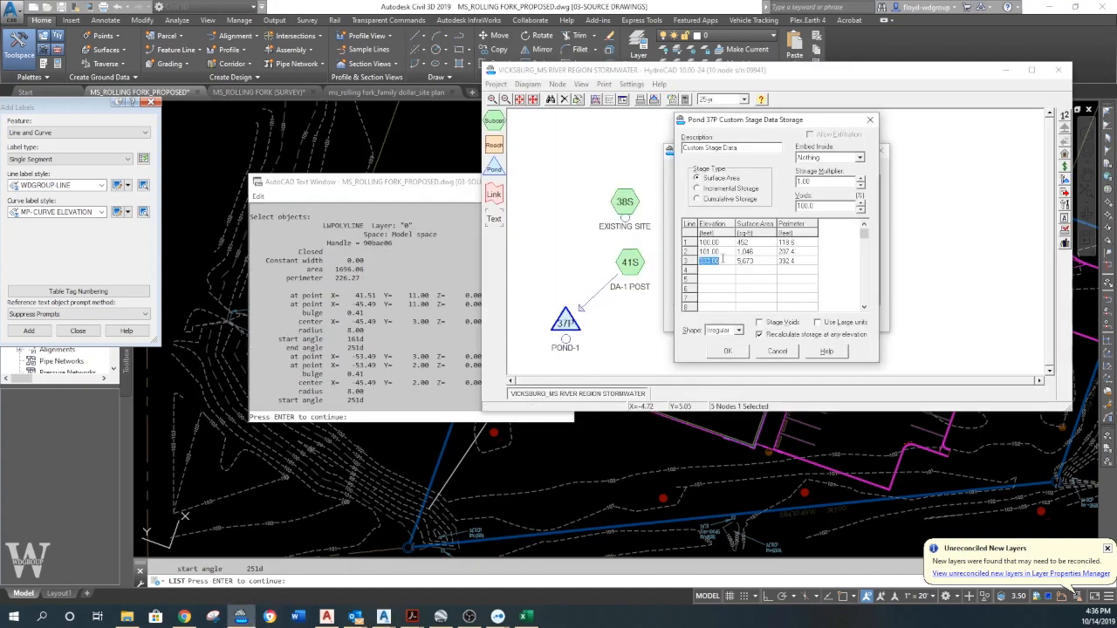
text(102)
key(Tab)
text(1)
key(Tab)
text(226)
Go back to the Civil 3D drawing and list the outermost loop's area and perimeter
click(480, 464)
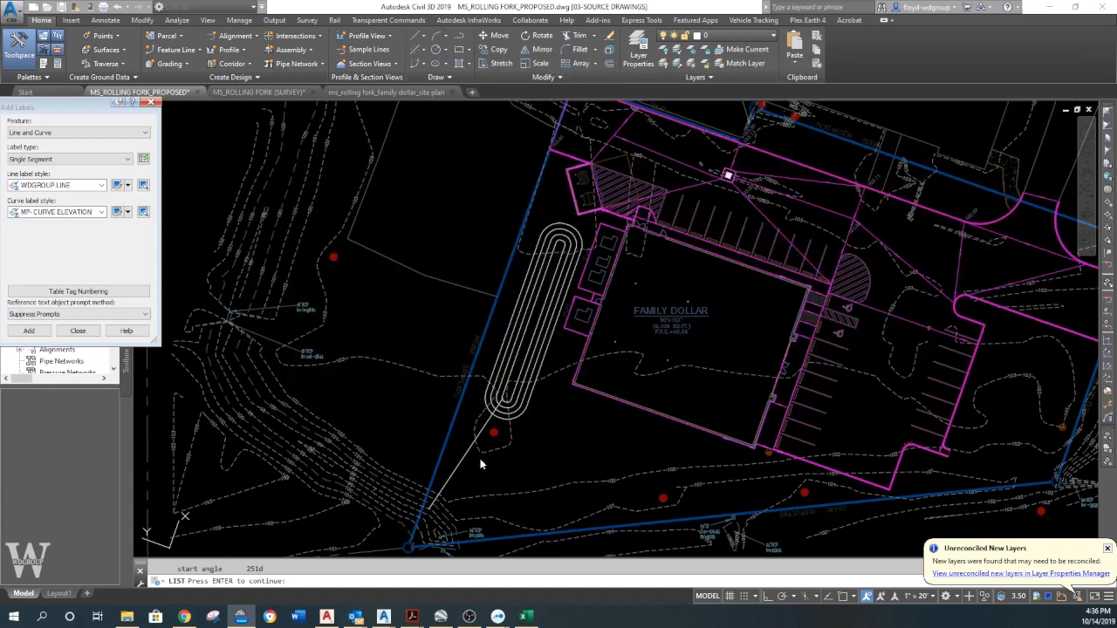
key(Return)
key(Return)
click(531, 393)
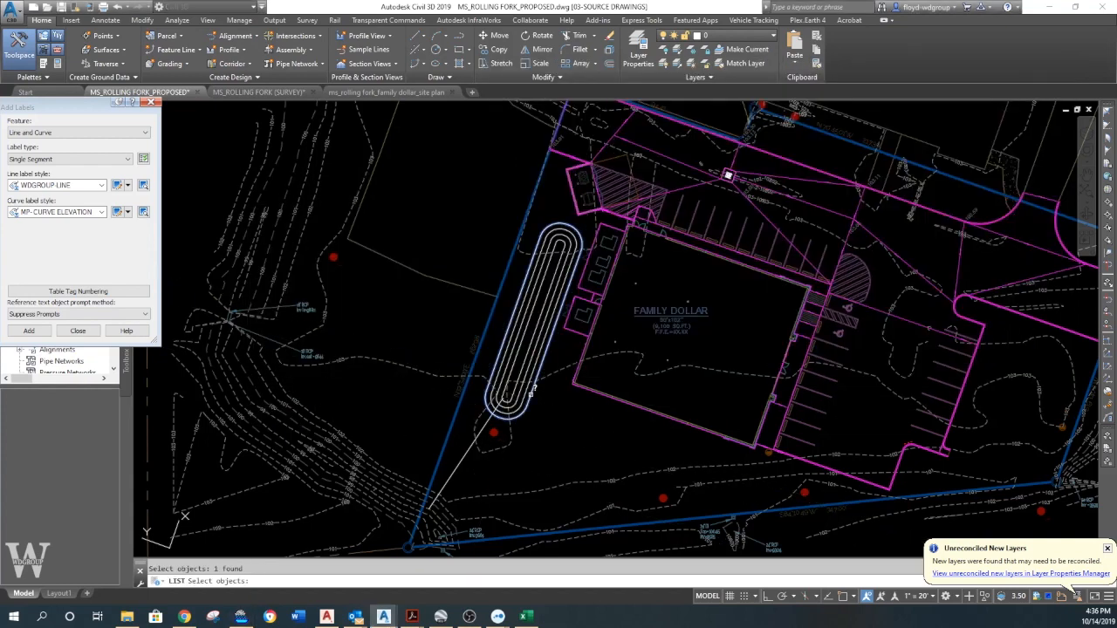
key(Return)
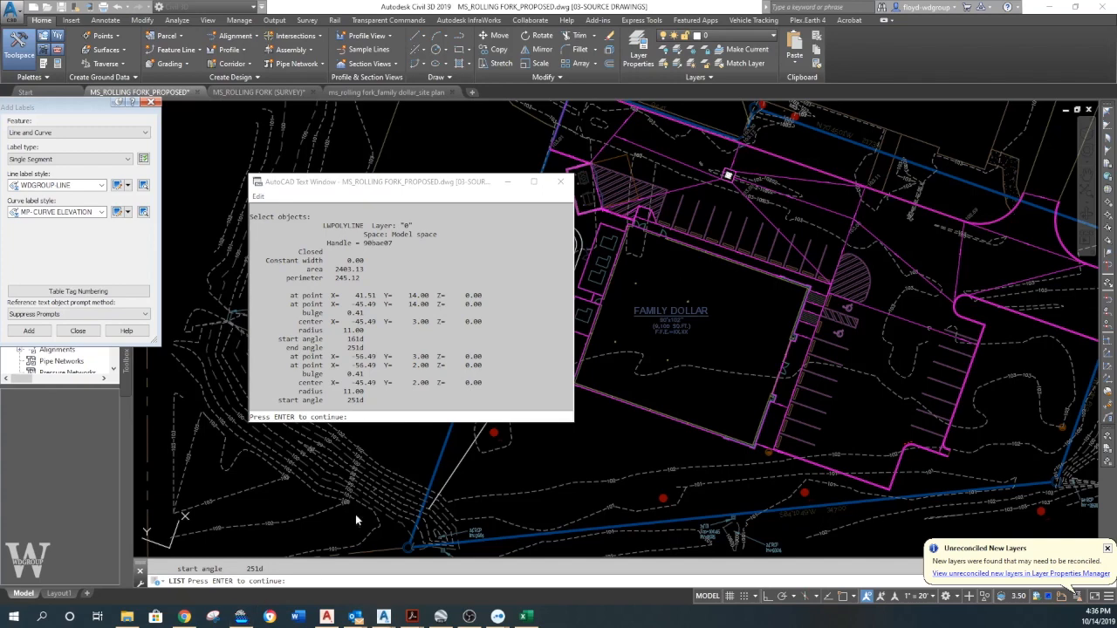
Complete HydroCAD's fourth stage row with elevation 103, surface area 2403 and the outermost loop's perimeter, and accept the storage data
click(241, 616)
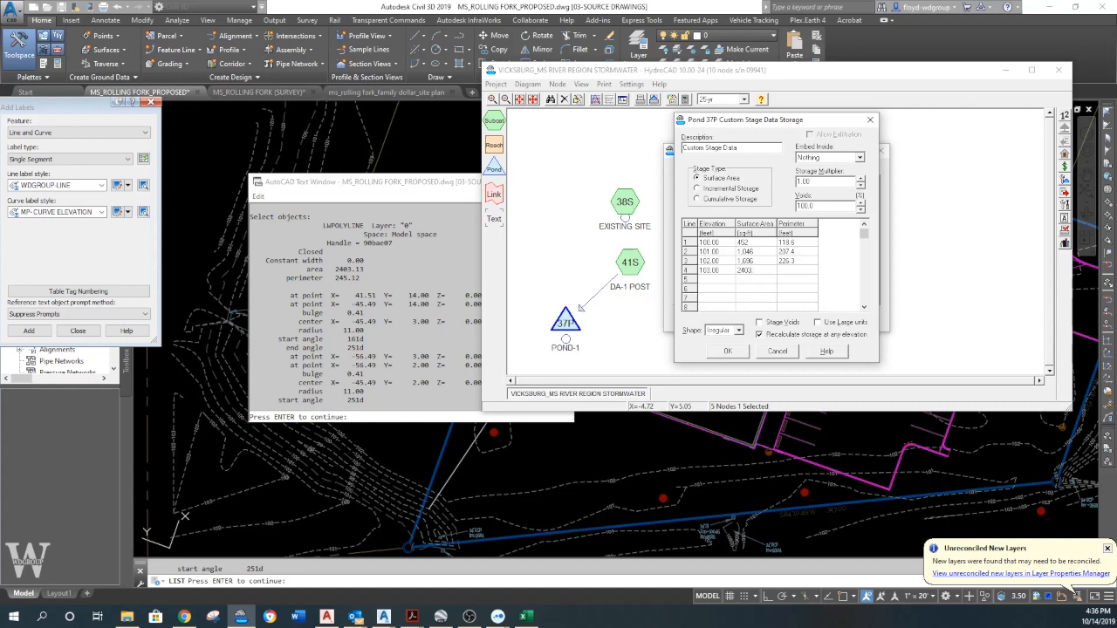
key(Tab)
click(727, 350)
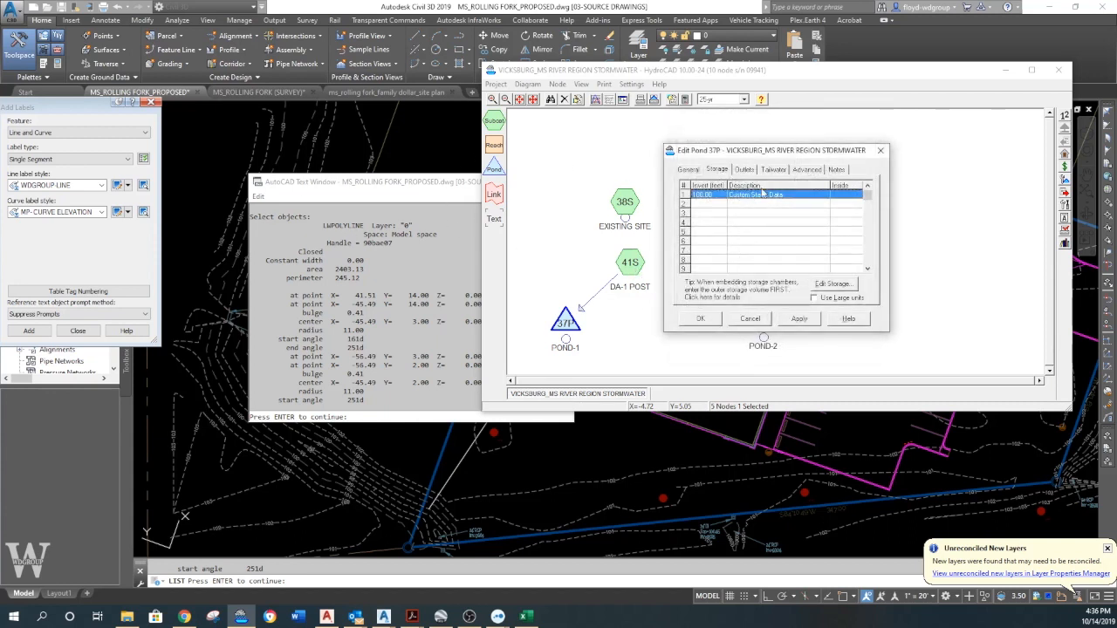
Add a culvert as POND-1's first outlet device
click(744, 170)
right_click(761, 202)
click(786, 241)
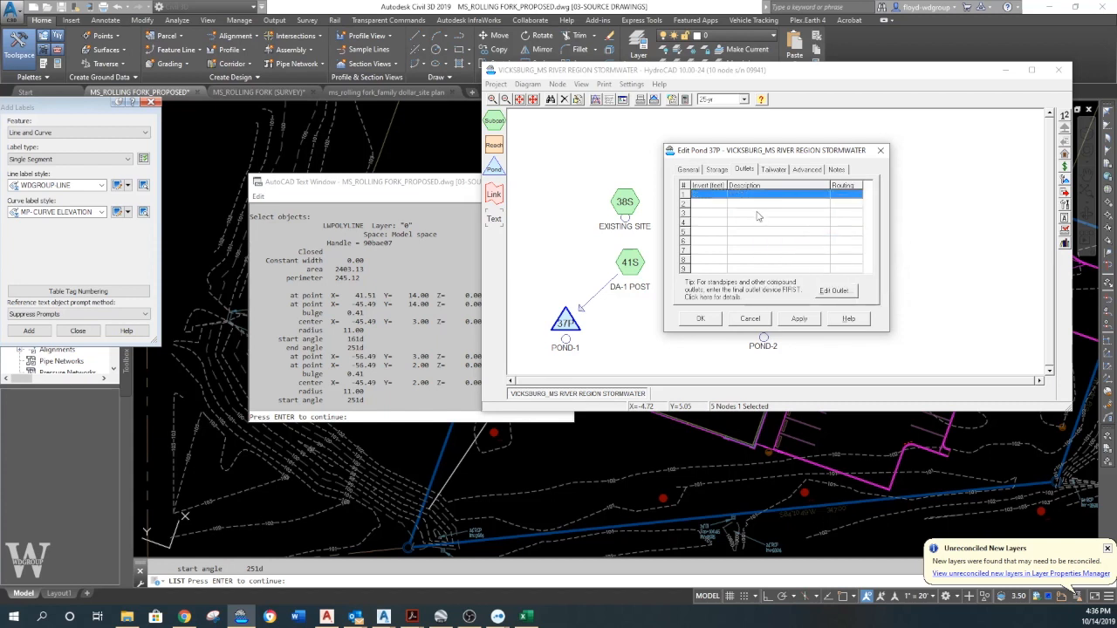
double_click(749, 199)
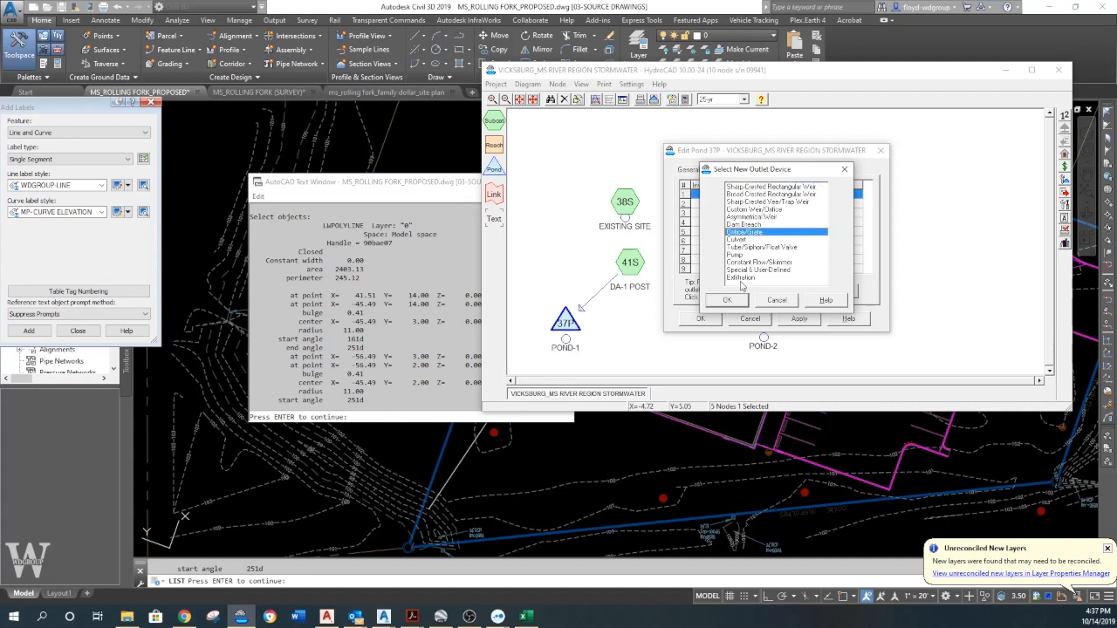
click(741, 241)
click(739, 304)
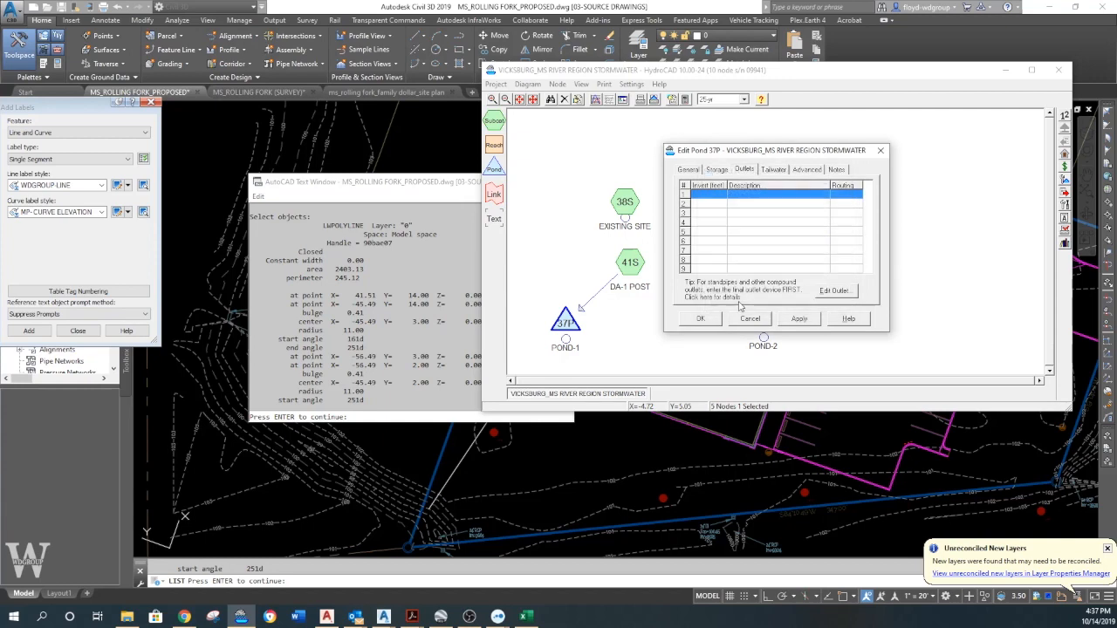
Set the culvert's inlet invert to 100 ft, outlet invert to 99 ft and length to 70 ft
click(689, 177)
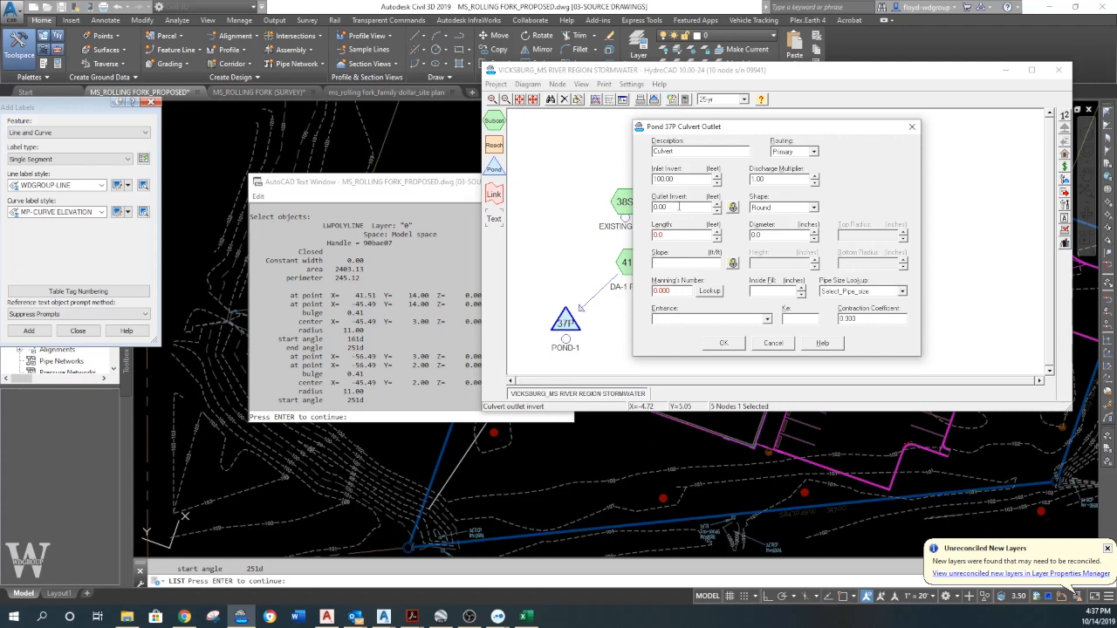
double_click(661, 207)
text(99710)
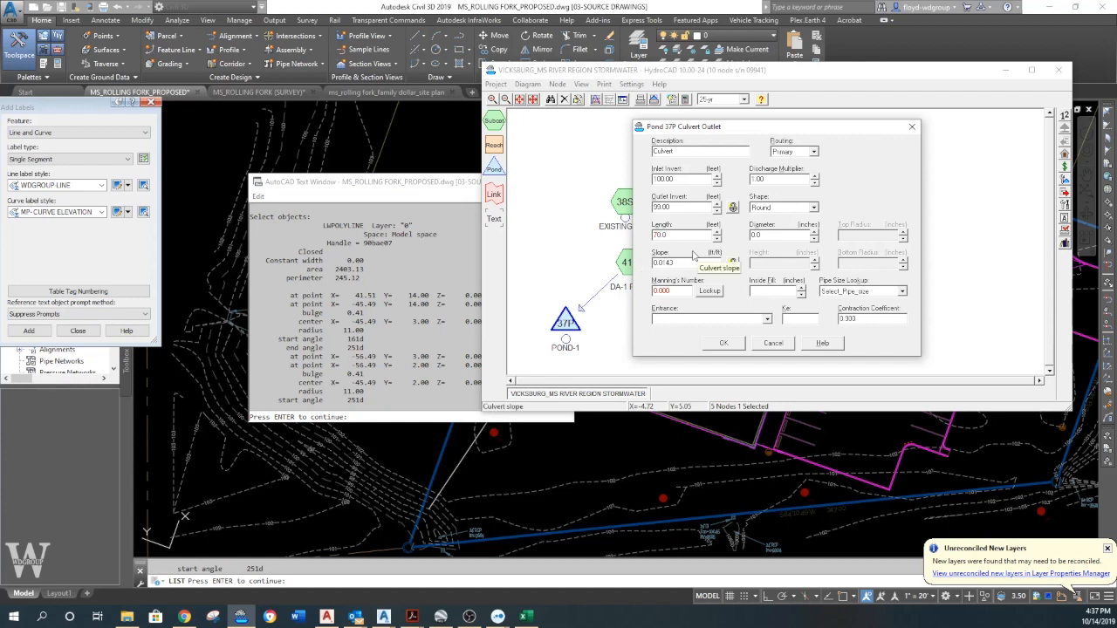
Look up a Manning's number of 0.009 for the culvert and set its diameter to 12 inches
click(712, 292)
click(824, 211)
click(724, 340)
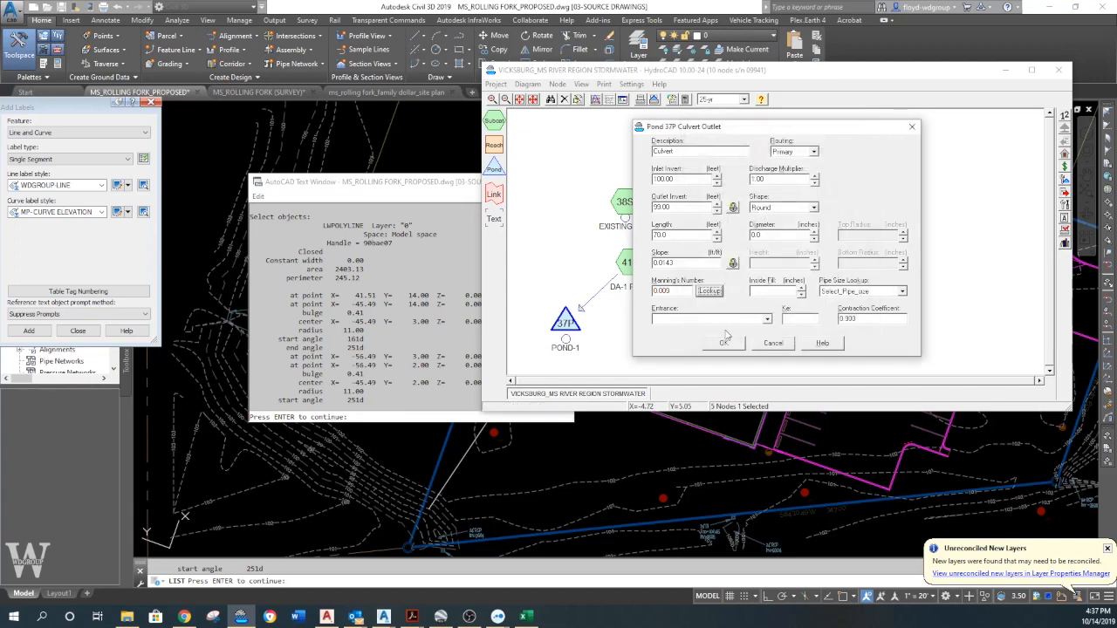
click(782, 234)
text(12)
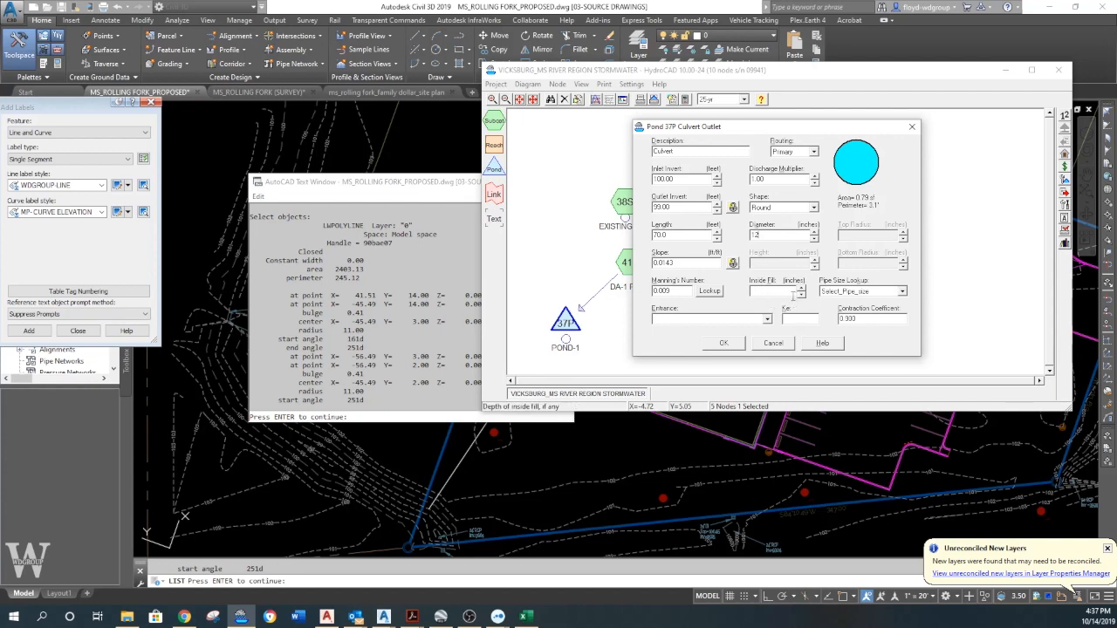
Choose the "CPP, mitered to conform to fill" entrance and accept the culvert and POND-1 settings with free-discharge tailwater
click(767, 320)
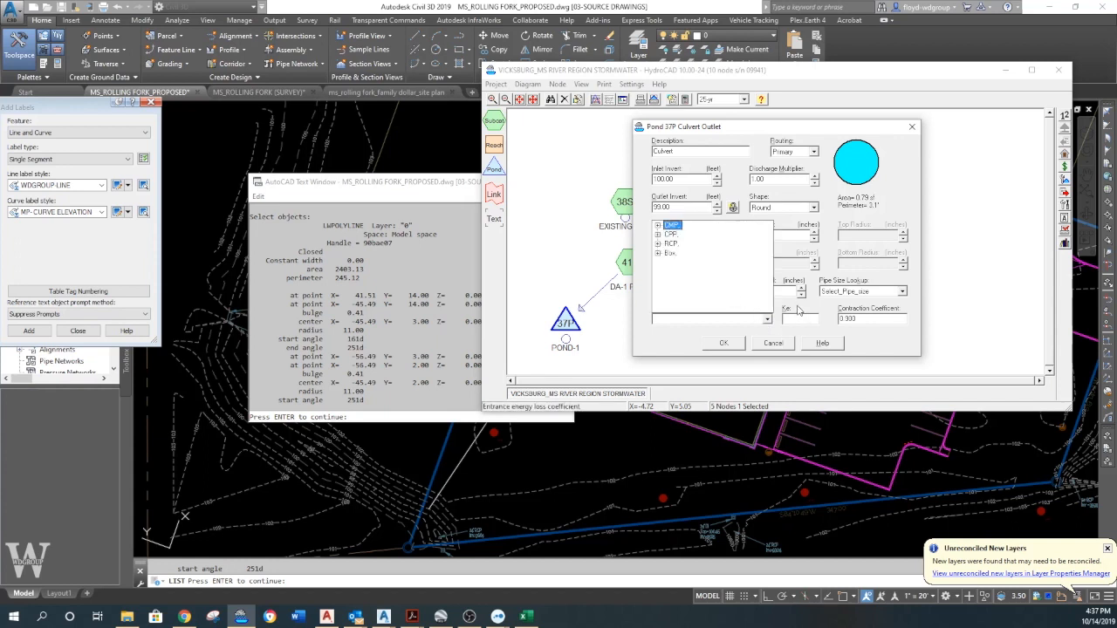
click(658, 234)
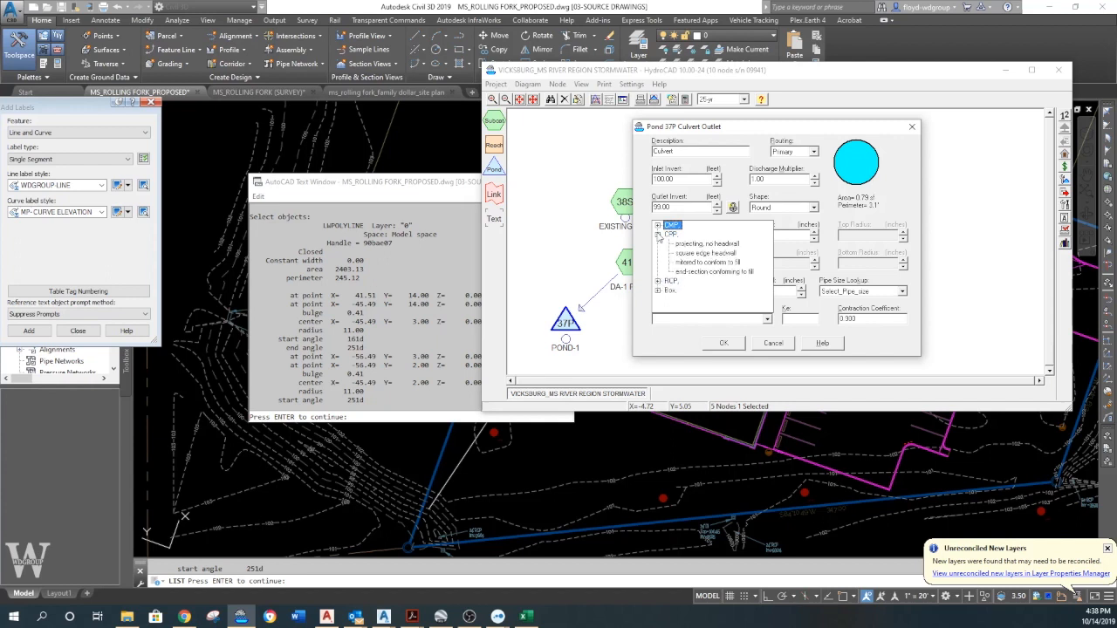
click(693, 263)
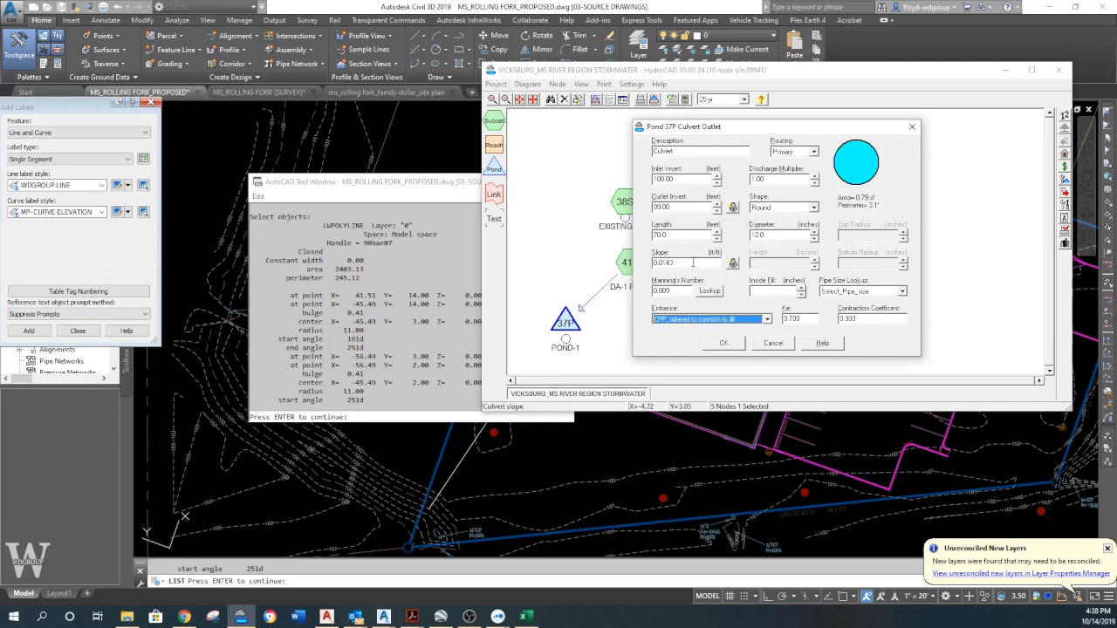
click(736, 345)
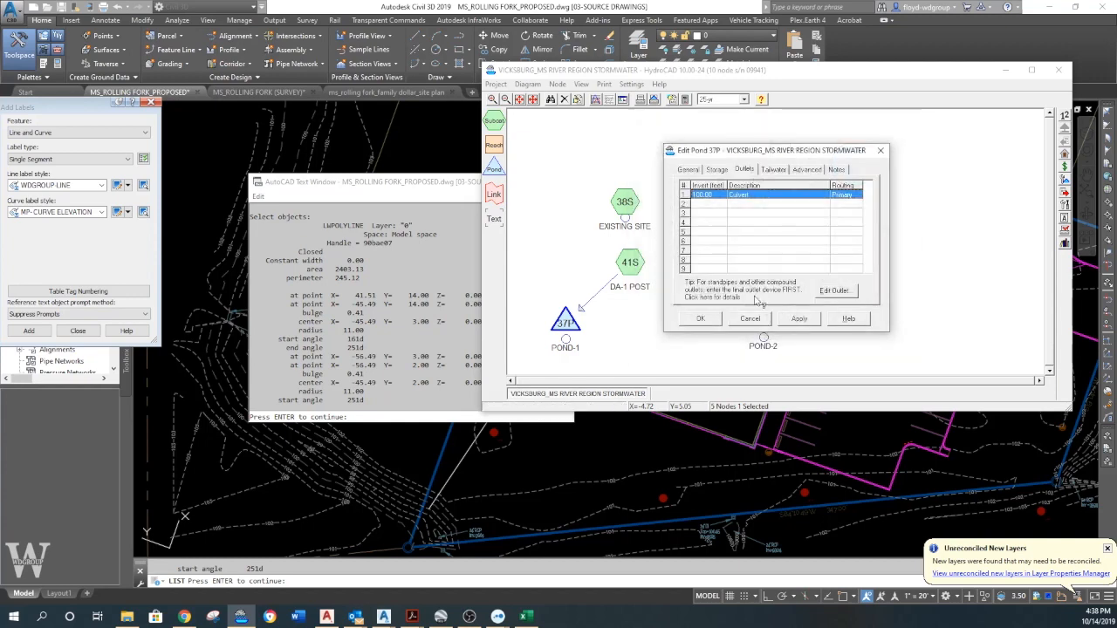
click(773, 170)
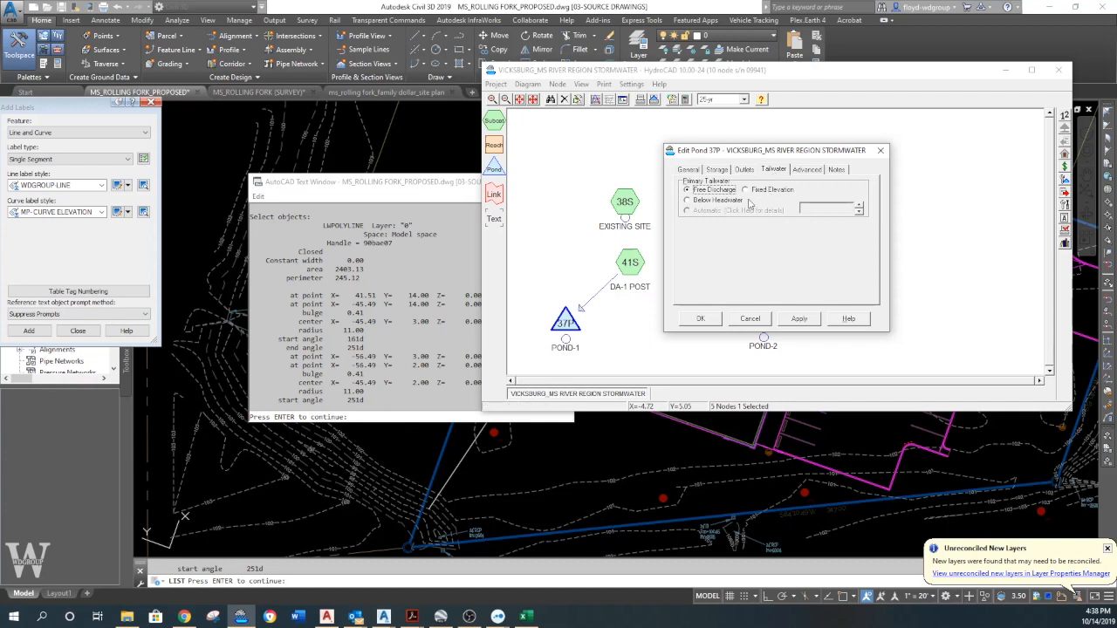
click(703, 320)
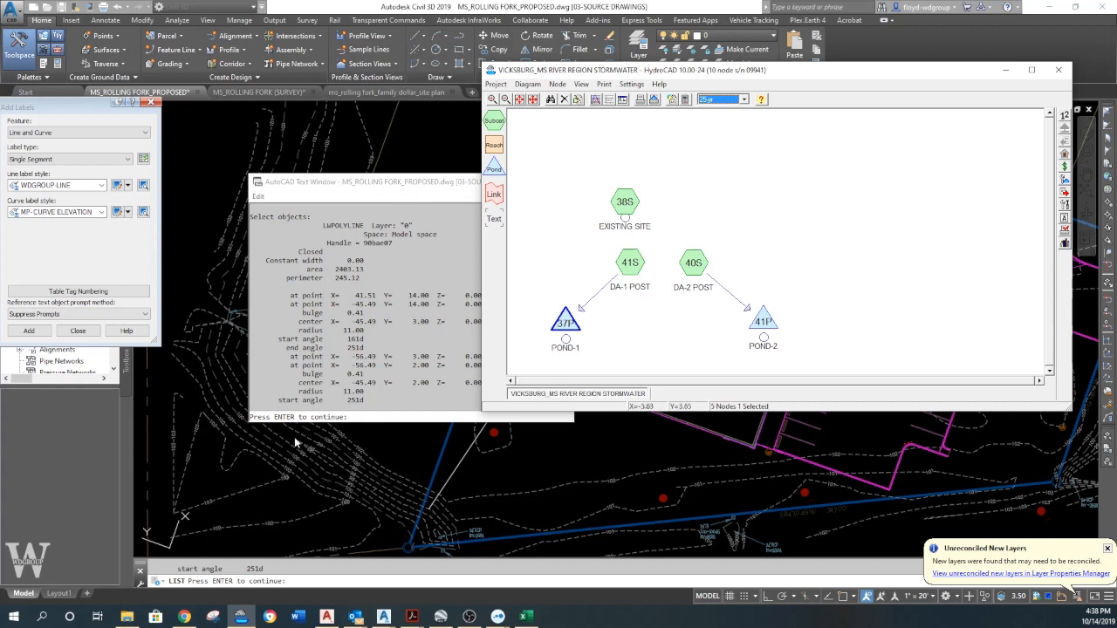
Open POND-1's results, run the critical duration analysis with the result applied, and view the hydrograph
double_click(566, 323)
drag(162, 59, 492, 59)
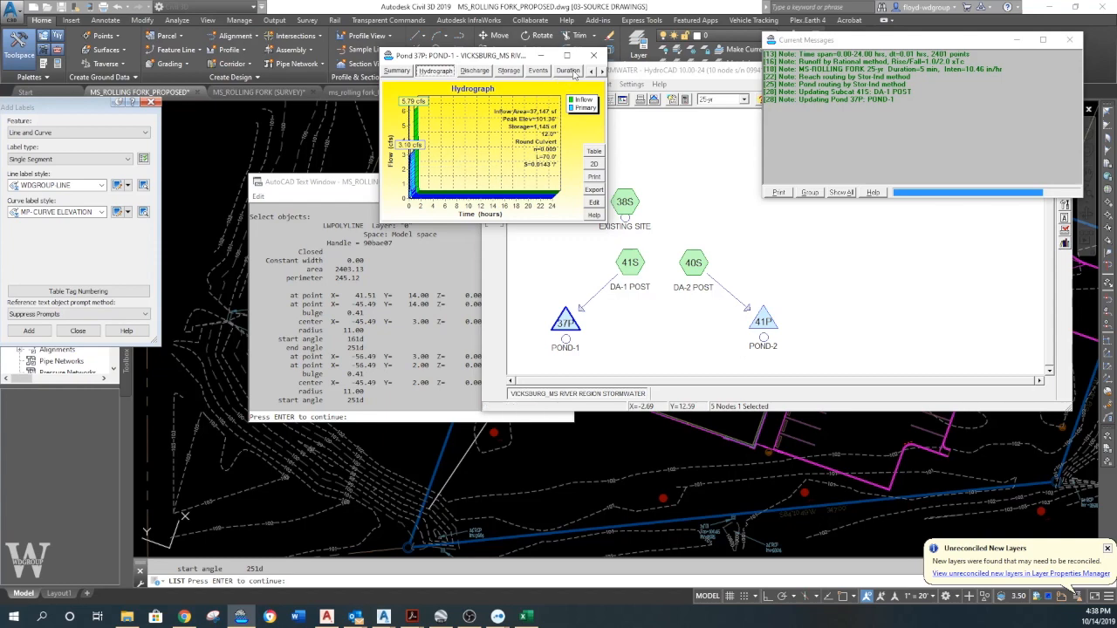
click(568, 70)
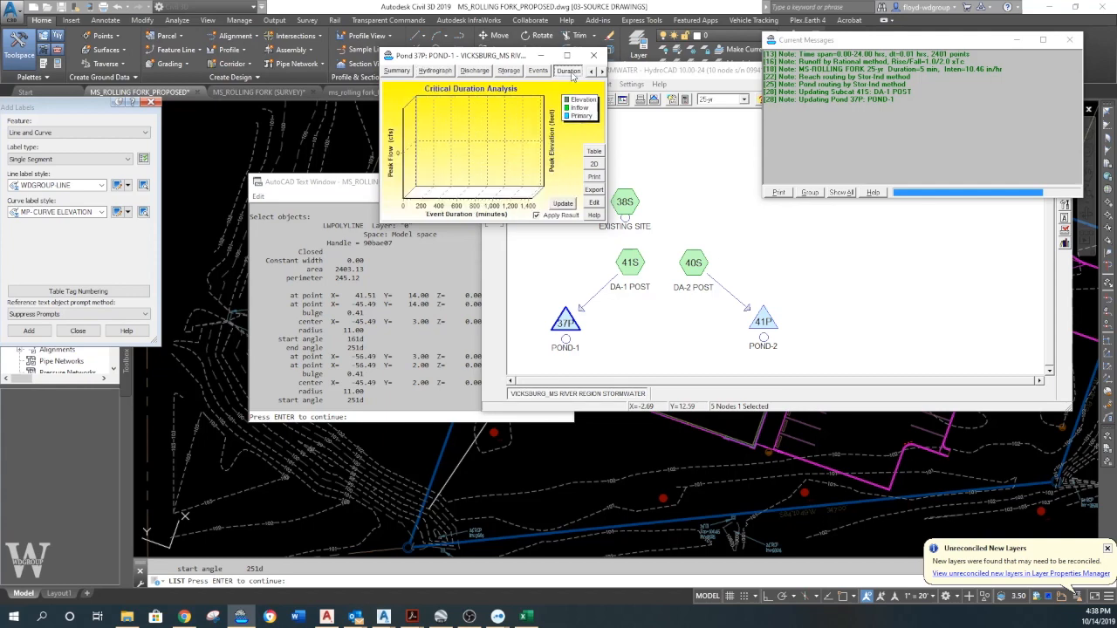
click(563, 203)
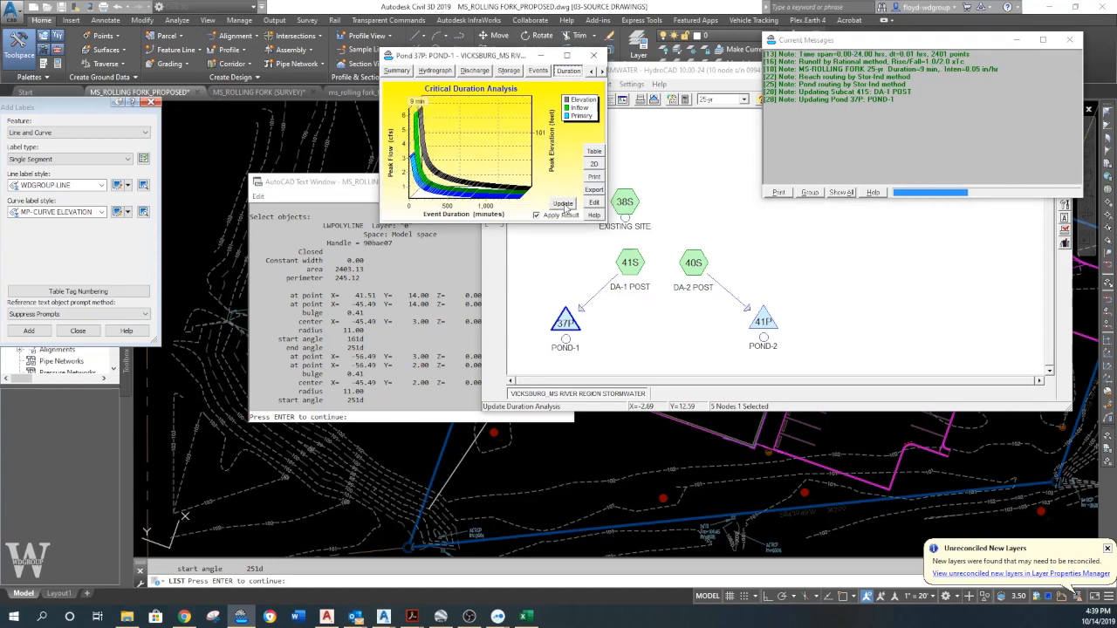
click(436, 70)
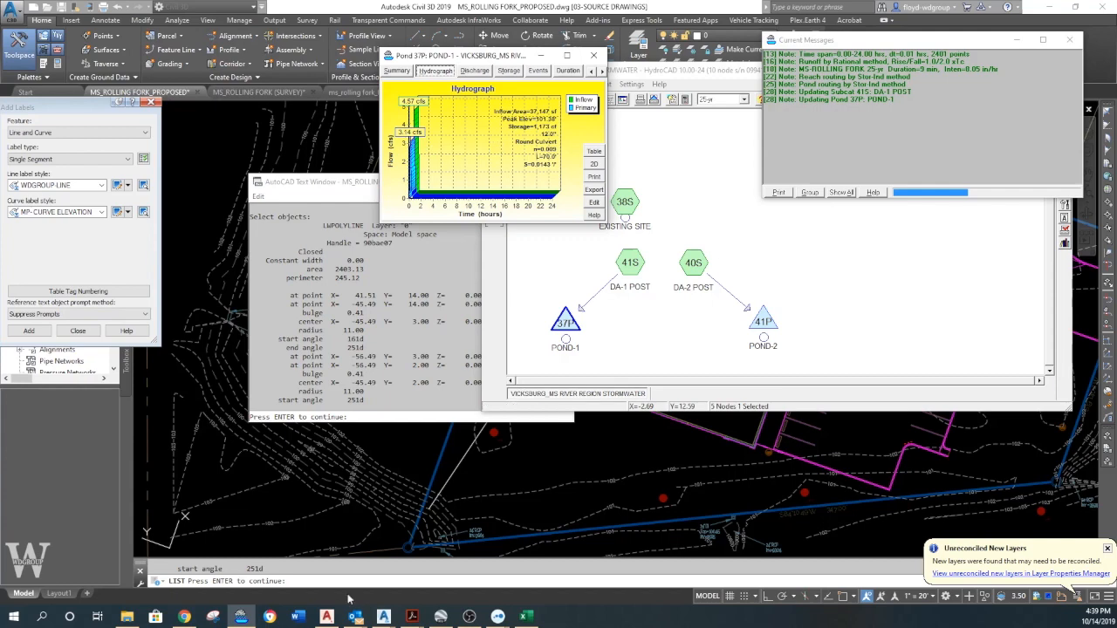
Switch to the Excel workbook and compare the site's Qpre value with POND-1's hydrograph outflow
click(525, 616)
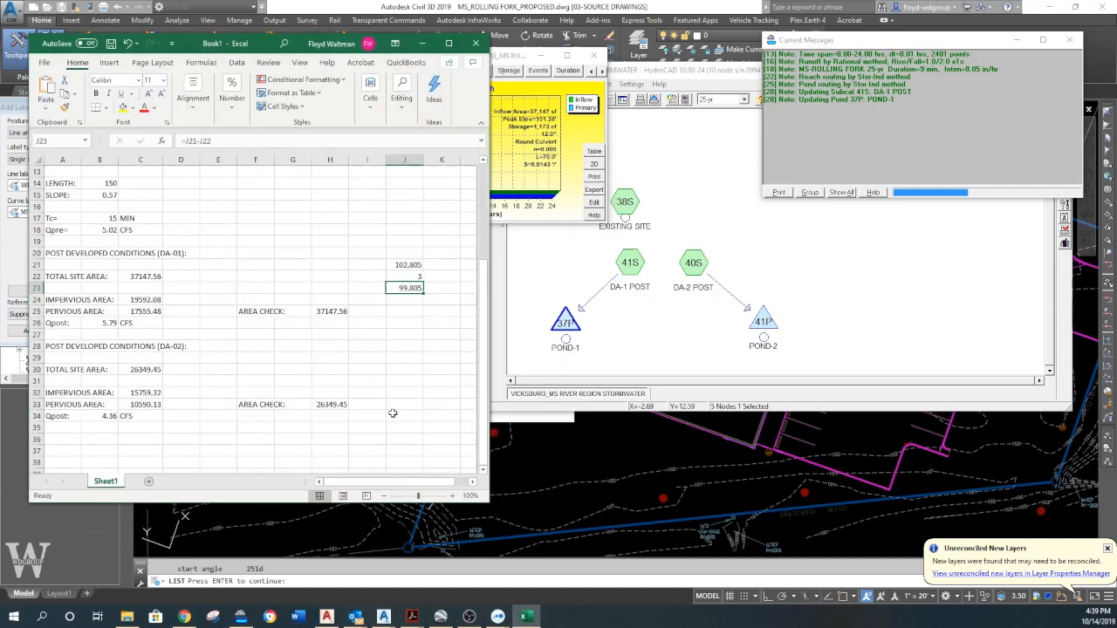
click(95, 231)
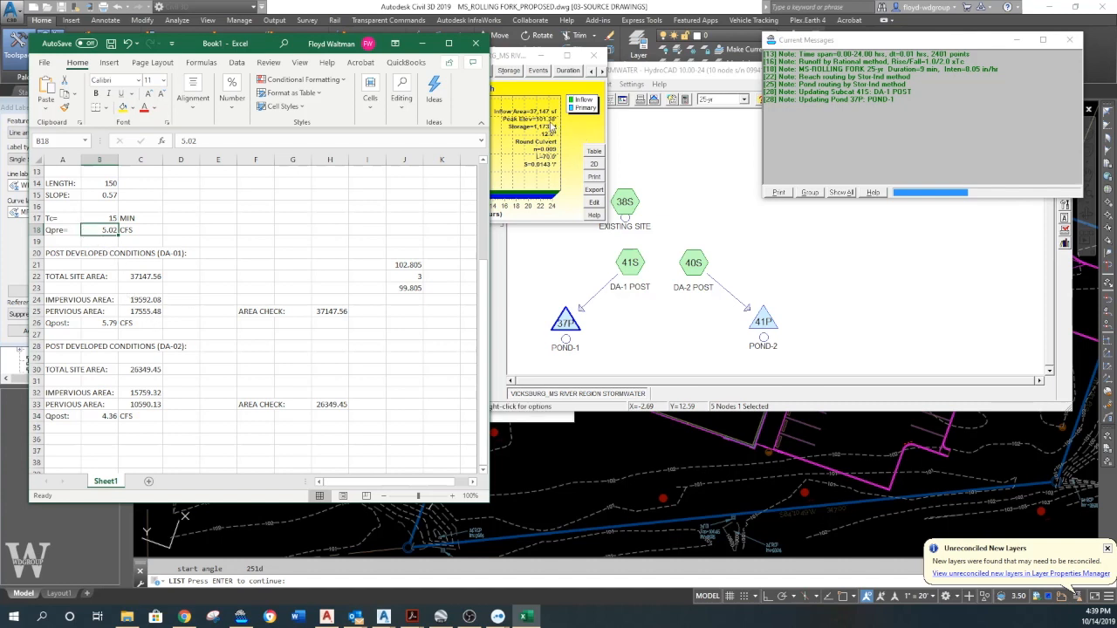
click(542, 175)
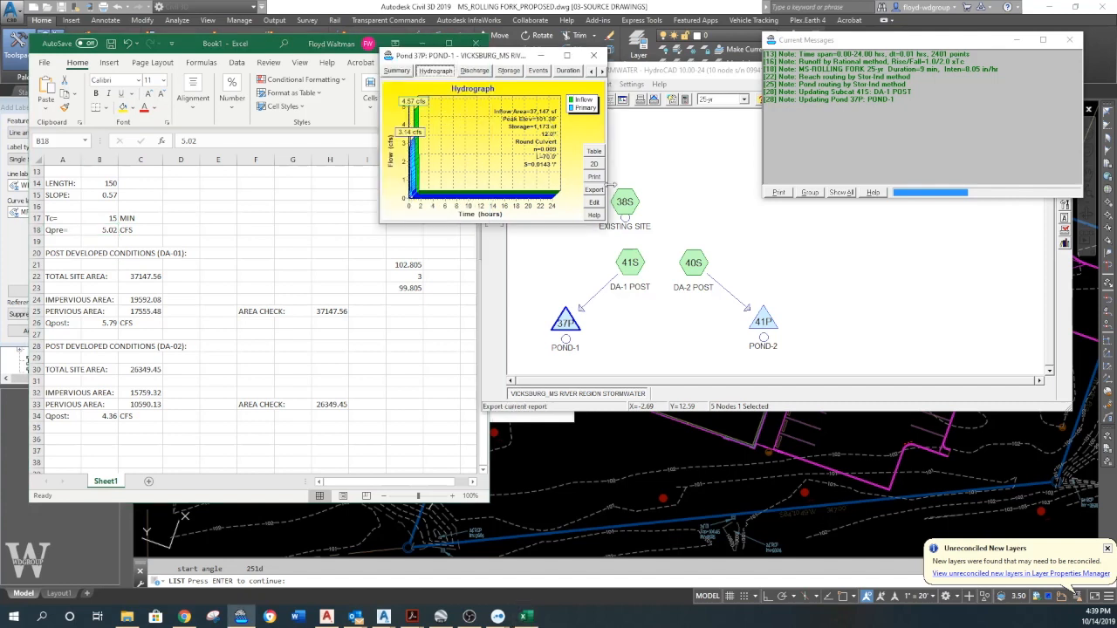
Reduce the diameter of POND-1's culvert outlet to 8 inches and accept the pond changes
click(595, 203)
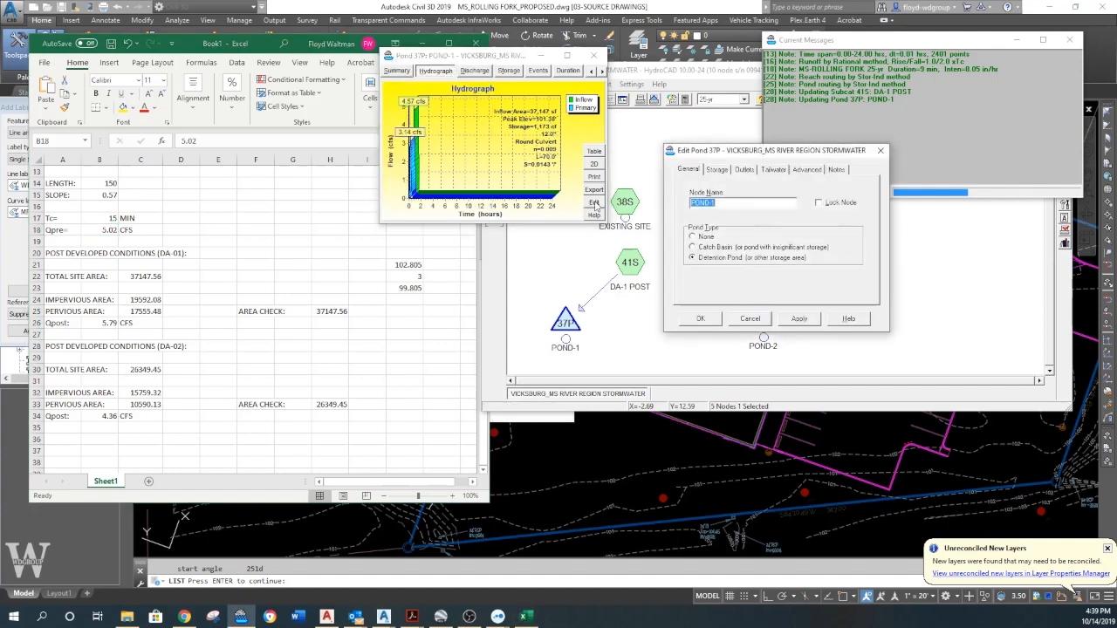
click(742, 171)
double_click(753, 193)
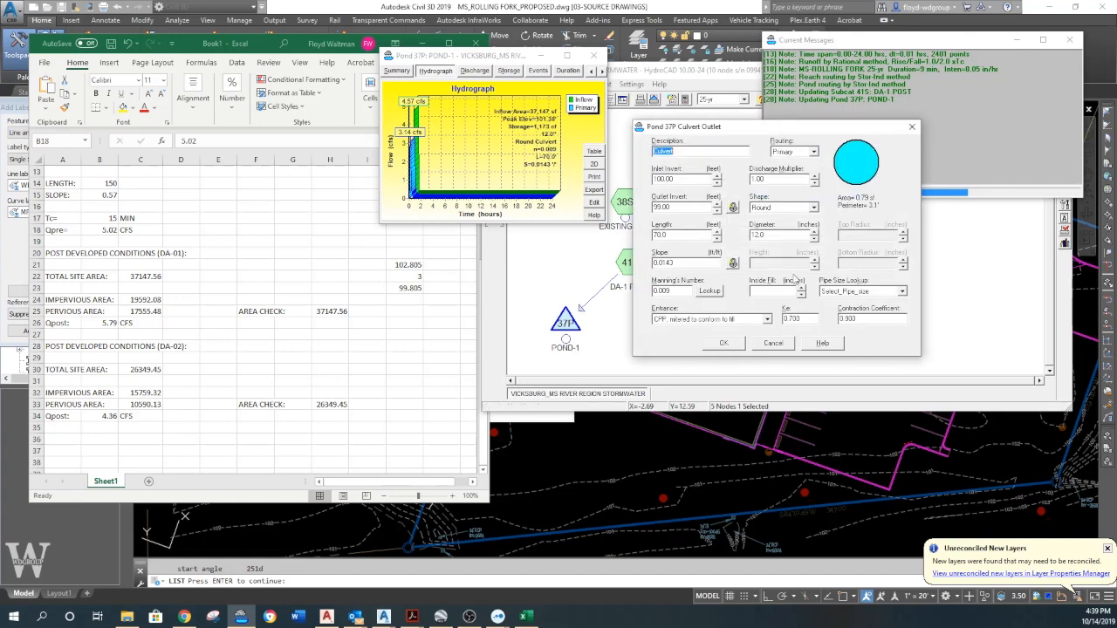
click(728, 341)
click(700, 319)
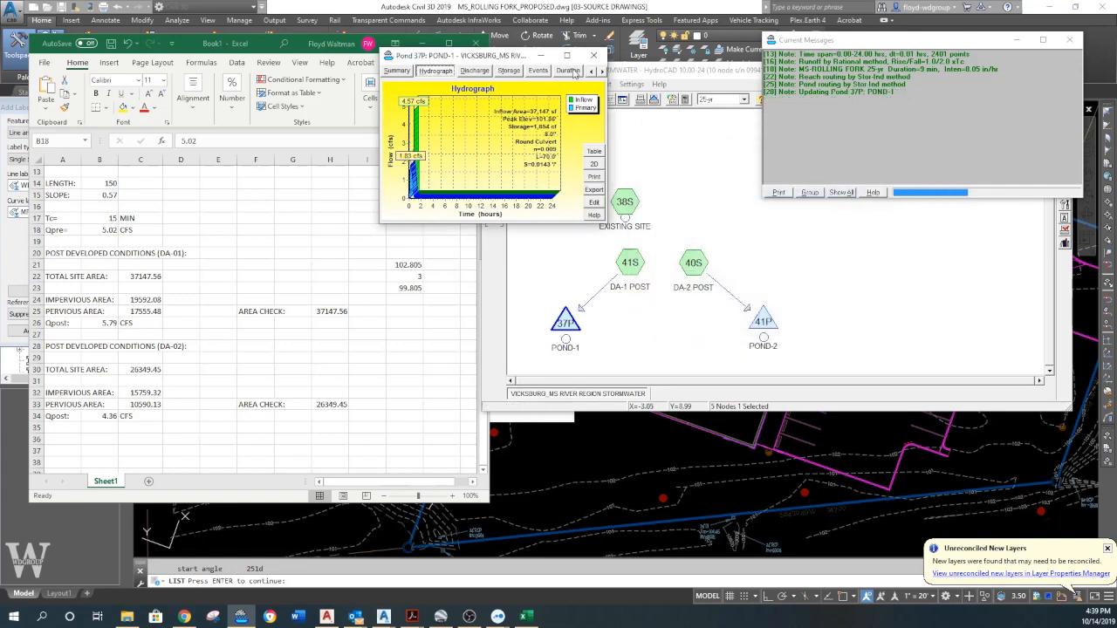
Rerun POND-1's critical duration analysis for the smaller culvert and review the updated hydrograph
click(568, 69)
click(564, 203)
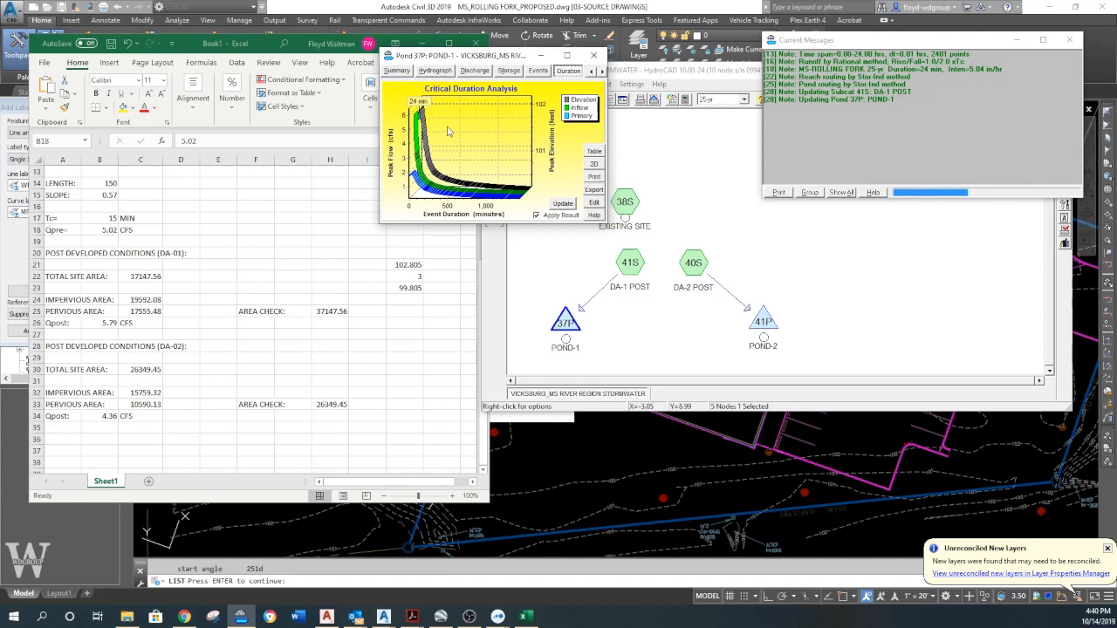
click(435, 69)
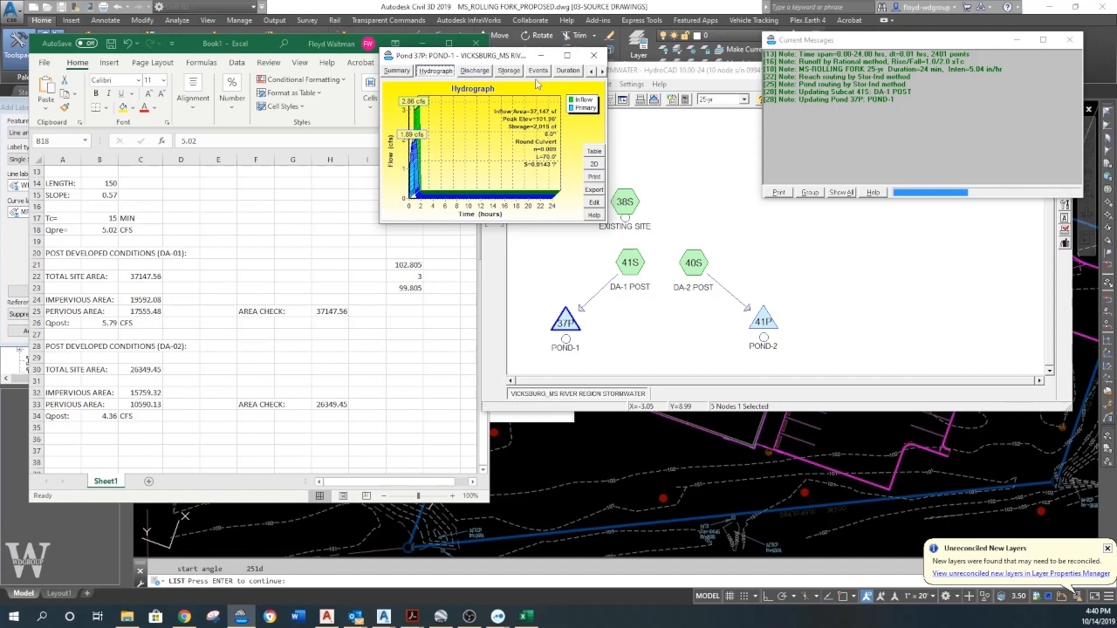
Examine POND-1's stage-storage and hydrograph tables for elevation and storage over time, and close the report
click(509, 71)
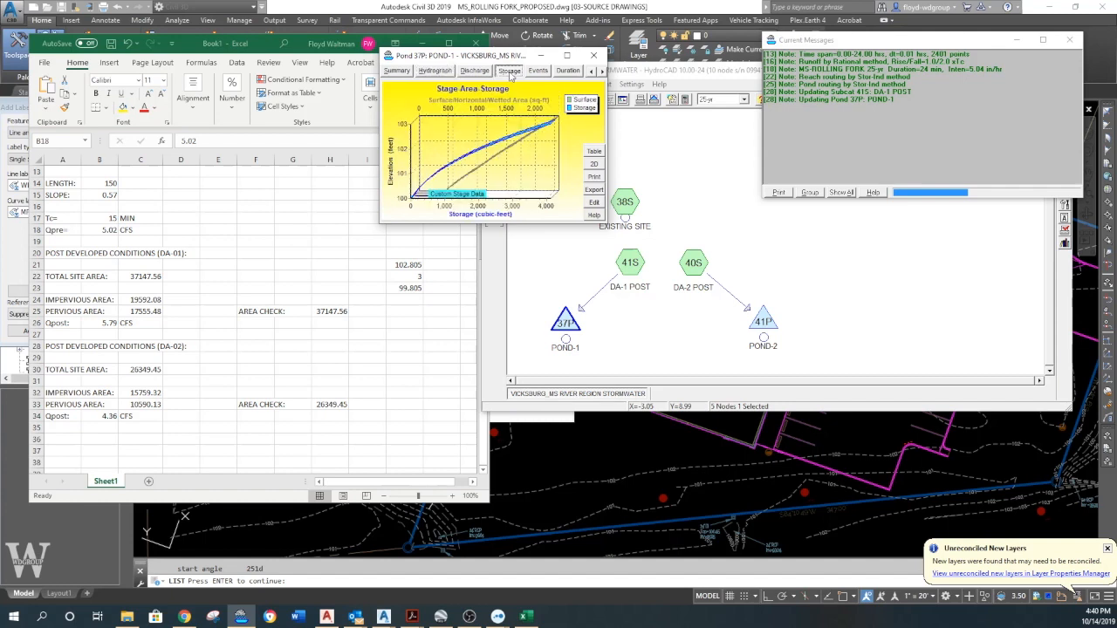
click(595, 152)
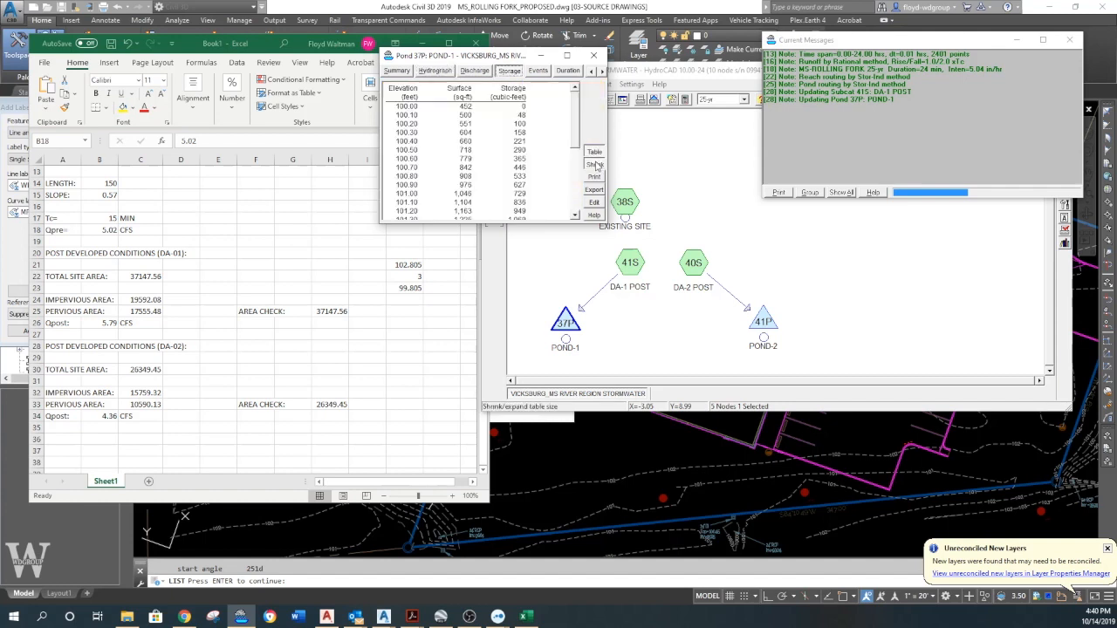
drag(574, 131, 574, 197)
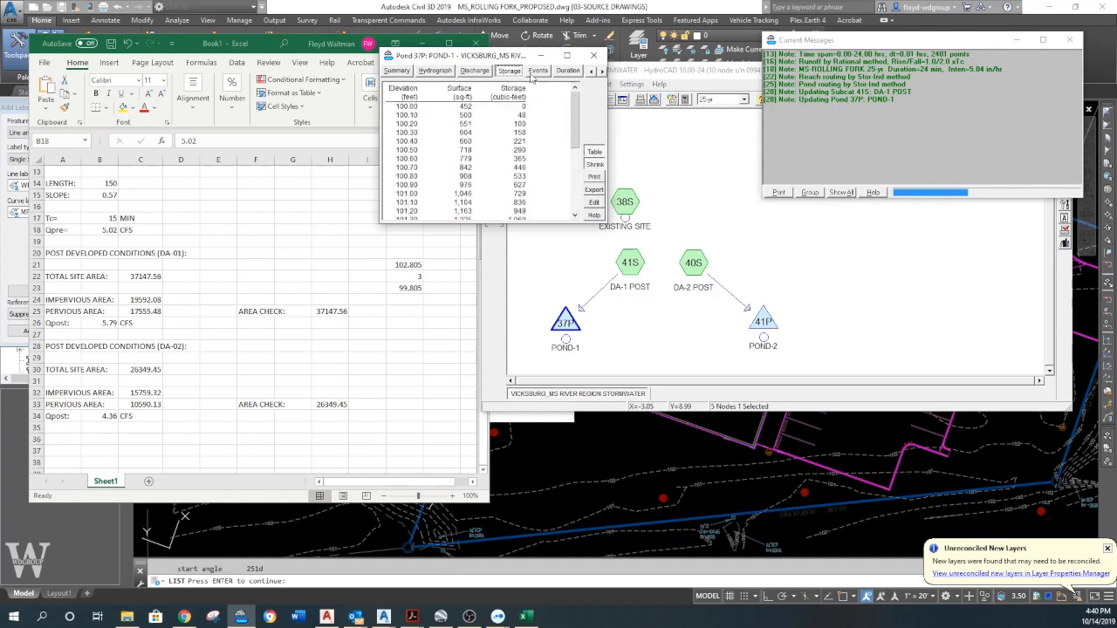
click(537, 70)
click(434, 70)
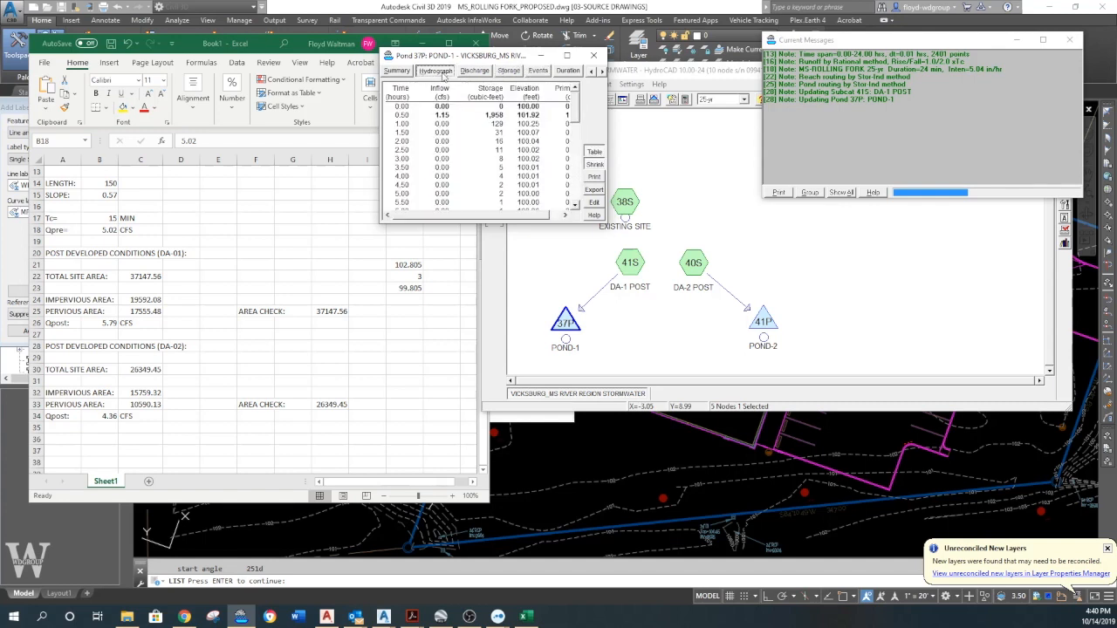
mouse_move(578, 120)
mouse_down()
mouse_move(578, 135)
mouse_move(580, 114)
mouse_up()
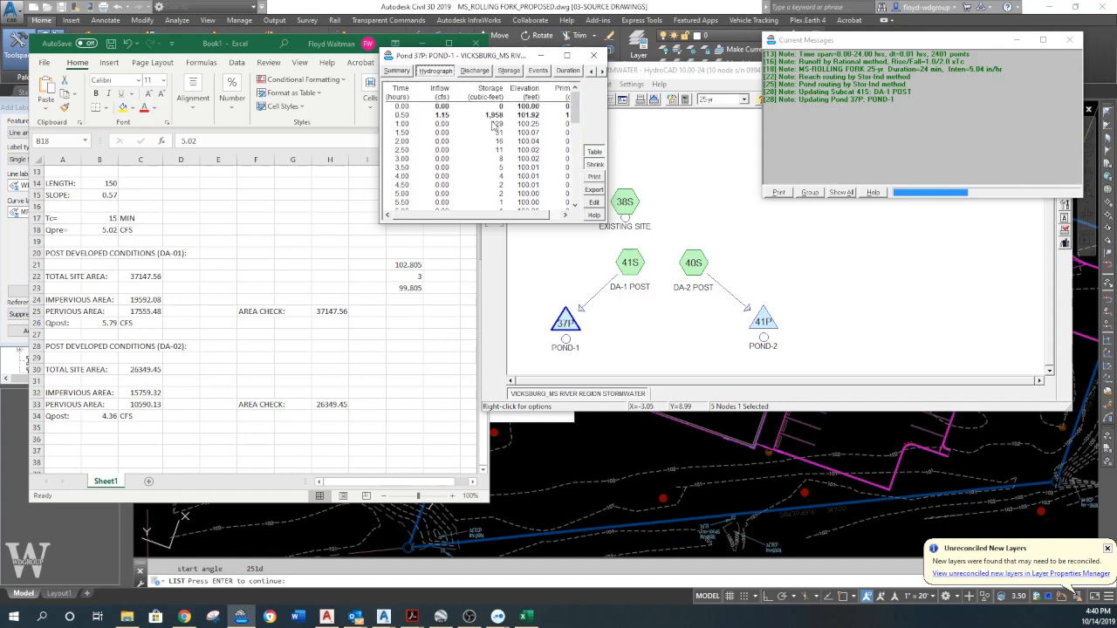
scroll(507, 199, down, 2)
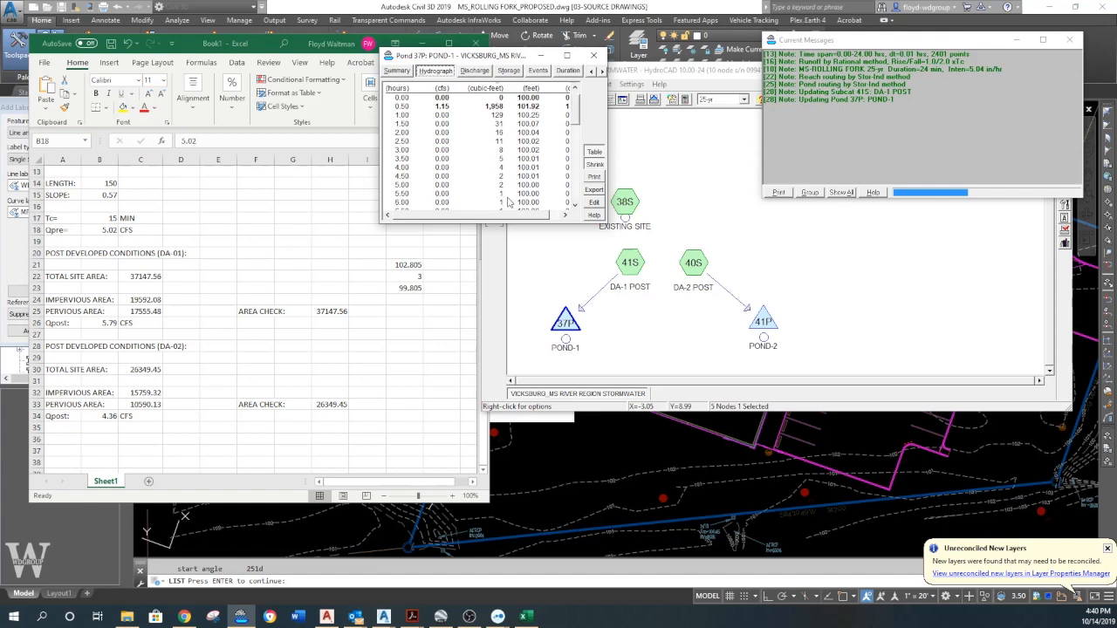
scroll(511, 191, down, 1)
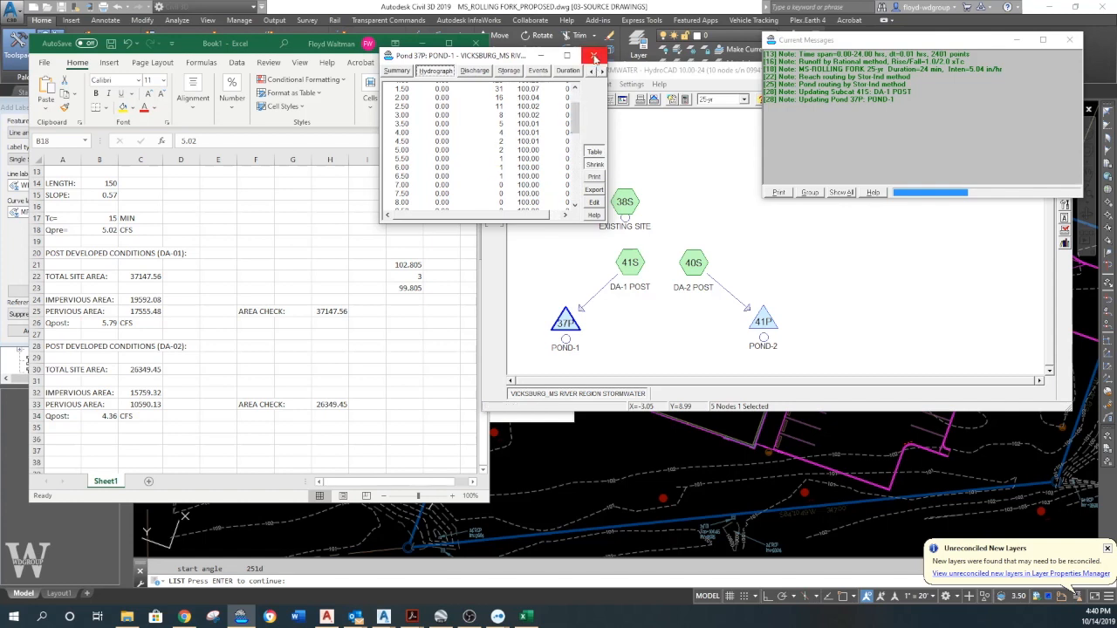
click(594, 56)
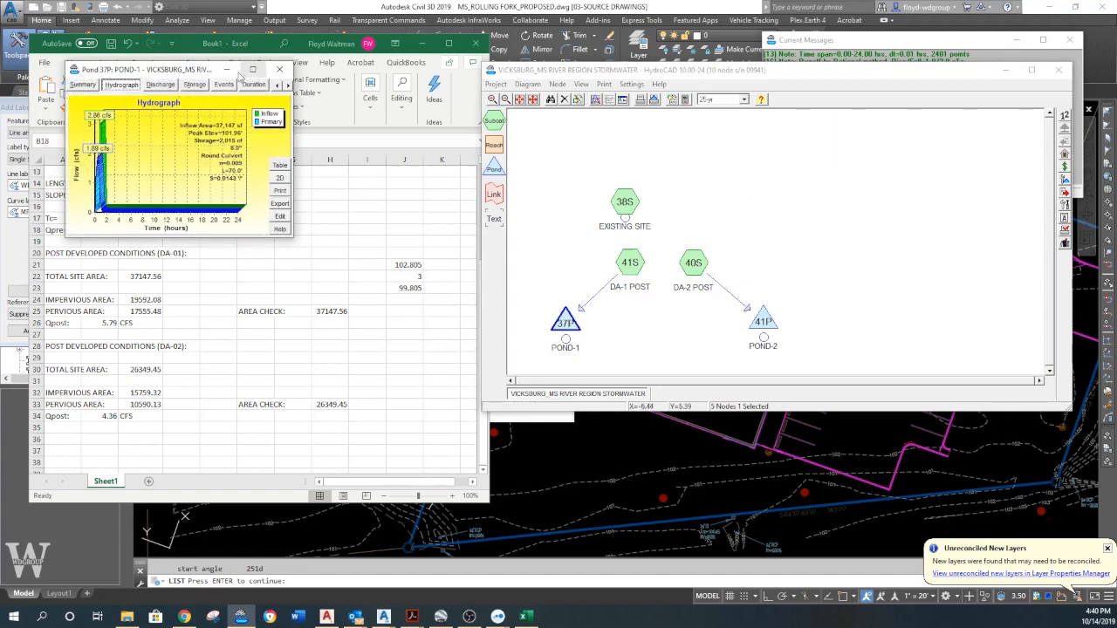
Place the POND-1 hydrograph beside the Excel workbook and record "DURATION:" 24 MINUTES in row 27, starting in cell F27
drag(181, 74, 620, 83)
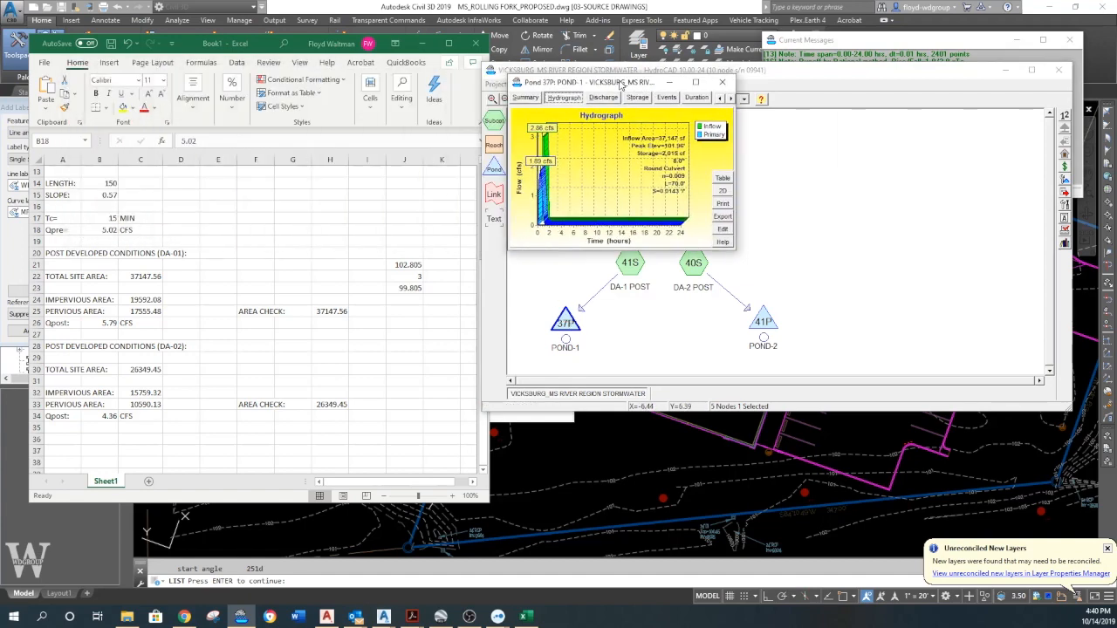
click(272, 341)
click(263, 333)
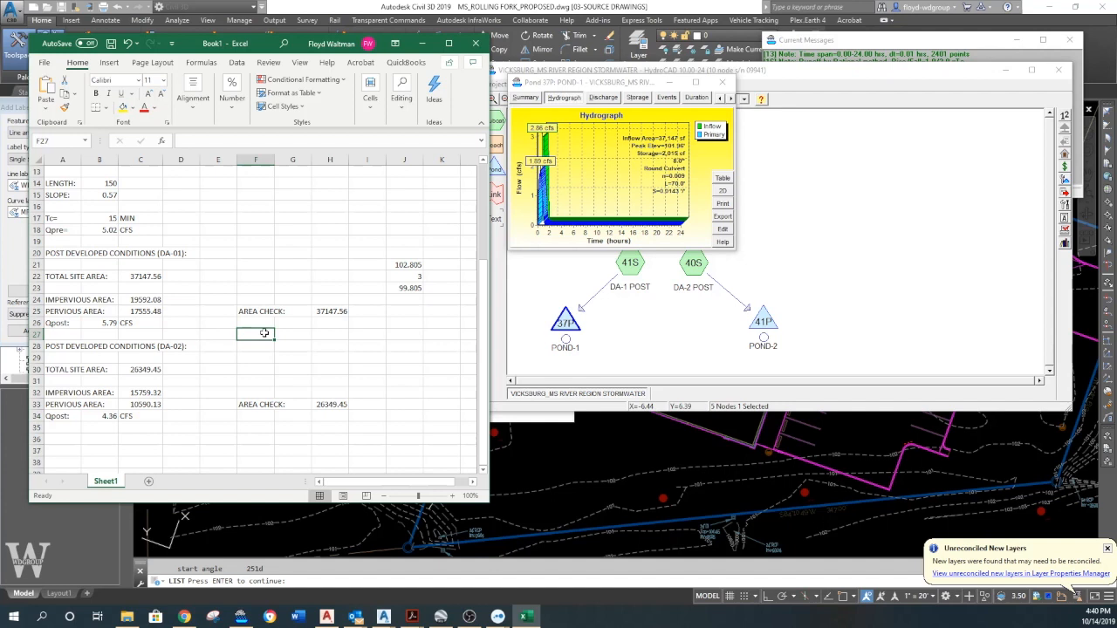
text(DURATION)
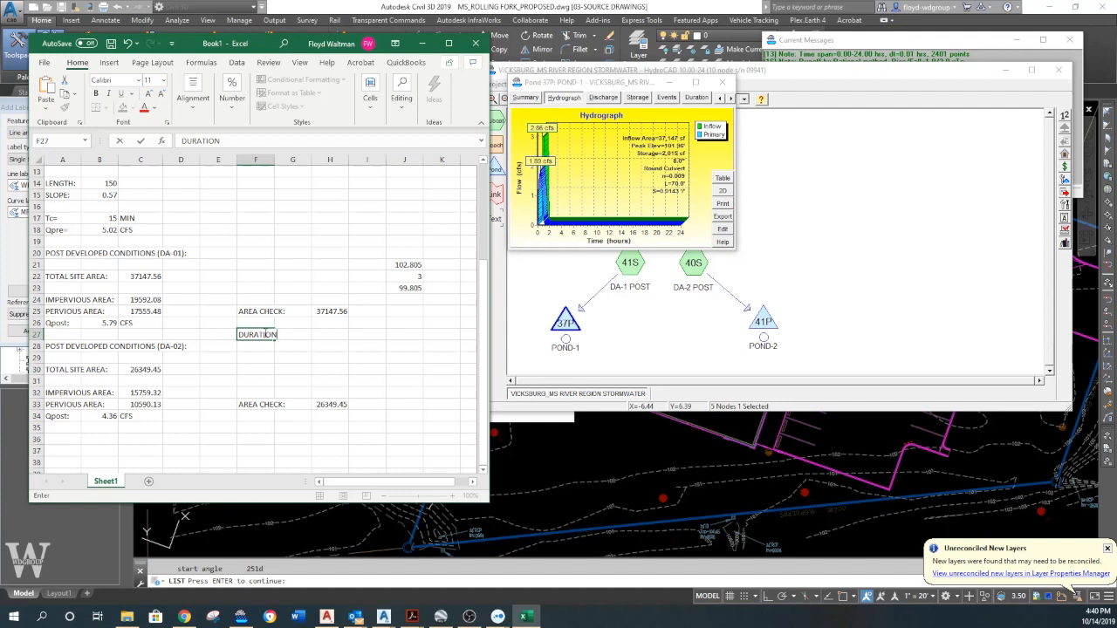
text(:)
key(Tab)
key(Tab)
text(24)
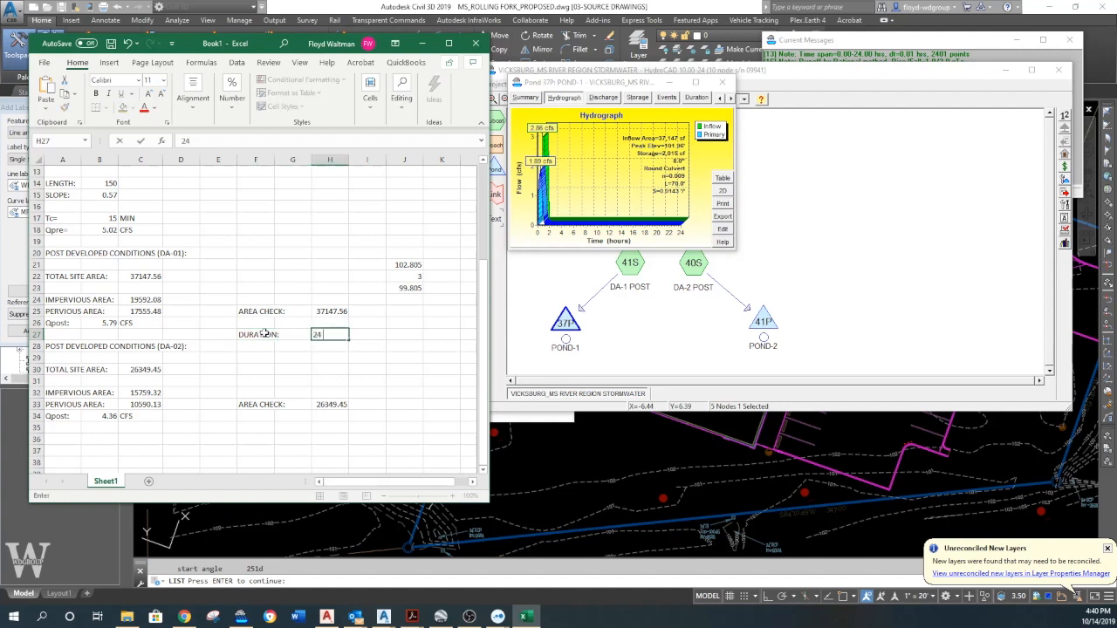
key(Tab)
text(MI)
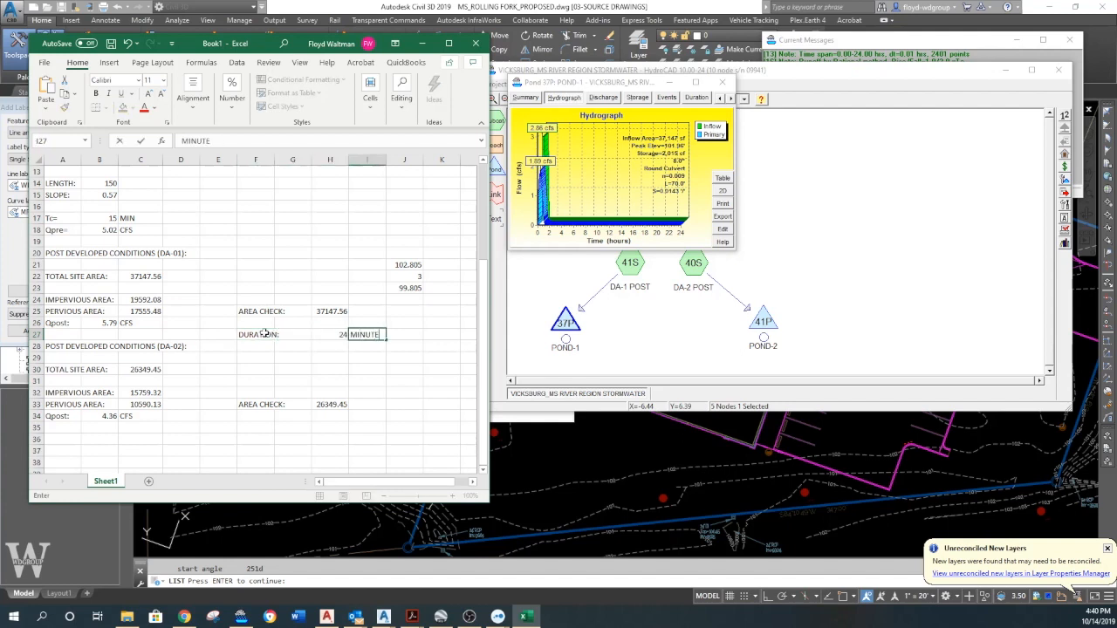
key(Return)
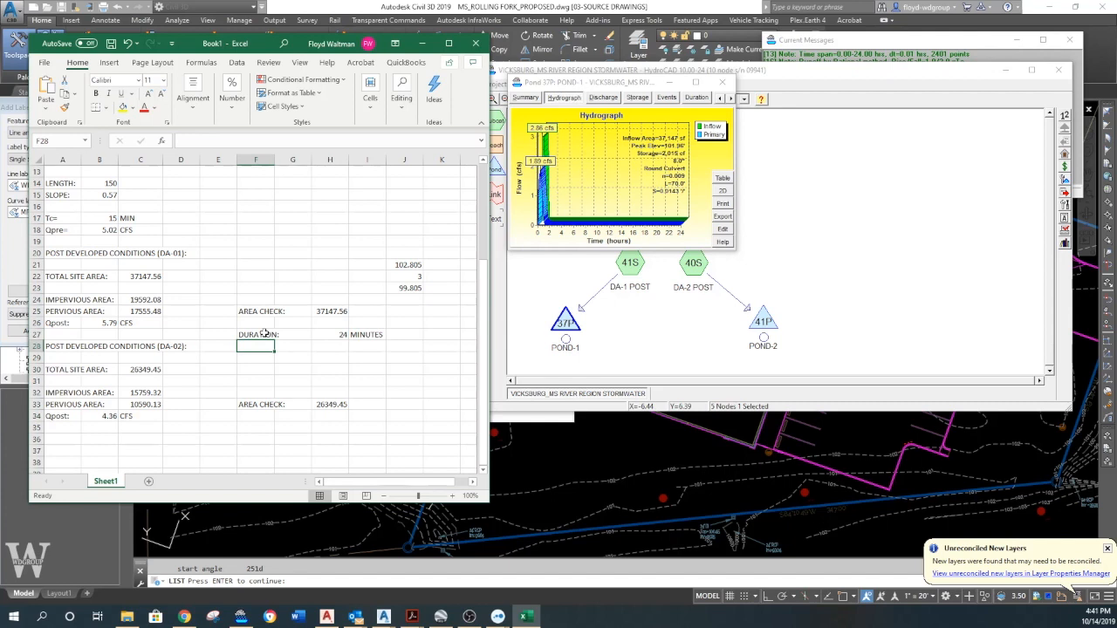
Record "Qpost:" 1.89 cfs in row 28, starting in cell F28
text(q)
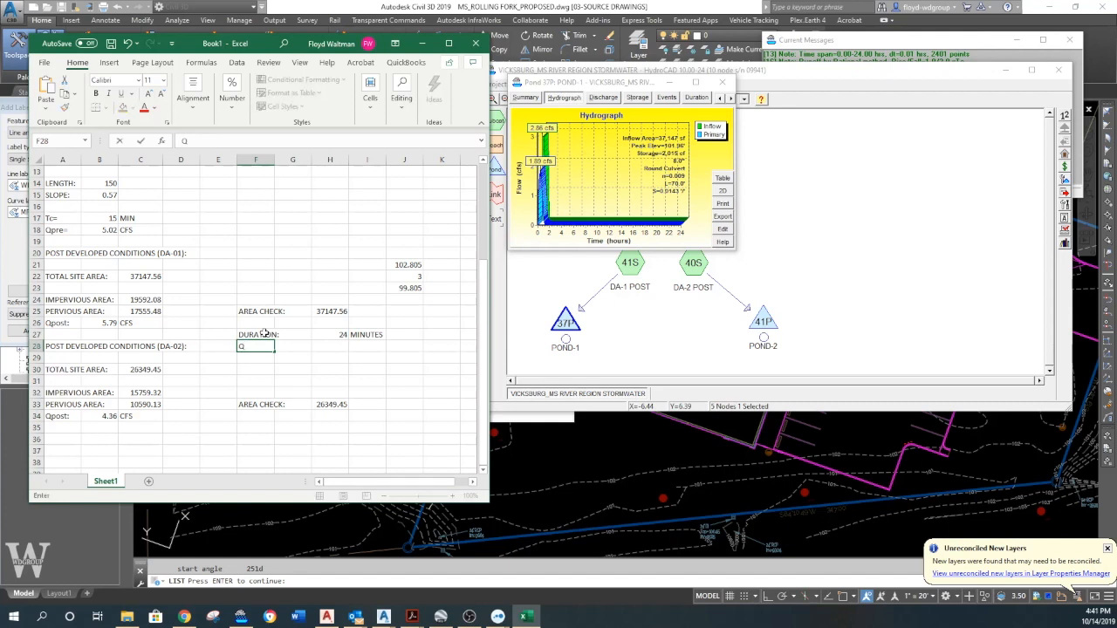
key(Tab)
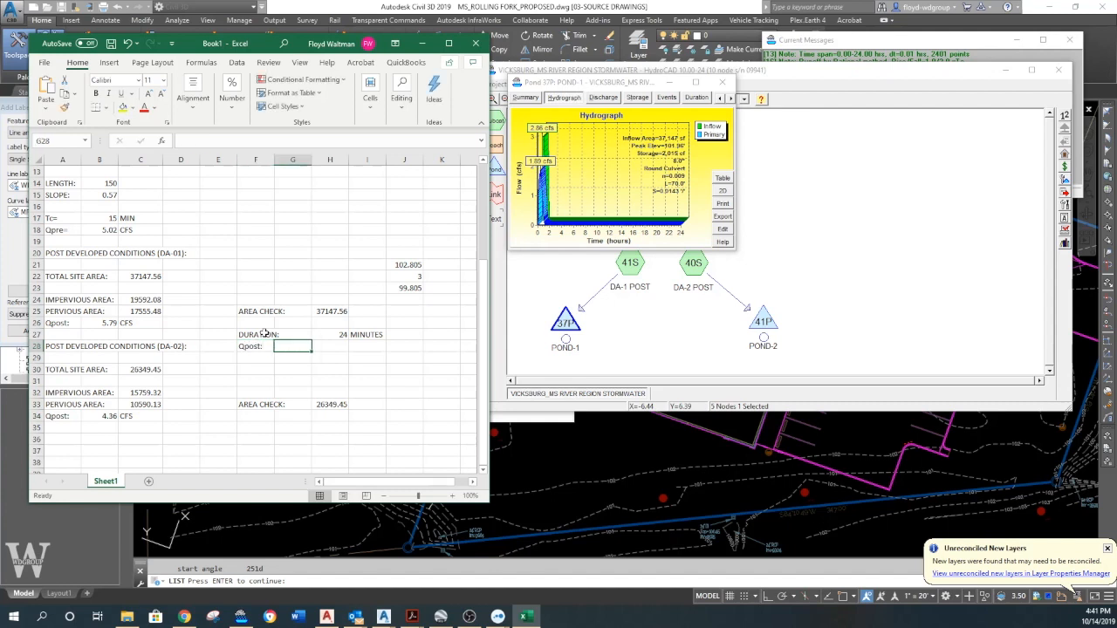
text(1.89)
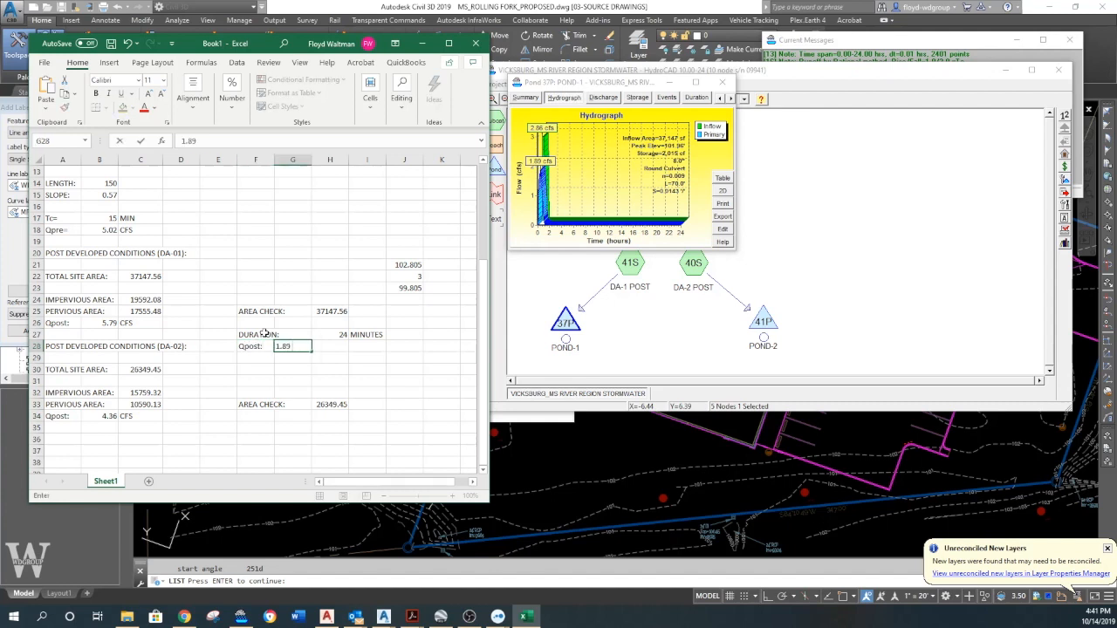
key(Tab)
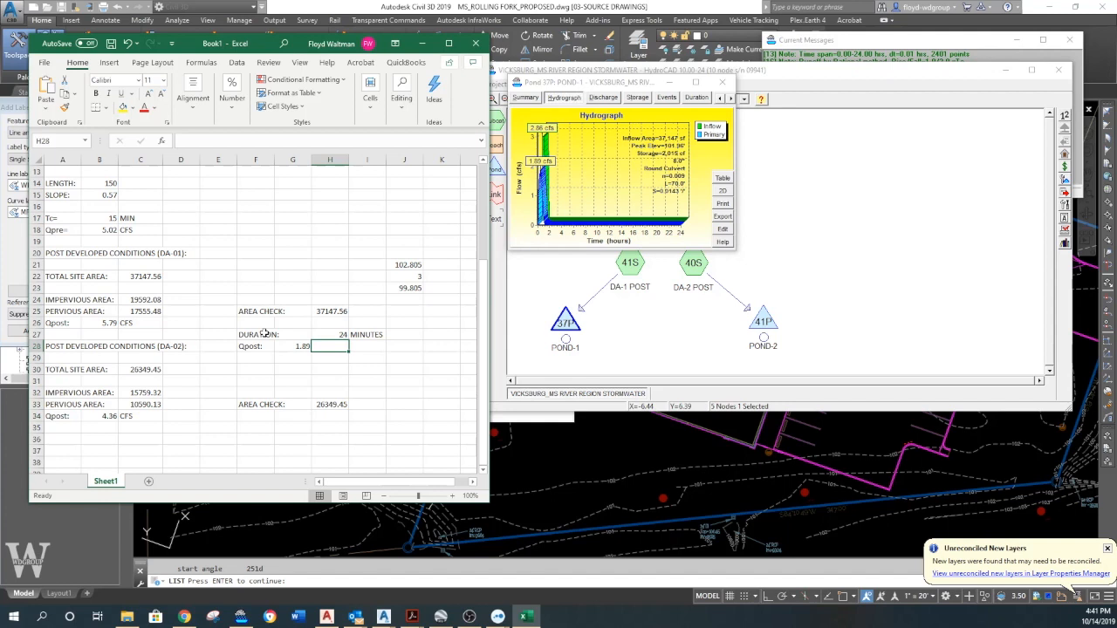
text(cfs)
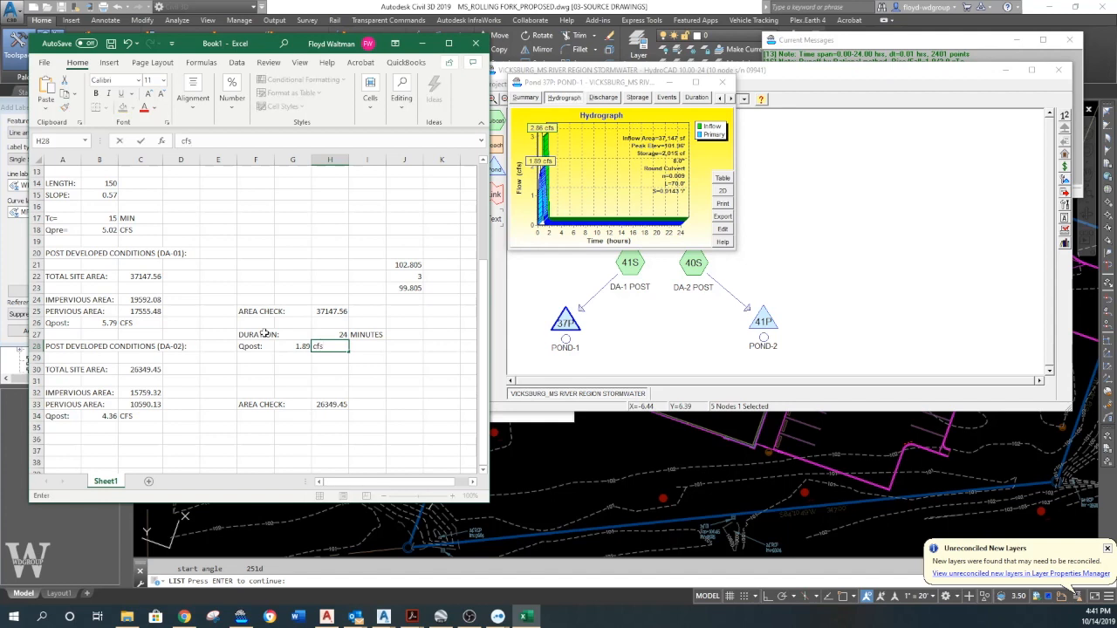
key(Return)
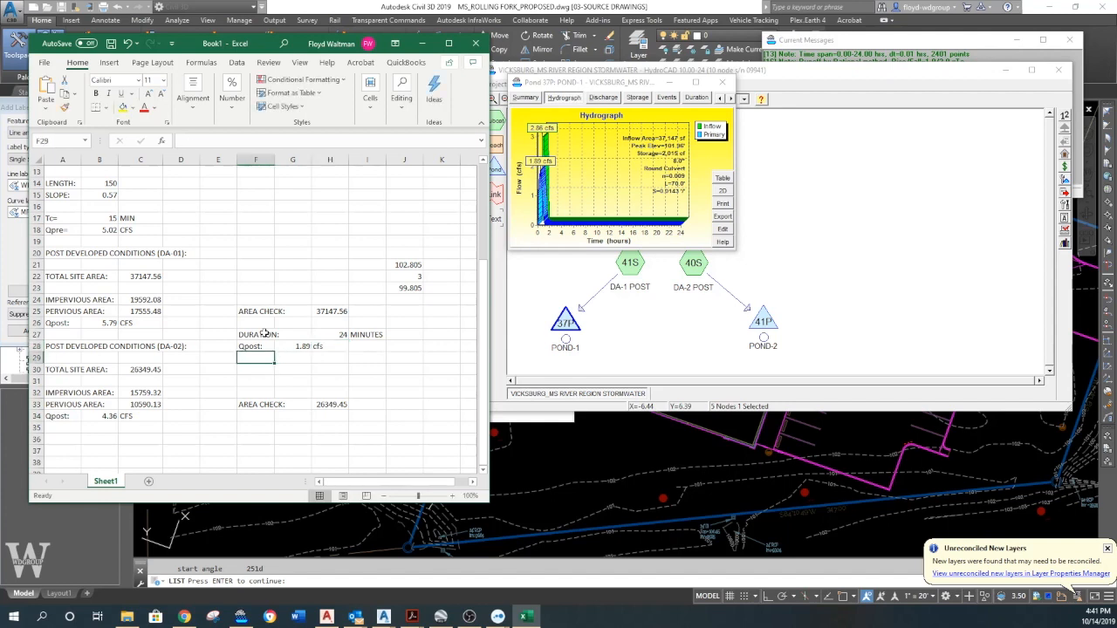
Record "PEAK ELEVATION:" in cell F29 with 101.96 in cell H29
text(Pke)
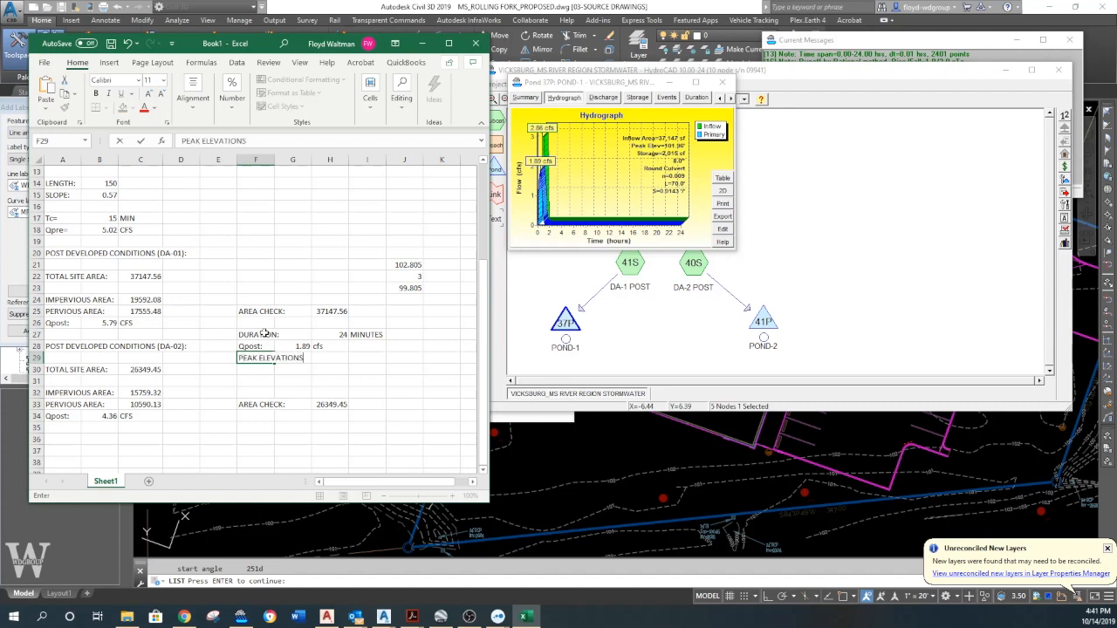
text(:)
key(Tab)
key(Tab)
text(101.)
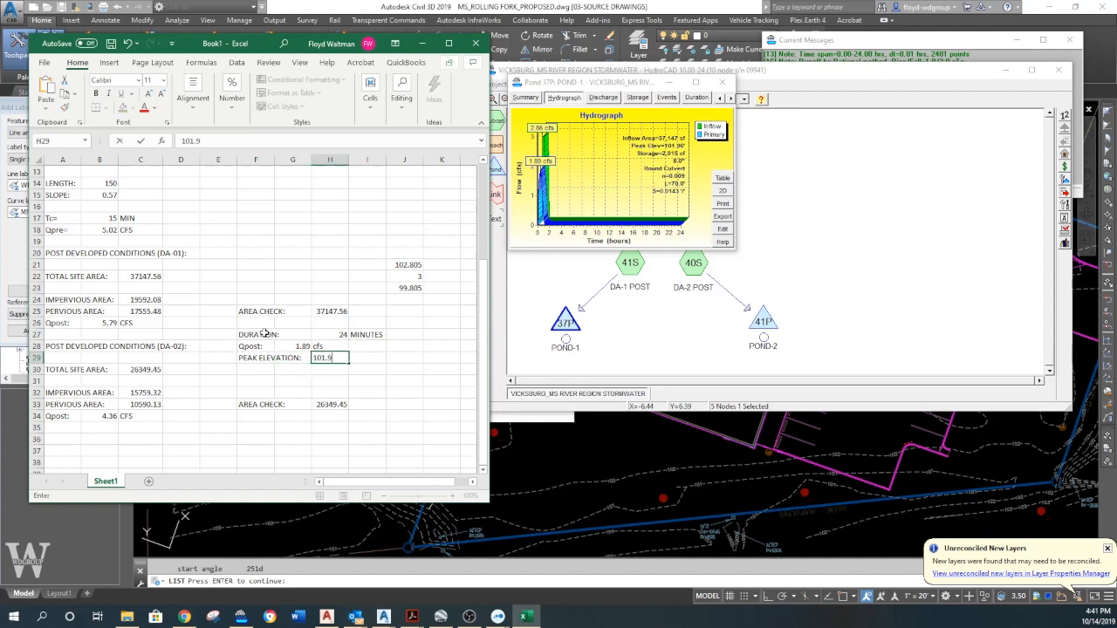
key(Up)
Move the 1.89 cfs entry one column over into H28:I28, in line with the other result values
key(Left)
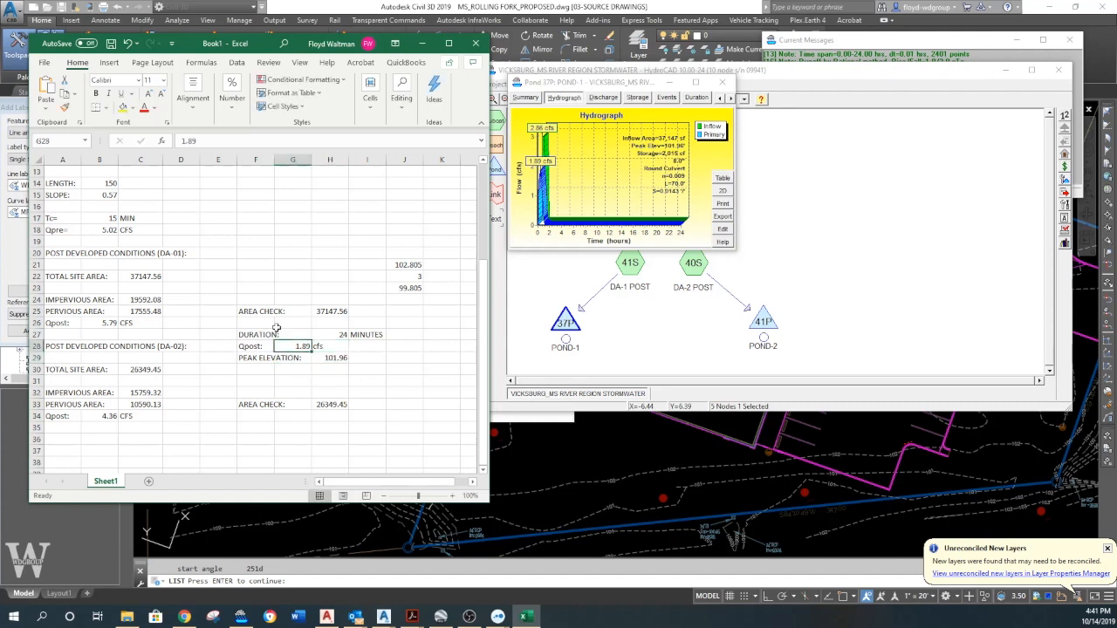
drag(300, 346, 325, 346)
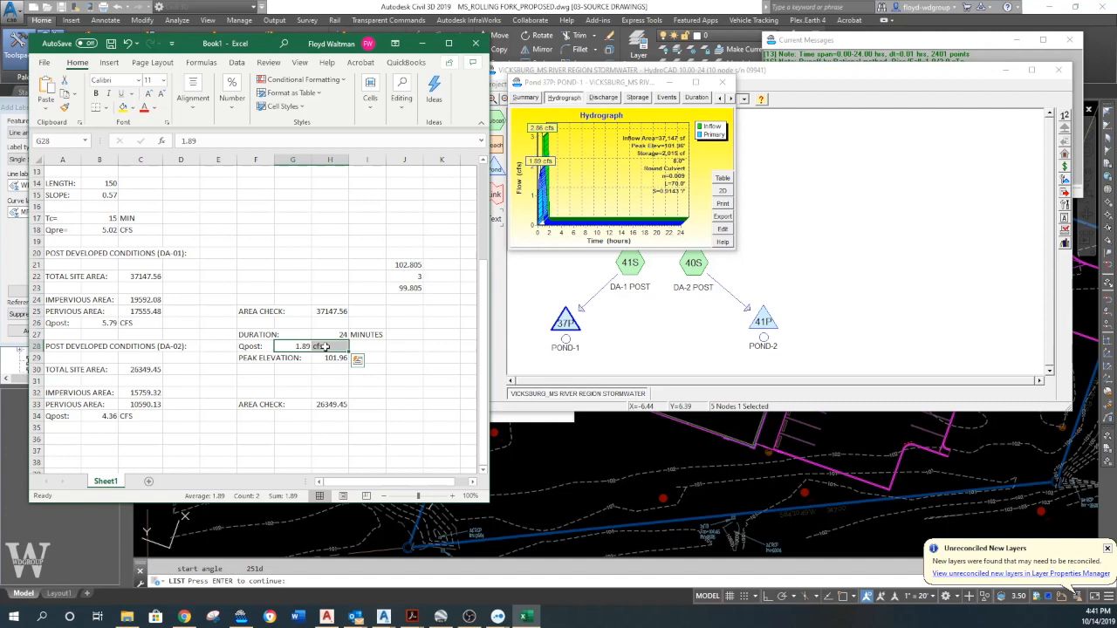
key(ctrl+x)
click(332, 347)
key(ctrl+v)
click(327, 370)
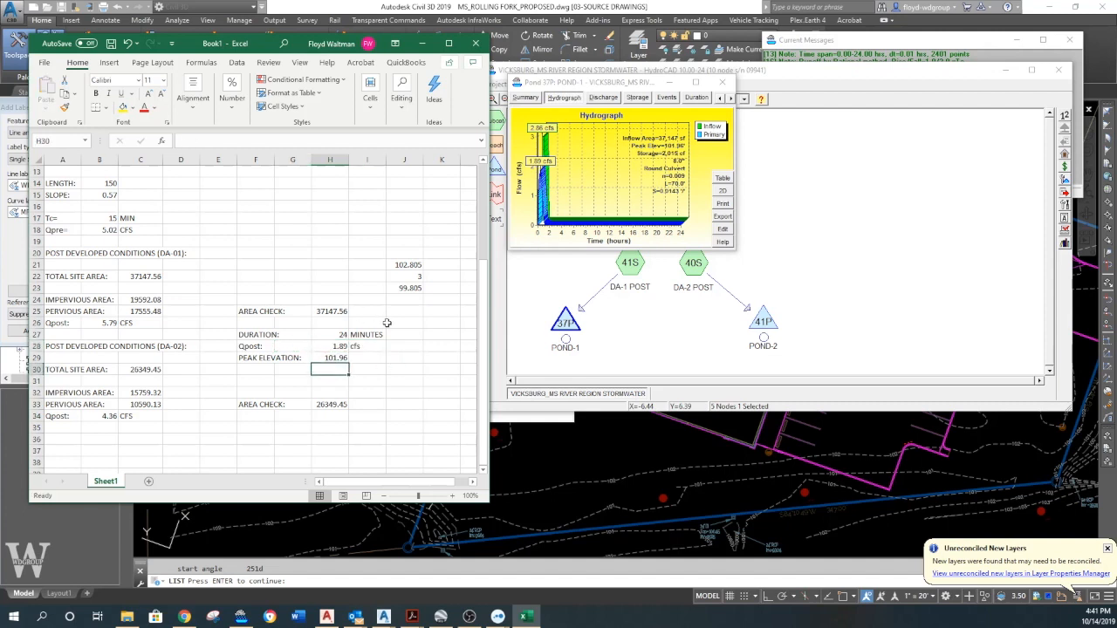
Duplicate the duration, Qpost and peak elevation block from F27:J29 into F35 beneath the DA-02 area check
drag(253, 337, 392, 355)
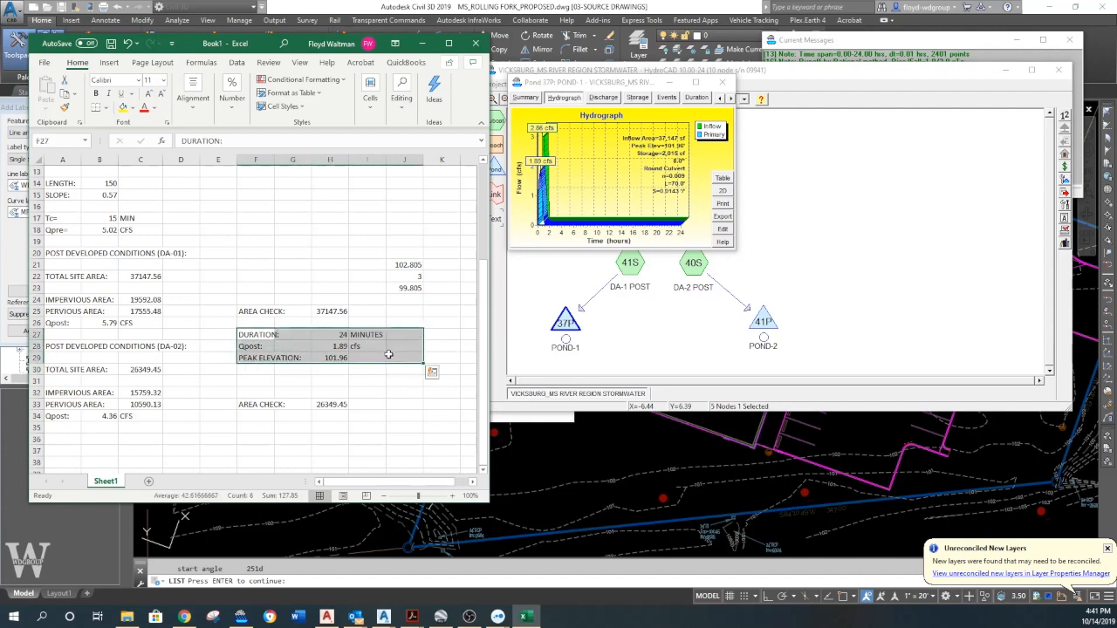
key(ctrl+x)
click(258, 426)
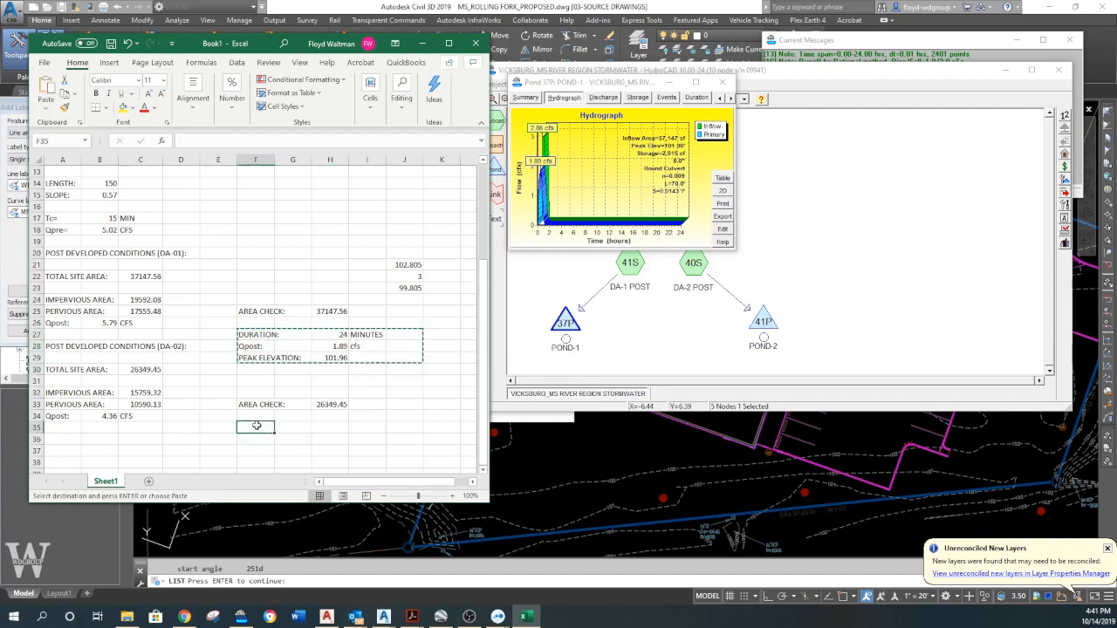
key(ctrl+v)
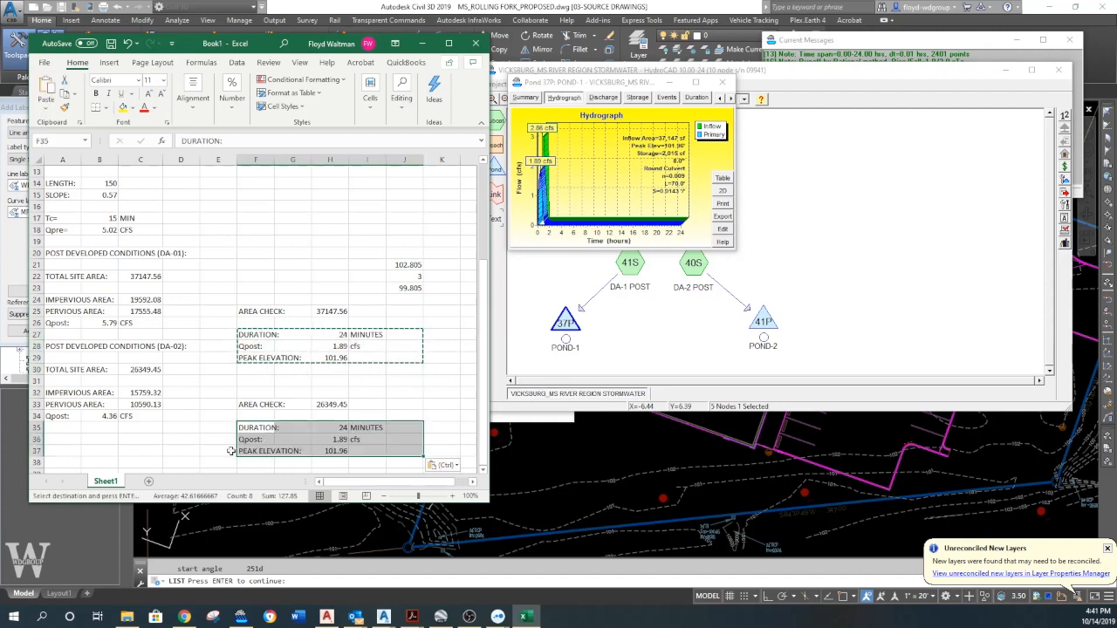
click(180, 439)
scroll(176, 411, down, 1)
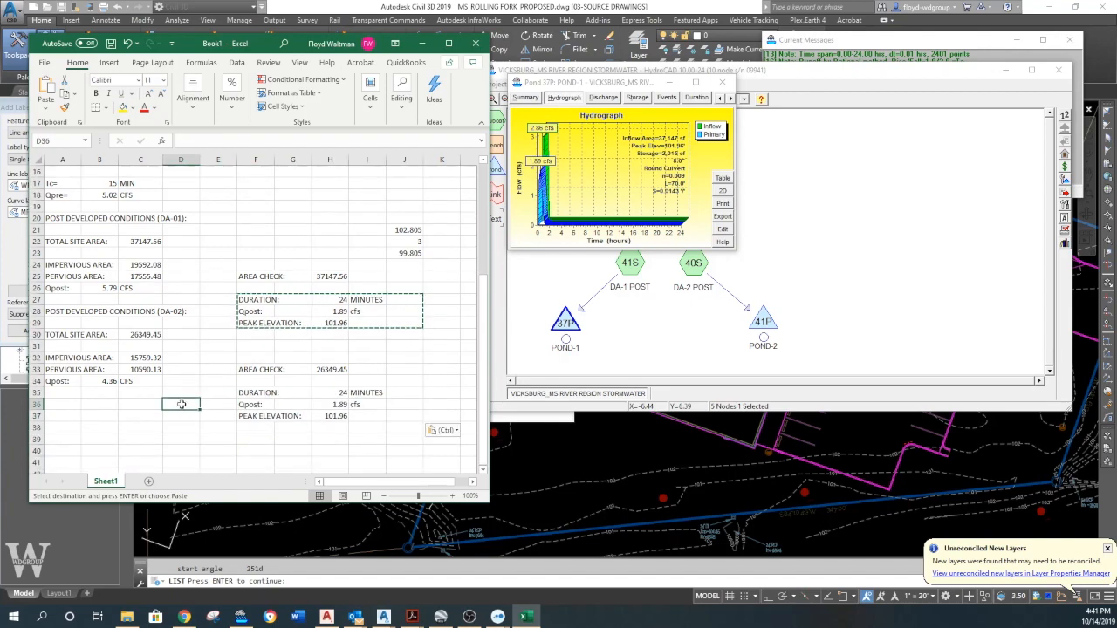
scroll(185, 389, down, 1)
click(144, 414)
key(Escape)
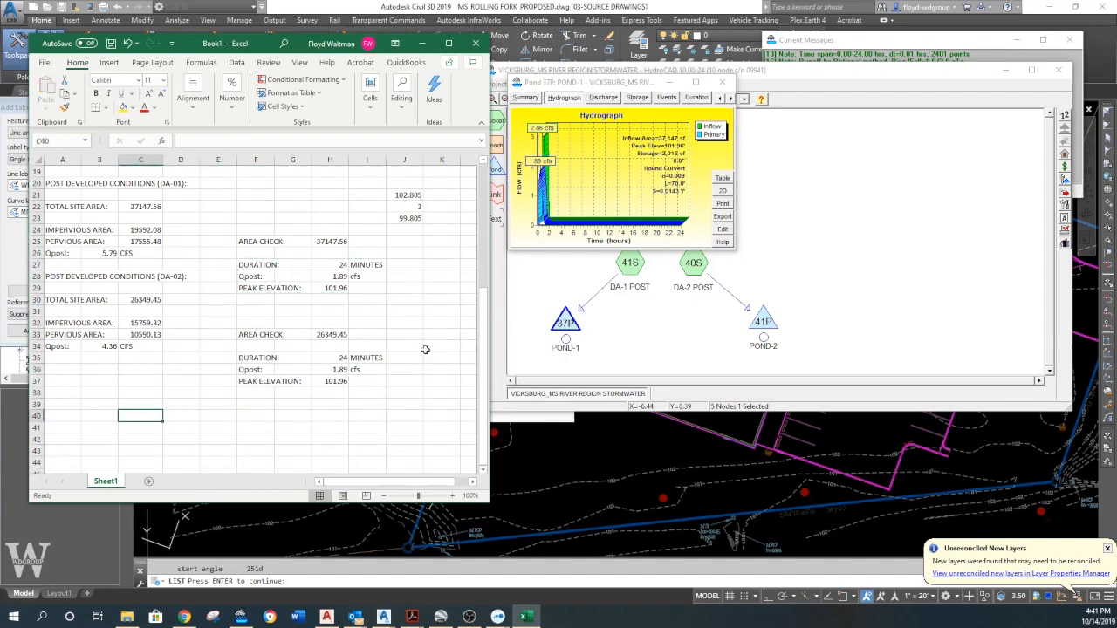
Close the POND-1 report and switch to the proposed site drawing in Civil 3D, centring on the parking lot's highway side
click(722, 81)
click(676, 450)
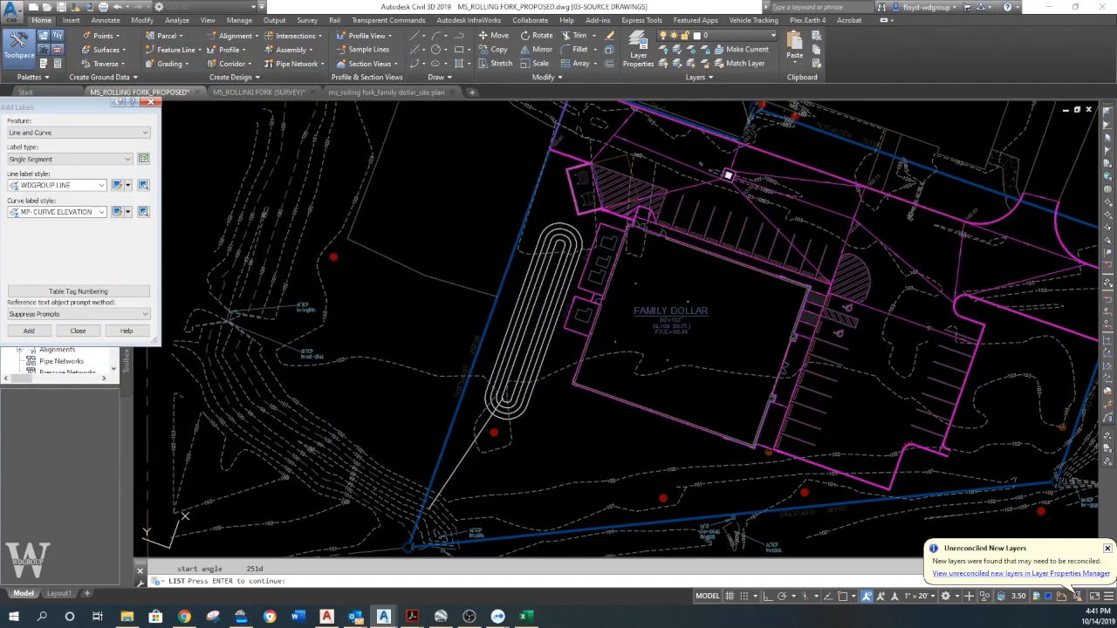
key(Escape)
middle_drag(539, 341, 552, 294)
text(e)
key(Return)
key(Return)
mouse_move(669, 398)
middle_down()
mouse_move(414, 398)
mouse_move(306, 384)
middle_up()
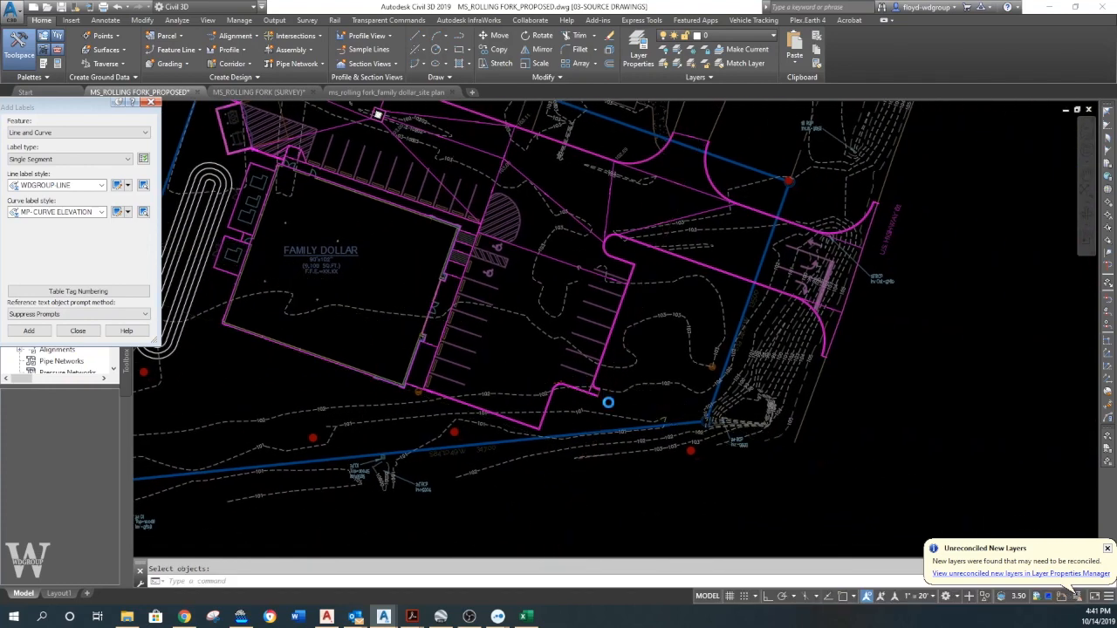
Draw a straight polyline with Ortho on from the outer curb end at the parking lot's notched corner, parallel to the highway-side curb
scroll(608, 403, up, 2)
middle_drag(627, 347, 574, 387)
text(pl)
key(Return)
scroll(574, 386, up, 5)
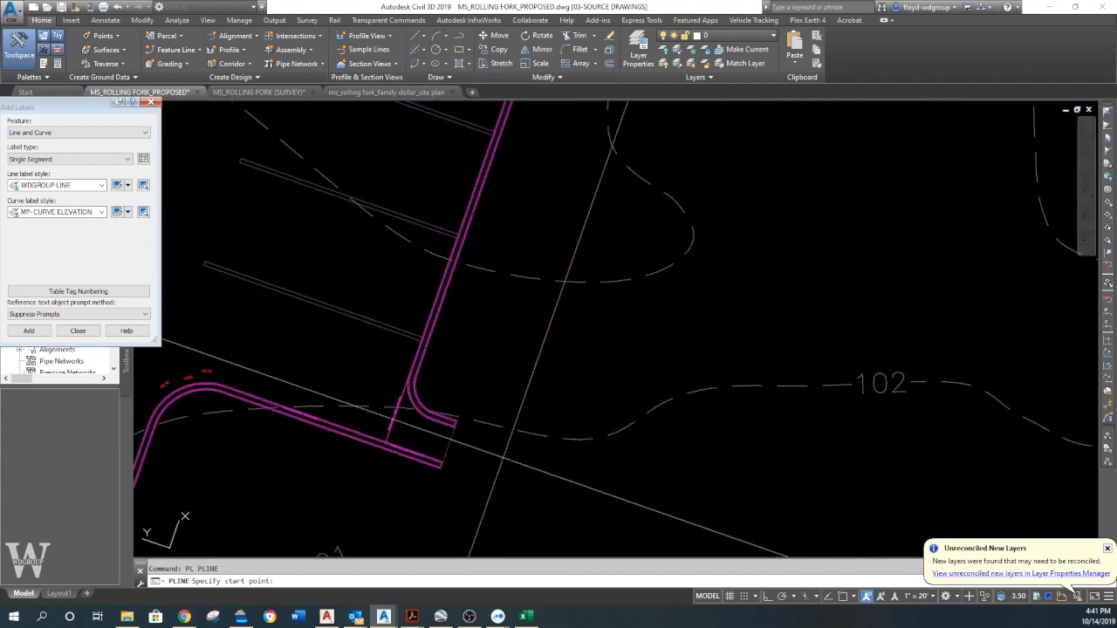
click(443, 467)
scroll(551, 301, down, 5)
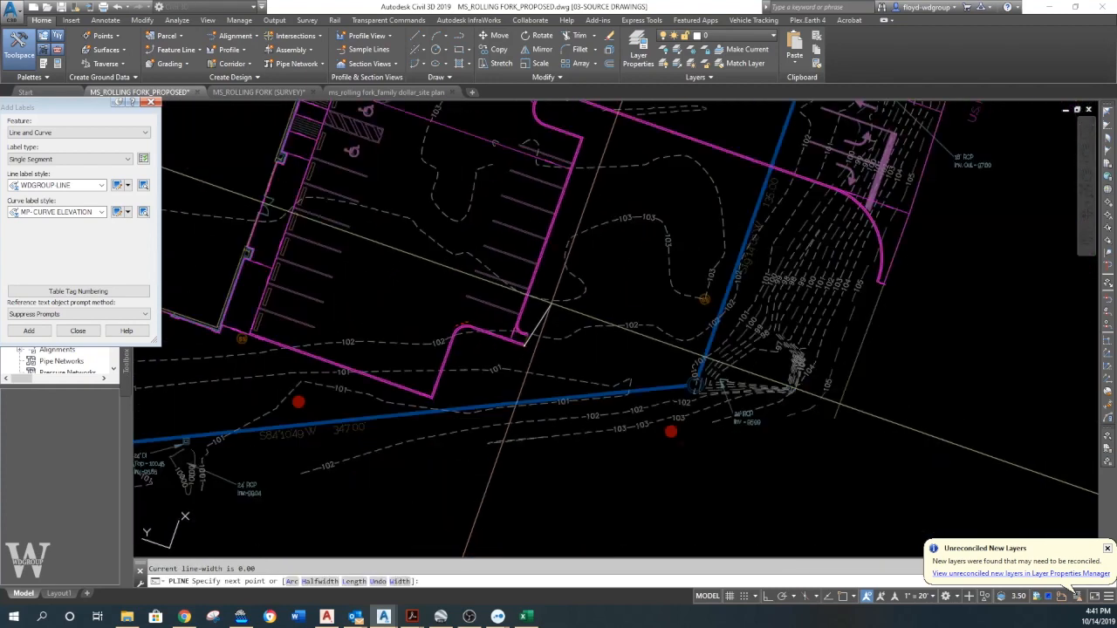
scroll(551, 302, up, 3)
key(F8)
click(537, 264)
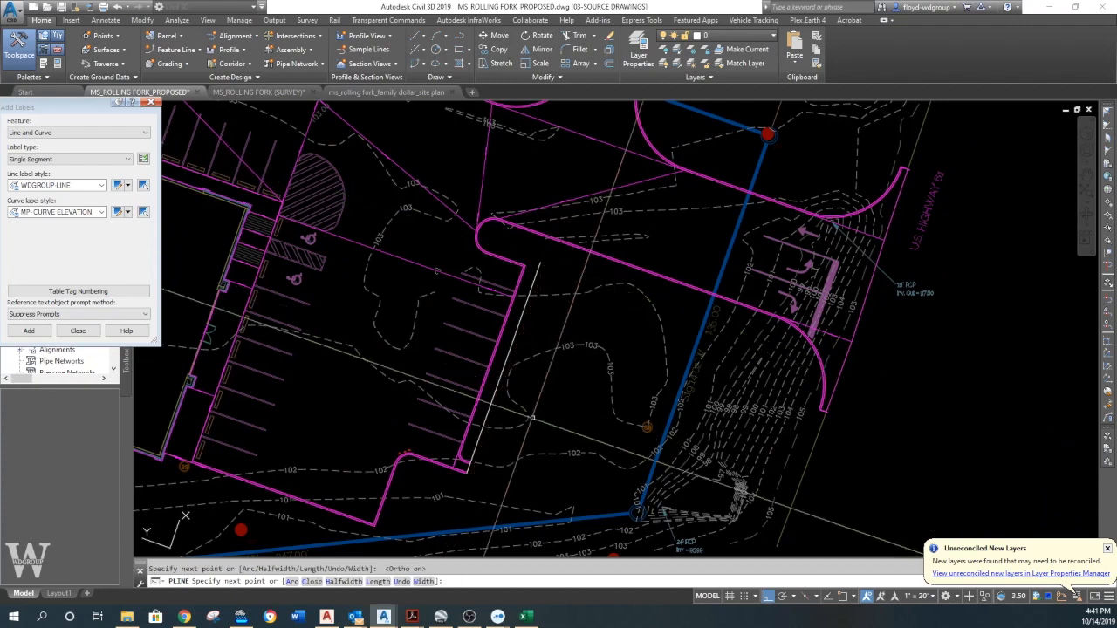
key(Return)
key(Return)
key(Return)
scroll(469, 471, up, 2)
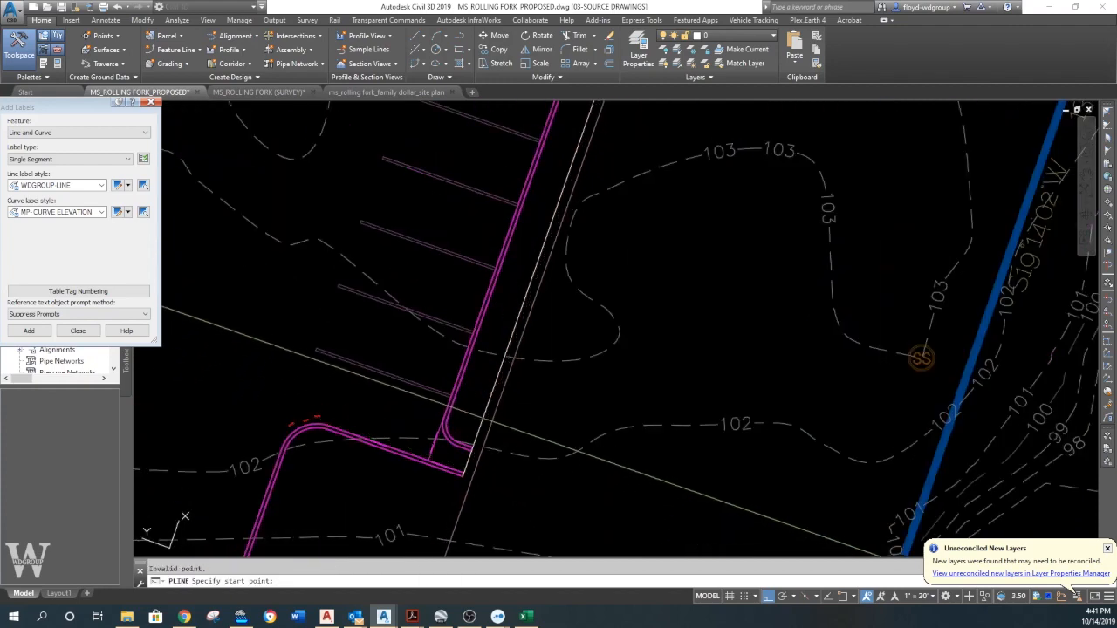
key(Escape)
Offset the new polyline 3 feet toward the parking lot curb
text(o)
key(Return)
text(3)
key(Return)
click(494, 386)
click(474, 388)
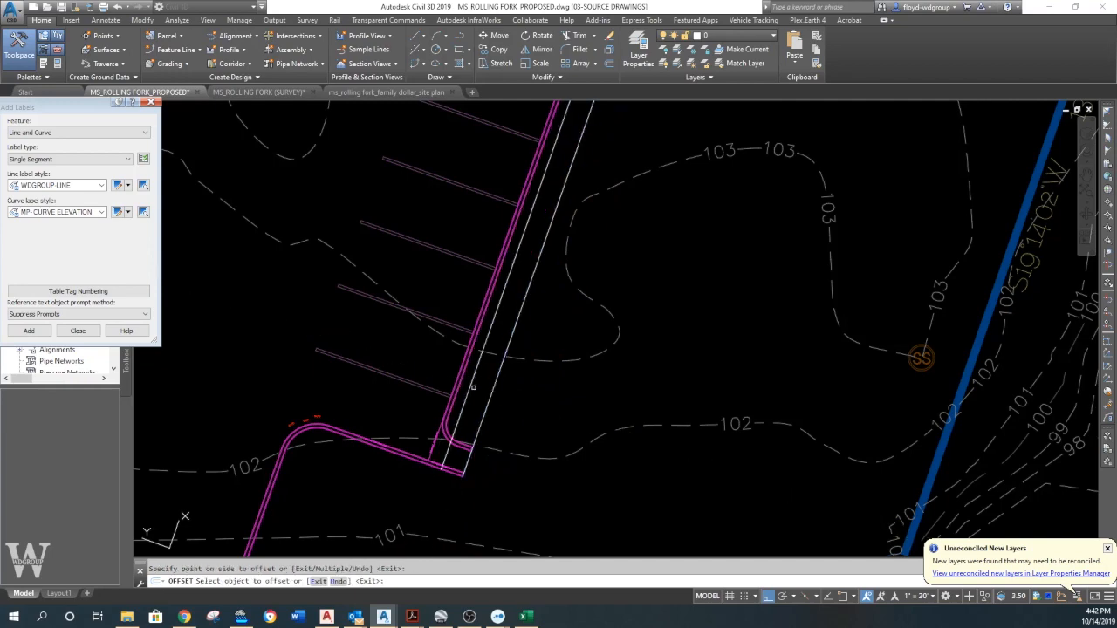
key(Return)
scroll(474, 428, up, 4)
middle_drag(474, 428, 554, 343)
scroll(550, 349, down, 4)
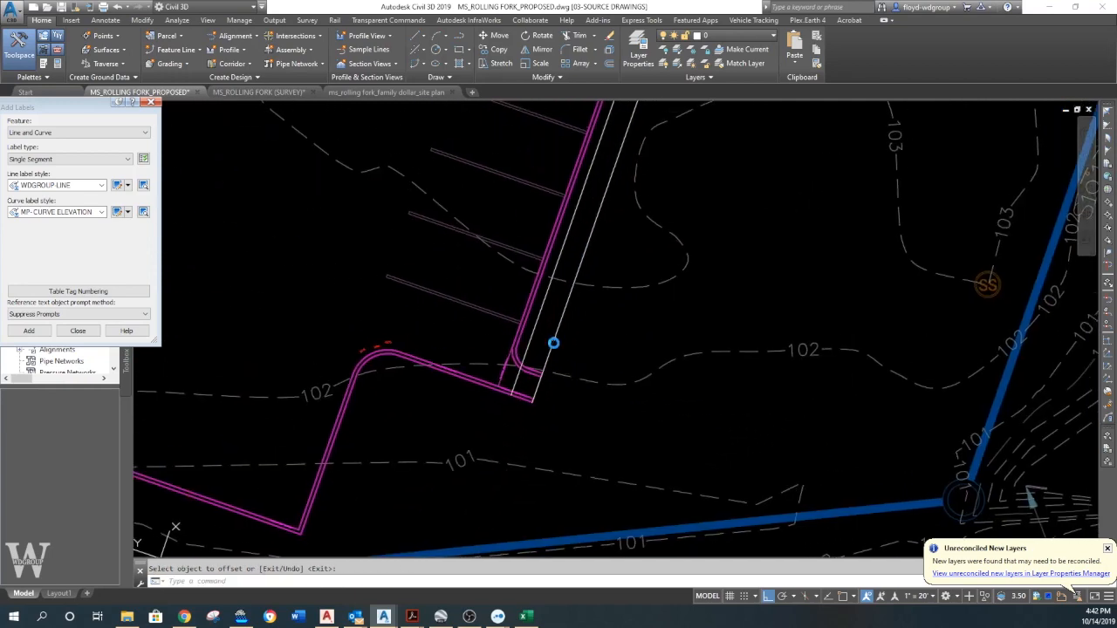
Draw a polyline about 48 feet long from the curb corner near the entrance drive, perpendicular to the parking edge toward the highway
scroll(547, 399, down, 3)
middle_drag(673, 162, 524, 363)
text(pl)
key(Return)
text(END of)
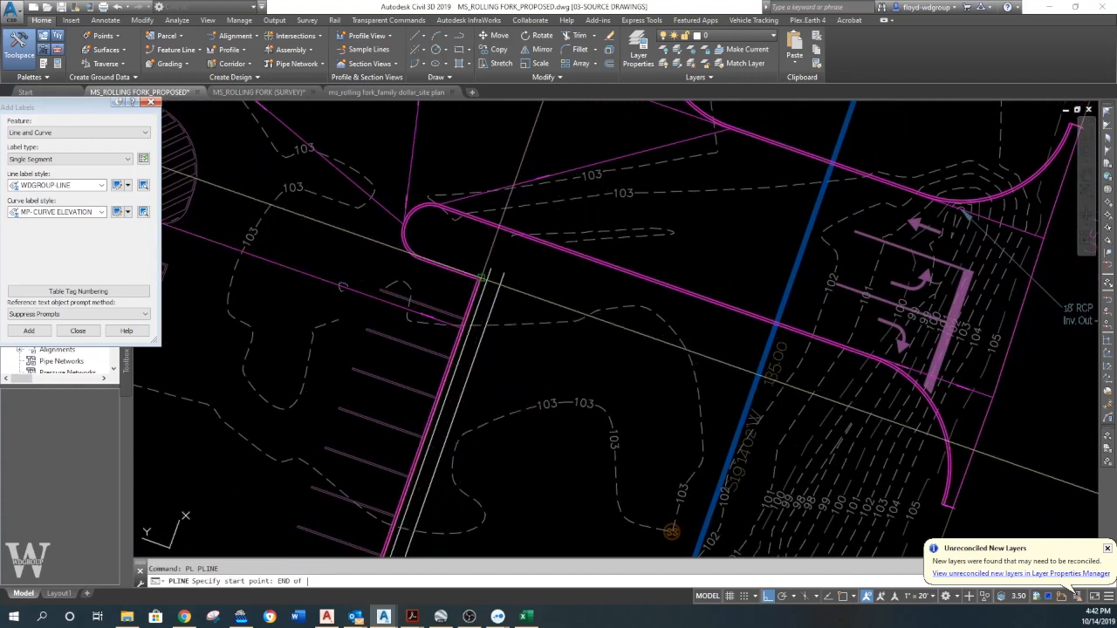
click(481, 277)
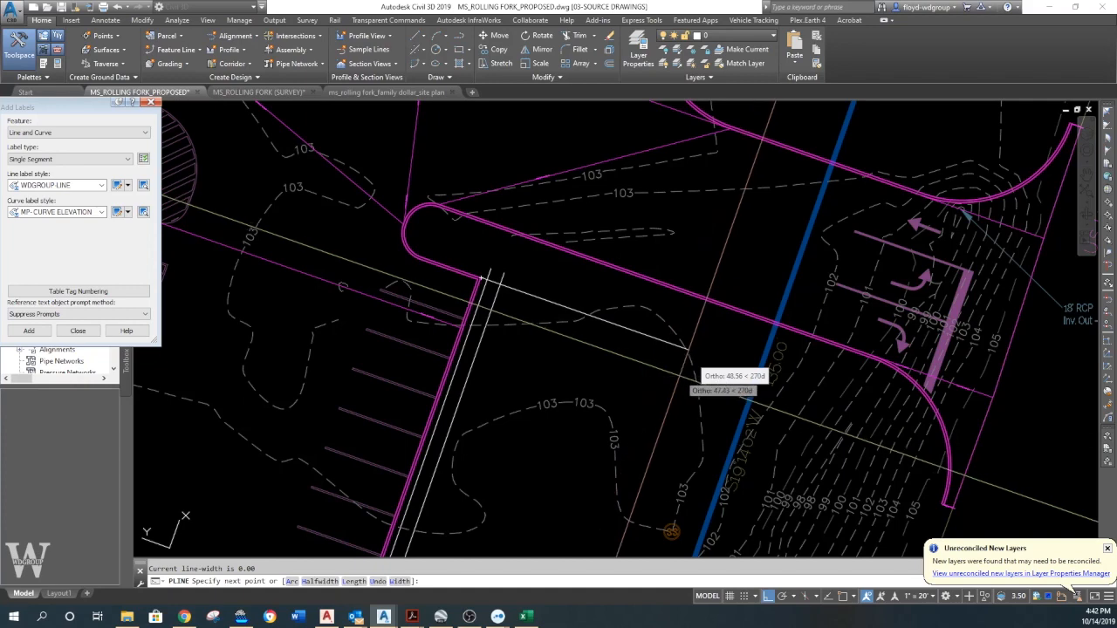
key(Return)
Select the two parallel polylines and the perpendicular one and set their elevation to 0.00
click(530, 284)
click(494, 297)
right_click(494, 297)
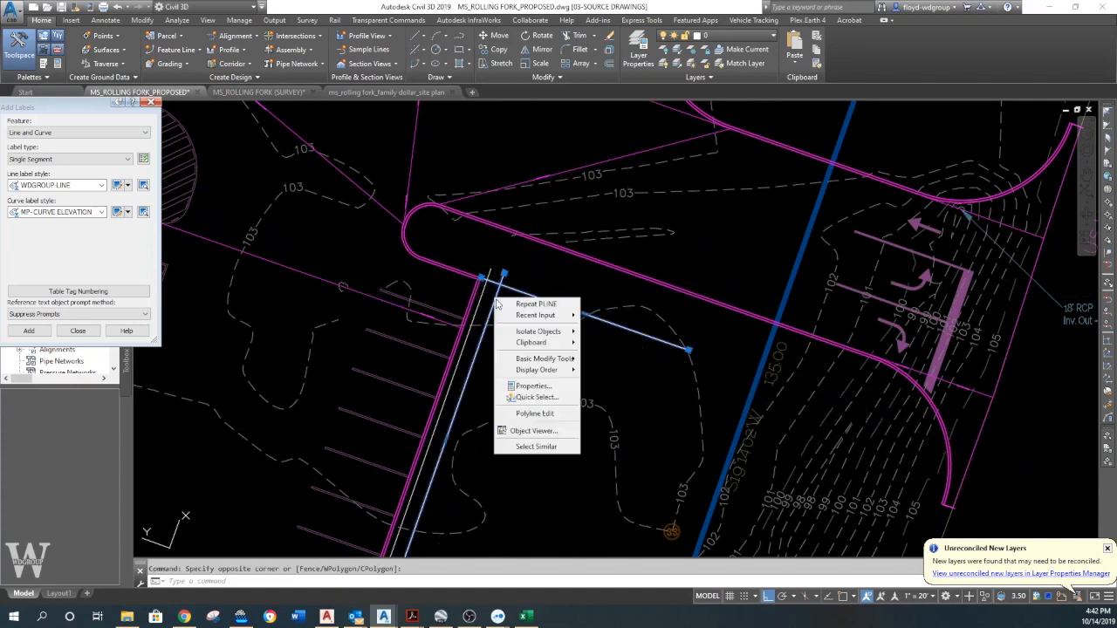
key(Escape)
key(Escape)
click(517, 279)
click(500, 288)
right_click(556, 369)
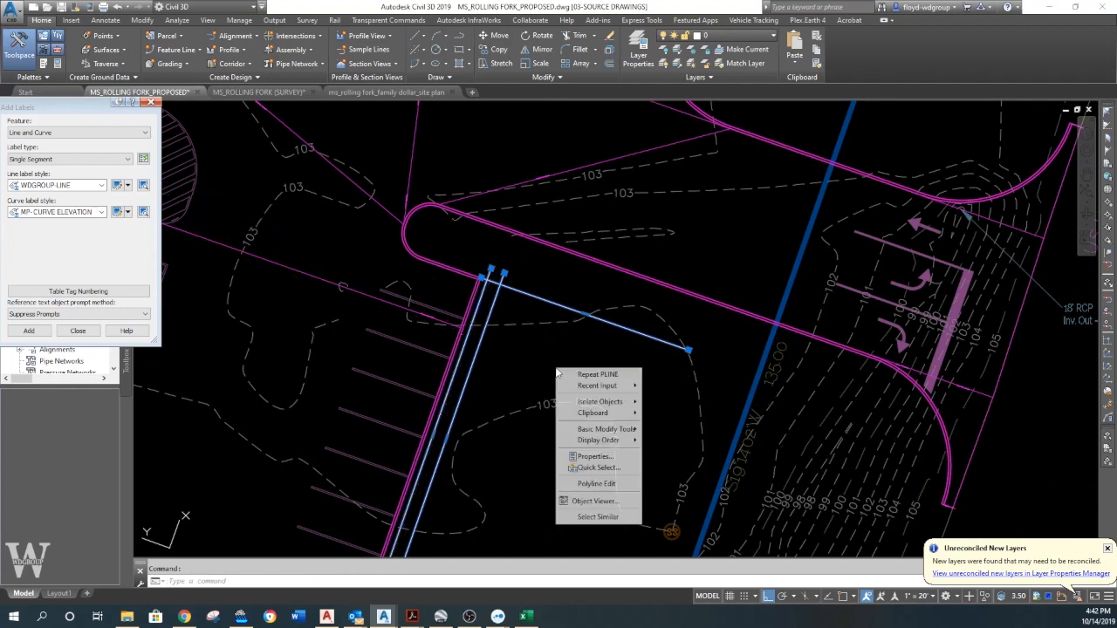
click(594, 456)
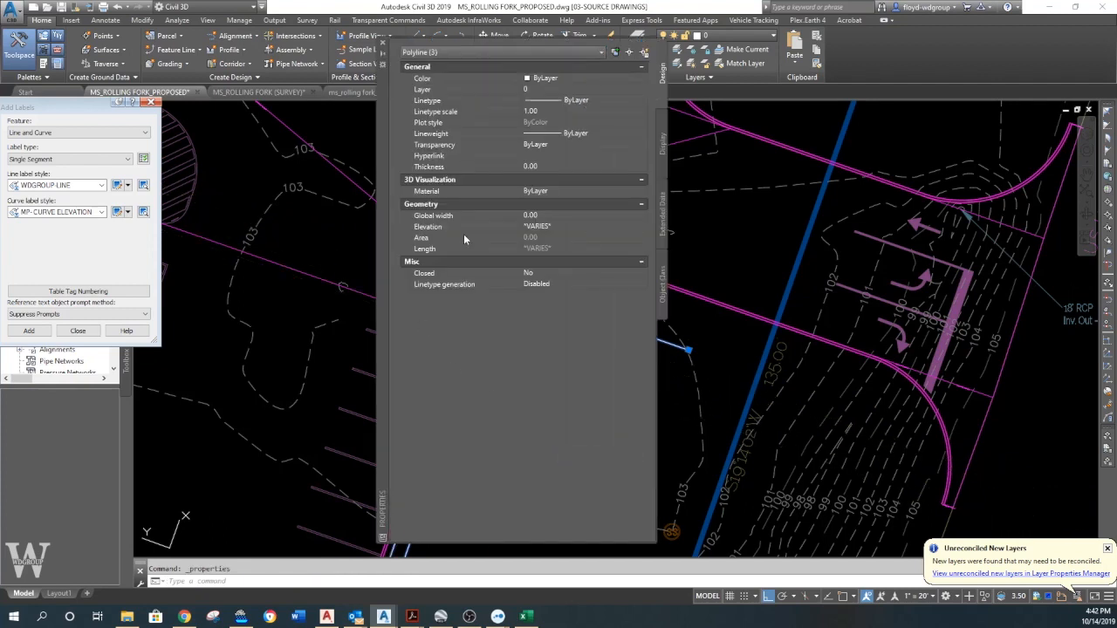
click(532, 228)
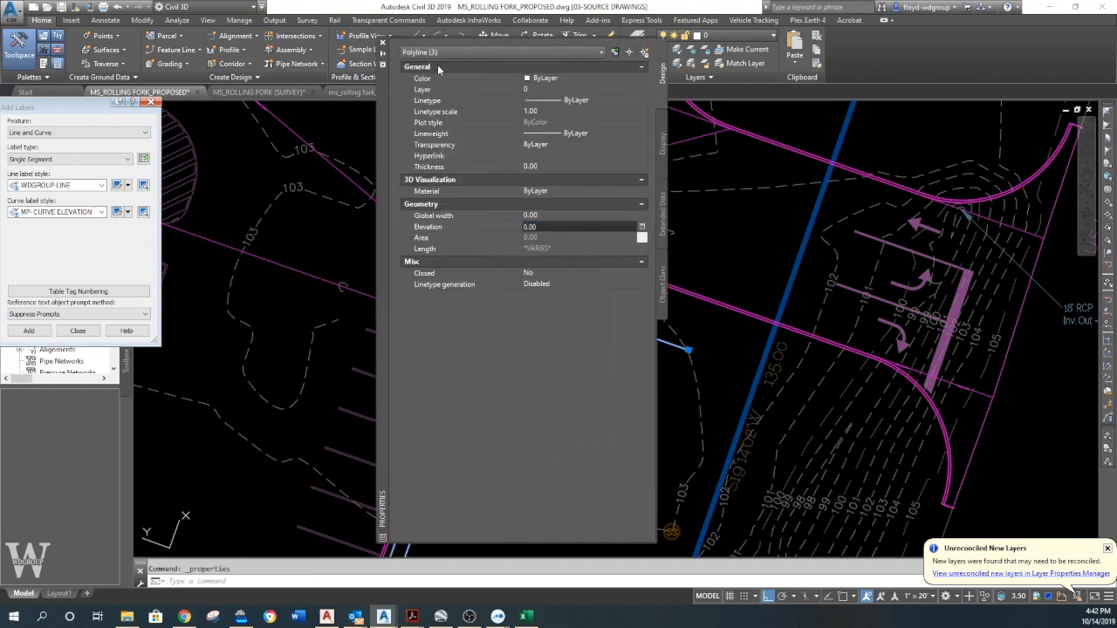
click(383, 42)
key(Escape)
Offset the outer parallel polyline 25 feet toward the highway
mouse_move(515, 393)
middle_down()
mouse_move(563, 262)
mouse_move(543, 331)
middle_up()
text(o)
key(Return)
text(25)
key(Return)
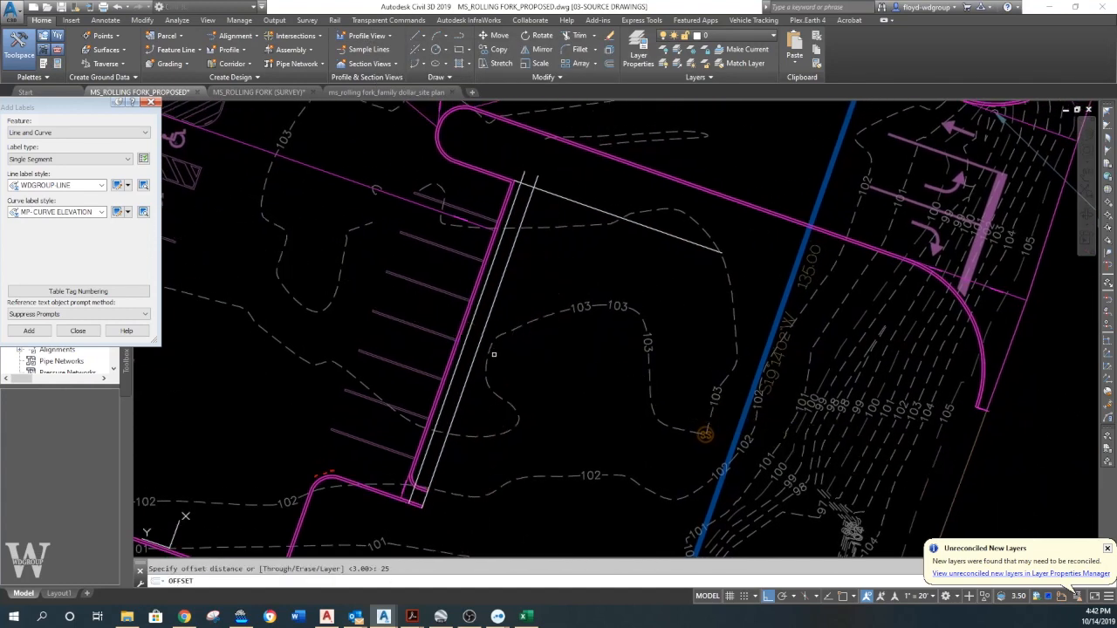
click(476, 354)
click(608, 407)
key(Return)
Copy the perpendicular polyline straight along the parking edge to just beyond the far ends of the parallel lines
scroll(595, 345, down, 1)
middle_drag(595, 343, 608, 301)
text(cp)
key(Return)
click(605, 217)
key(Return)
click(602, 216)
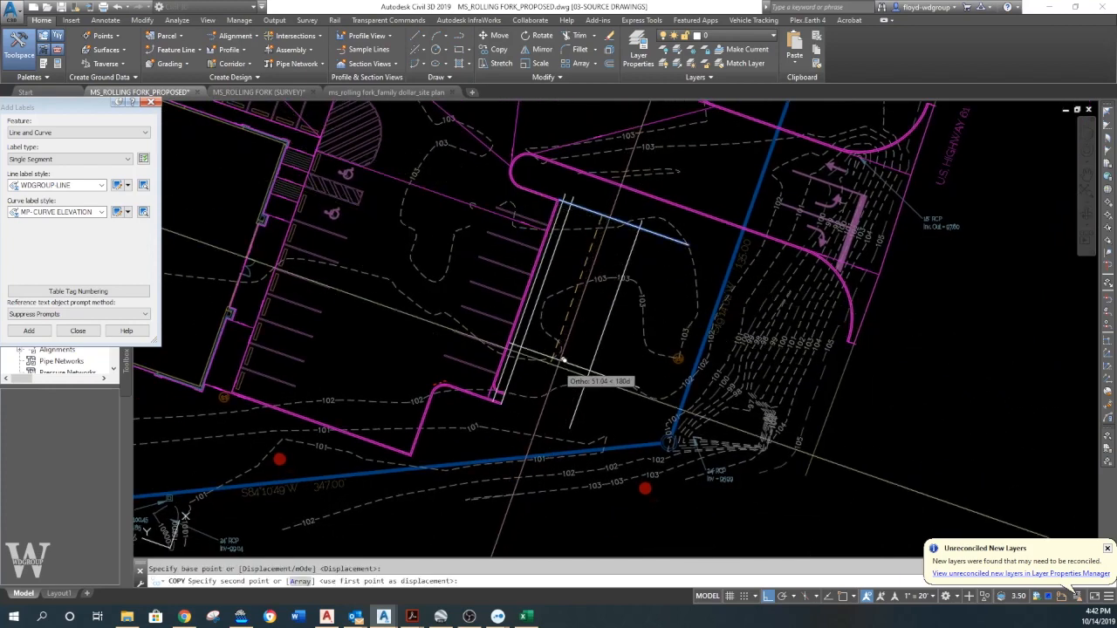
click(551, 422)
key(Return)
Offset the copied perpendicular polyline to add a closely spaced parallel line near the southern property line
text(o)
key(Return)
key(Return)
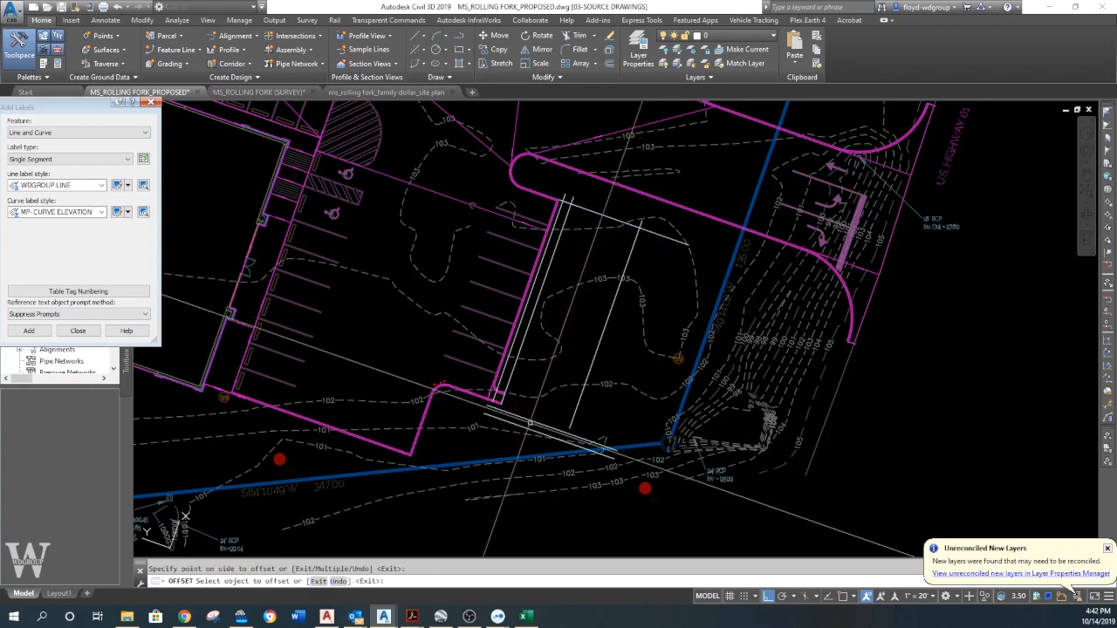
scroll(531, 422, up, 2)
middle_drag(528, 418, 542, 399)
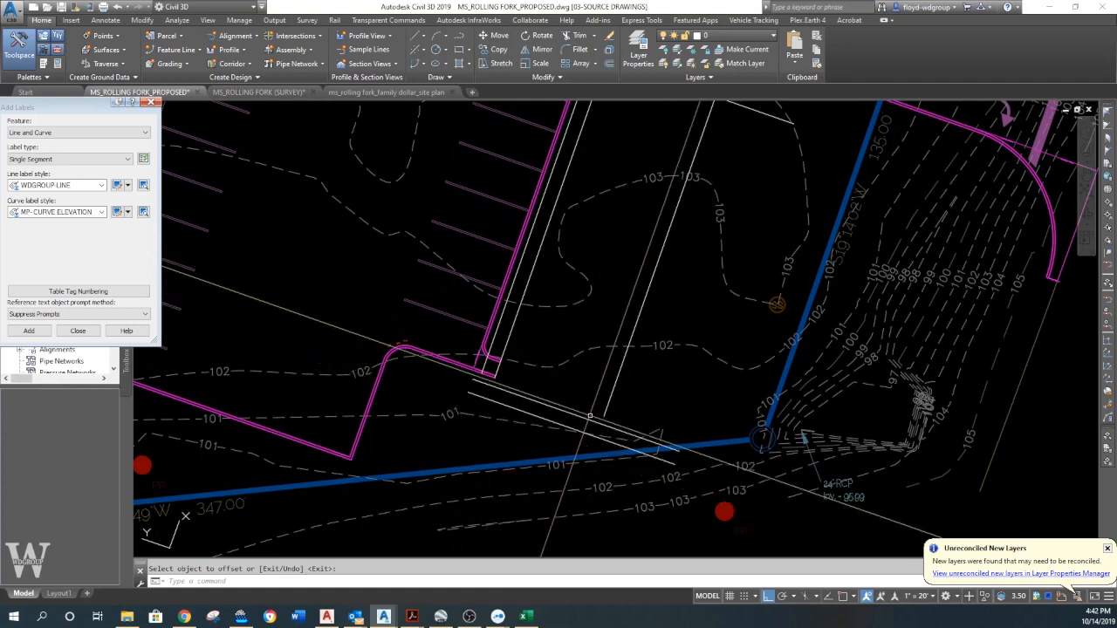
middle_drag(593, 412, 579, 423)
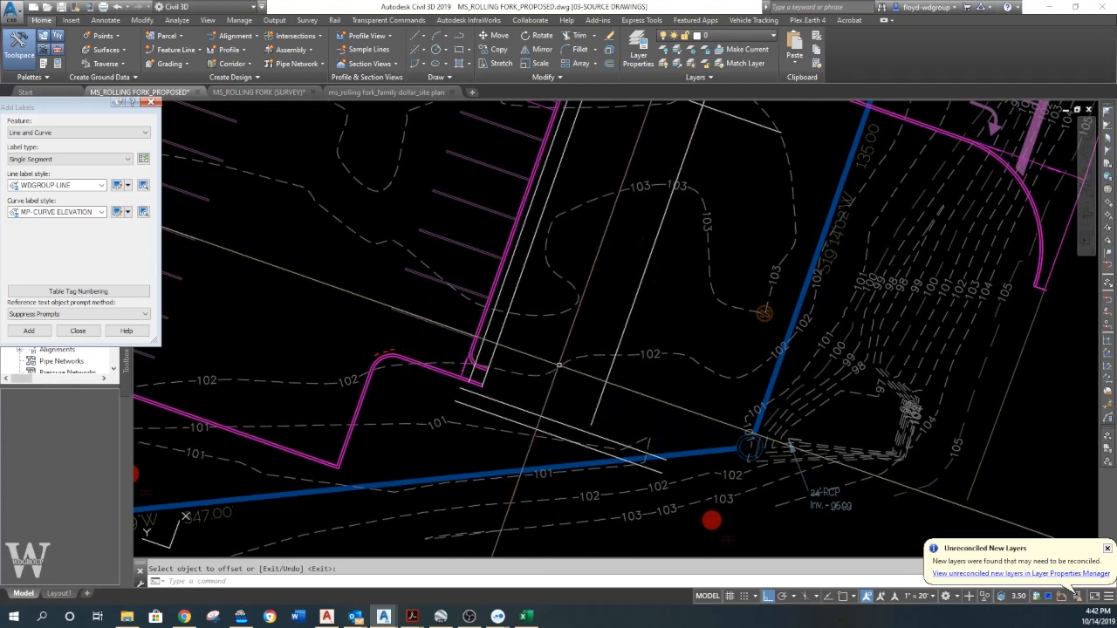
Offset the northern perpendicular polyline 3 feet into the pond area
middle_drag(558, 367, 515, 481)
key(Return)
key(Return)
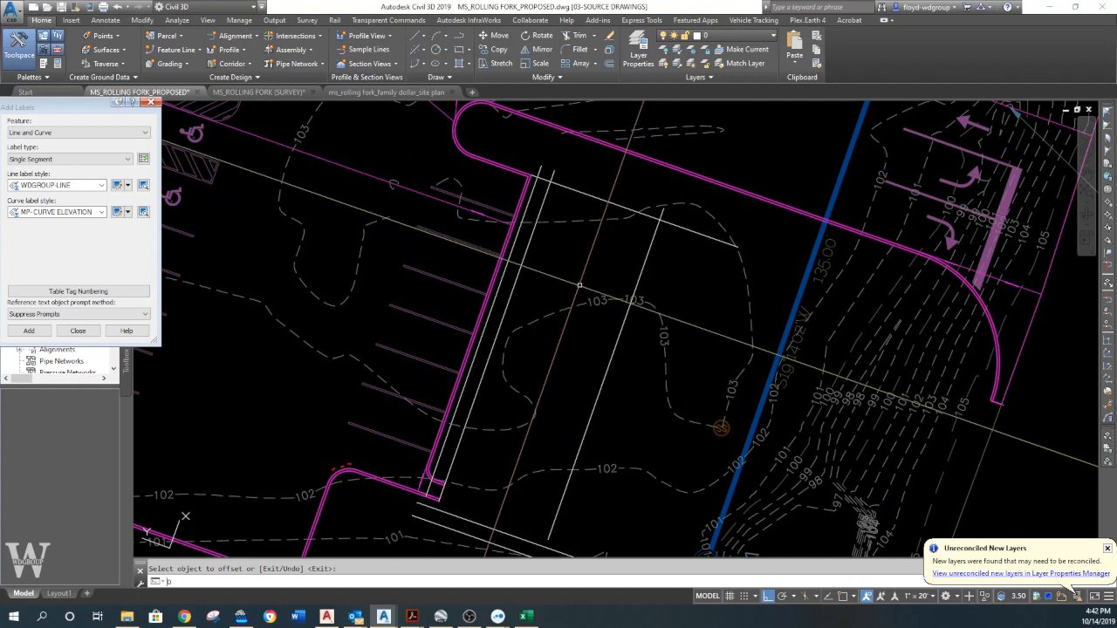
text(3)
key(Return)
click(594, 198)
click(550, 263)
key(Return)
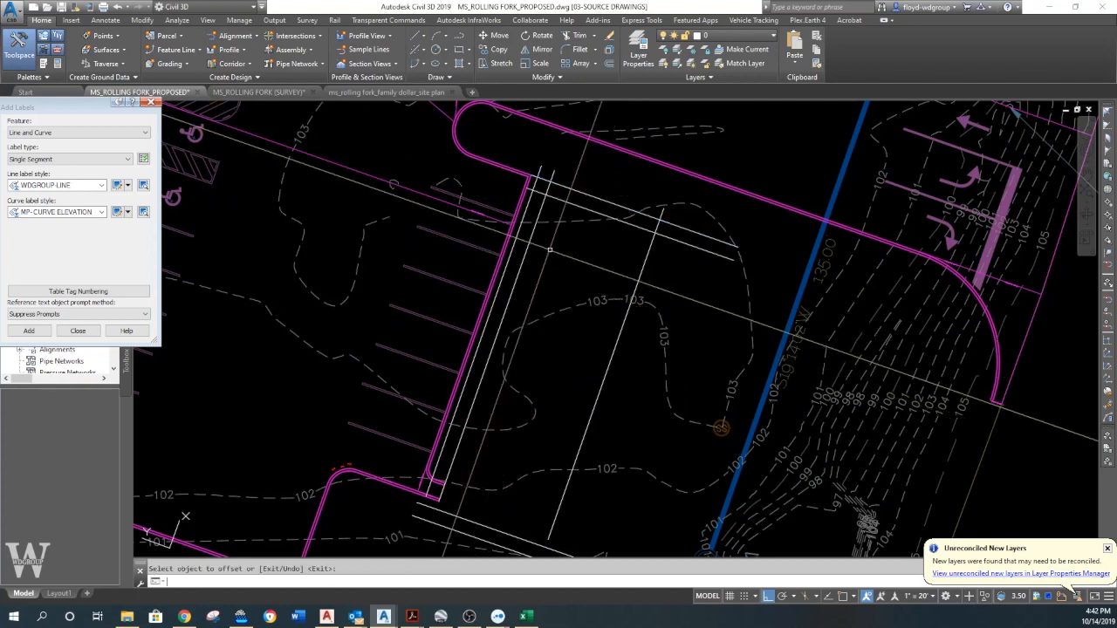
Fillet the four corners where the inner parallel and perpendicular polylines meet, forming a closed rounded rectangle for the pond bottom
text(f)
key(Return)
click(541, 201)
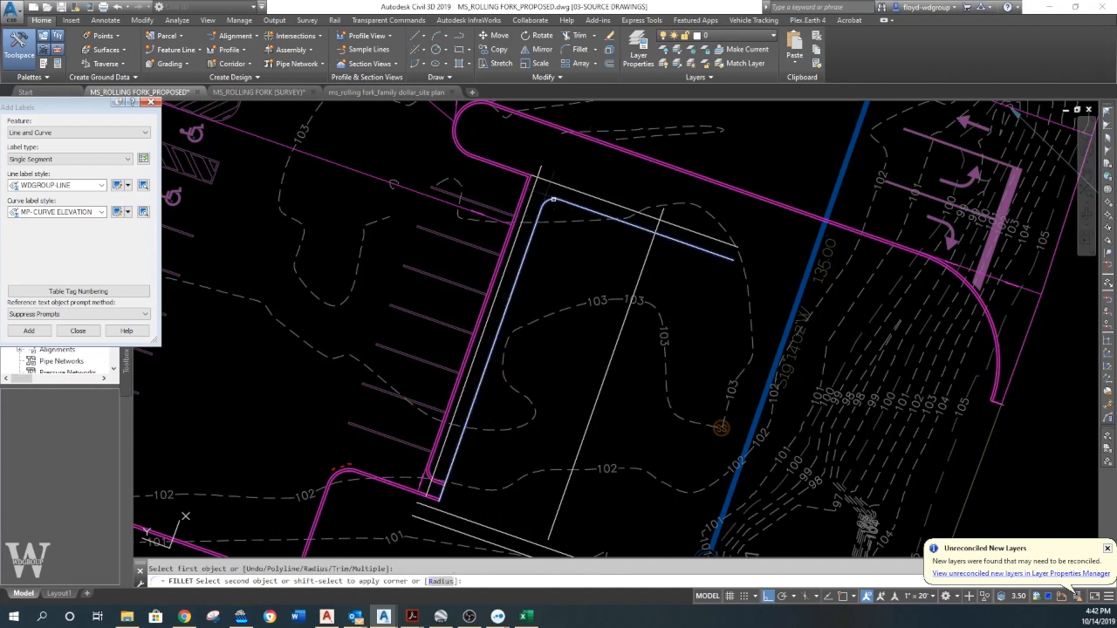
click(563, 492)
key(Return)
click(563, 491)
click(488, 530)
key(Return)
click(488, 529)
click(450, 474)
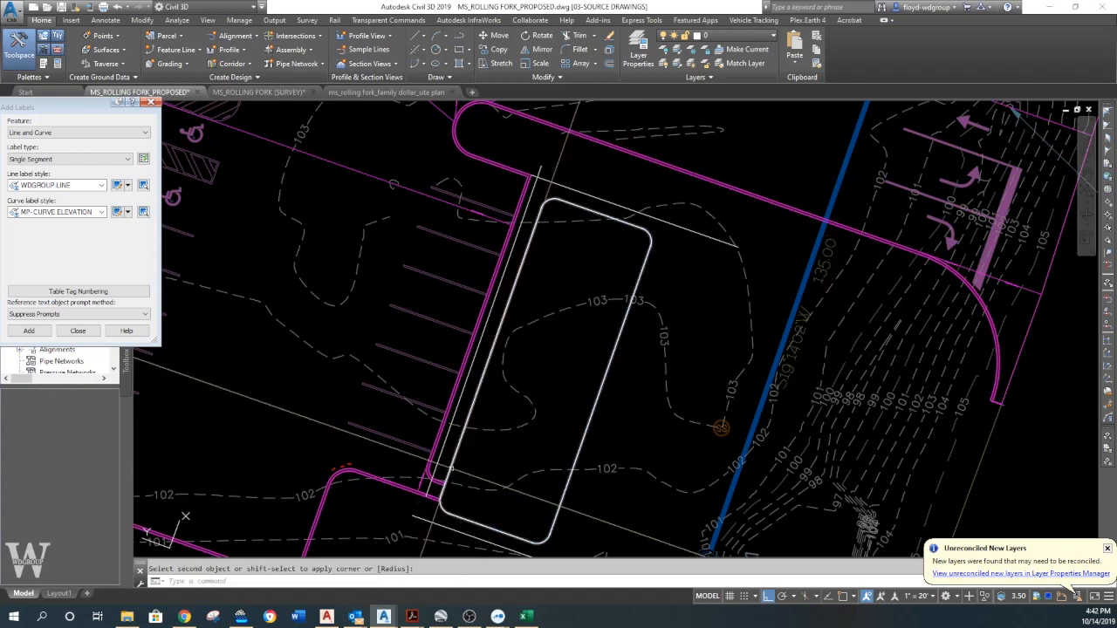
Offset the closed pond outline 3 feet outward on all sides
text(o)
key(Return)
text(3)
key(Return)
click(472, 408)
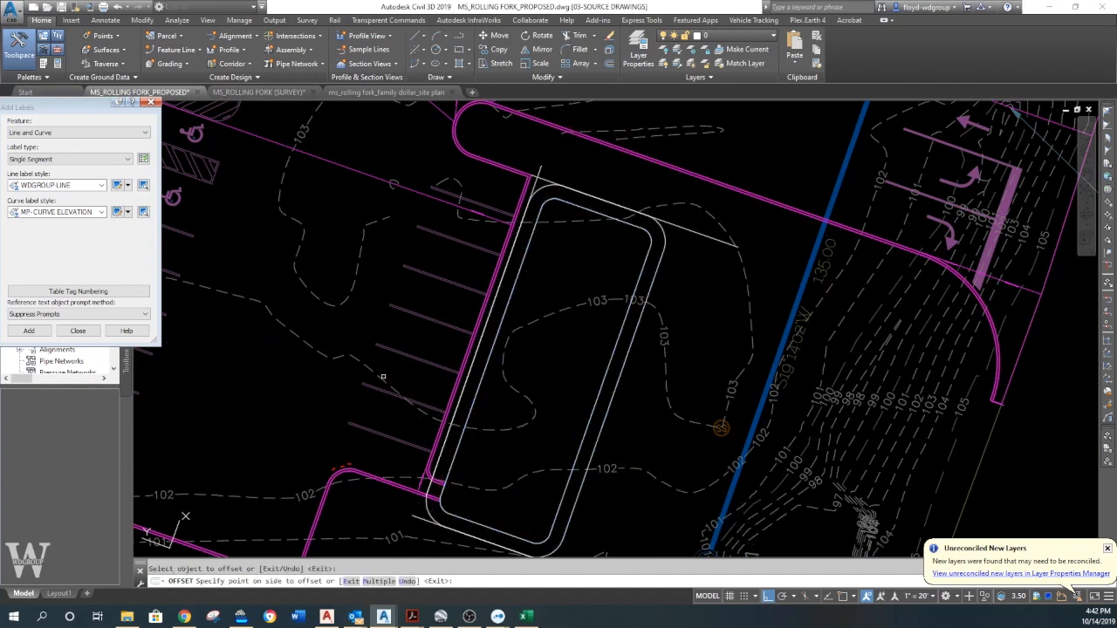
click(501, 273)
key(Return)
Erase the leftover straight construction lines around the northern, parking-side and southern edges of the pond outlines
text(e)
key(Return)
click(541, 176)
click(540, 172)
key(Return)
middle_drag(474, 405, 503, 290)
key(Return)
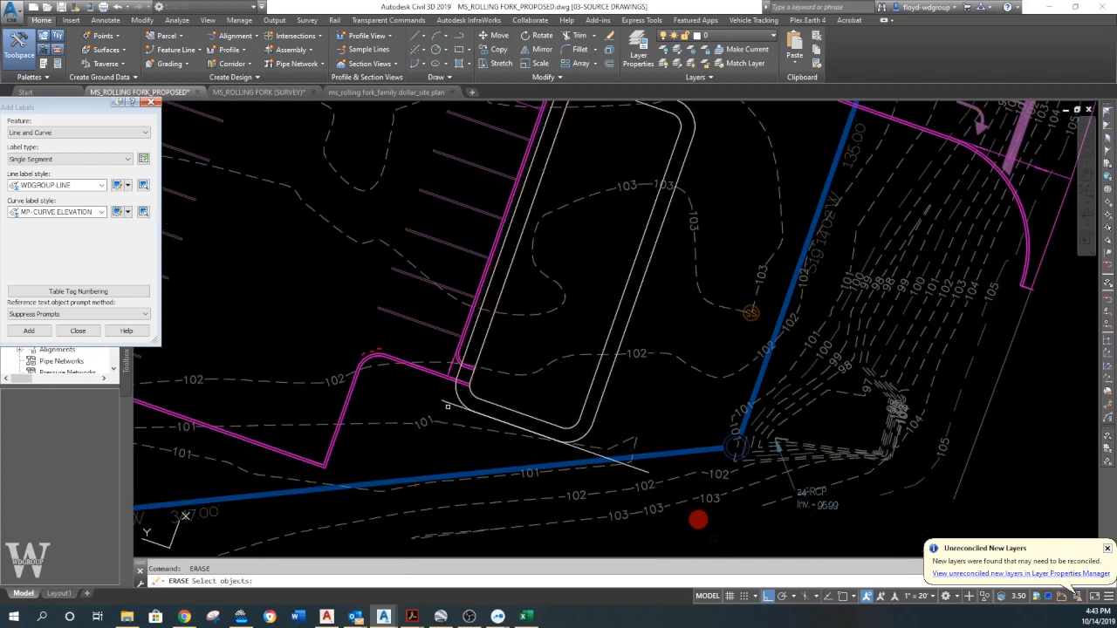
key(Return)
mouse_move(585, 399)
middle_down()
mouse_move(579, 436)
mouse_move(707, 471)
mouse_move(698, 450)
middle_up()
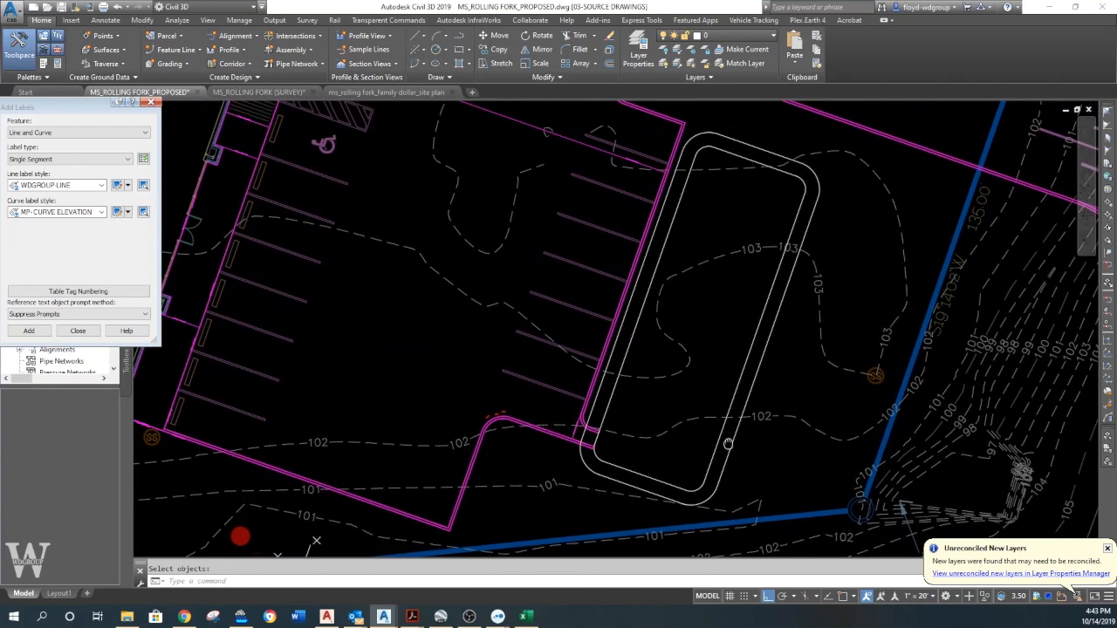
middle_drag(656, 379, 570, 379)
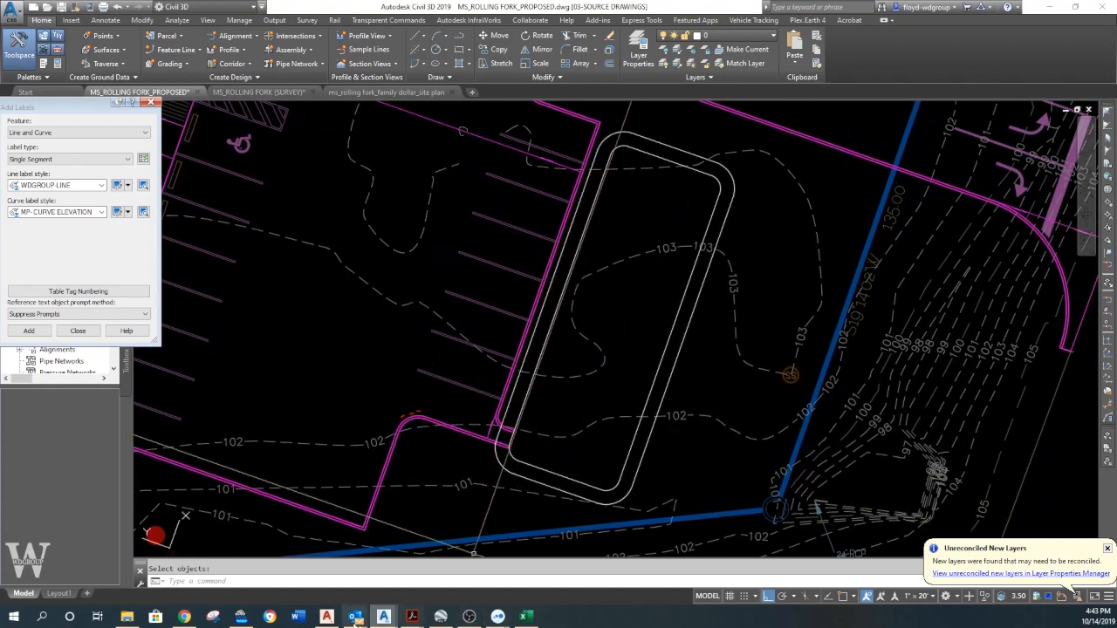
Switch to HydroCAD and check the DA-2 POST subcatchment's impervious and pervious areas against the DA-02 figures in the Excel sheet
click(241, 616)
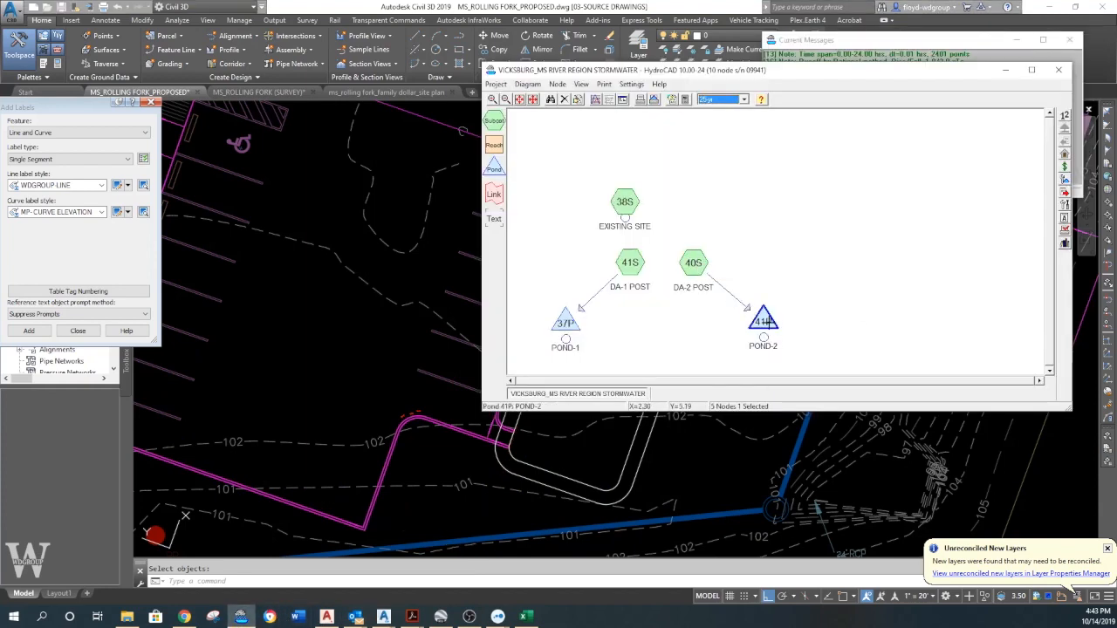
right_click(764, 319)
right_click(694, 262)
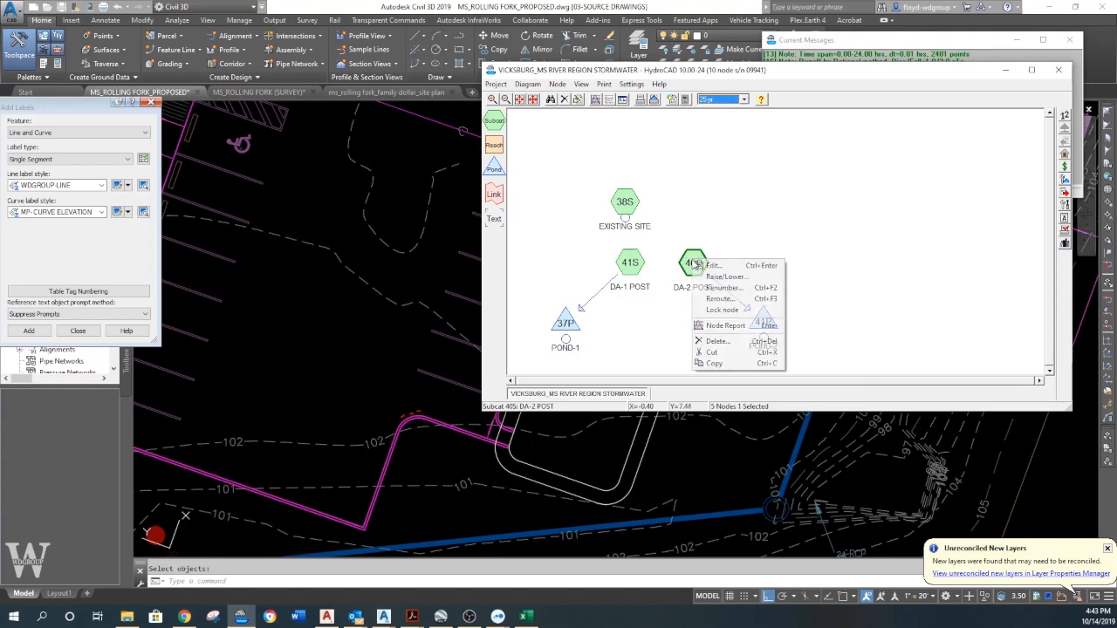
click(716, 266)
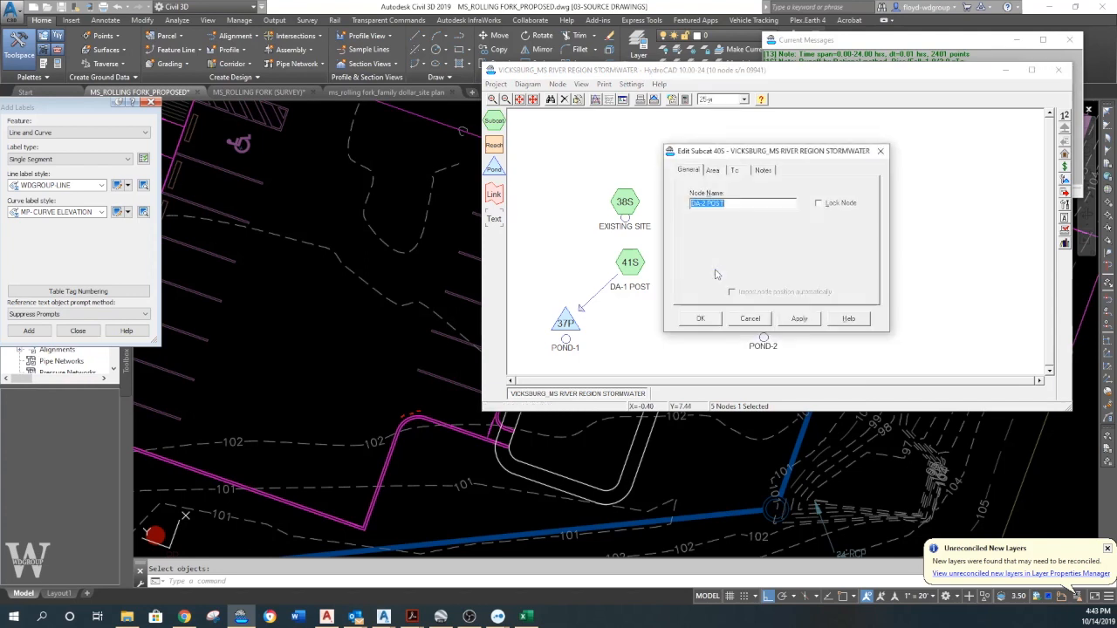
click(713, 170)
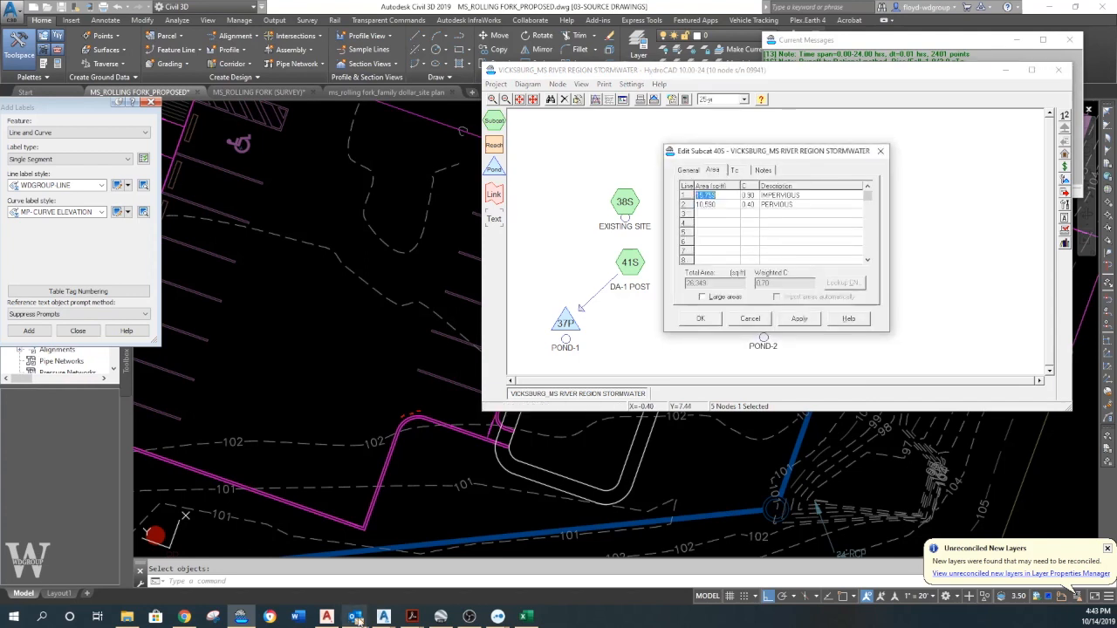
click(525, 617)
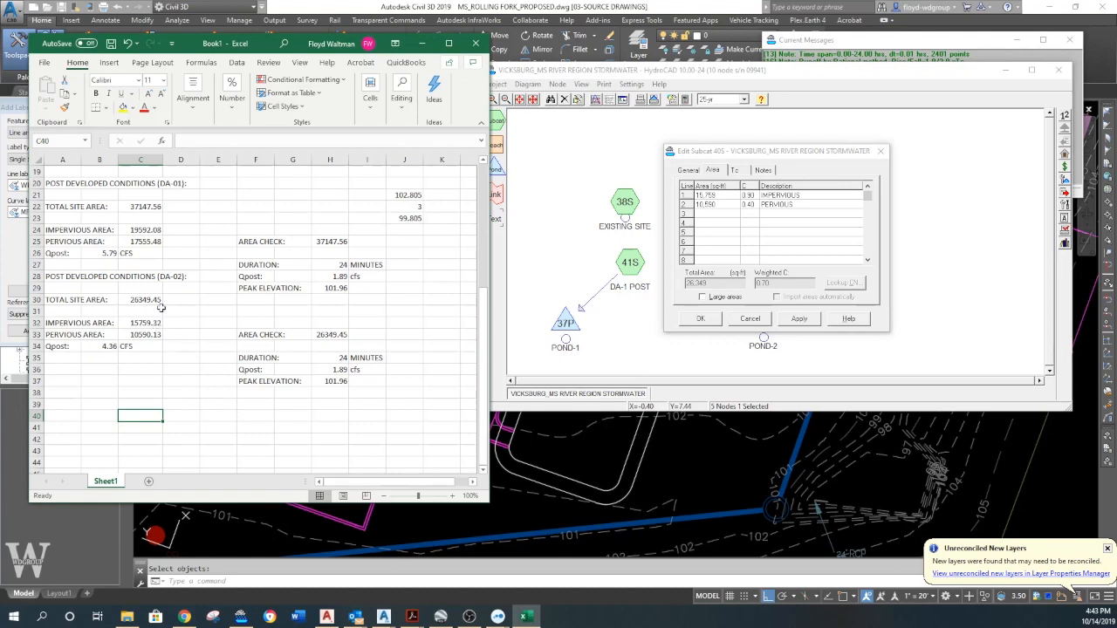
click(720, 275)
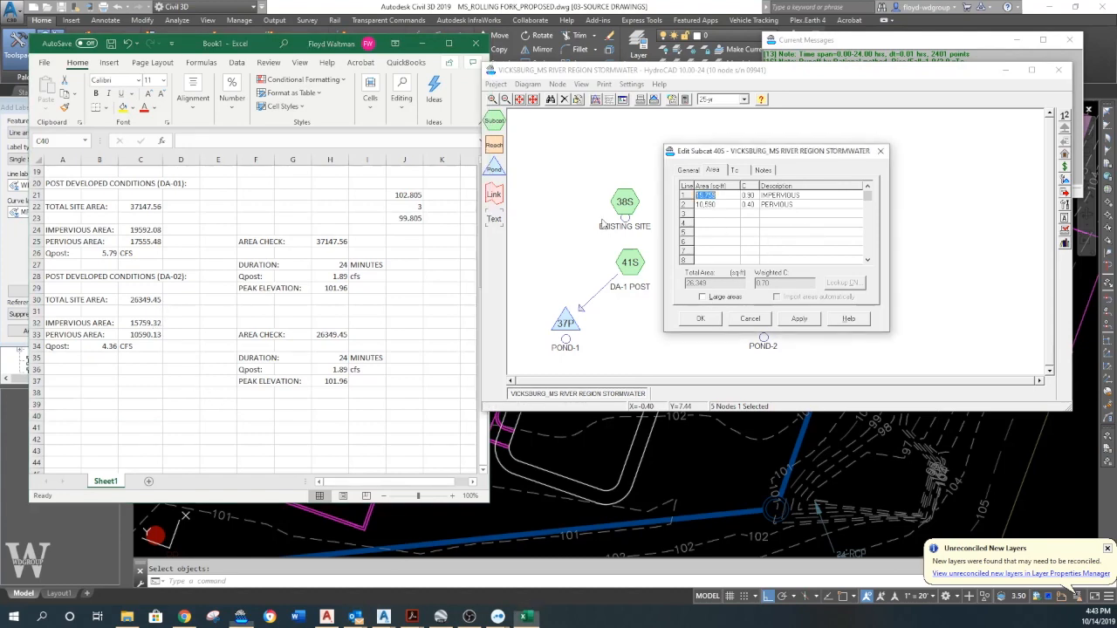
click(423, 43)
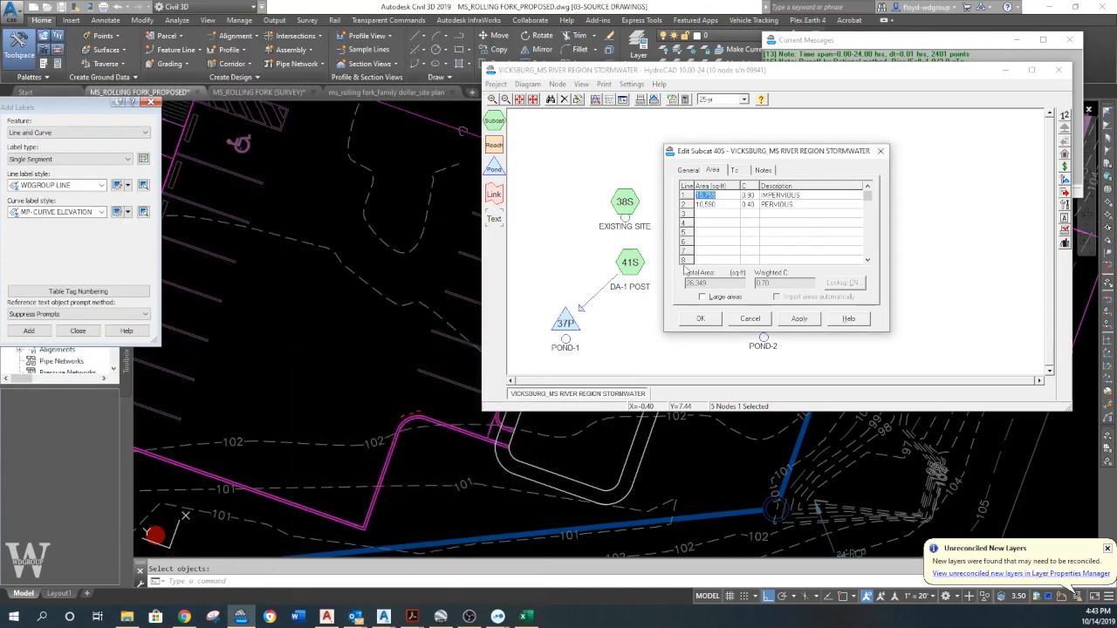
click(709, 318)
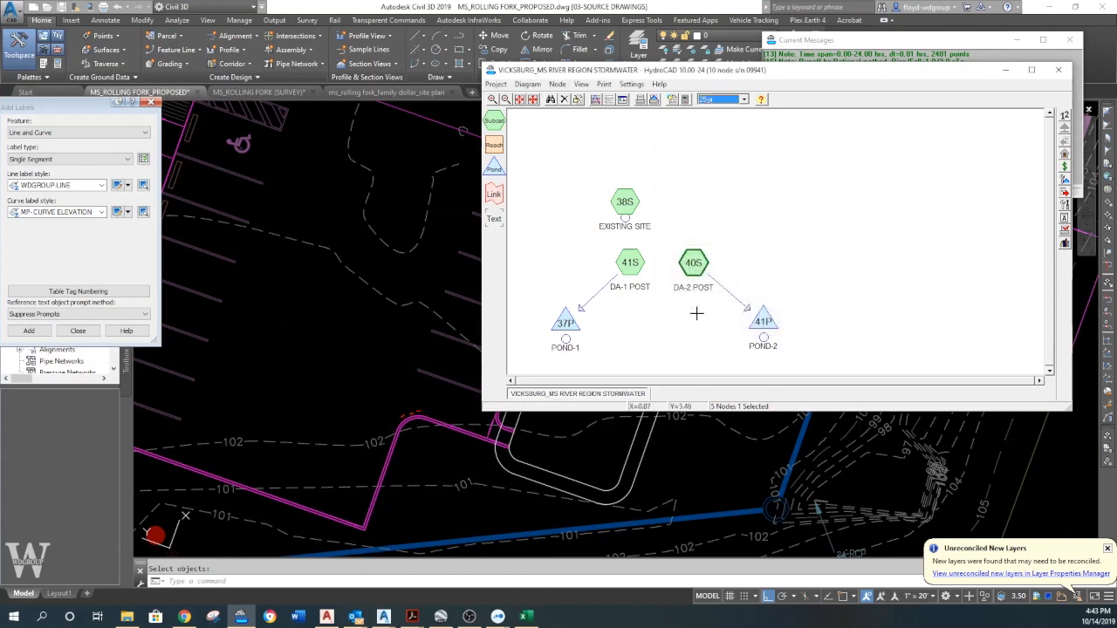
List the inner pond outline and enter its area of 1792 and perimeter of 188.8 at elevation 100.00 in POND-2's custom stage data
right_click(764, 321)
click(794, 329)
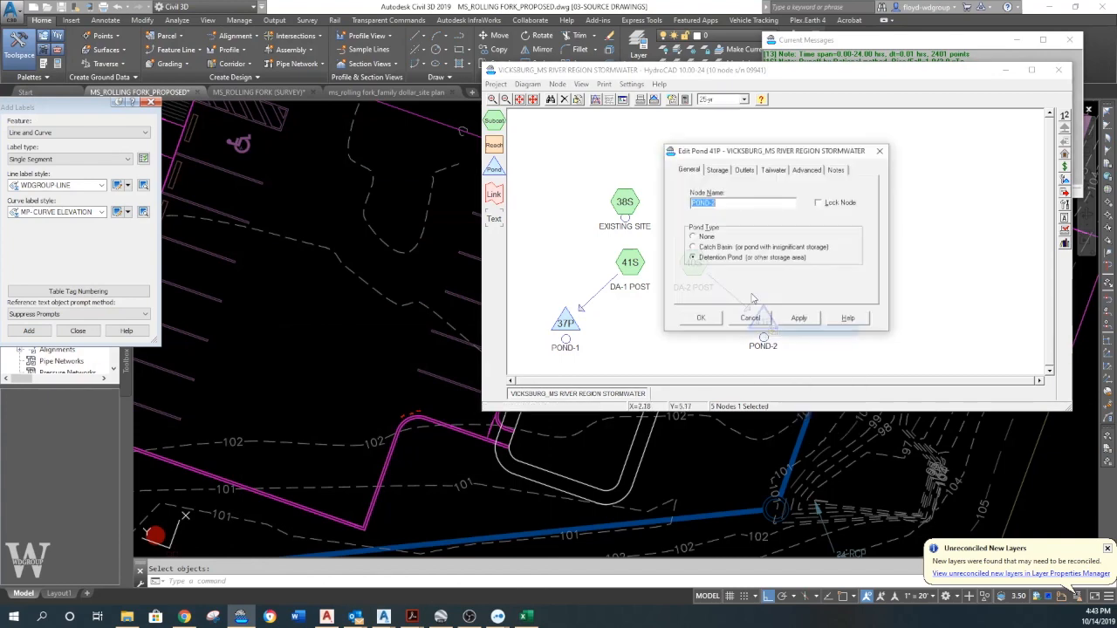
click(716, 171)
double_click(724, 196)
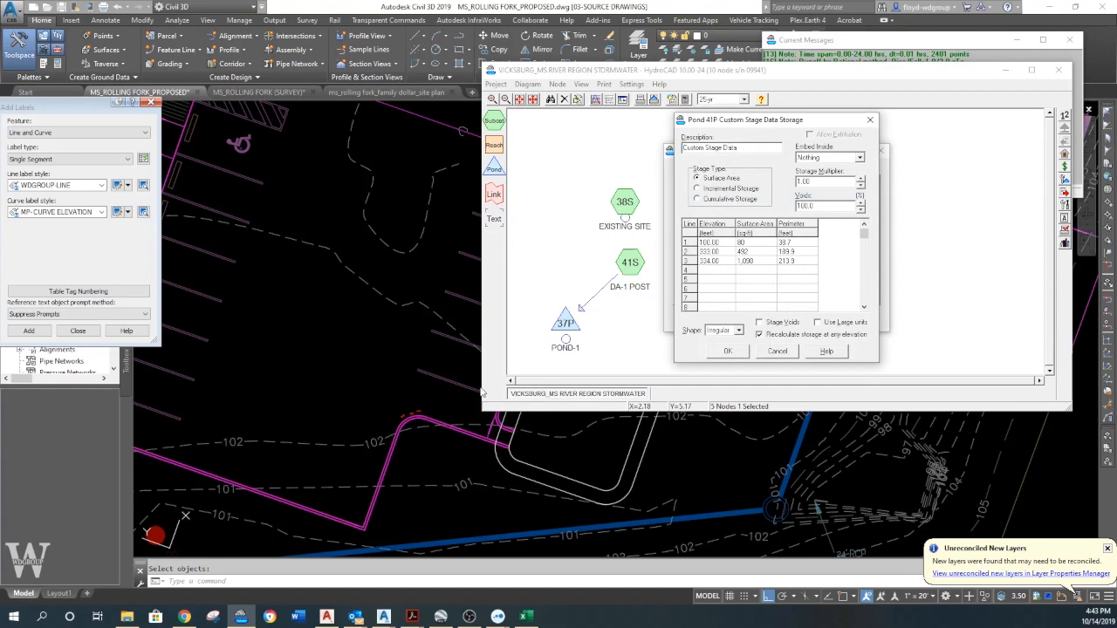
click(560, 473)
text(LI)
key(Return)
click(556, 473)
key(Return)
click(240, 616)
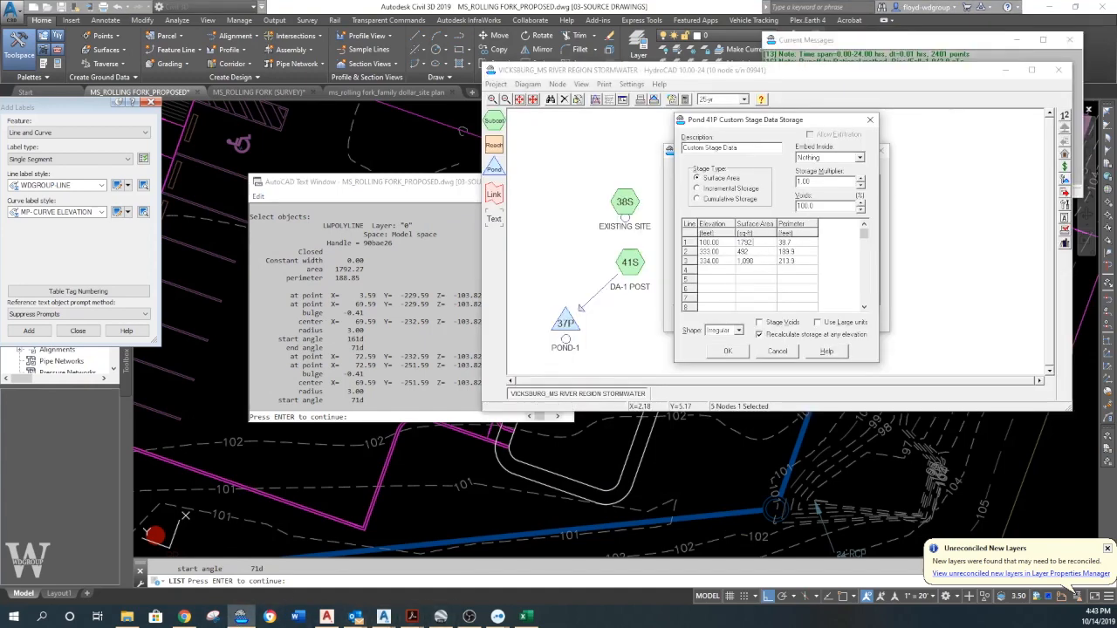
key(Tab)
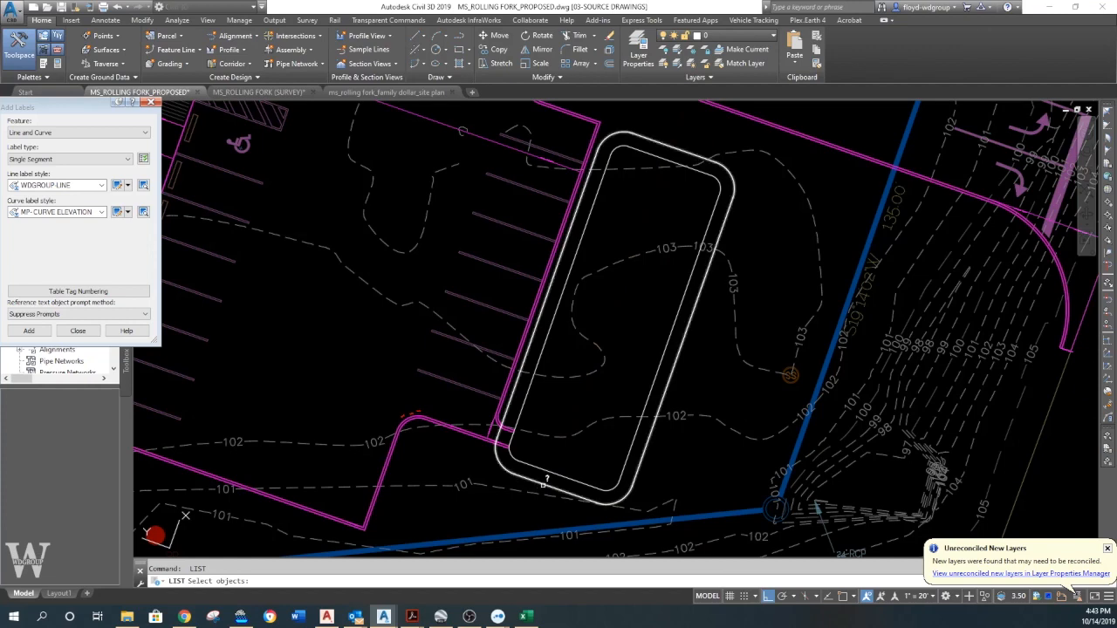
List the outer pond outline and enter its area of 2387 and perimeter of 207.7 at elevation 101.00 in POND-2's stage data
key(Return)
click(241, 616)
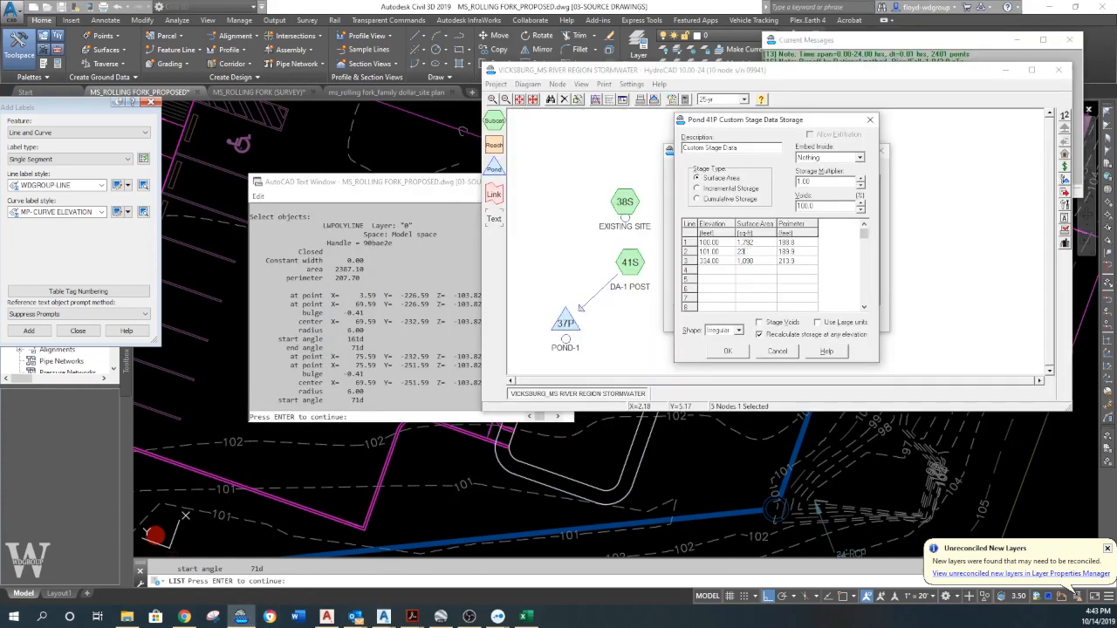
key(Tab)
key(Tab)
click(727, 352)
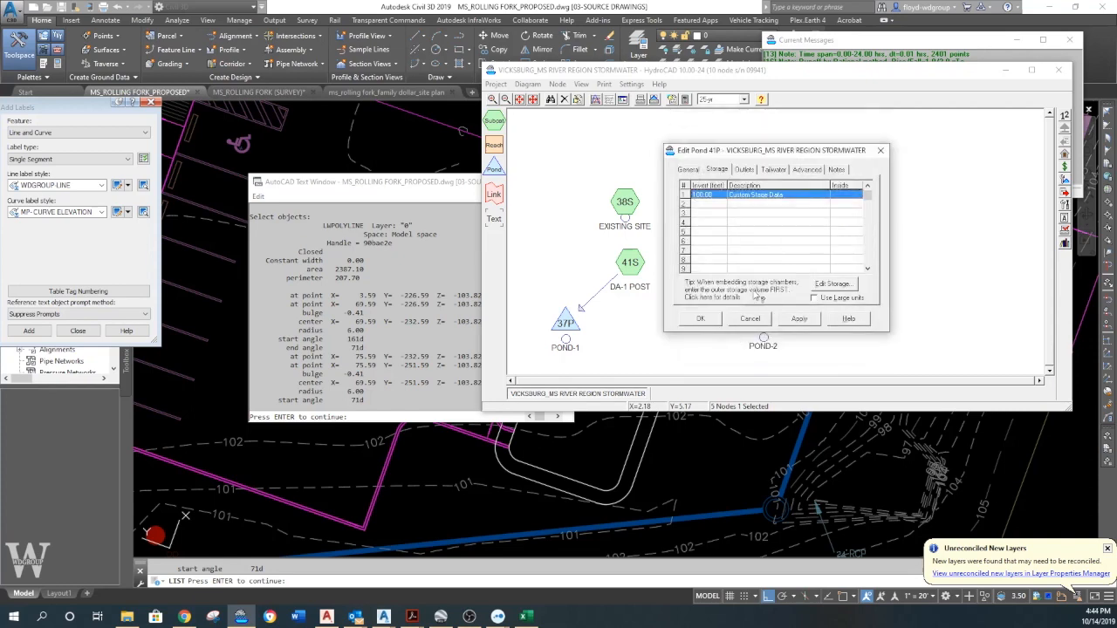
Delete the existing outlet device from POND-2's outlets
click(745, 169)
right_click(741, 194)
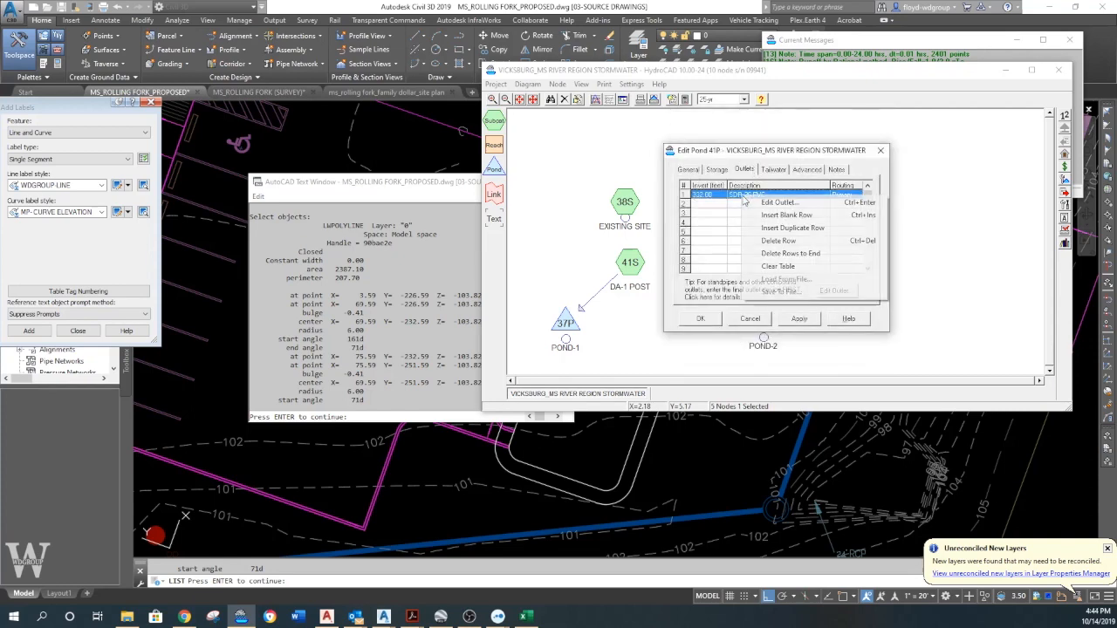
click(794, 241)
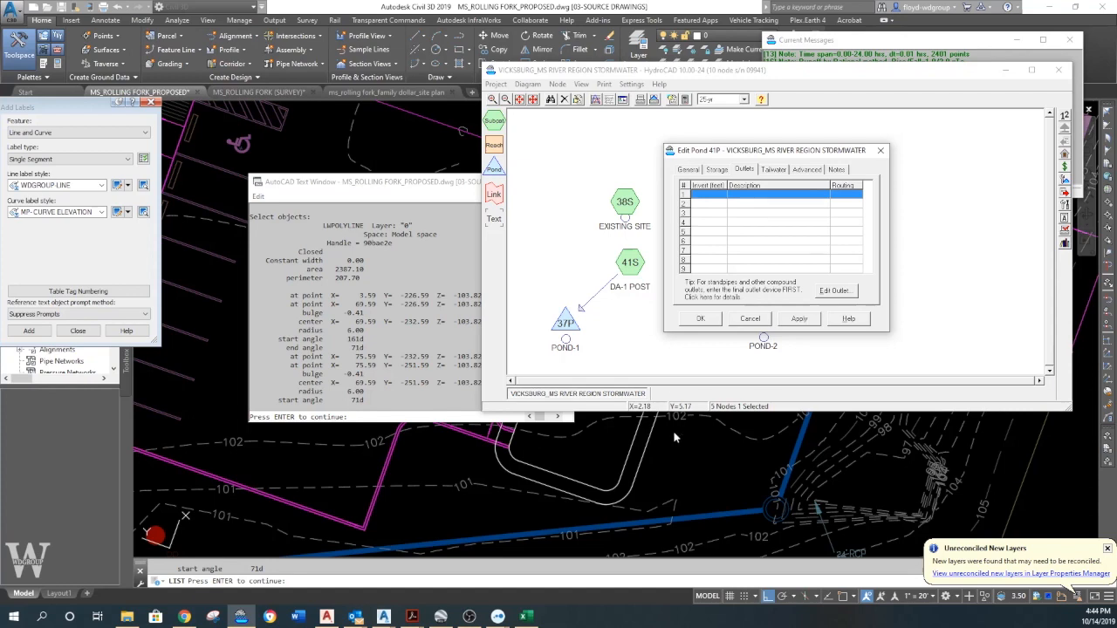
Switch to Civil 3D and examine the contours and drainage inlets between the pond's southern end and the property line
click(662, 462)
middle_drag(662, 462, 711, 311)
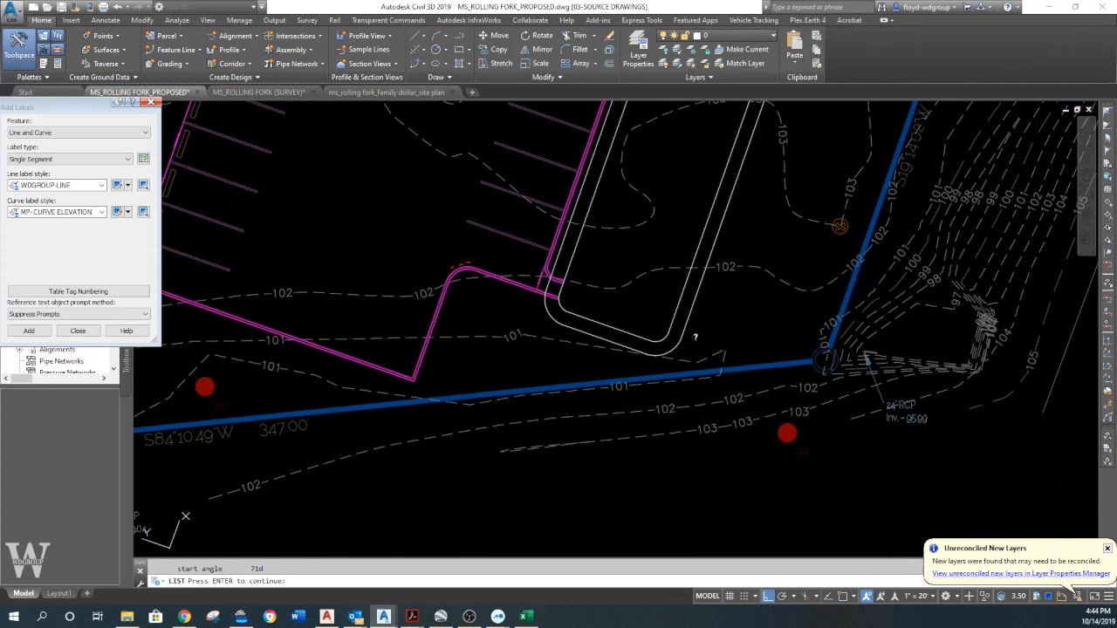
key(Escape)
middle_drag(611, 341, 660, 323)
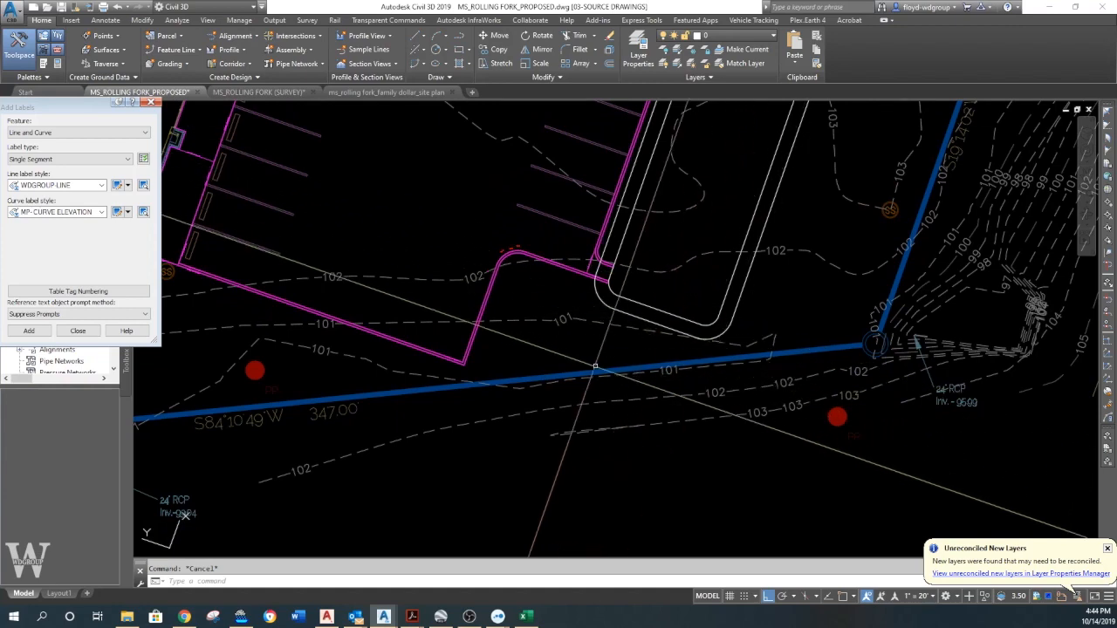
scroll(597, 368, down, 1)
middle_drag(558, 454, 594, 444)
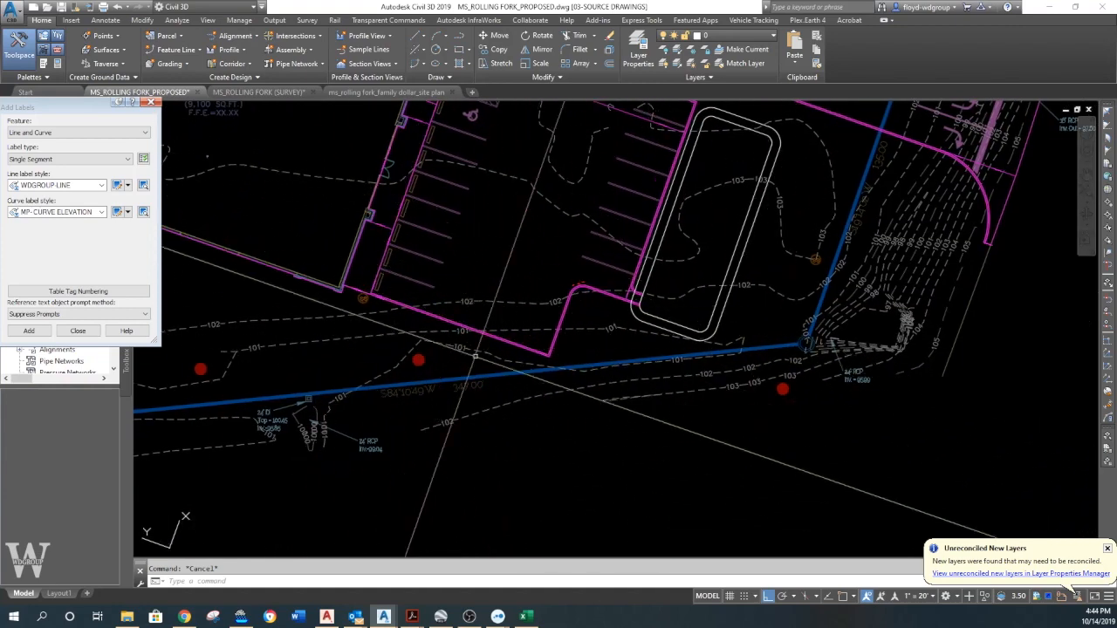
middle_drag(775, 327, 743, 329)
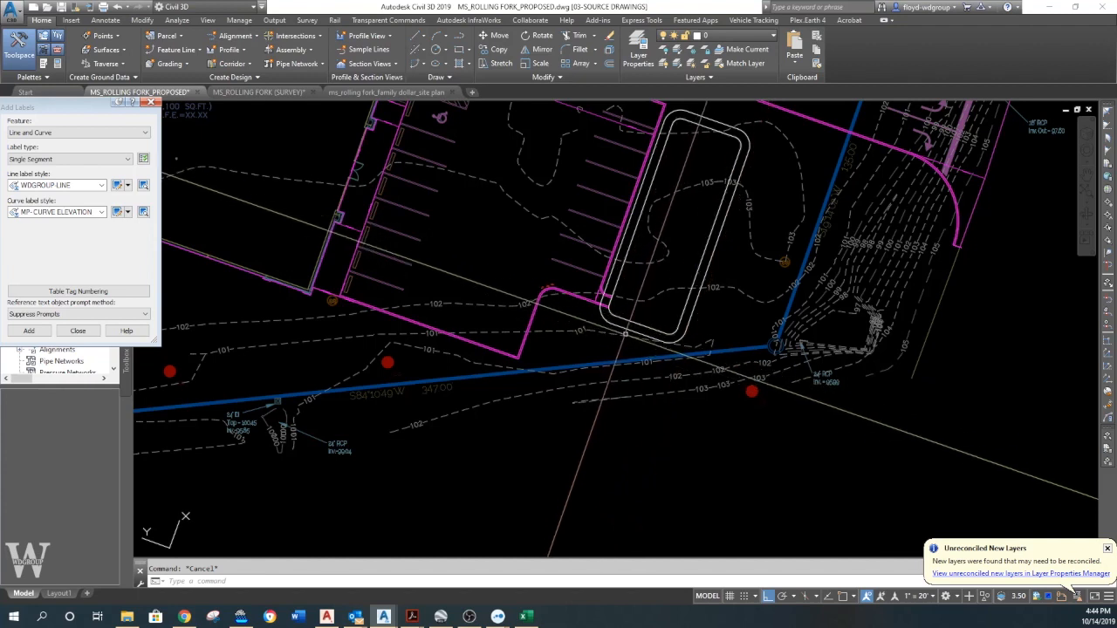
middle_drag(633, 335, 625, 339)
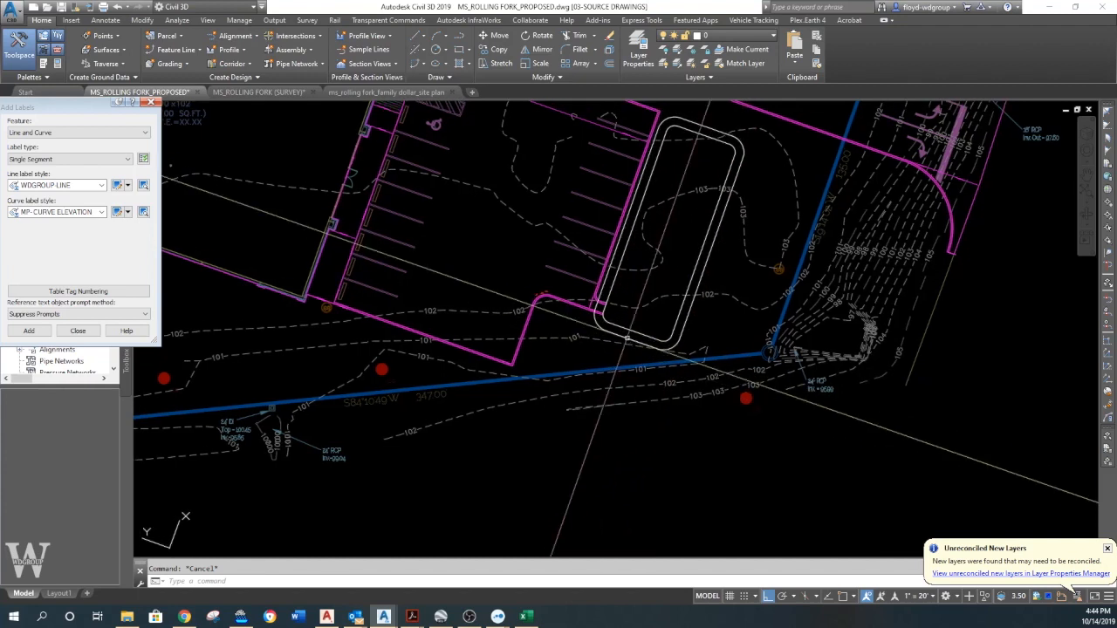
mouse_move(624, 332)
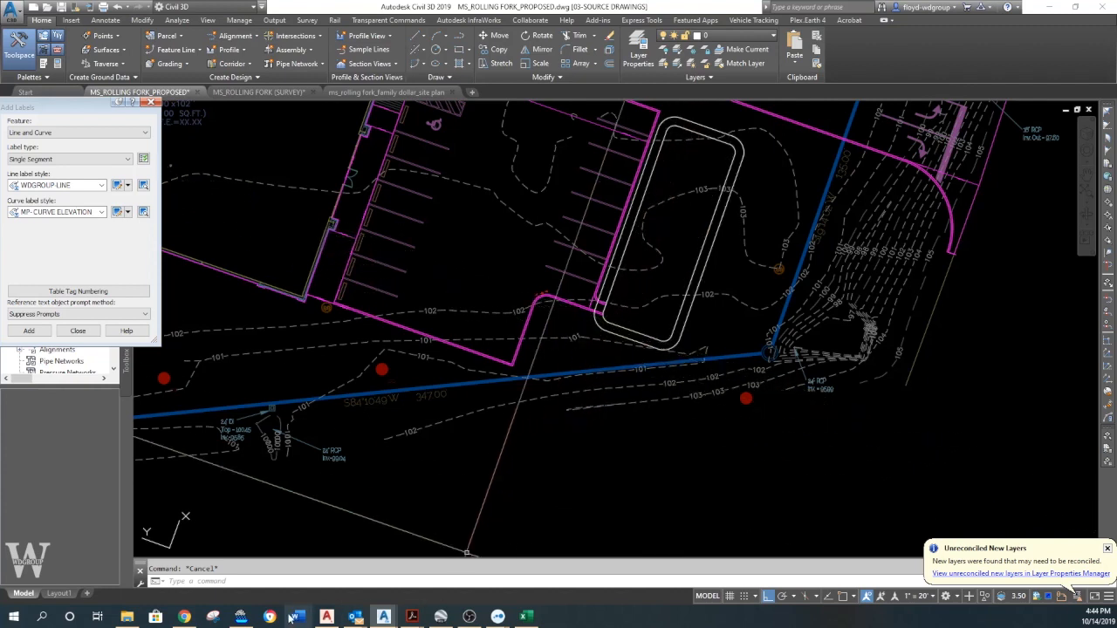
Switch to HydroCAD and add a sharp-crested rectangular weir outlet to POND-2 with a crest length of 2 feet
click(249, 619)
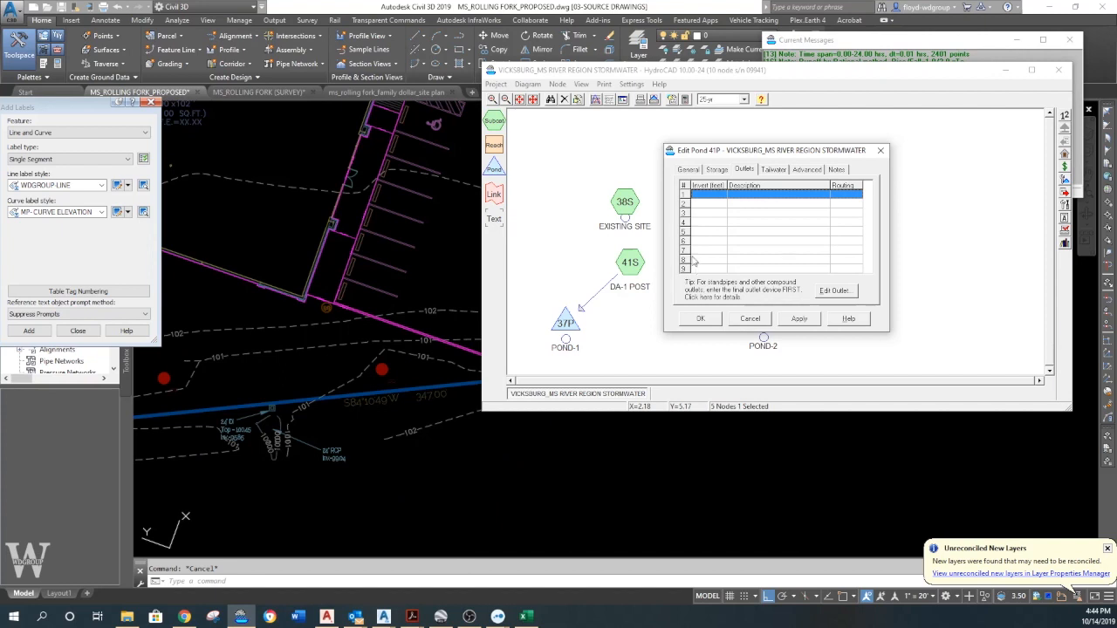
double_click(727, 201)
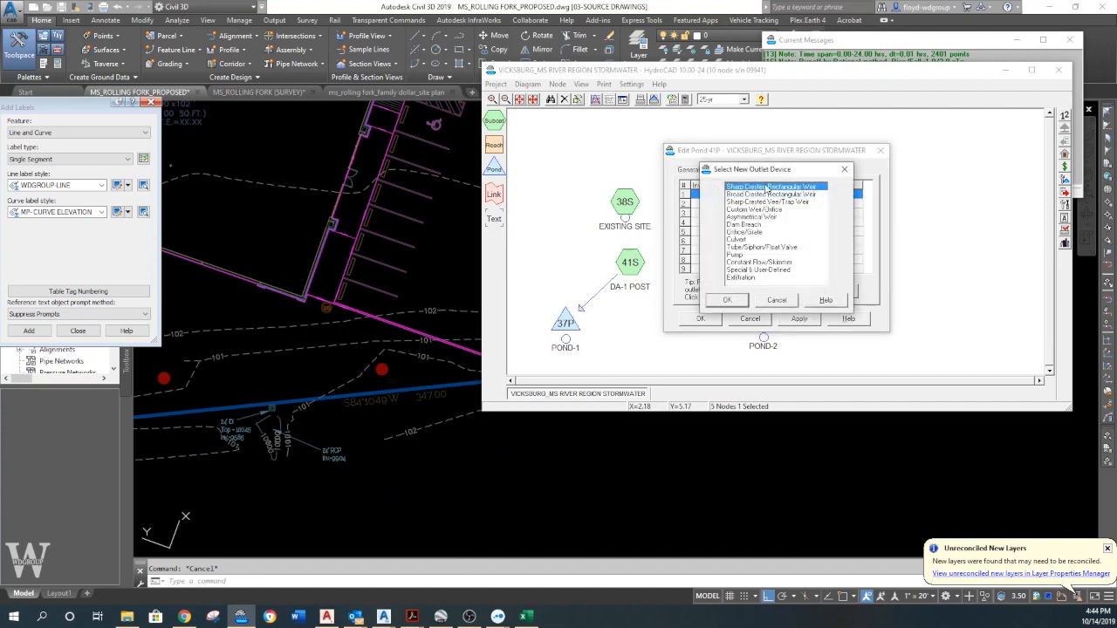
click(731, 300)
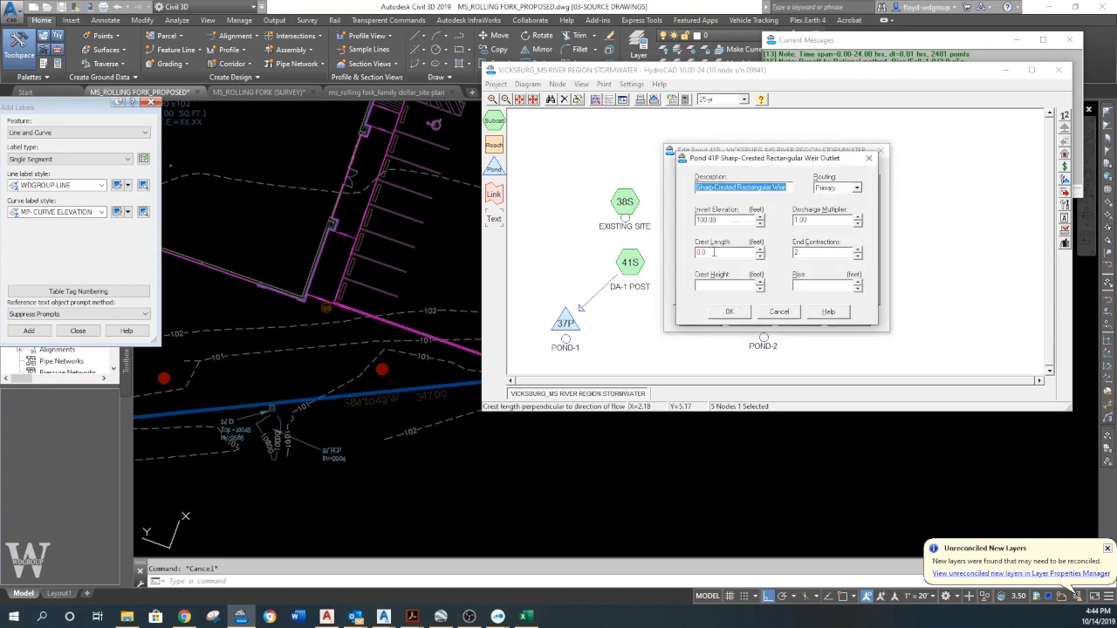
drag(714, 253, 671, 257)
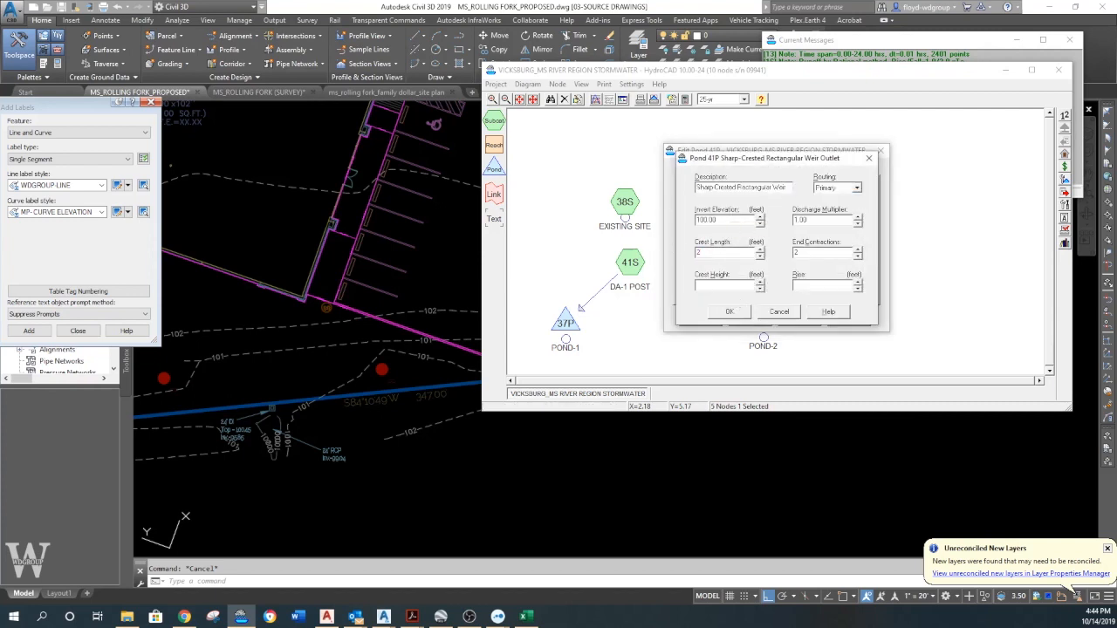
click(731, 312)
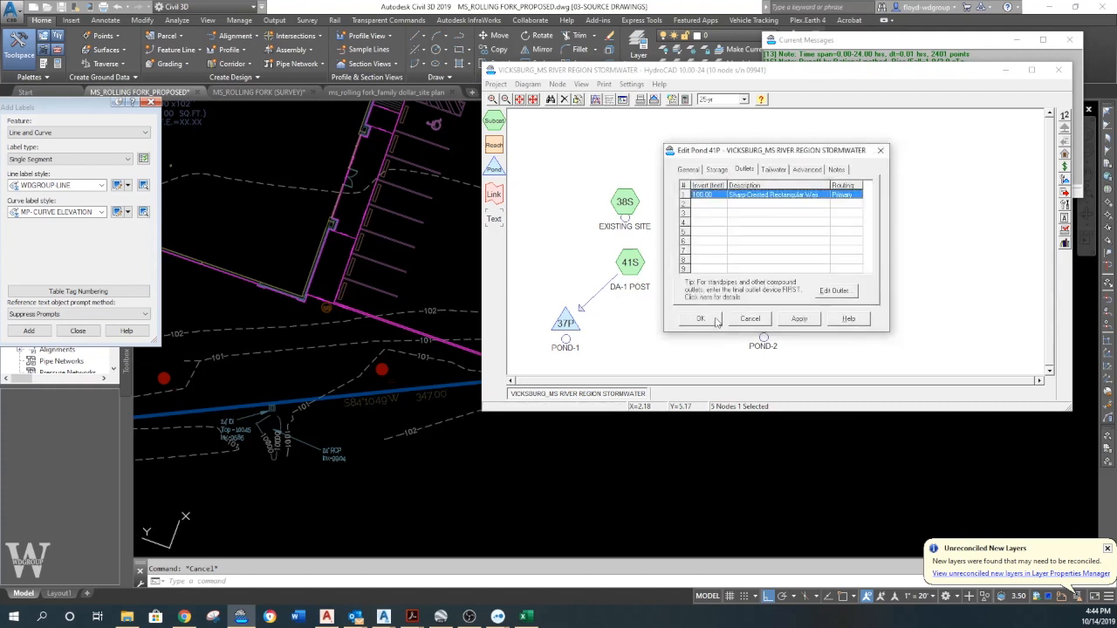
Accept POND-2's outlet settings and compare its hydrograph with the DA-01 Qpost flow in the Excel worksheet
click(709, 320)
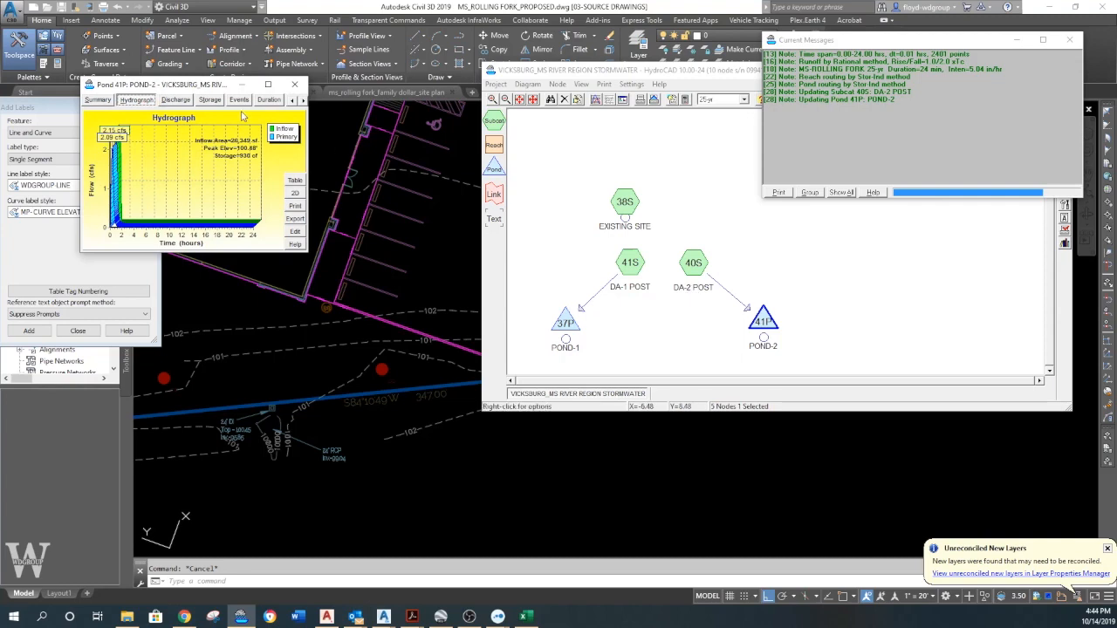
drag(207, 86, 622, 95)
click(524, 617)
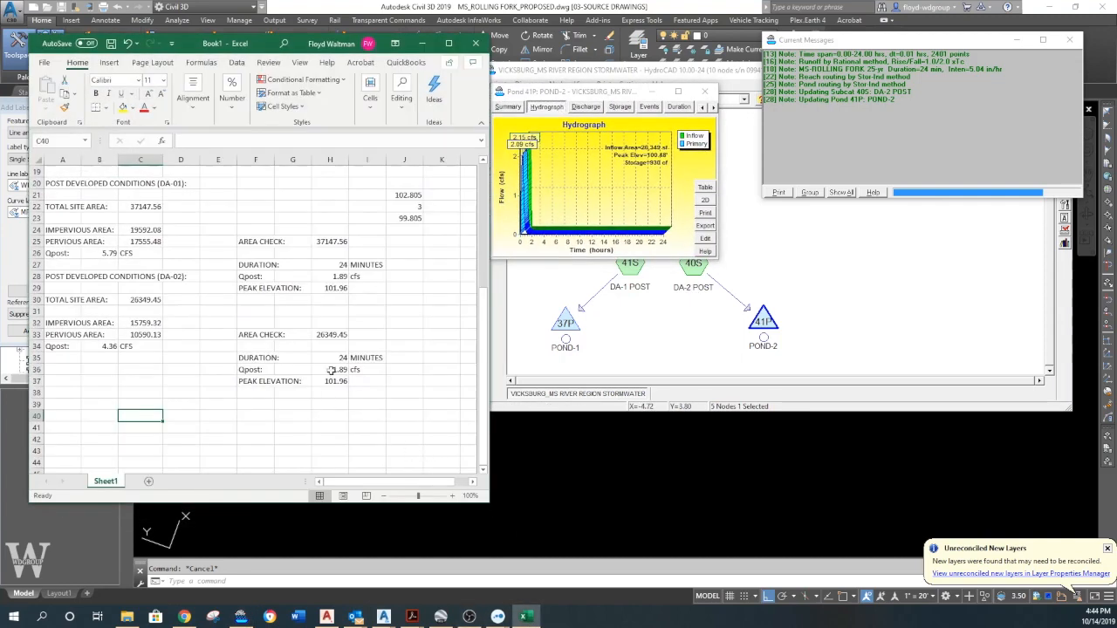
click(340, 276)
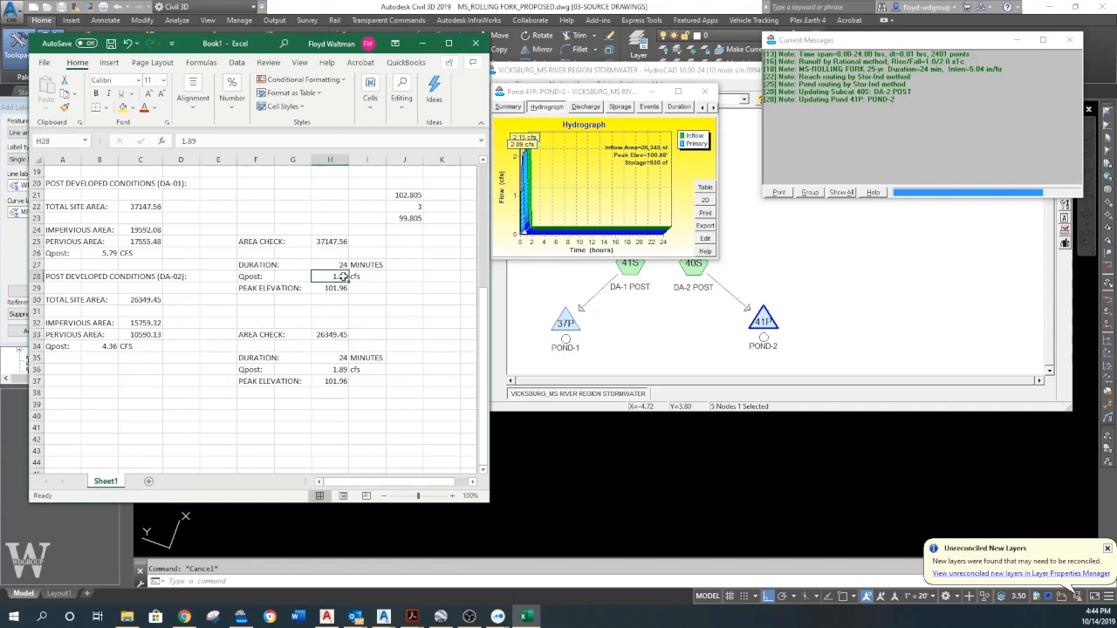
click(401, 314)
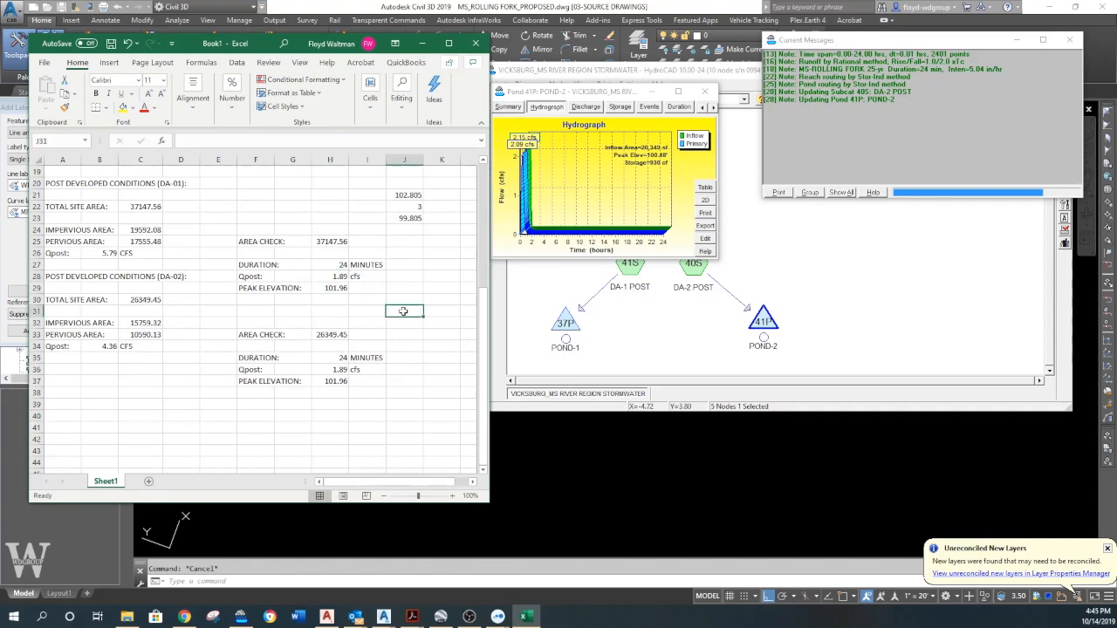
Look up the pre-developed Qpre flow in the worksheet and enter 5.02 in cell K30
scroll(403, 310, up, 6)
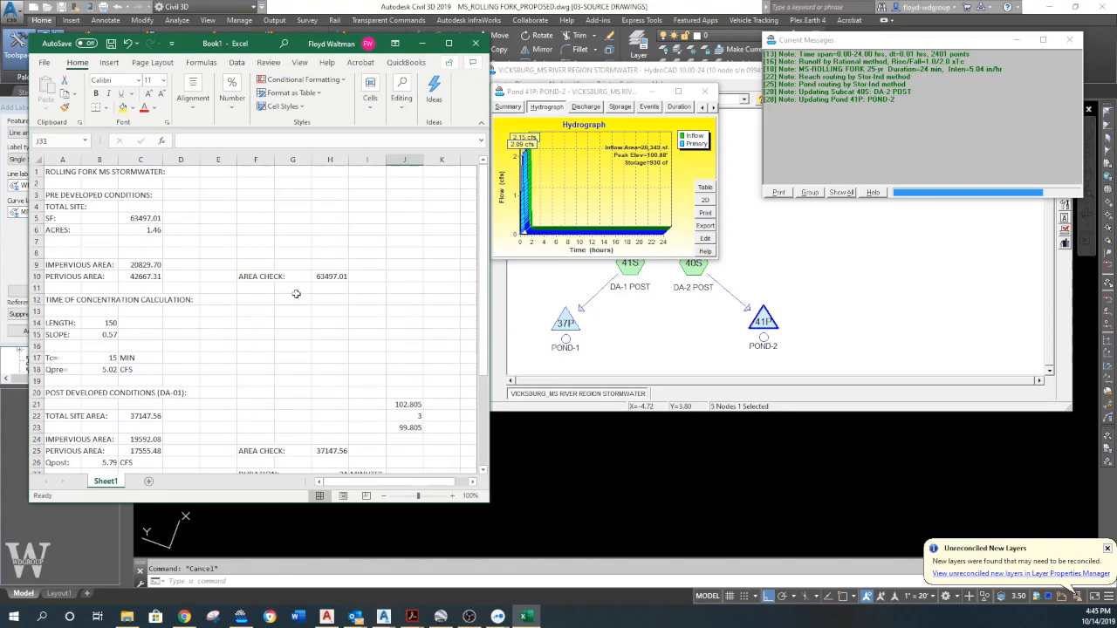
click(101, 369)
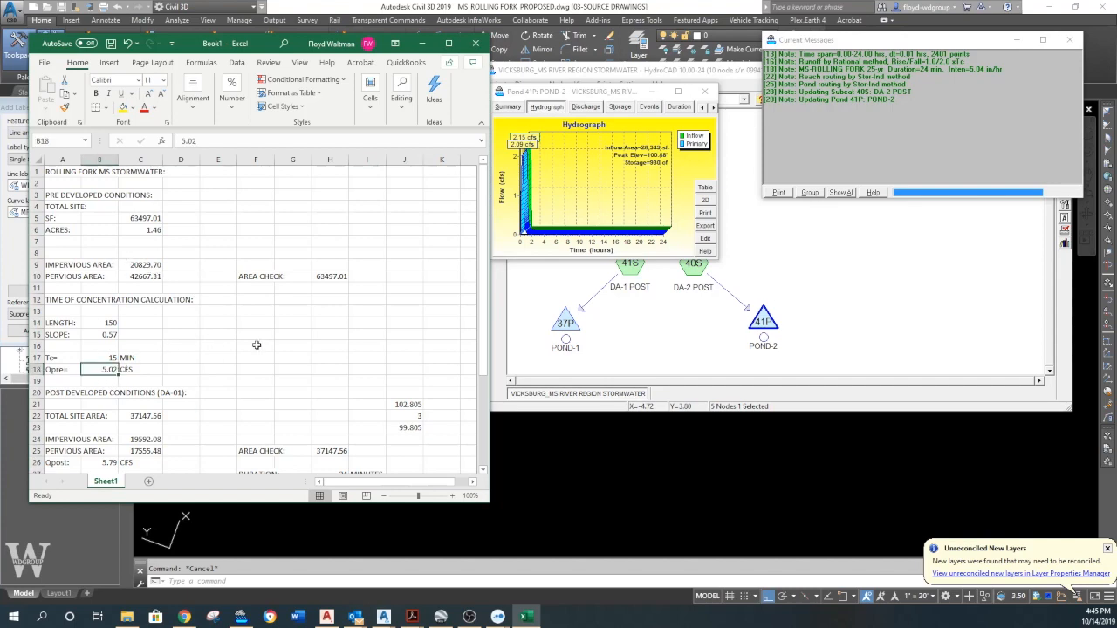
scroll(274, 342, down, 5)
scroll(274, 342, down, 2)
click(431, 266)
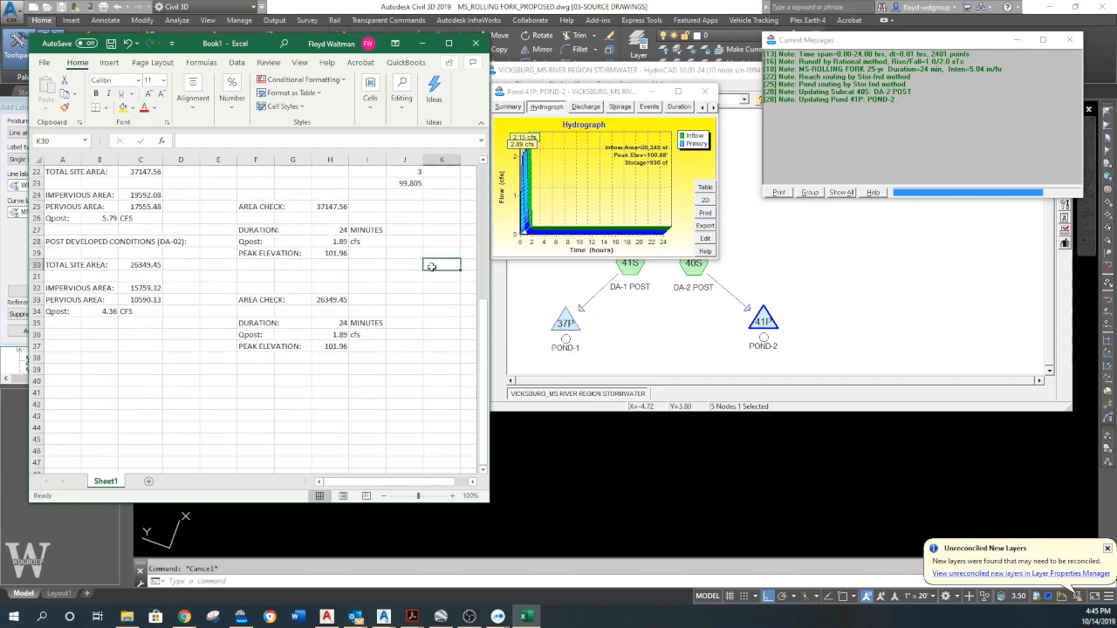
text(2)
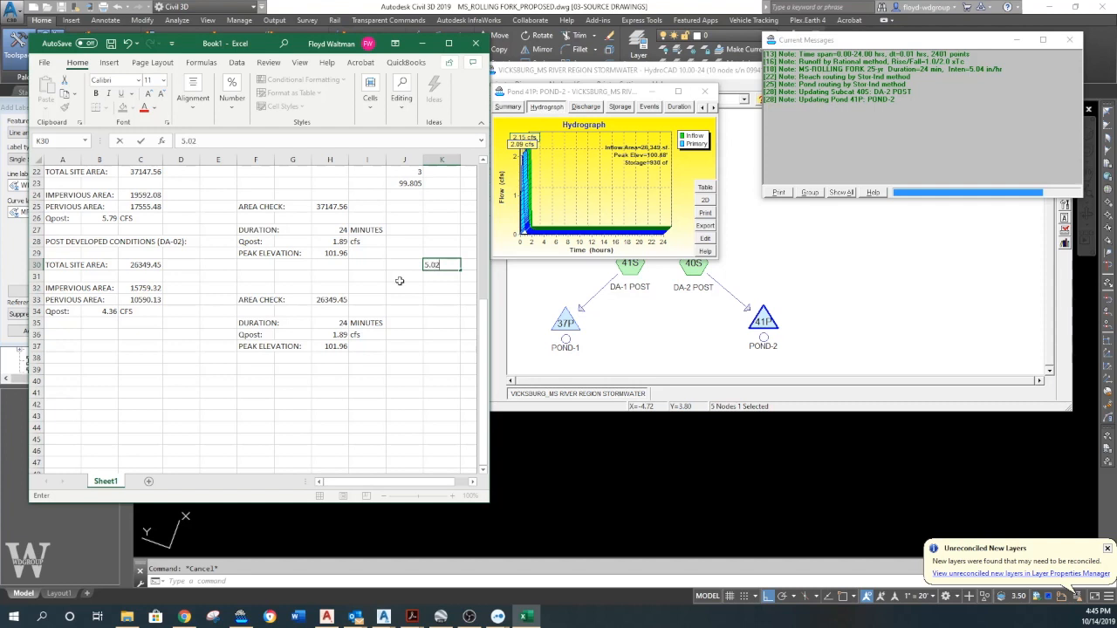
Link cell K31 to DA-01's Qpost value with the formula =H28
click(437, 277)
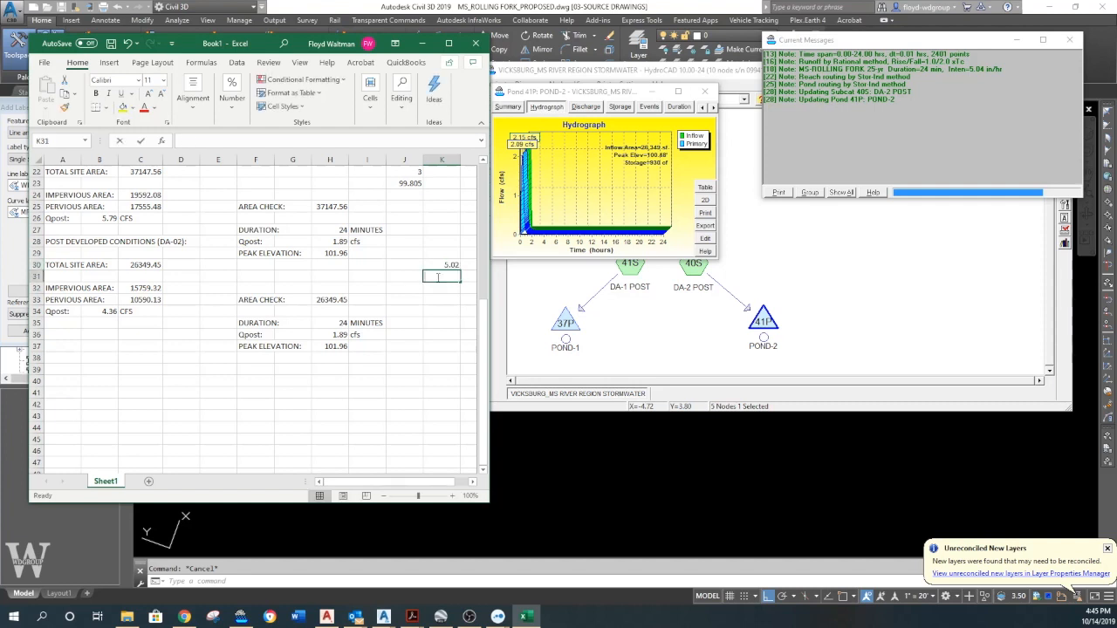
text(=)
click(339, 244)
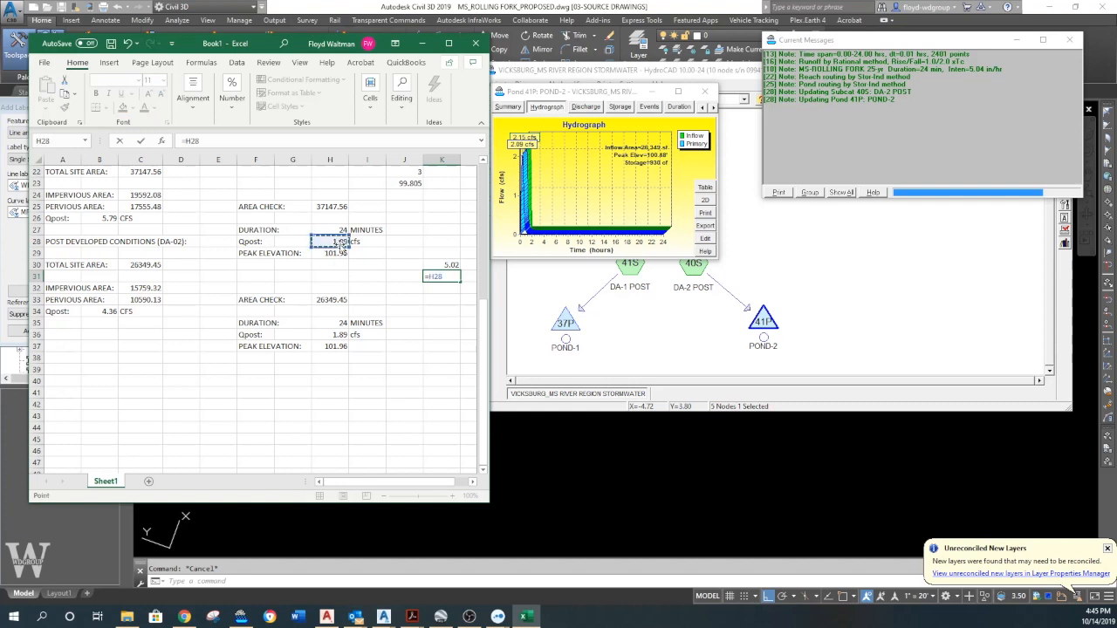
key(Return)
Calculate the allowable remaining flow in cell K32 by subtracting K31 from K30
text(=)
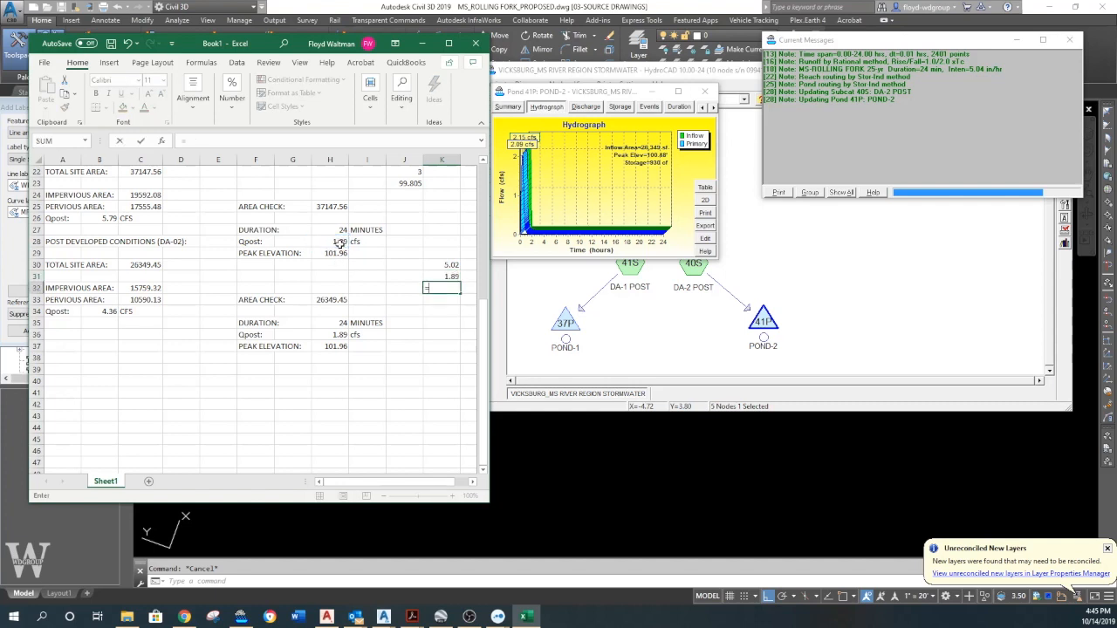
key(Up)
key(Up)
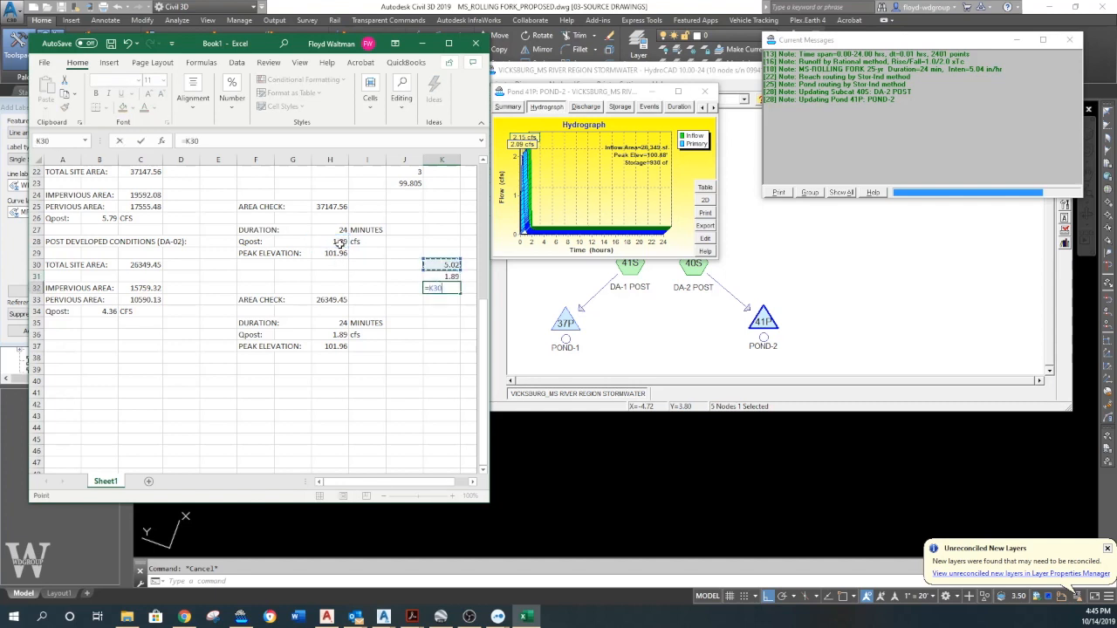
text(-)
key(Up)
key(Return)
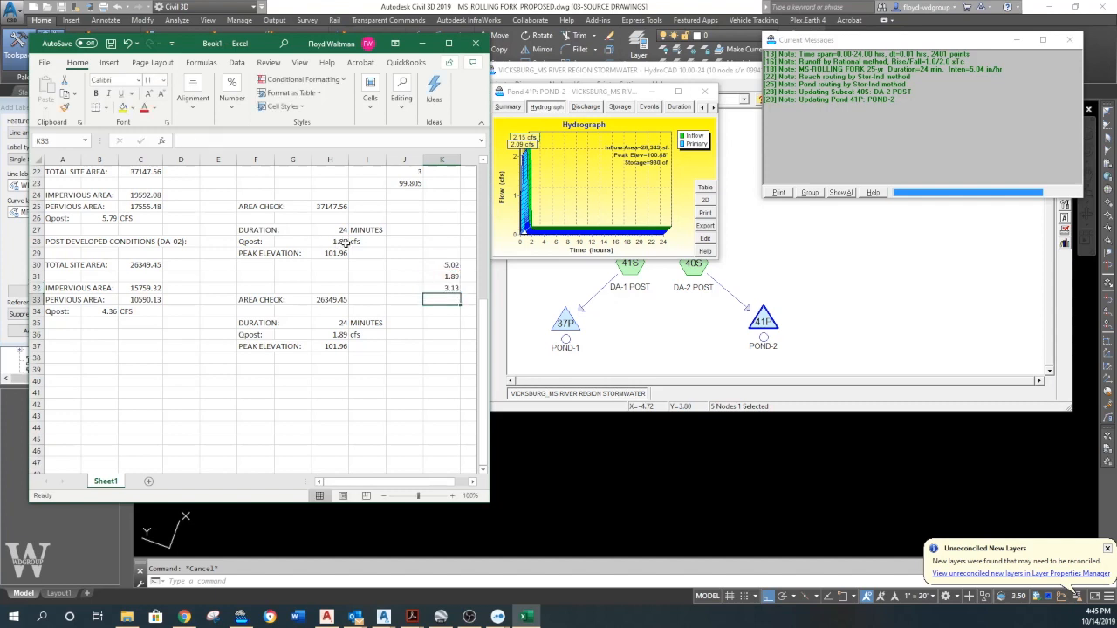
Switch to Civil 3D and stretch the long side of both pond outlines facing away from the parking lot inward by 10 feet
click(576, 278)
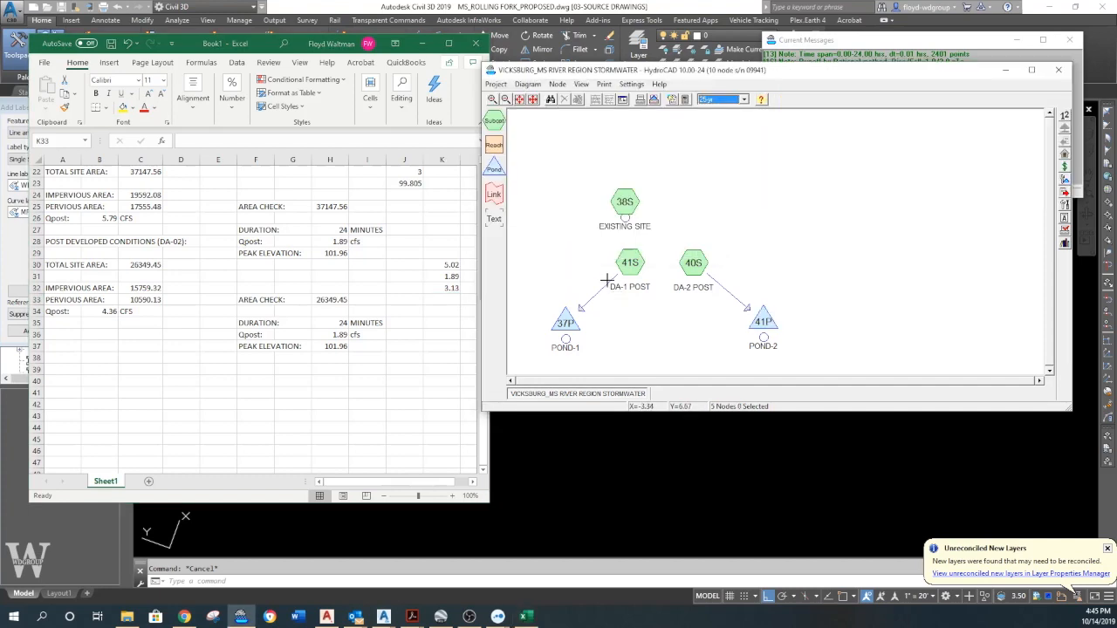
click(648, 442)
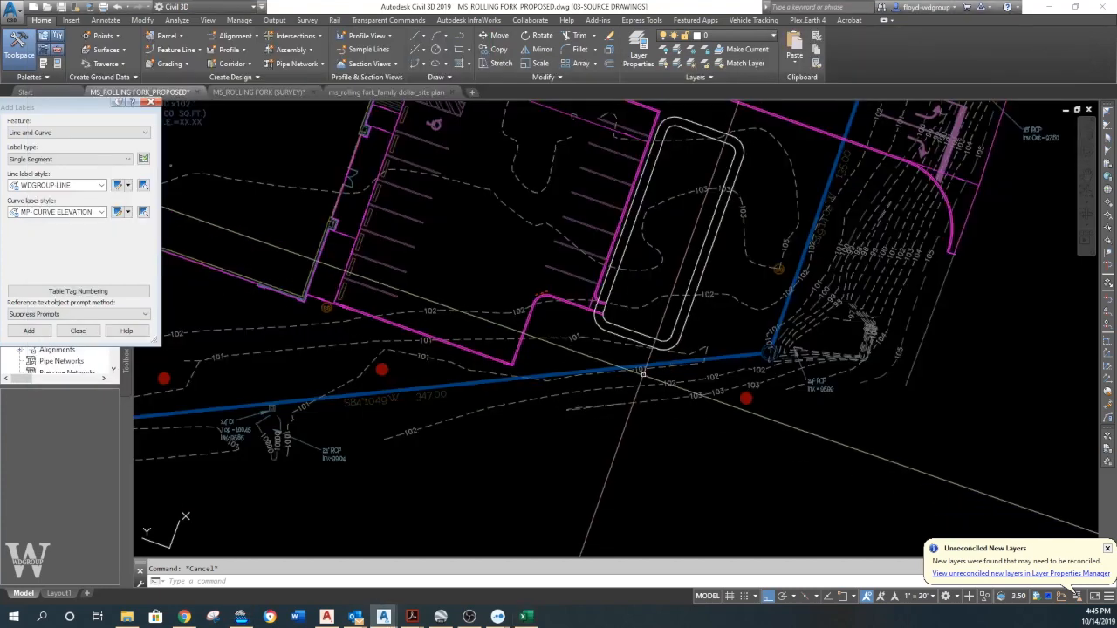
text(s)
key(Return)
text(cp)
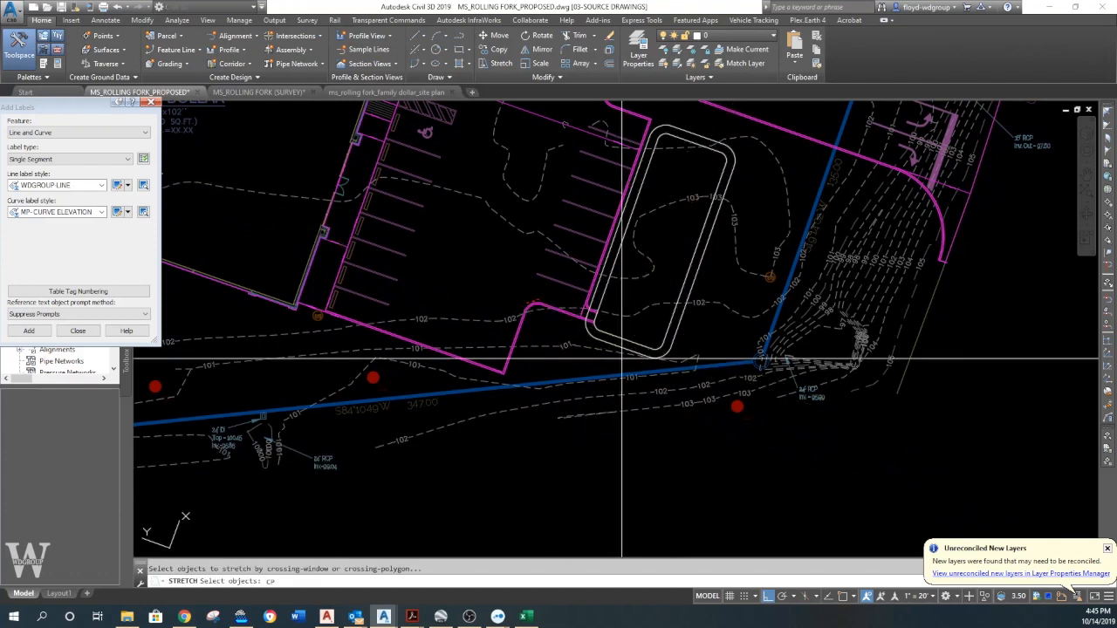
key(Return)
click(622, 359)
key(F8)
click(707, 117)
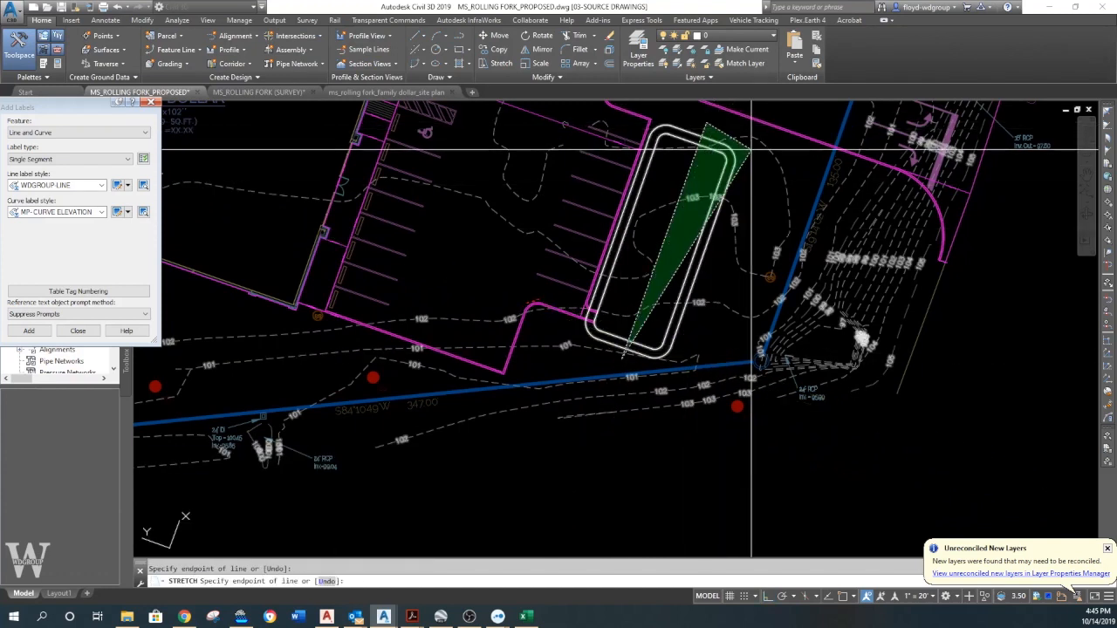
key(Return)
key(Return)
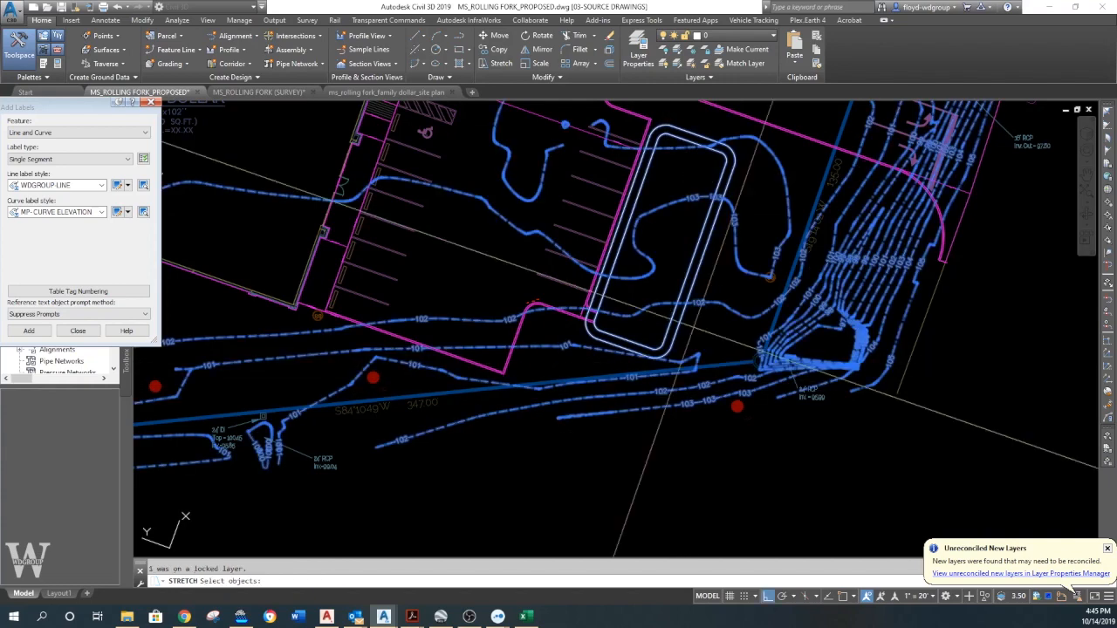
click(732, 337)
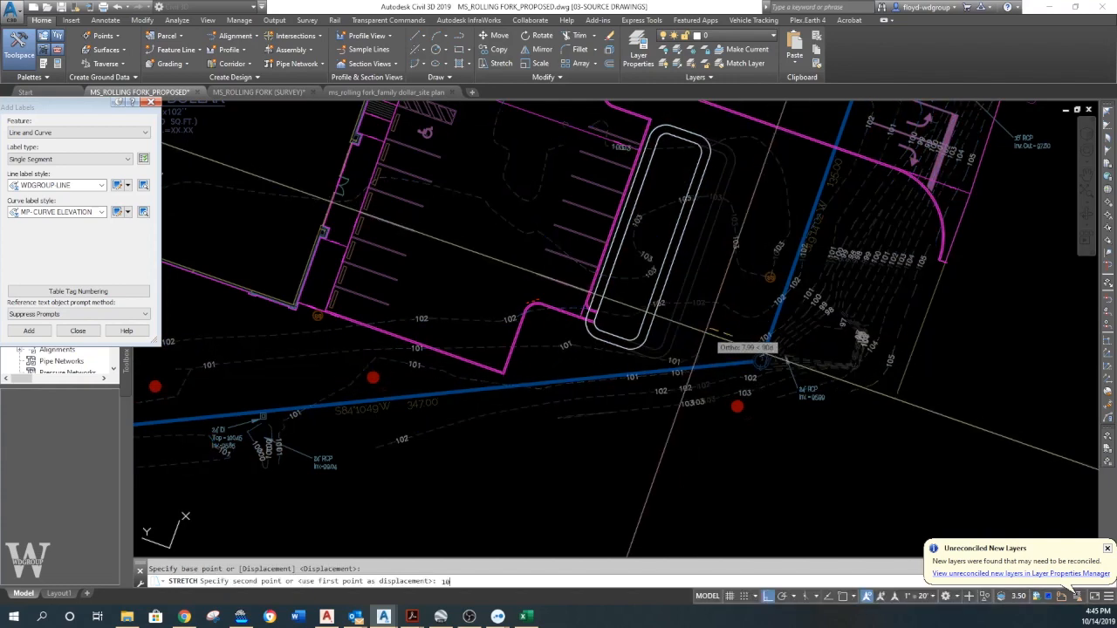
key(Escape)
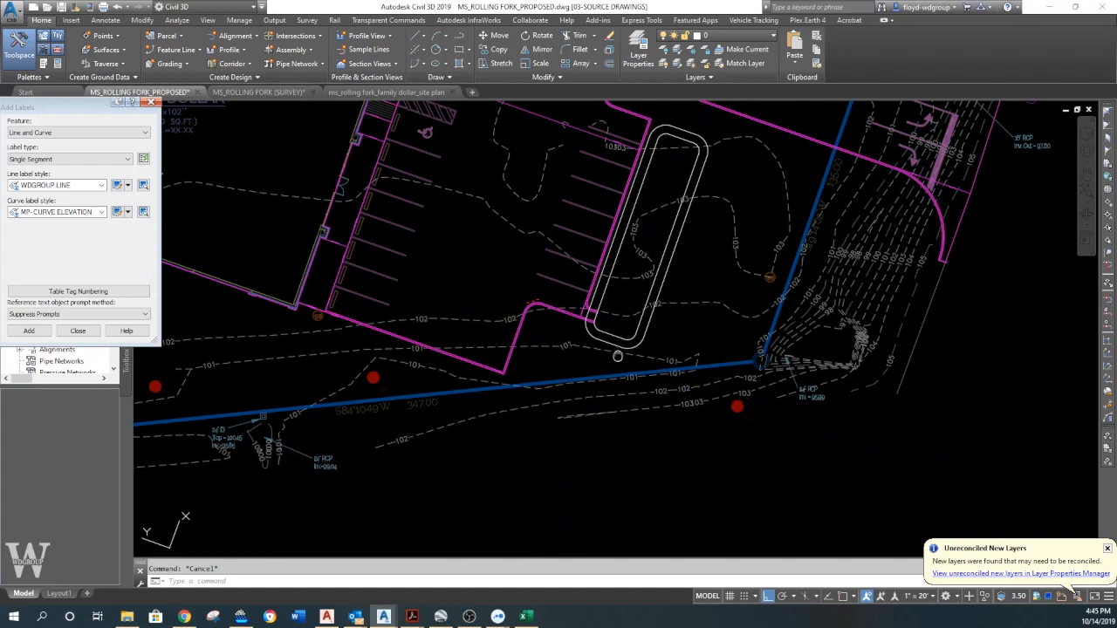
List the inner pond outline's properties to read its area and perimeter
middle_drag(617, 356, 628, 370)
text(list)
key(Return)
click(628, 354)
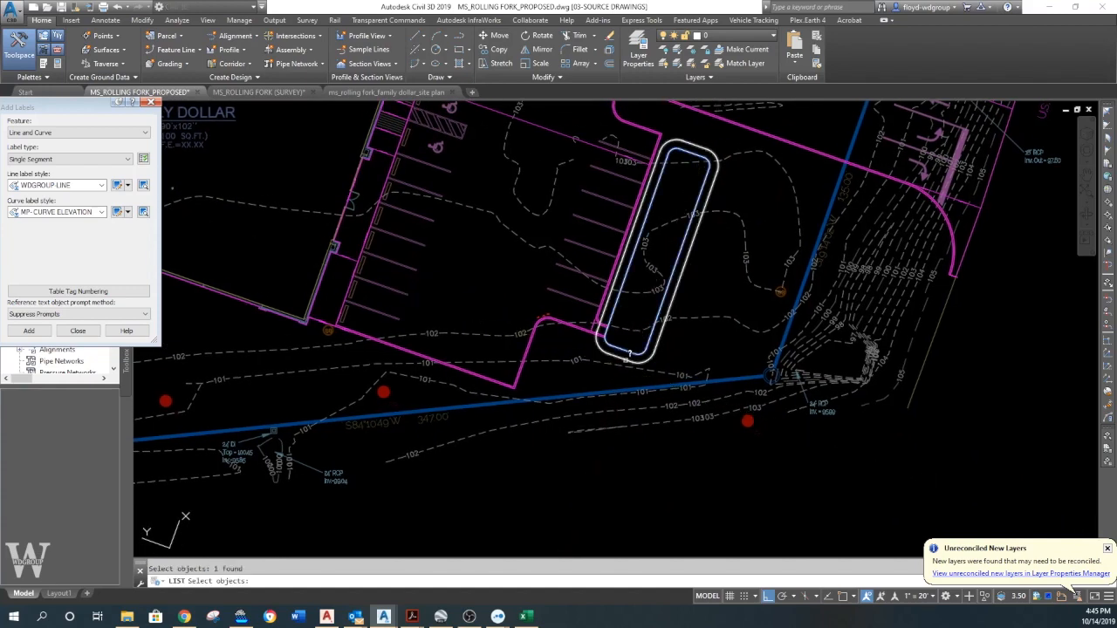
key(Return)
Switch to HydroCAD and set POND-2's stage data at elevation 100.00 to a surface area of 1072 and a perimeter of 168.8
key(alt+Tab)
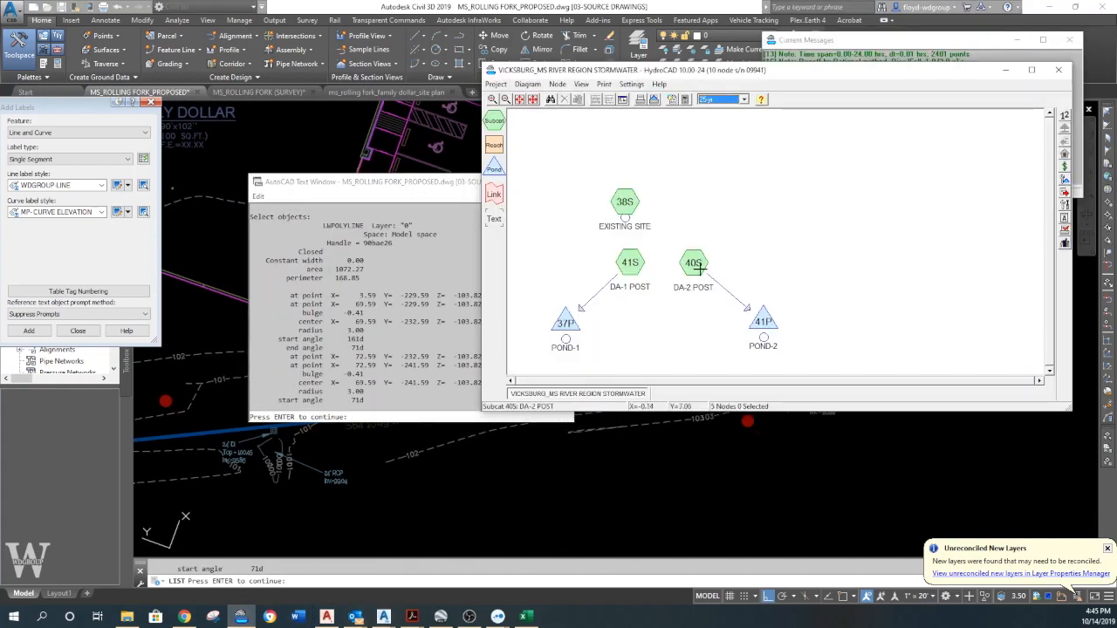
right_click(762, 323)
click(790, 328)
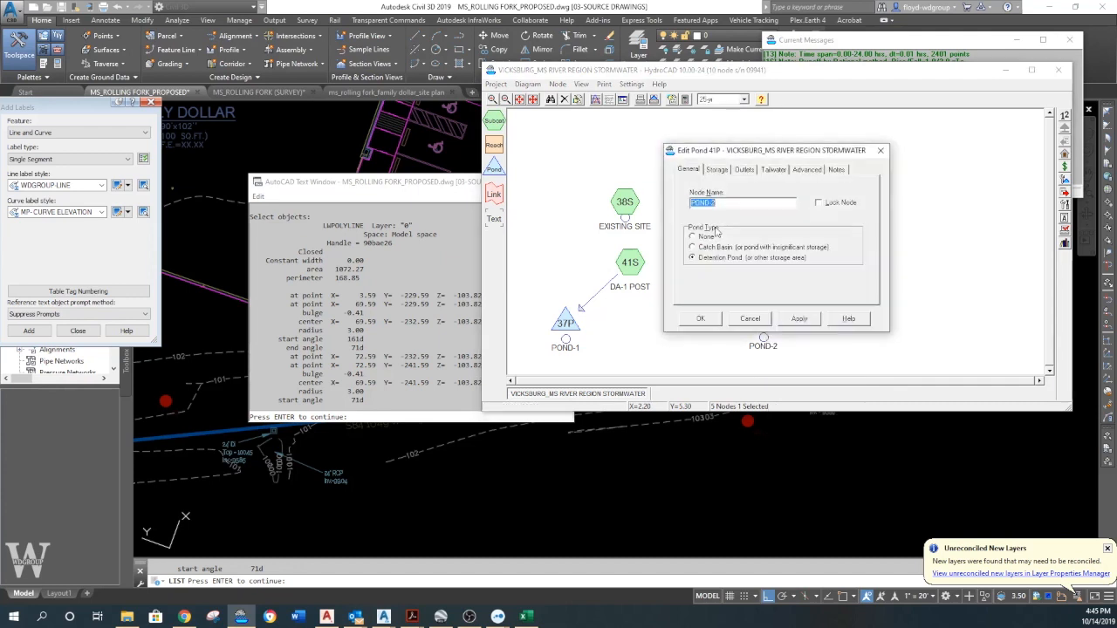
click(724, 170)
double_click(735, 194)
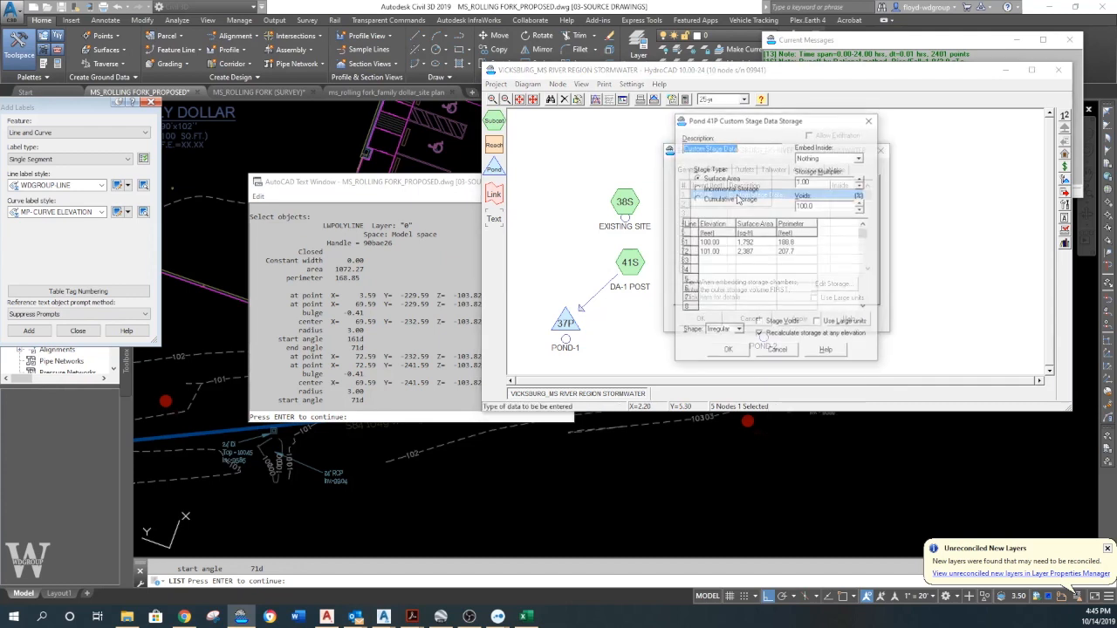
click(763, 242)
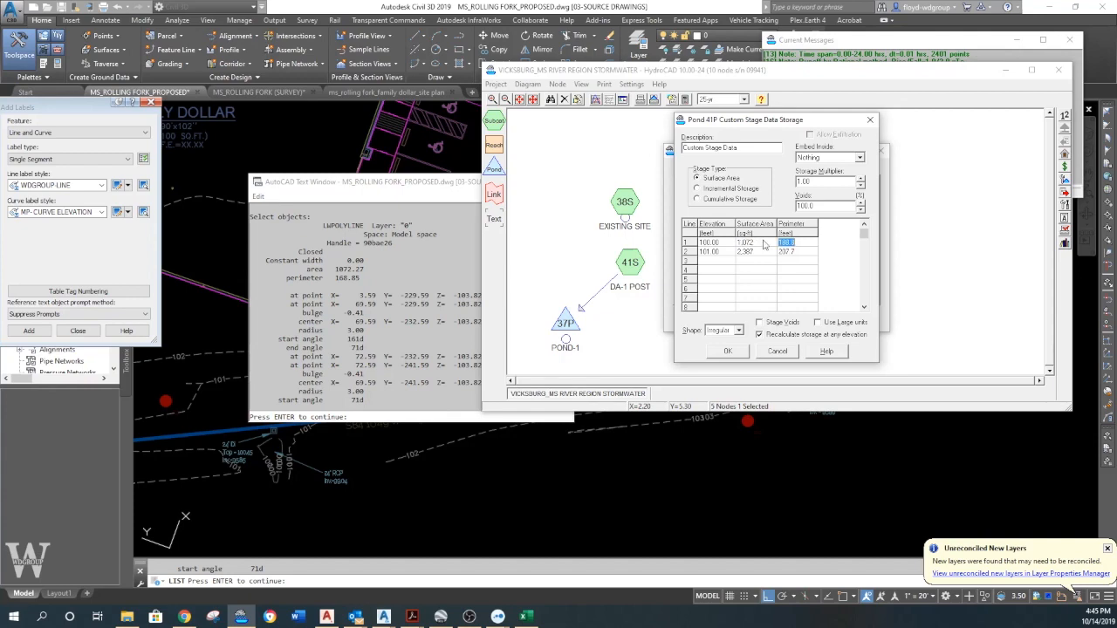
key(Tab)
List the outer pond outline in Civil 3D and enter its area of 1607 and perimeter of 187.7 at elevation 101.00 in POND-2's stage data
click(471, 501)
key(Return)
key(Return)
click(622, 352)
key(Return)
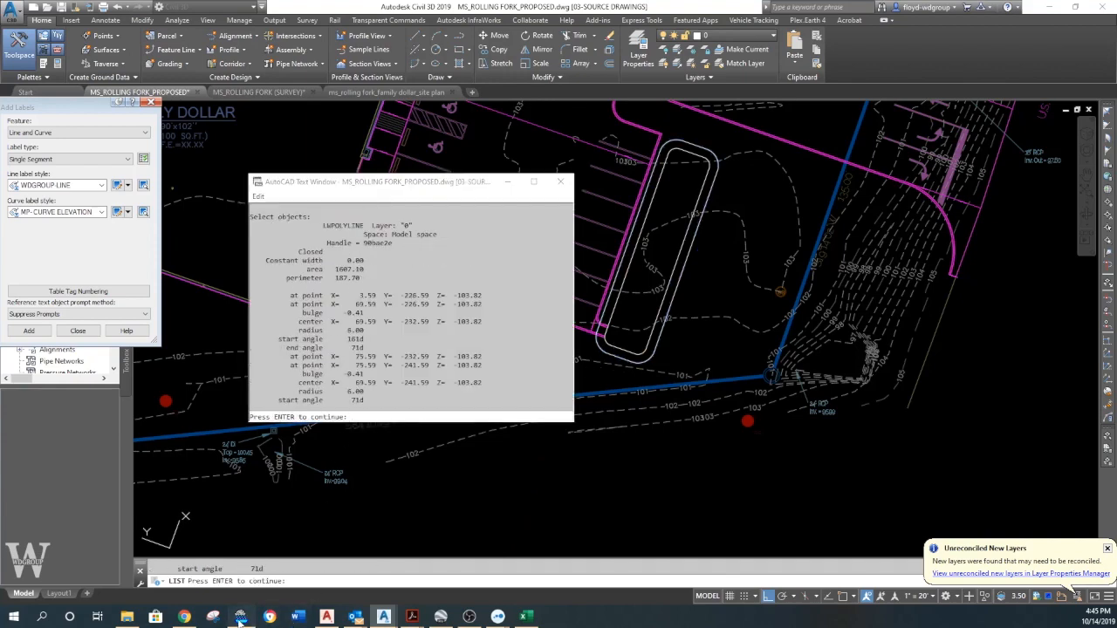
click(239, 620)
click(241, 617)
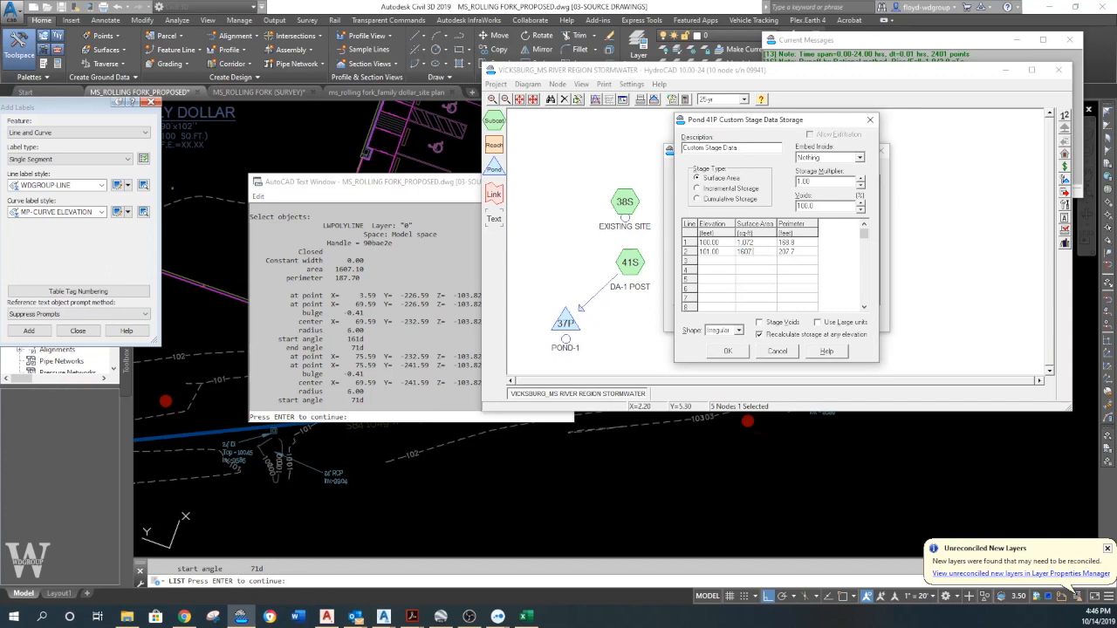
key(Tab)
key(Return)
click(699, 318)
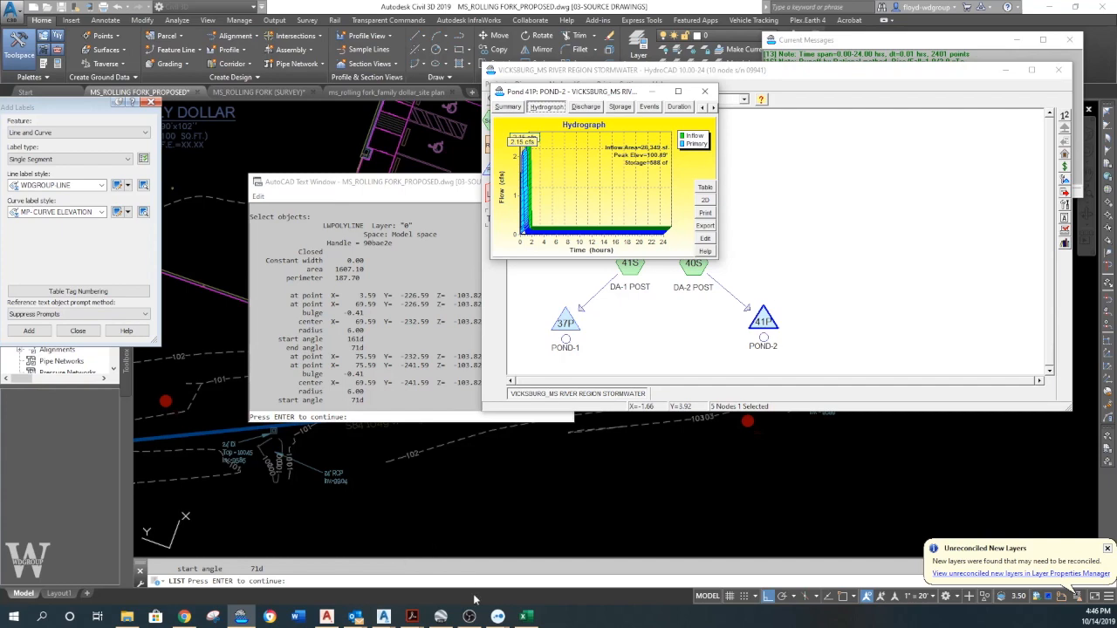
Update POND-2's critical duration analysis and review the resulting hydrograph
click(525, 616)
click(524, 616)
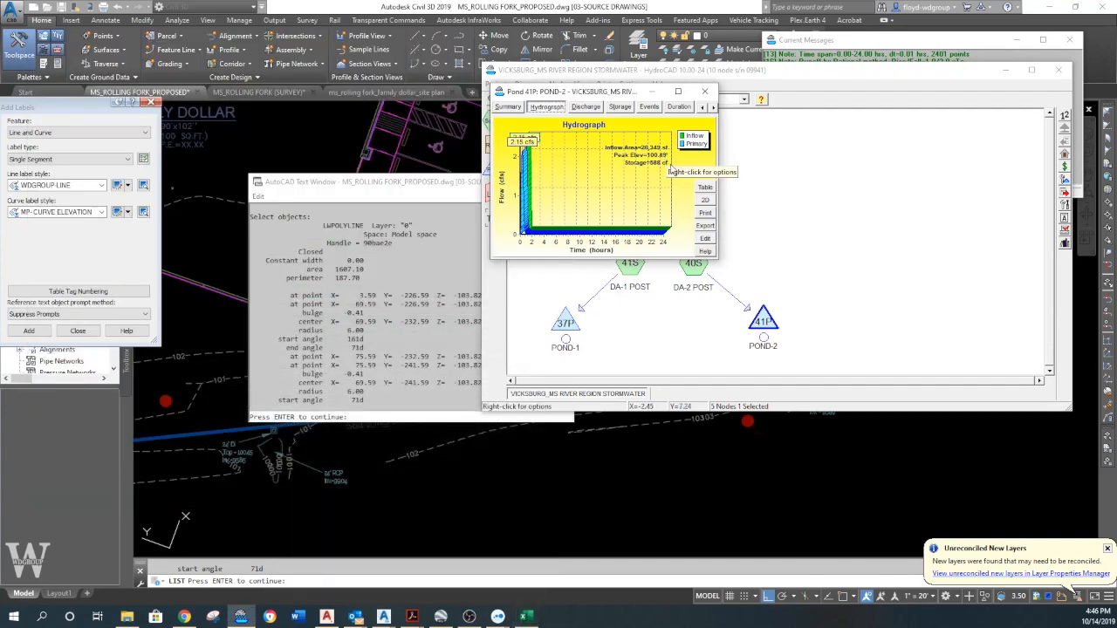
click(680, 107)
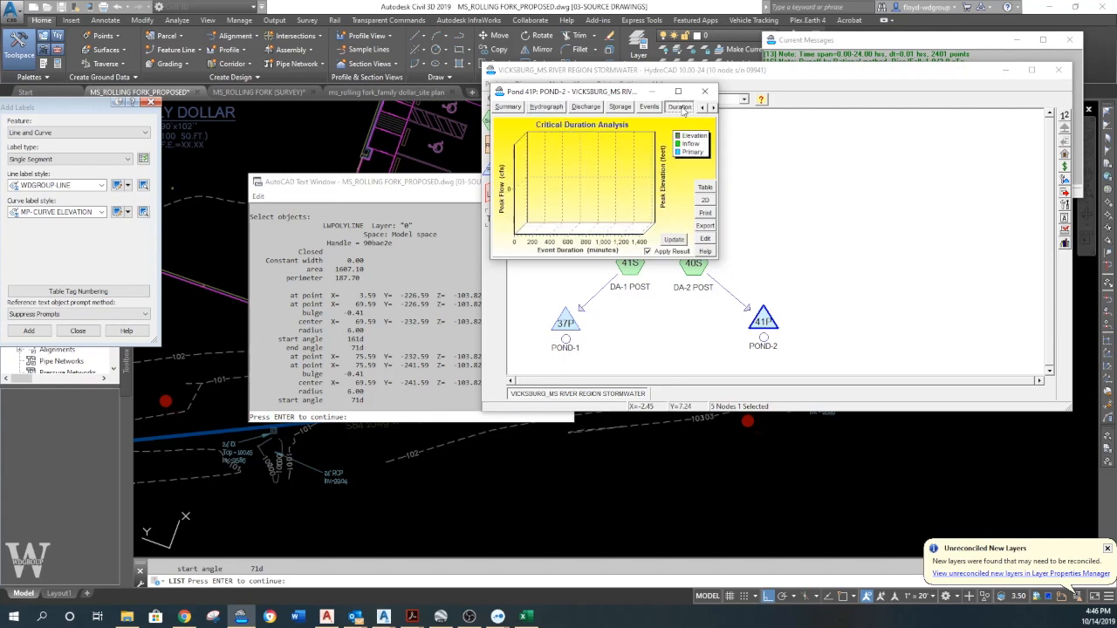
click(673, 242)
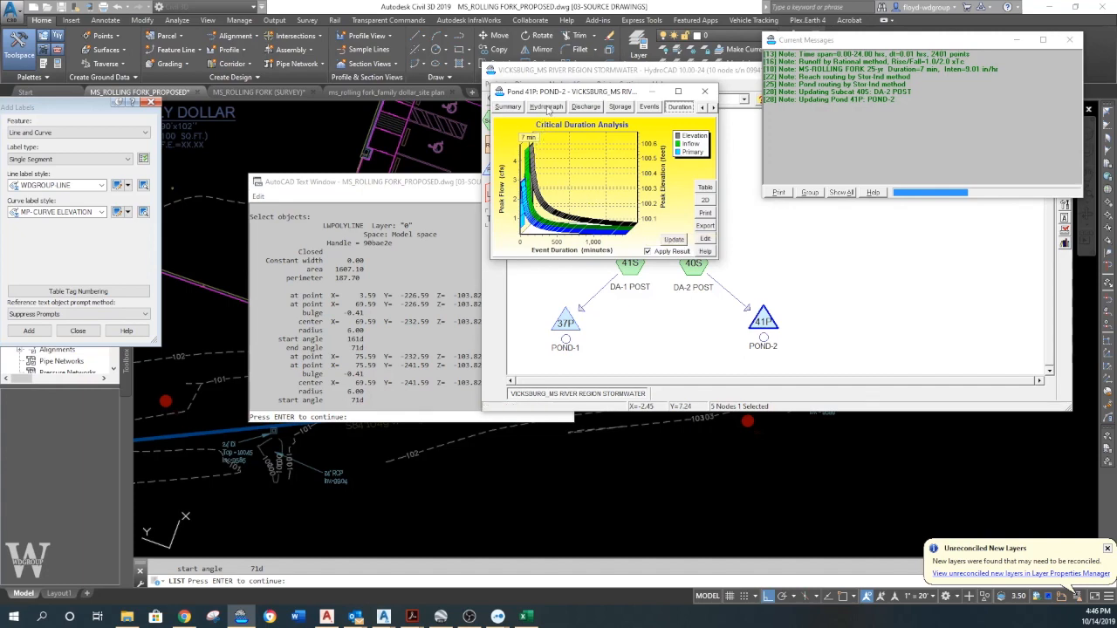
click(548, 107)
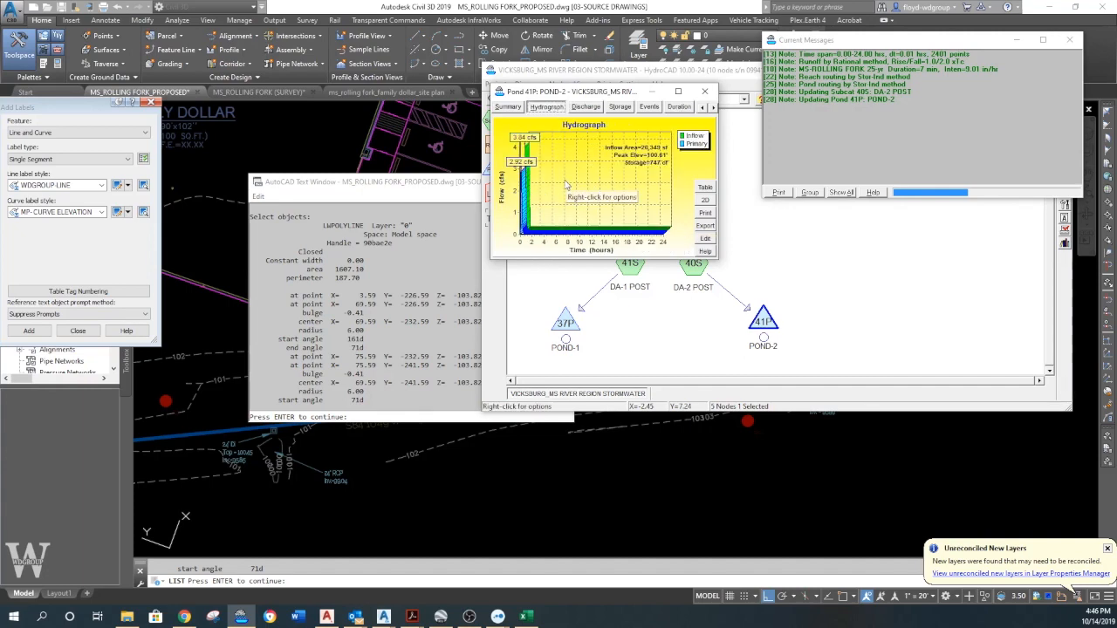
Switch to the Excel worksheet and set the DA-02 duration to 7 minutes from POND-2's critical duration analysis in HydroCAD
click(525, 616)
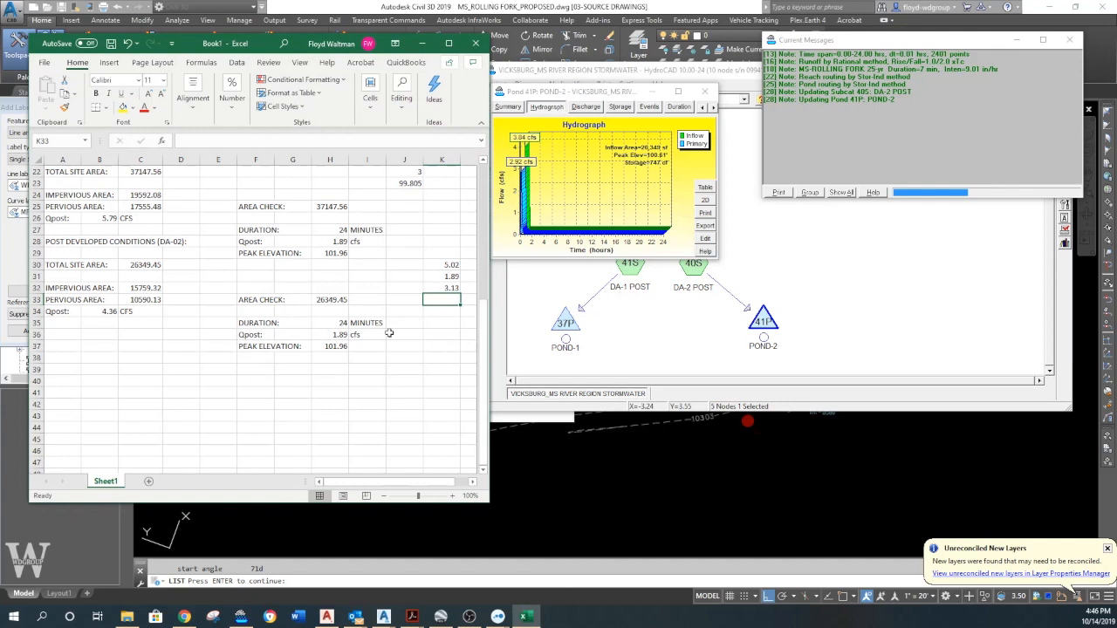
click(340, 323)
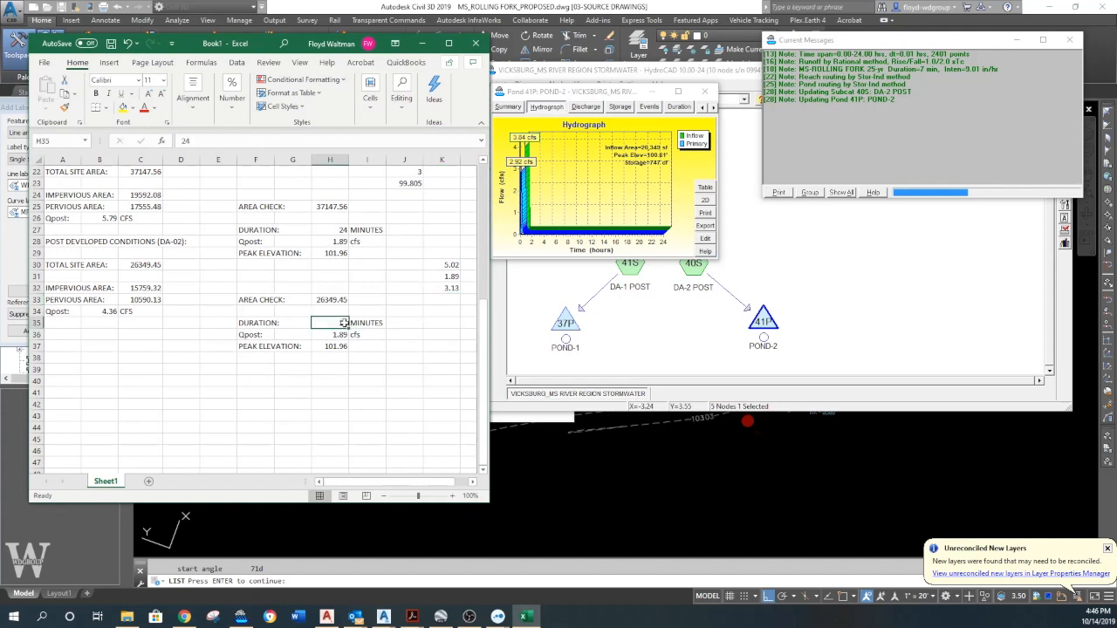
click(679, 106)
click(339, 324)
drag(339, 323, 359, 322)
text(7)
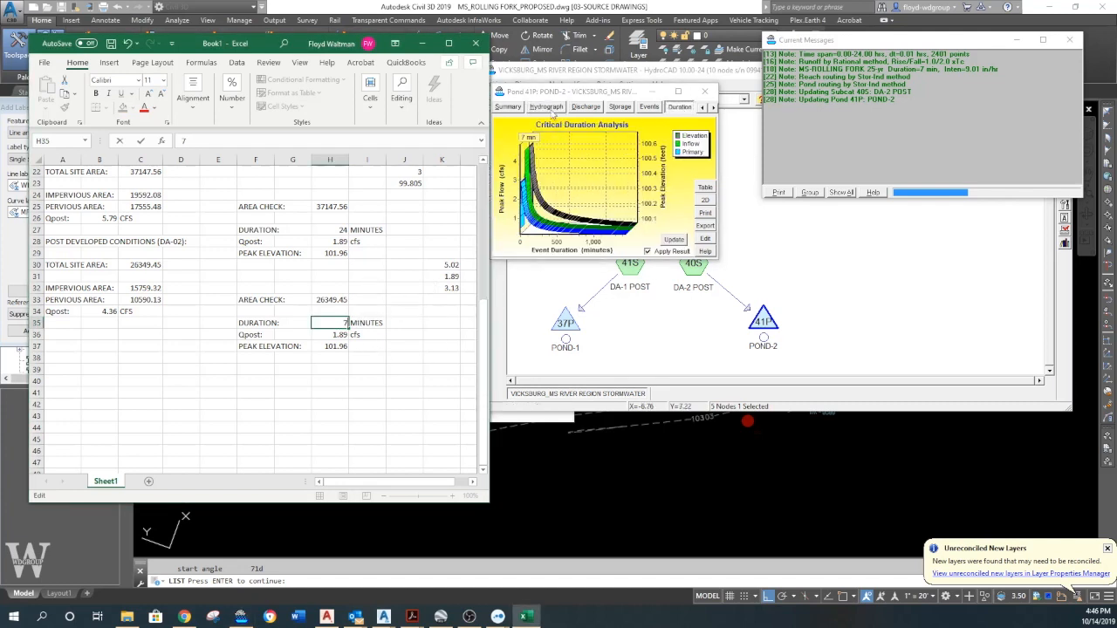
Record POND-2's hydrograph results under DA-02, with Qpost as 2.92 cfs and peak elevation as 100.61
click(546, 106)
click(339, 337)
click(339, 336)
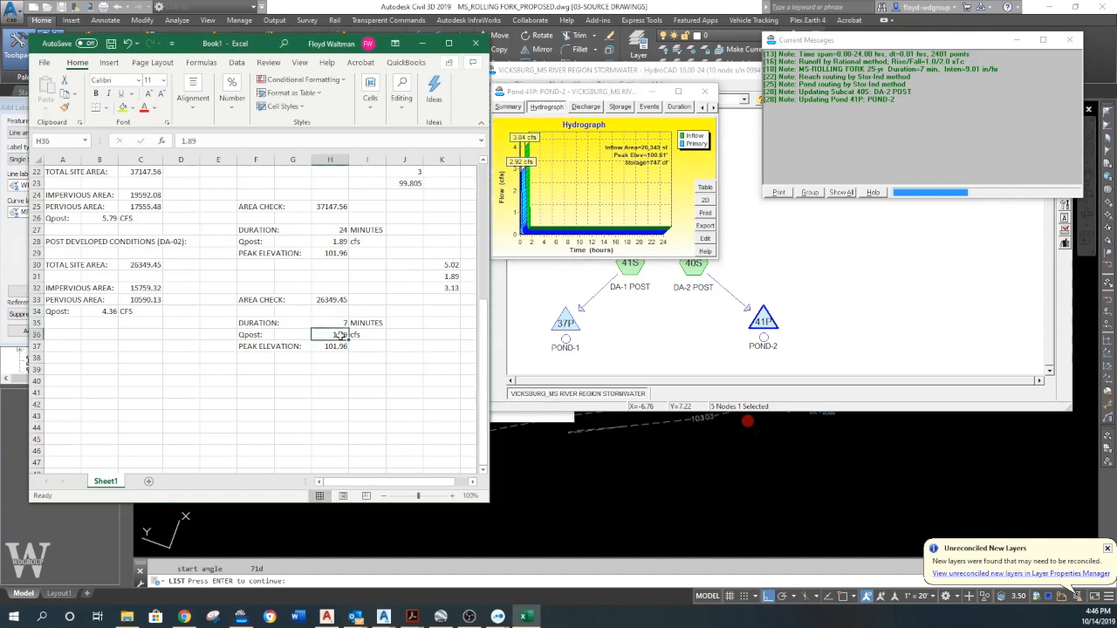
text(2.9)
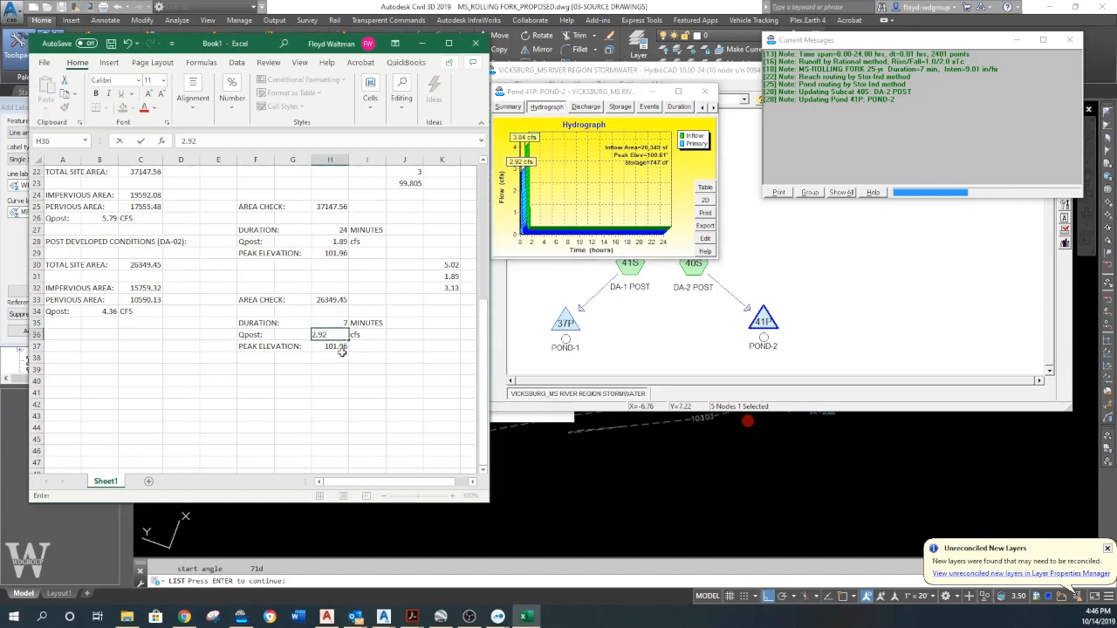
click(341, 348)
text(1)
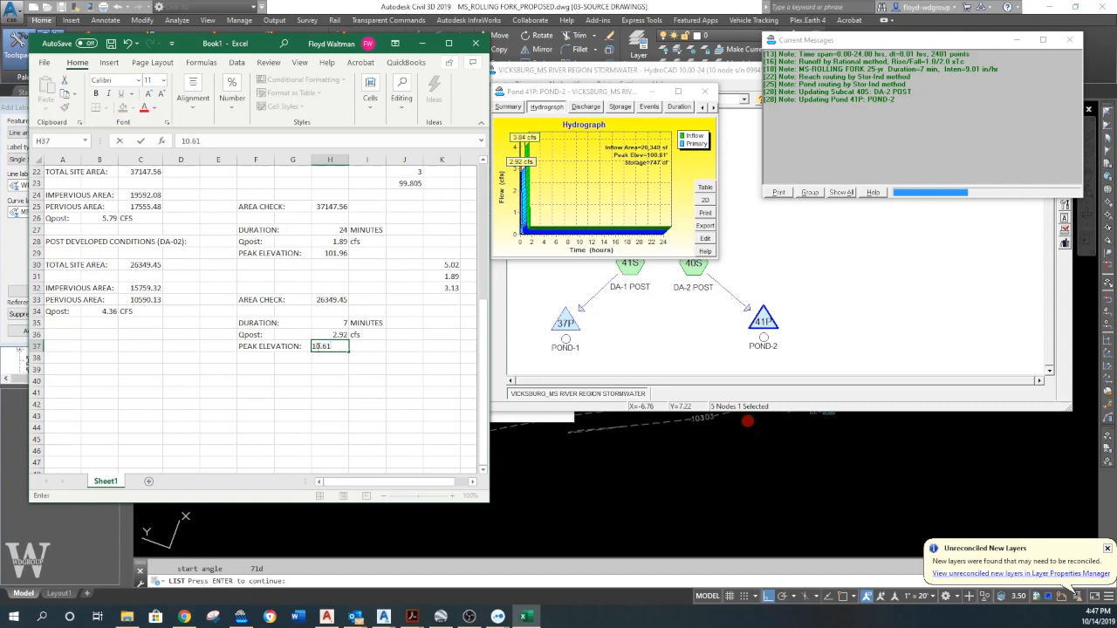
click(319, 347)
text(0)
key(Return)
click(256, 404)
Label cell A39 "Qpre:" and link B39 to the pre-development Qpre value in B18
click(63, 370)
text(QPRE)
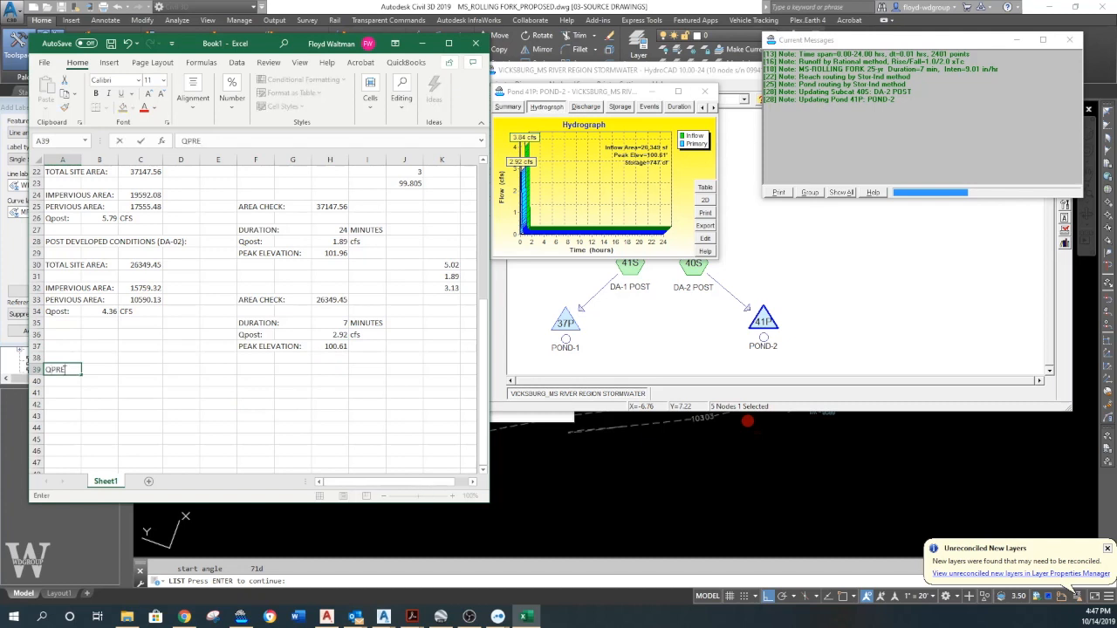
key(BackSpace)
key(Tab)
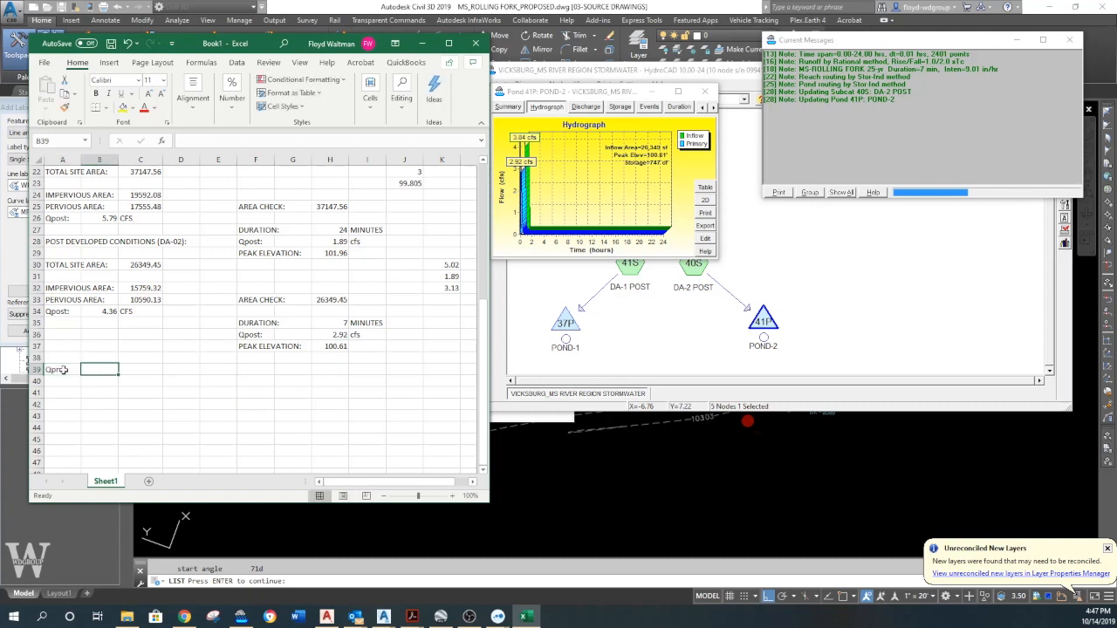
scroll(93, 315, up, 4)
scroll(96, 424, down, 4)
text(=)
scroll(100, 314, up, 3)
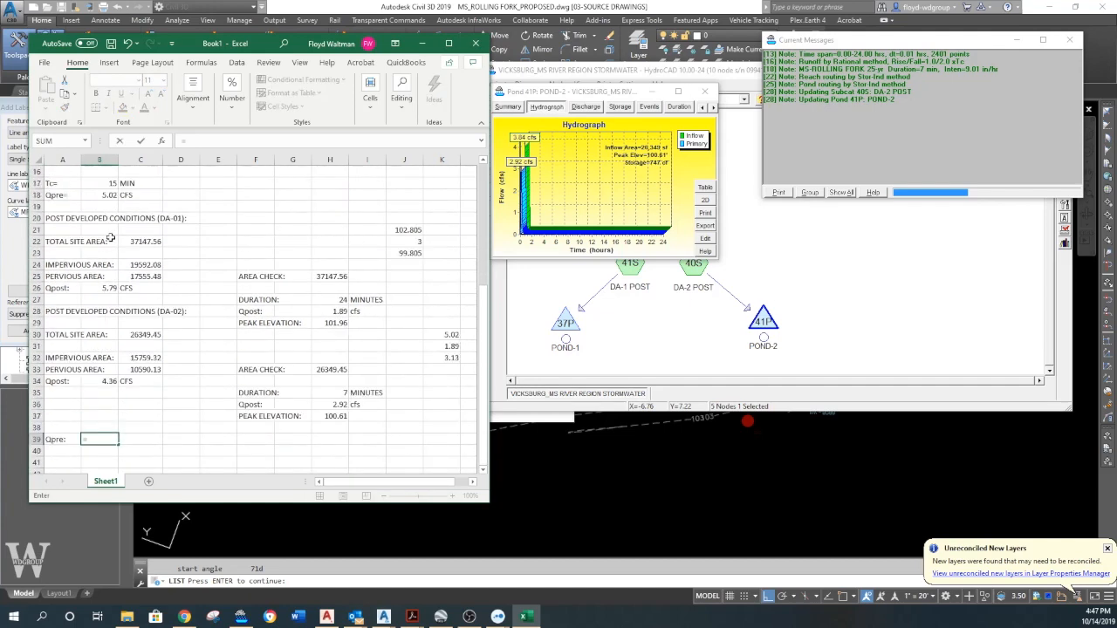
click(116, 230)
key(Return)
scroll(102, 359, down, 3)
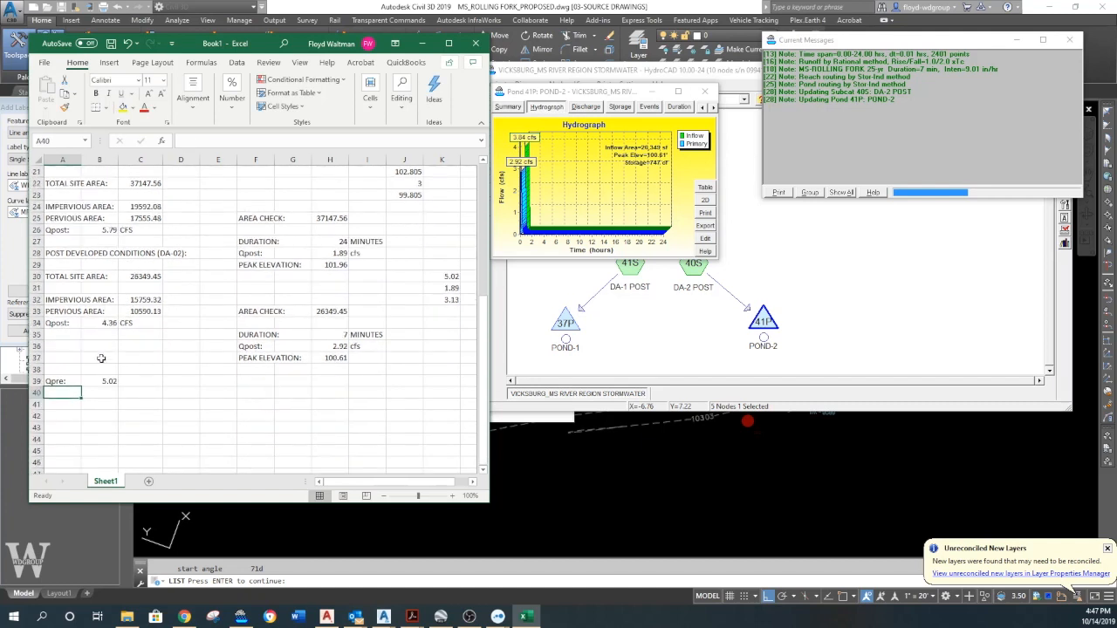
Label cell A40 "Qpost:" and total the two ponds' Qpost values in B40 with =H28+H36
text(Qpost:)
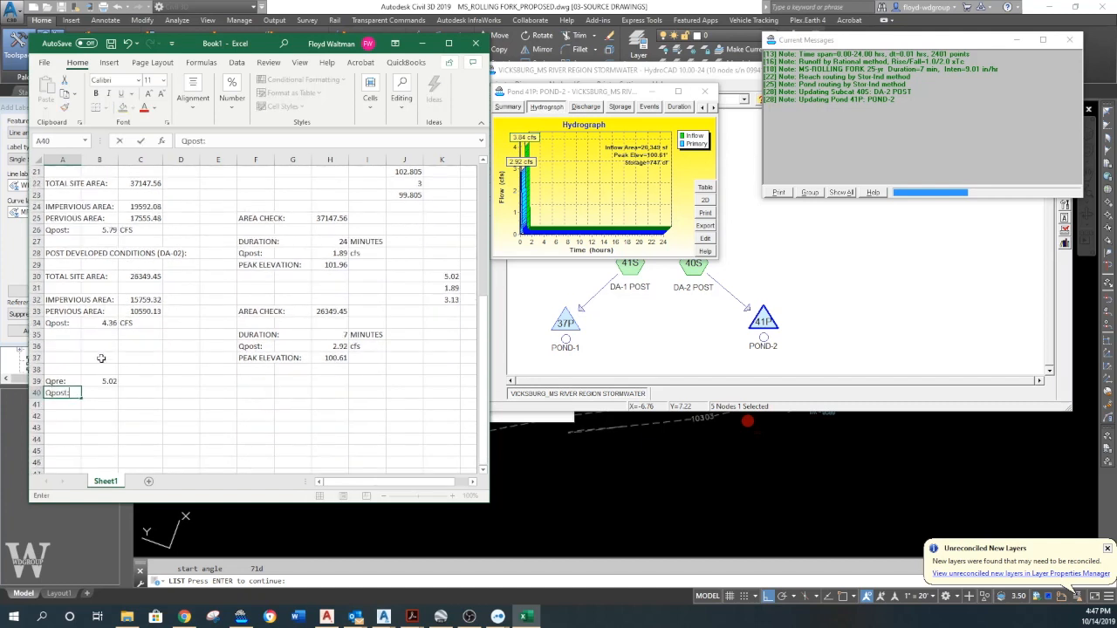
key(Tab)
text(=)
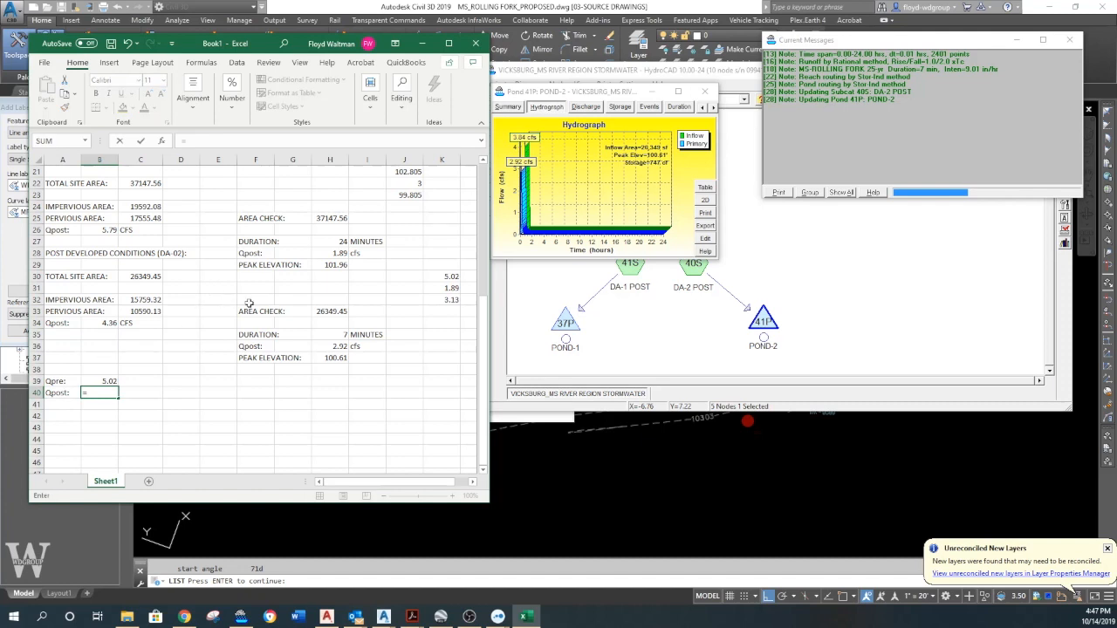
click(340, 253)
text(+)
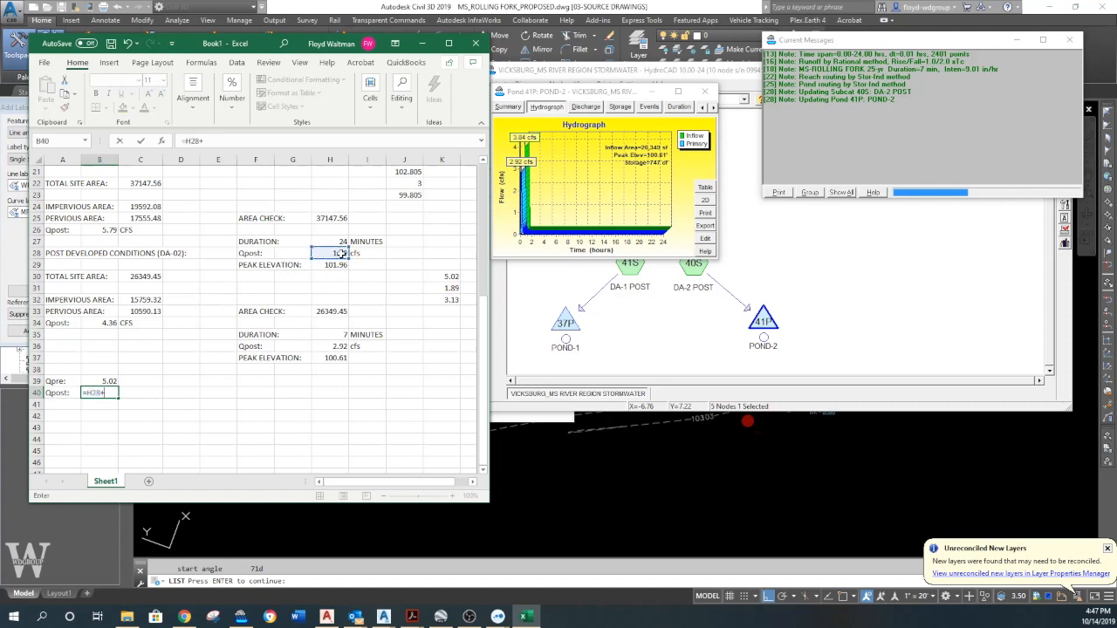
click(338, 347)
key(Return)
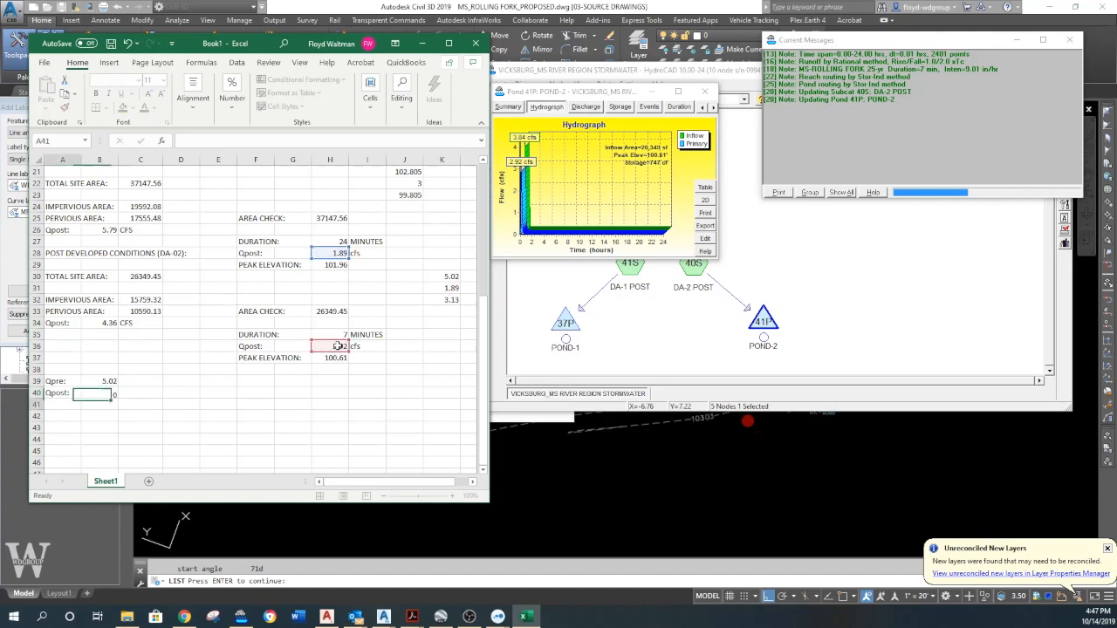
click(103, 427)
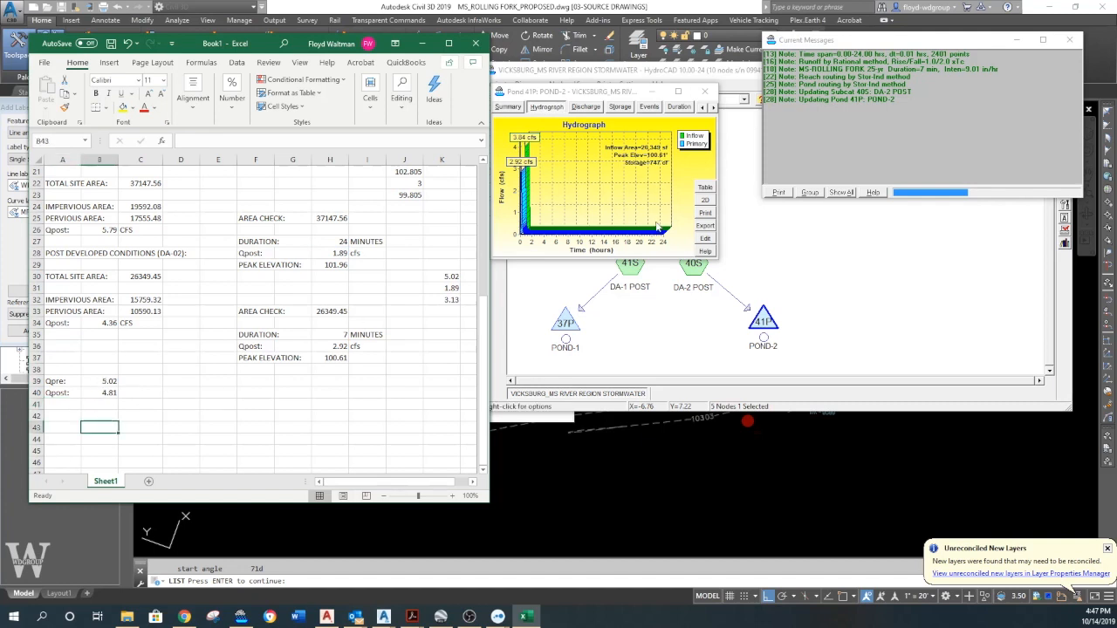
Close POND-2's results window in HydroCAD, then review the worksheet summary and POND-2's inflow and outflow on the routing diagram
click(706, 91)
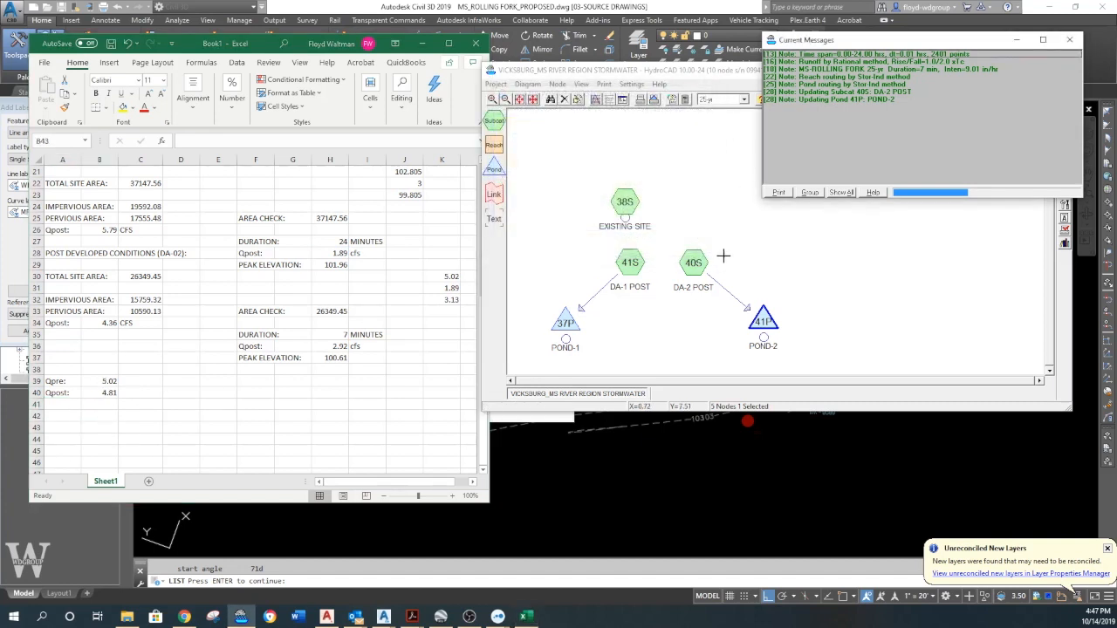
click(687, 206)
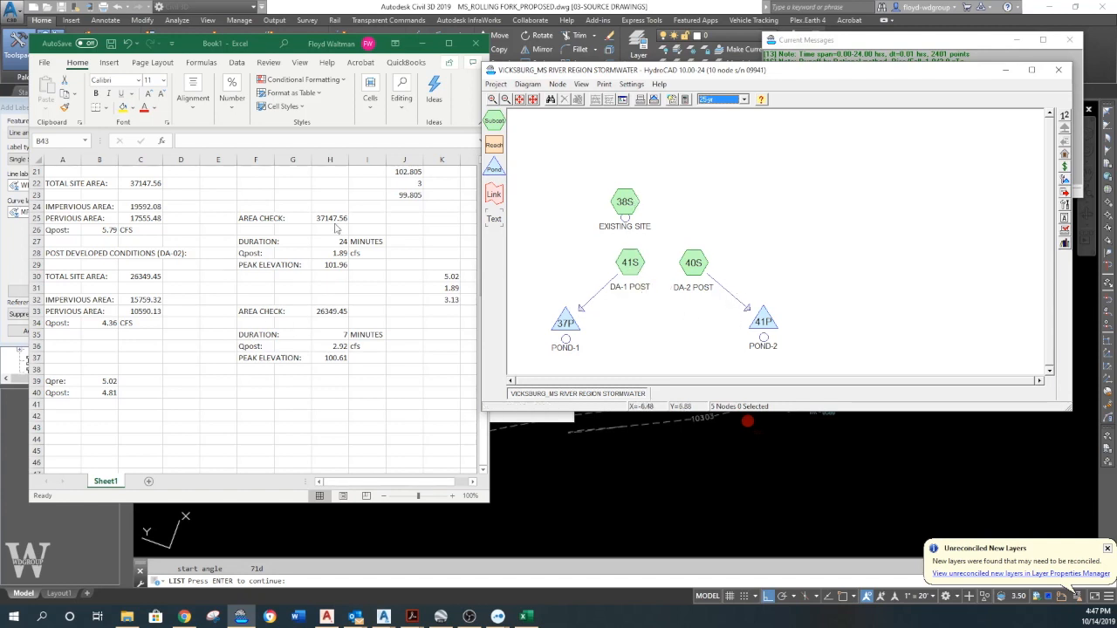
scroll(293, 295, up, 5)
scroll(297, 294, down, 4)
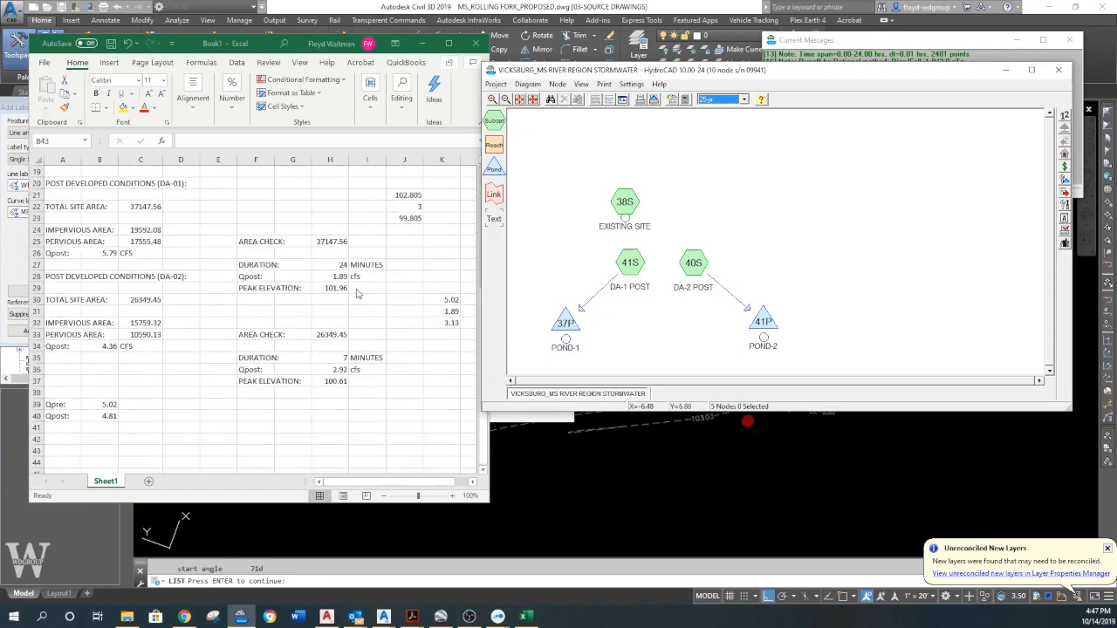
mouse_move(771, 325)
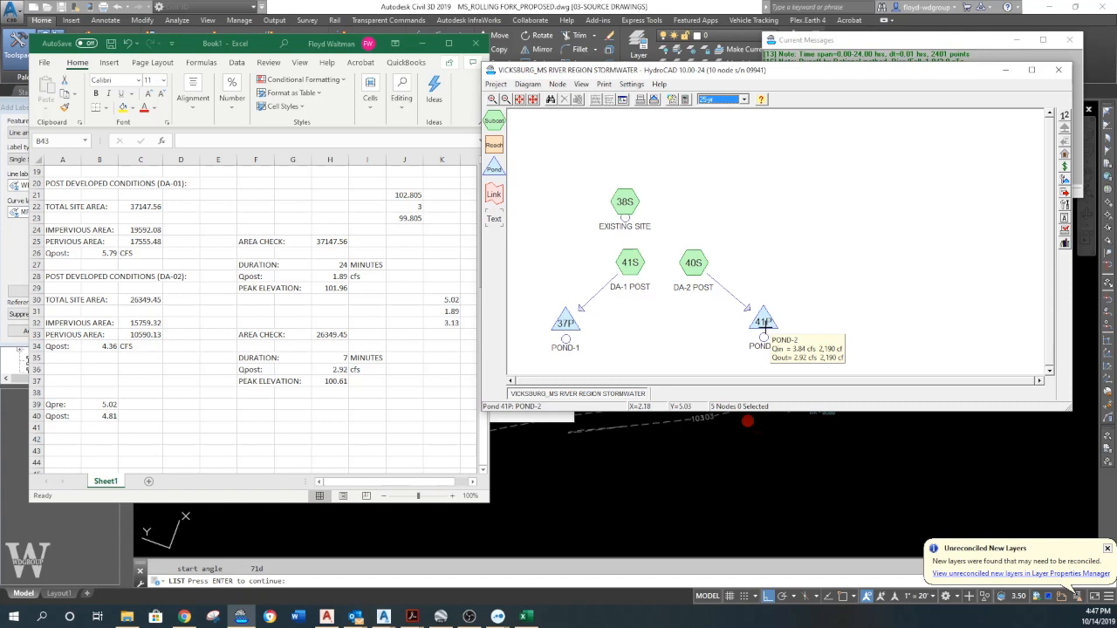